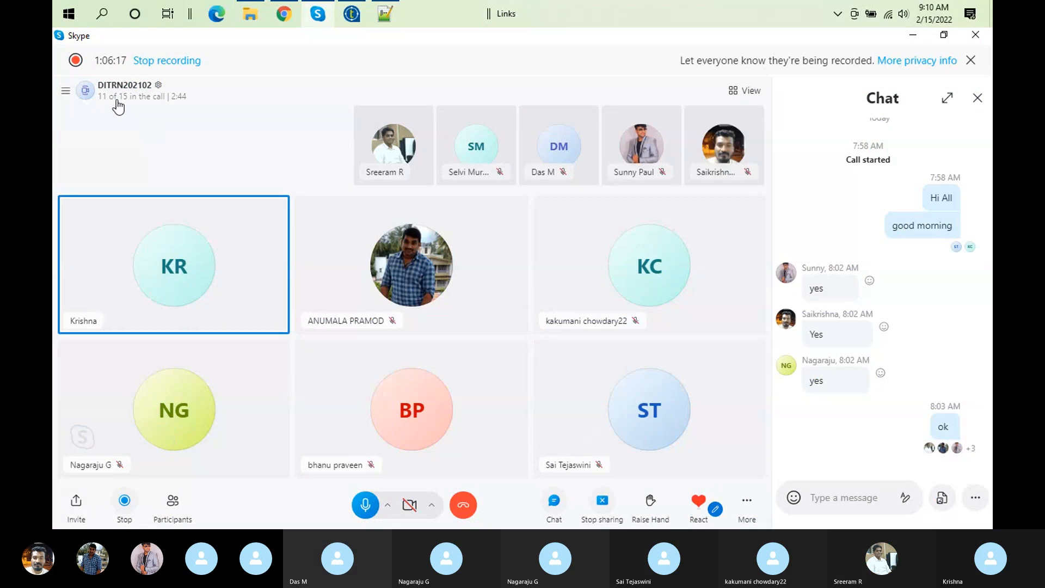
Step: Review the full participant list of the DITRN202102 call in Skype, including those not on the call, and close it
click(118, 98)
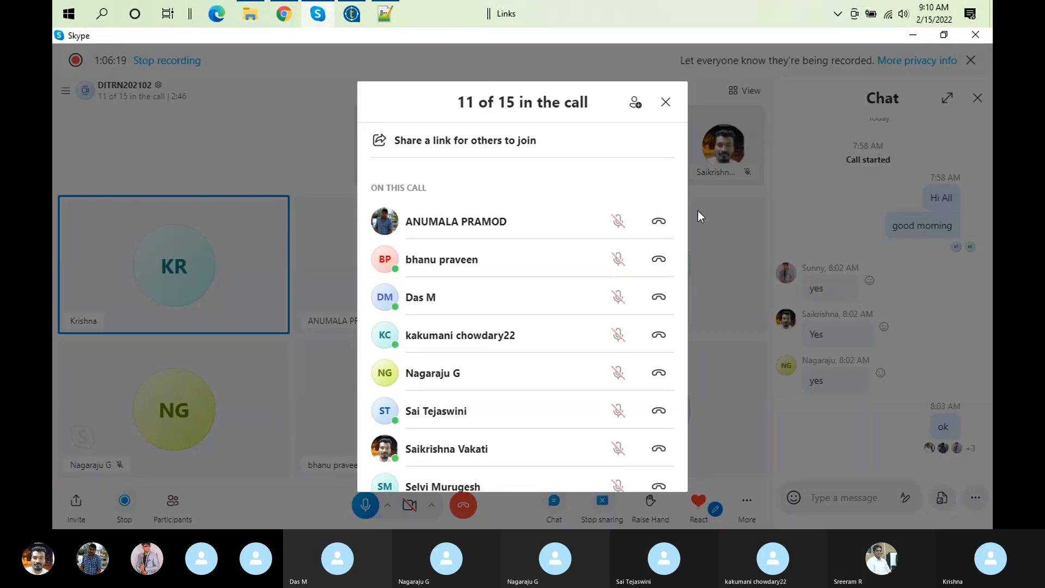
scroll(685, 283, down, 2)
scroll(686, 283, down, 3)
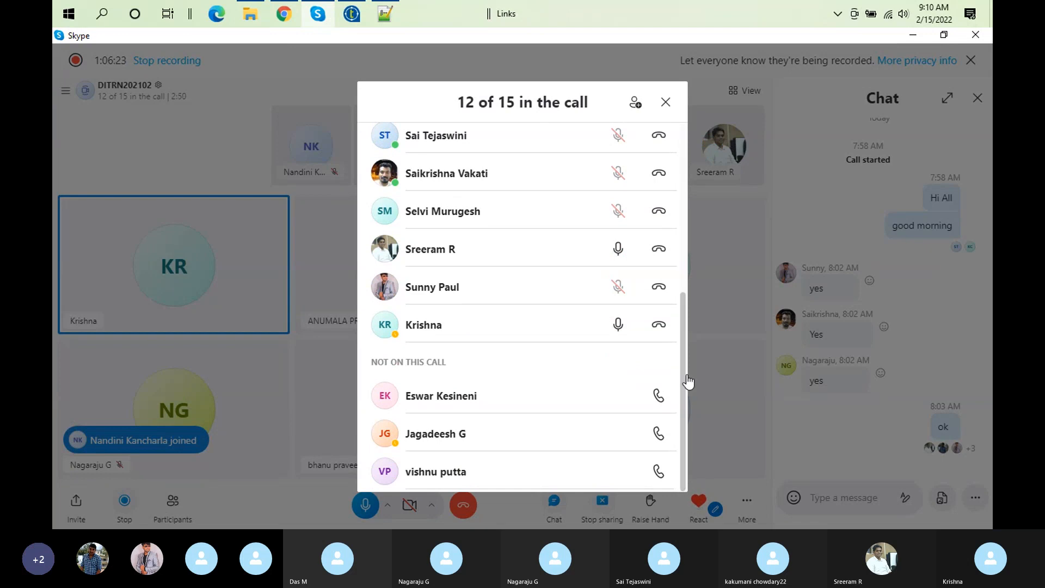
click(666, 103)
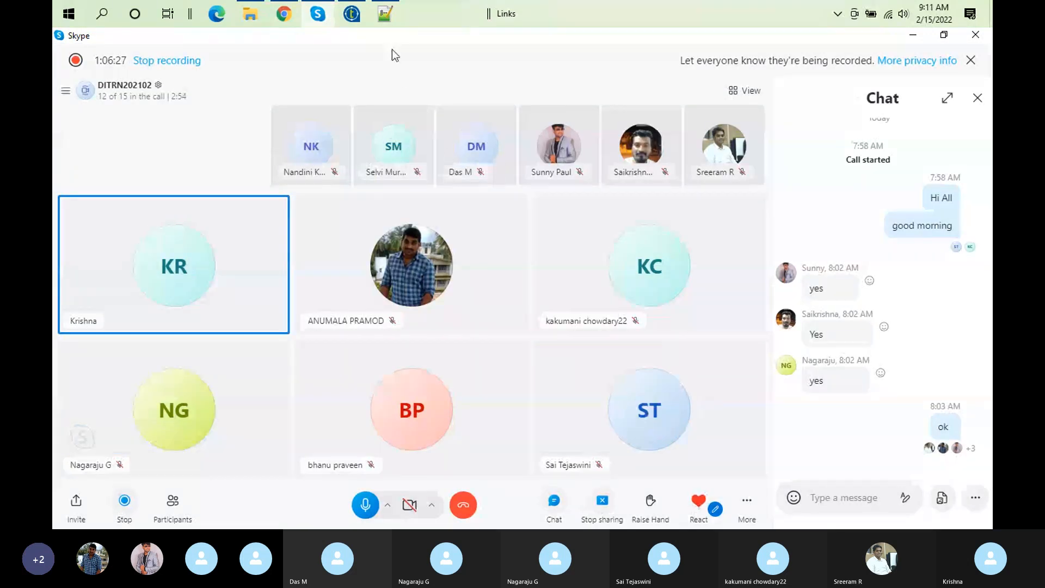
Step: Switch to Talend Open Studio and open the TRN_Diff_Files_load job design
click(352, 14)
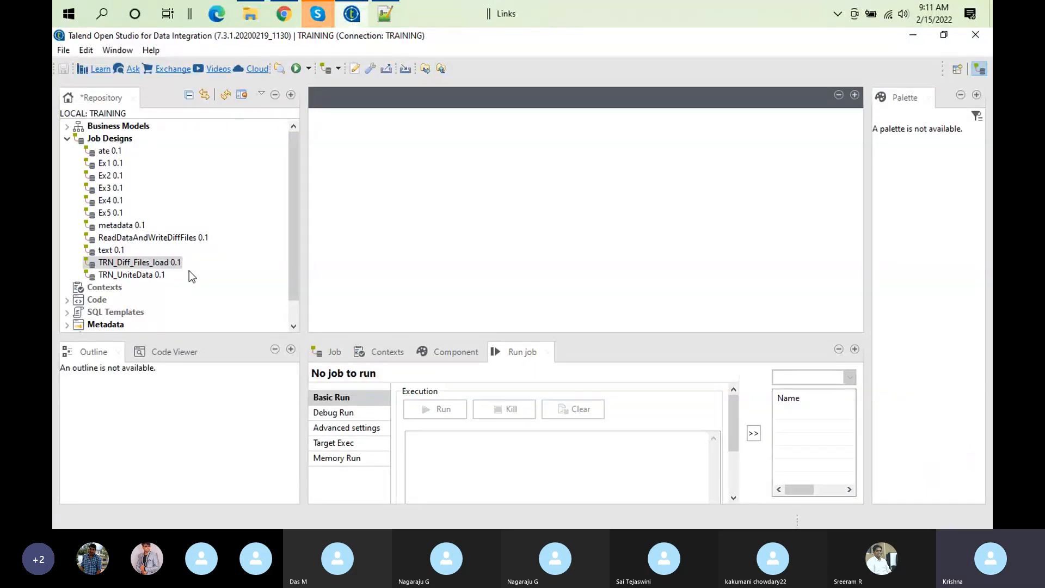
click(167, 264)
double_click(167, 264)
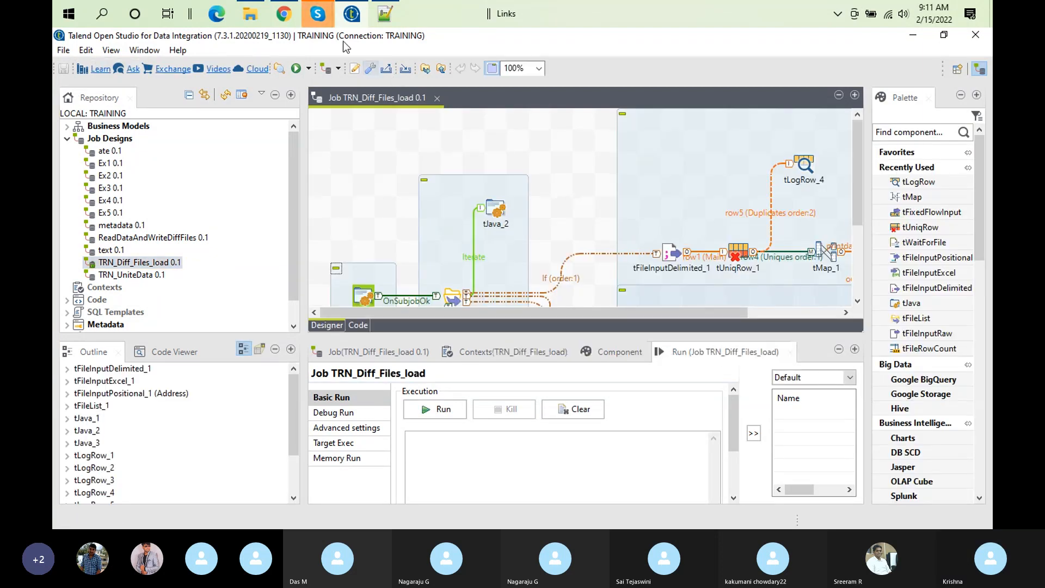
Step: Check the Skype call window briefly and return to Talend Open Studio
mouse_move(317, 15)
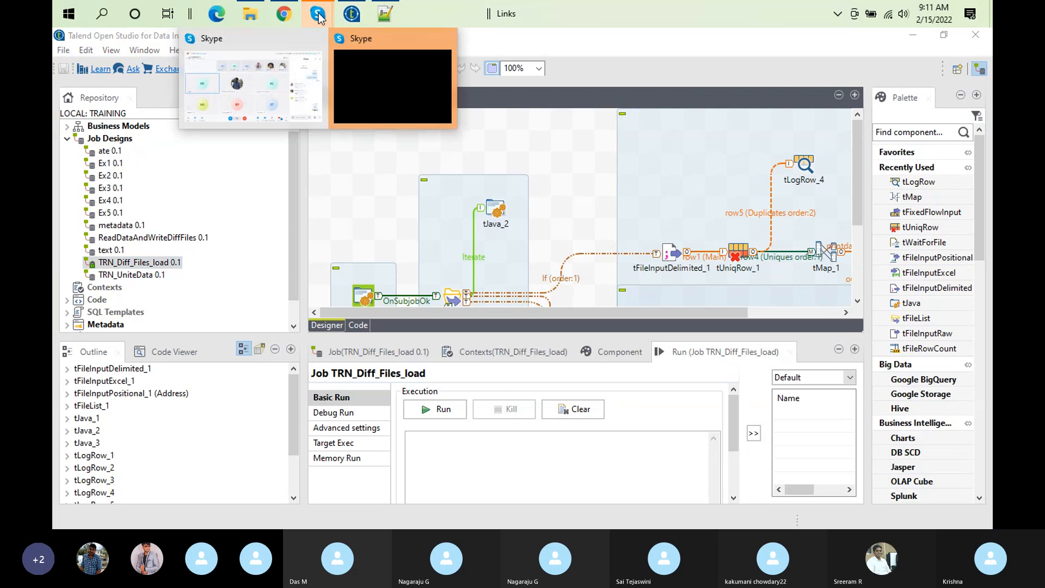
click(285, 77)
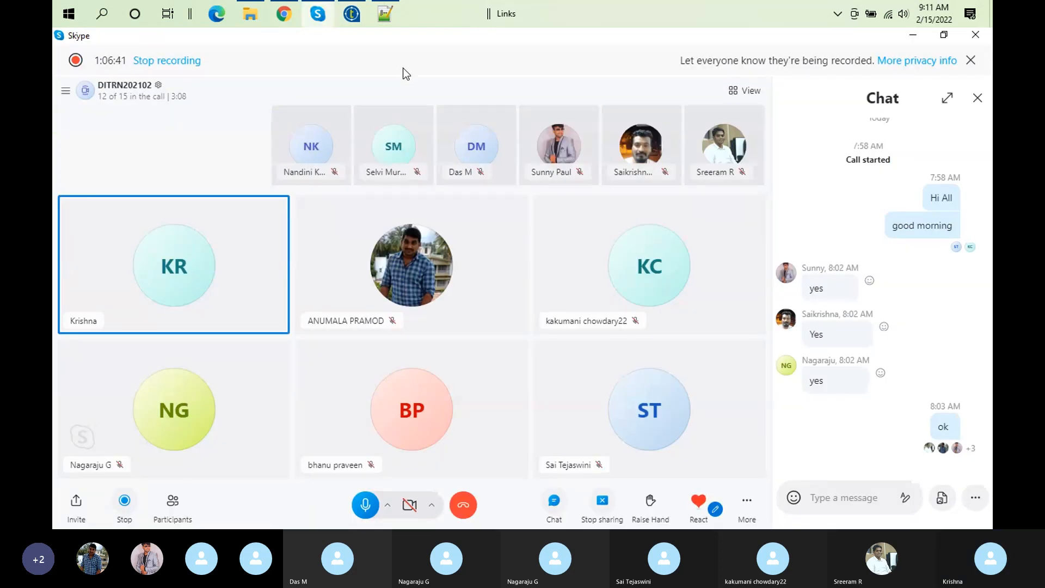
click(354, 22)
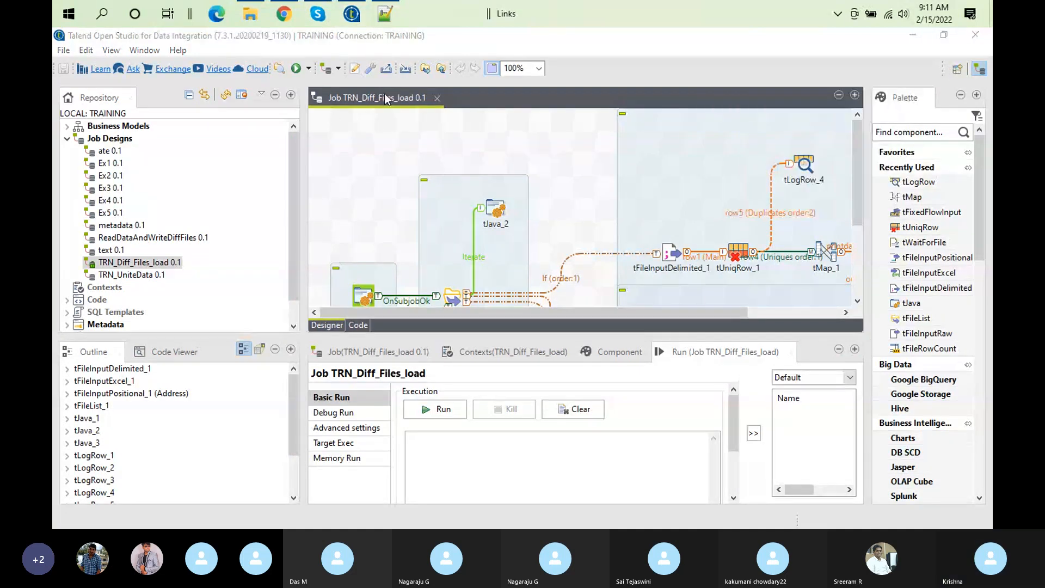
Step: Line up tLogRow_1 with tLogRow_5 after tMap_1 and try placing tLogRow_5 above it
drag(443, 314, 631, 325)
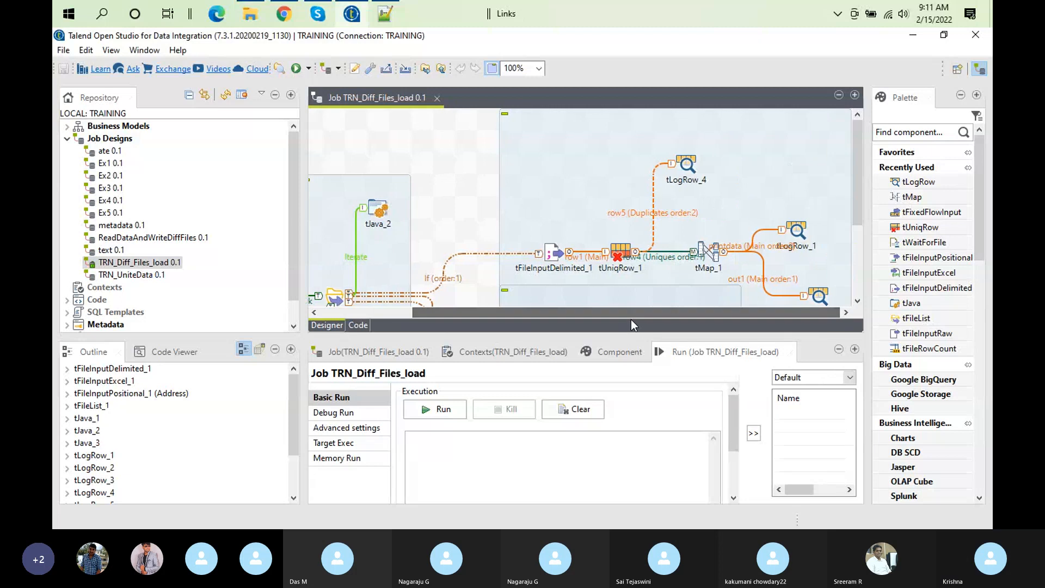
click(804, 216)
drag(796, 233, 820, 253)
drag(820, 294, 799, 206)
drag(818, 246, 820, 264)
drag(793, 198, 820, 213)
Step: Undo the latest tLogRow moves and shift the tFileInputDelimited_1 subjob slightly to the left on the canvas
key(ctrl+z)
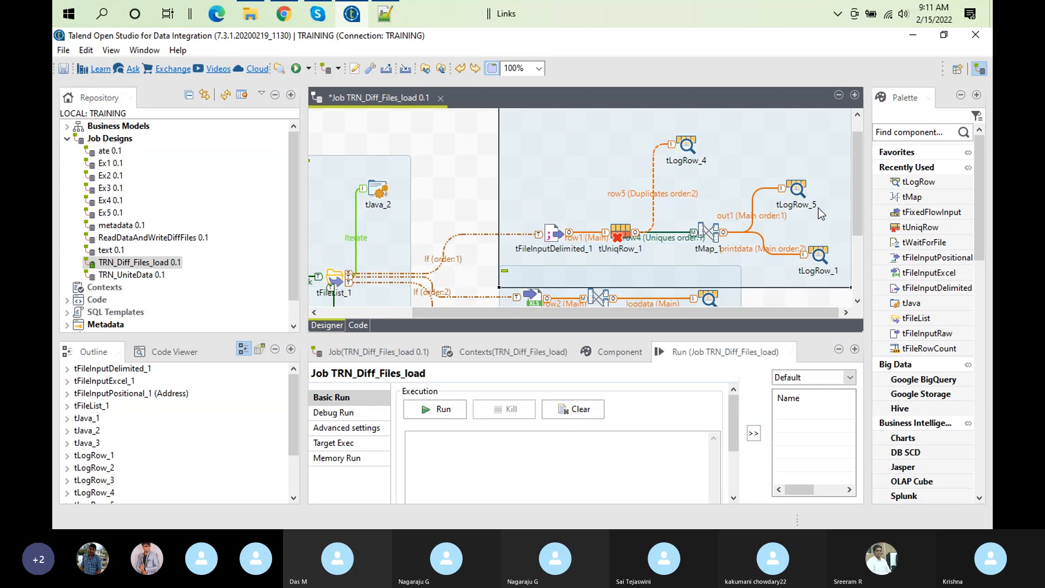
key(ctrl+z)
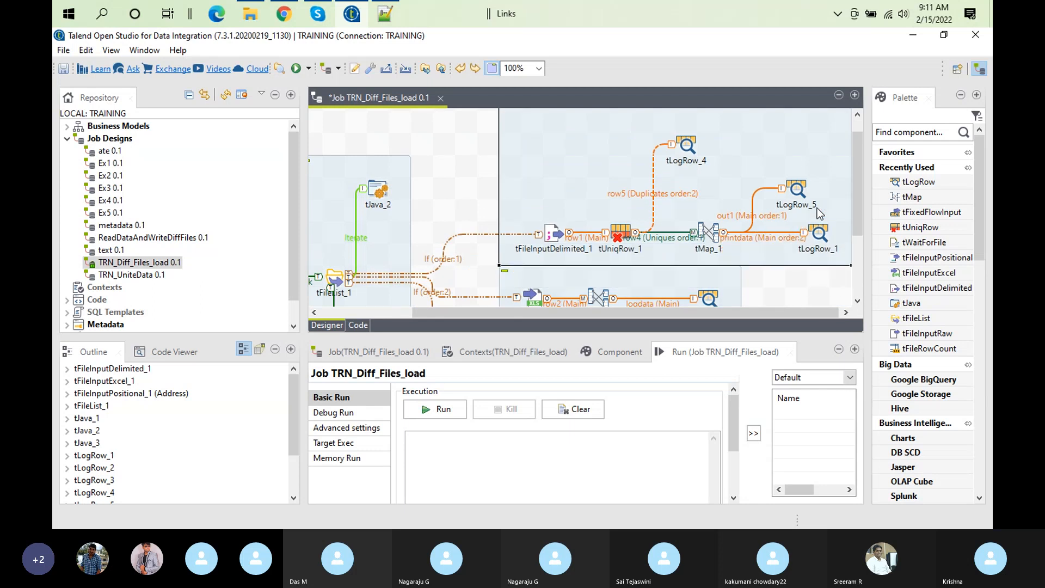
key(ctrl+z)
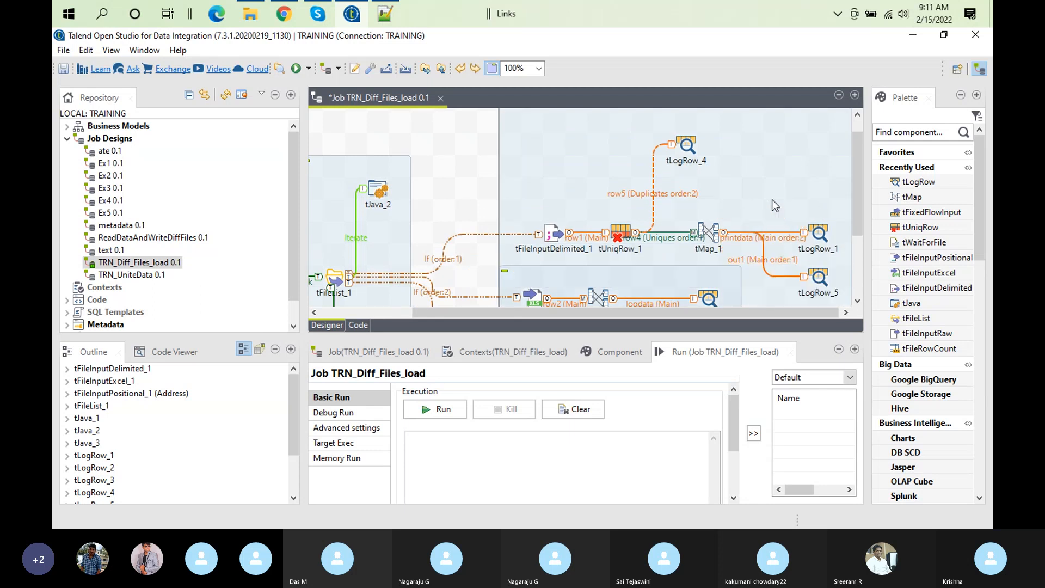
key(ctrl+z)
drag(750, 188, 723, 188)
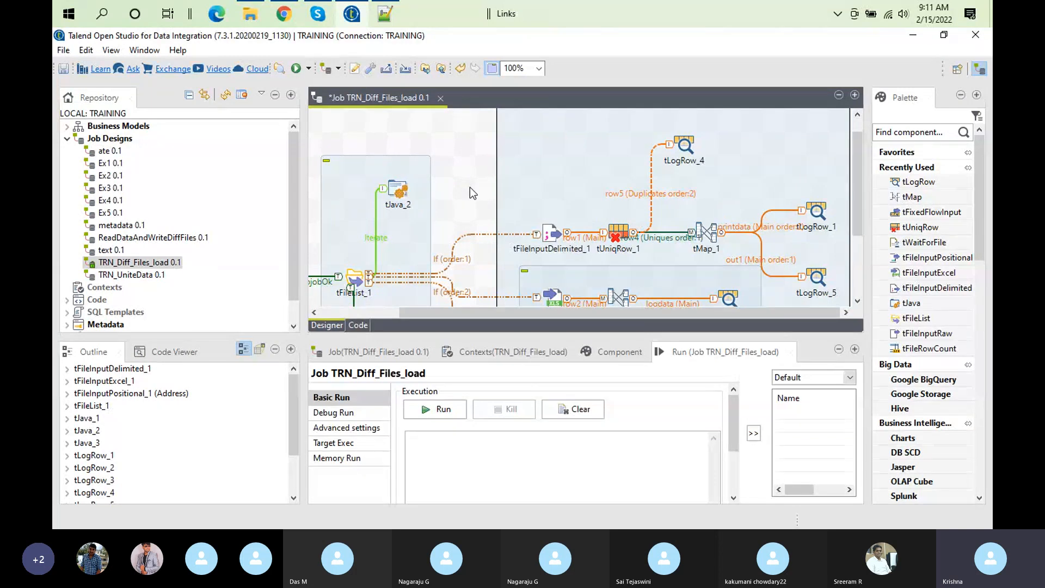
Step: Review the tMap_1 mappings and the customer.csv input data in Notepad++, returning to Talend Open Studio
double_click(703, 241)
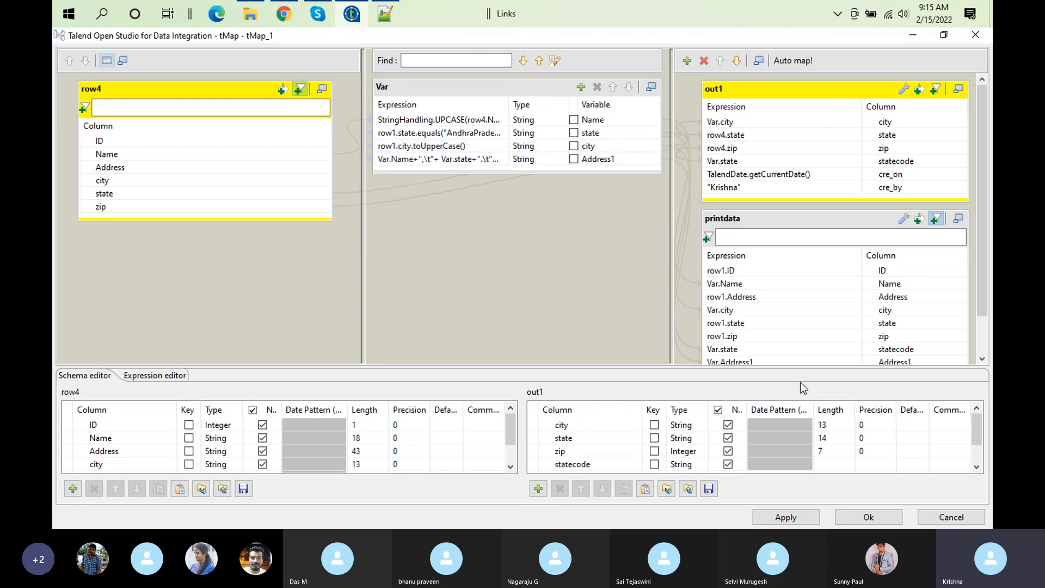
click(849, 519)
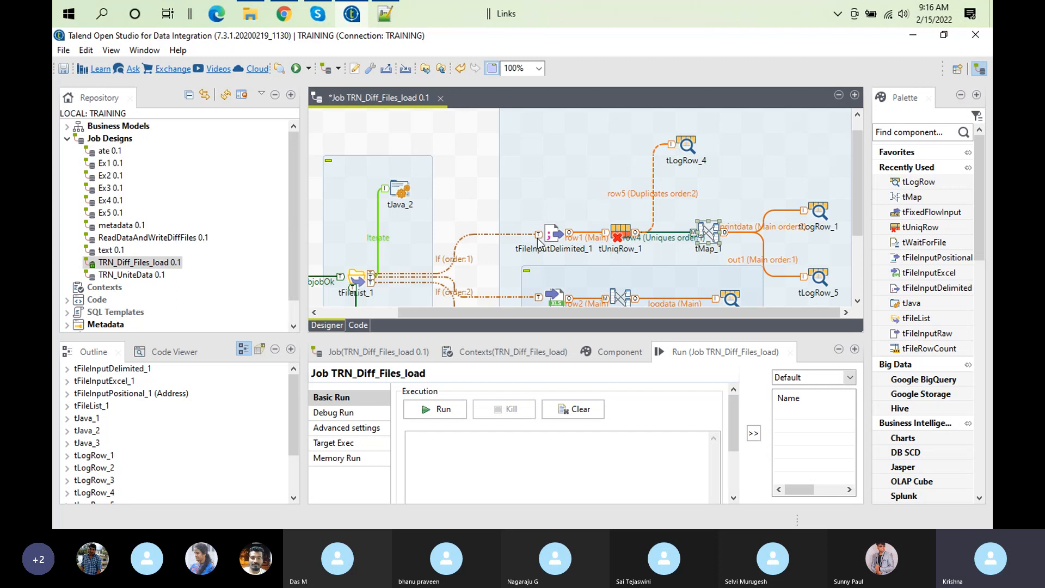
click(393, 23)
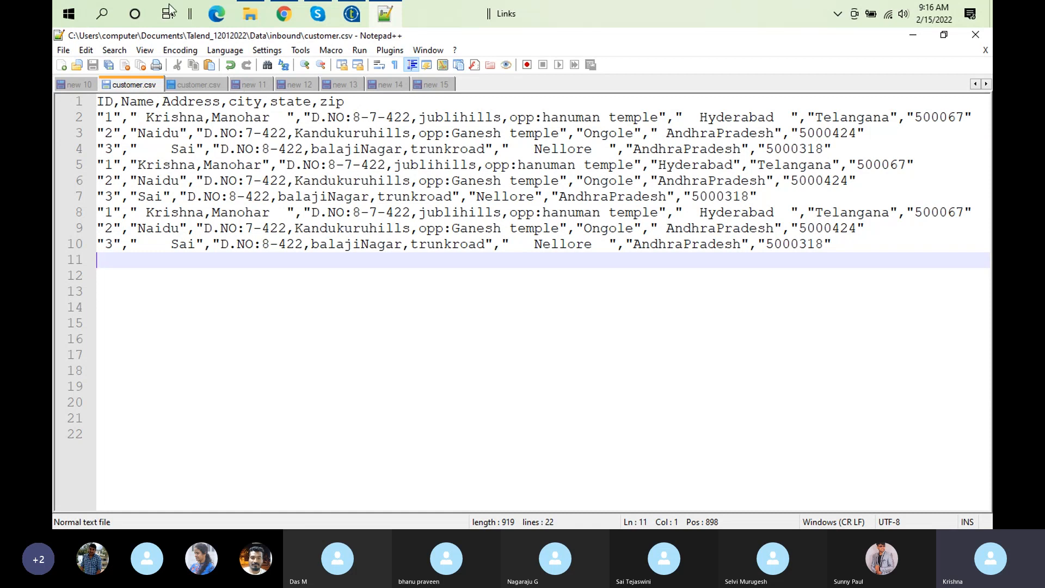
click(351, 14)
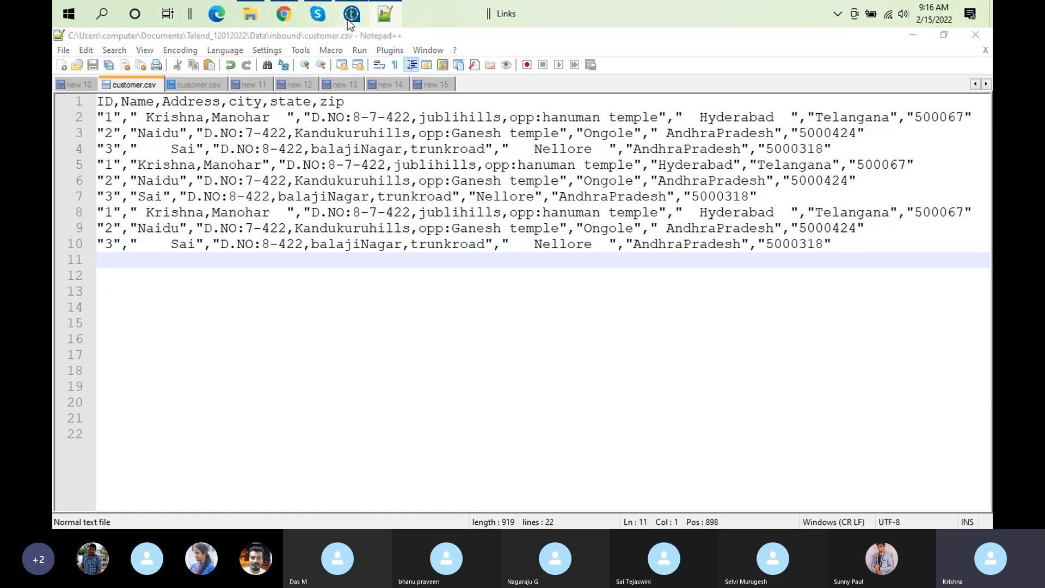
Step: Examine the state variable's expression for tMap_1 in the Expression Builder and close the mapping editor
double_click(710, 233)
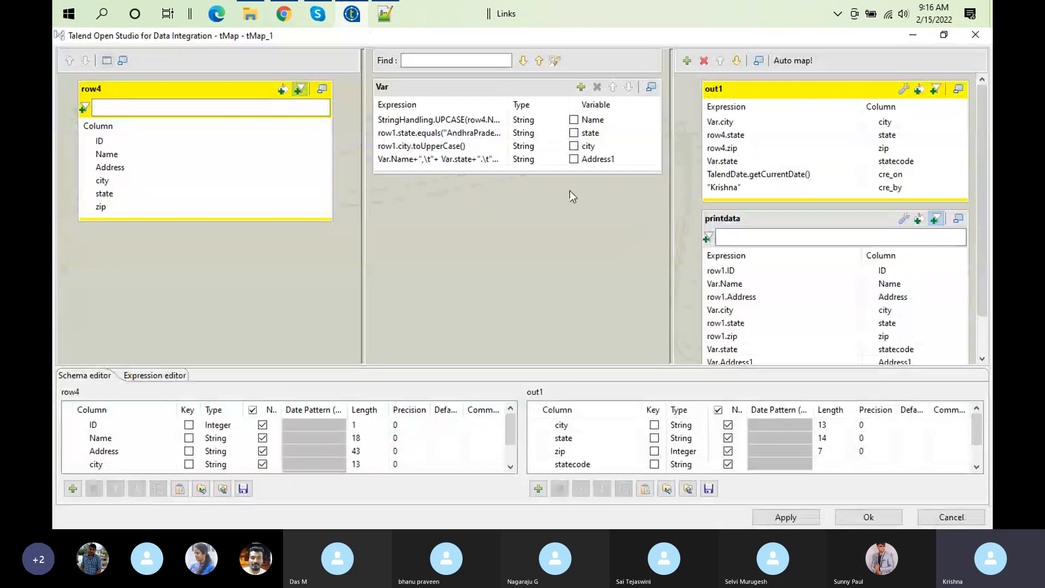
click(482, 132)
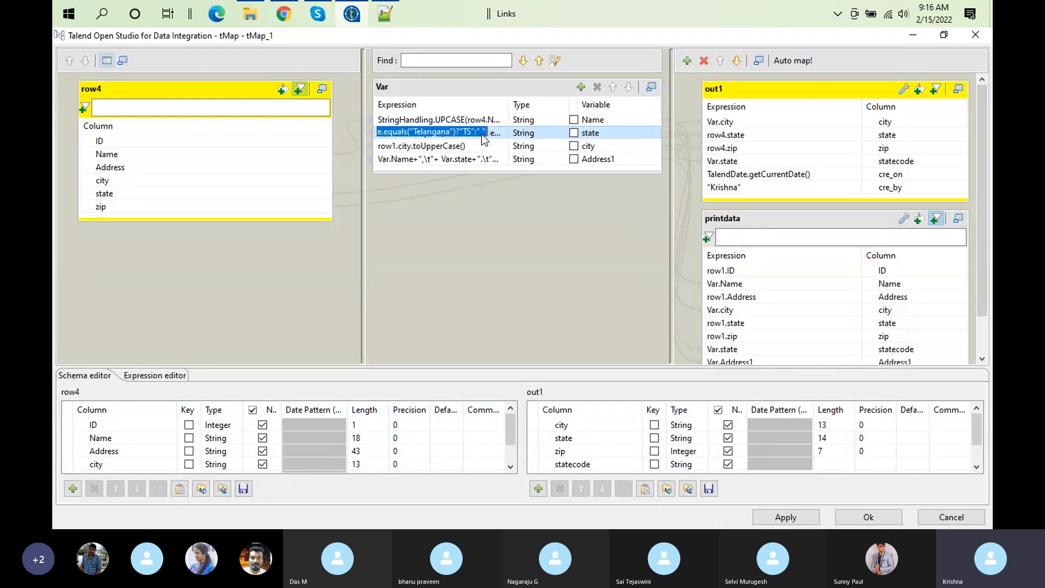
click(499, 132)
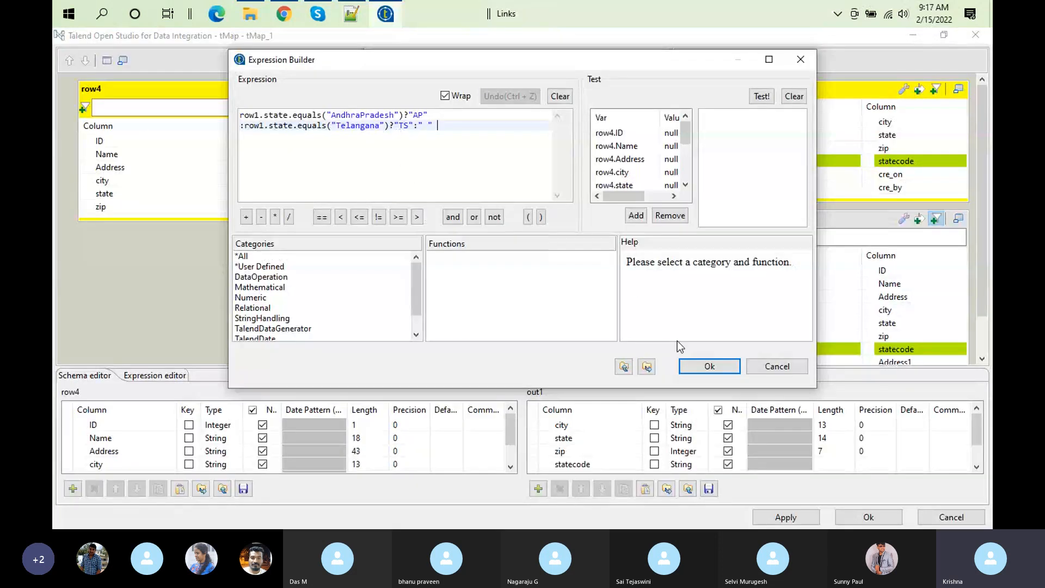
click(724, 367)
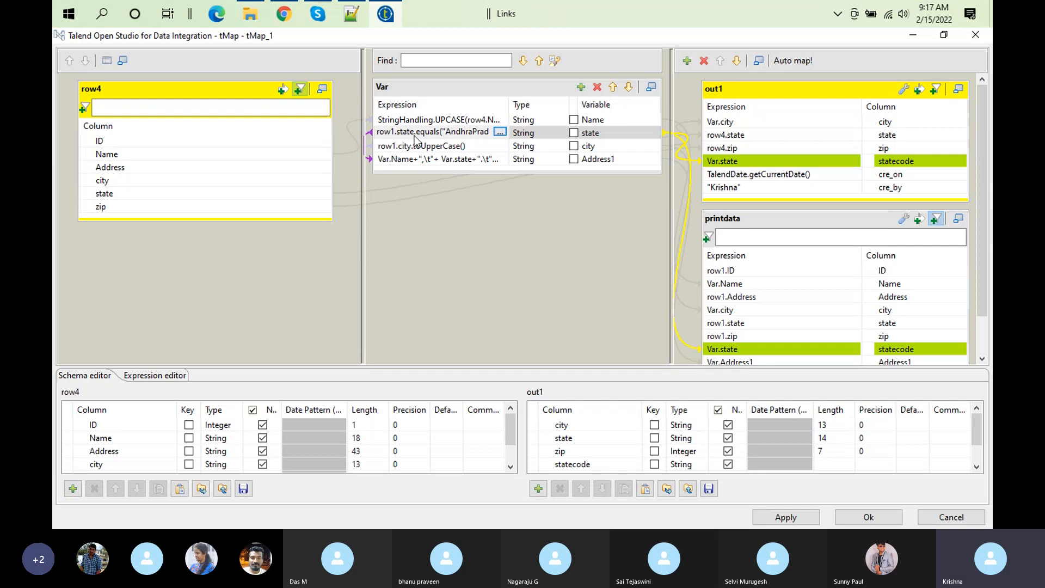
click(499, 133)
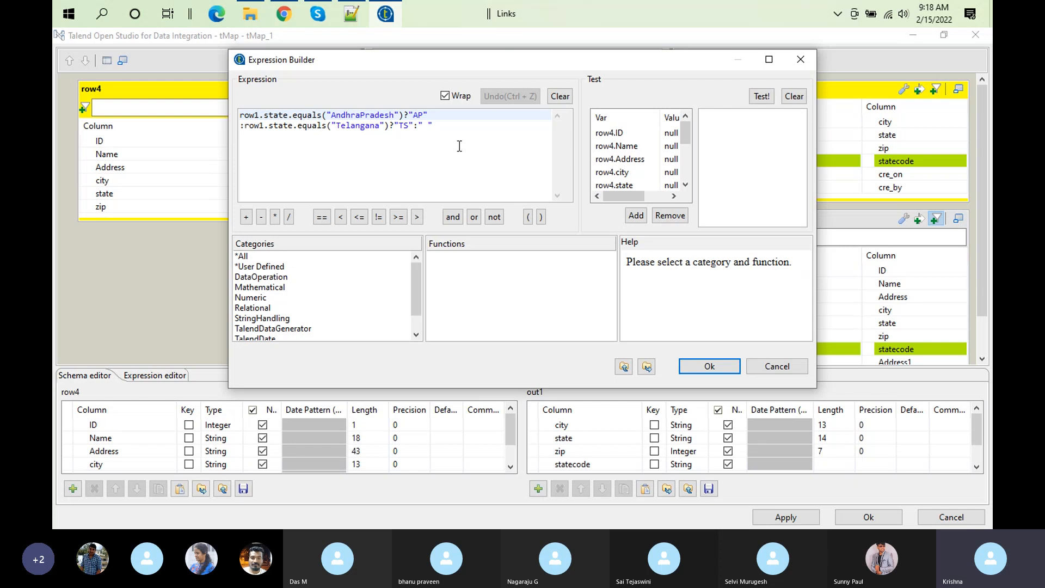
click(709, 366)
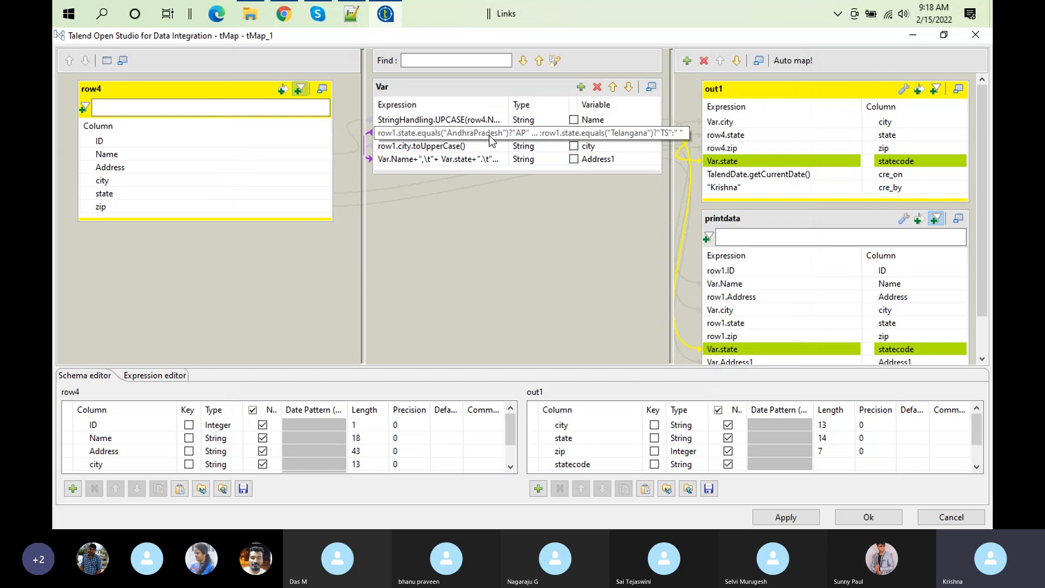
click(417, 134)
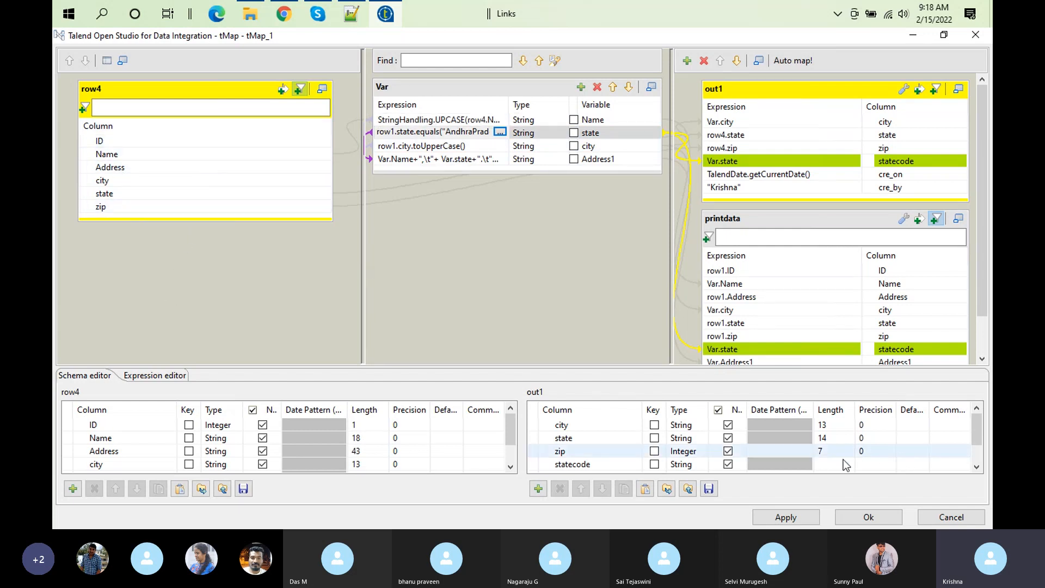
click(873, 517)
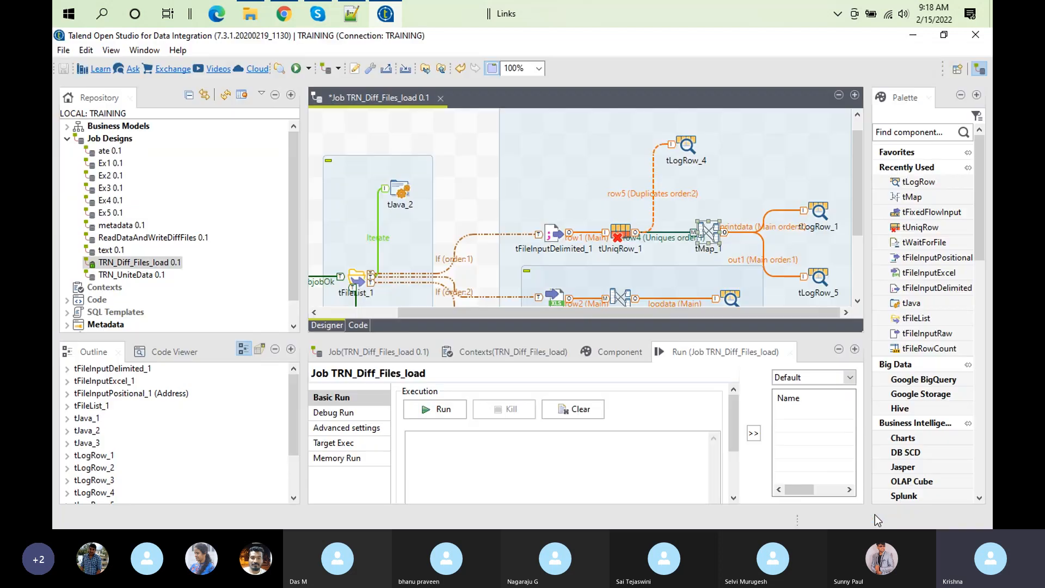
Step: Reopen tMap_1, re-read the Telangana condition in the state variable's expression, and return to the job canvas
double_click(708, 233)
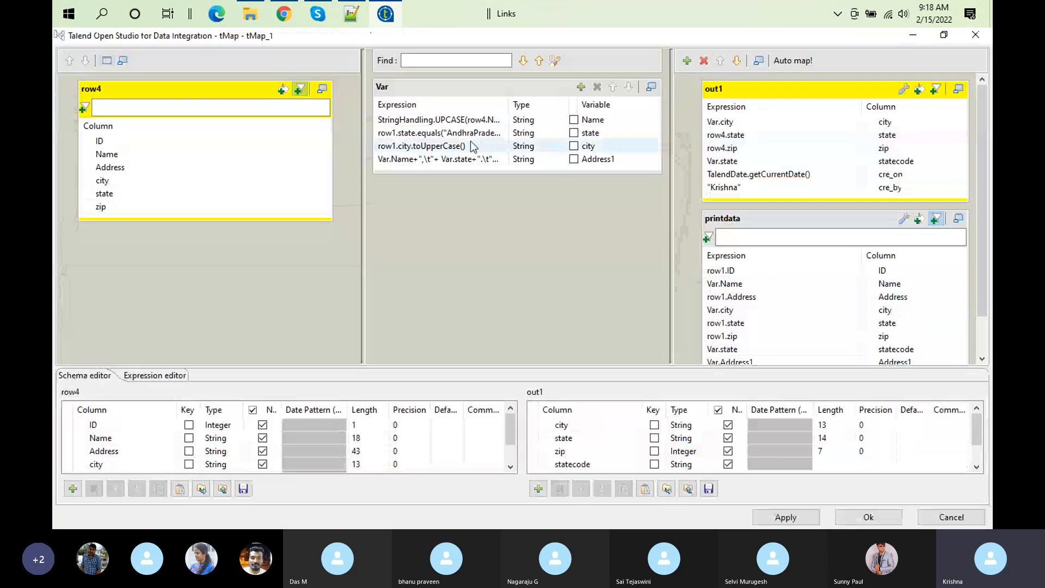
click(470, 133)
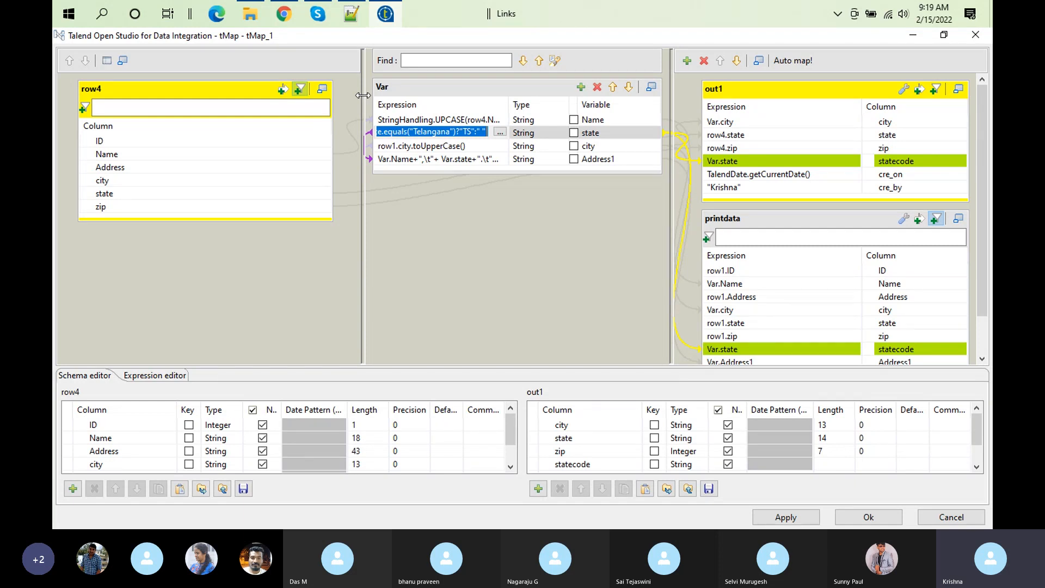
click(500, 133)
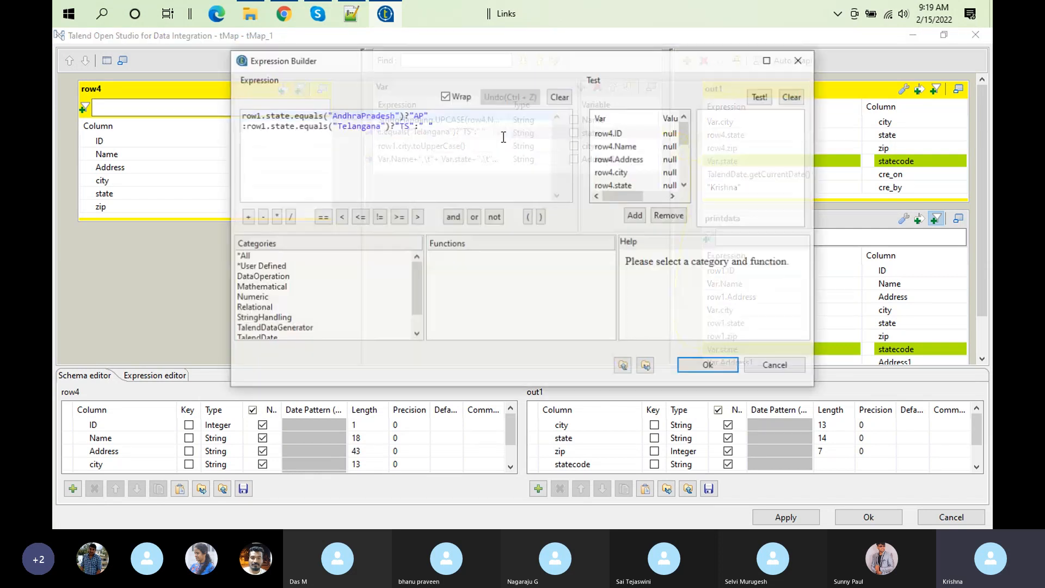
click(375, 125)
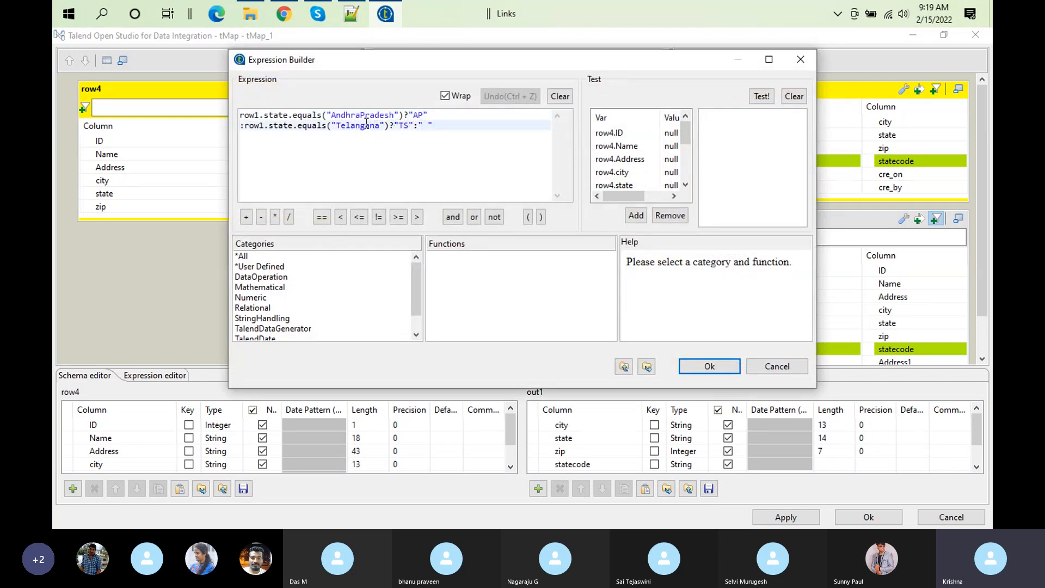
click(365, 126)
click(718, 372)
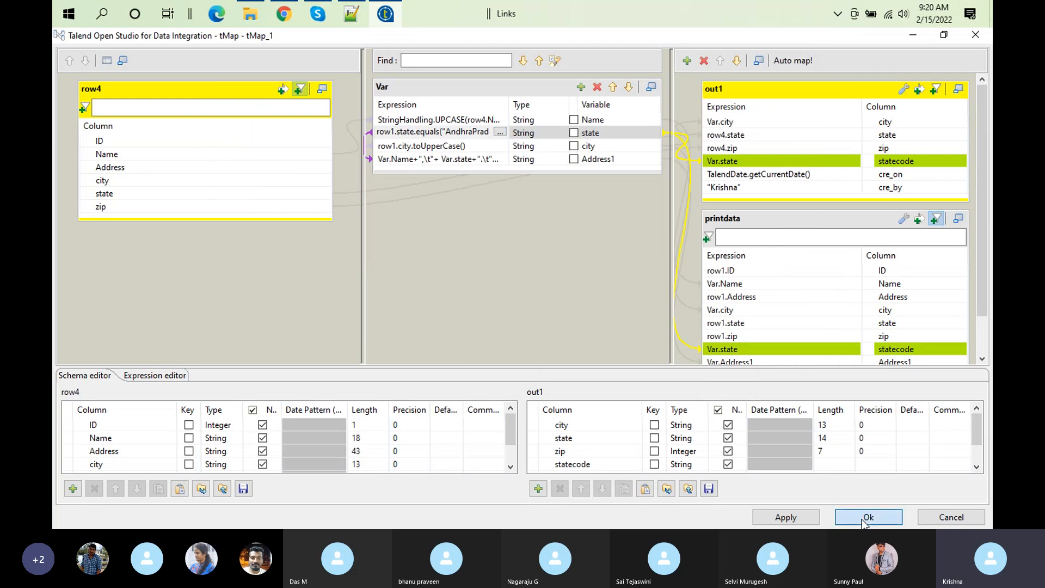
click(861, 517)
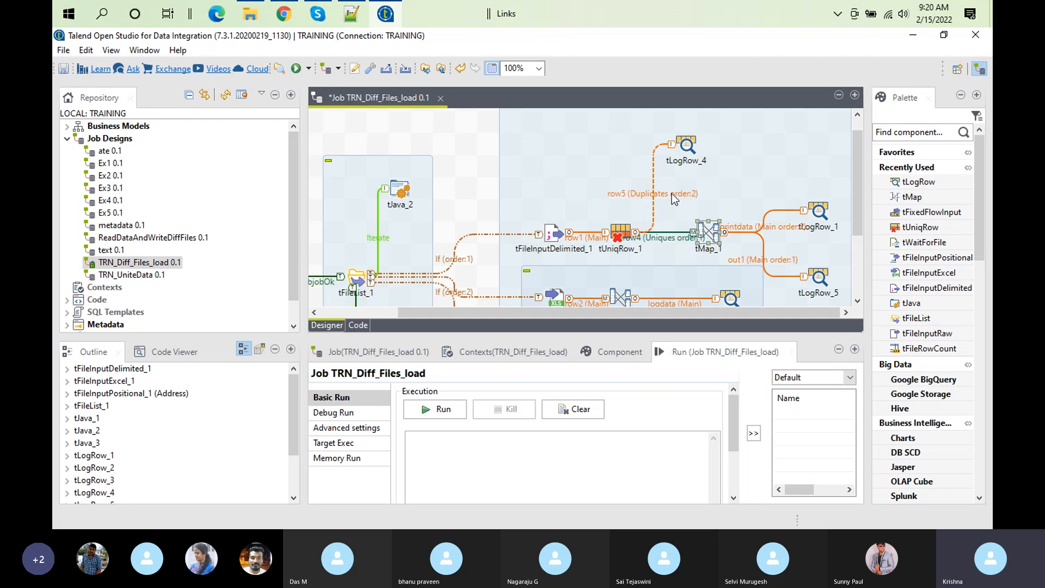
Step: Delete the tLogRow_4 component that receives the duplicate rows from tUniqRow_1
click(687, 146)
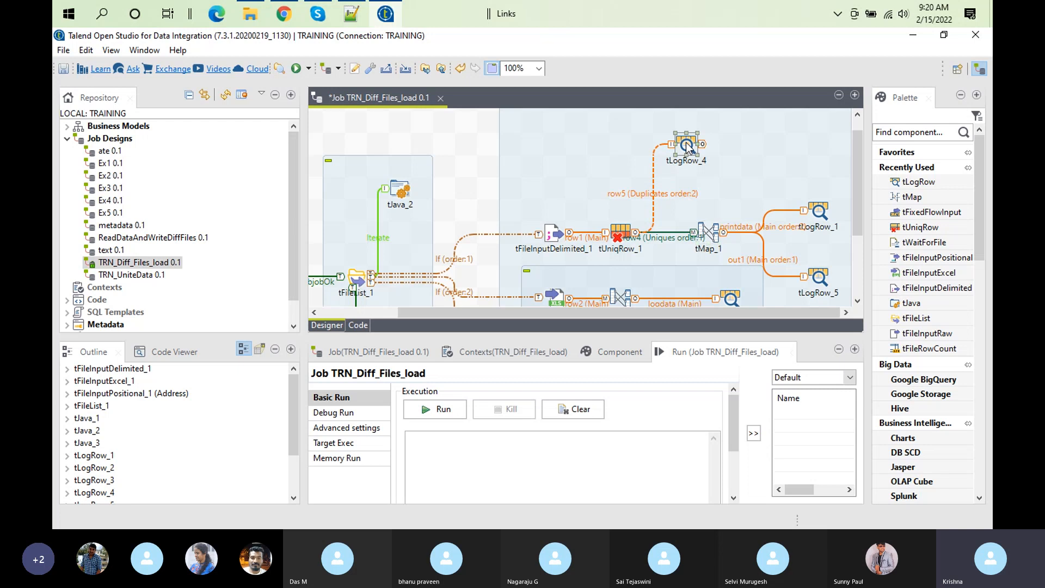
key(Delete)
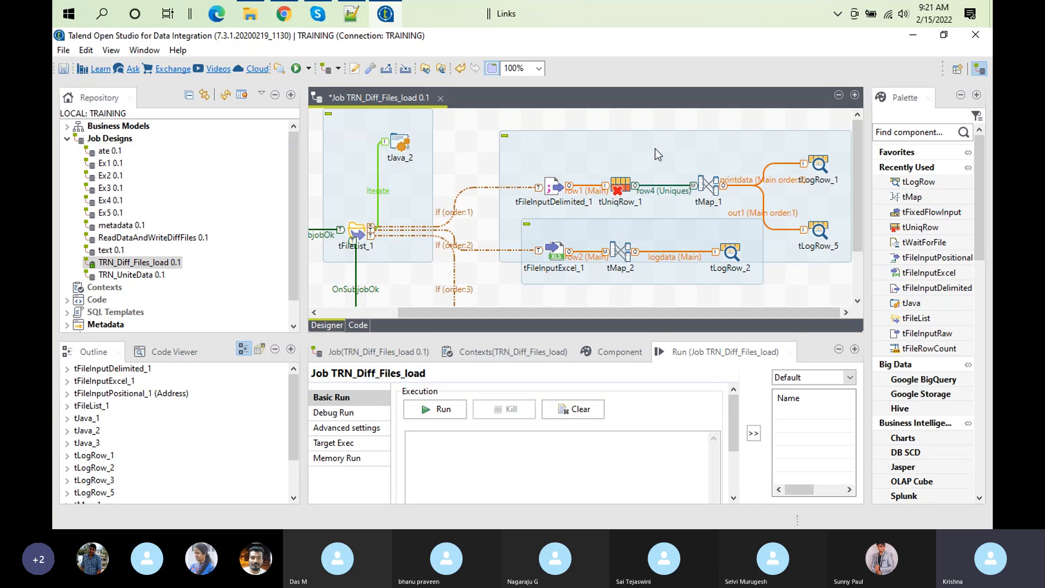
Step: Search the component palette for tfixedflow
click(914, 130)
text(tfixed)
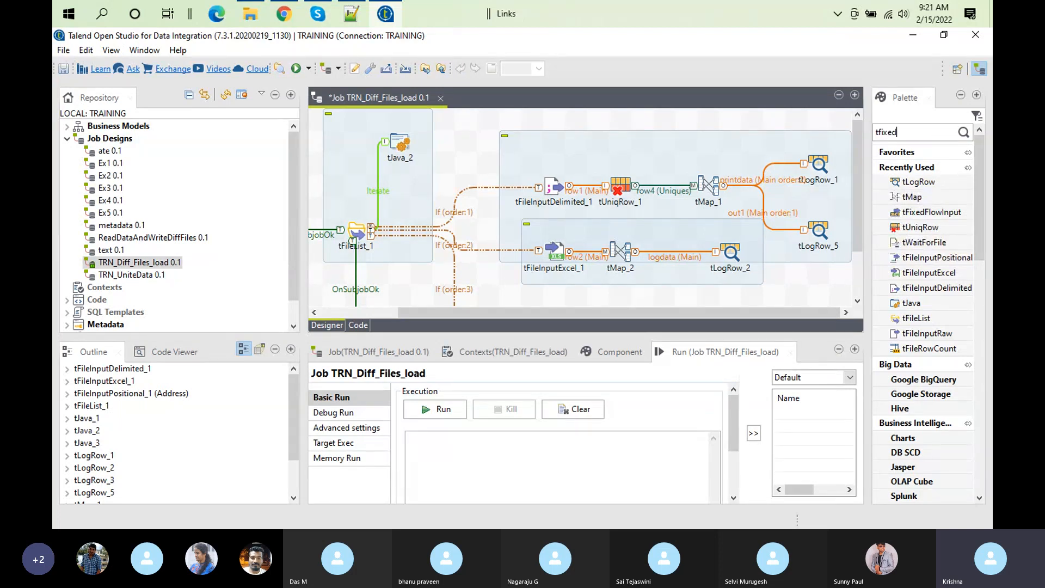
text(flow)
key(Return)
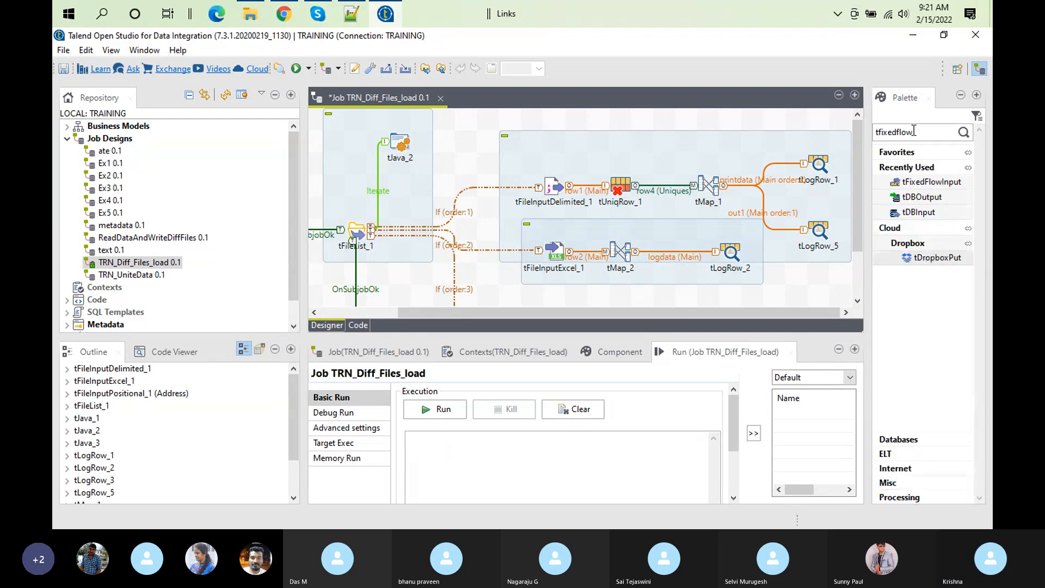
Step: Locate tFixedFlowInput in the Misc component group and place it on the job canvas above tUniqRow_1
click(898, 439)
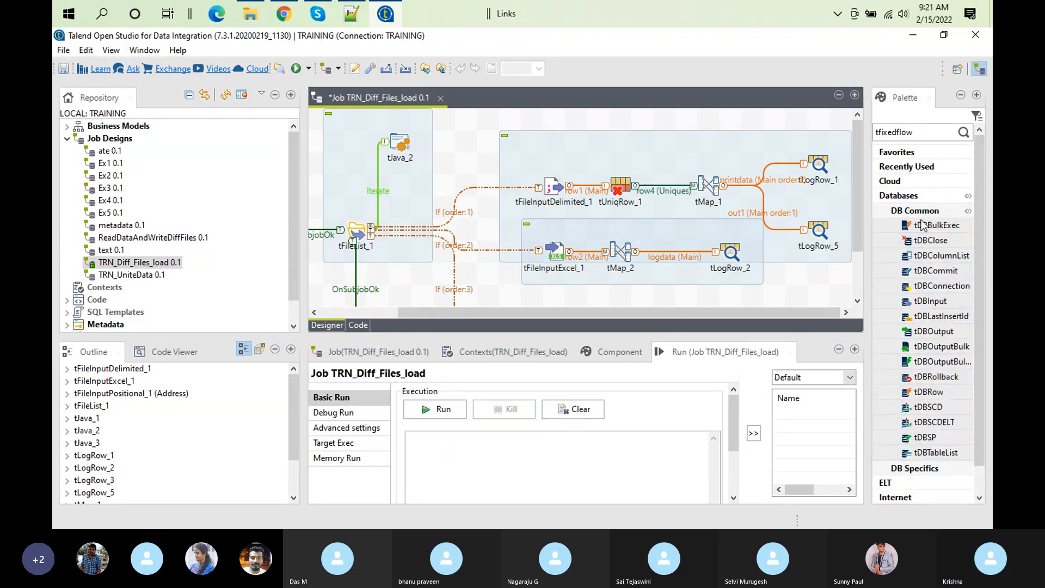
click(917, 212)
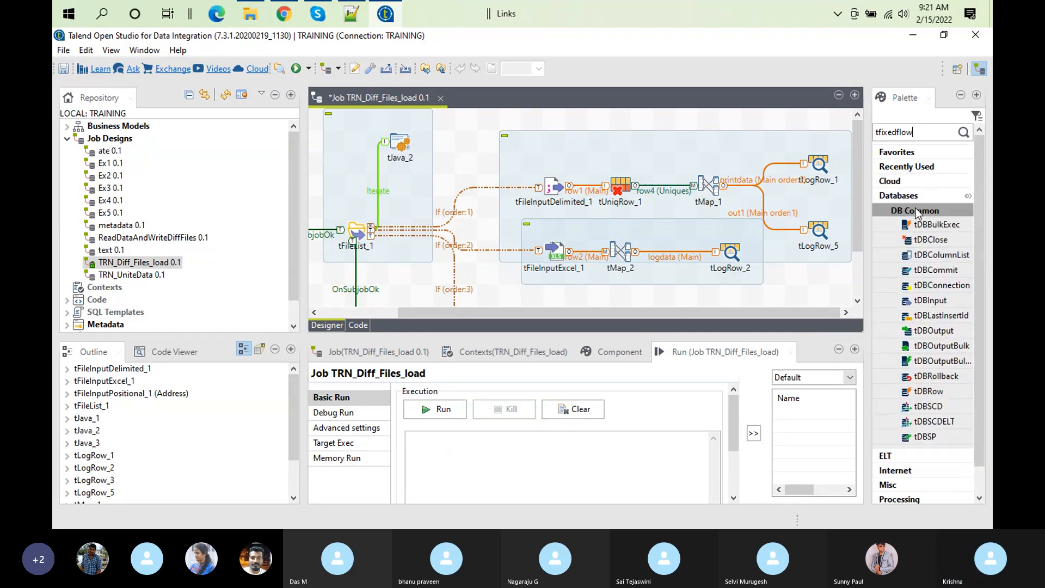
click(916, 211)
click(907, 457)
click(921, 468)
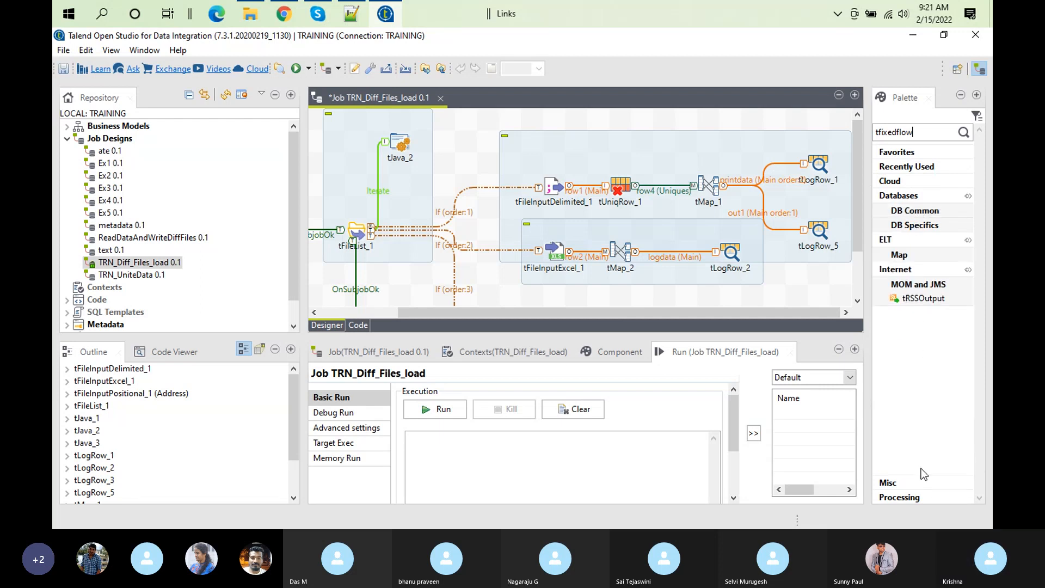
click(905, 481)
click(951, 335)
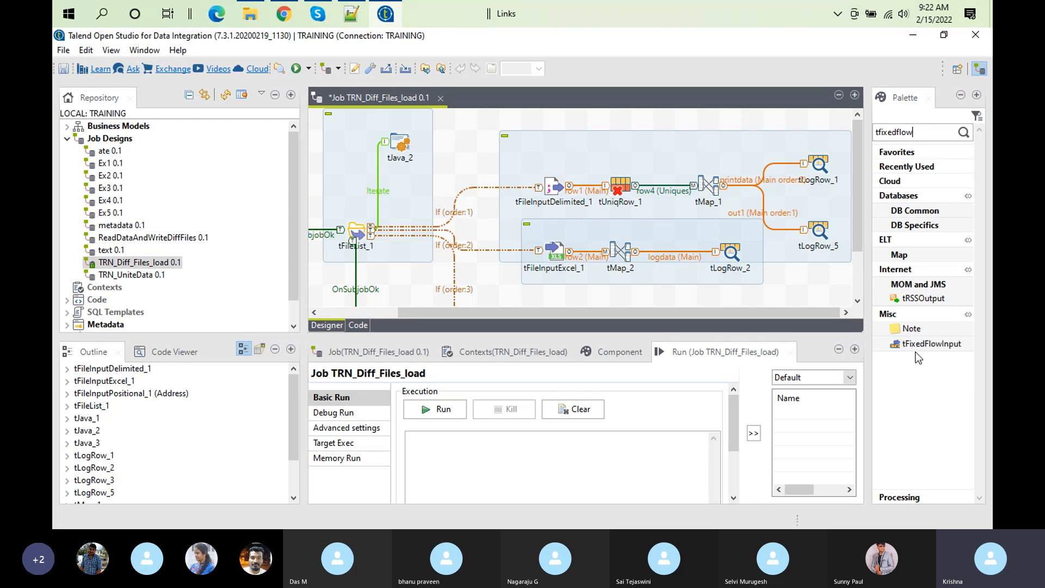
drag(918, 348, 621, 118)
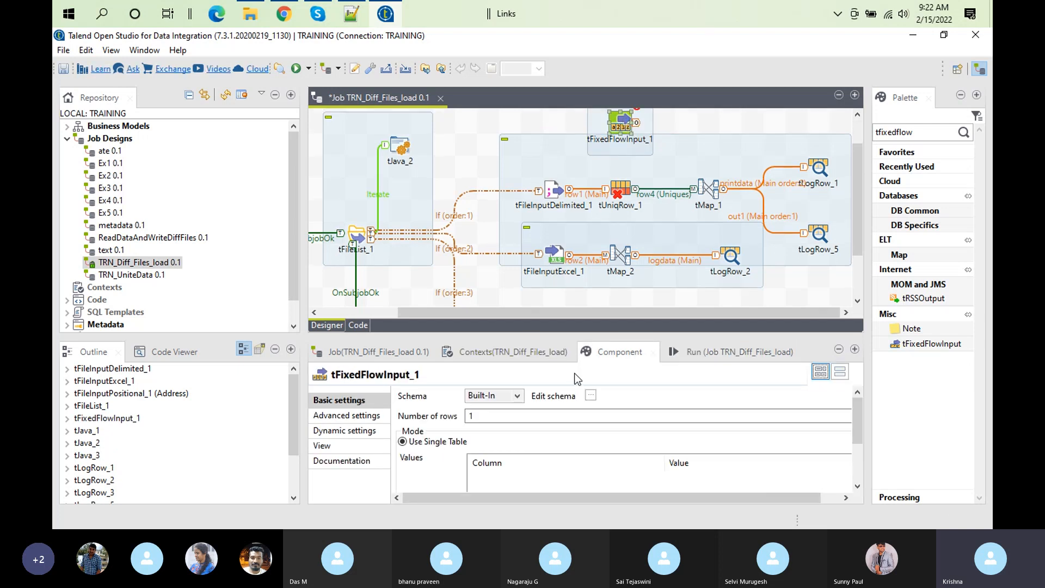
Step: Enlarge the tFixedFlowInput_1 settings, open its schema for editing, and add a column named state
double_click(621, 348)
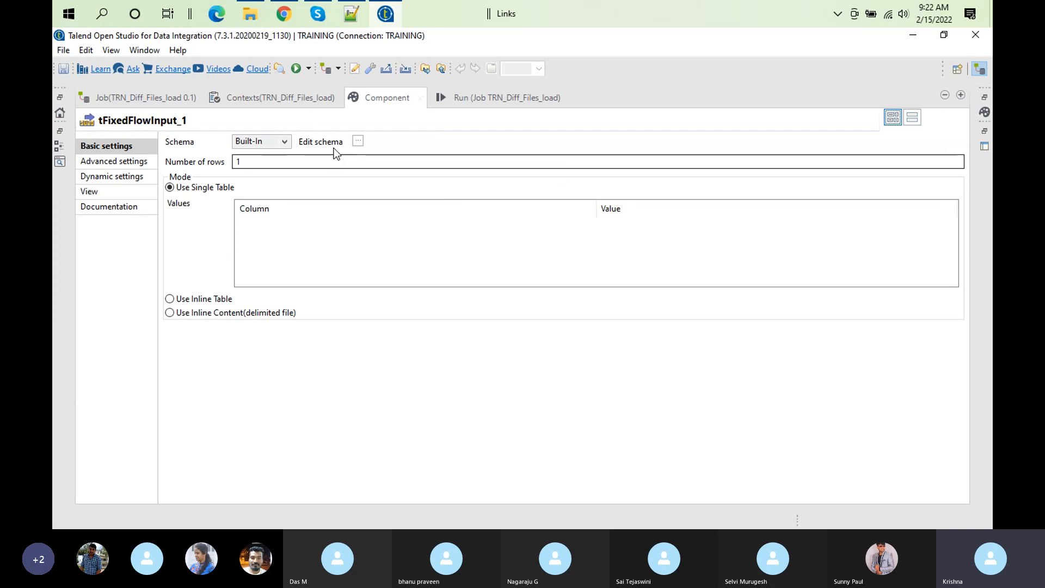
click(356, 142)
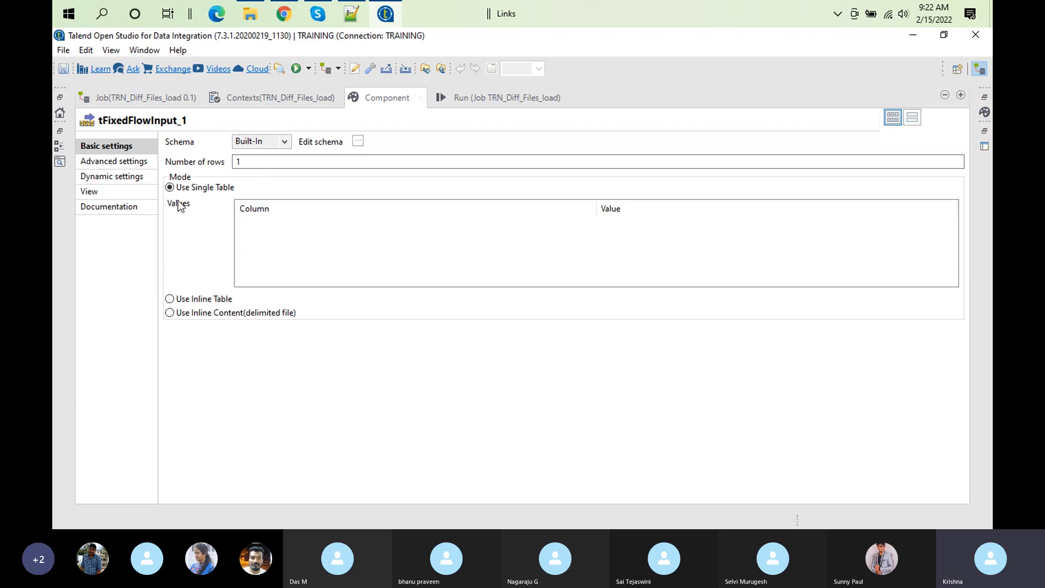
click(357, 143)
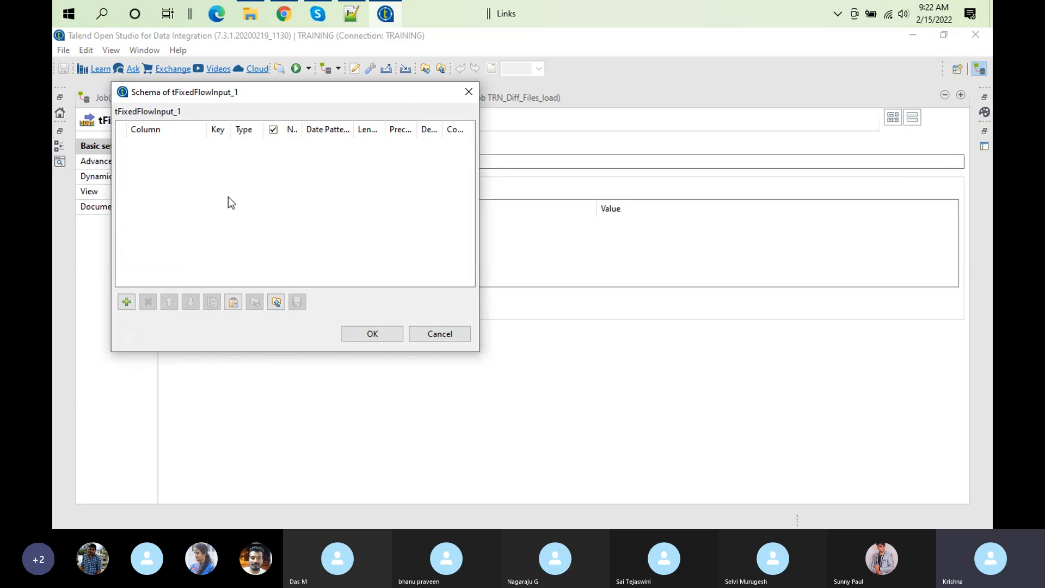
click(126, 302)
click(172, 143)
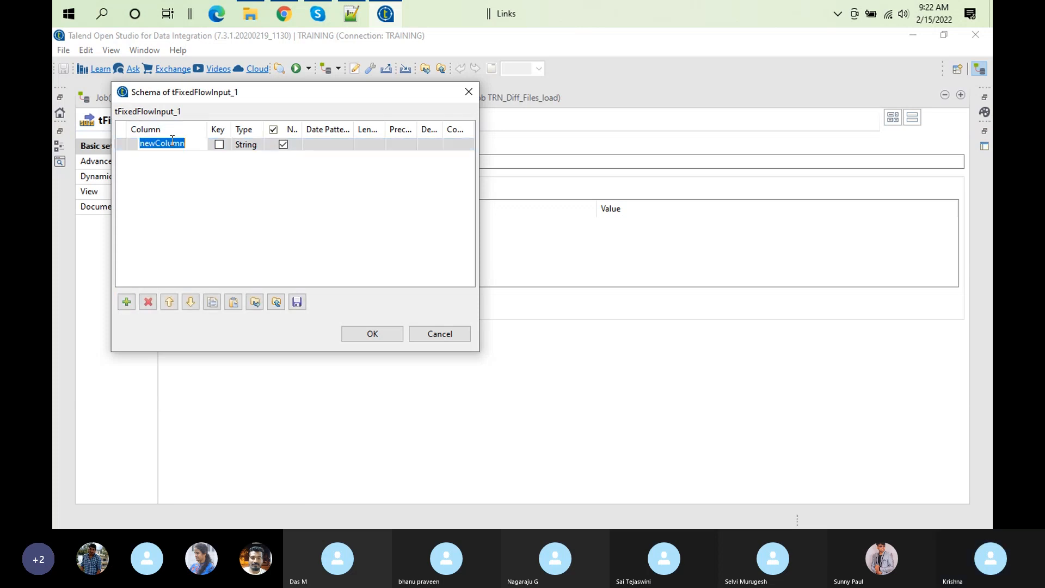
text(state)
Step: Add a second String column named stateCode to the tFixedFlowInput_1 schema
click(126, 302)
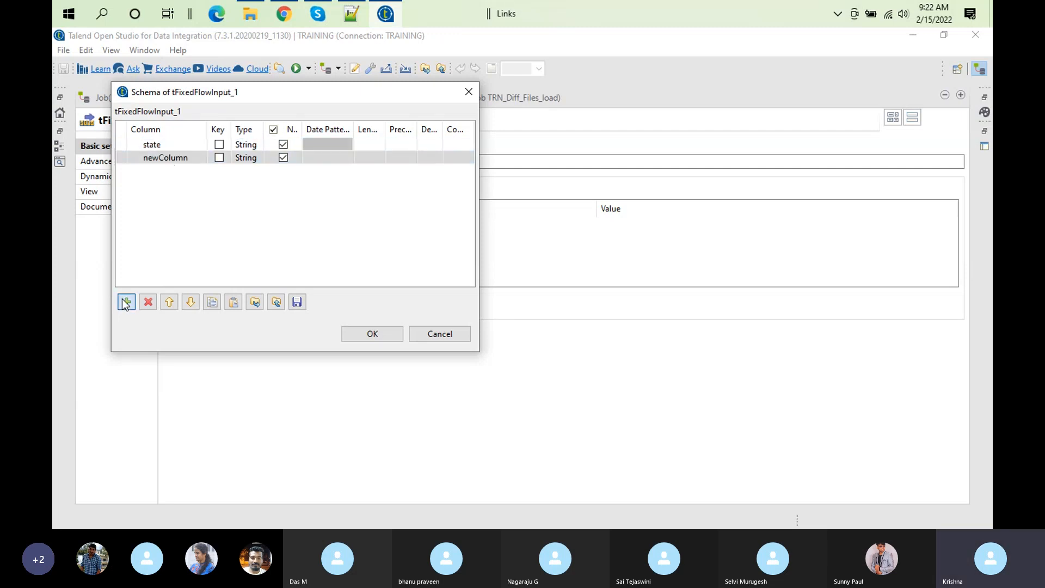
click(184, 157)
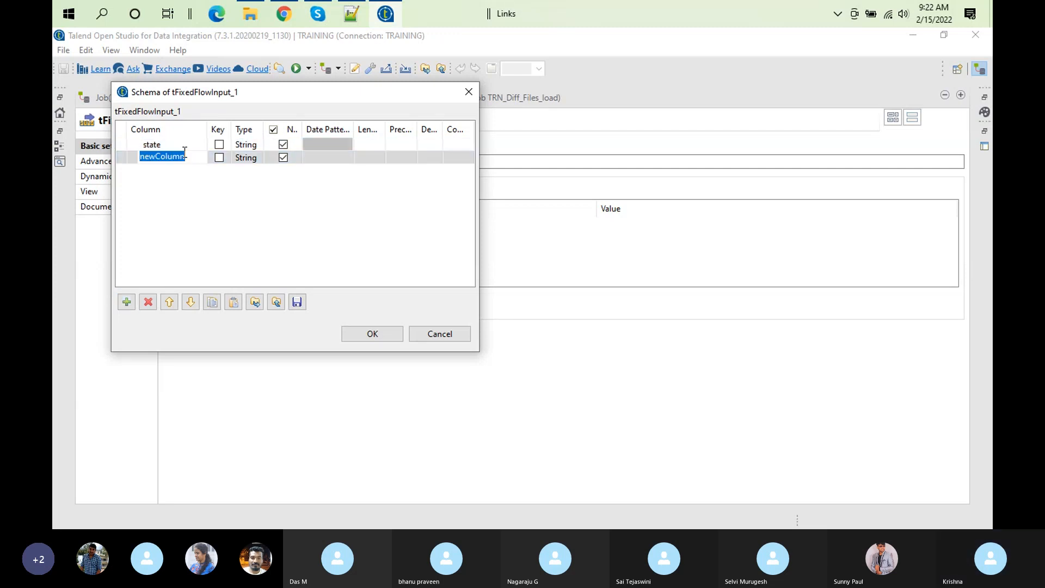
text(state)
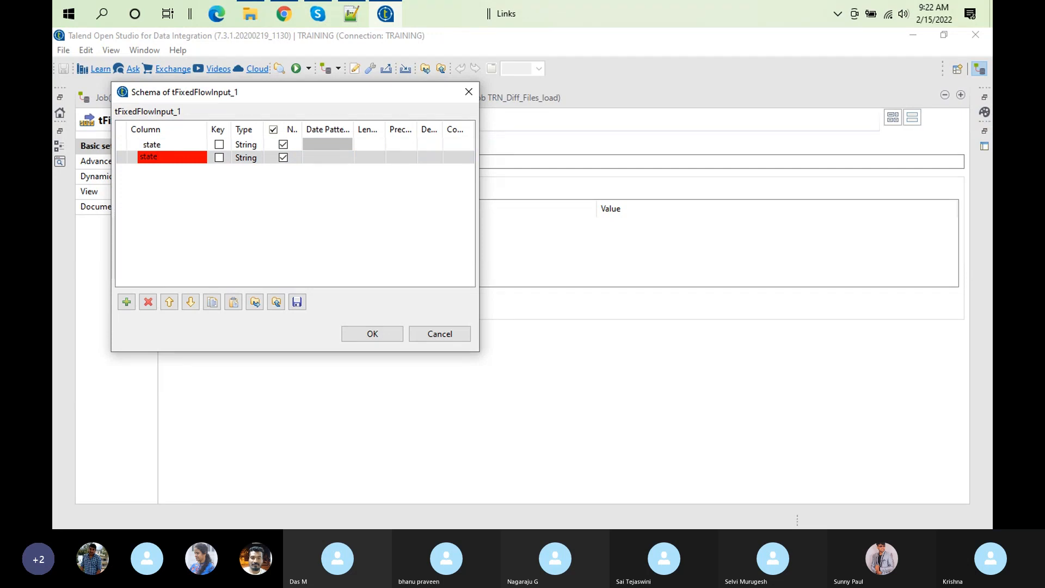
text(Code)
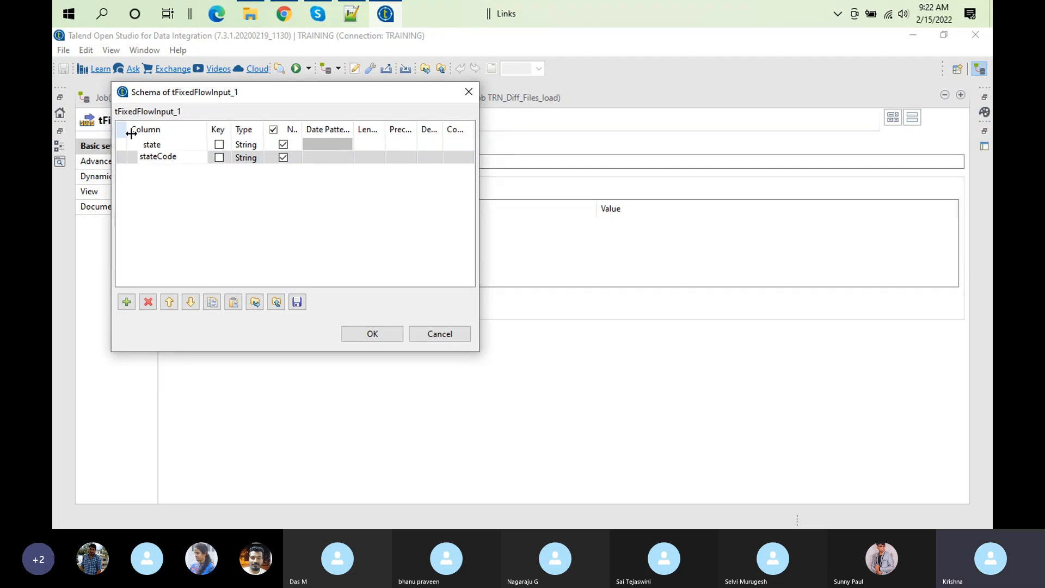
Step: Rename the first schema column to stateName and accept the schema
click(169, 145)
click(173, 145)
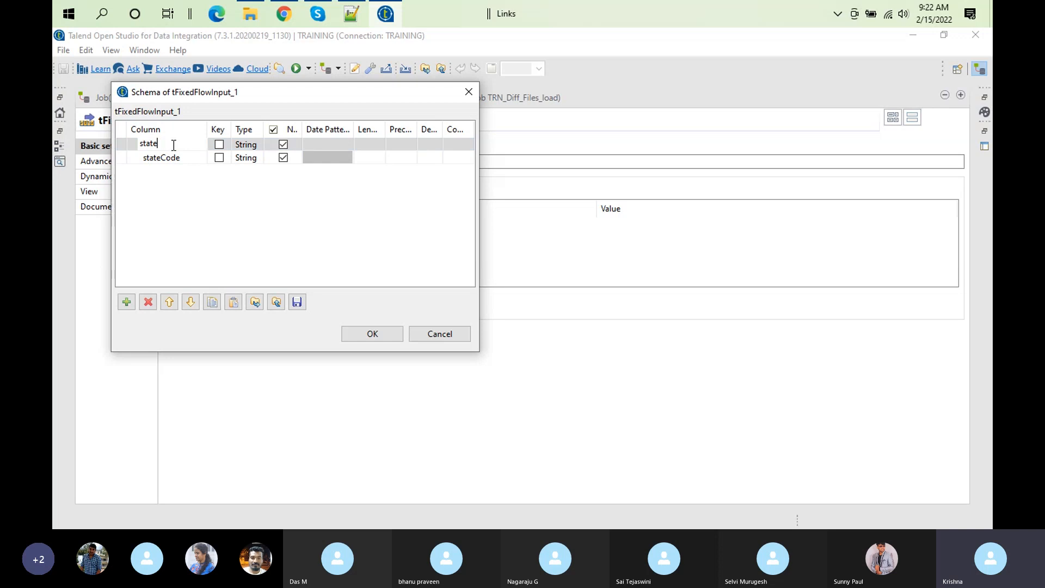
text(Name)
click(199, 246)
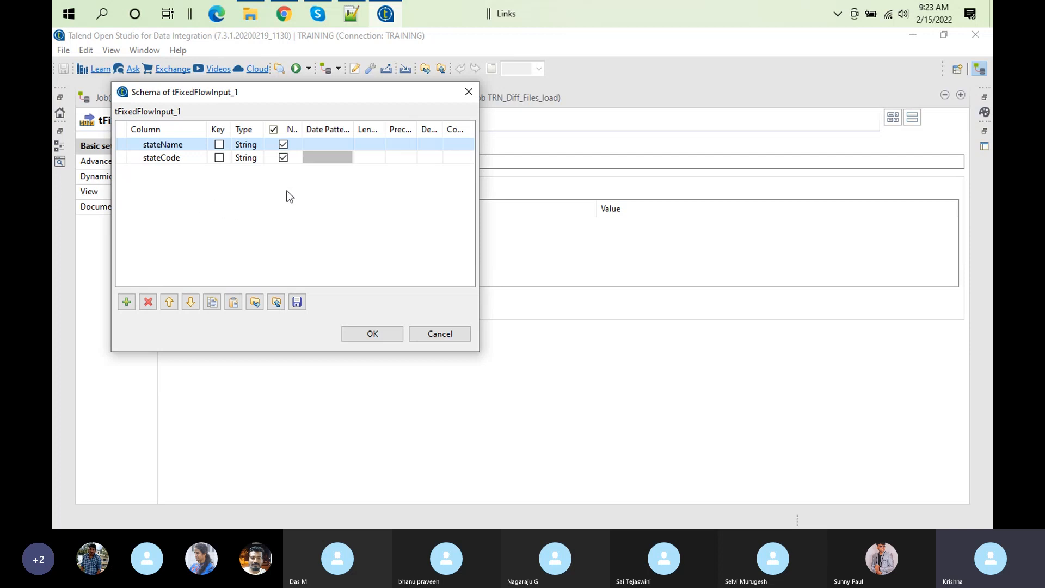
click(373, 333)
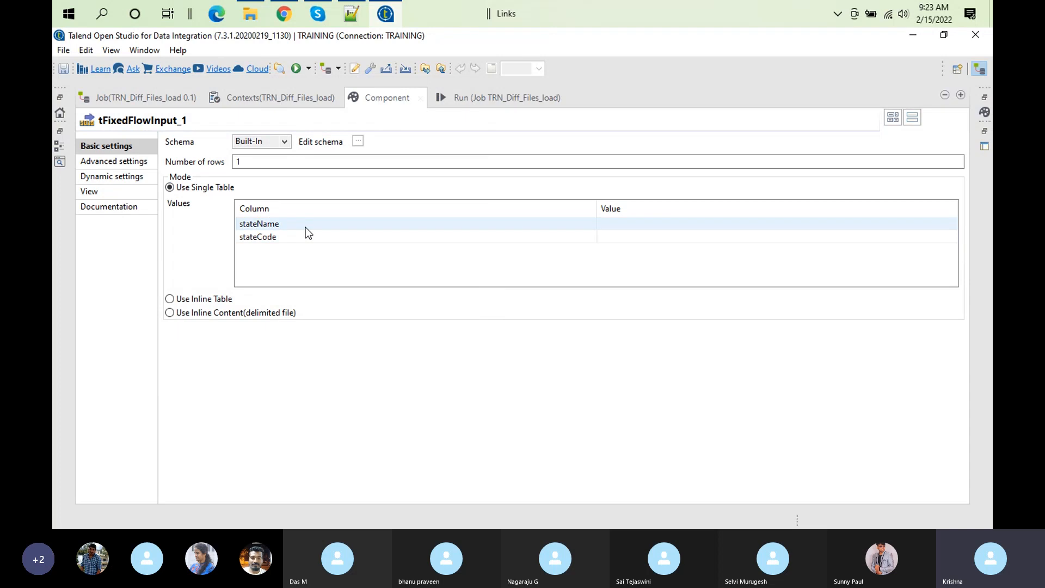
click(645, 221)
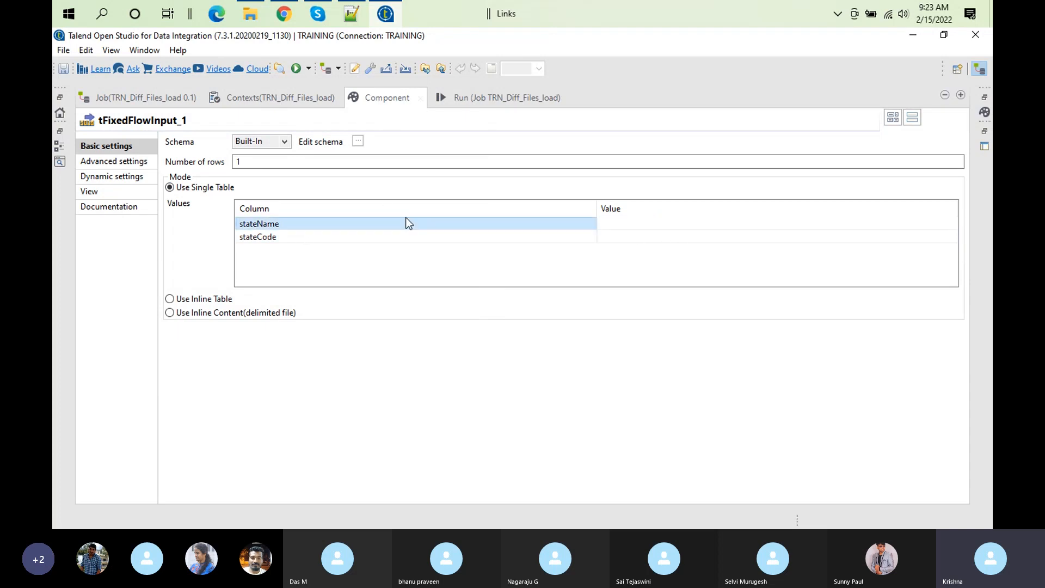
click(615, 237)
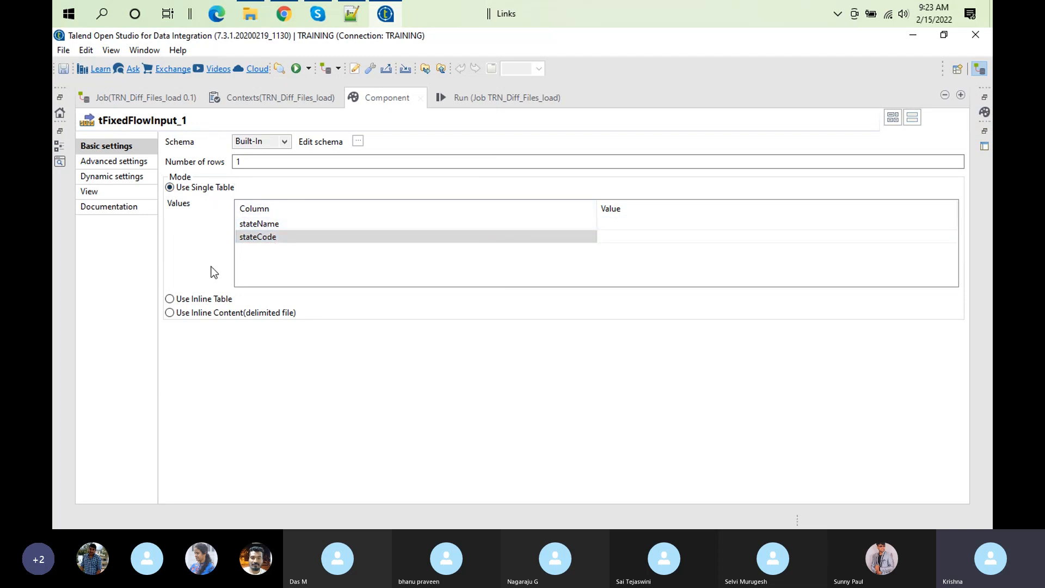
click(170, 299)
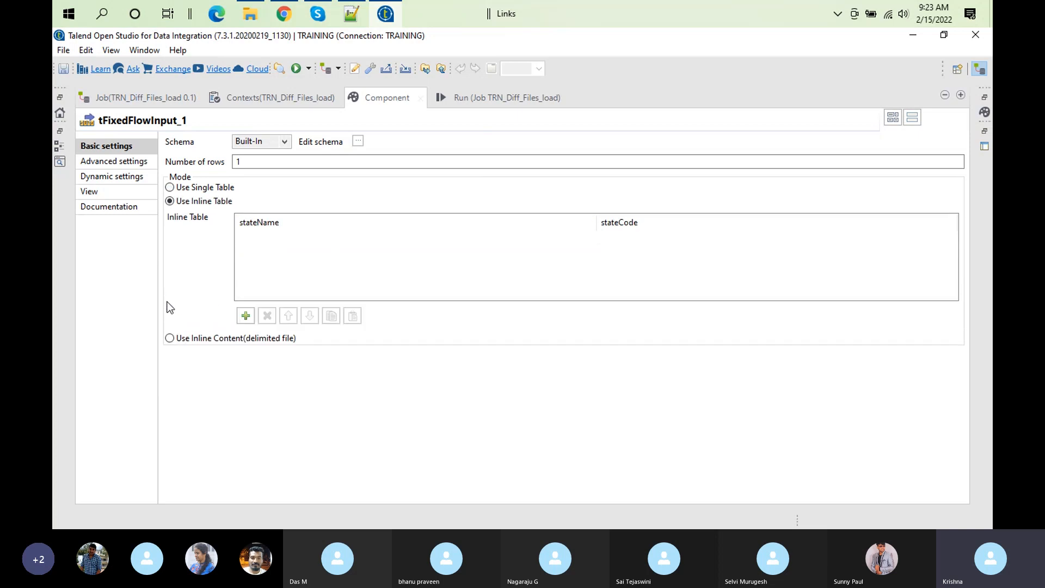
click(245, 315)
click(246, 316)
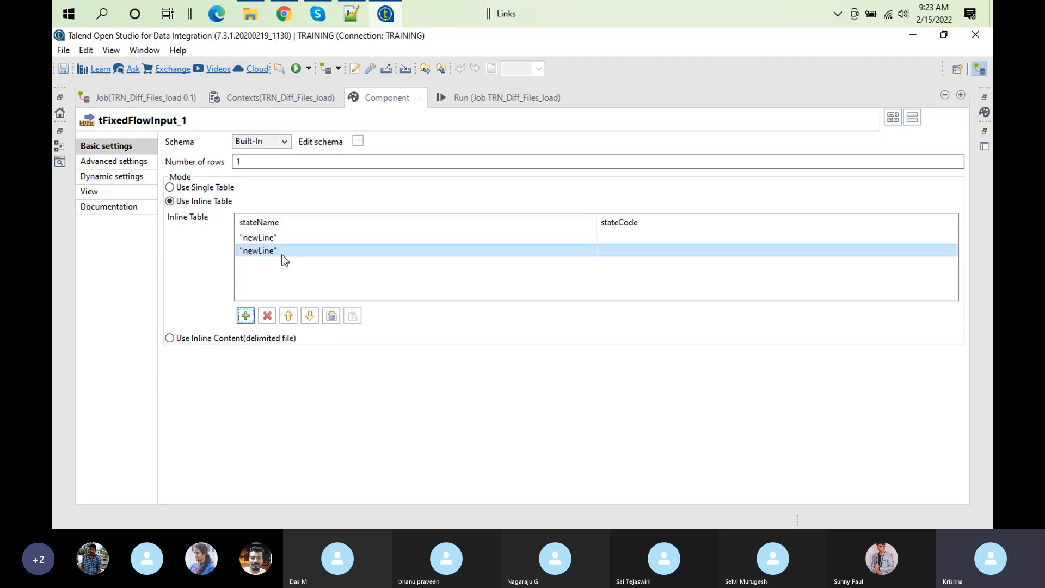
double_click(267, 315)
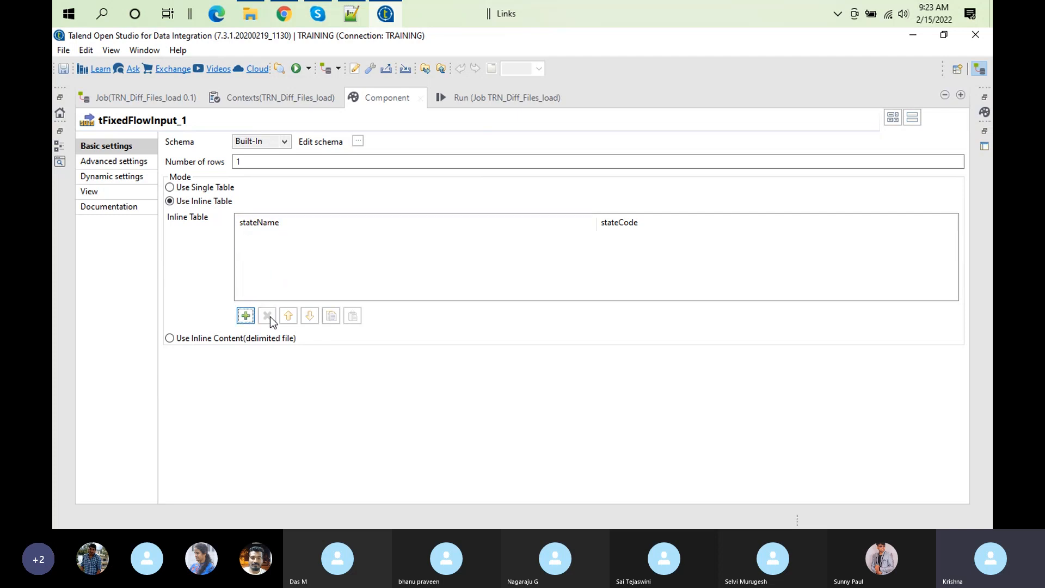
click(170, 338)
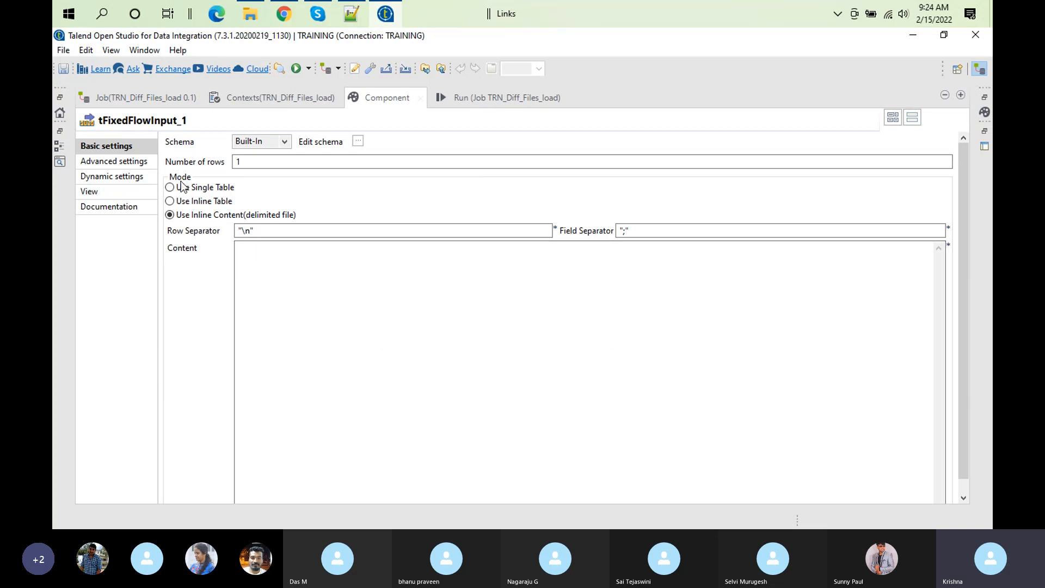
Step: Set the mode to Use Inline Table, add one row, and clear the placeholder text between the stateName quotes
click(170, 202)
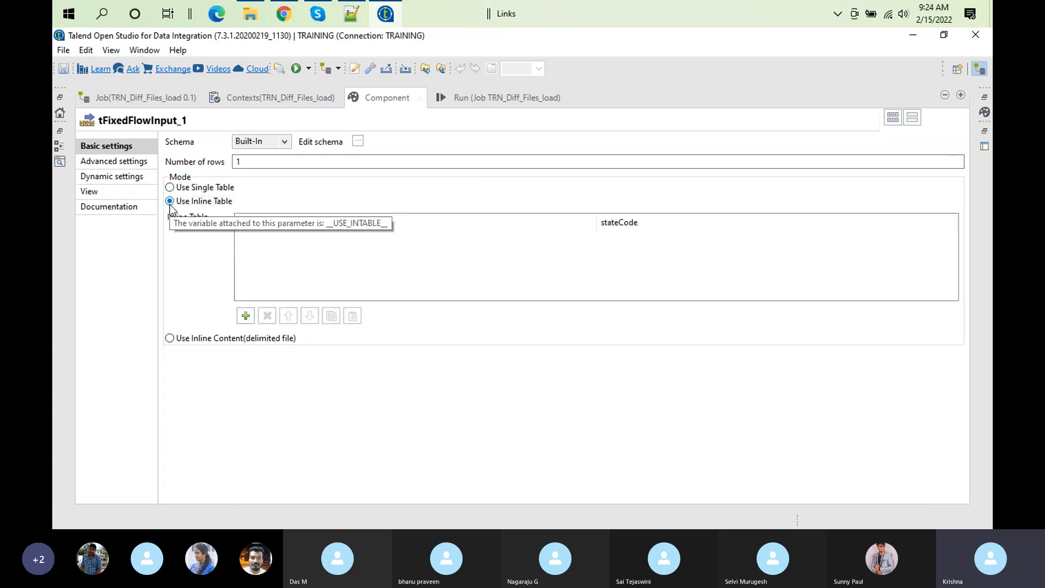
click(273, 244)
click(272, 243)
click(273, 243)
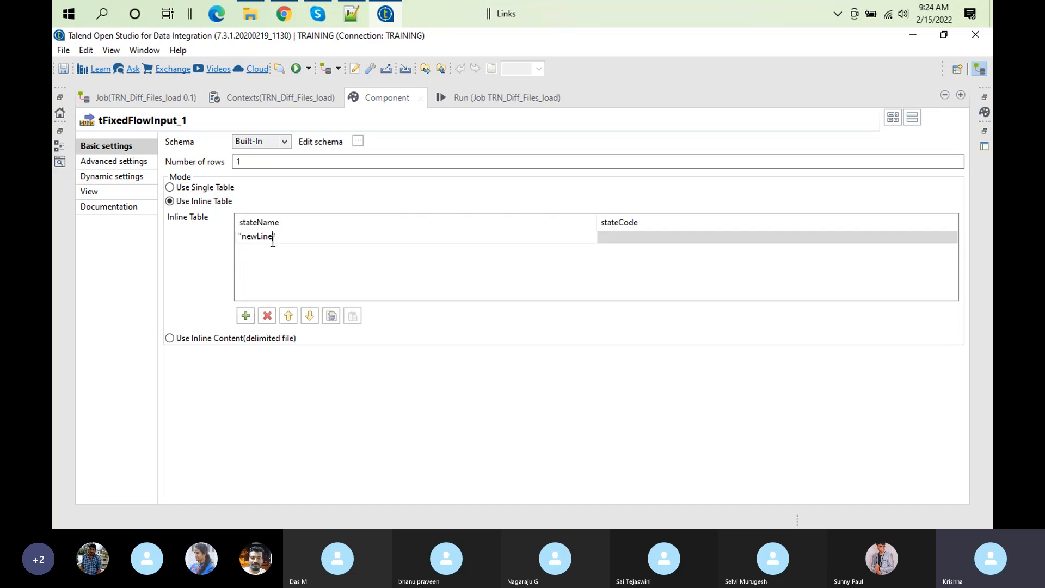
key(BackSpace)
key(BackSpace)
key(BackSpace)
key(BackSpace)
key(BackSpace)
key(BackSpace)
key(BackSpace)
key(BackSpace)
Step: Copy AndhraPradesh from customer.csv in Notepad++ and paste it in quotes as the first row's stateName in Talend Open Studio
click(349, 19)
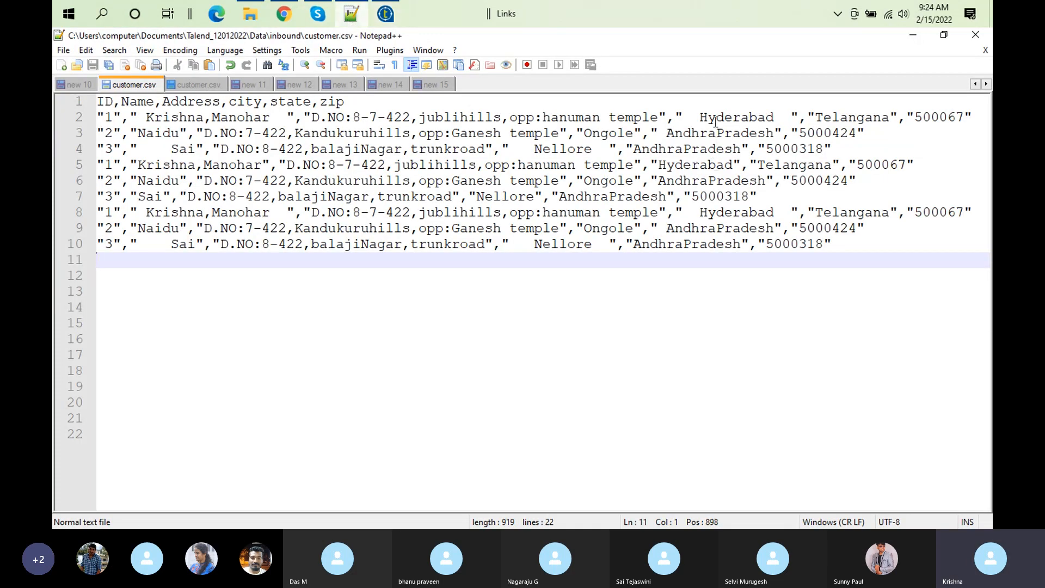
double_click(720, 131)
key(ctrl+c)
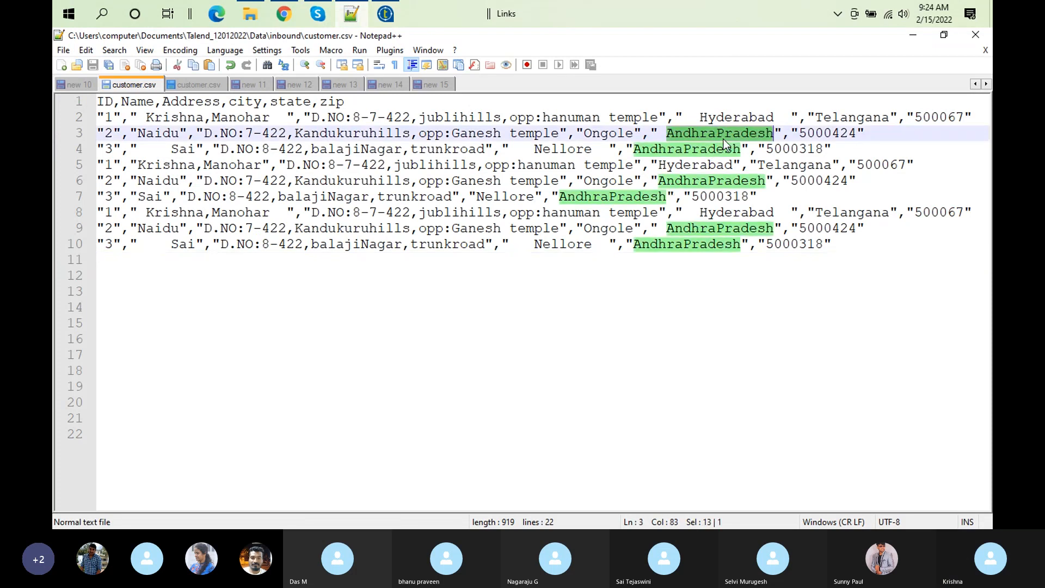
click(385, 14)
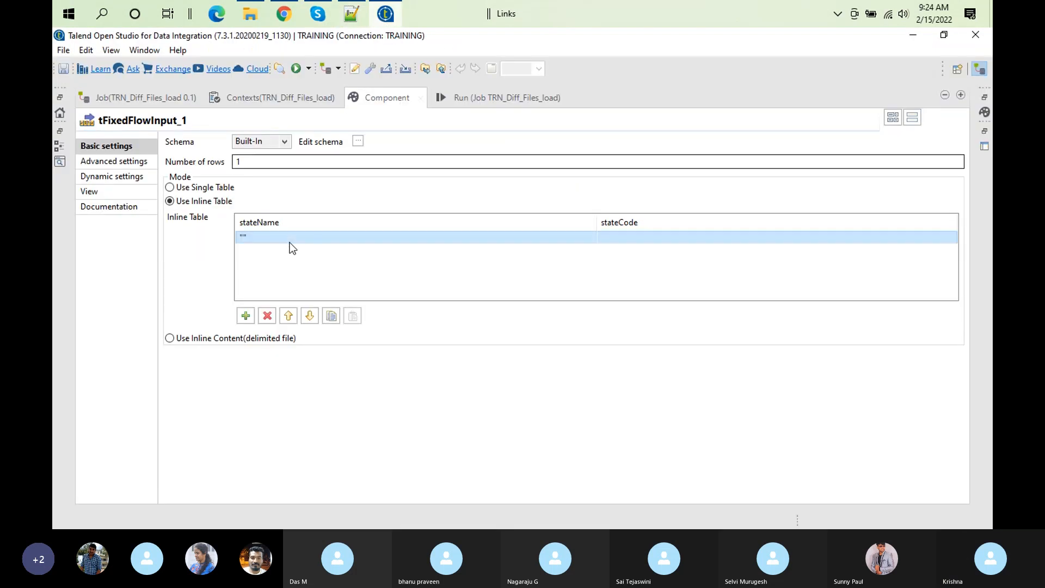
click(243, 238)
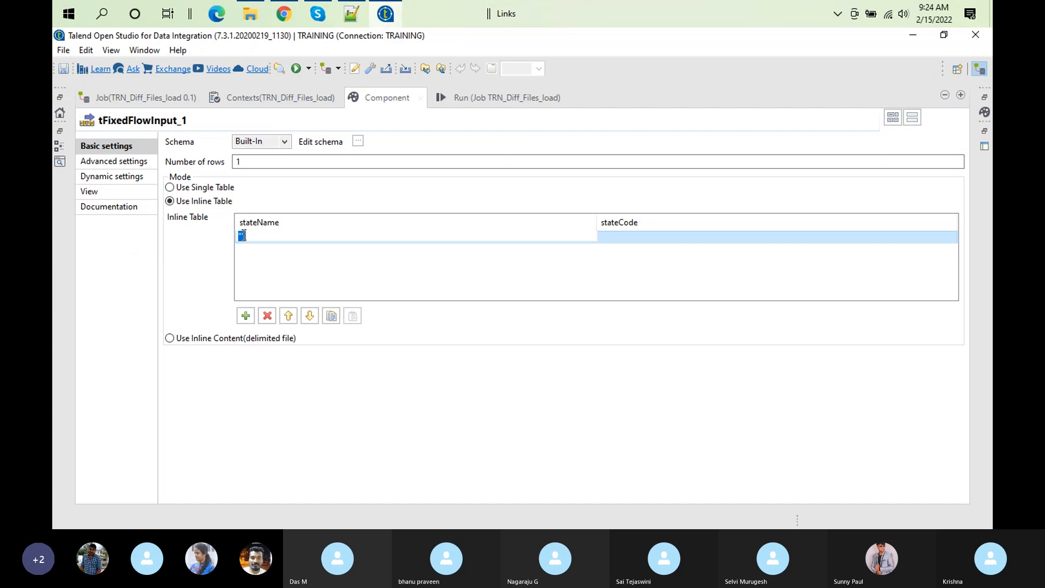
key(ctrl+v)
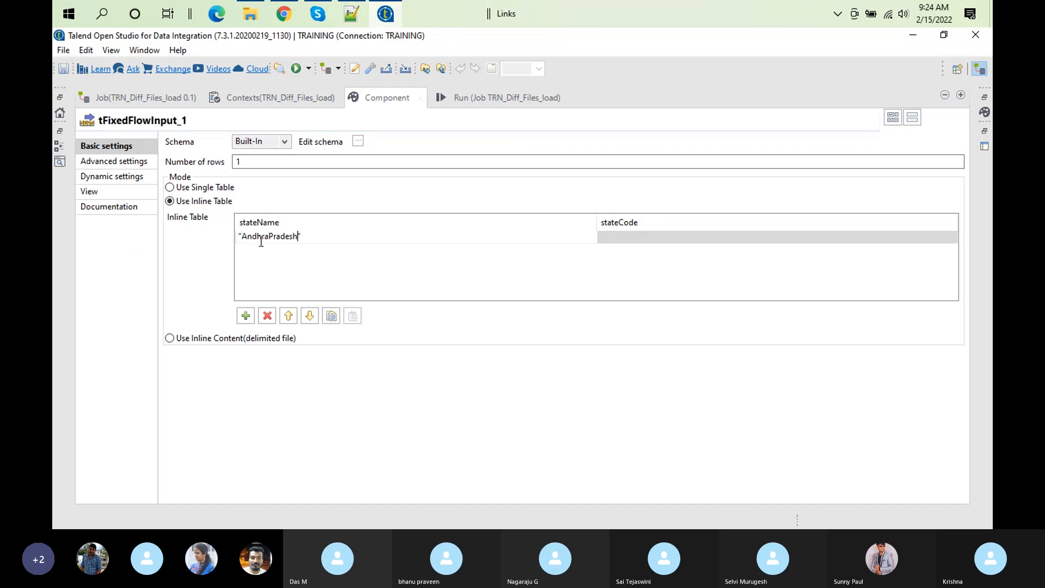
Step: Set the AndhraPradesh row's stateCode to "AP"
click(613, 238)
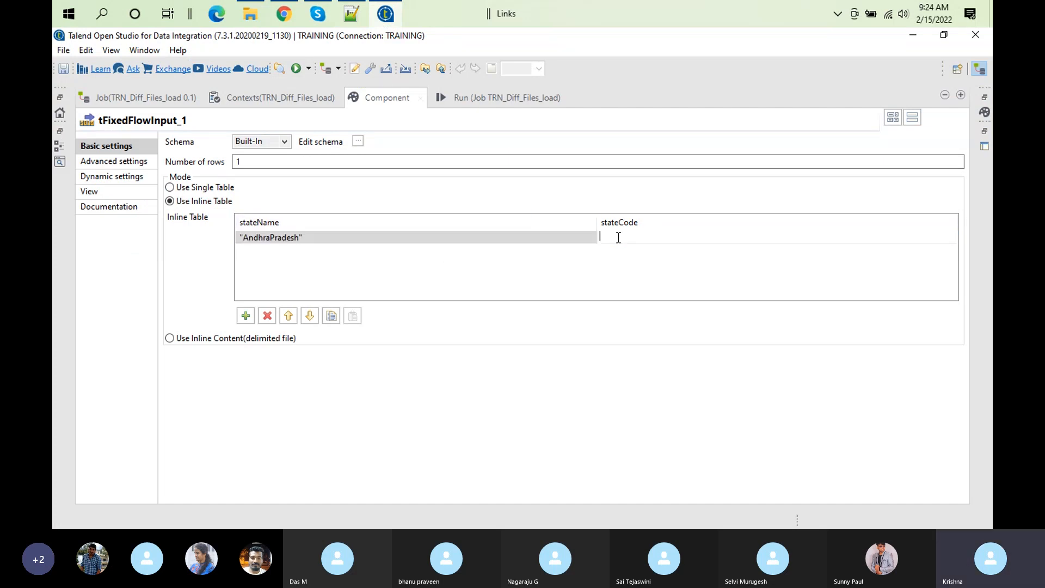
text("AP")
click(593, 261)
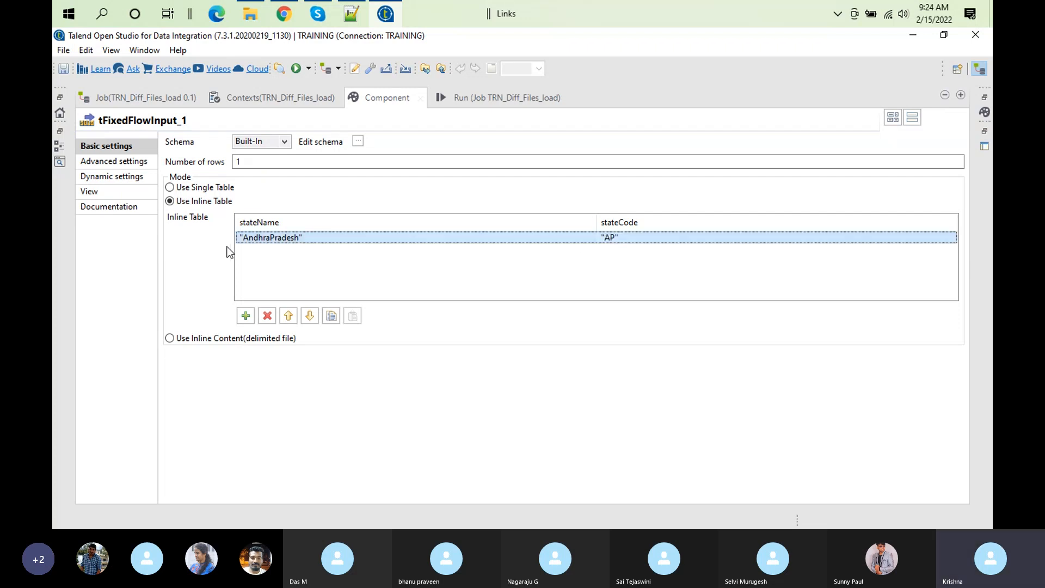
Step: Add a second inline table row and set its stateName to "Telangana", copied from customer.csv in Notepad++ into Talend Open Studio
click(248, 319)
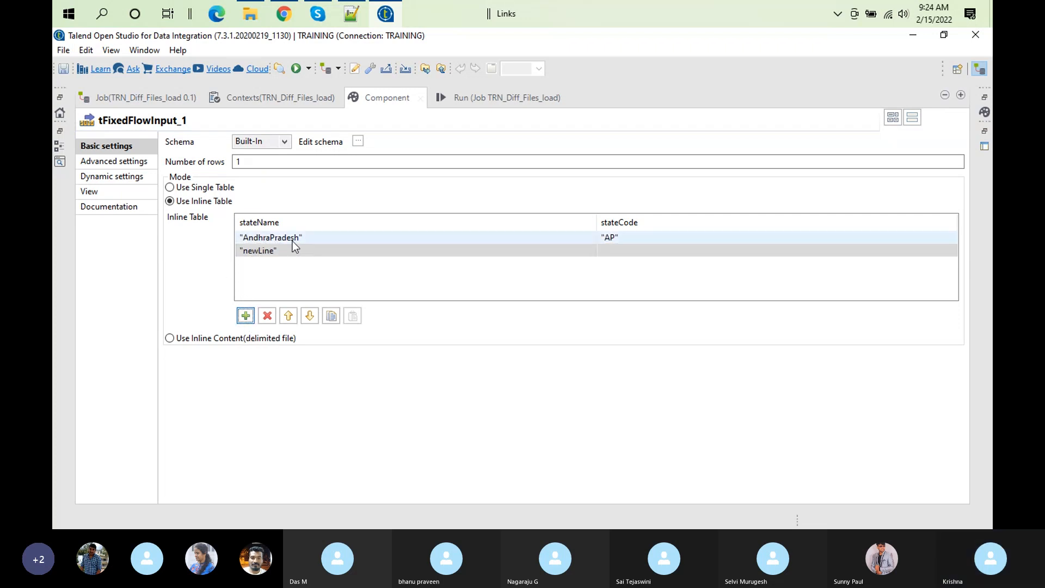
click(351, 16)
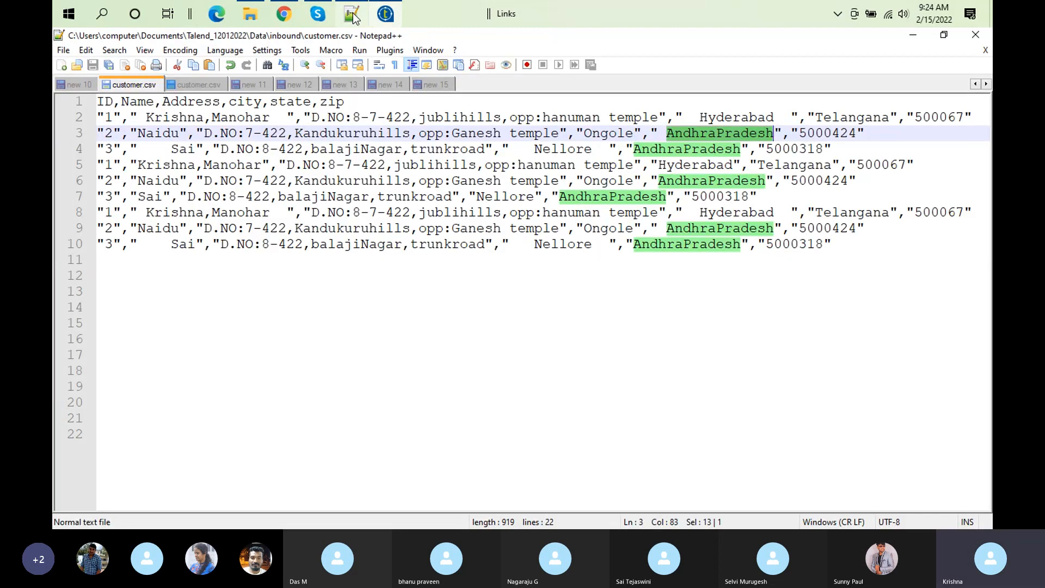
double_click(857, 214)
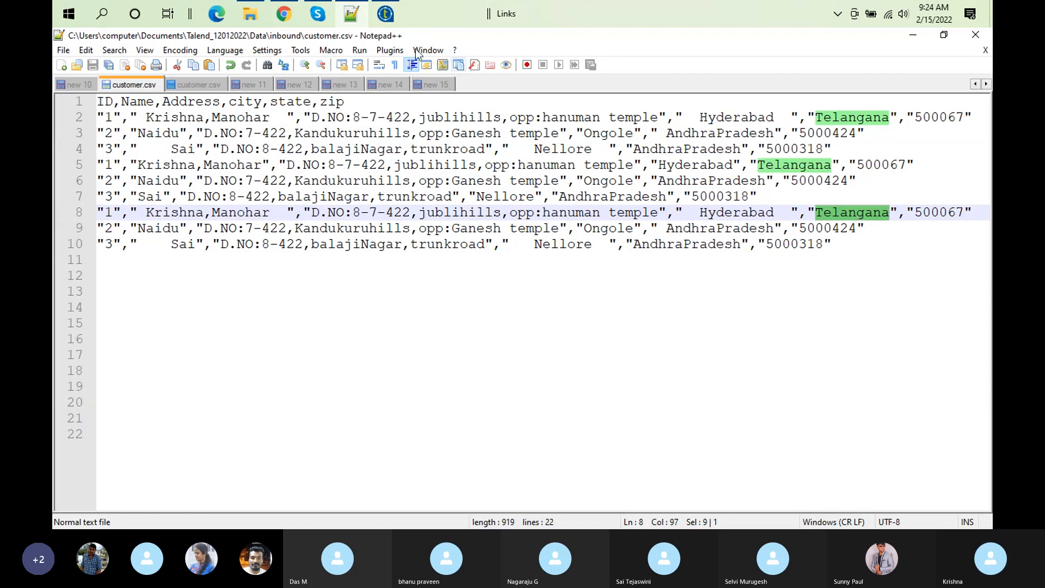
click(384, 15)
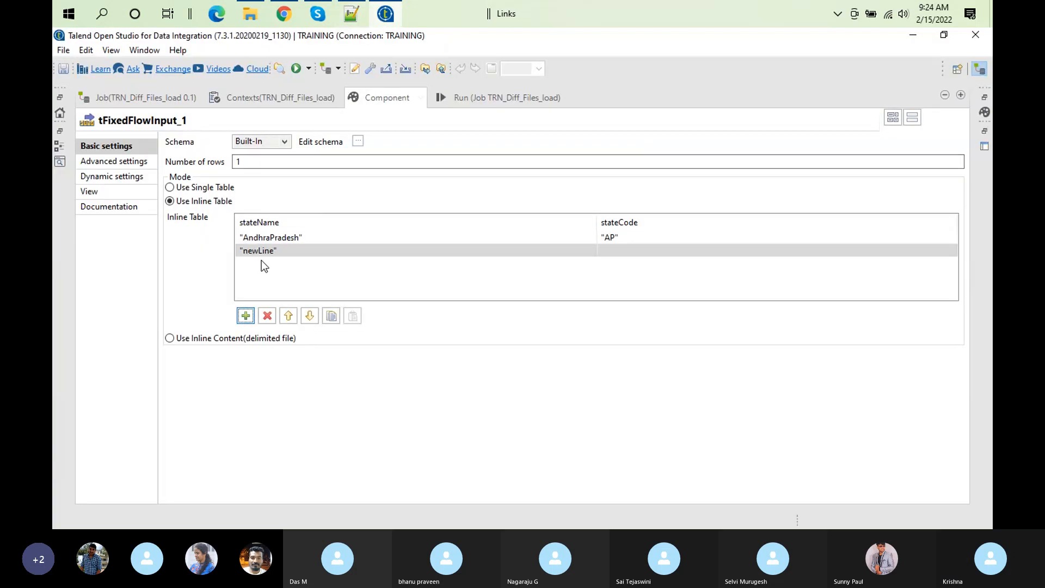
click(254, 250)
click(242, 250)
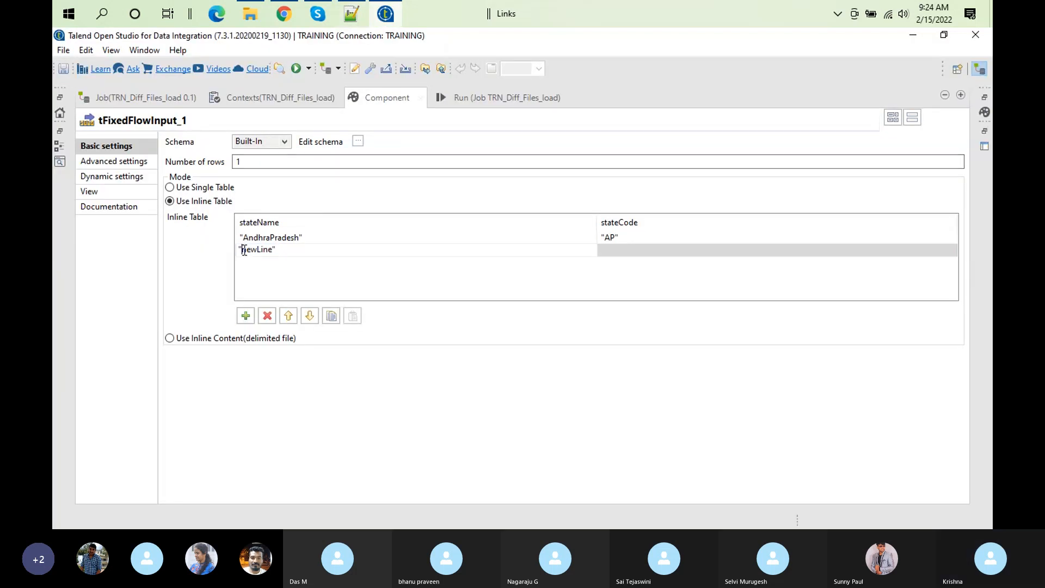
double_click(272, 252)
text(Telangana)
Step: Set the Telangana row's stateCode to "TS"
click(631, 250)
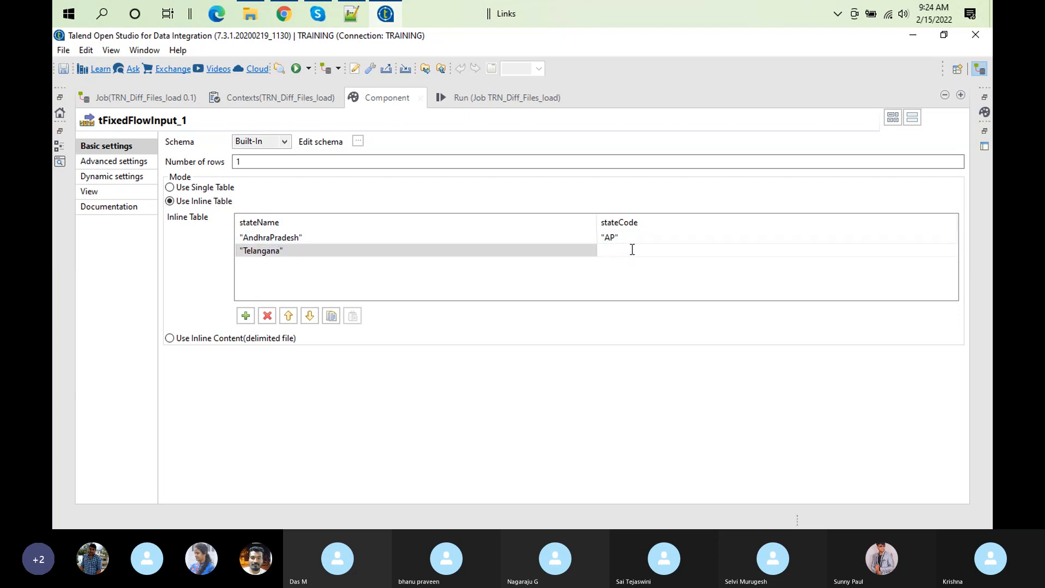
text("TS)
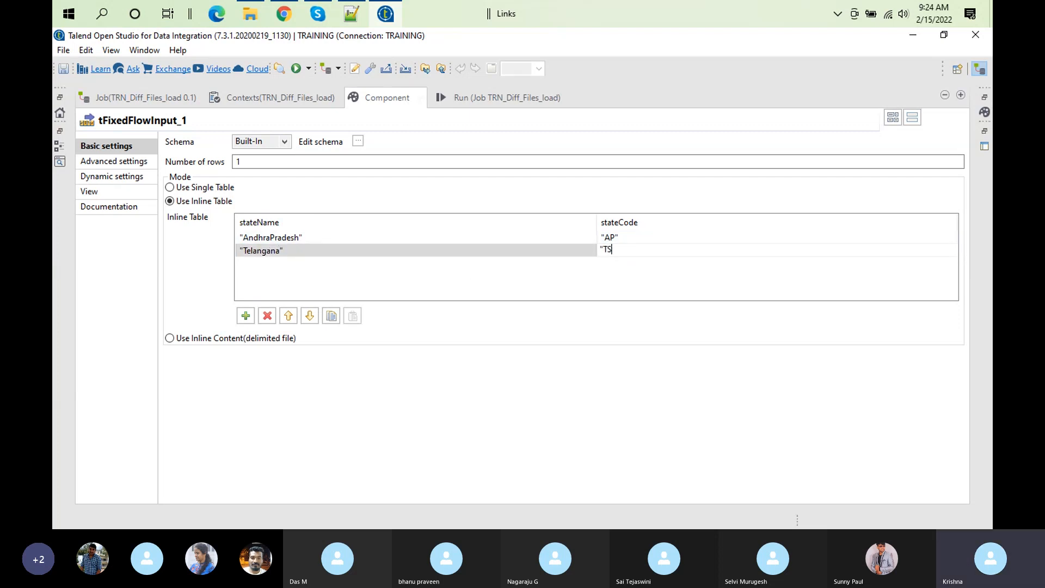
text(")
click(516, 267)
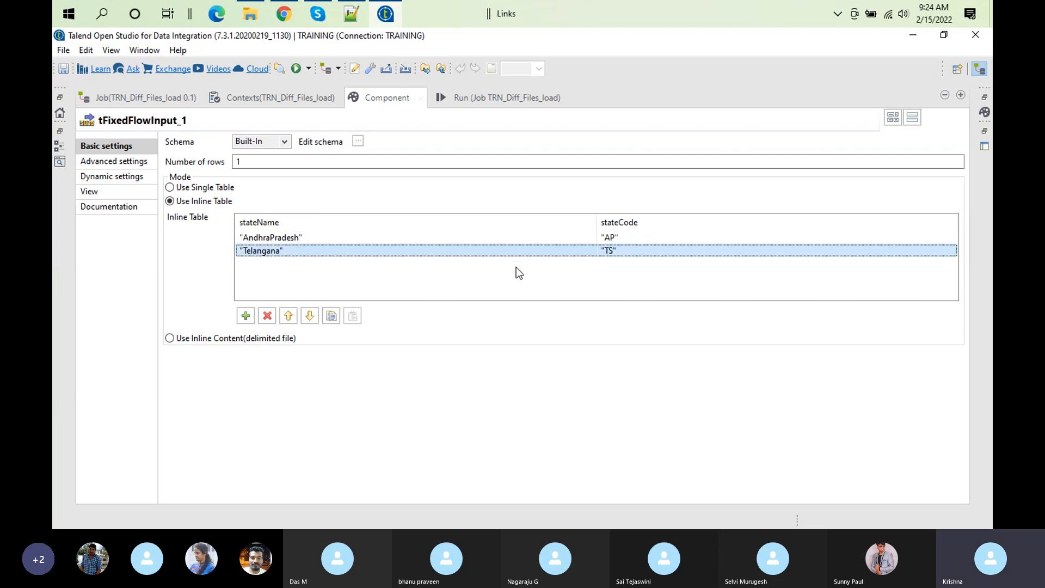
Step: Duplicate the AndhraPradesh row and the Telangana row in the inline table, placing each copy directly below its original
click(278, 242)
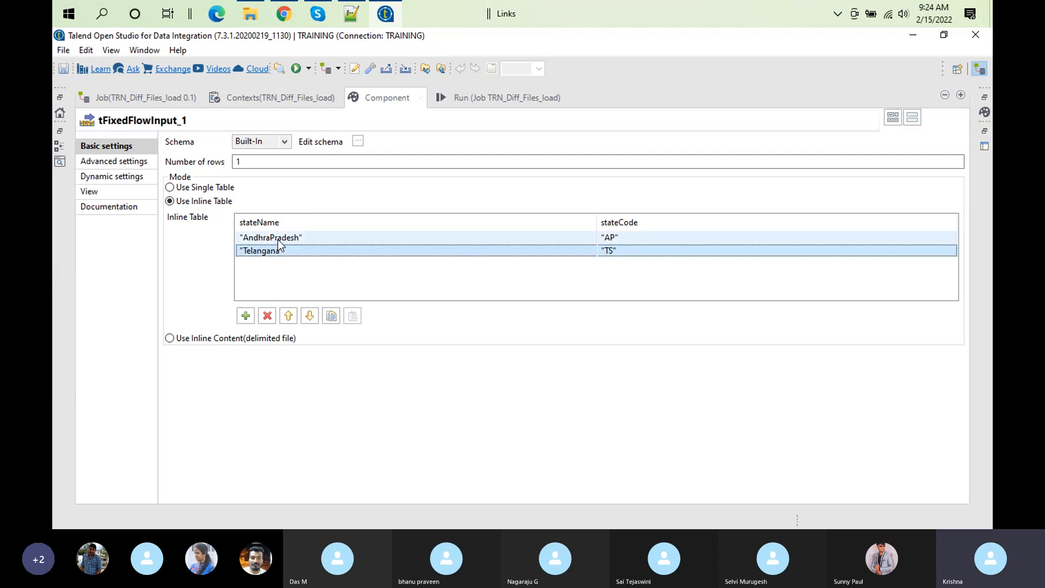
click(278, 240)
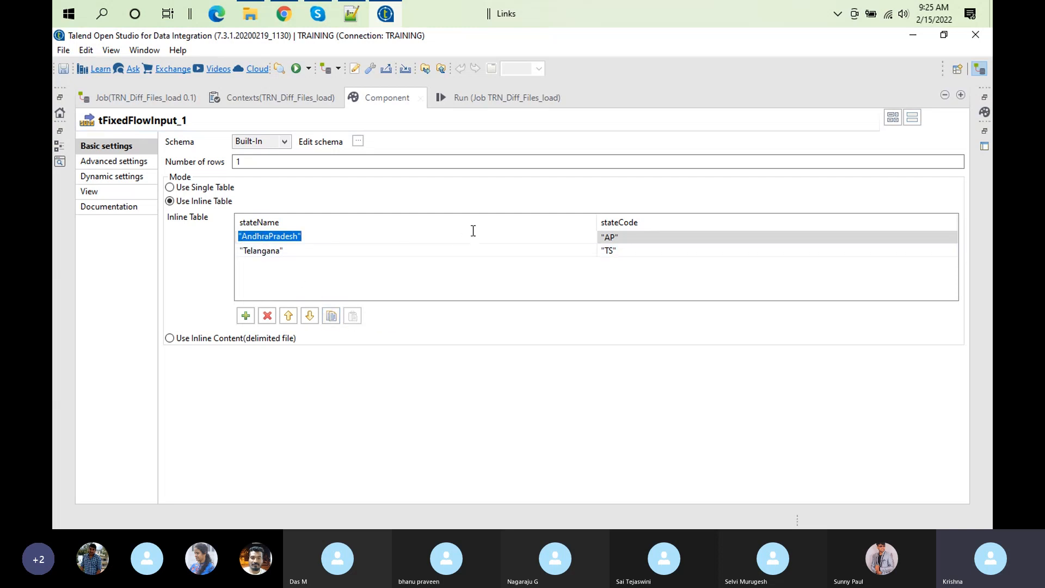
click(332, 316)
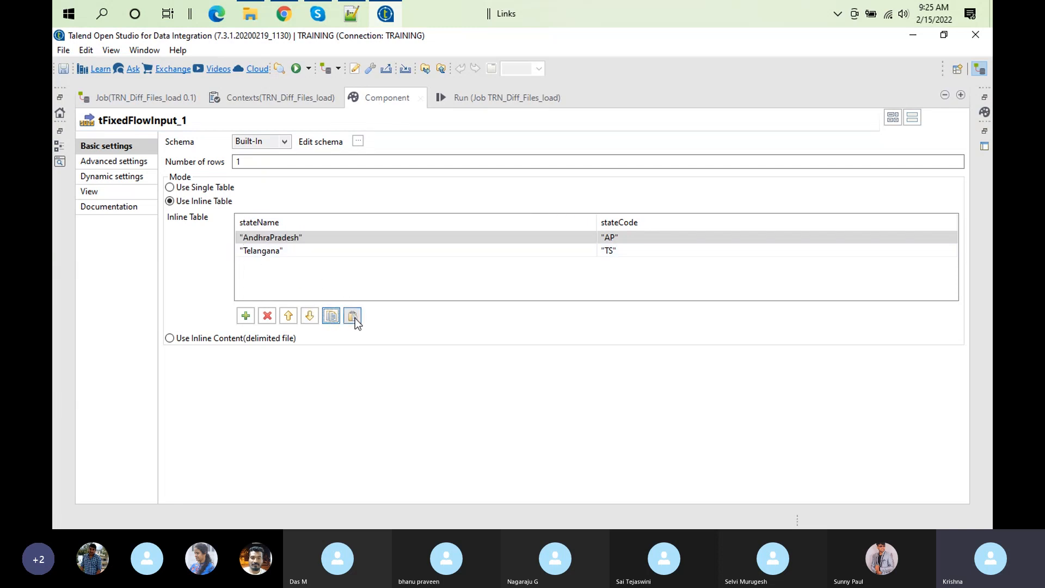
click(353, 317)
click(264, 265)
click(266, 266)
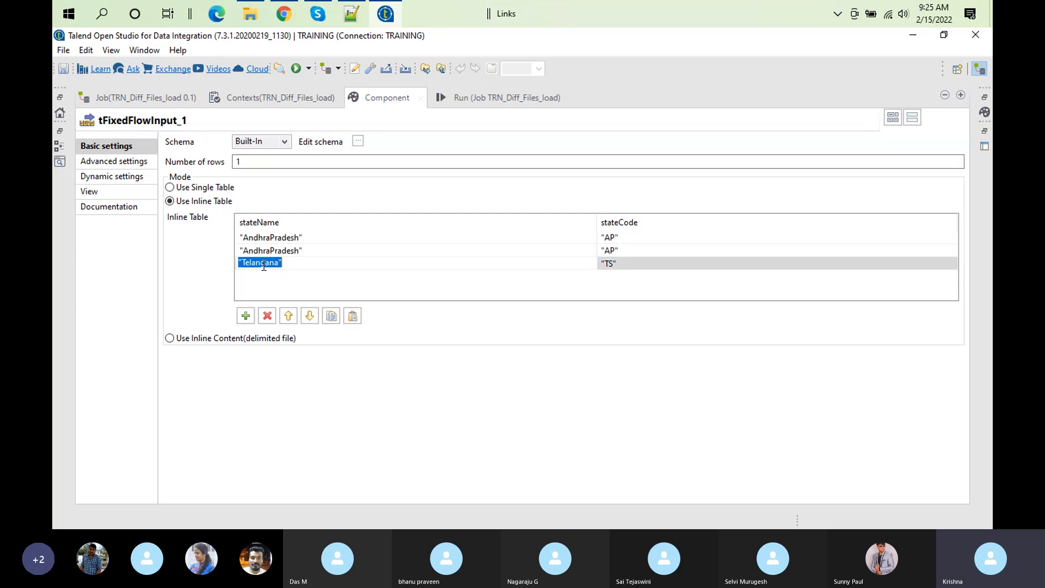
click(331, 315)
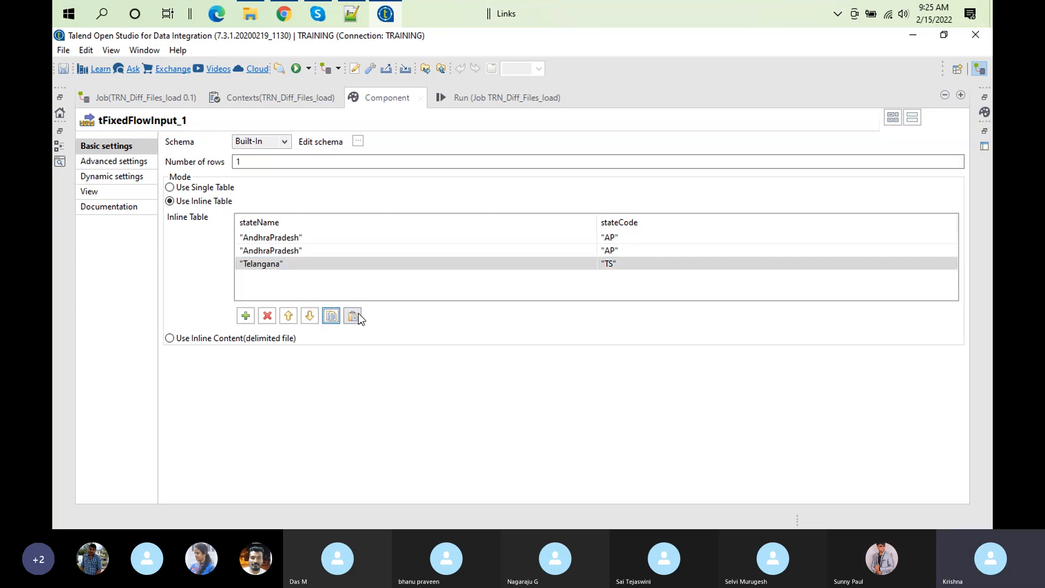
click(353, 316)
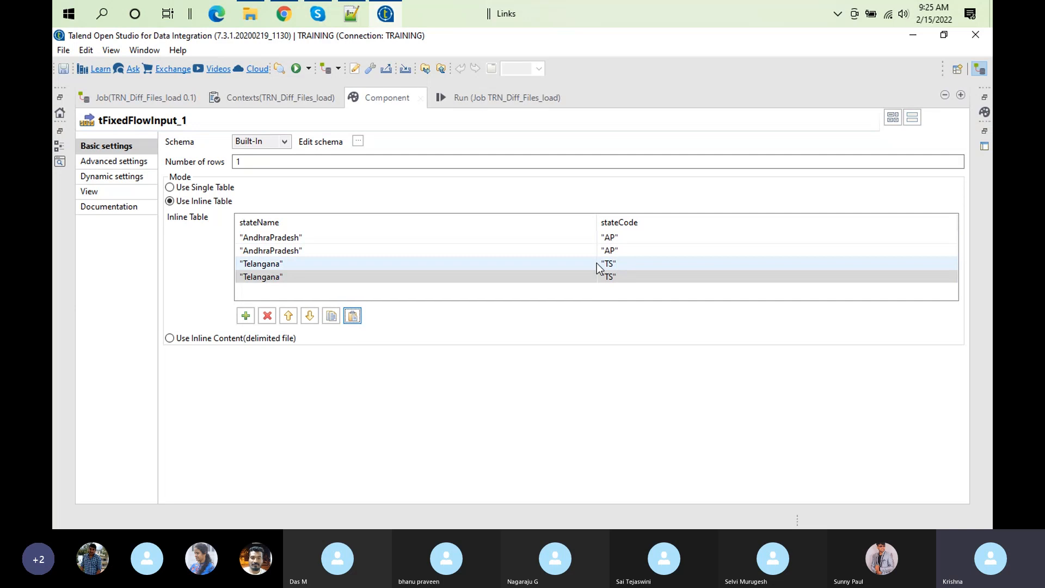
Step: Change the stateCode of the duplicated AndhraPradesh row to "APC" and of the duplicated Telangana row to "TSY"
click(611, 253)
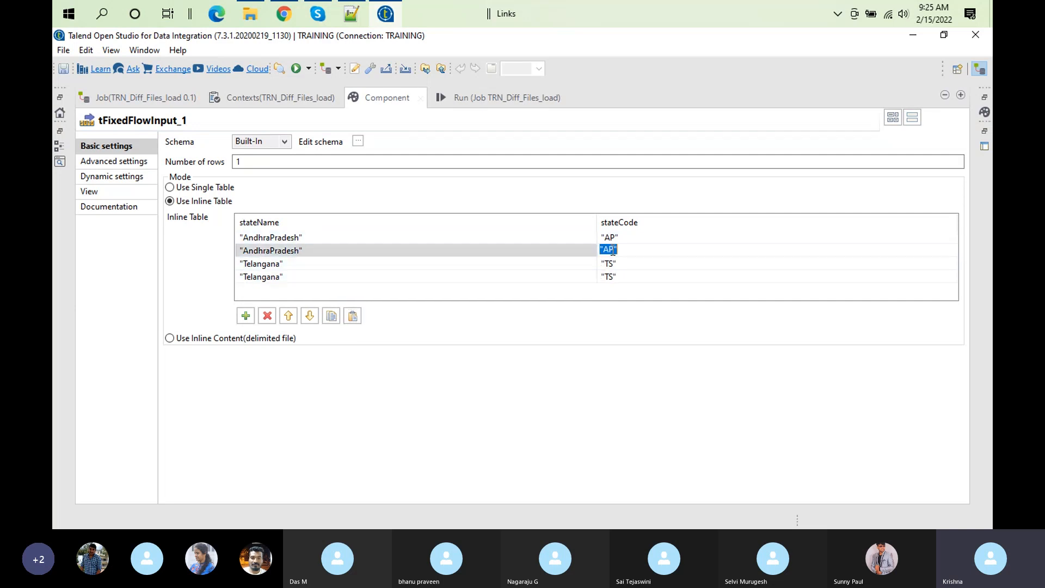
click(617, 254)
text(C)
click(609, 249)
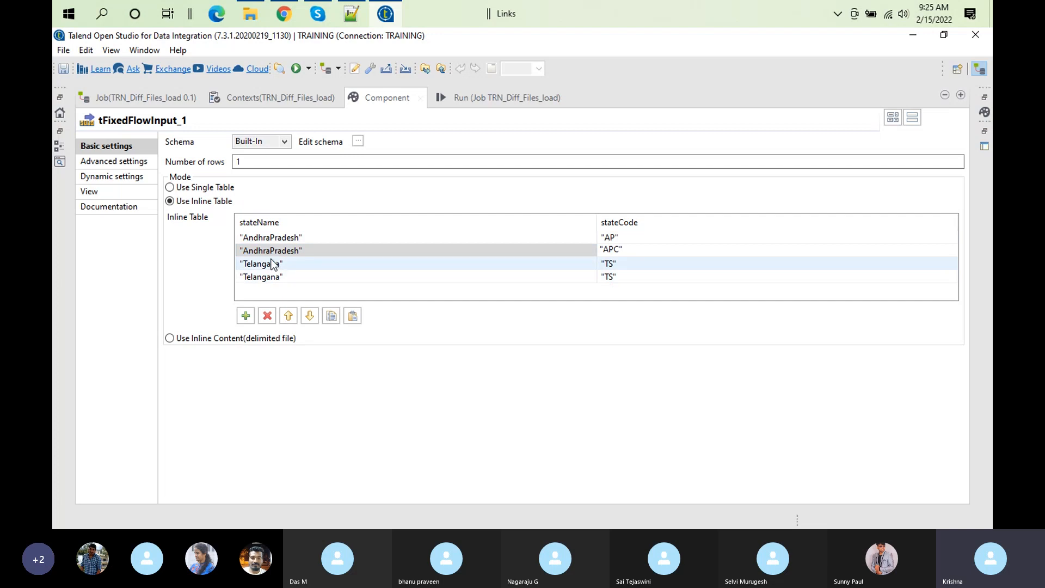
click(613, 276)
click(614, 272)
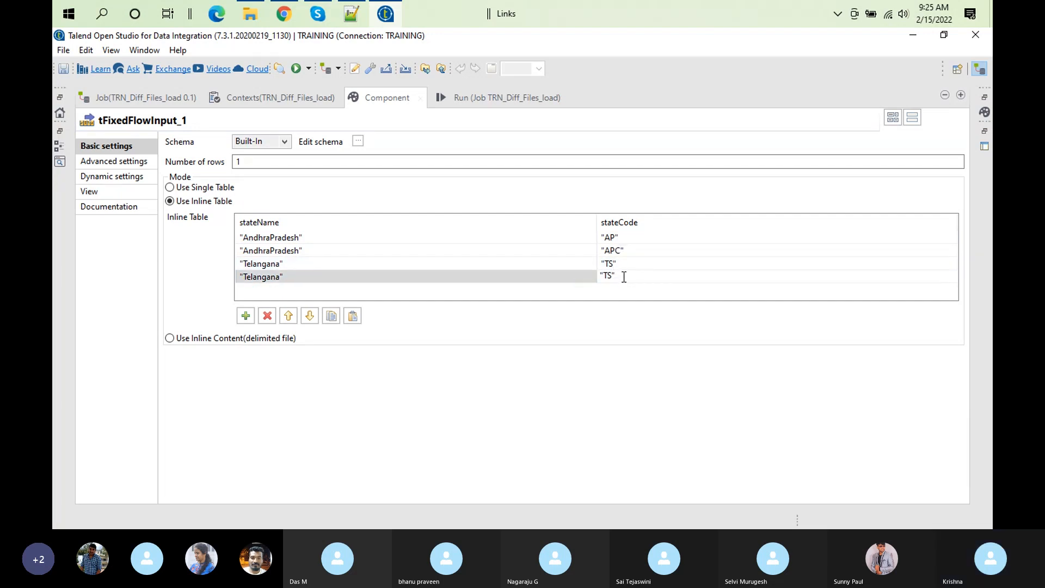
text(Y)
click(581, 367)
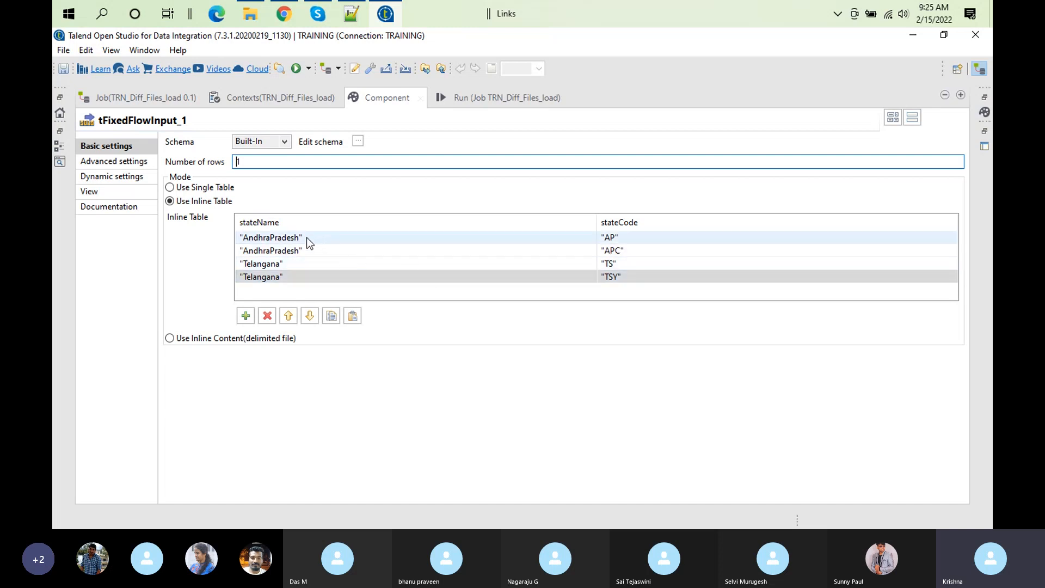
click(286, 235)
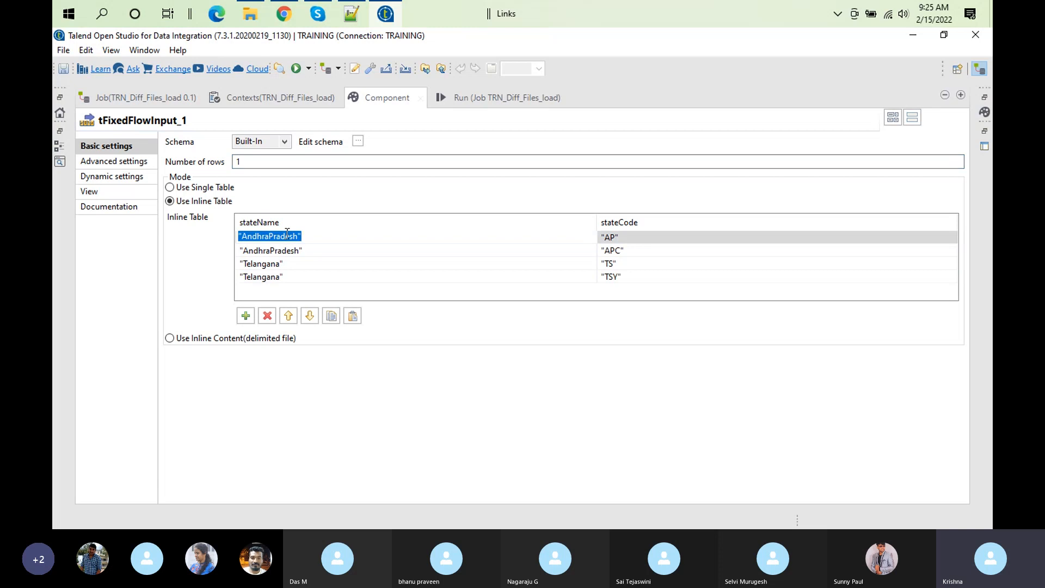
click(638, 235)
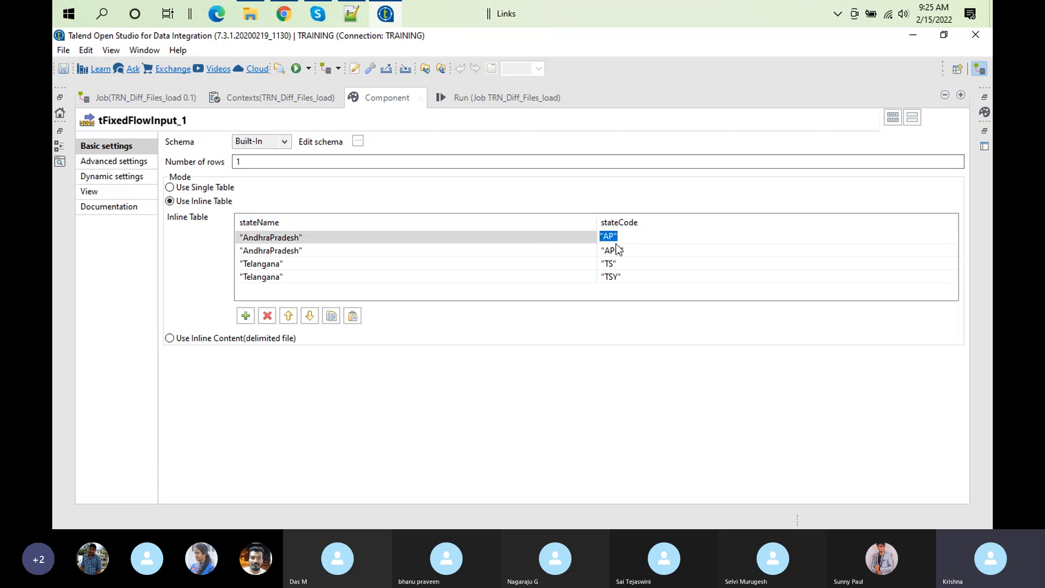
click(289, 264)
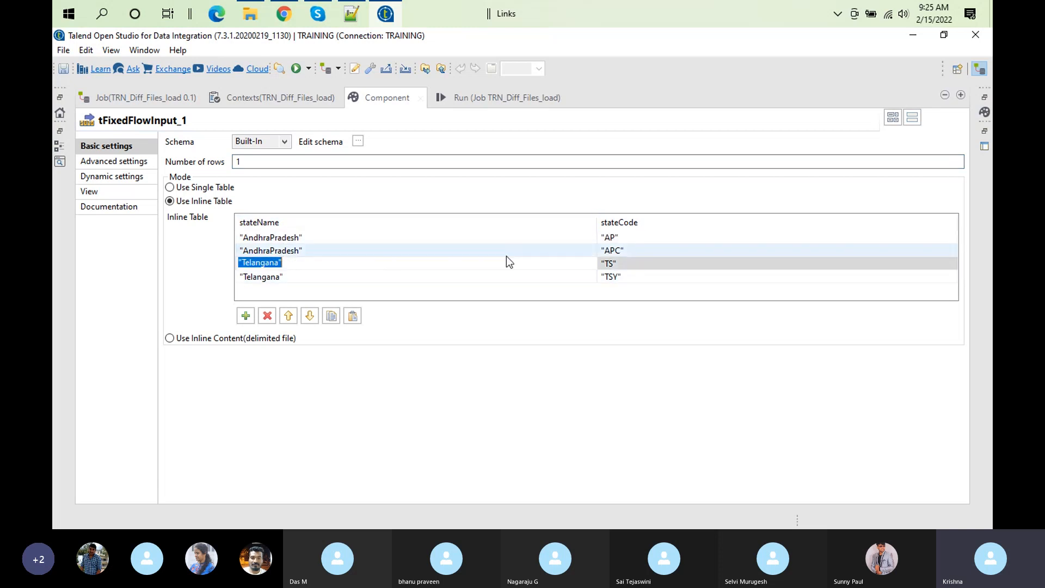
click(625, 264)
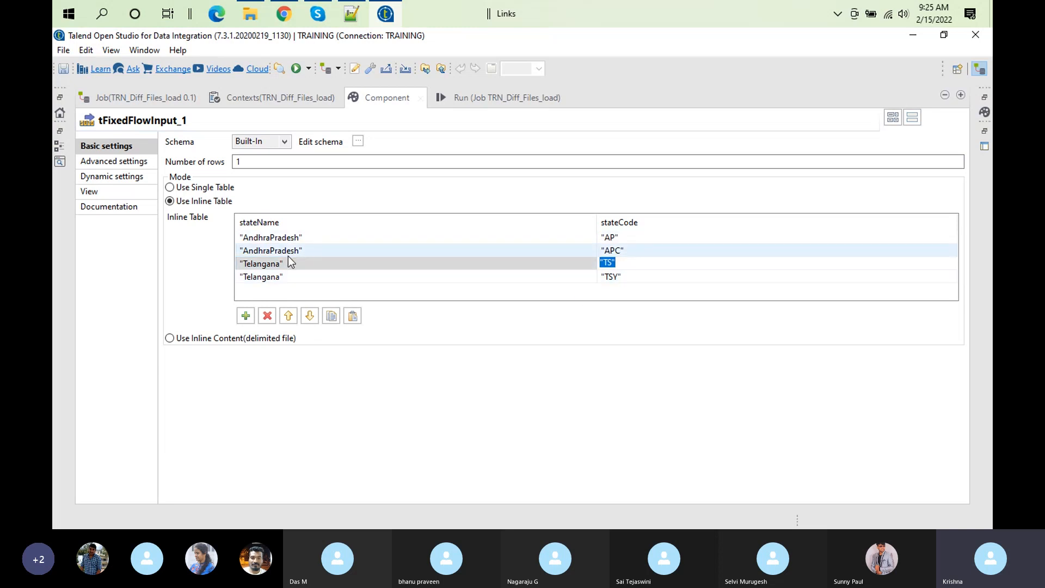
click(261, 226)
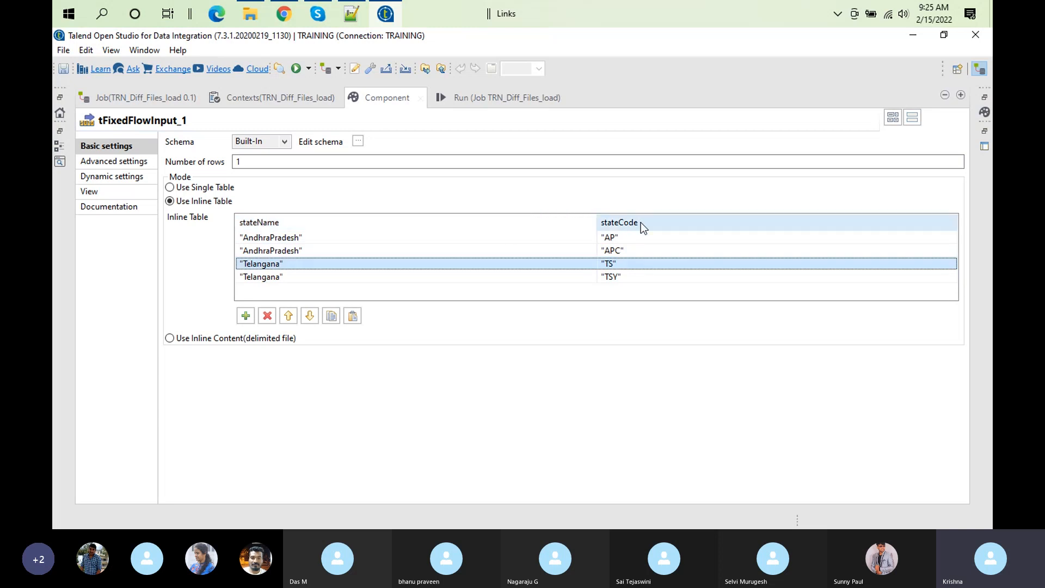
click(386, 96)
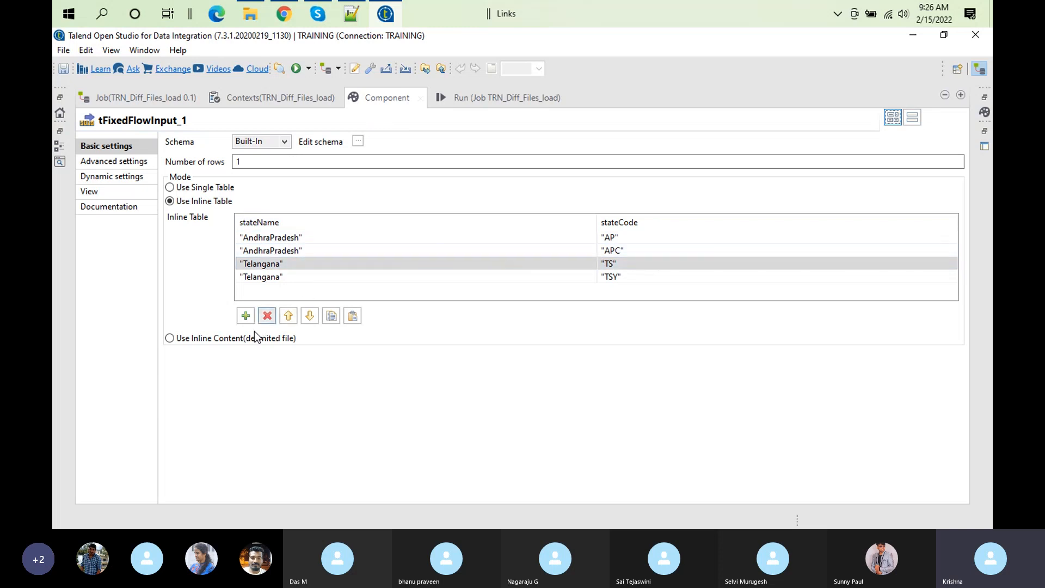
Step: Add a new inline table row below the Telangana row with code "TS" and delete it again
click(246, 317)
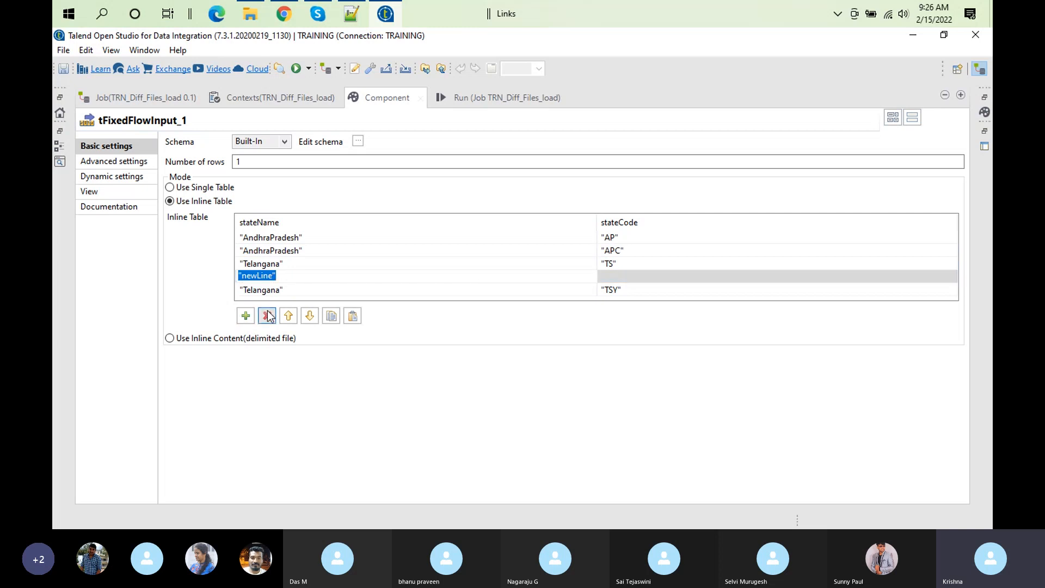
click(267, 316)
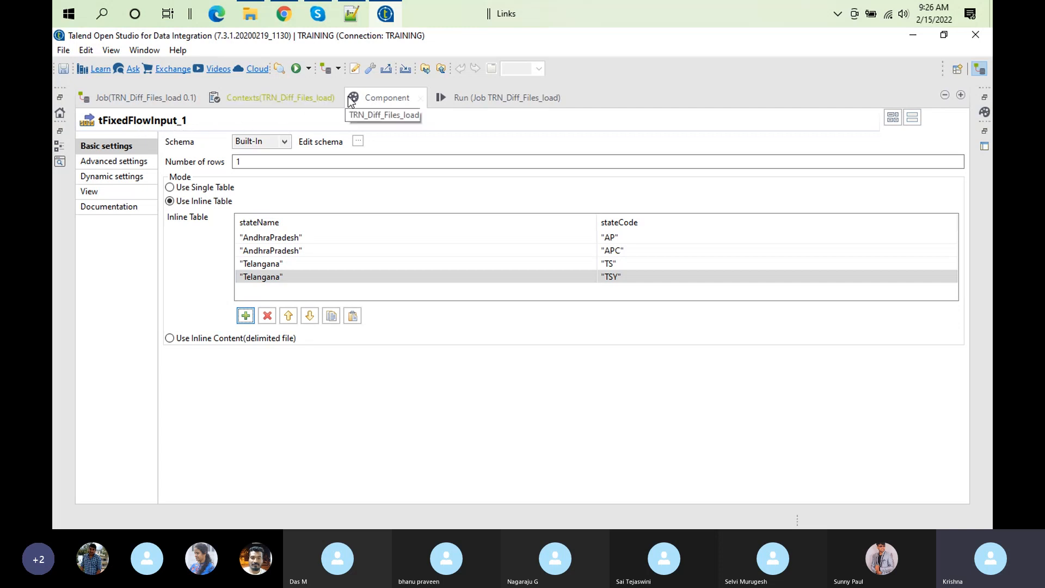
Step: Restore the workspace layout, open the tMap_1 map editor, and examine the expression of the state variable
double_click(380, 99)
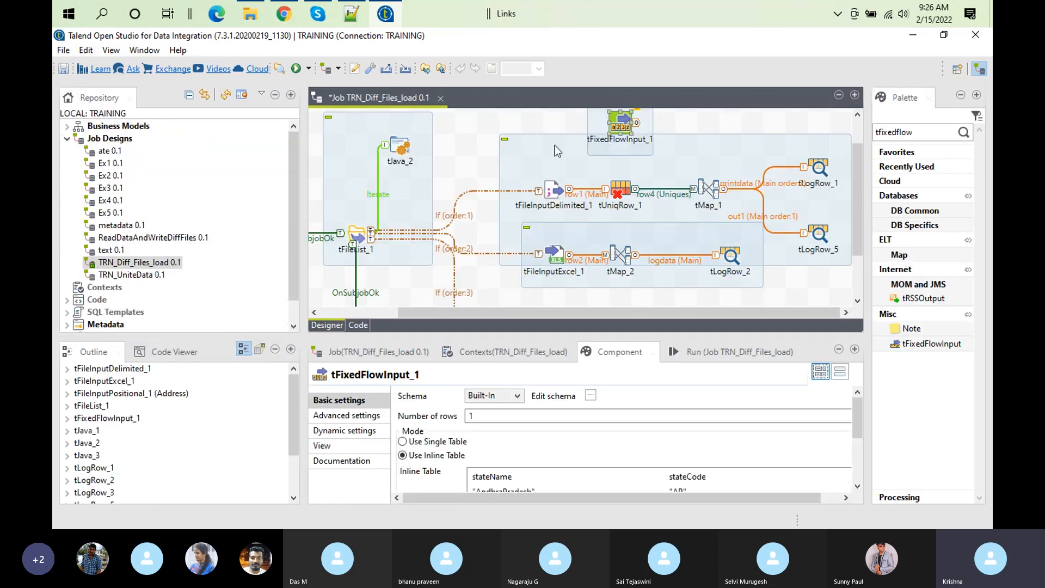
click(558, 193)
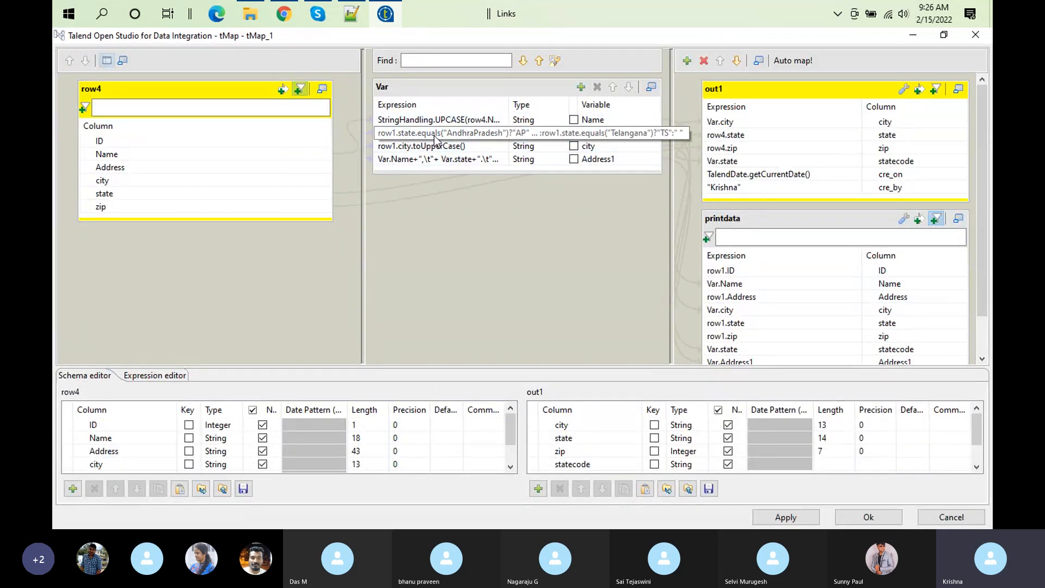
click(592, 134)
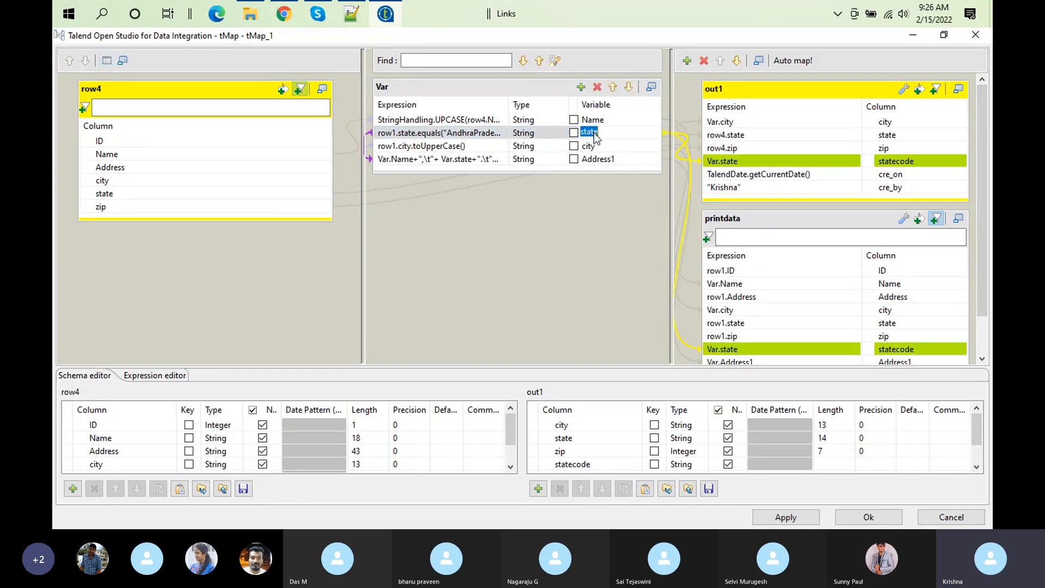
click(456, 136)
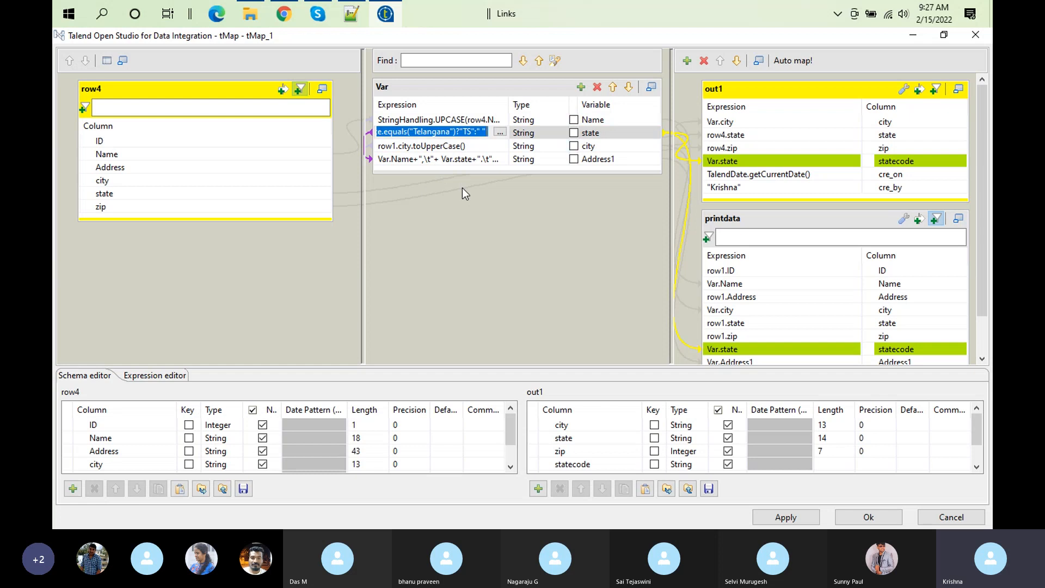
Step: Clear the statecode expressions in the out1 and printdata outputs of tMap_1 and accept the mapping
click(732, 160)
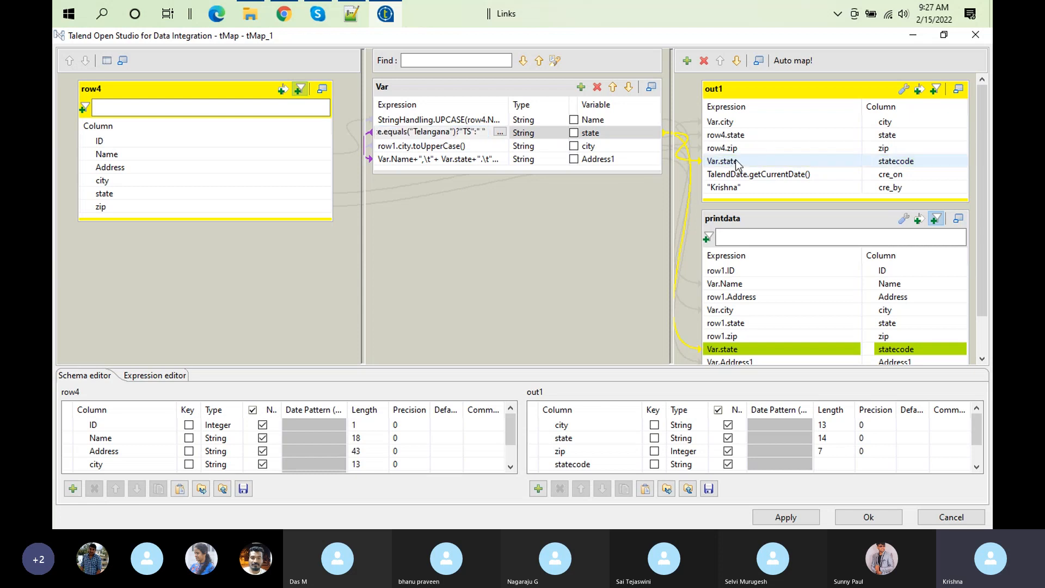
key(BackSpace)
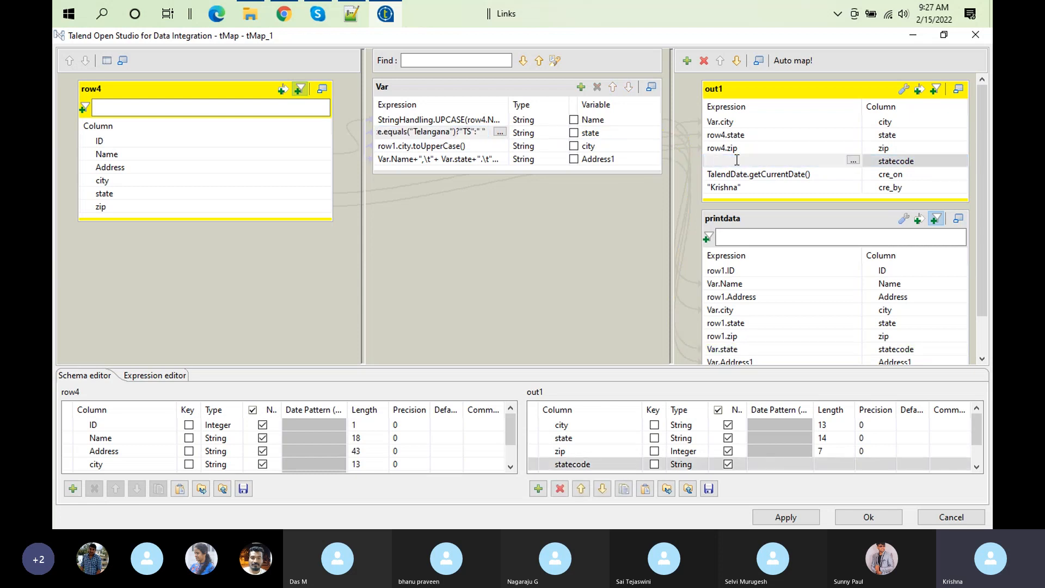
click(744, 346)
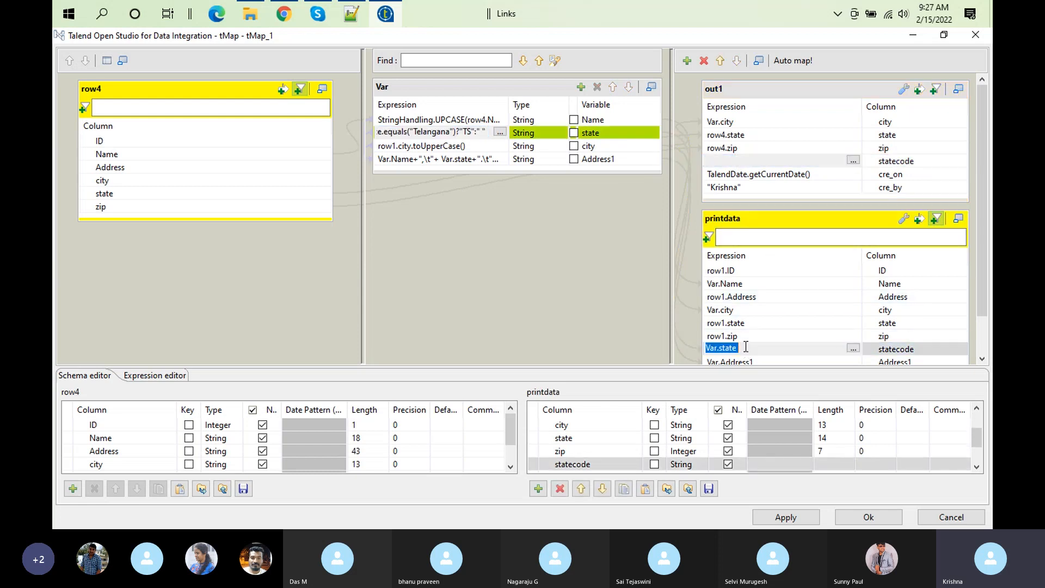
key(BackSpace)
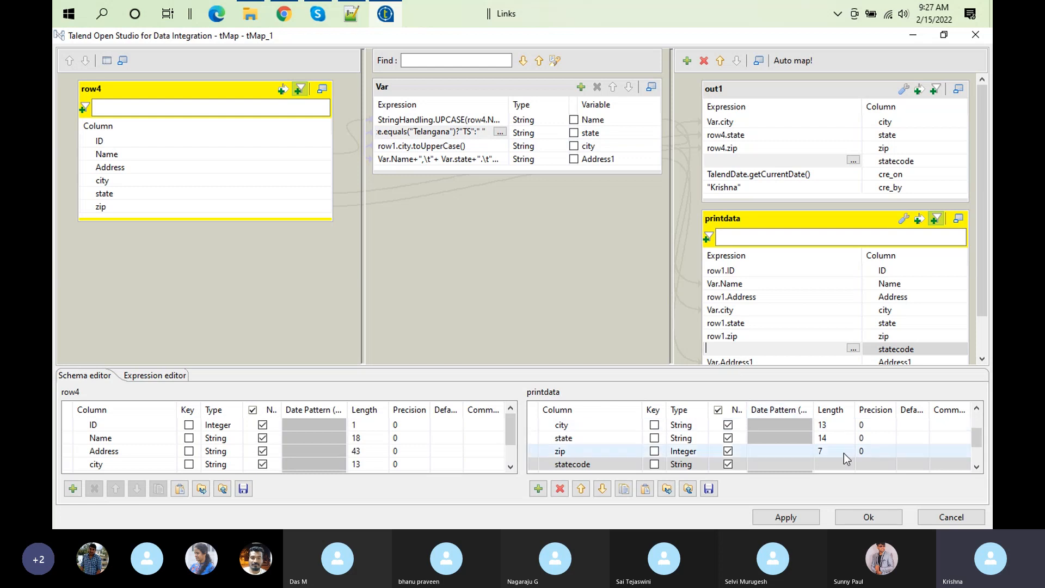
click(867, 515)
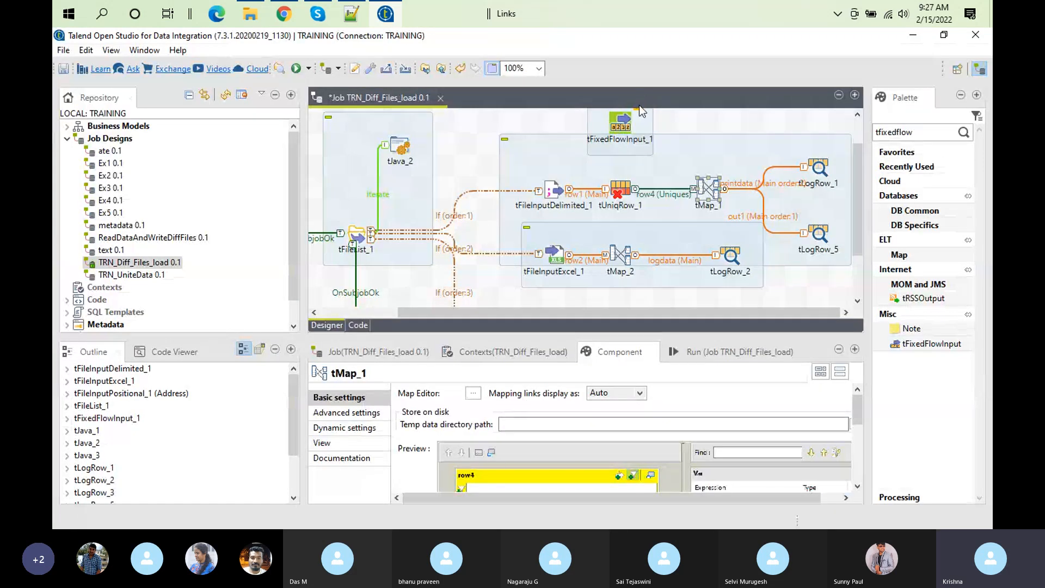
Step: Enlarge the component settings of tFixedFlowInput_1 to review its inline table of state names and codes, and restore the layout
click(623, 129)
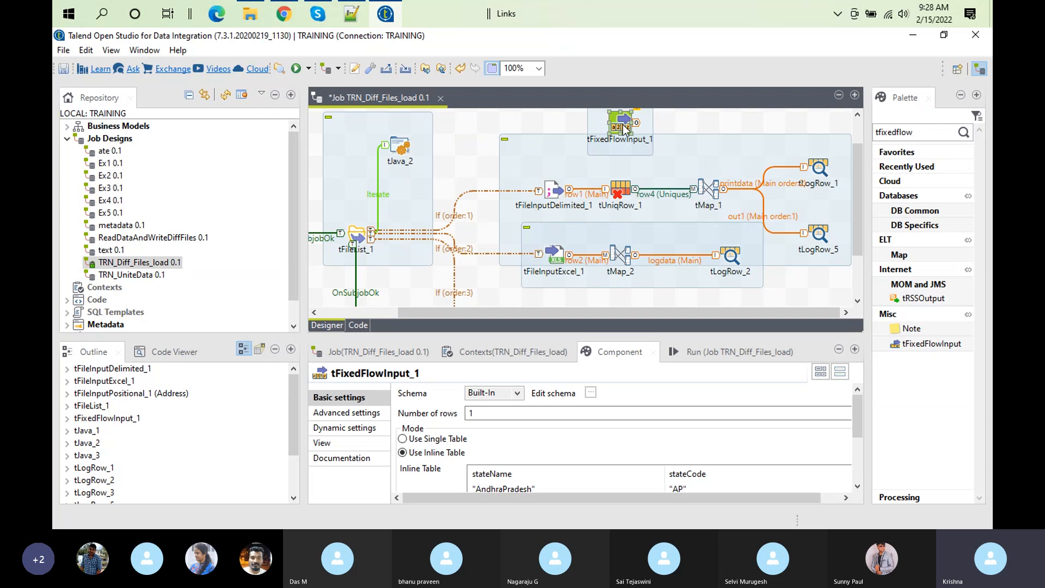
double_click(623, 129)
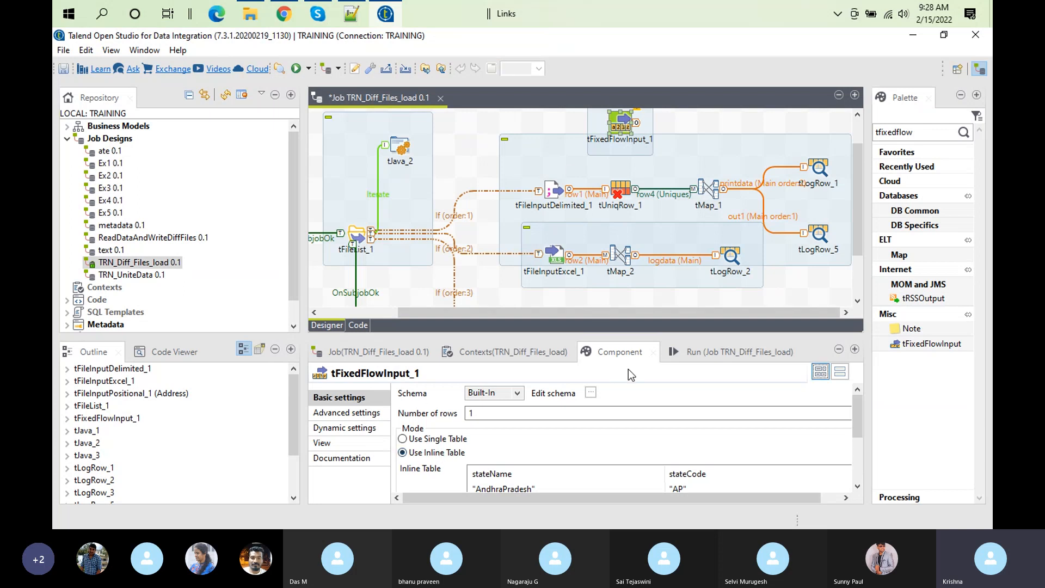
double_click(598, 357)
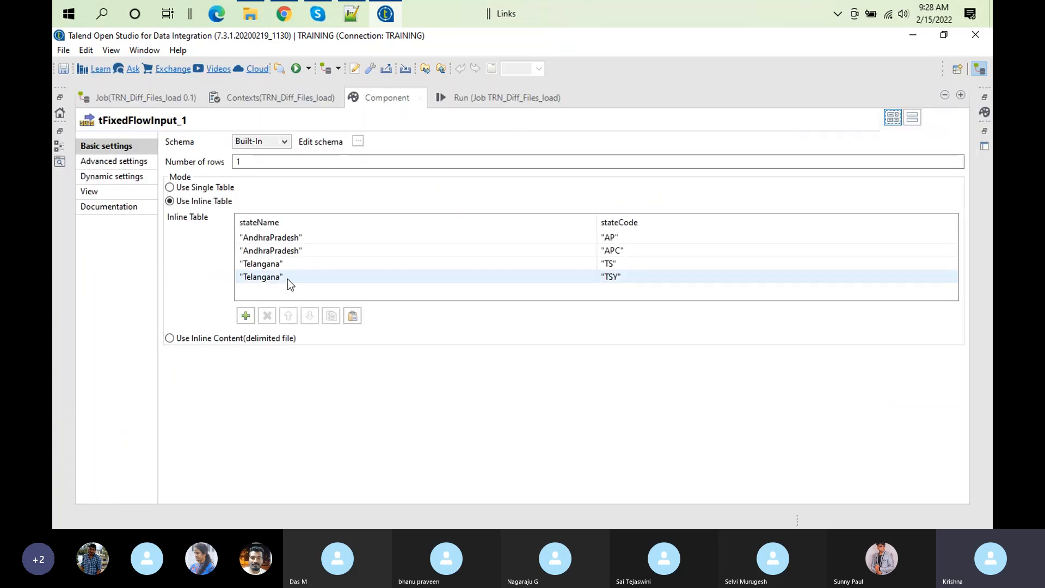
double_click(396, 100)
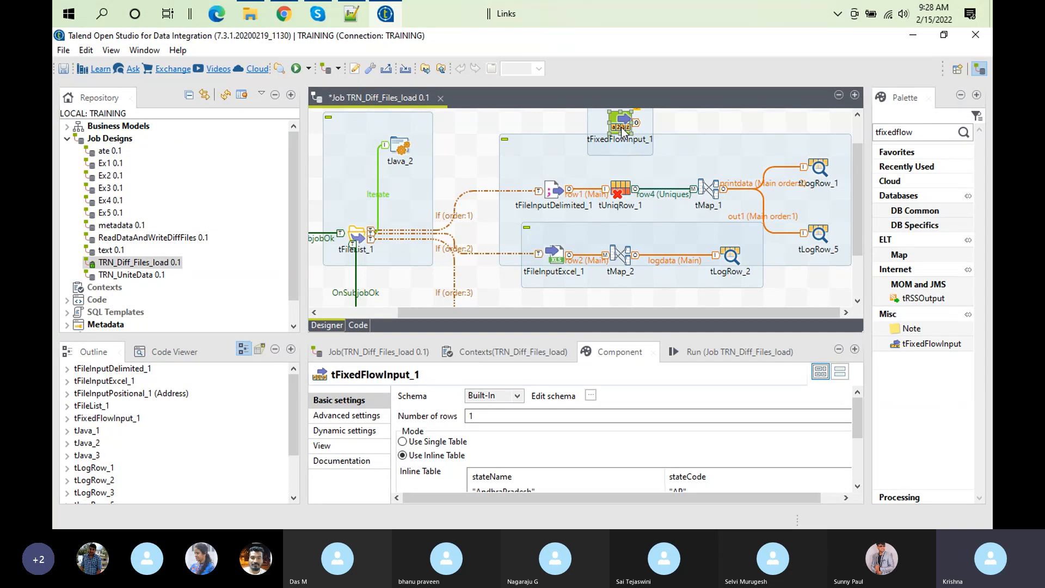
double_click(616, 359)
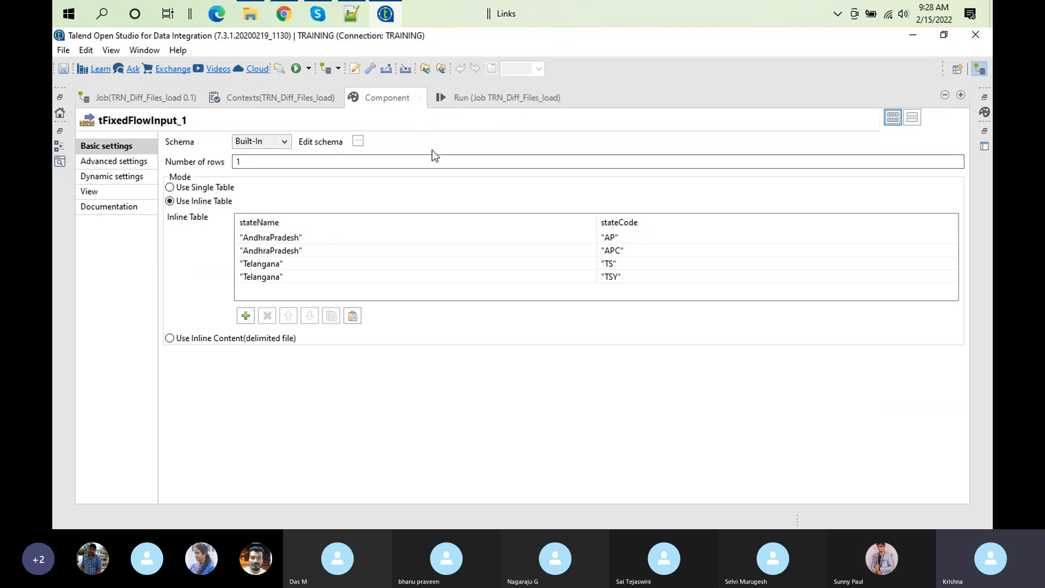
double_click(396, 94)
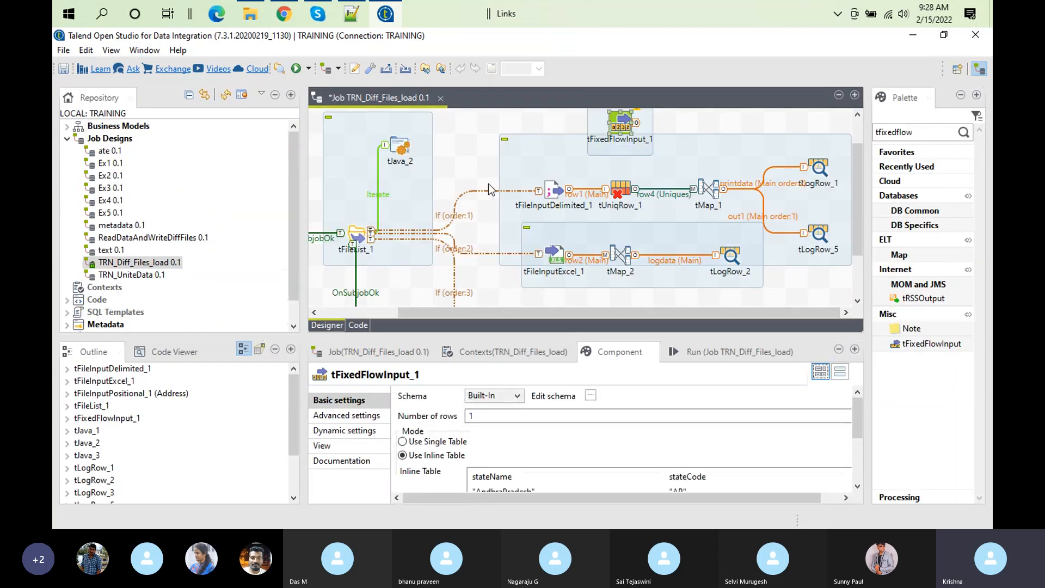
right_click(627, 136)
mouse_move(661, 142)
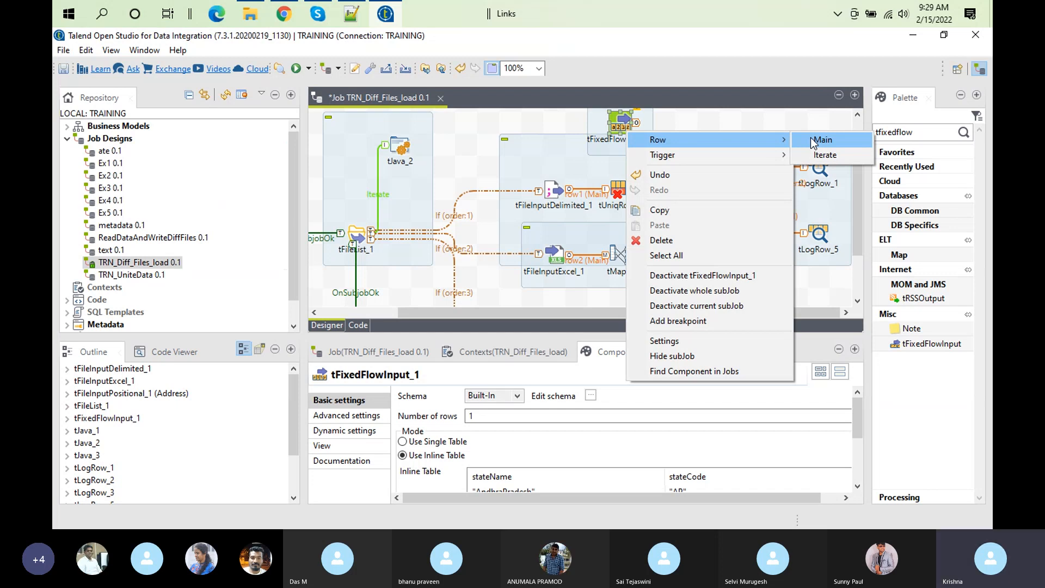
click(622, 127)
right_click(622, 126)
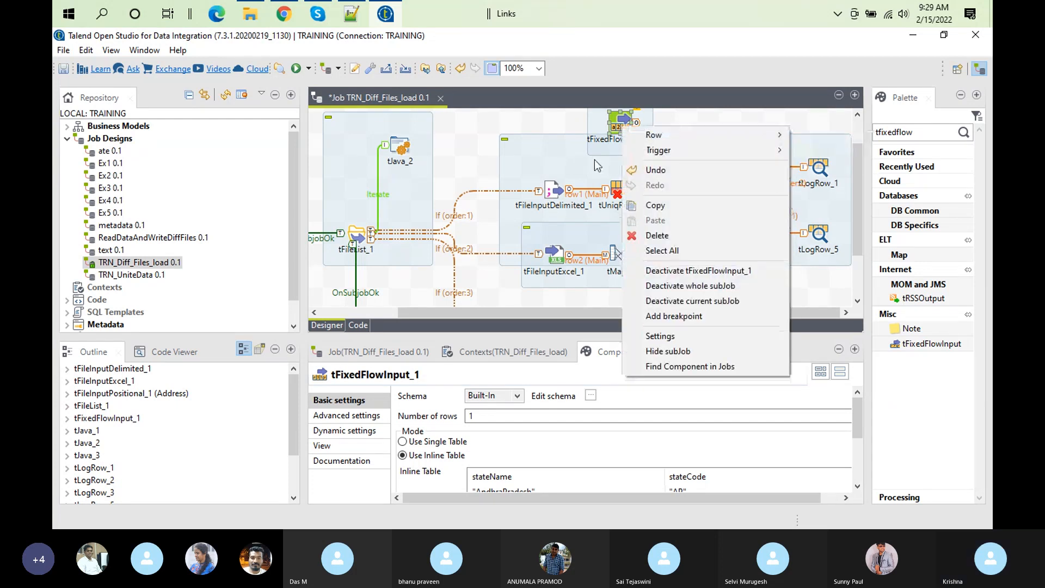
click(615, 128)
click(558, 193)
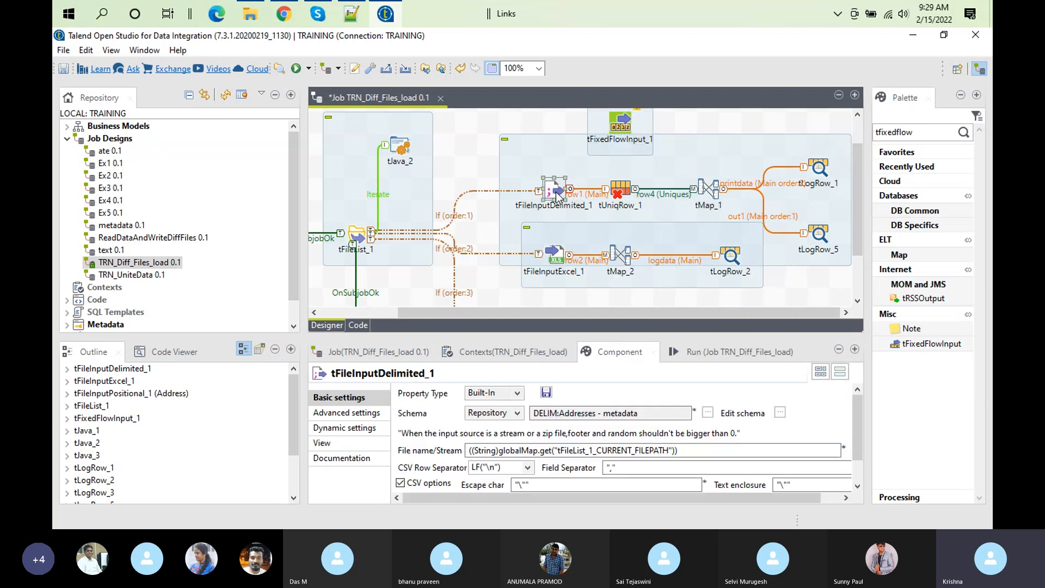
click(621, 124)
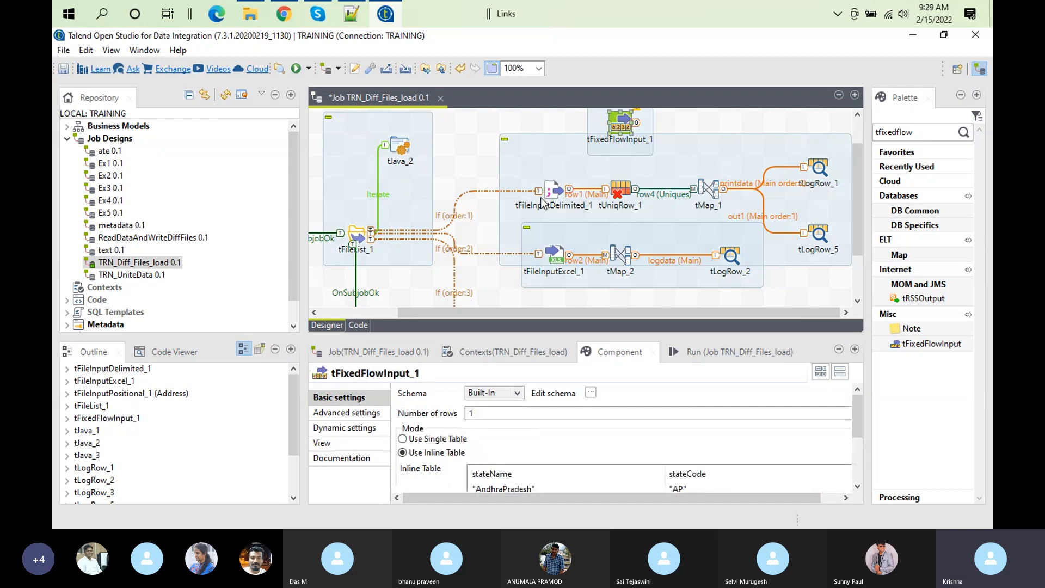
click(625, 123)
click(618, 131)
Step: Connect tFixedFlowInput_1 to tMap_1 with a Main row as its lookup input
right_click(627, 126)
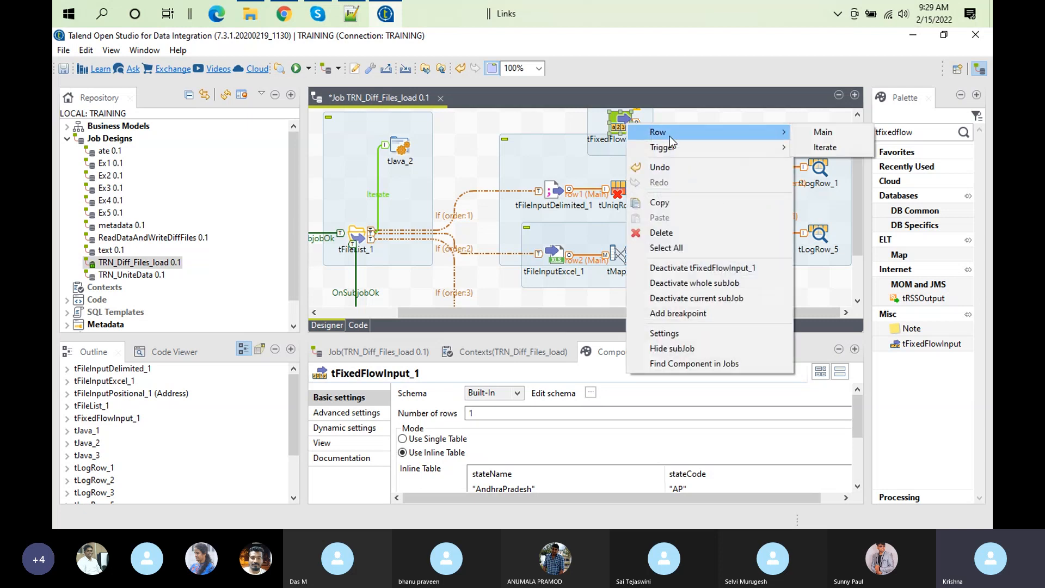
click(819, 136)
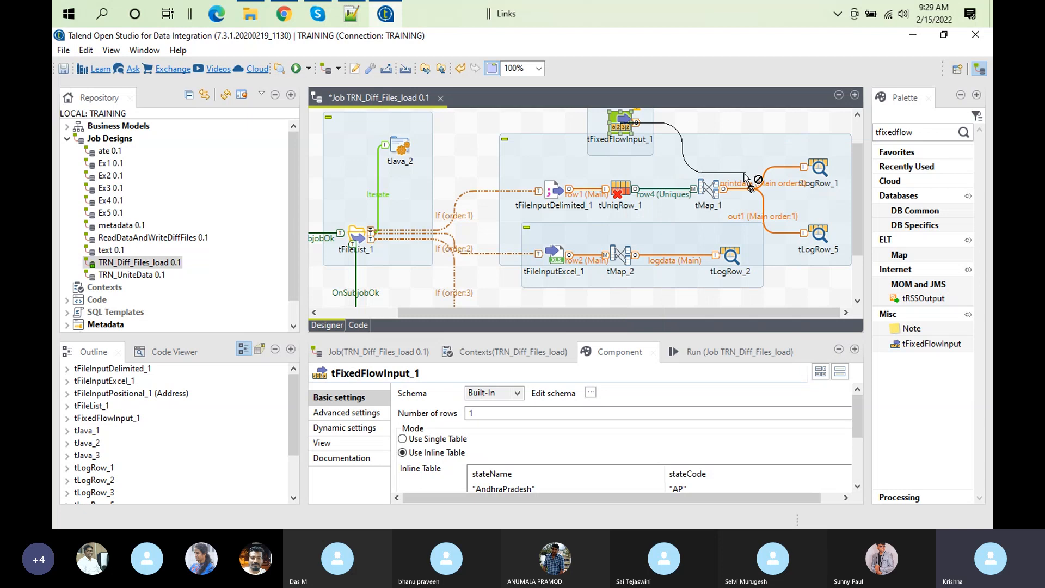
click(707, 188)
click(621, 127)
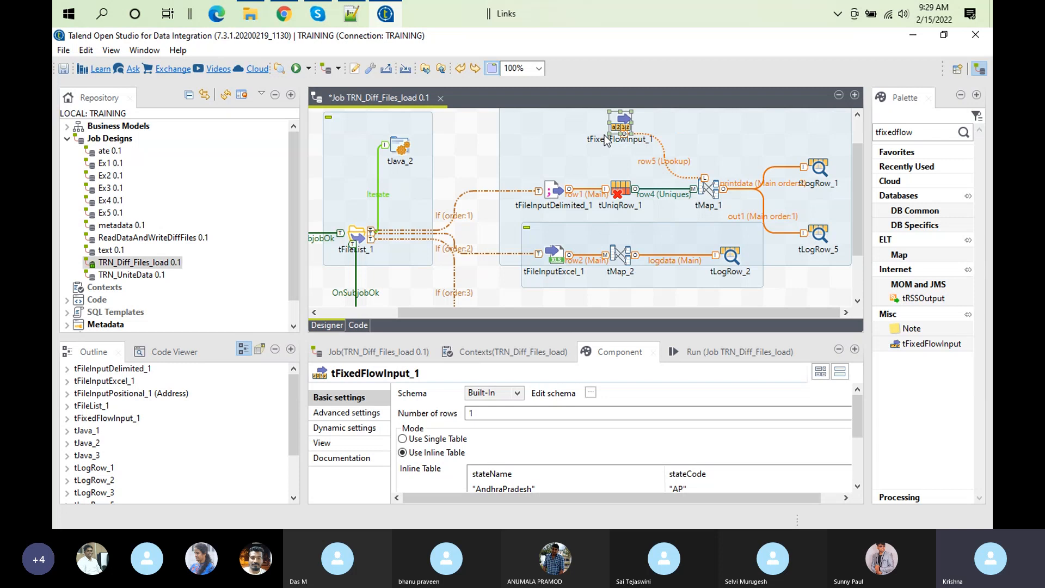
Step: Open the tMap_1 map editor and compare the columns of the row4 and row5 input tables
click(712, 200)
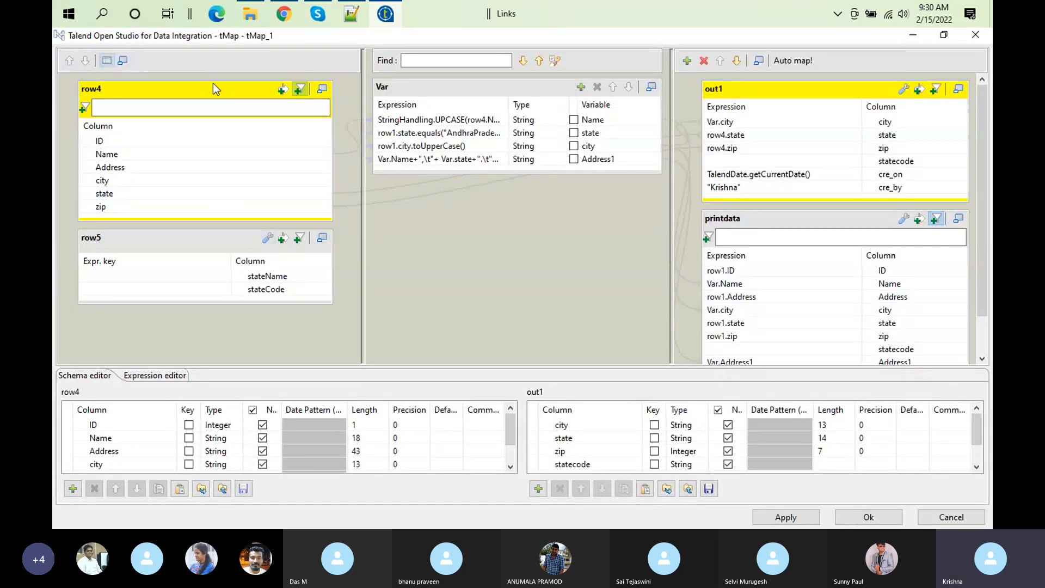
click(182, 246)
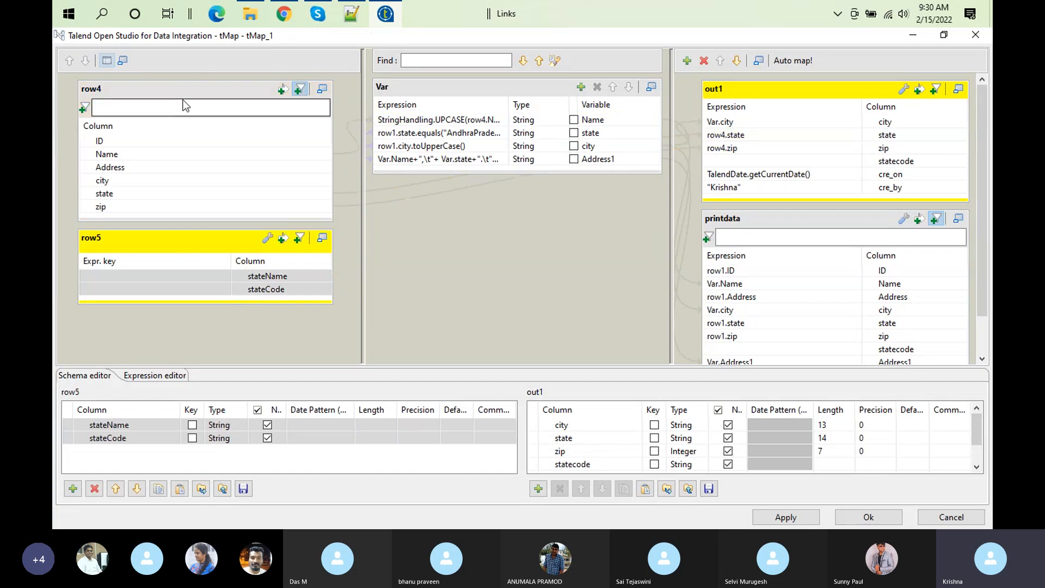
click(184, 142)
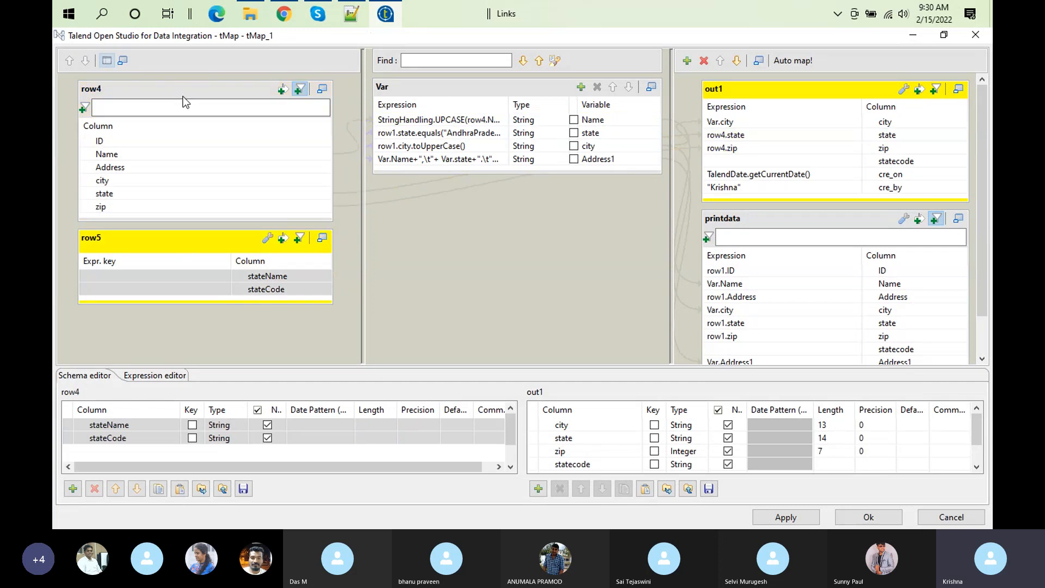
click(198, 241)
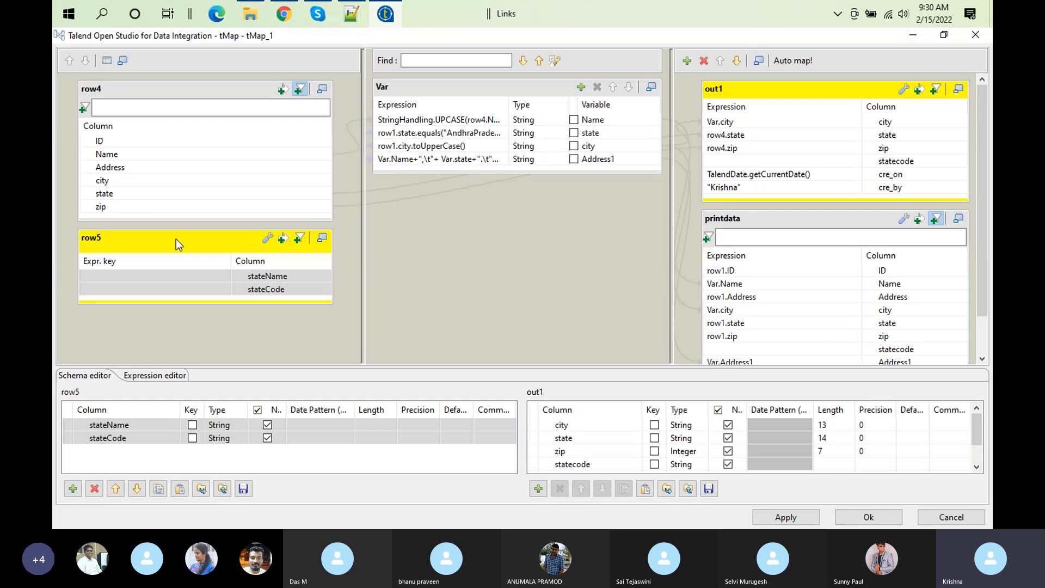
click(319, 295)
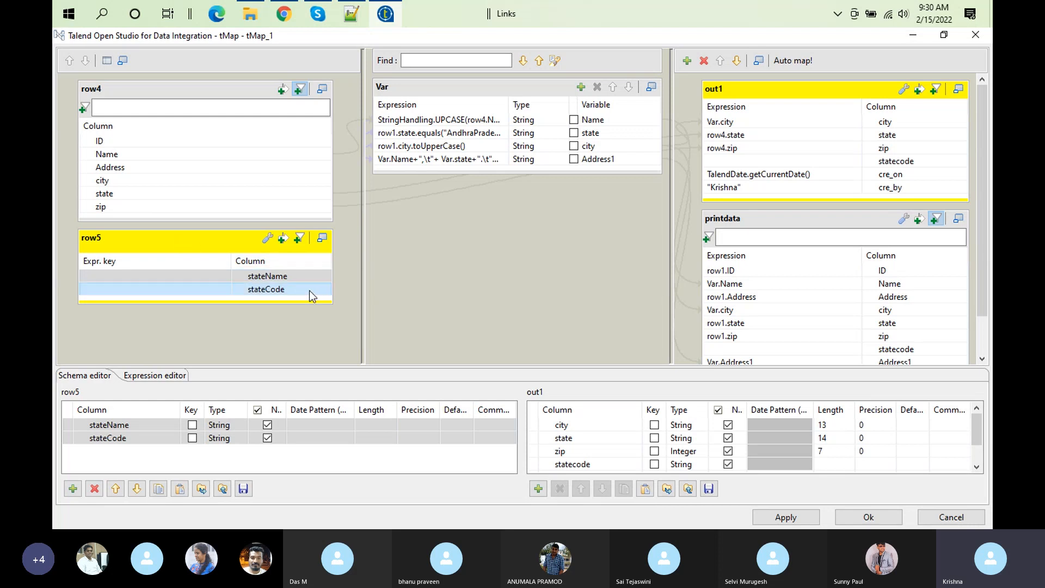
Step: Examine the state variable's expression in the Expression Builder, including its state names and codes, and close the builder
click(492, 132)
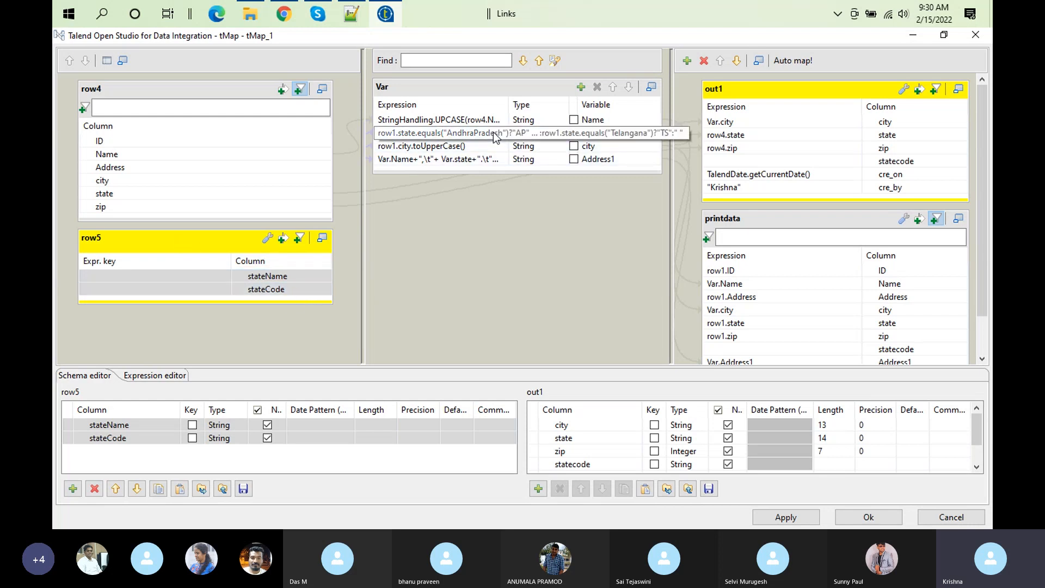
click(501, 134)
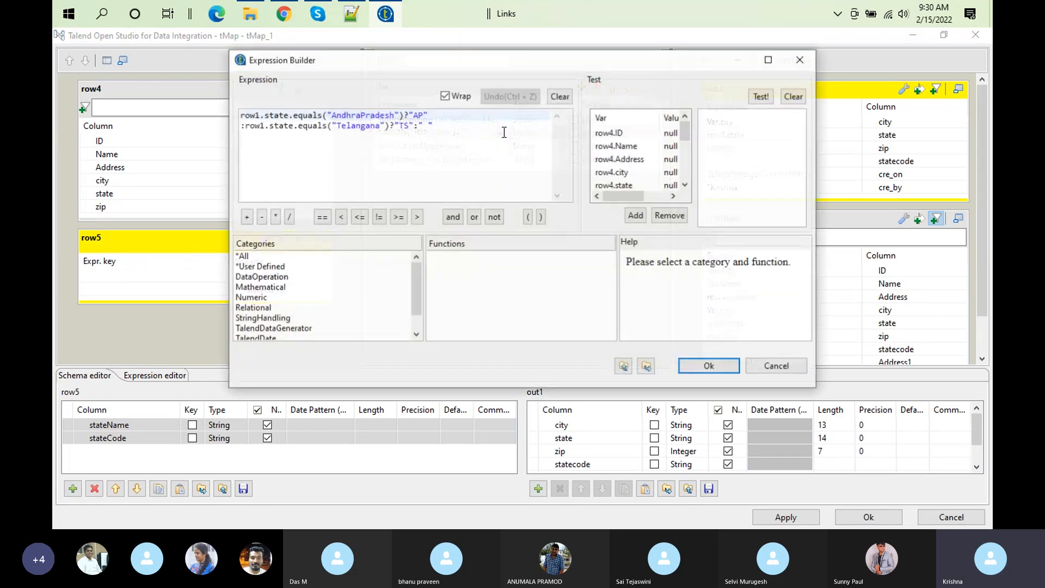
double_click(272, 115)
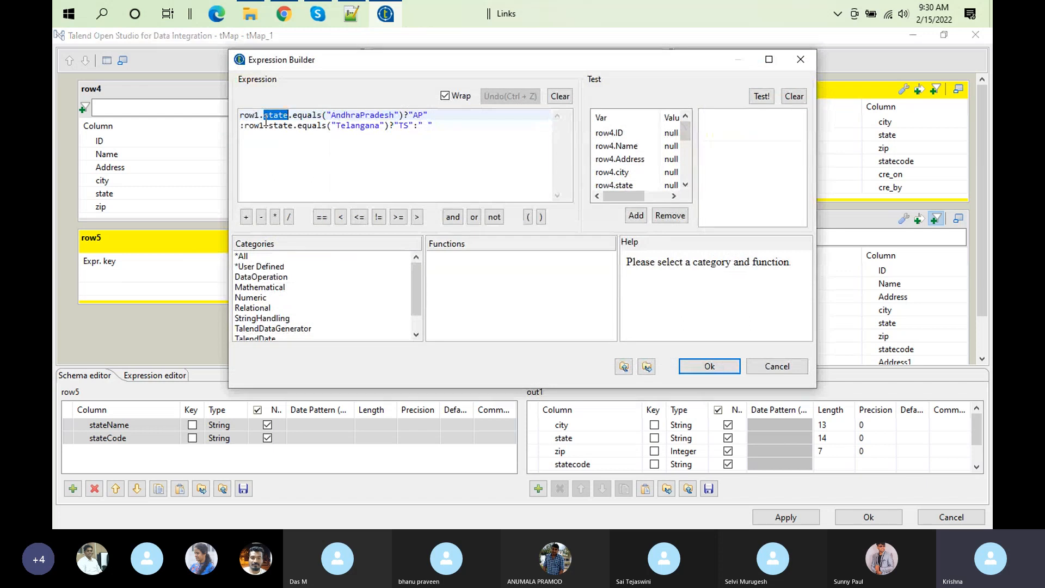
double_click(384, 114)
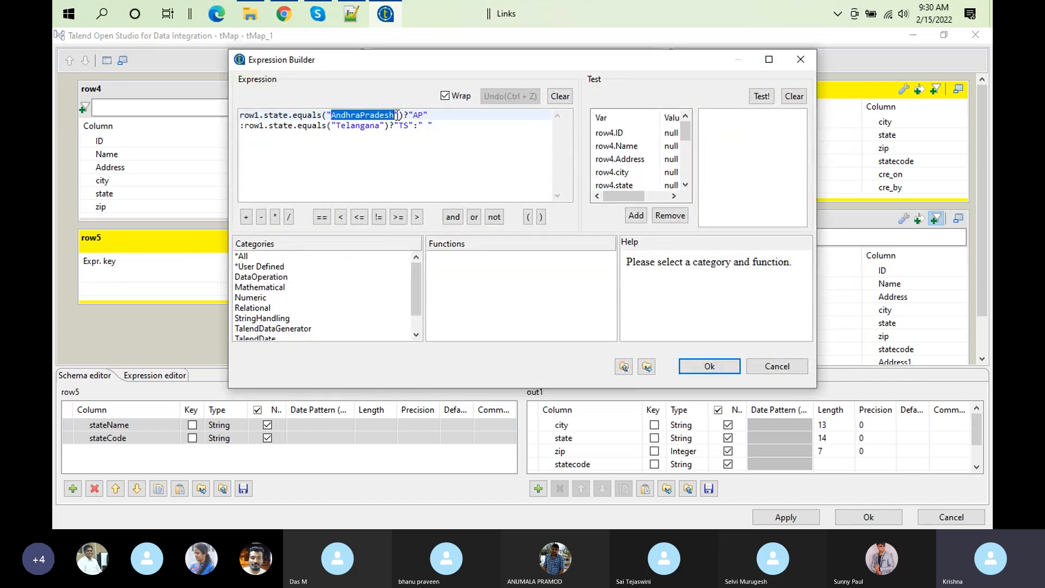
double_click(417, 115)
double_click(318, 126)
double_click(358, 126)
click(394, 126)
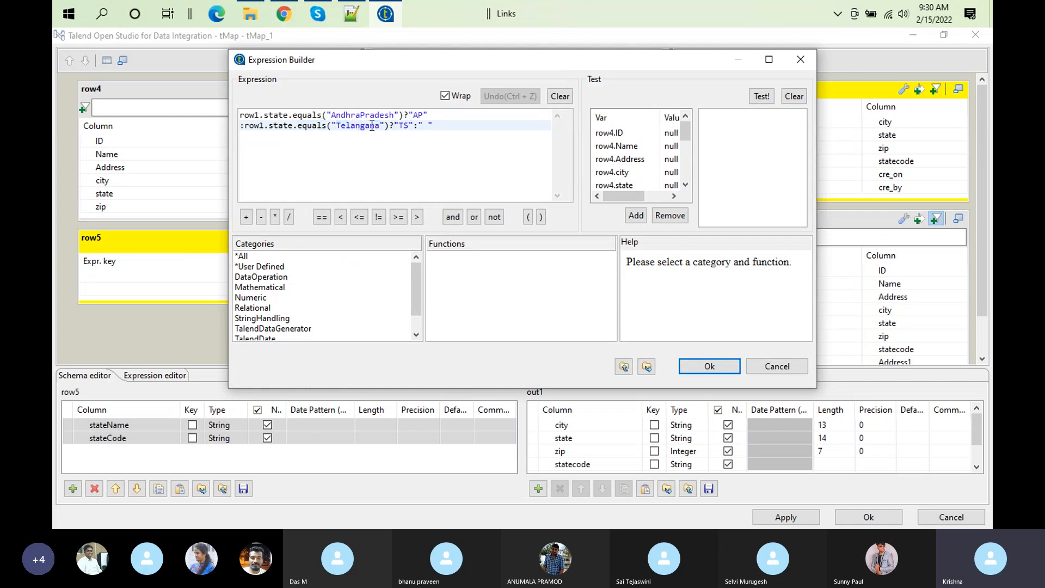
click(710, 367)
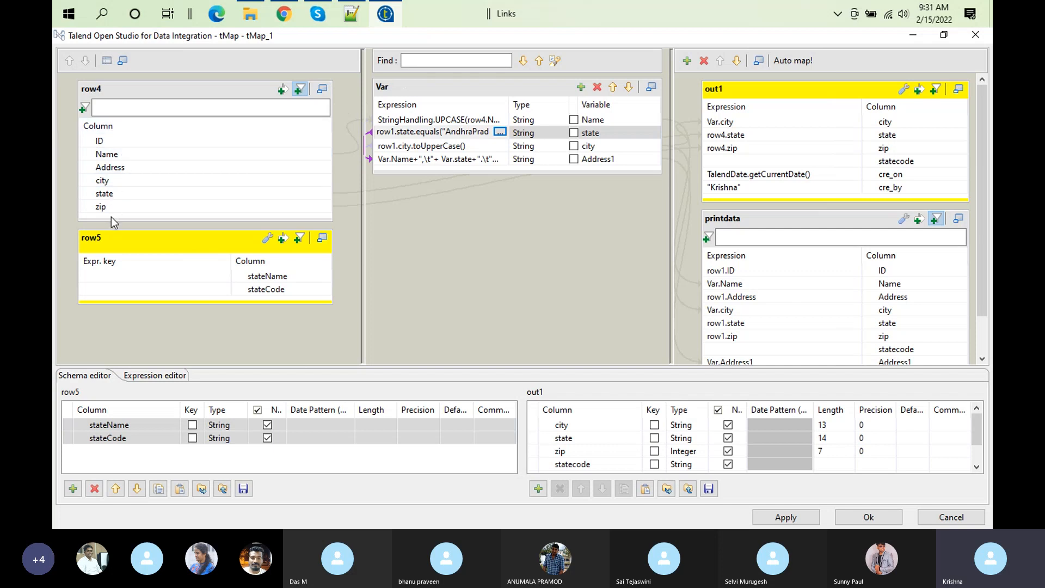
Step: Map the row4 state column to the key expression of stateName in the row5 lookup table
click(132, 198)
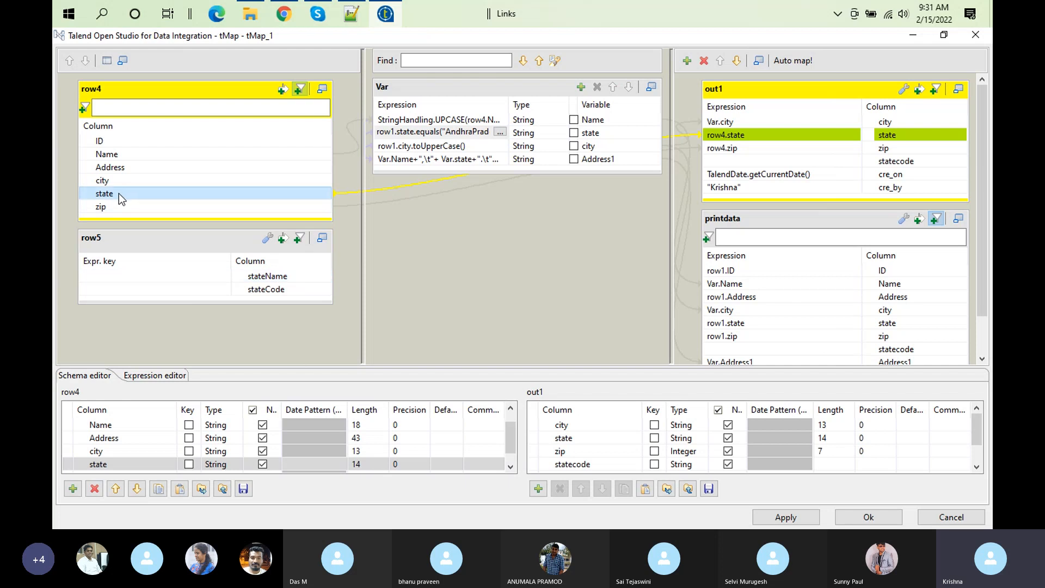
drag(121, 193, 113, 270)
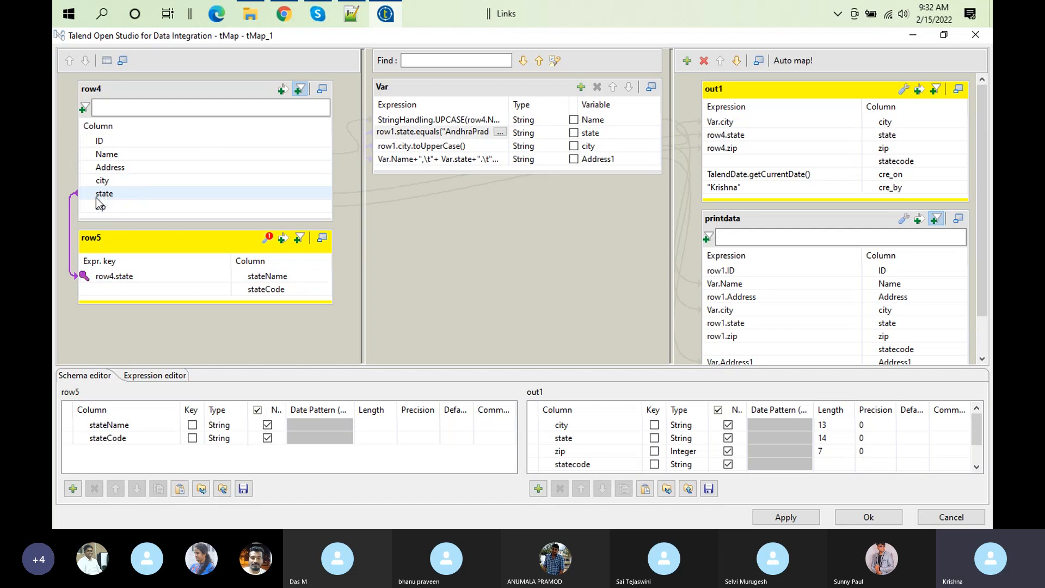
click(285, 277)
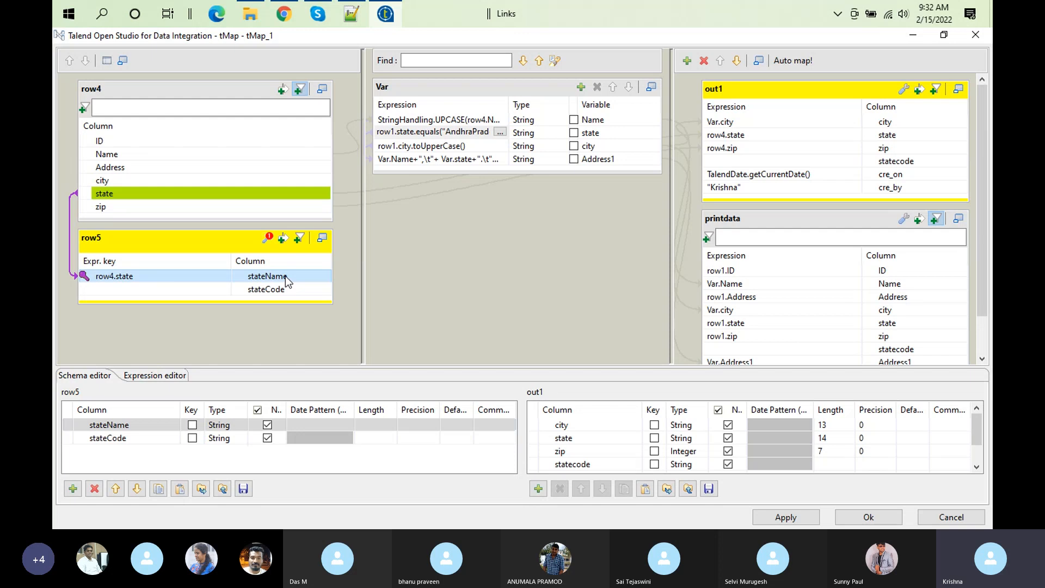
click(122, 195)
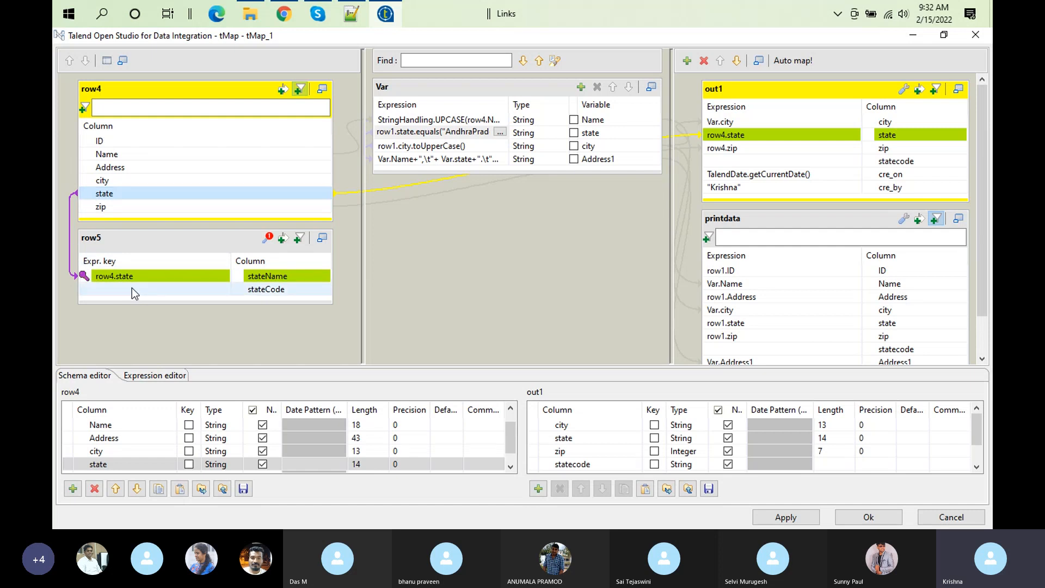
click(148, 278)
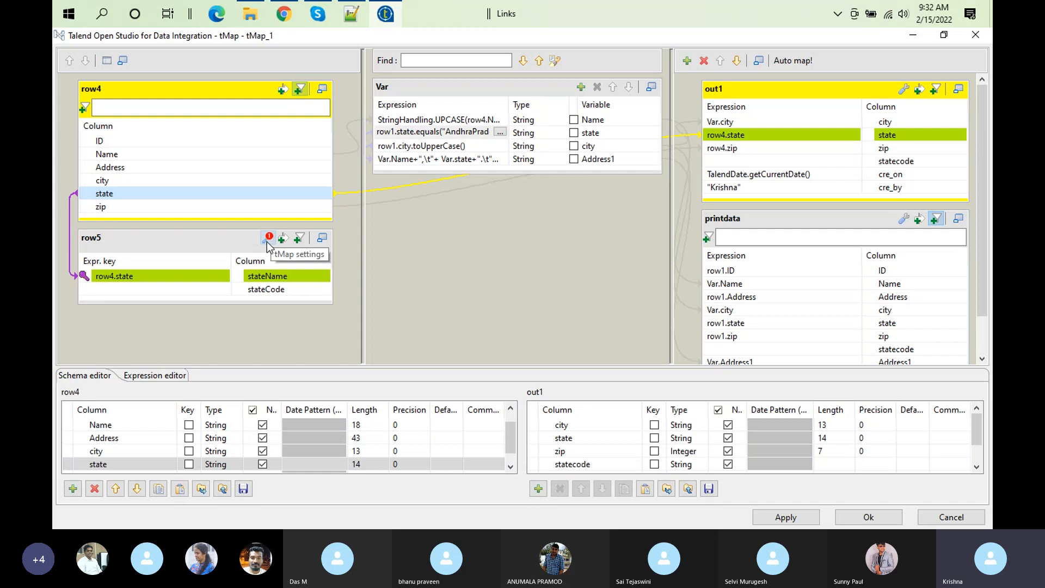
Step: Clear the stateName key expression in row5, apply the change, and accept the mapping
click(133, 280)
click(131, 276)
key(BackSpace)
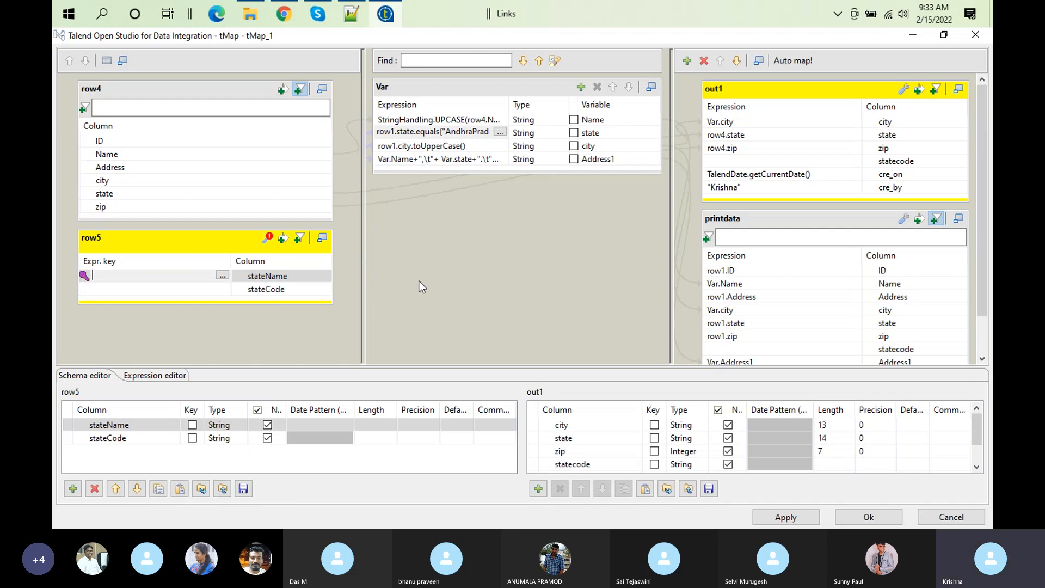
click(795, 517)
click(863, 518)
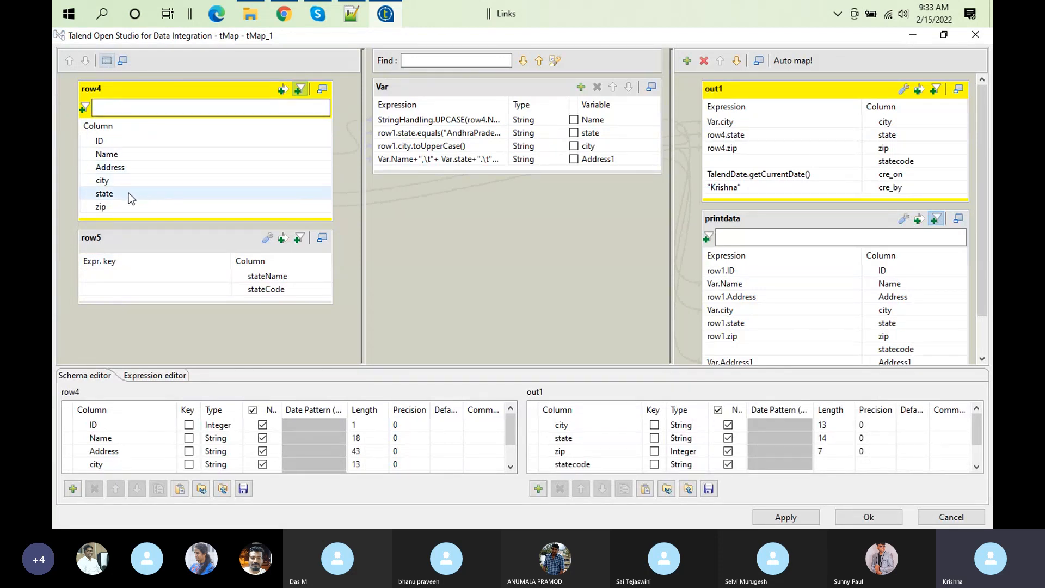
Step: Join row4.state to stateName in the row5 lookup again, show the row5 tMap settings with the Lookup Model, and accept the mapping
drag(125, 193, 115, 272)
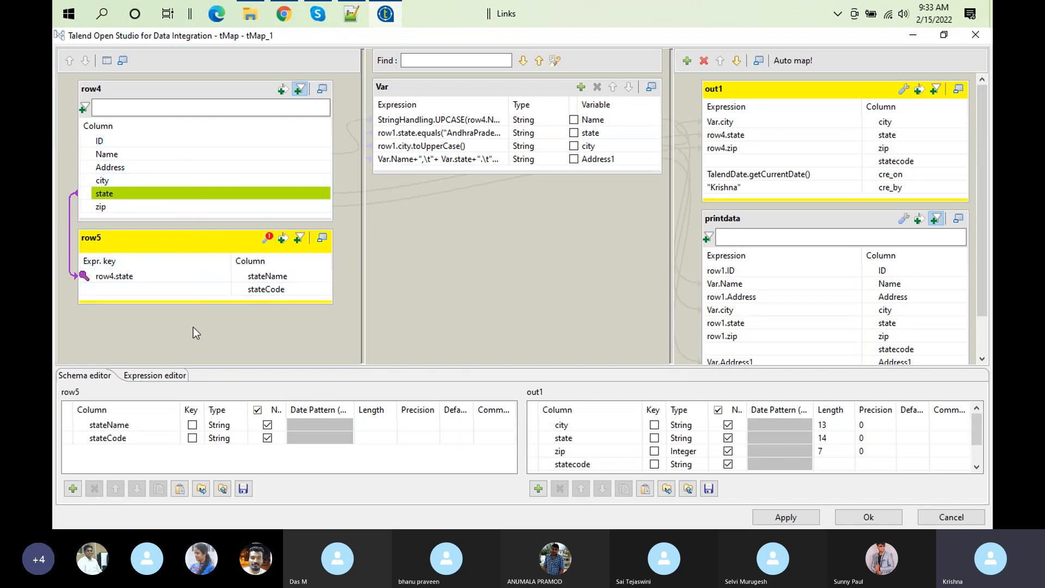
click(265, 236)
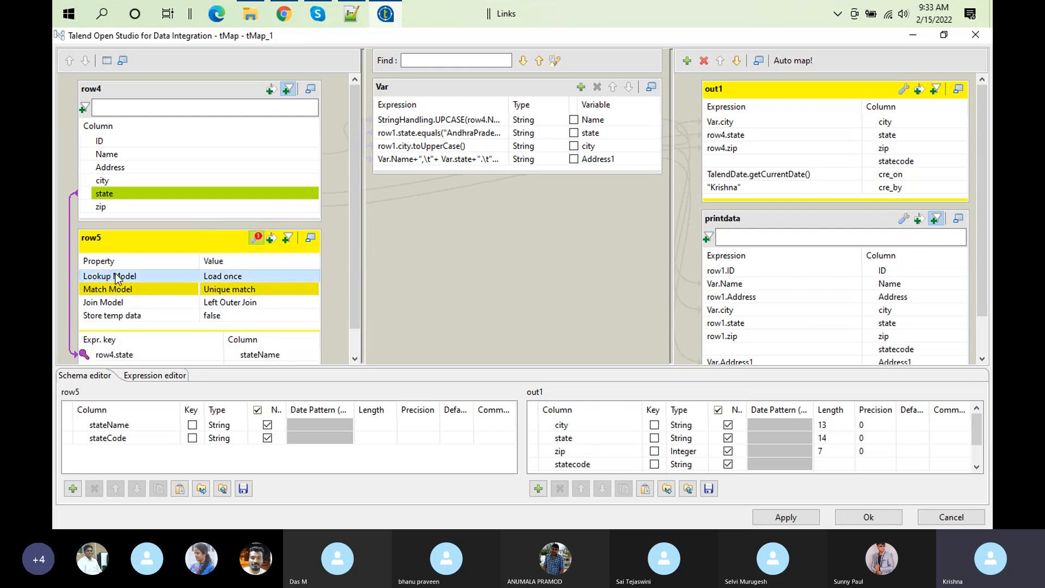
click(237, 278)
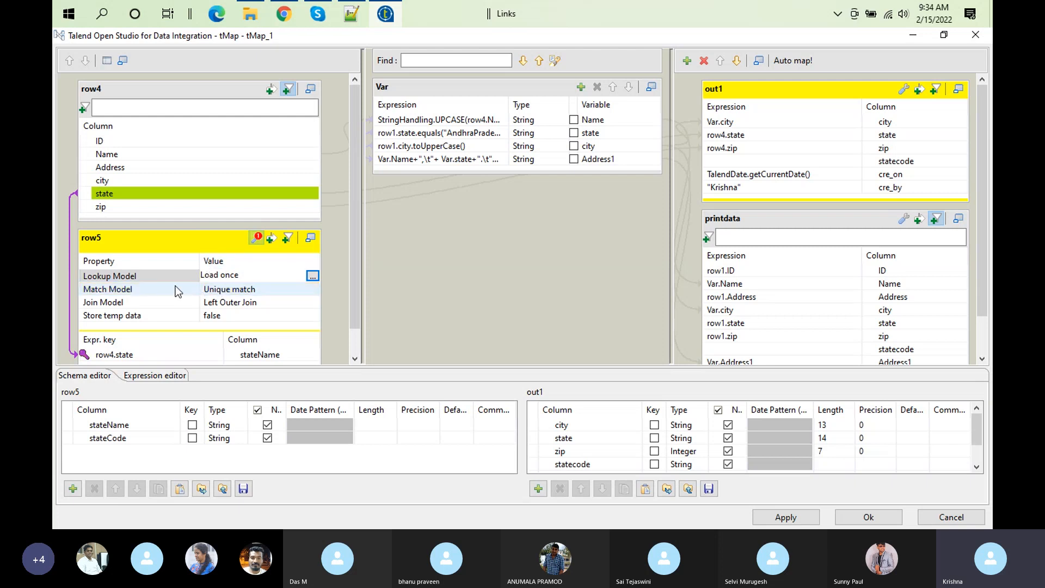
click(865, 517)
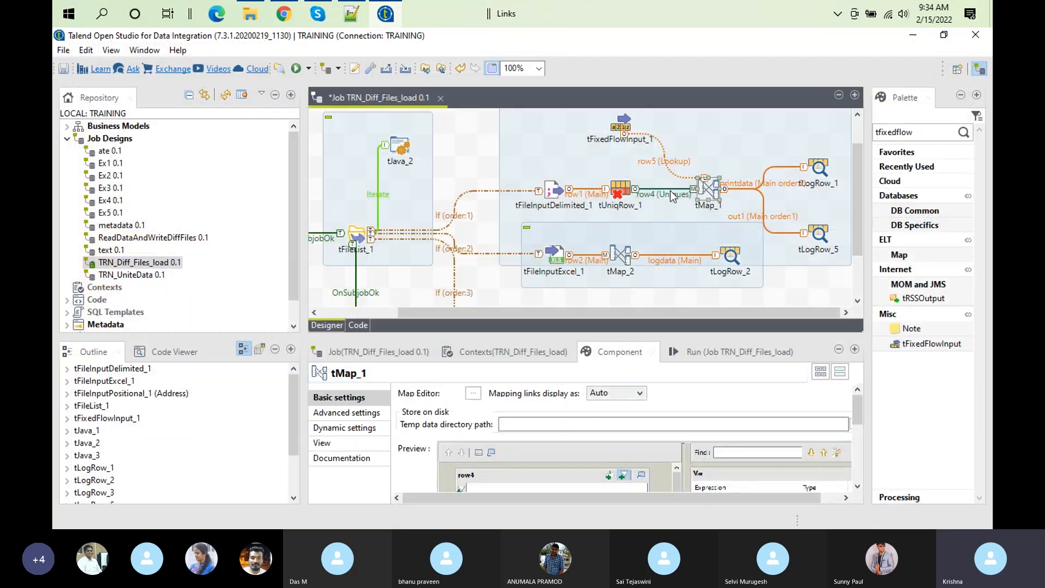
Step: Move tFixedFlowInput_1 along the canvas so it sits just above tMap_1
click(626, 124)
drag(626, 124, 695, 131)
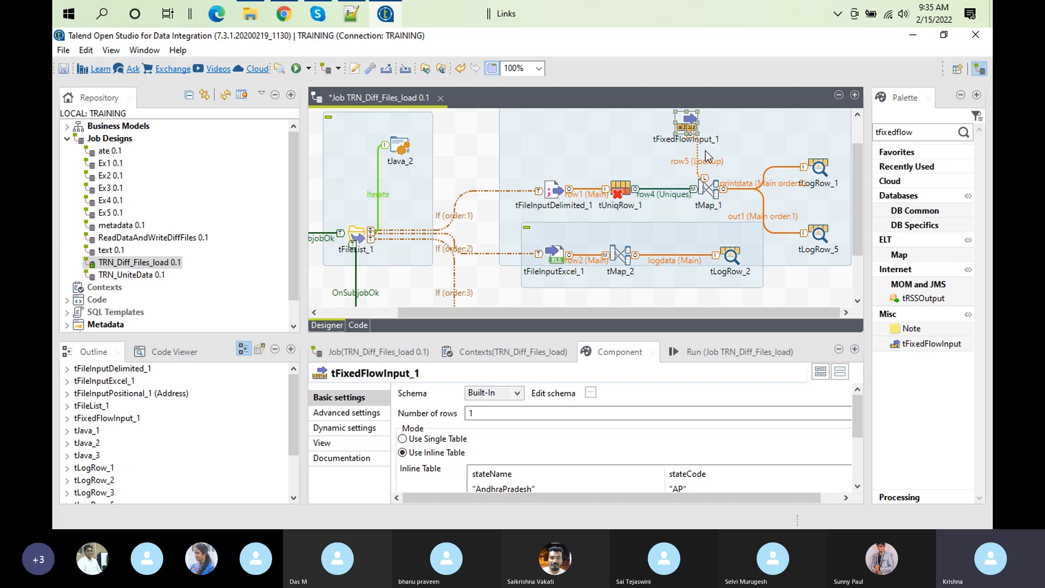
Step: Open the tMap_1 mapping, view the row5 Lookup Model and Match Model settings, and turn off the row4 expression filter
double_click(709, 194)
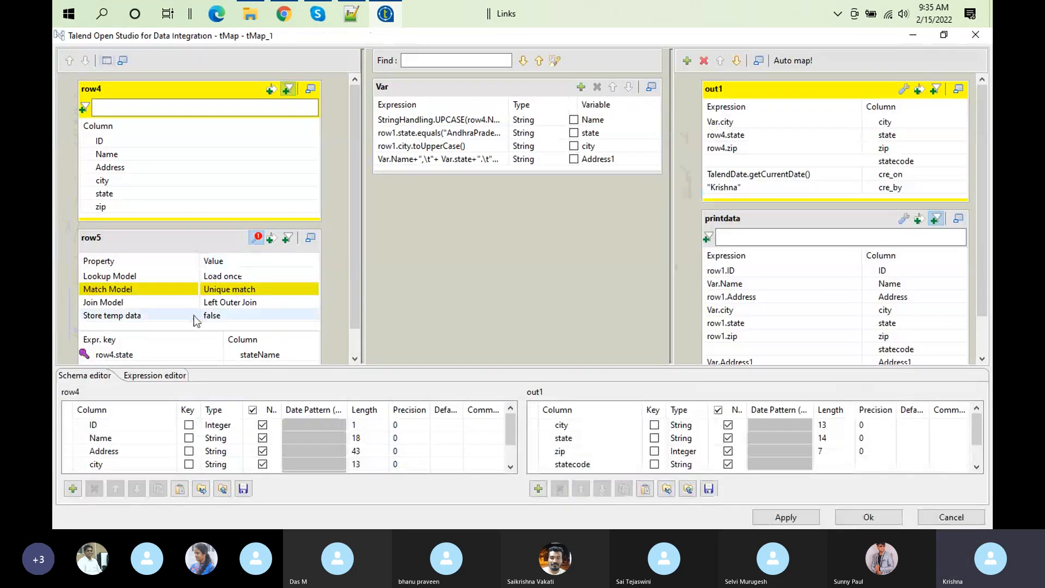
click(219, 276)
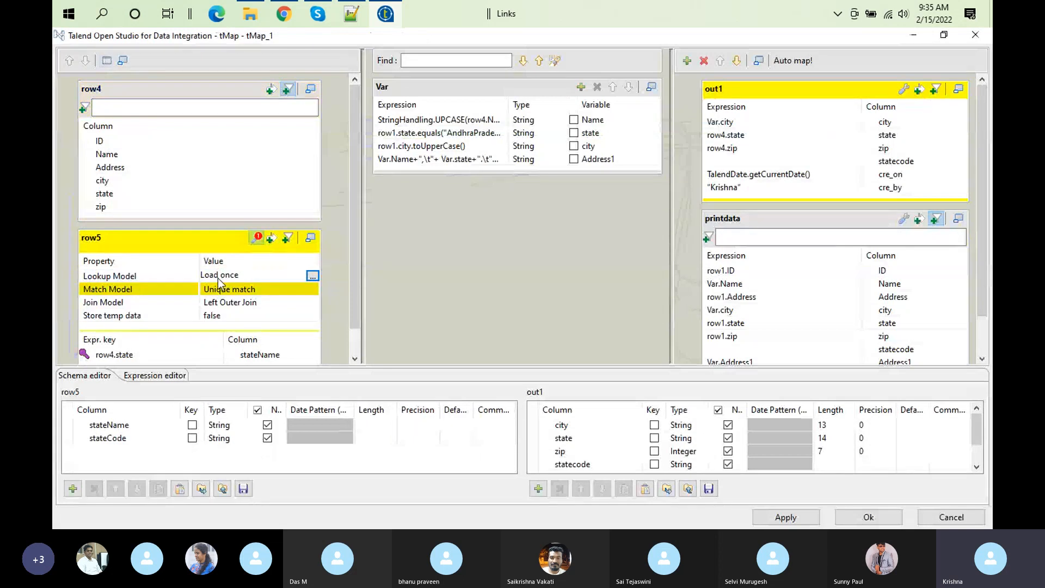
click(134, 289)
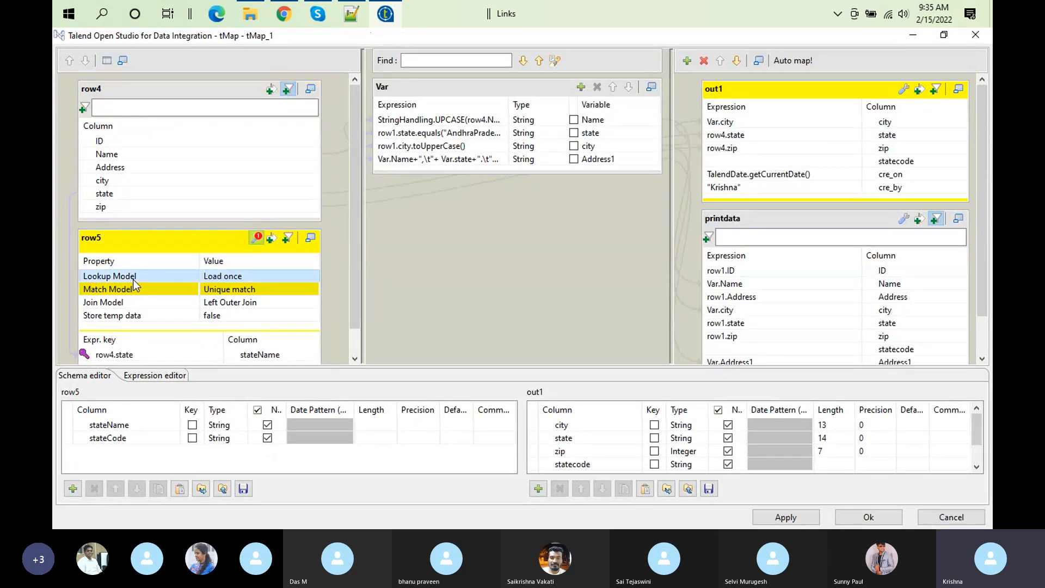
click(292, 87)
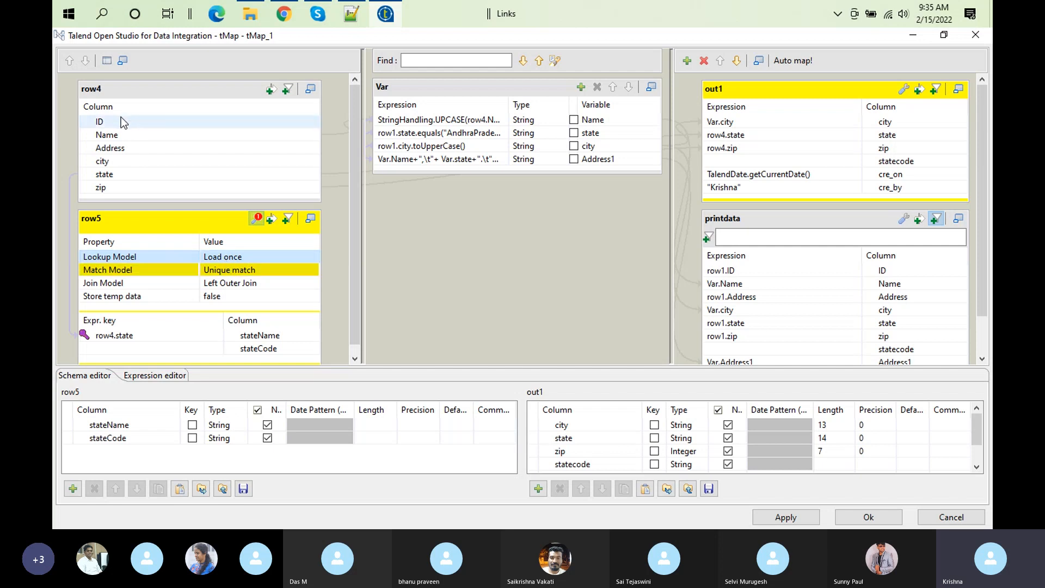
Step: Trace the row4 state column's links and compare the row5 Lookup Model with the state values in customer.csv in Notepad++, returning to Talend
click(109, 174)
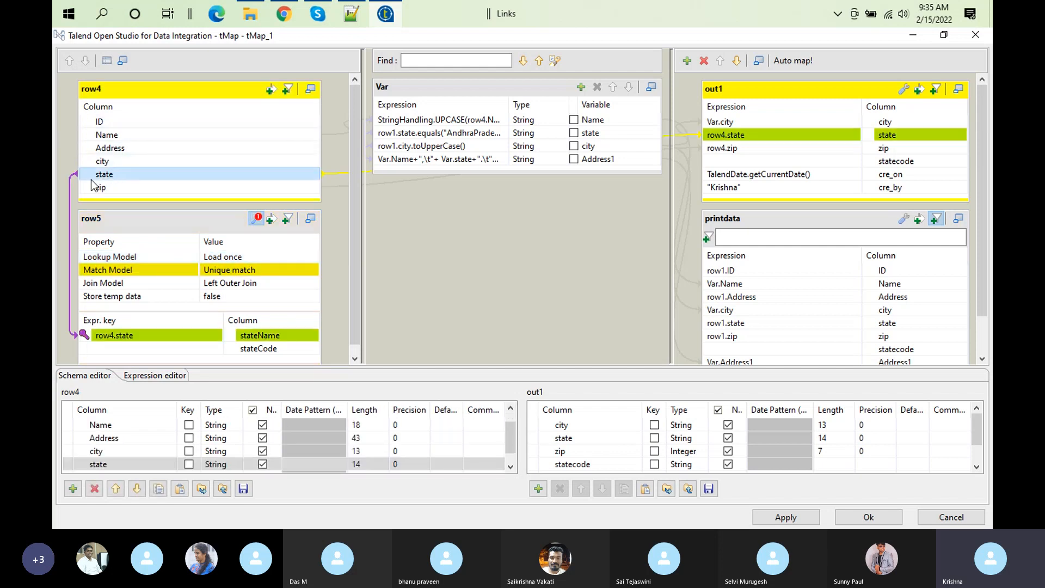
click(351, 14)
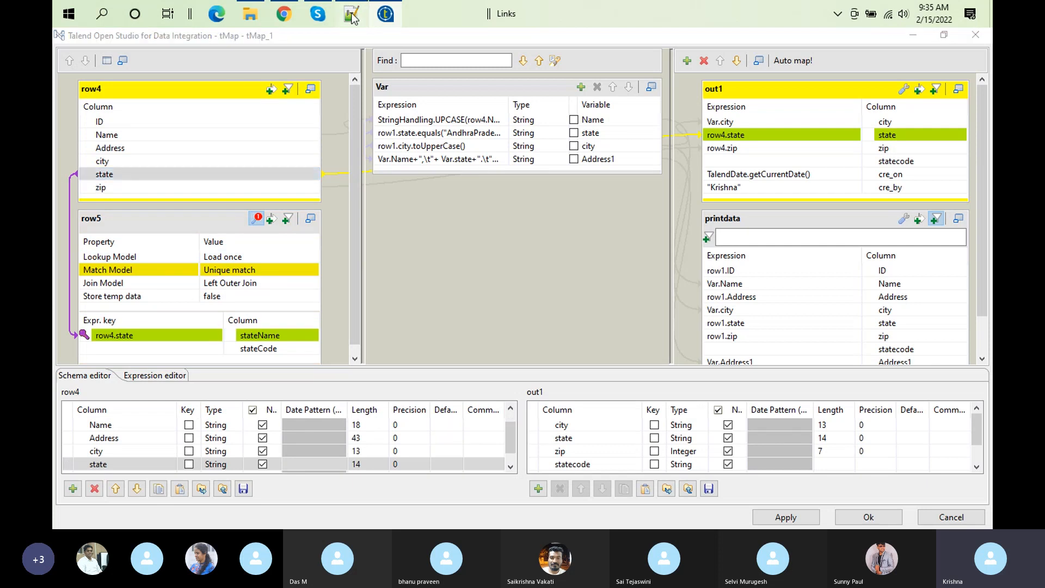
click(386, 15)
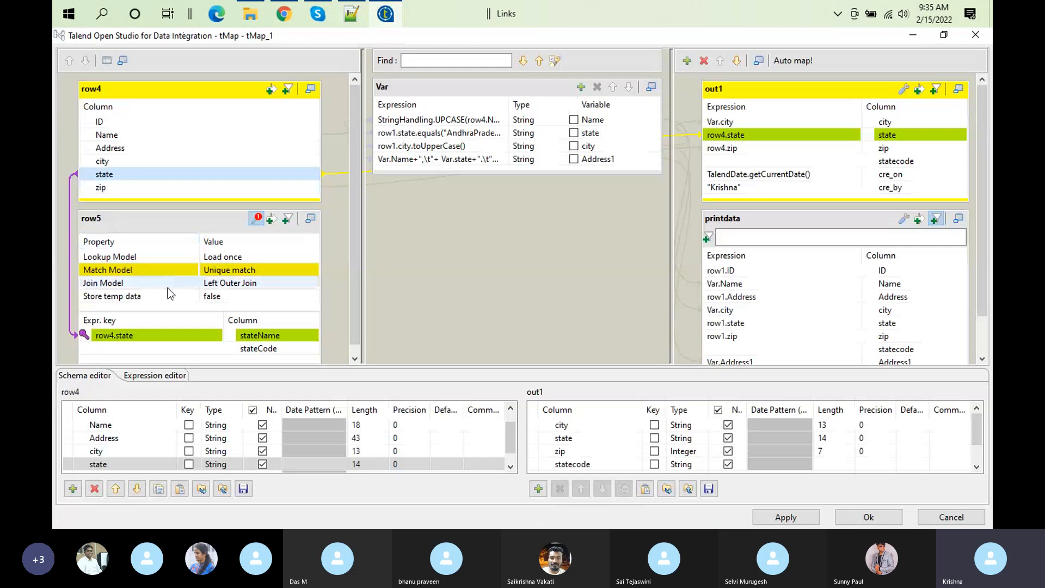
click(217, 258)
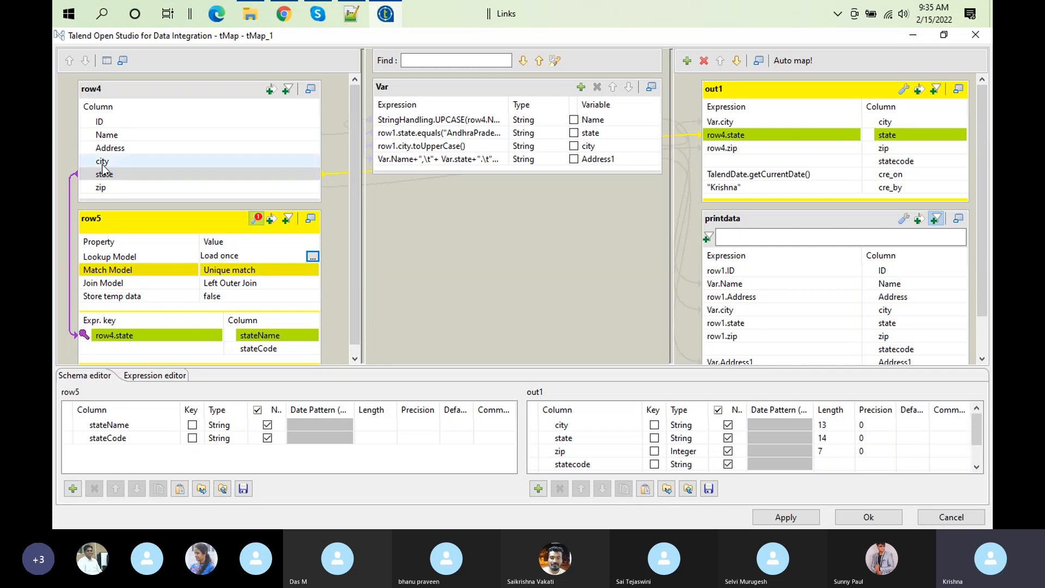
click(351, 20)
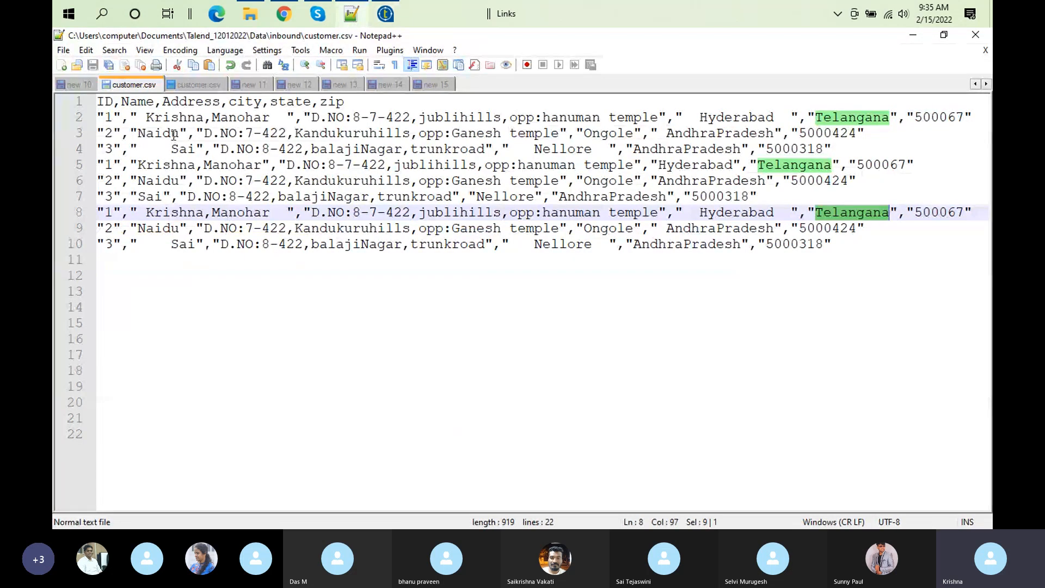
click(386, 14)
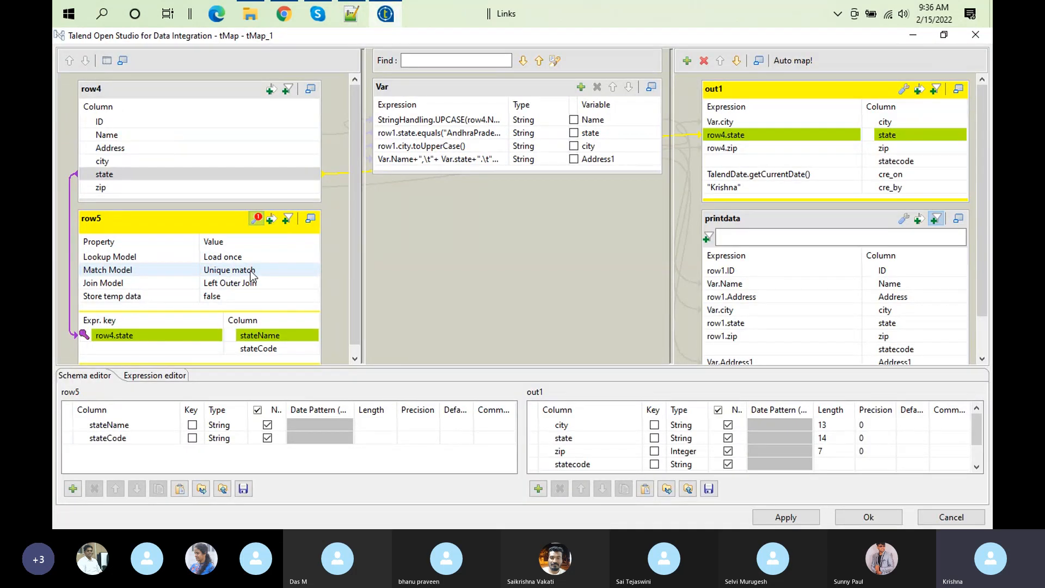
Step: Open the Match Model value of the row5 lookup for editing
click(251, 272)
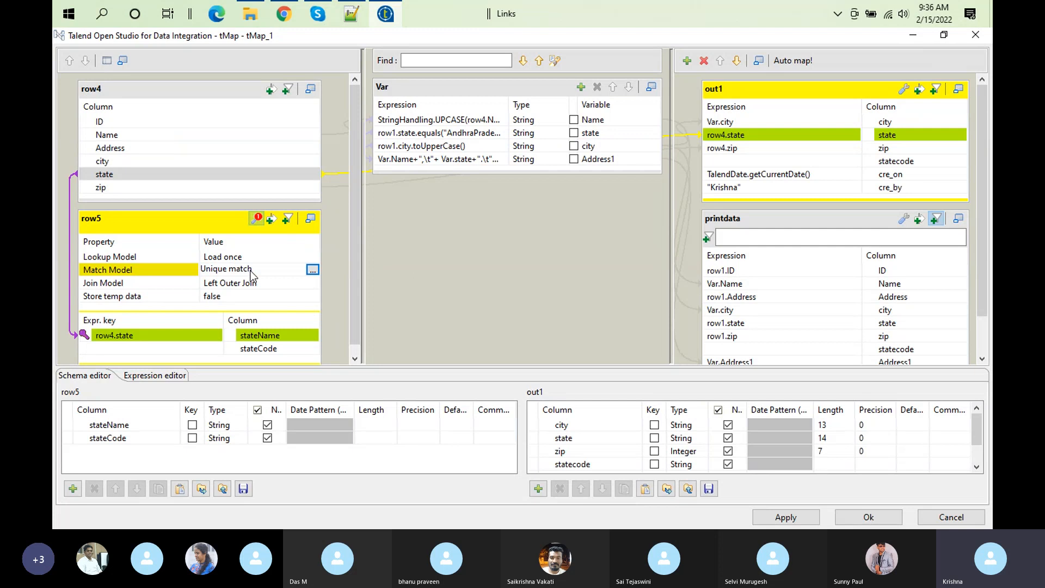
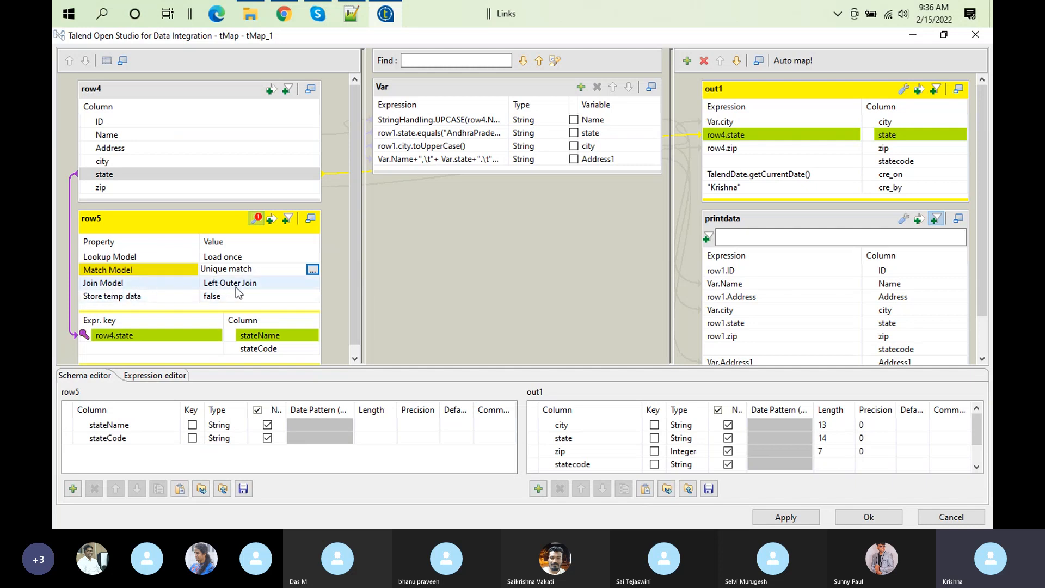
Step: Review the row5 Join Model, its state join key and the row4 column links, and close the tMap_1 mapping with its settings accepted
click(236, 287)
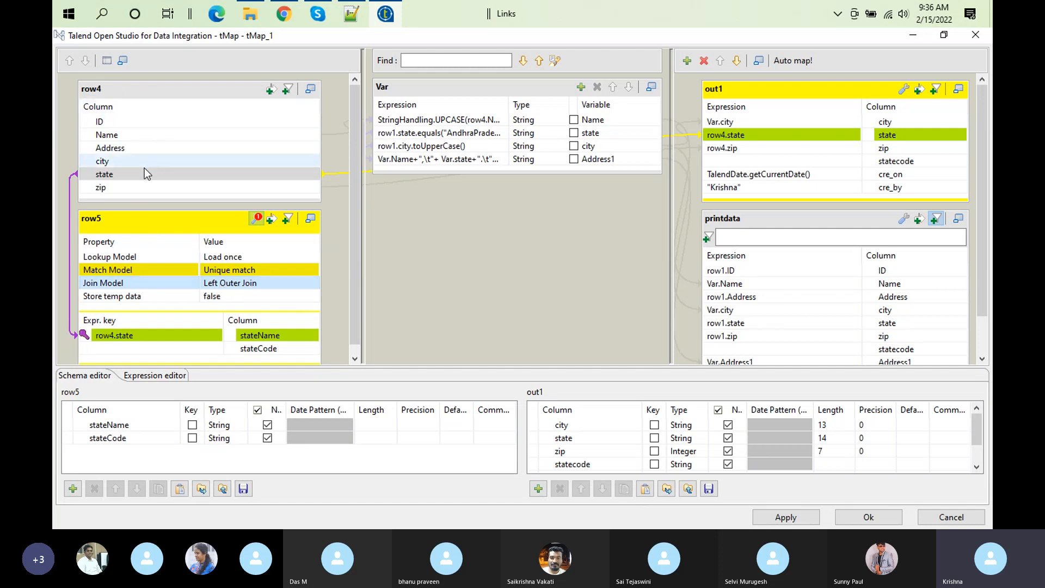
click(132, 343)
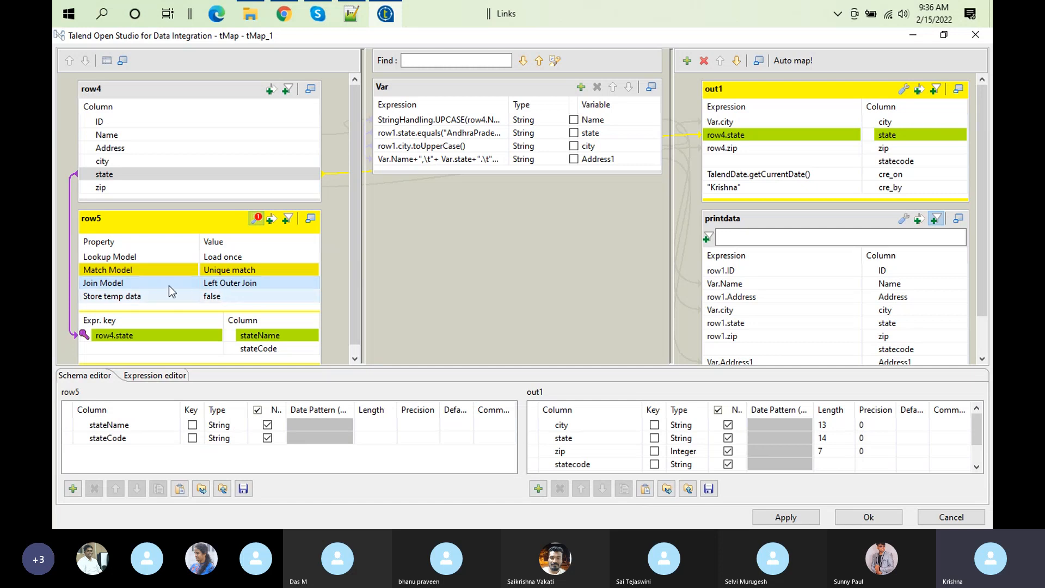
click(135, 95)
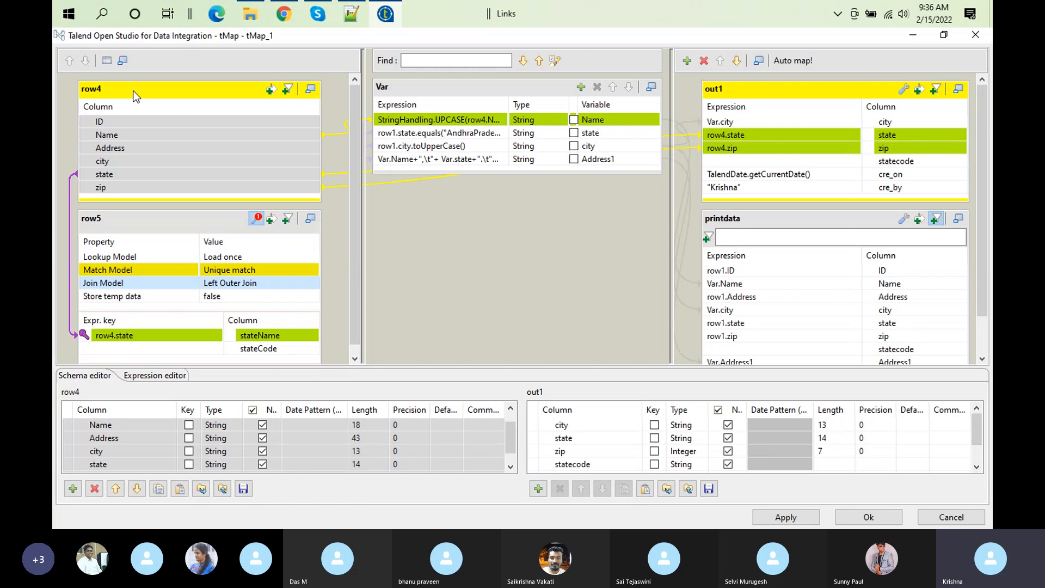
click(871, 515)
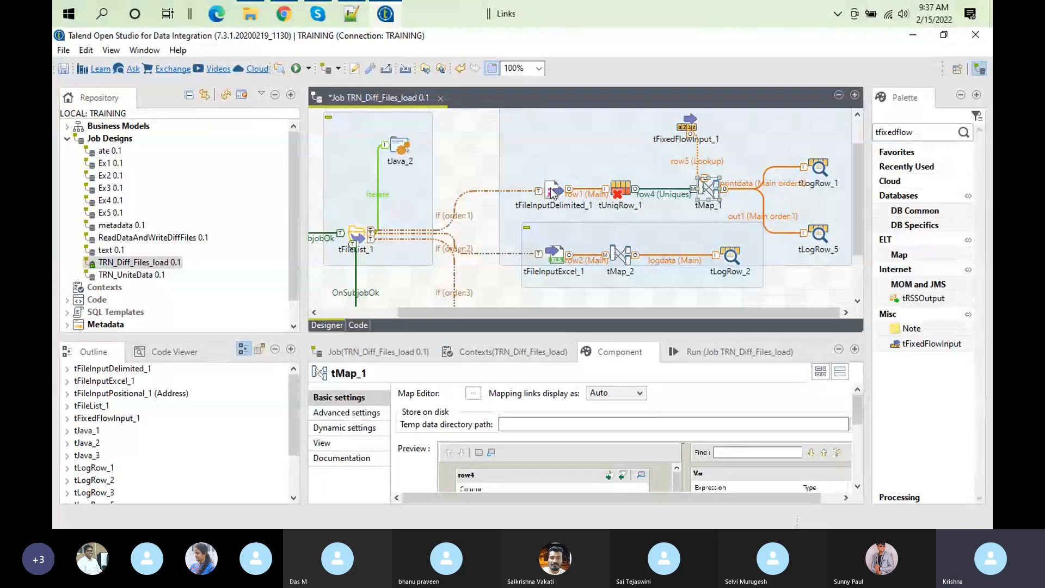
Step: View the inline state table of tFixedFlowInput_1 and reopen the tMap_1 mapping
click(691, 124)
mouse_move(691, 124)
mouse_down()
mouse_move(689, 174)
mouse_move(713, 289)
mouse_move(670, 126)
mouse_move(786, 124)
mouse_move(703, 128)
mouse_up()
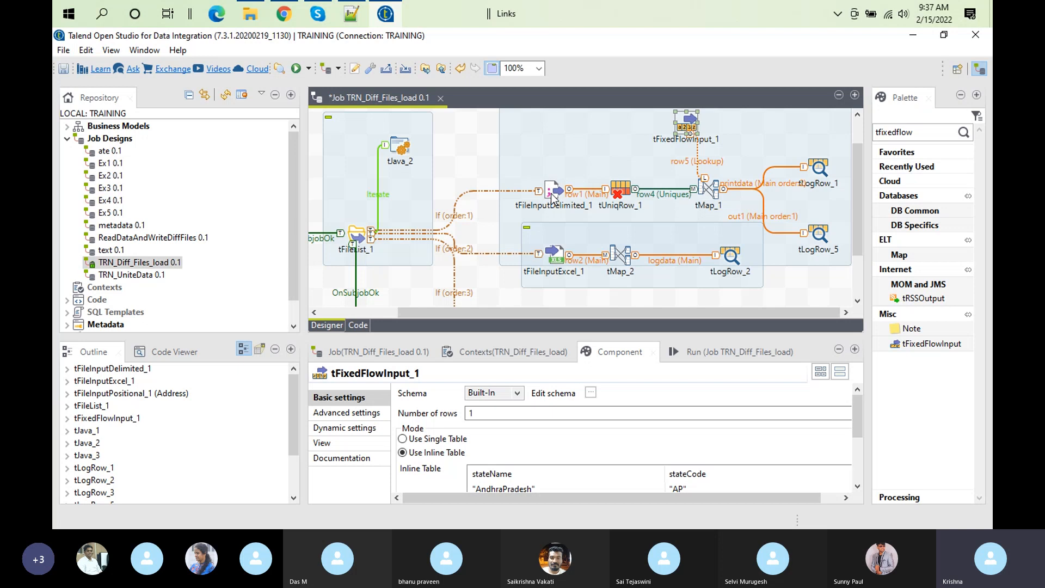
click(711, 188)
double_click(711, 188)
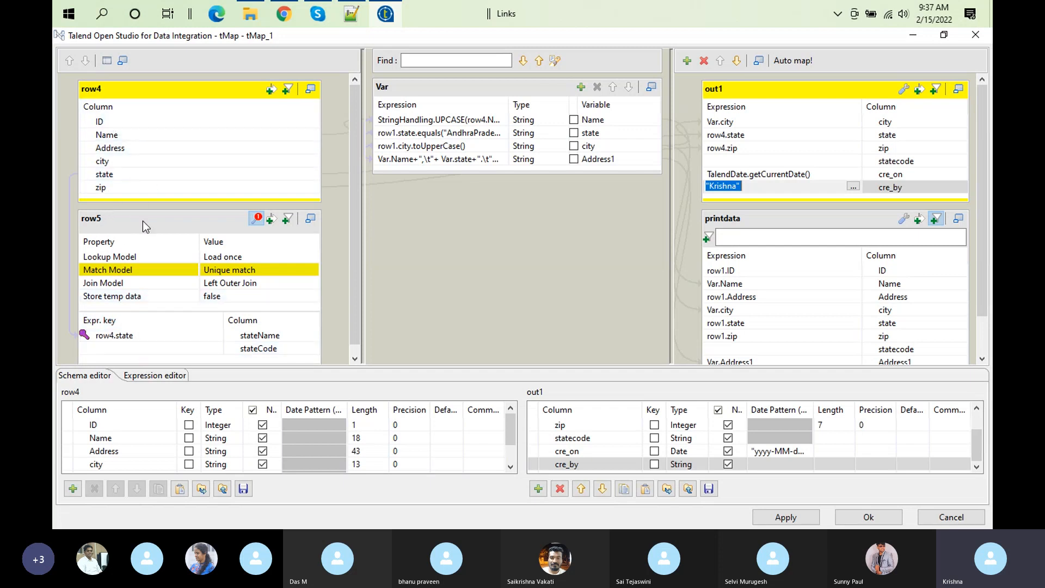
Step: Switch to customer.csv in Notepad++ and duplicate the last record onto a new line 11
click(351, 14)
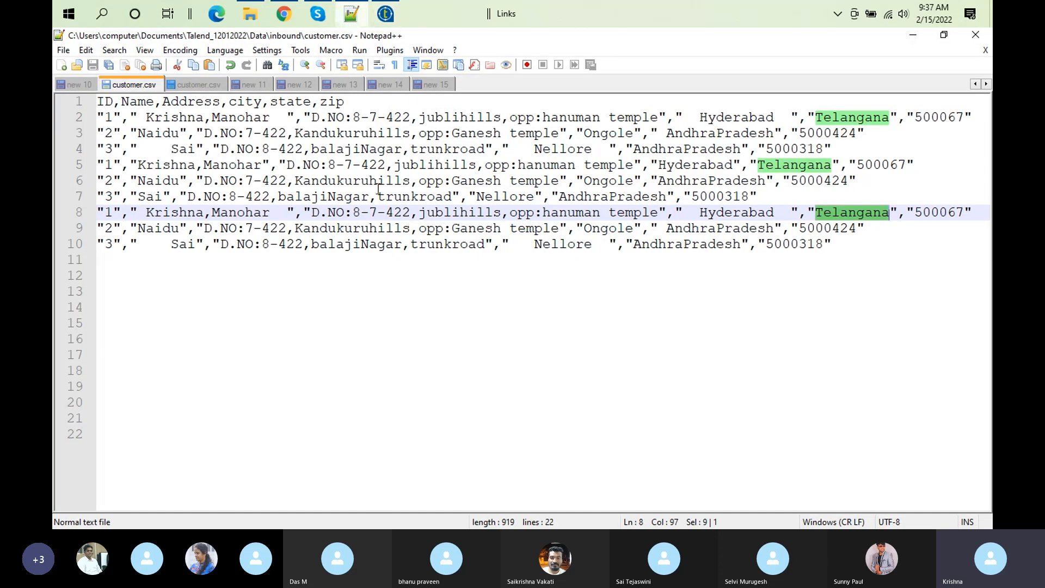
click(849, 244)
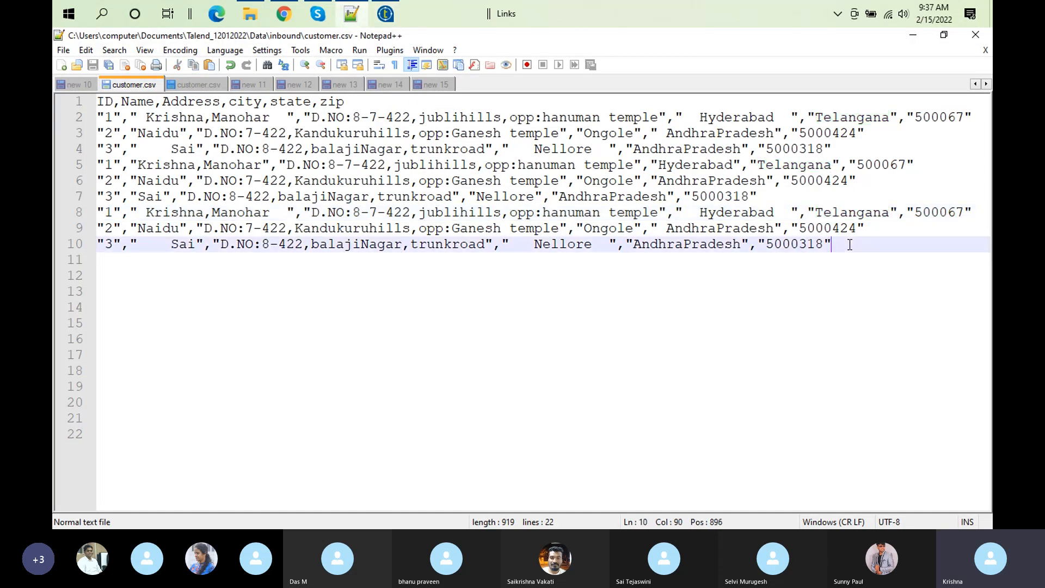
key(shift+Home)
key(ctrl+c)
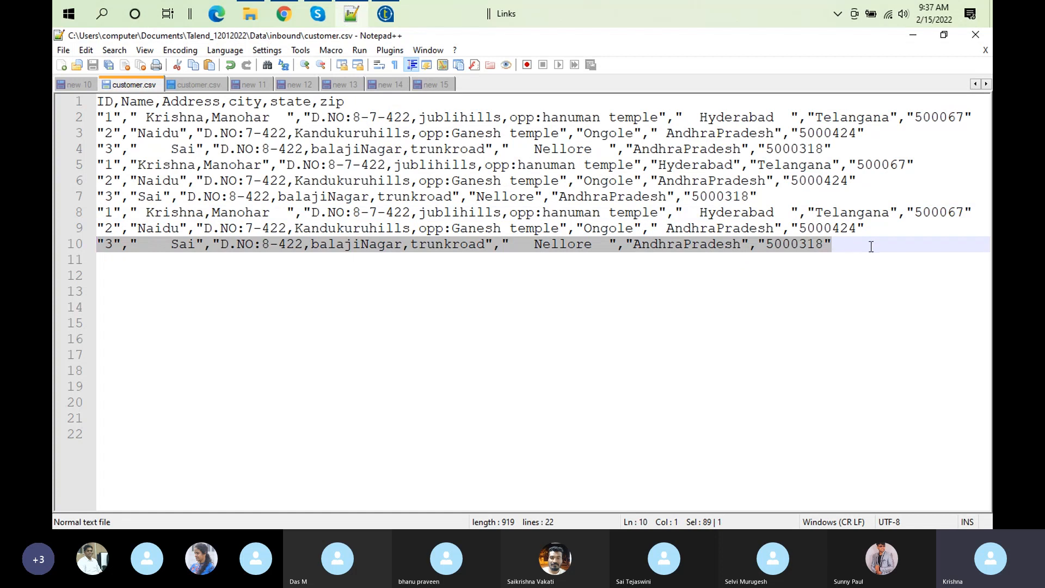
click(872, 247)
key(BackSpace)
key(Return)
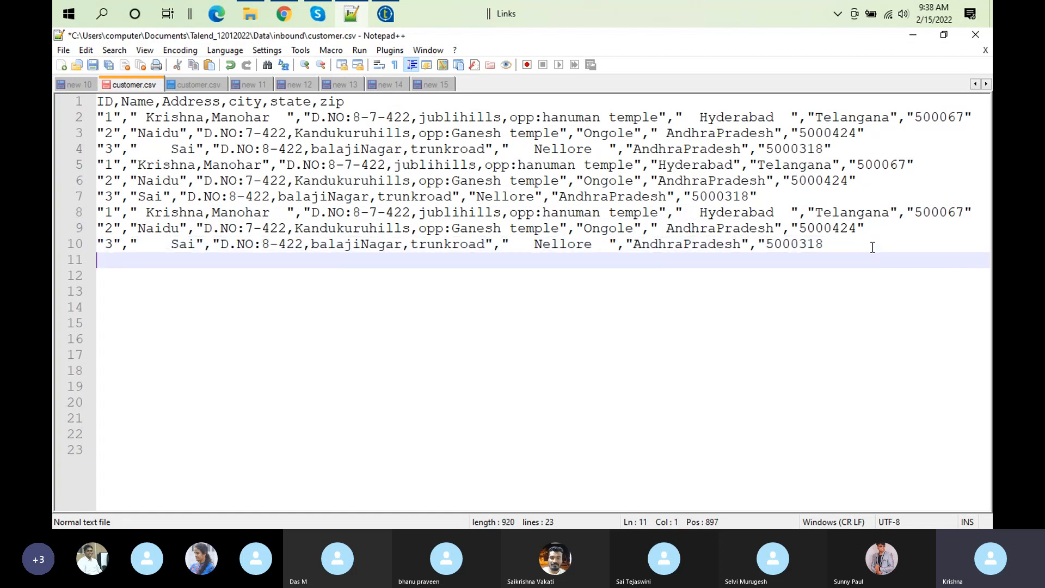
key(ctrl+v)
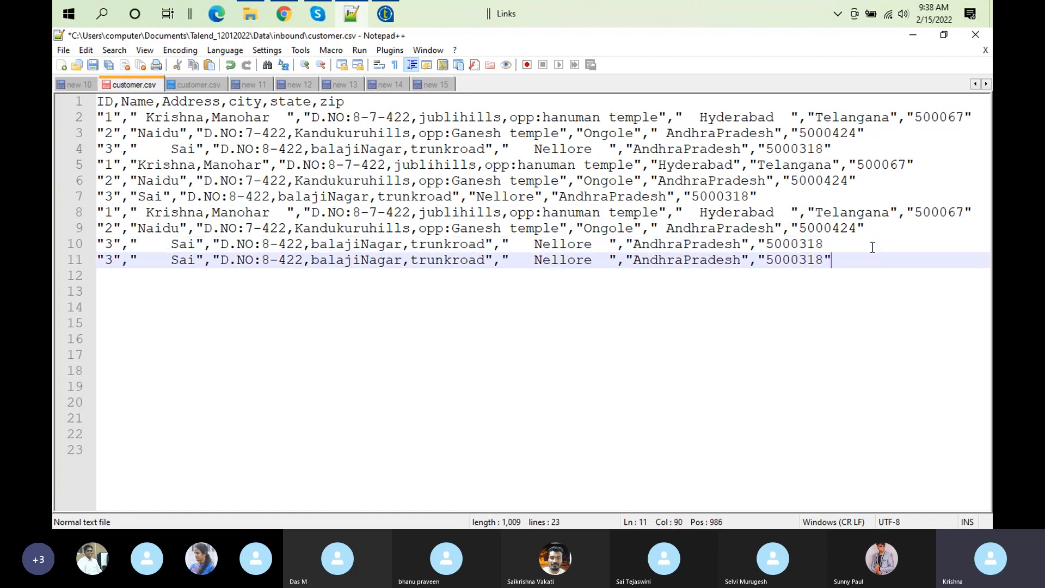
Step: Change the state value in the record on line 11 to xyz and save customer.csv
double_click(711, 260)
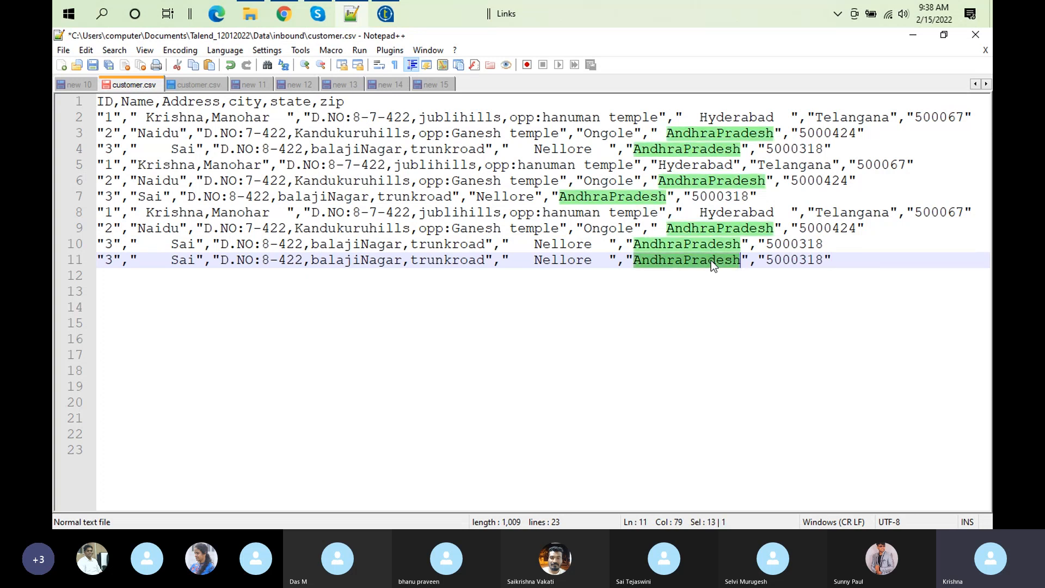
text(xyx)
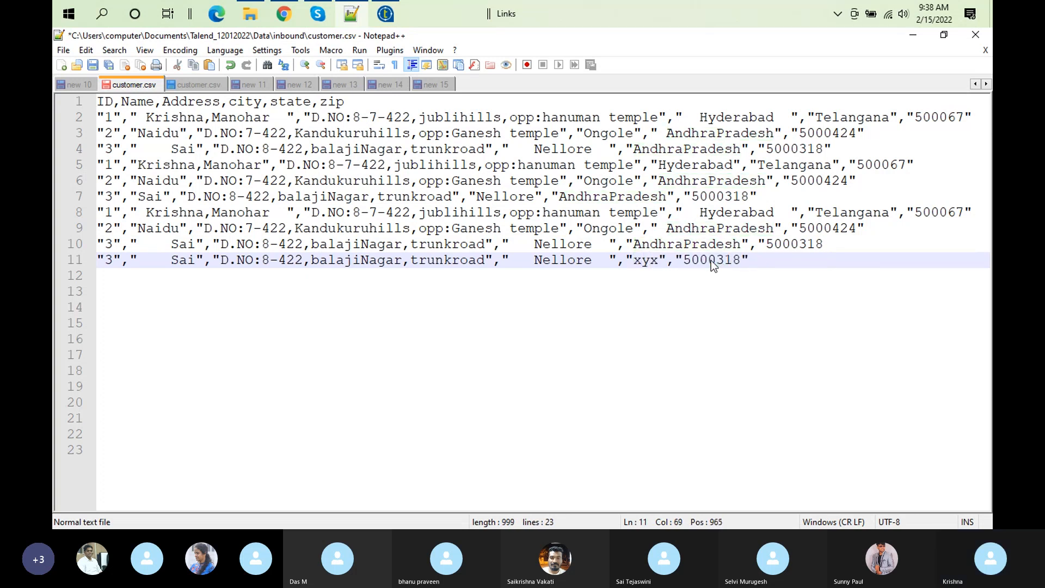
key(BackSpace)
text(z)
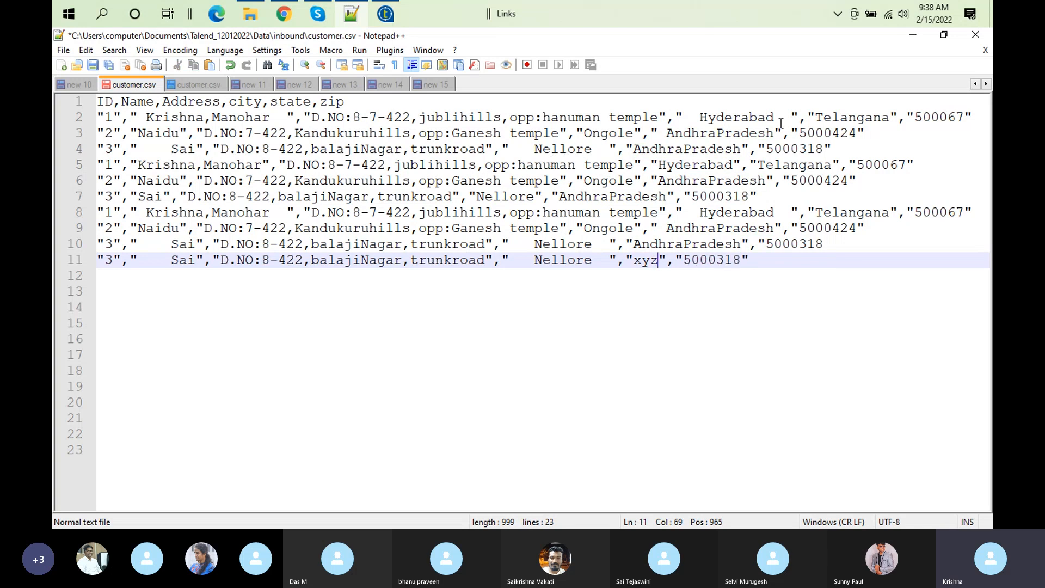
click(772, 147)
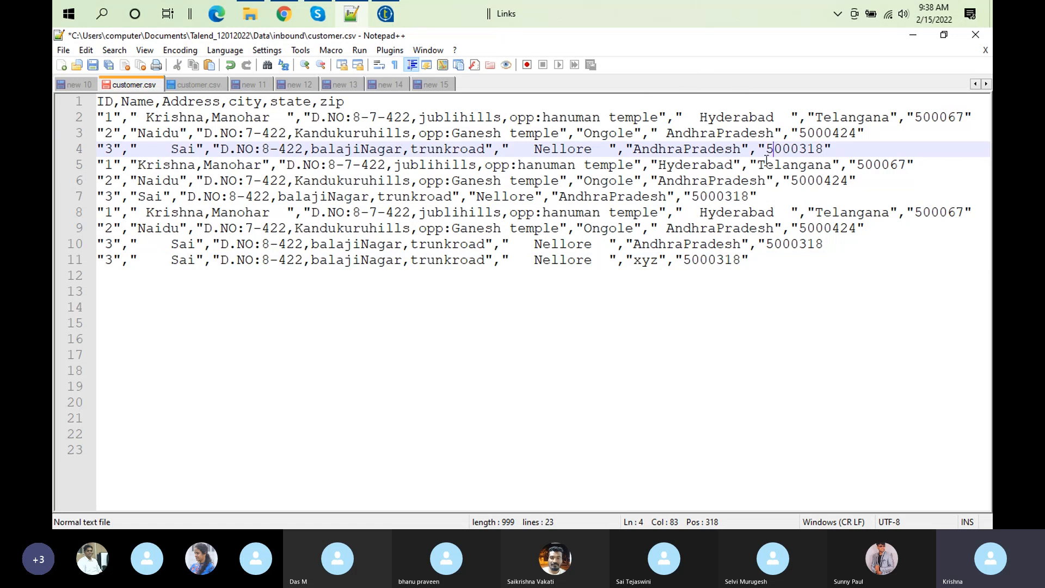
click(793, 246)
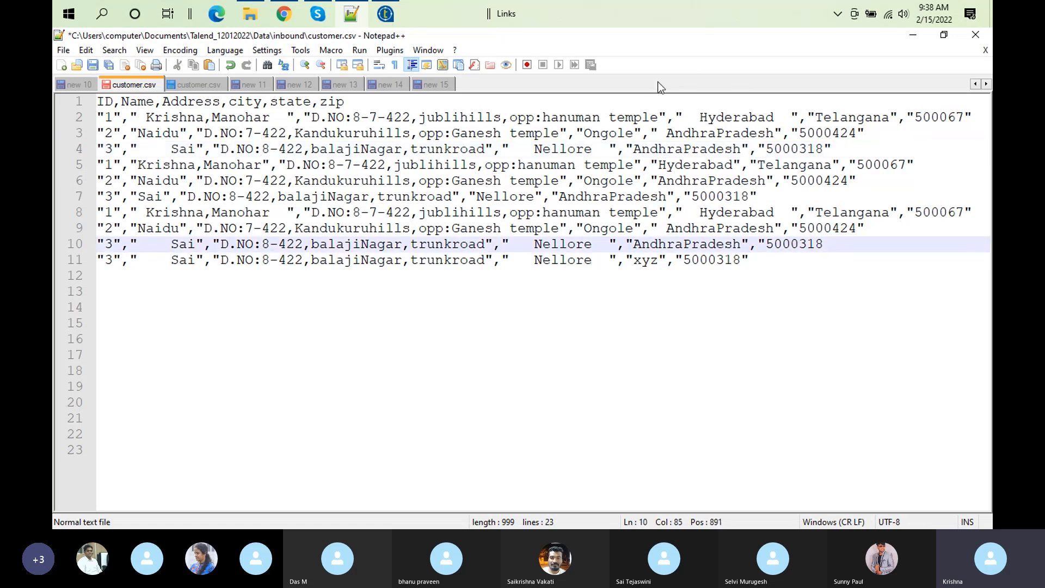
click(93, 66)
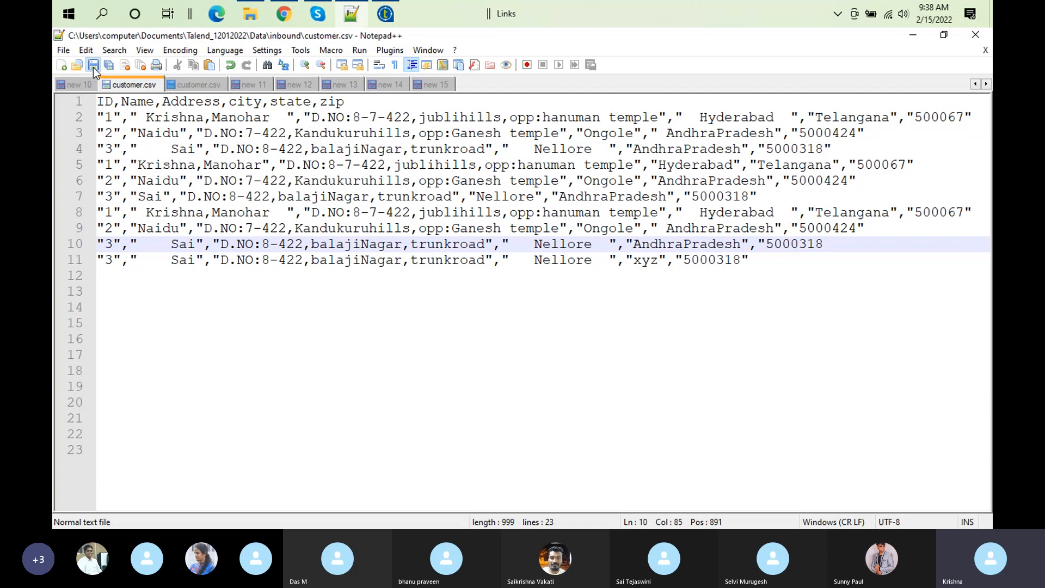
Step: Back in Talend, map the row5 stateCode column to the statecode expression of out1 and accept the tMap_1 mapping
click(385, 15)
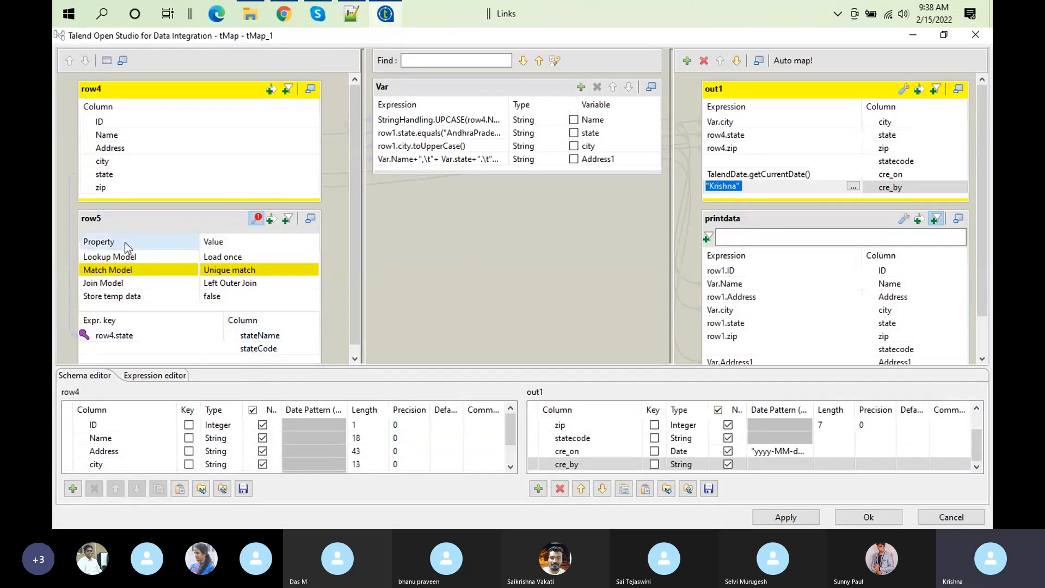
click(240, 286)
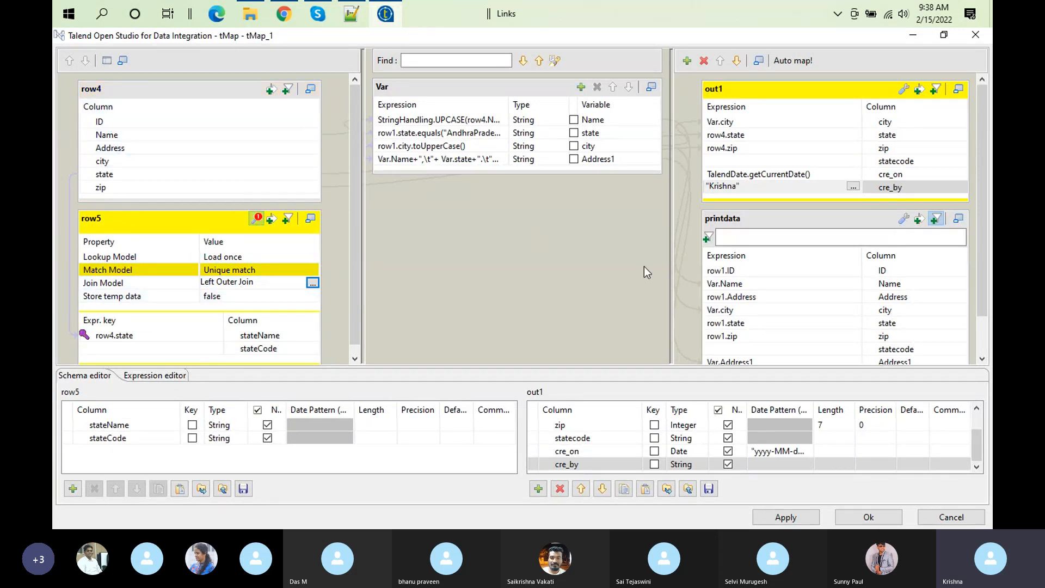
click(249, 341)
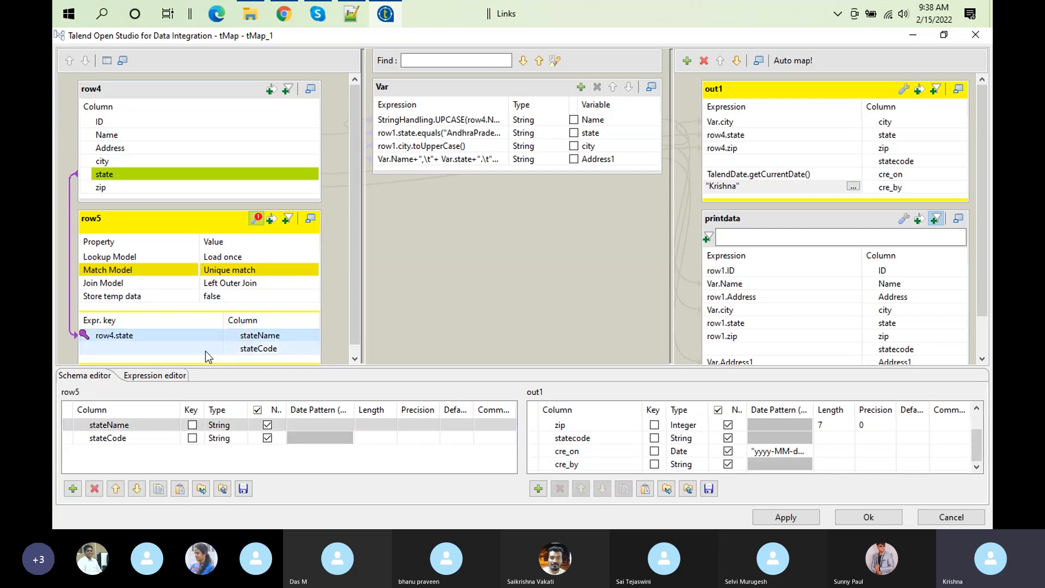
click(292, 348)
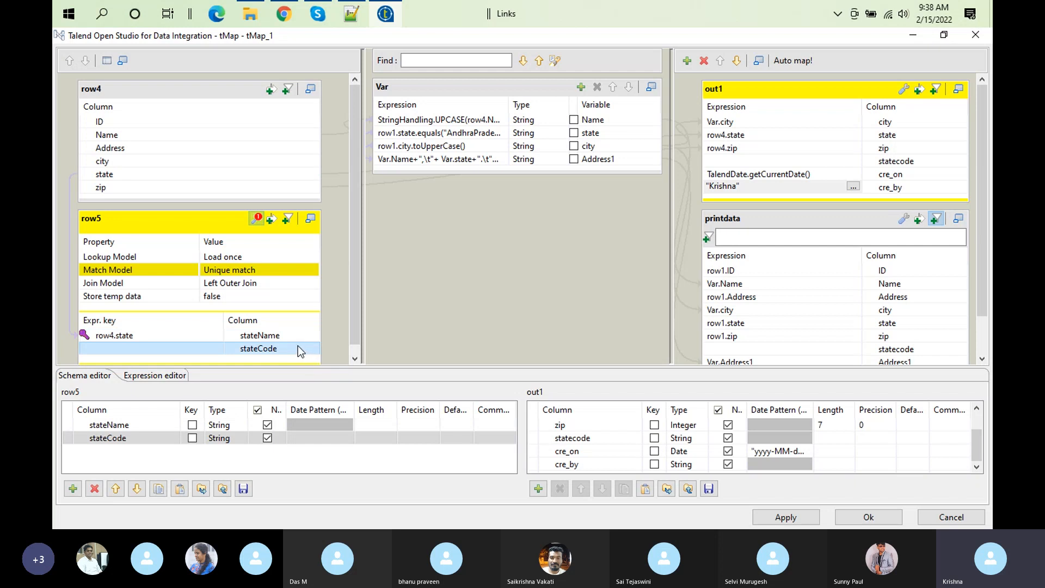
drag(298, 349, 713, 162)
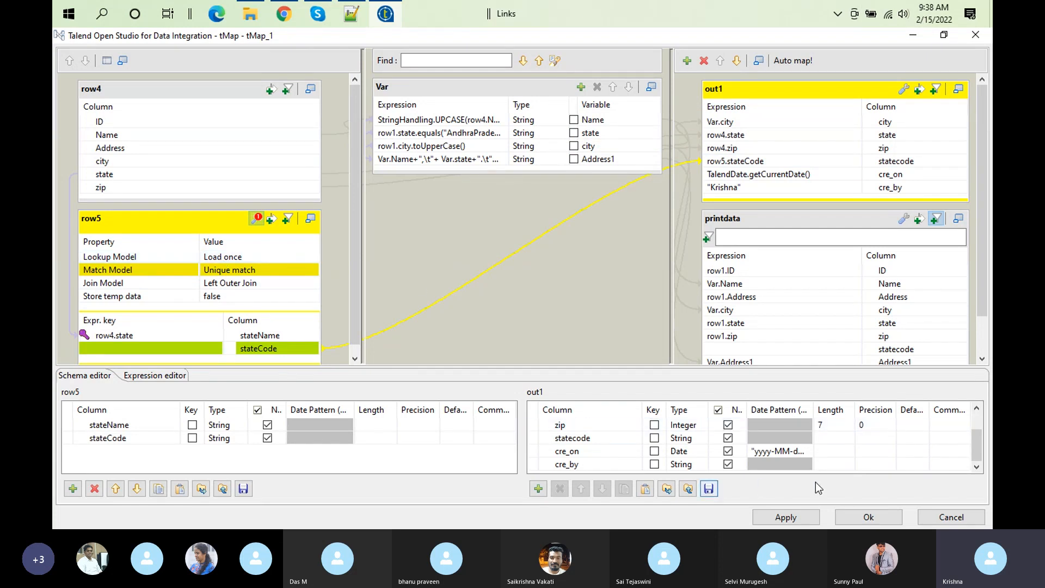
click(868, 517)
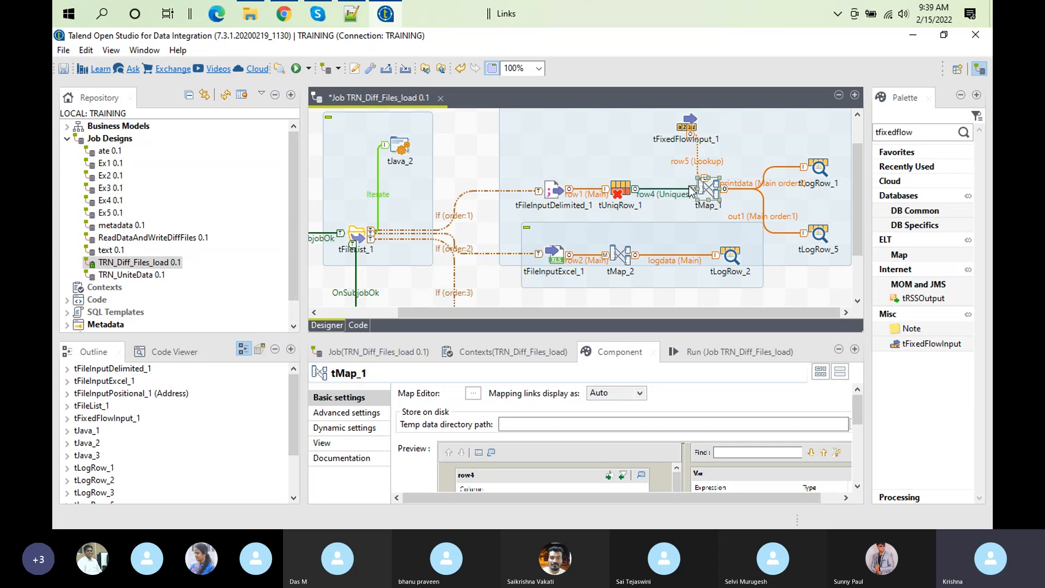
Step: Reopen the tMap_1 mapping and review row5's Lookup, Match and Join Models and the link from row4 state to its join key
double_click(705, 190)
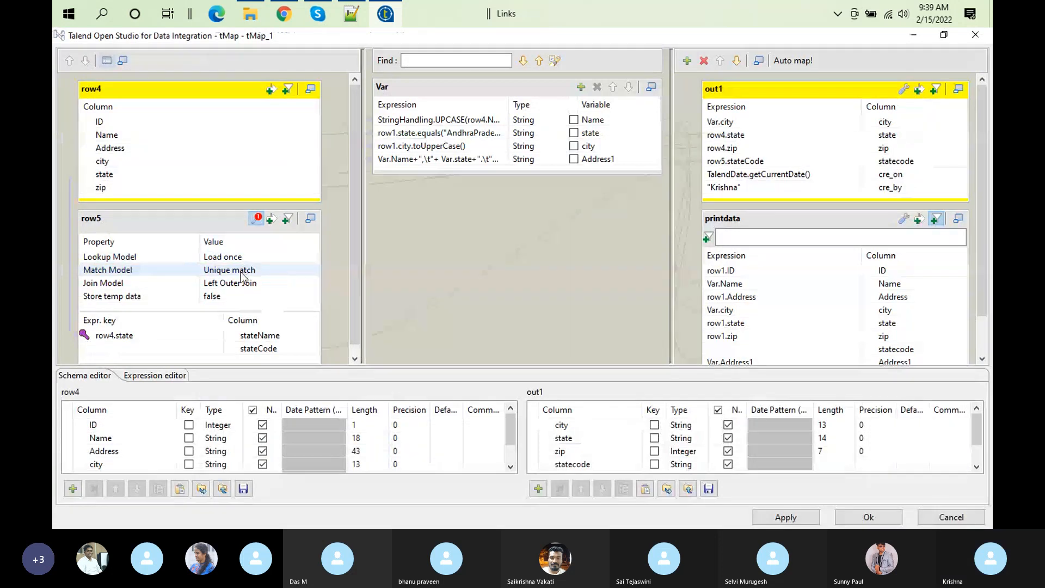
click(241, 272)
click(244, 284)
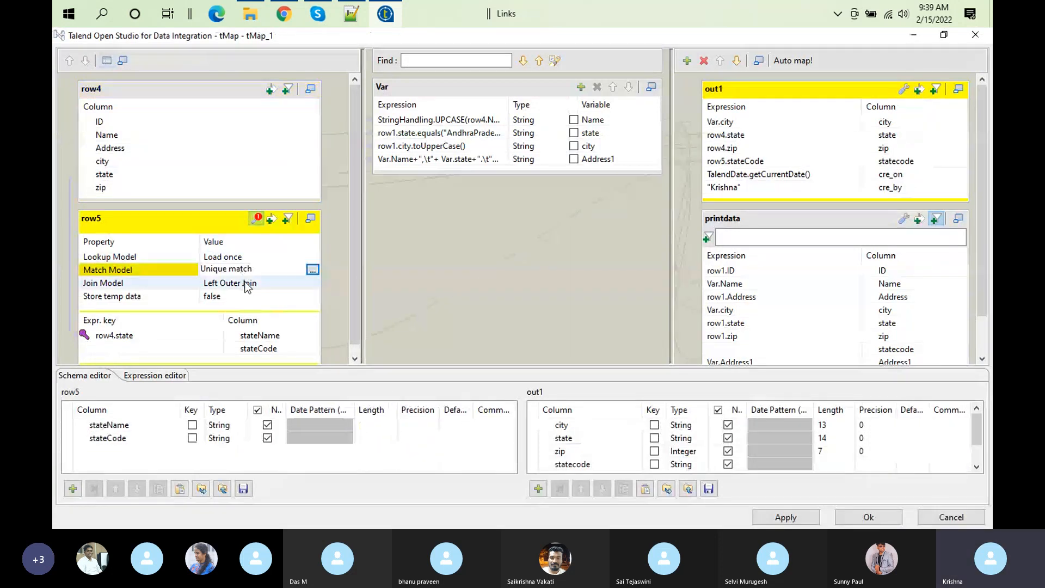
click(224, 260)
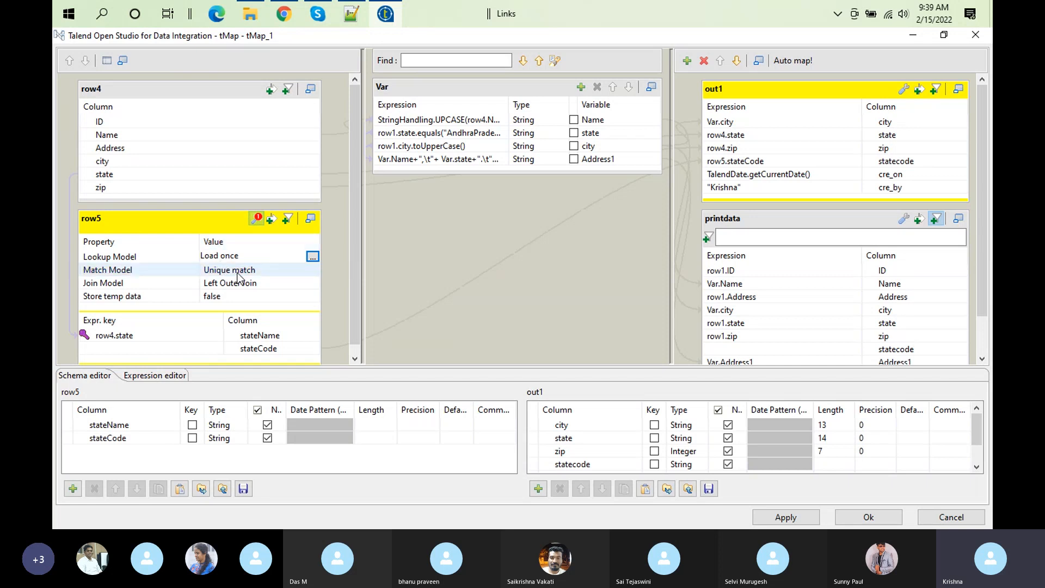
click(116, 175)
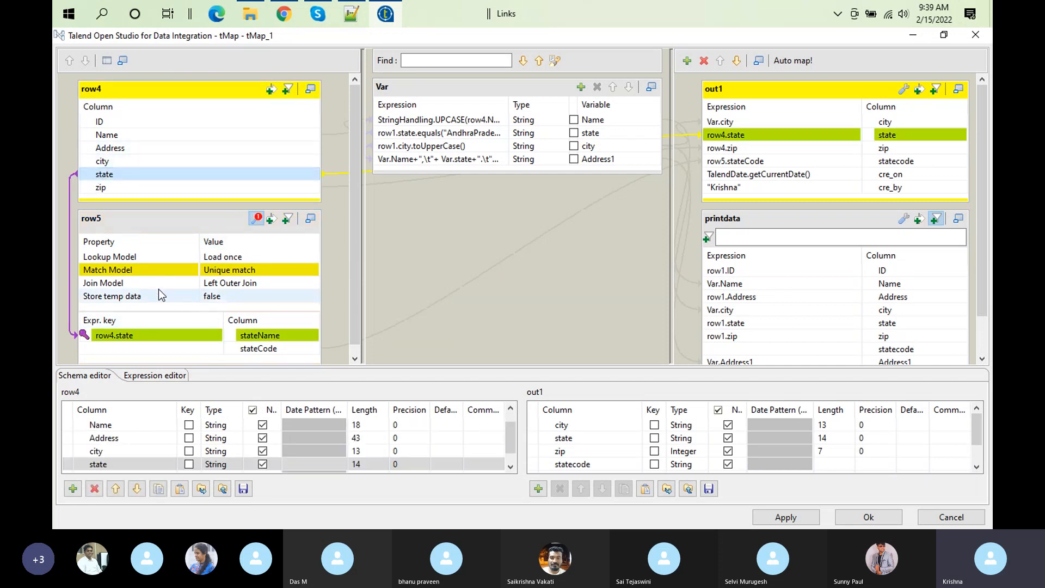
click(254, 272)
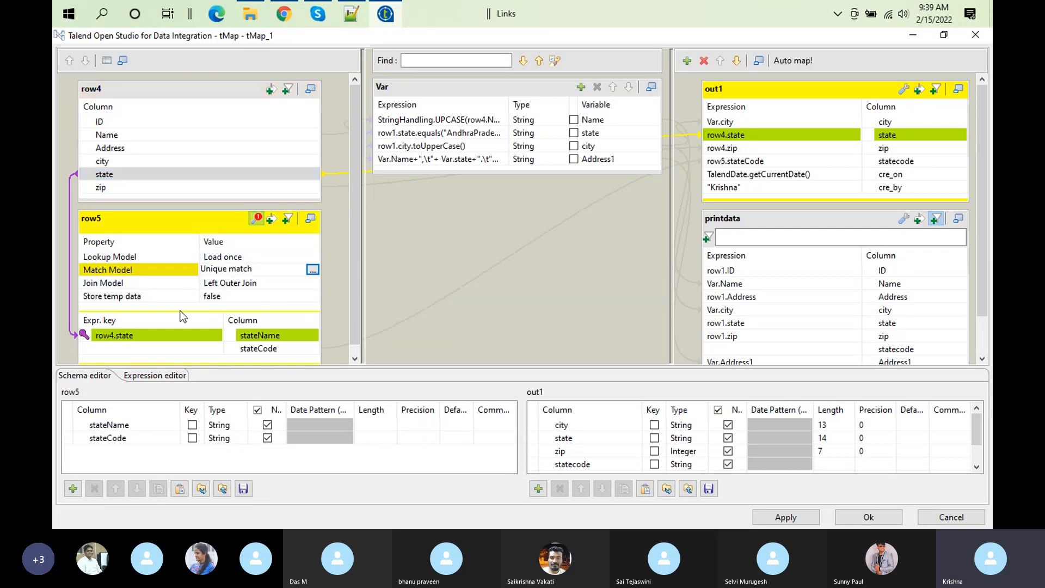
click(132, 335)
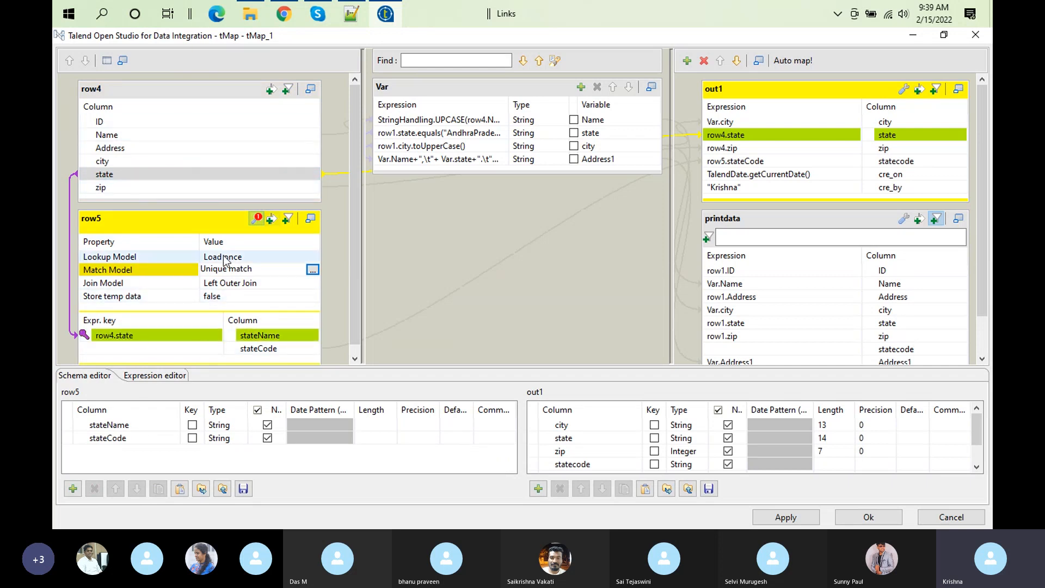
Step: Choose Left Outer Join as the Join Model of row5 and accept the tMap_1 mapping
click(234, 285)
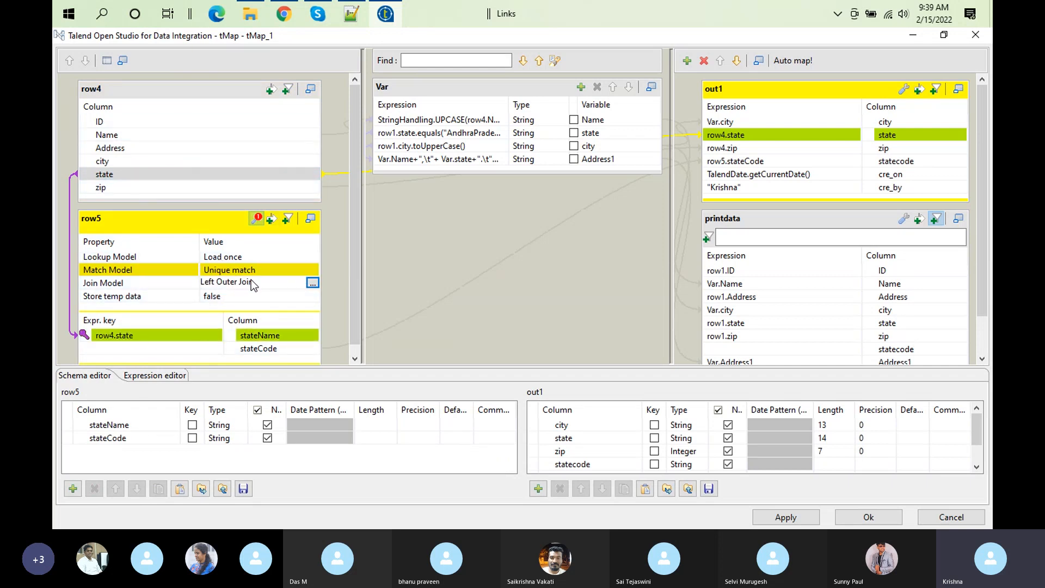
click(312, 282)
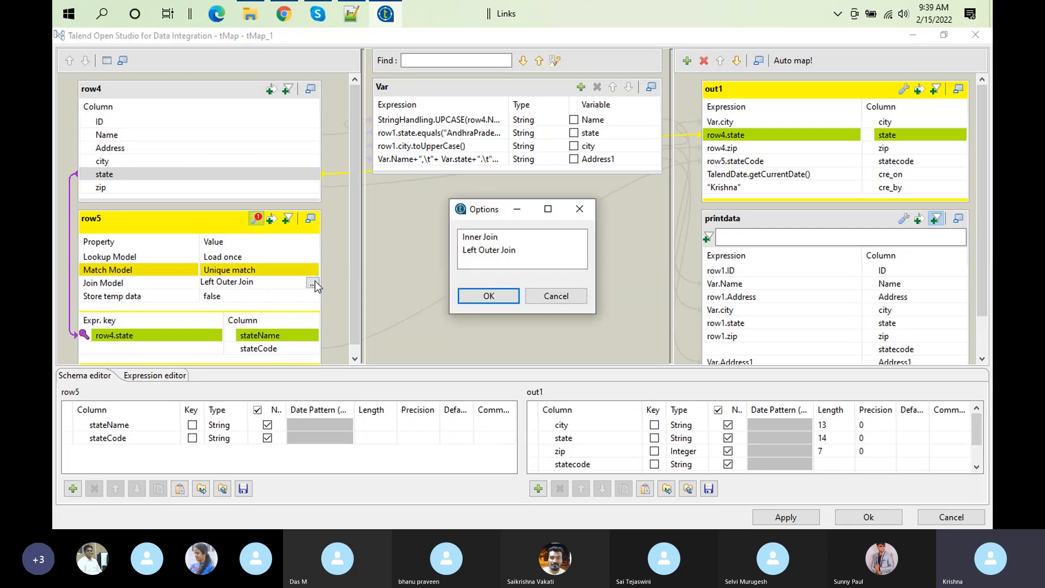
click(488, 250)
click(489, 300)
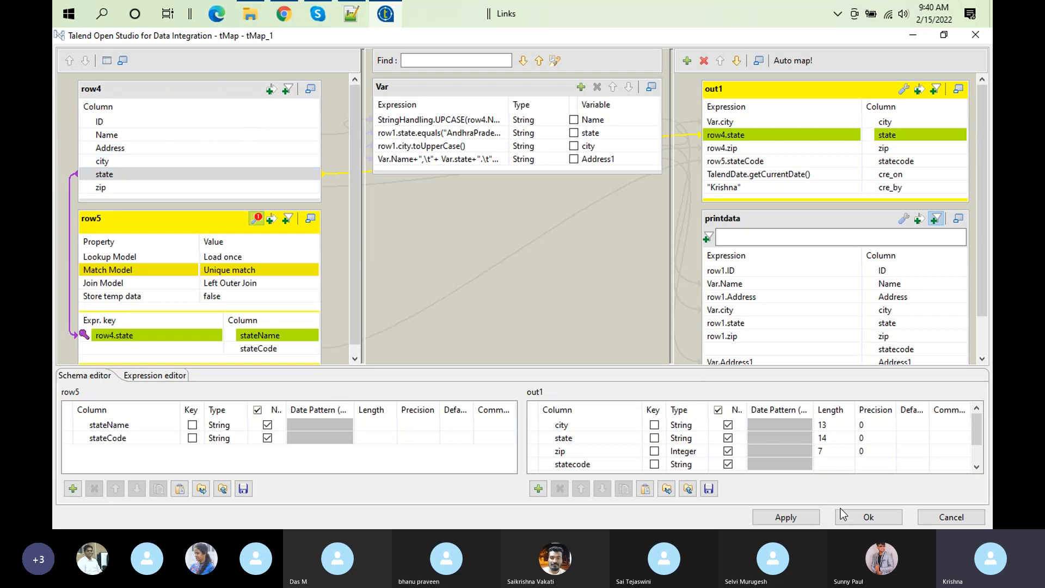
click(862, 516)
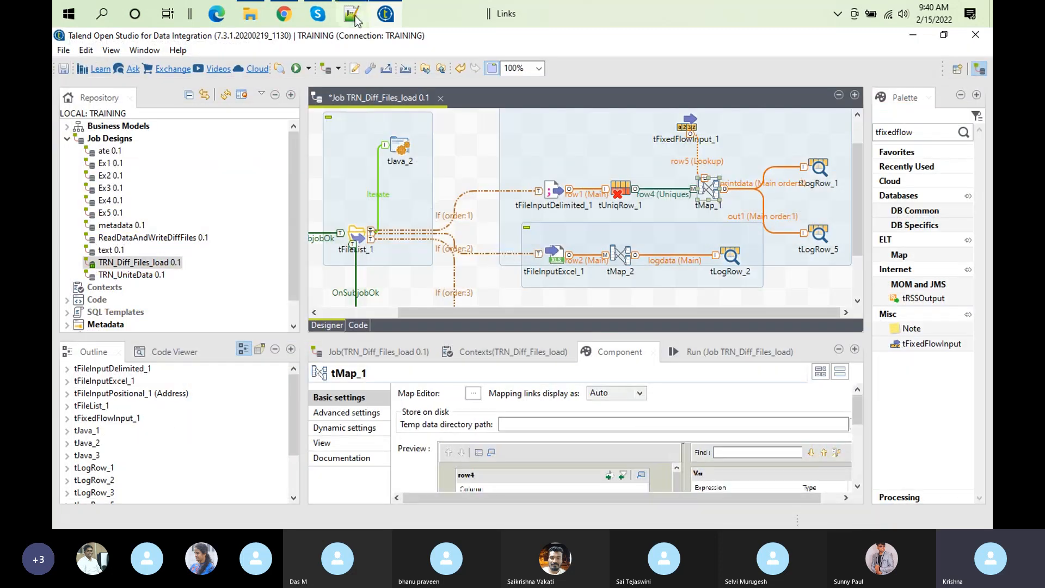
Step: Check the xyz state value on line 11 of customer.csv in Notepad++ and return to Talend
click(355, 18)
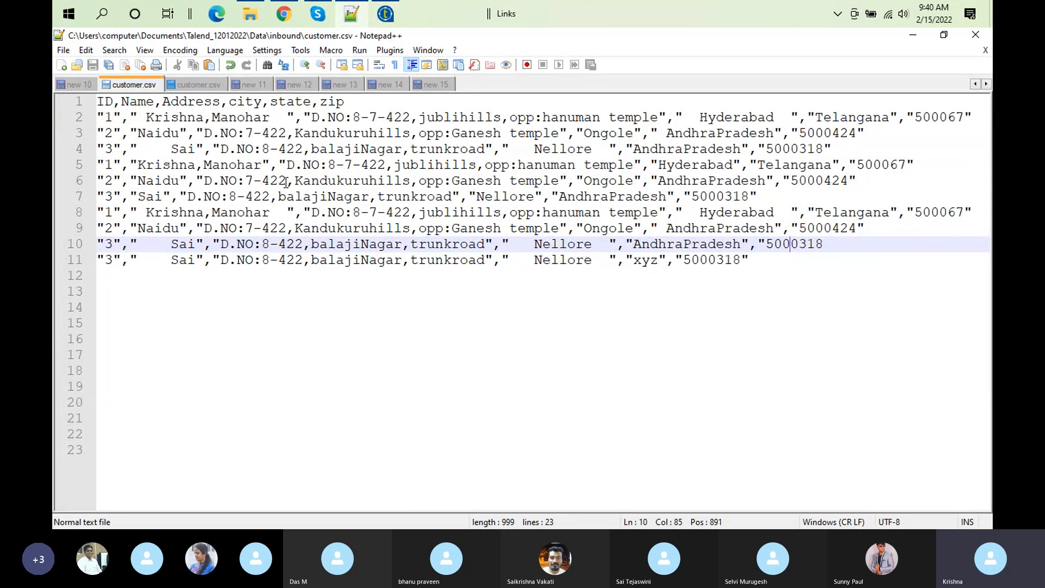
double_click(646, 263)
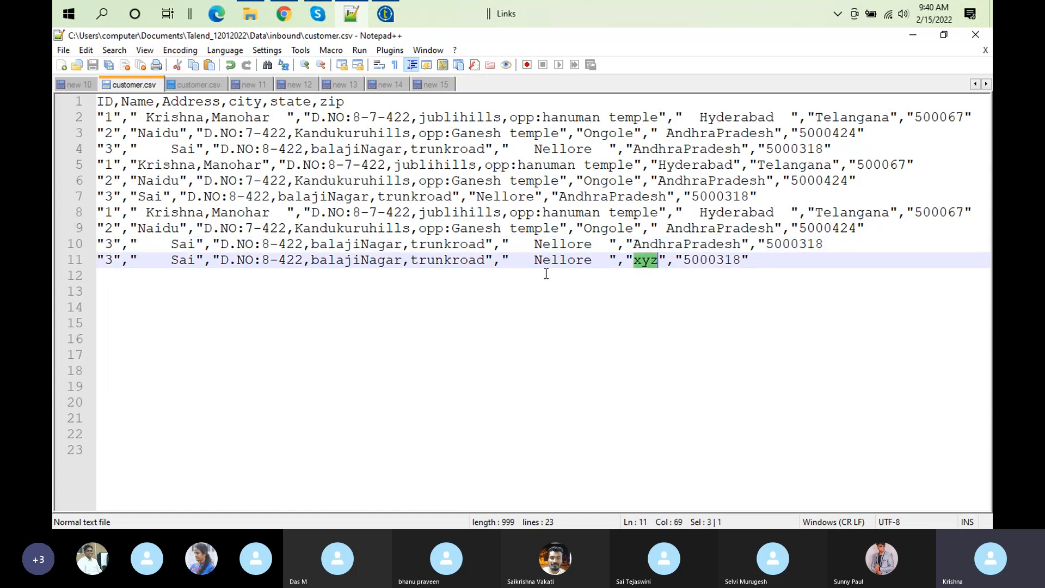
click(385, 14)
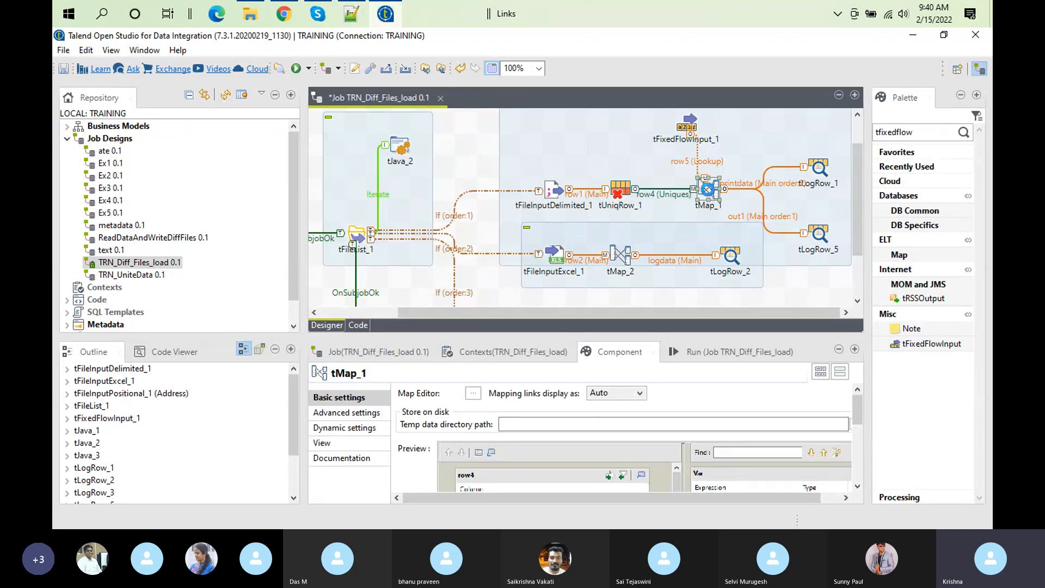
Step: Reopen the tMap_1 mapping, review the column expressions of the printdata output, and accept the mapping
double_click(708, 189)
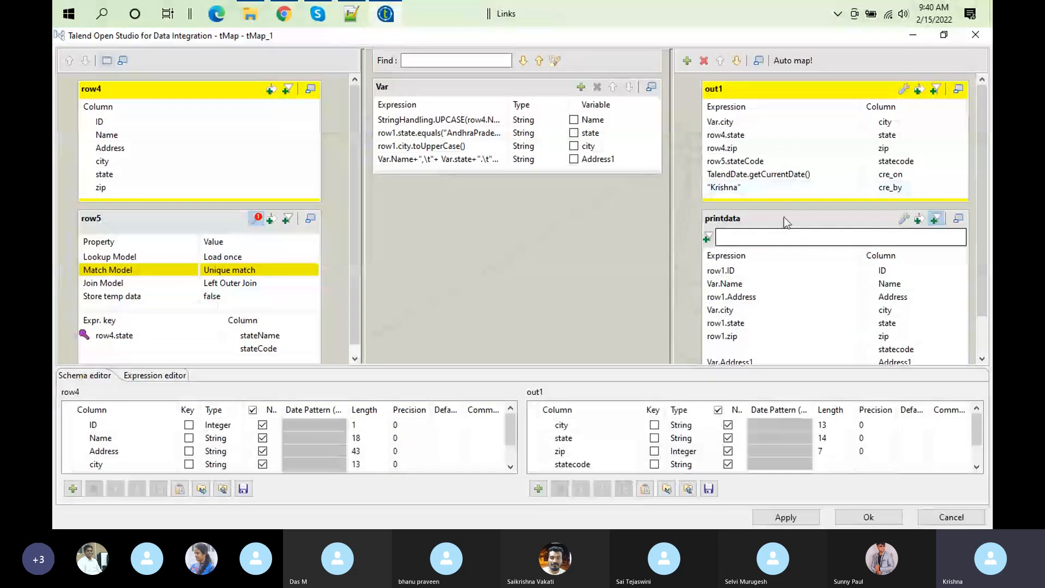
click(847, 217)
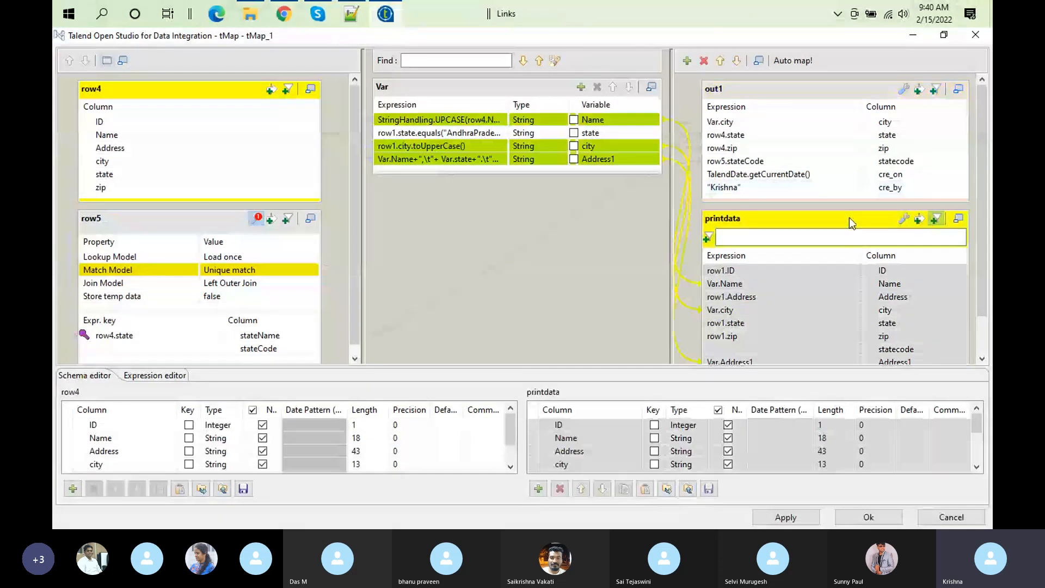
click(882, 522)
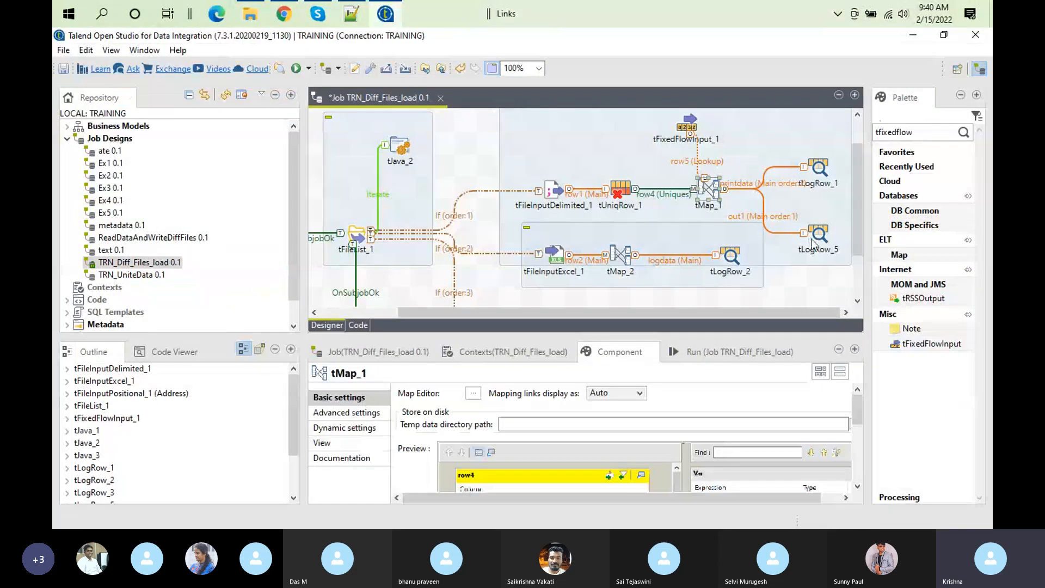
click(820, 233)
right_click(824, 235)
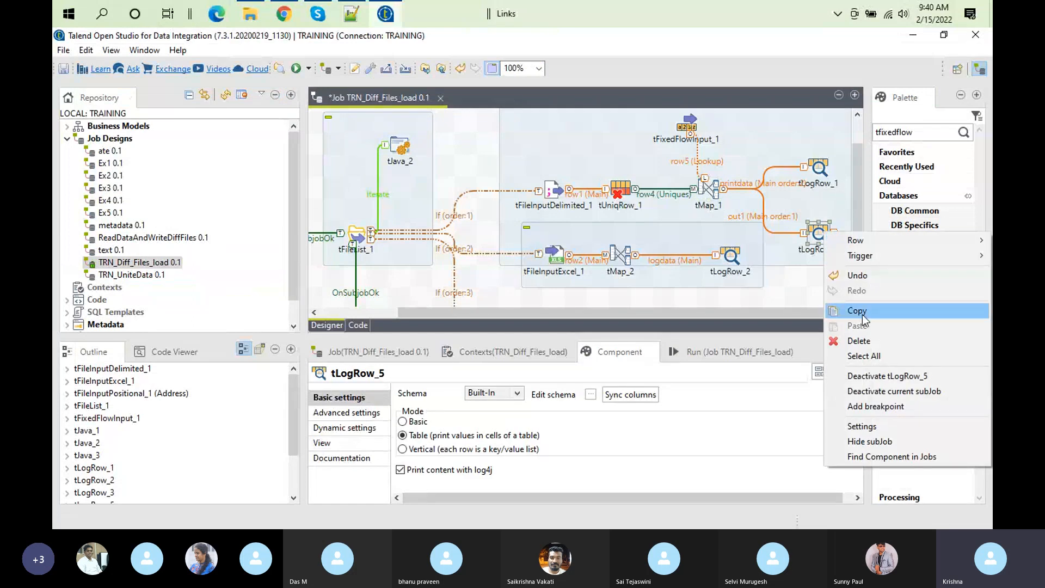
click(919, 391)
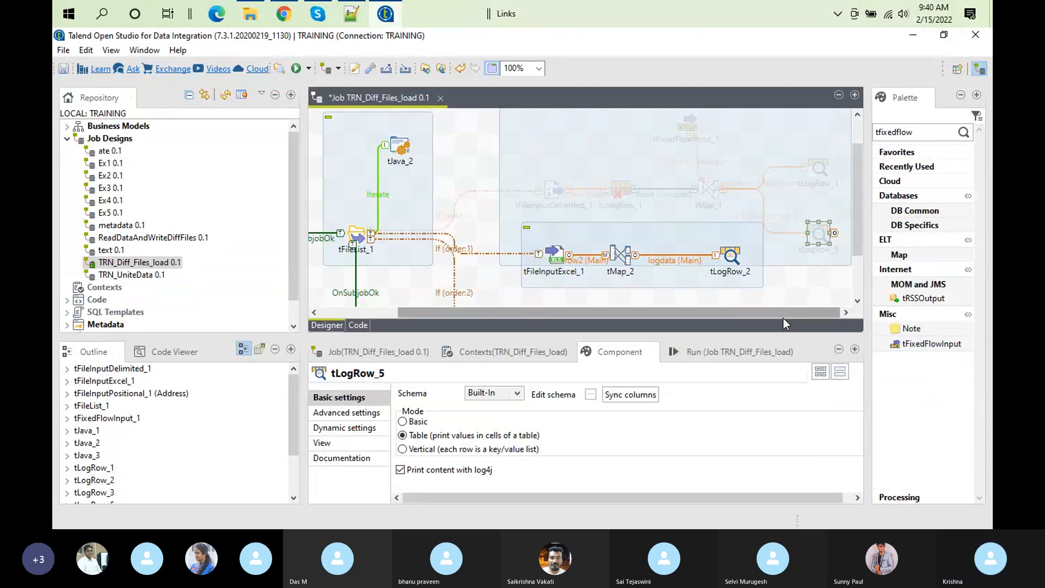
right_click(818, 219)
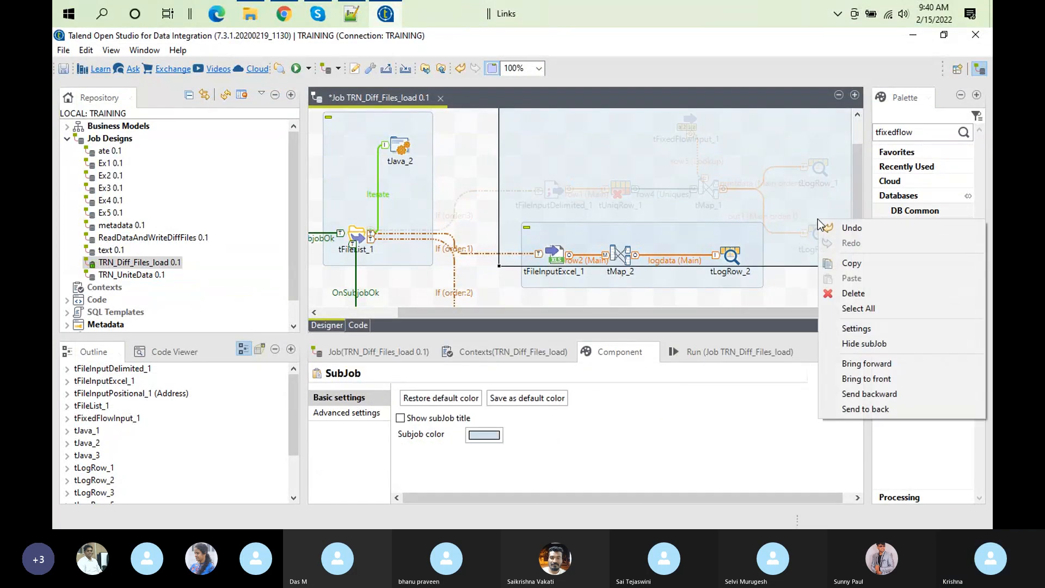
right_click(807, 234)
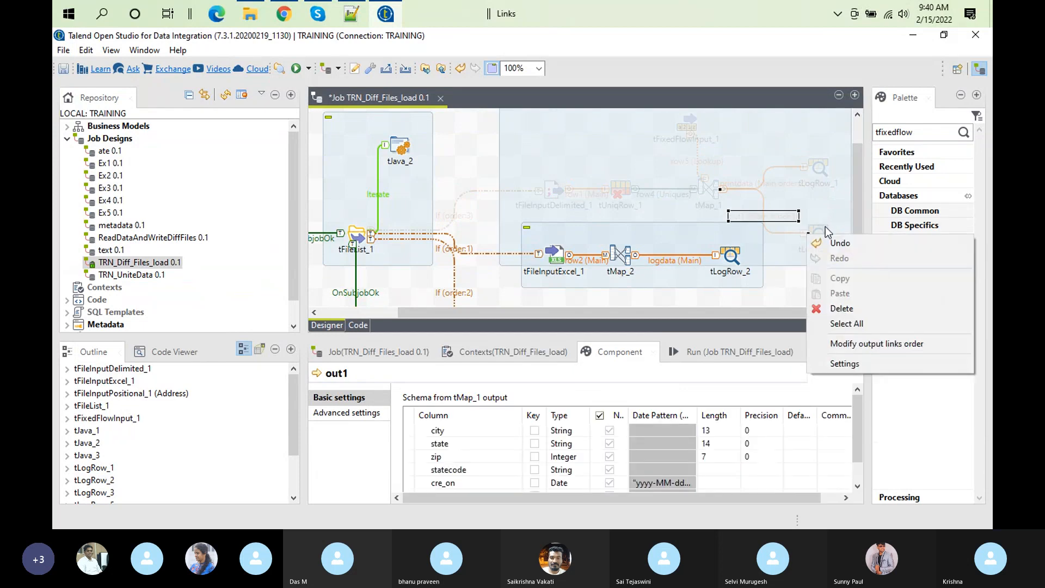
click(825, 229)
right_click(825, 229)
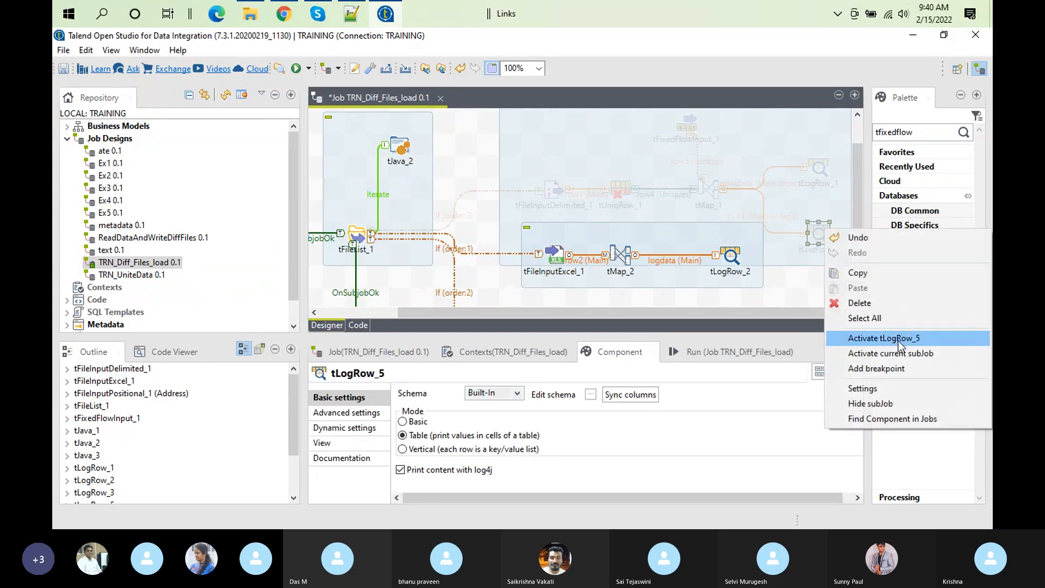
click(914, 353)
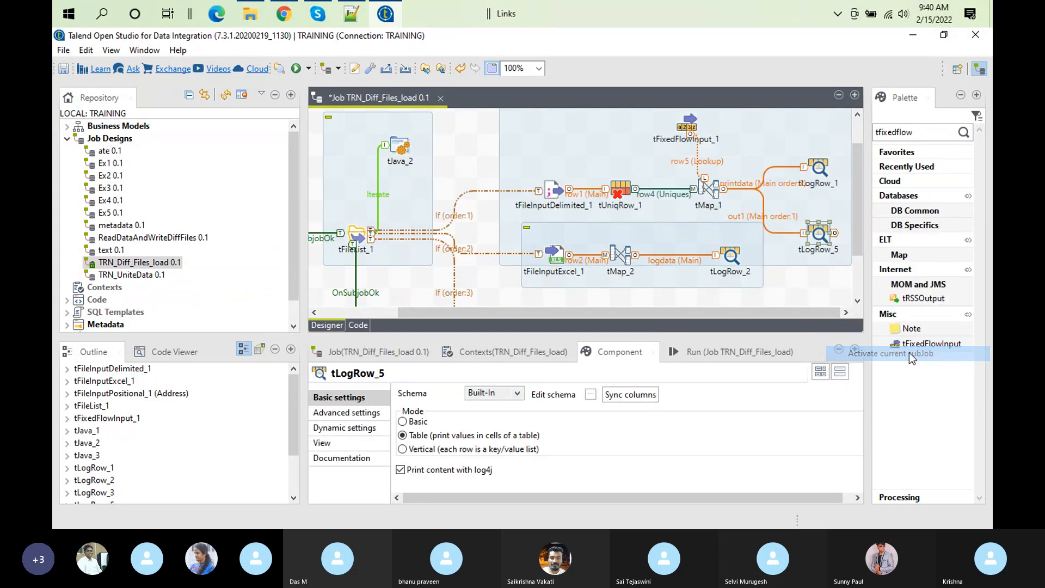
Step: Deactivate only the tLogRow_5 component and run the TRN_Diff_Files_load job
right_click(824, 234)
click(923, 381)
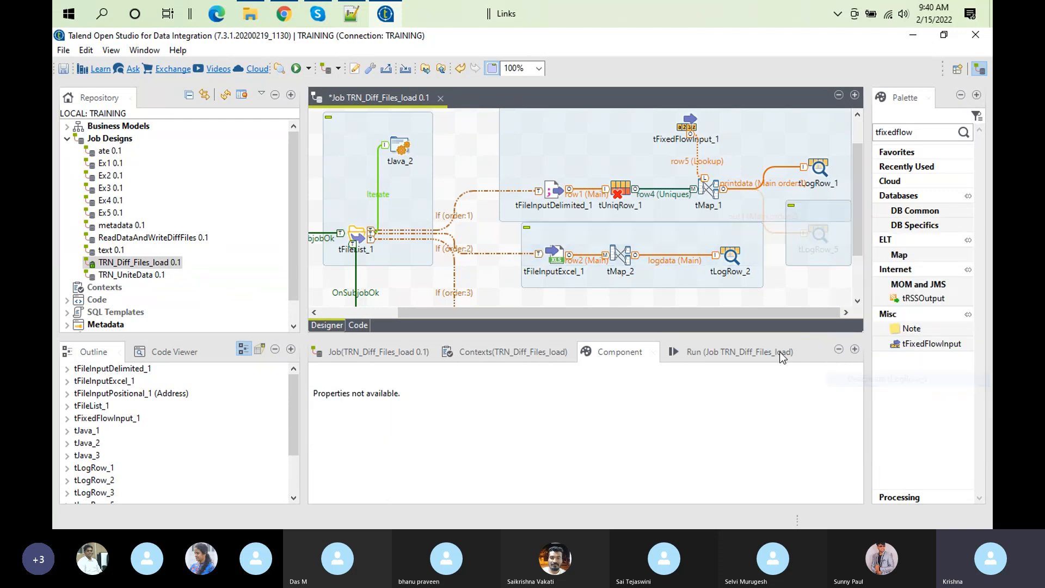
click(690, 355)
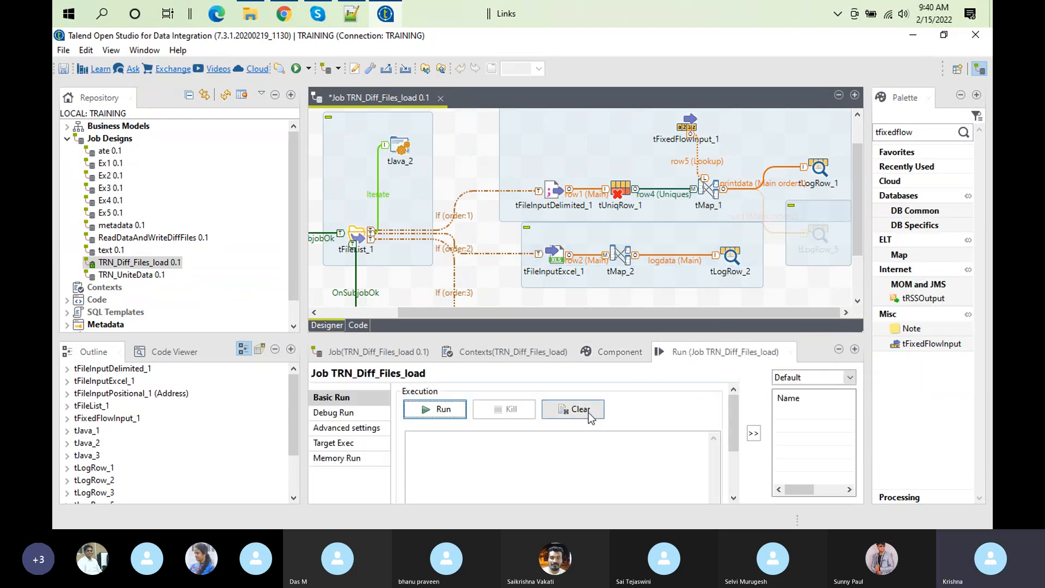
click(434, 409)
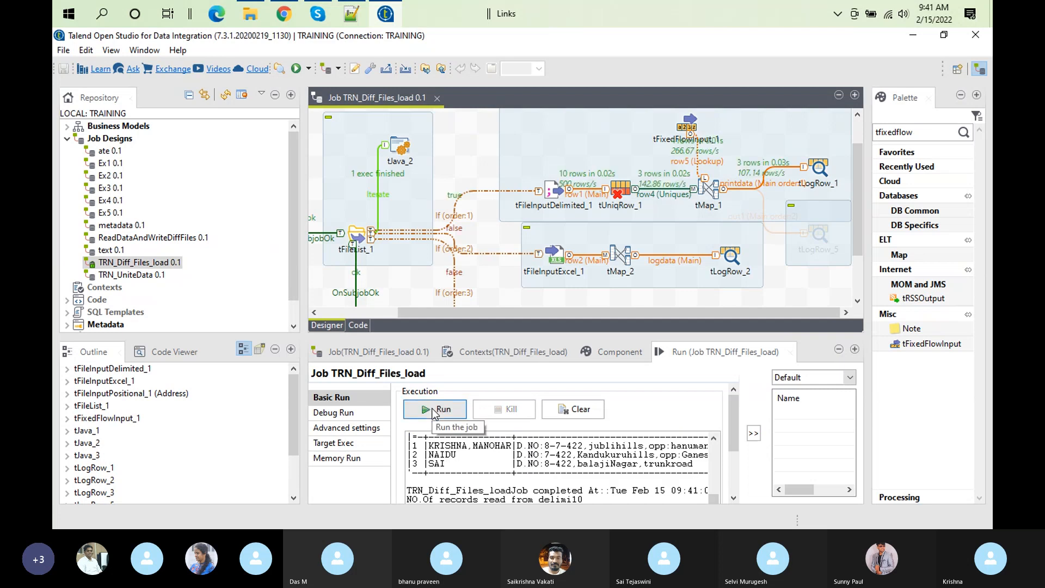
Step: Examine the tLogRow_1 table in the enlarged run output, especially the statecode column, and restore the job layout
double_click(684, 355)
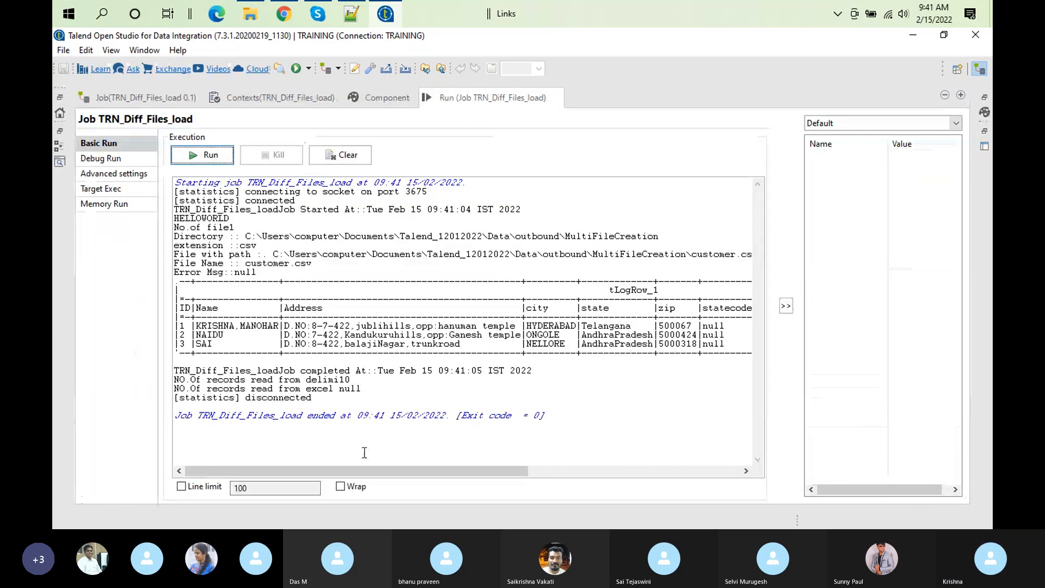
drag(308, 465, 520, 469)
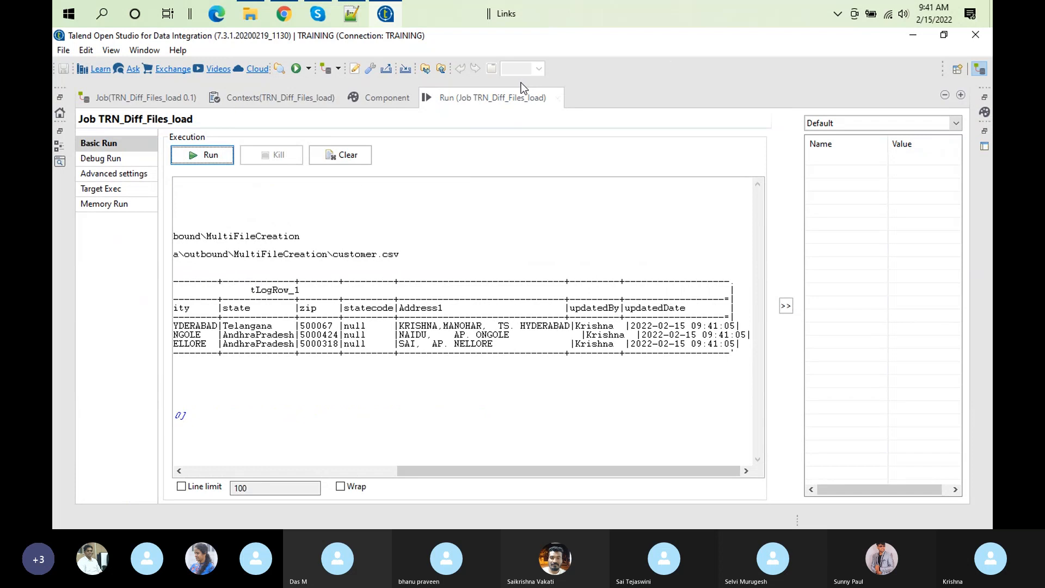
double_click(527, 103)
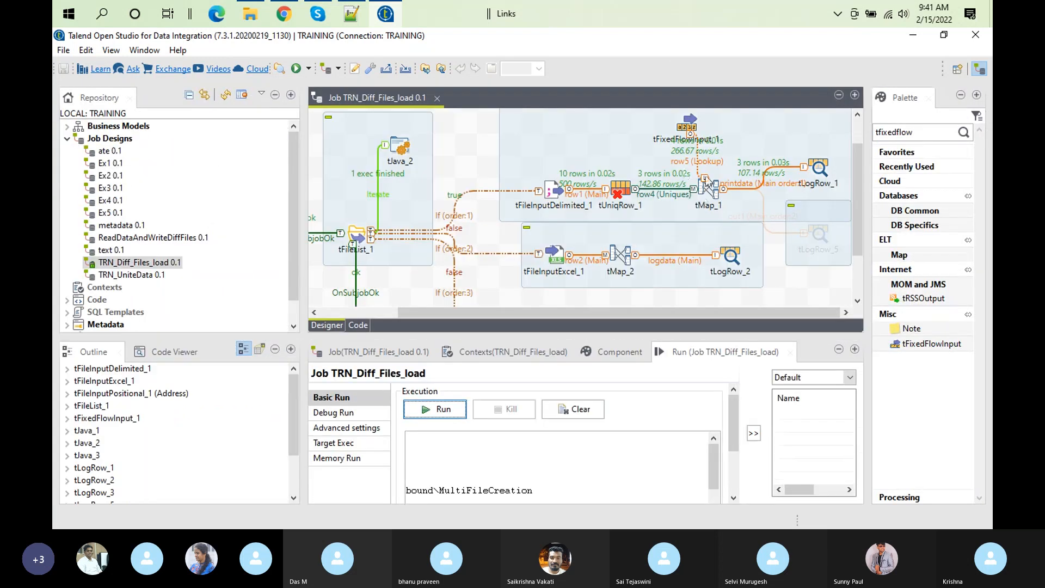
click(820, 169)
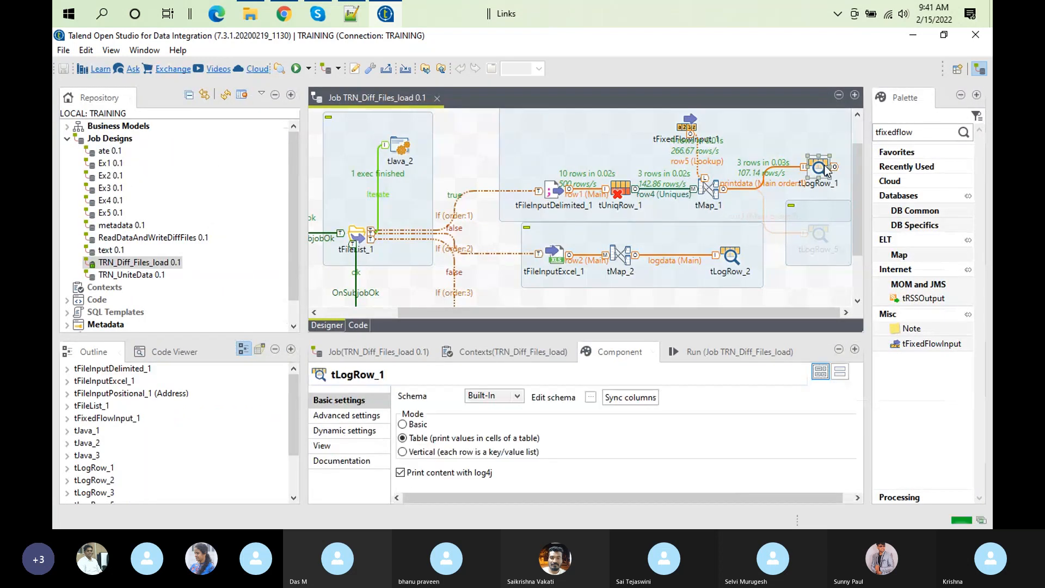
click(705, 351)
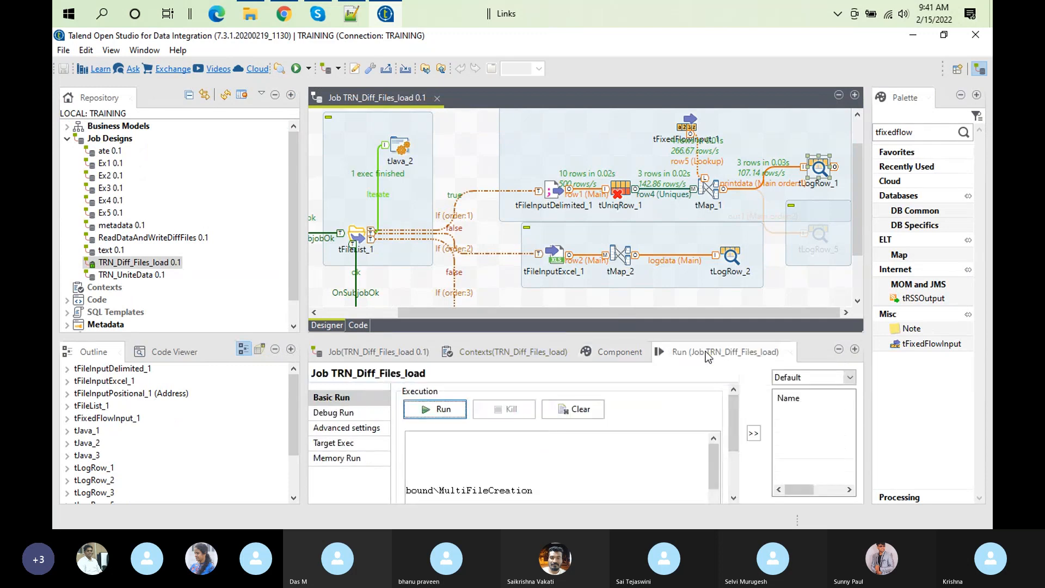
double_click(705, 351)
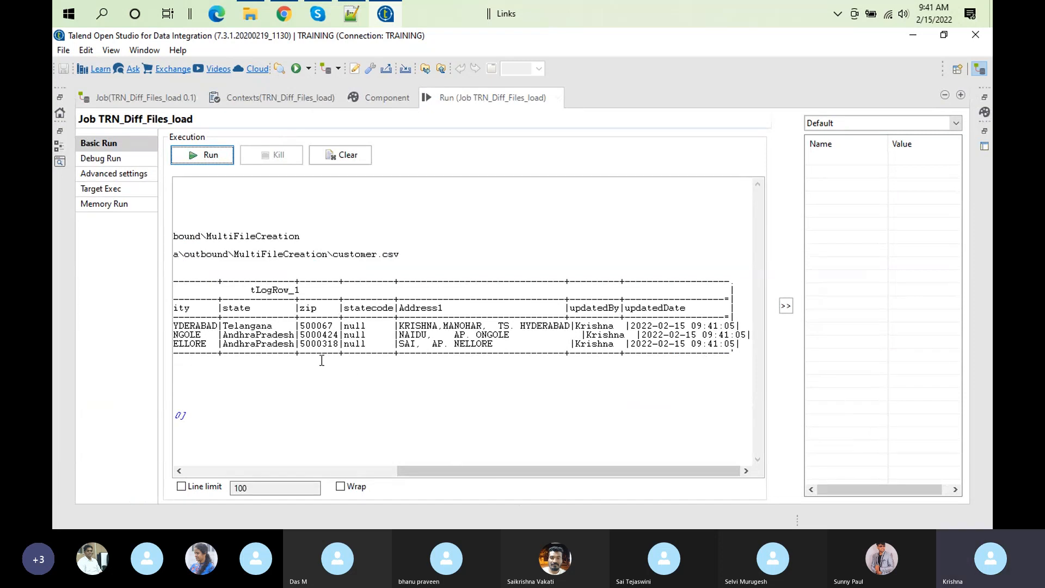
double_click(489, 105)
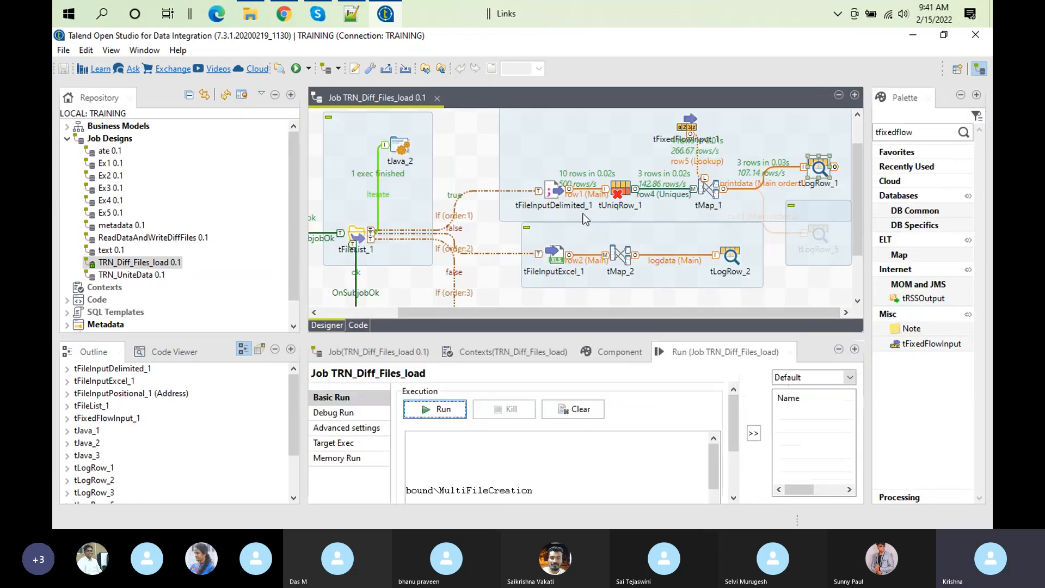
Step: Check in the tMap_1 mapping that row4 state is linked to row5's stateName key, and accept the mapping
double_click(704, 190)
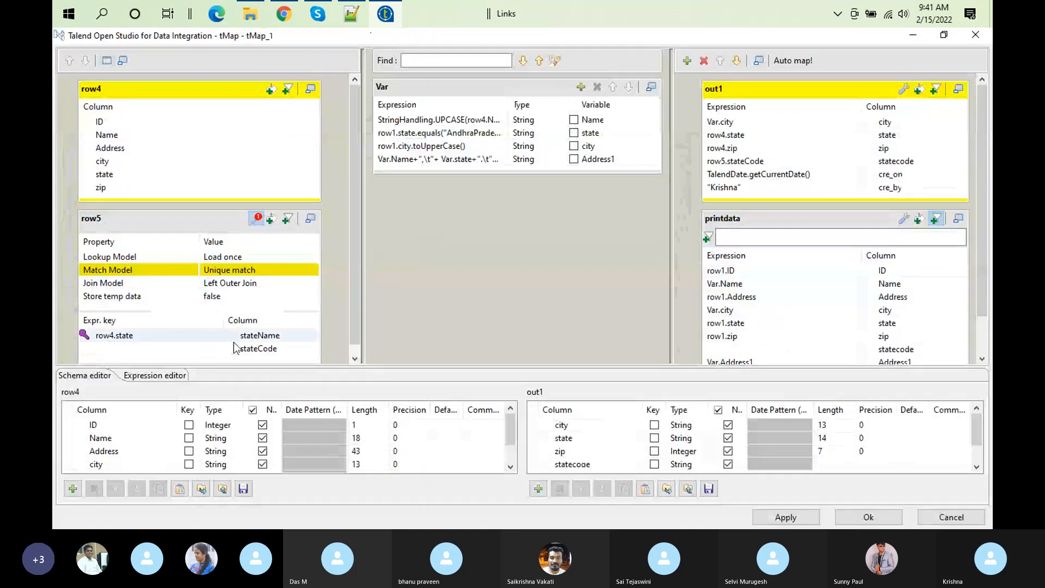
click(240, 344)
click(269, 331)
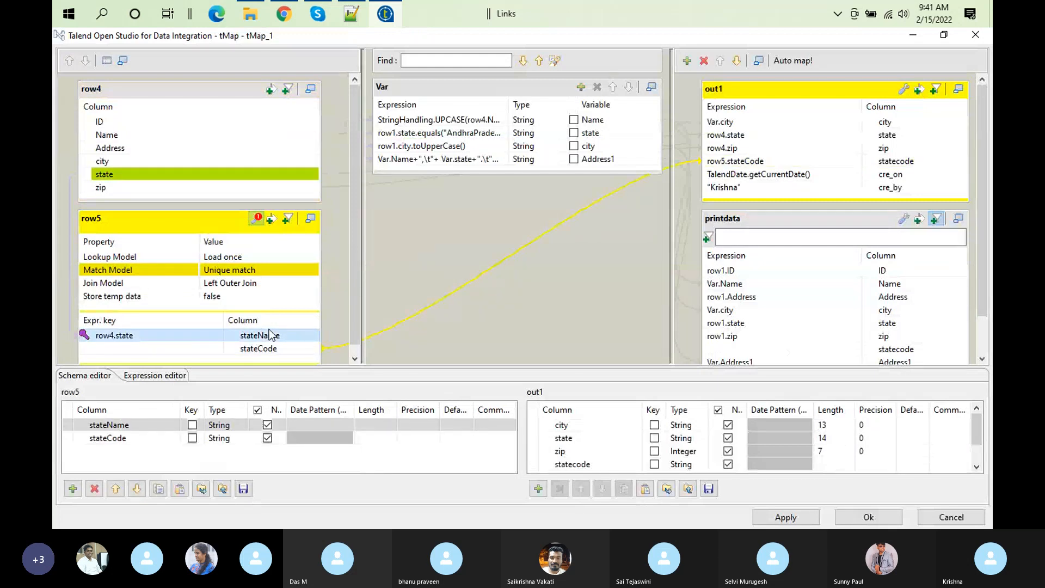
click(867, 517)
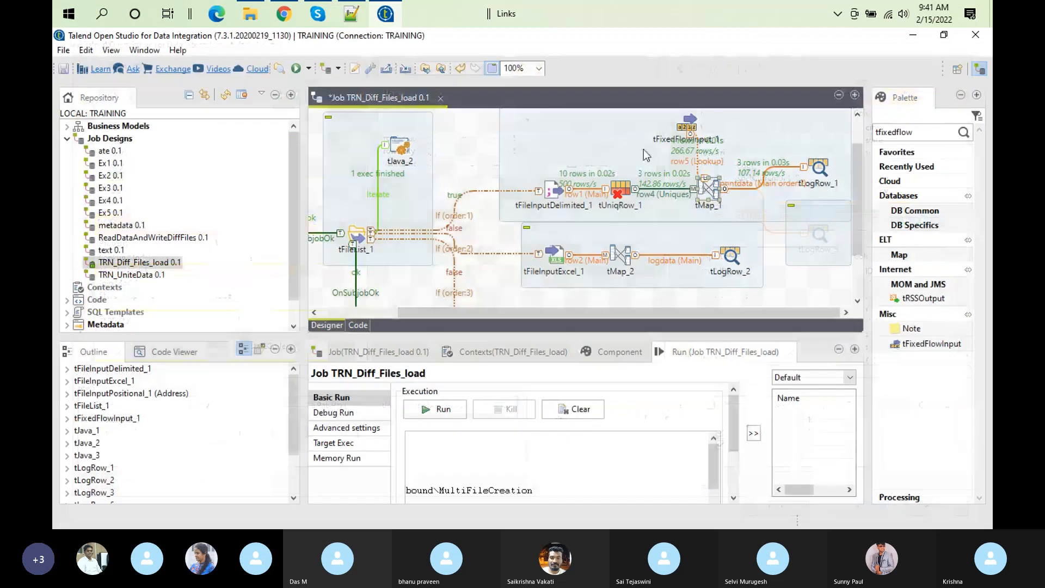
Step: Review the stateName and stateCode rows in the enlarged inline table of tFixedFlowInput_1 and restore the job layout
double_click(687, 122)
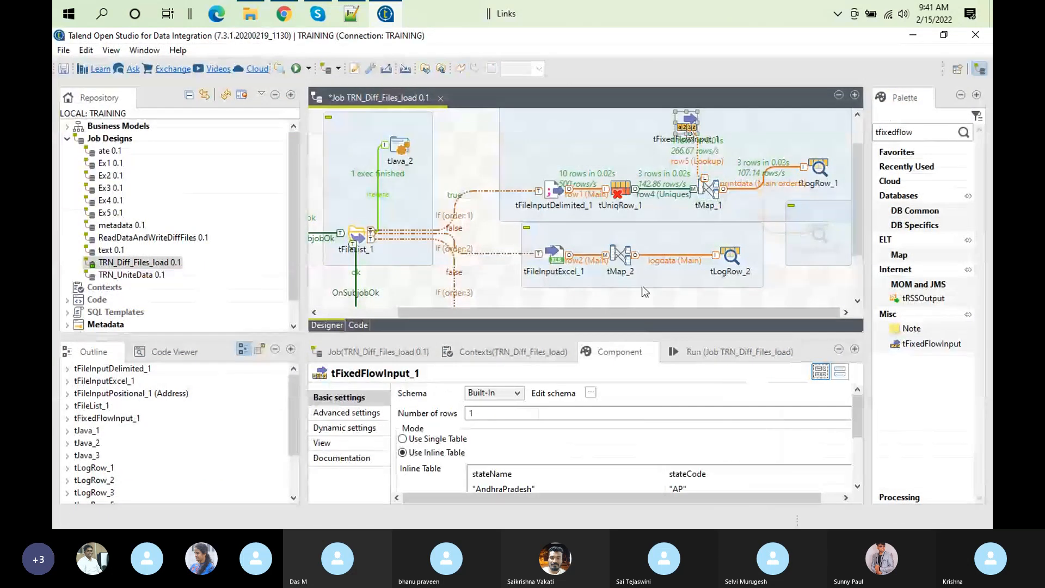
double_click(604, 348)
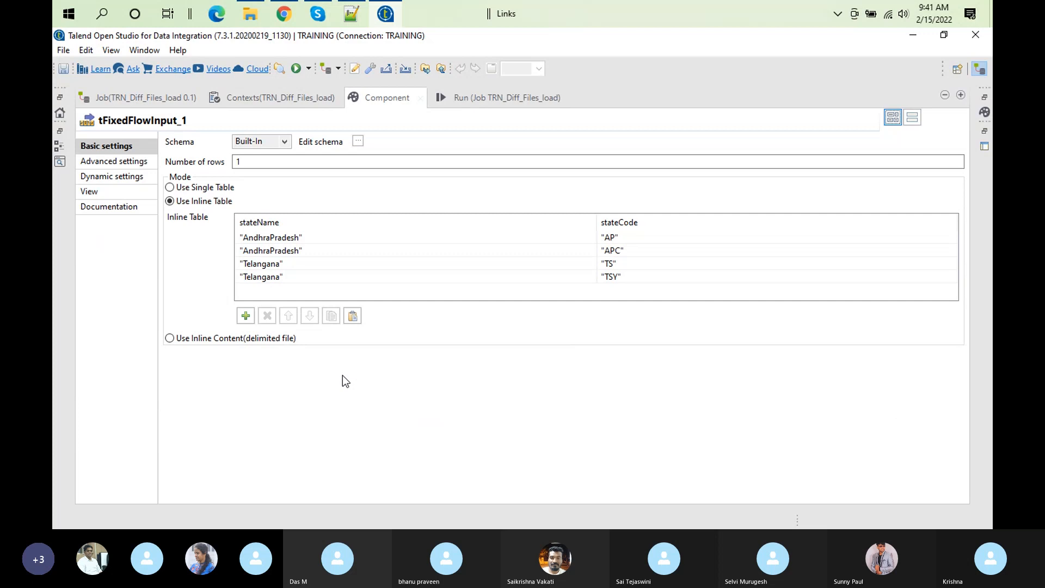
click(340, 277)
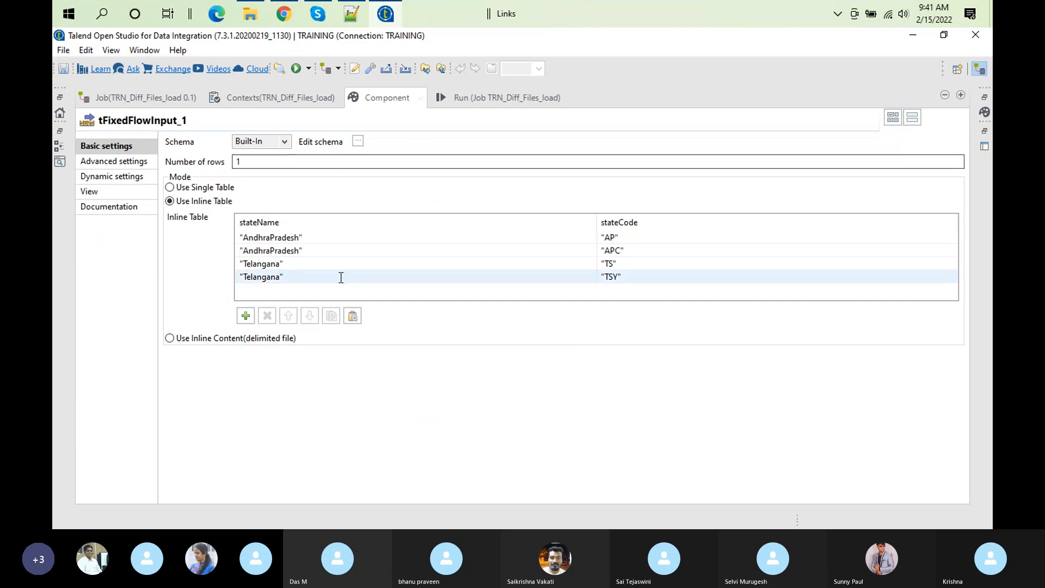
click(323, 278)
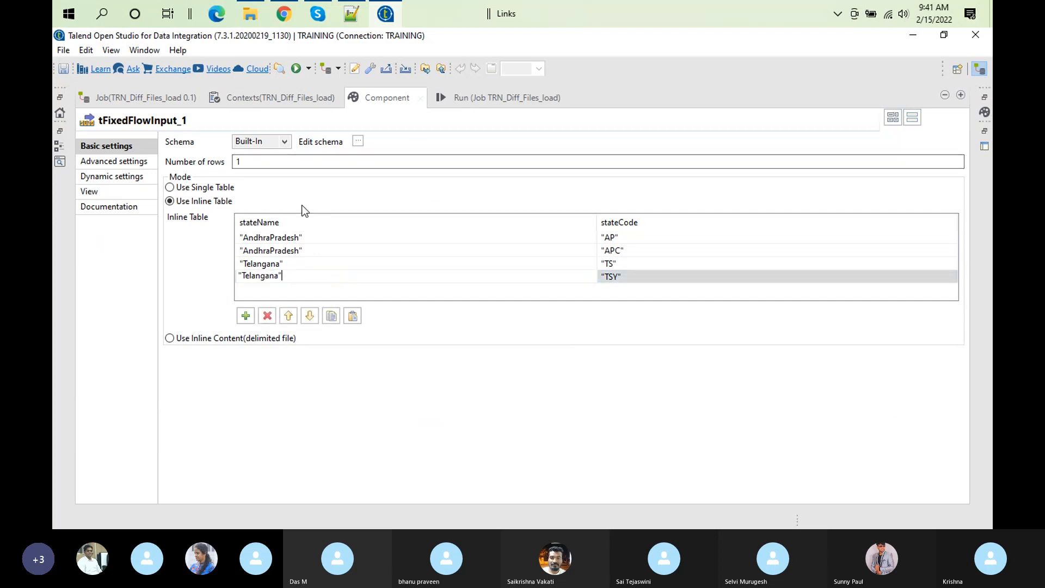
double_click(394, 107)
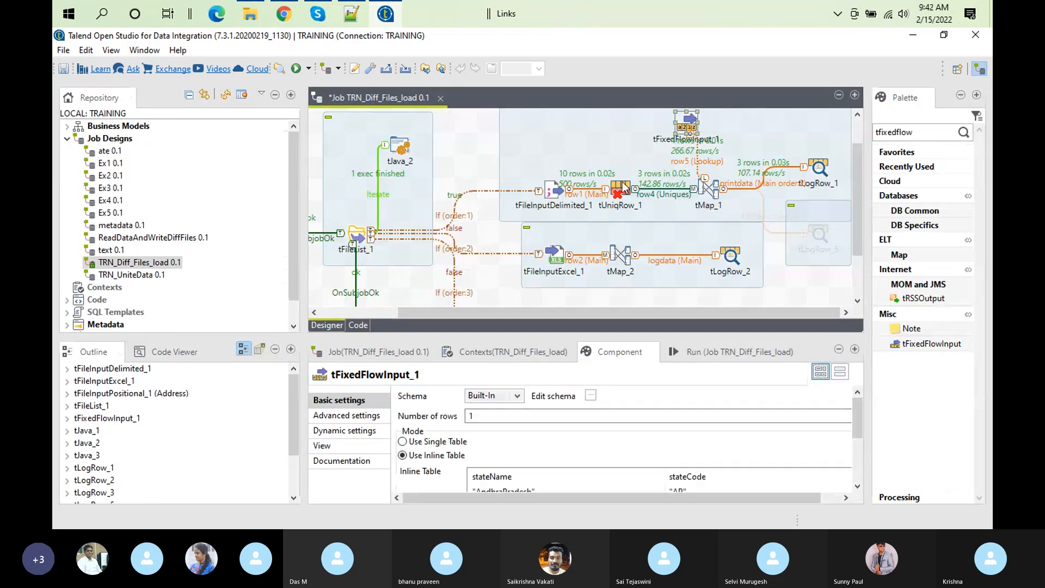
Step: Inspect the unique key settings of tUniqRow_1 and the row5 state join in tMap_1, accepting the mapping
click(622, 191)
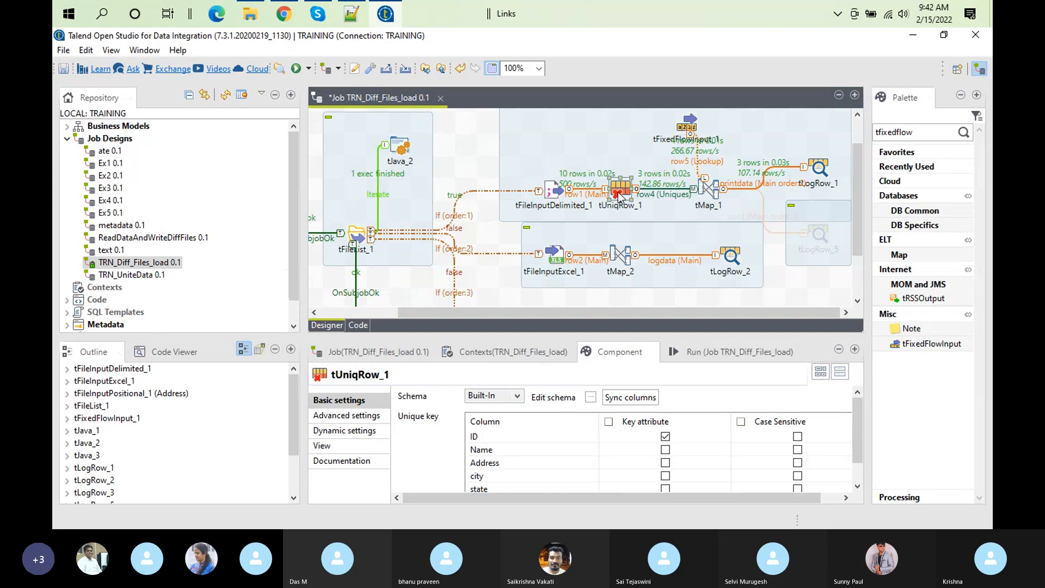
click(712, 185)
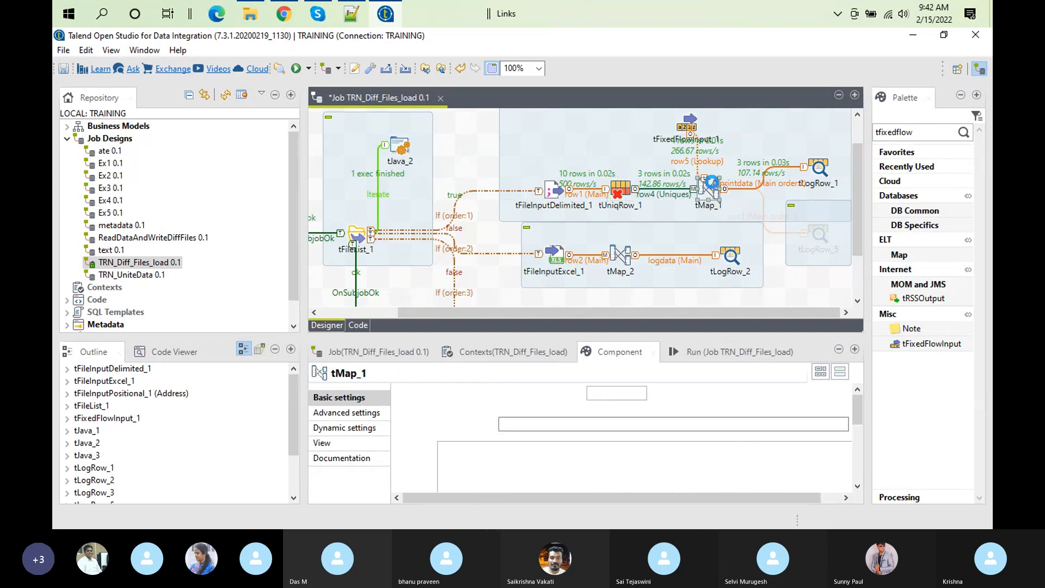
double_click(711, 185)
click(713, 186)
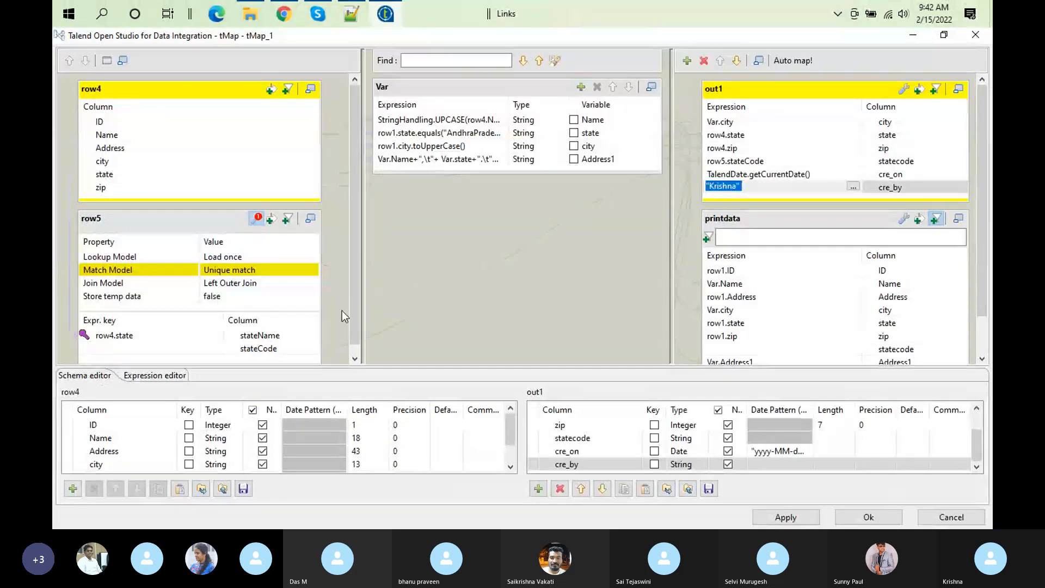
click(241, 335)
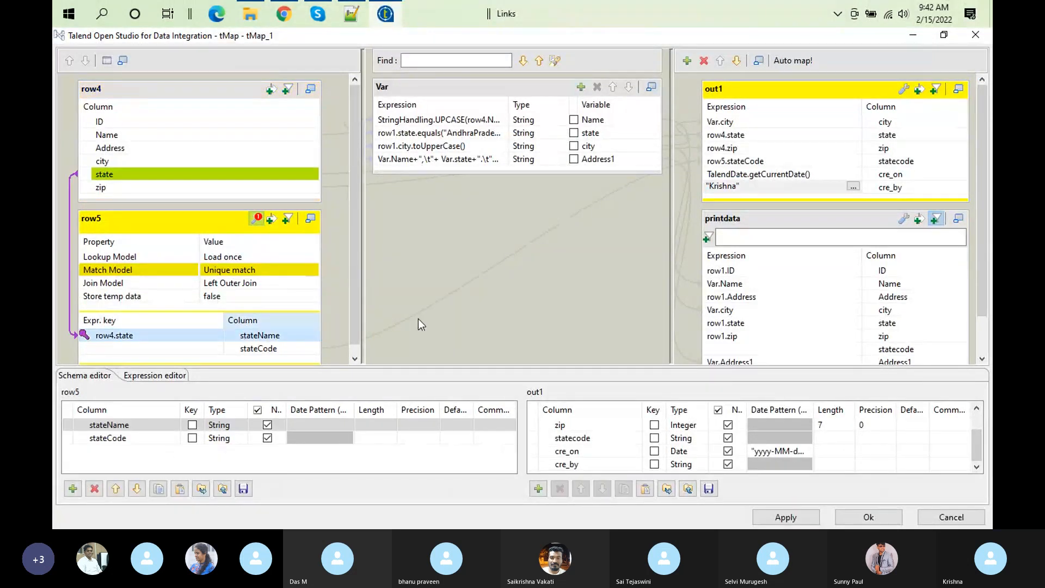
click(868, 518)
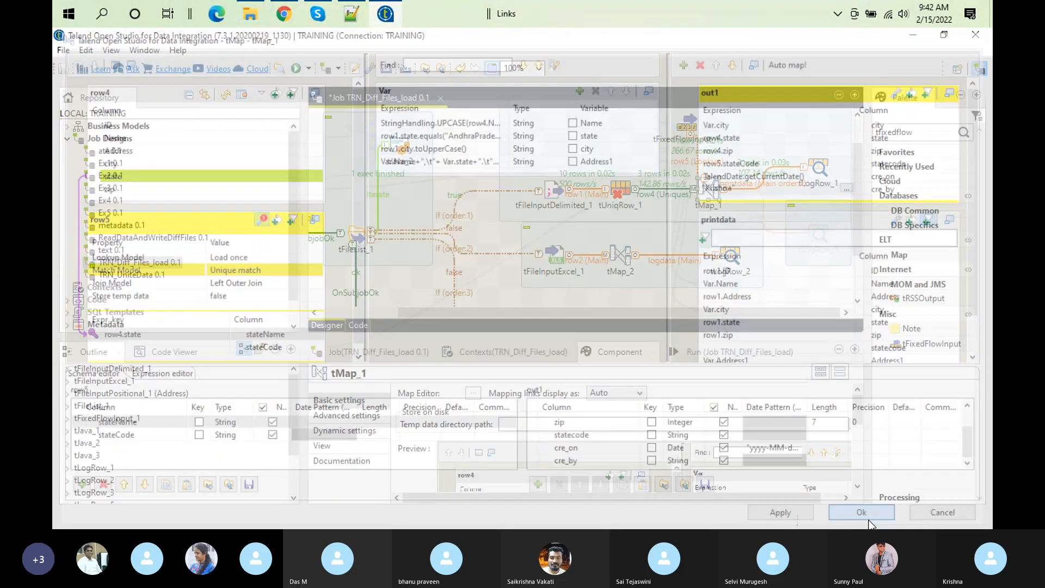
Step: Move tFixedFlowInput_1 slightly higher above tMap_1 and show its inline table of state names and codes enlarged
drag(688, 129, 680, 96)
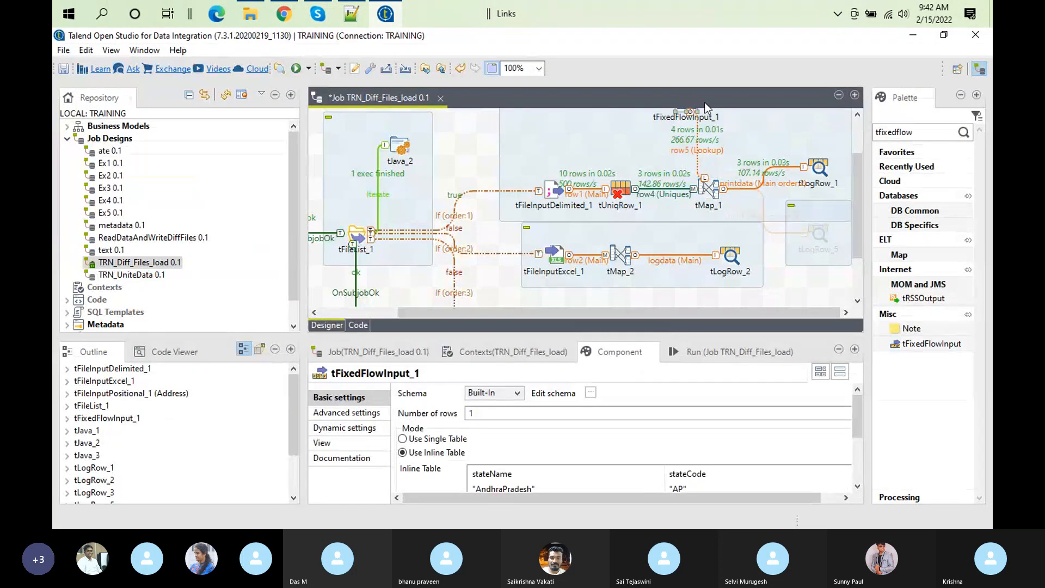
drag(857, 223, 856, 204)
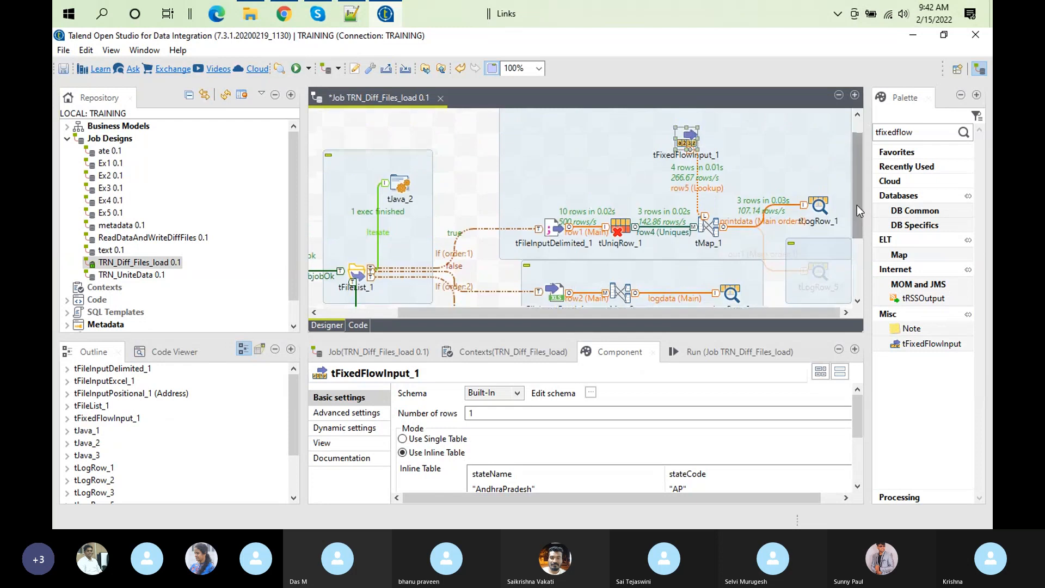
double_click(685, 133)
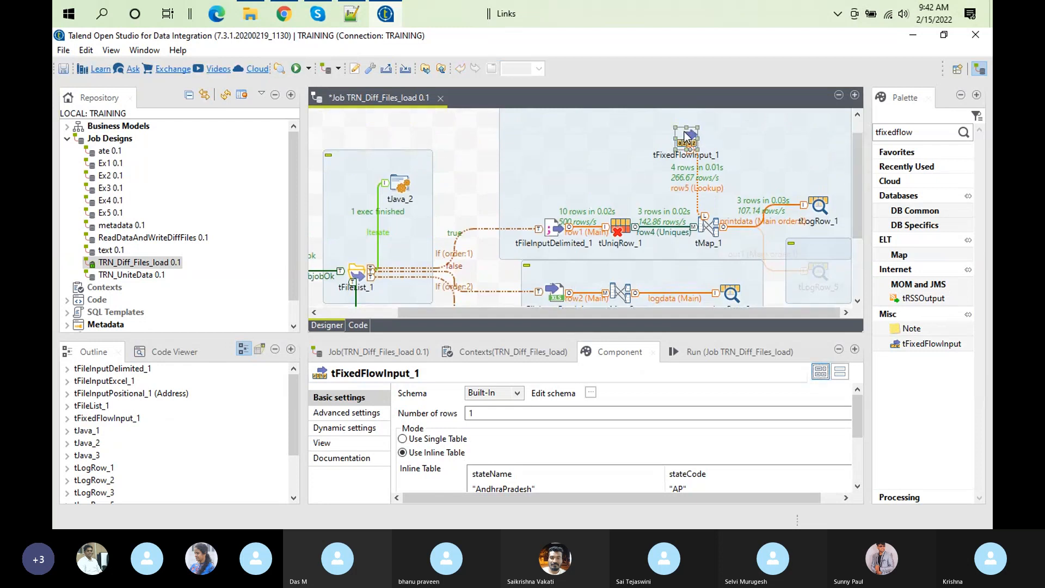
double_click(619, 352)
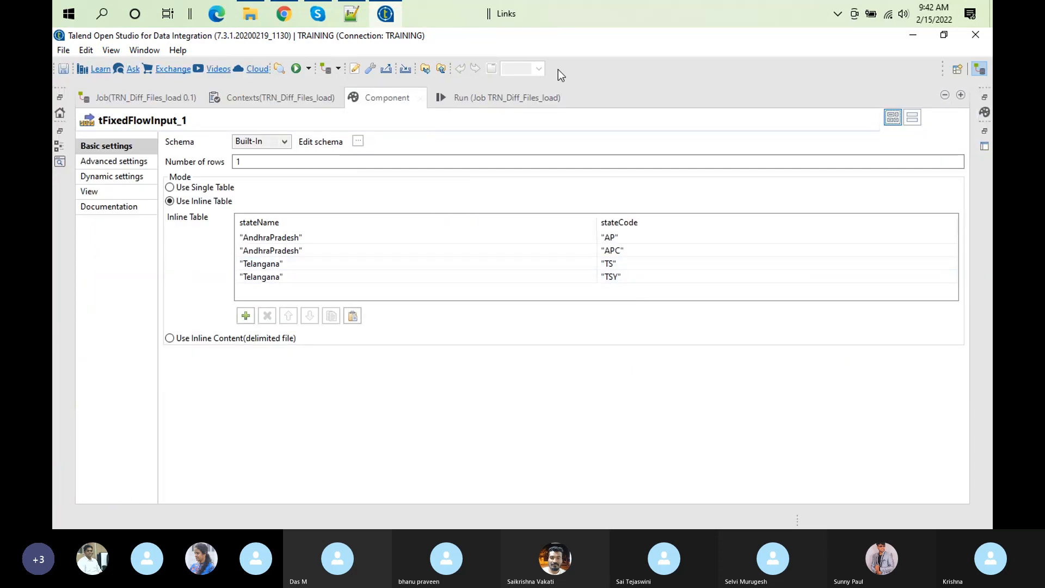
Step: Restore the job layout, check tMap_1's row5.stateCode output and the row4 state join to stateName, and accept the mapping
double_click(532, 99)
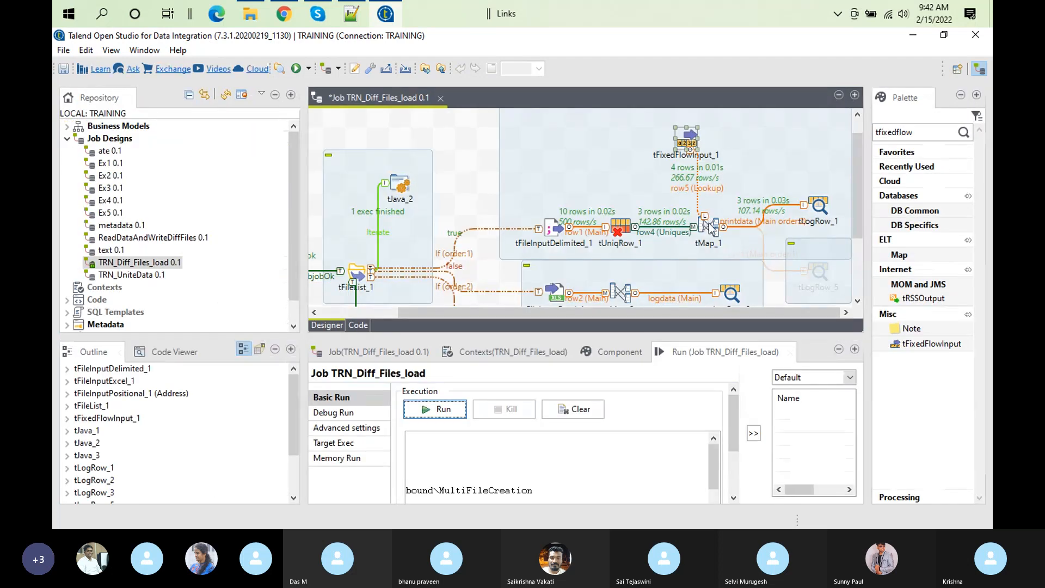
double_click(708, 226)
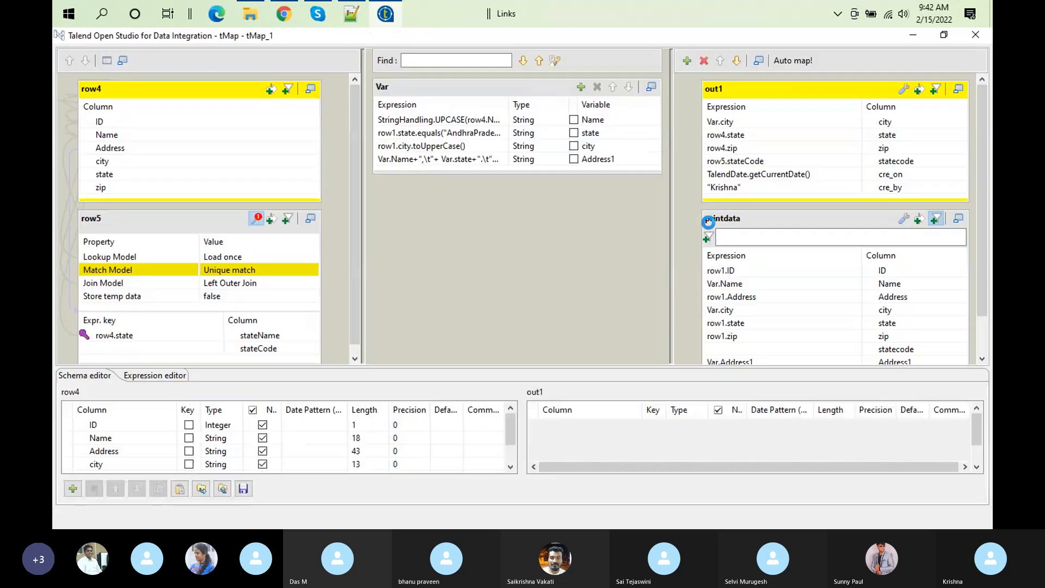
click(759, 160)
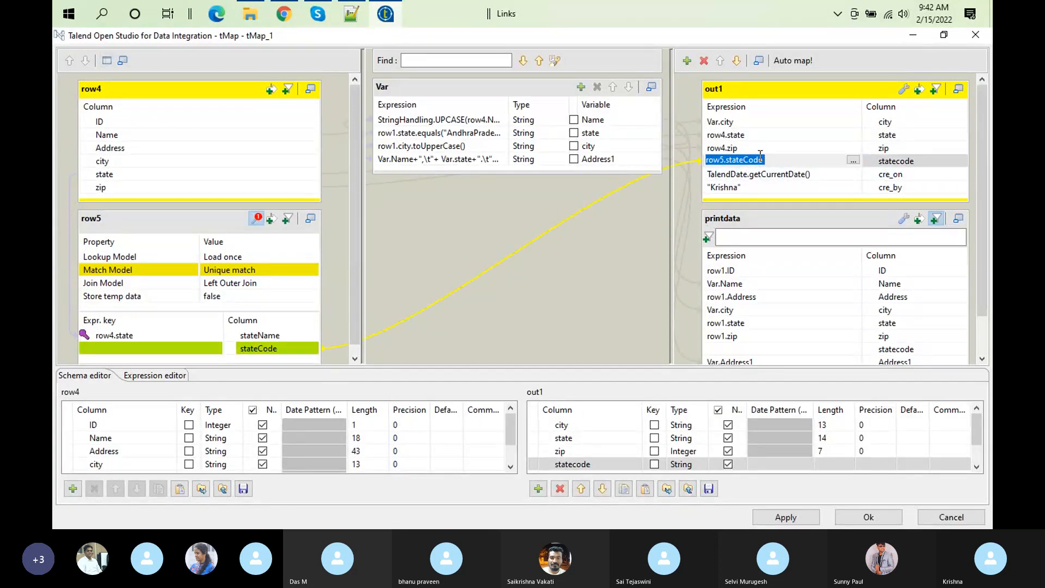
click(251, 322)
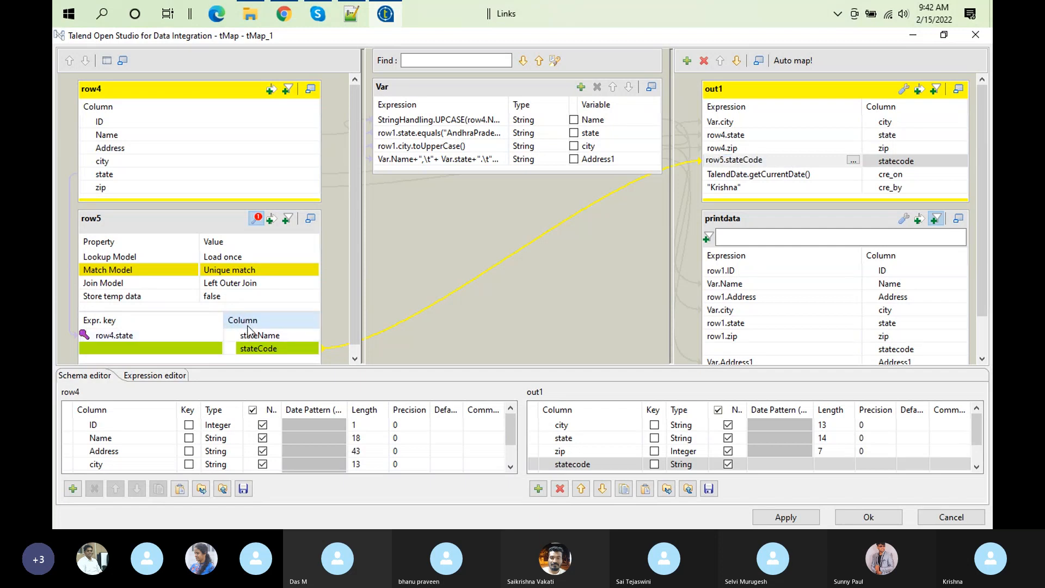
click(111, 173)
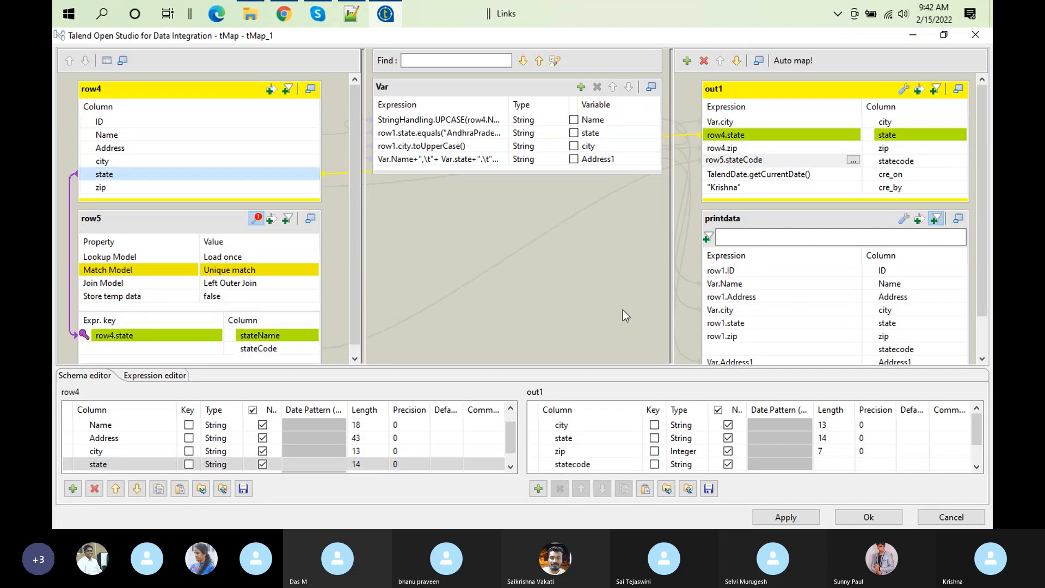
click(854, 519)
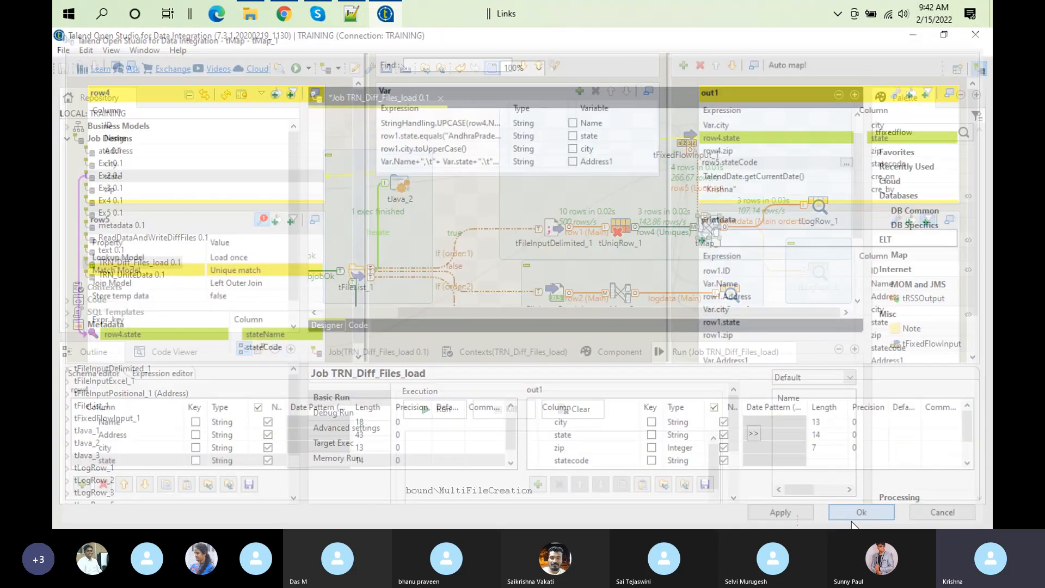
Step: Delete the row4 (Uniques) link from tUniqRow_1 and reconnect row1 from tFileInputDelimited_1 directly to tMap_1
click(646, 228)
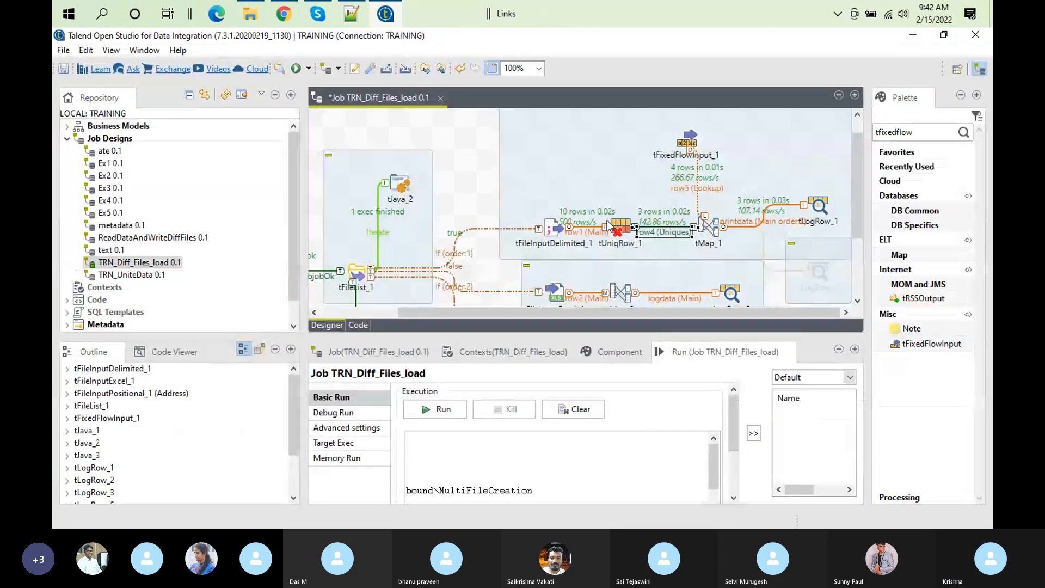
double_click(622, 227)
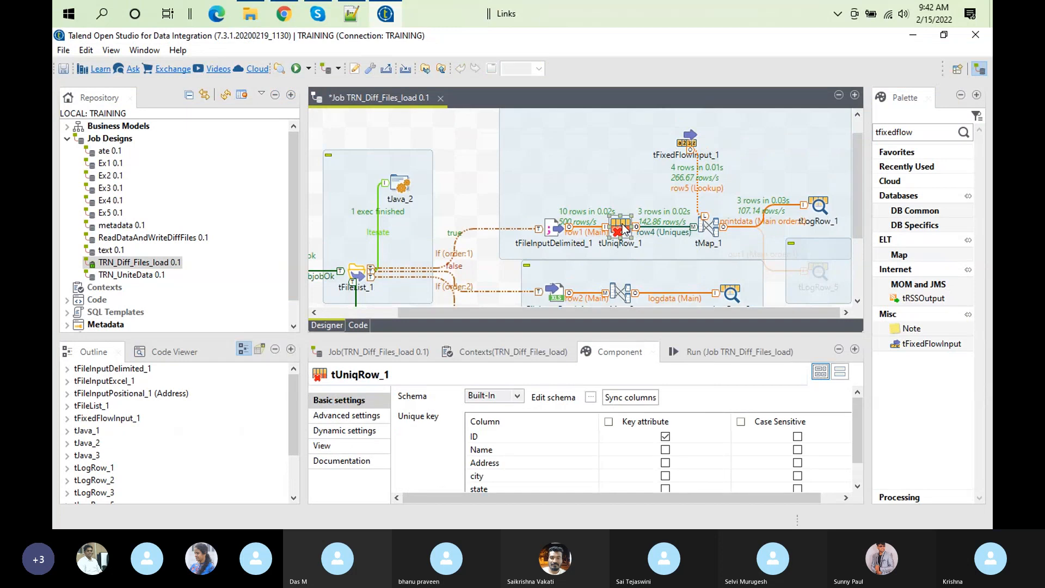
drag(621, 227, 621, 162)
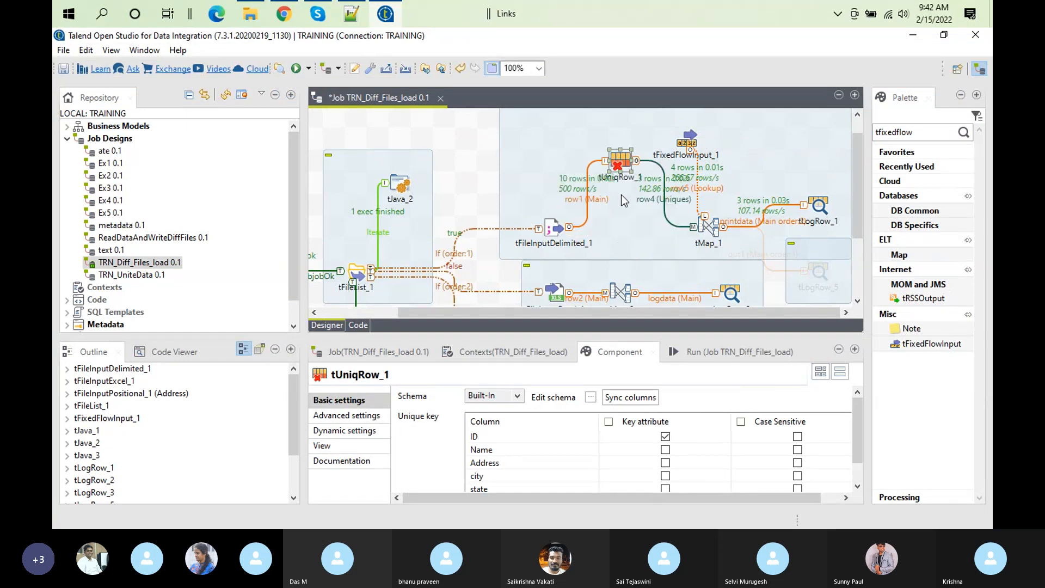
click(667, 204)
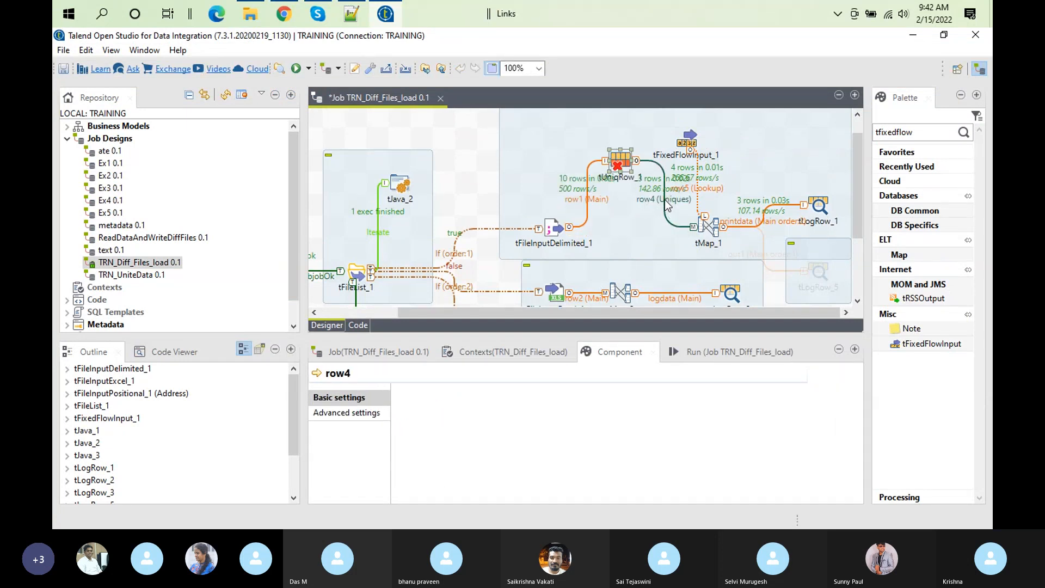
key(Delete)
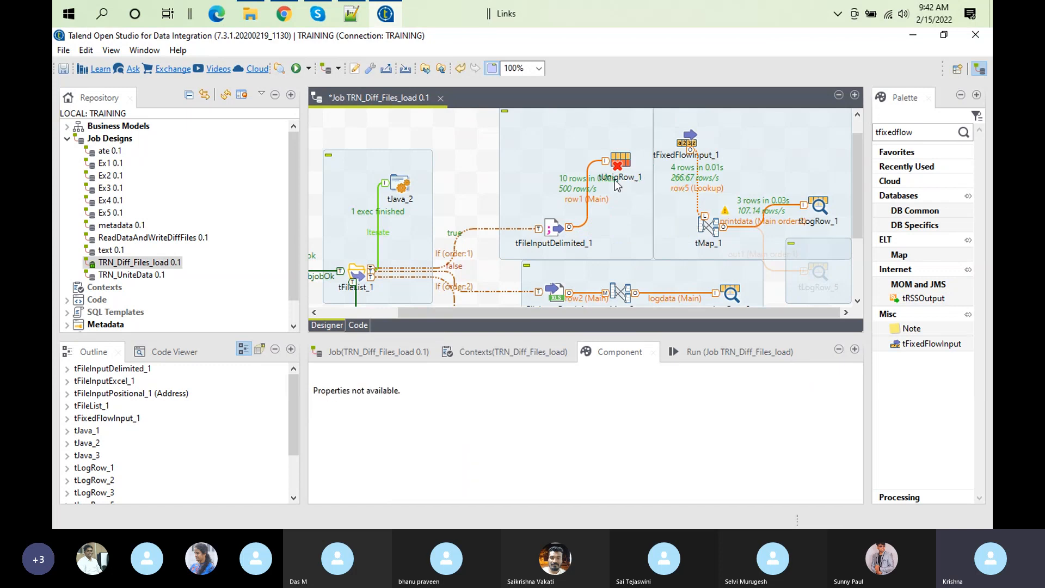
click(605, 162)
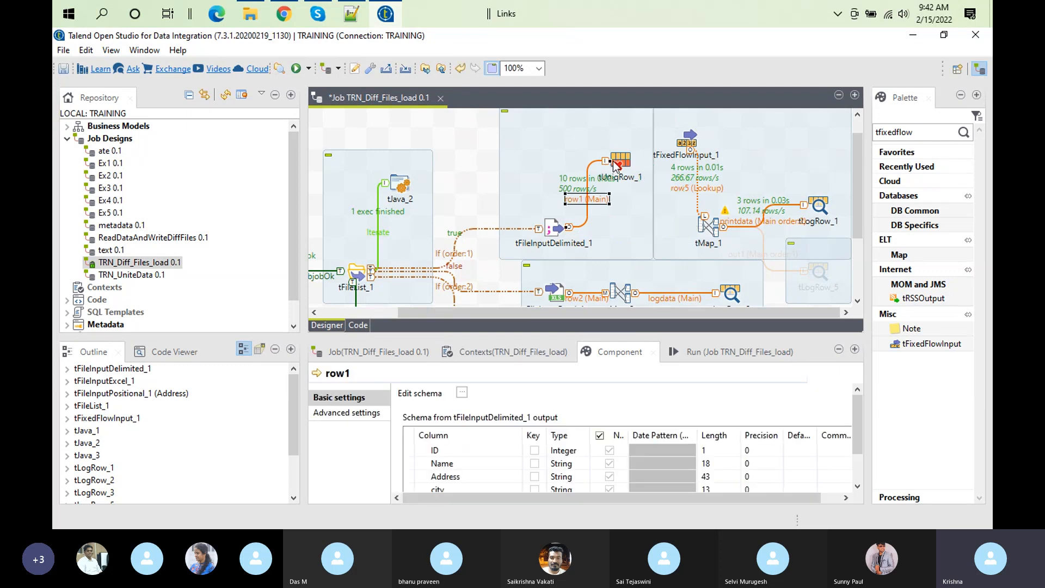
drag(610, 161, 702, 225)
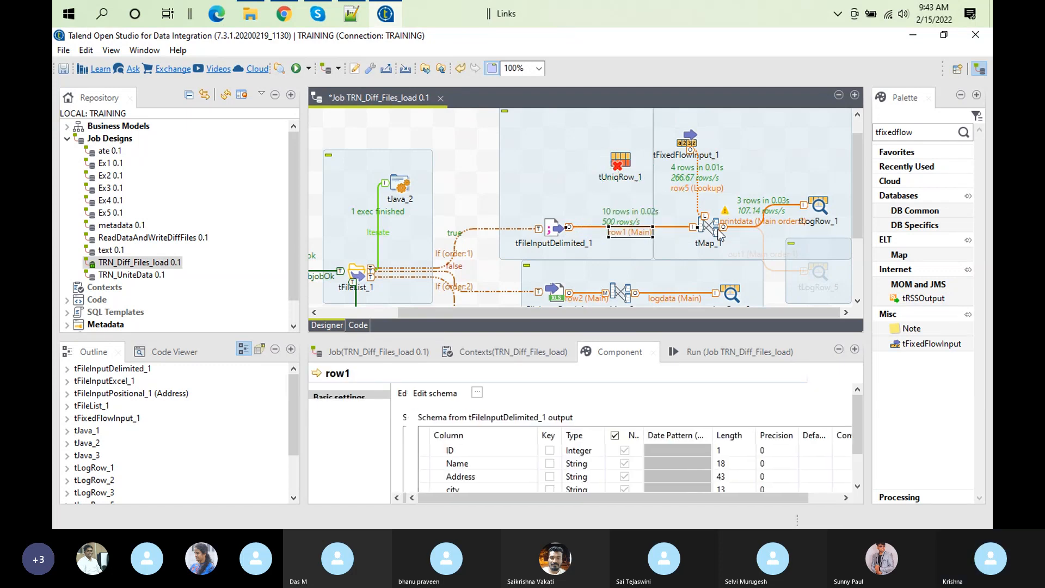
Step: Move tUniqRow_1 out of the delimited file subjob to above tJava_2 and deactivate it
click(615, 175)
drag(620, 172, 391, 116)
right_click(390, 116)
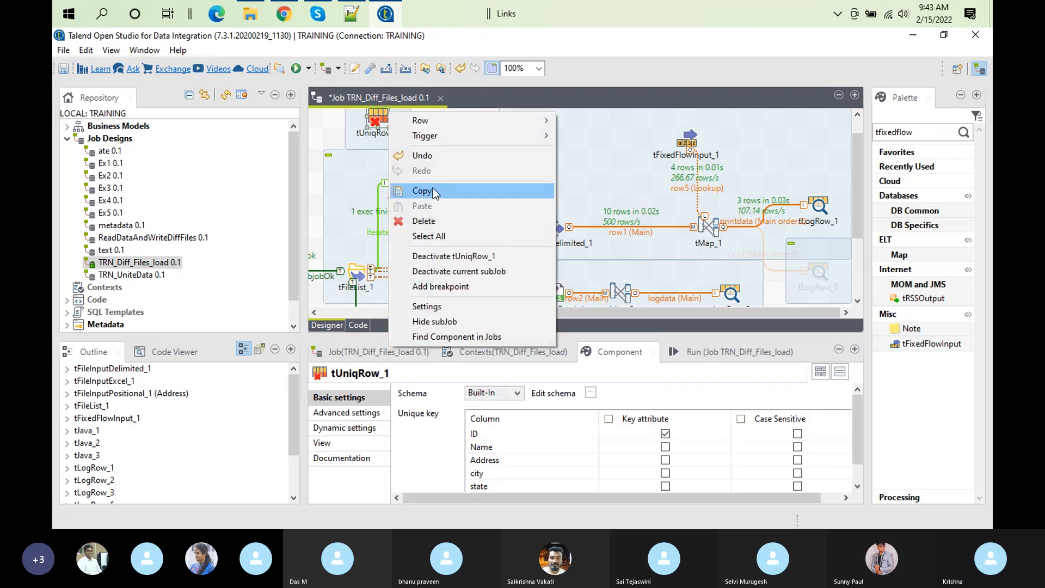
click(469, 256)
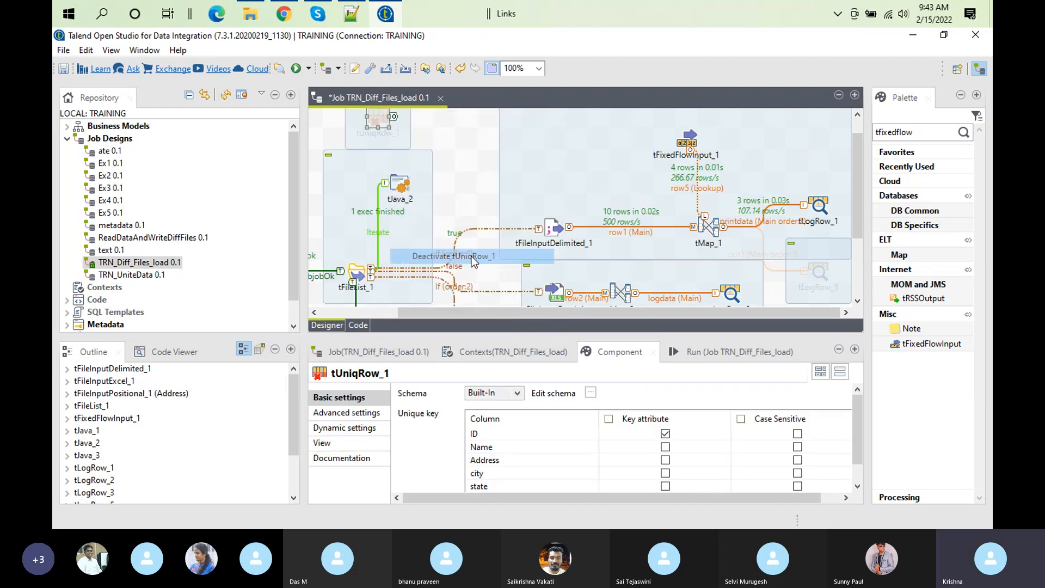
Step: Set the join key expression for row5's stateName in tMap_1 to row1.state
click(715, 224)
double_click(715, 224)
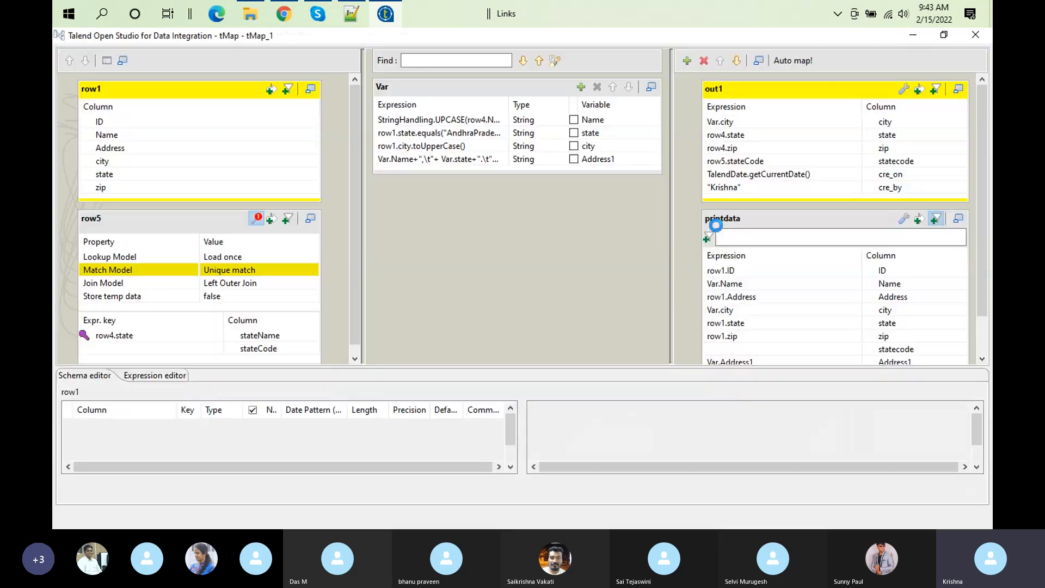
click(249, 337)
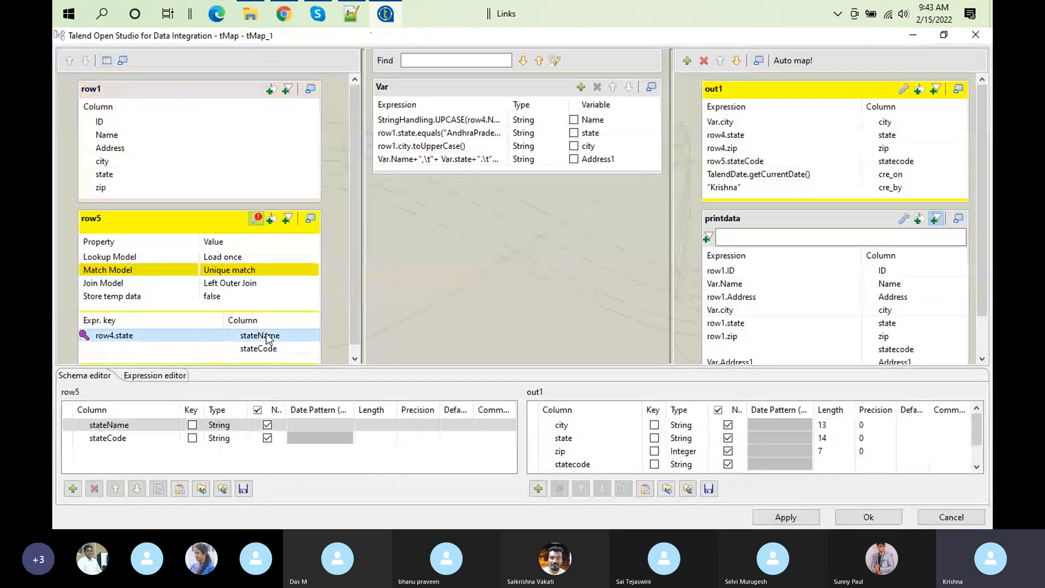
click(115, 335)
click(110, 333)
key(BackSpace)
text(1)
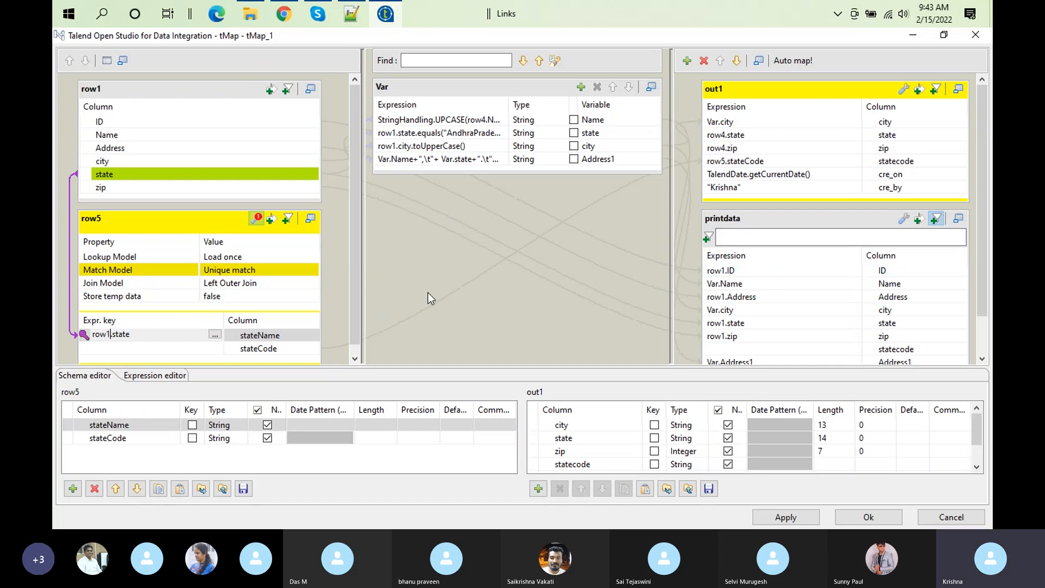
Step: Map printdata's statecode column to row5.stateCode, reusing out1's expression, and accept the mapping
click(789, 158)
key(ctrl+c)
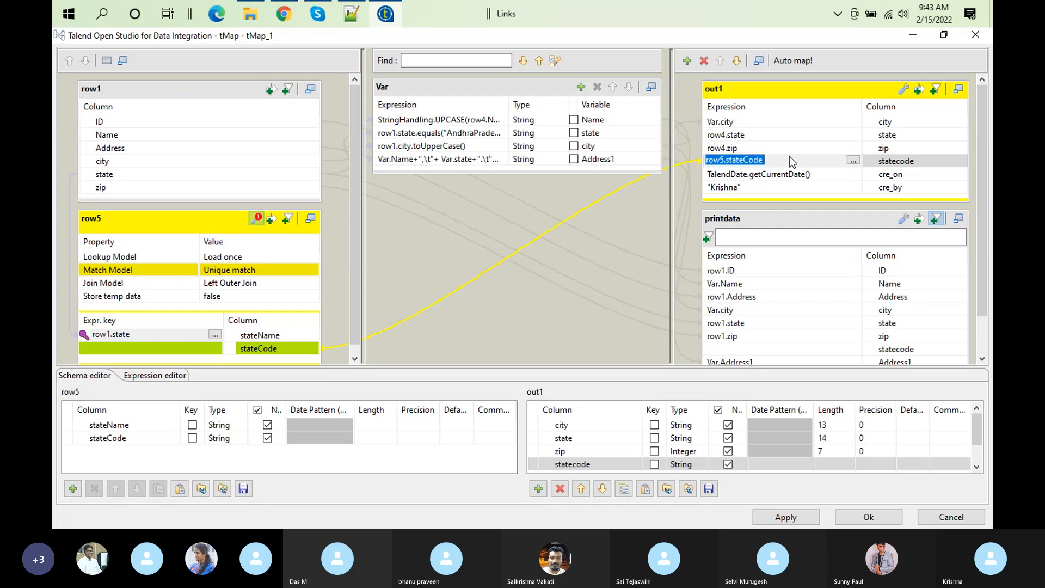
click(742, 349)
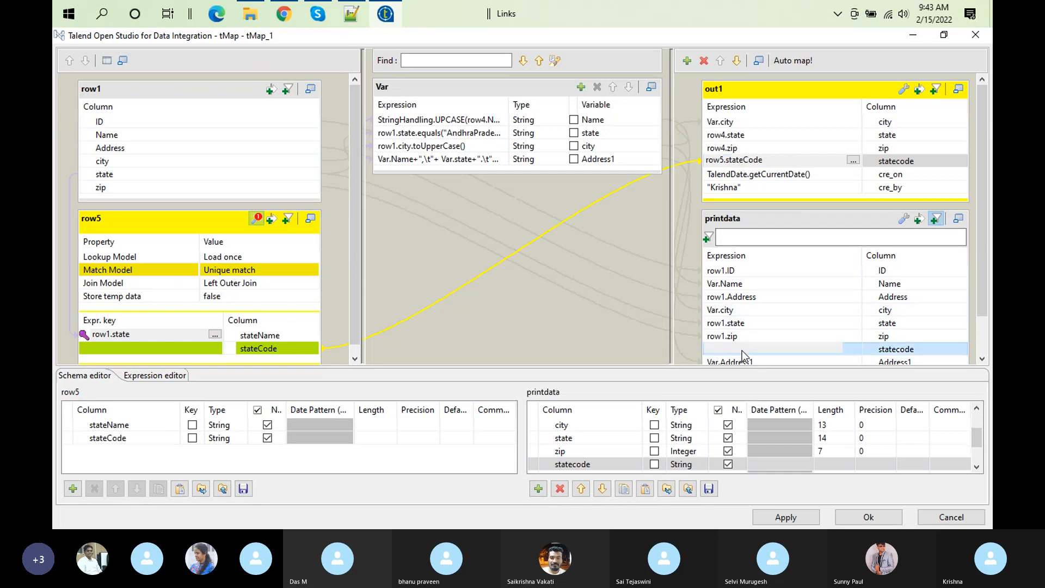
key(ctrl+v)
click(870, 517)
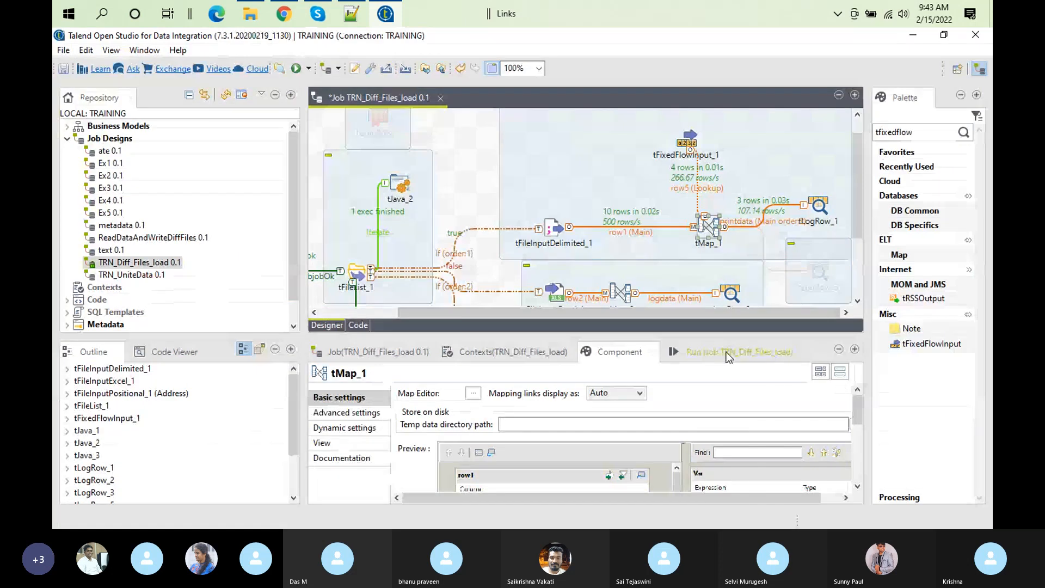
Step: Clear the execution log and run TRN_Diff_Files_load, dismissing any message the run raises
click(728, 353)
click(578, 409)
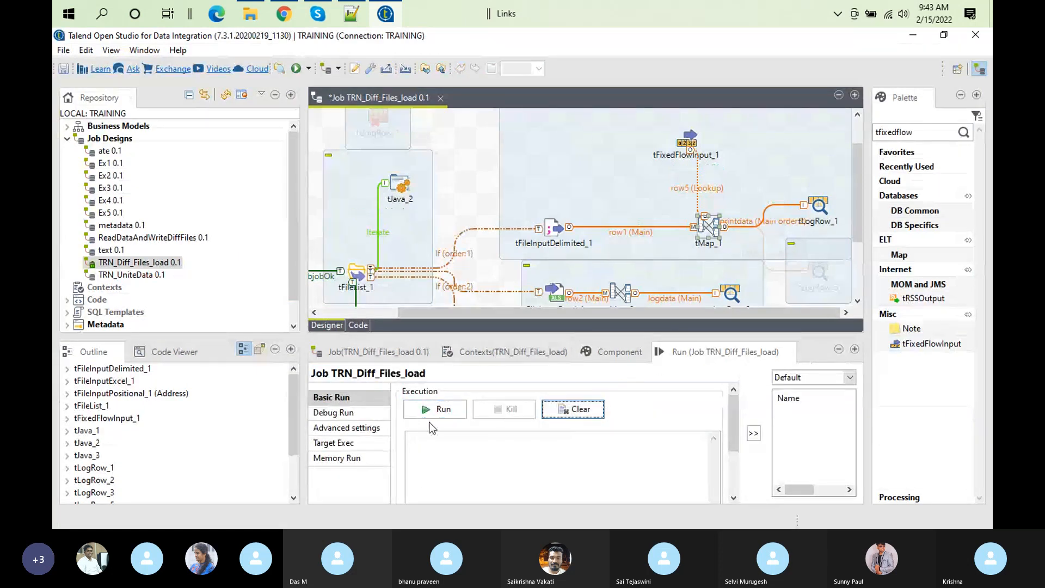
click(425, 410)
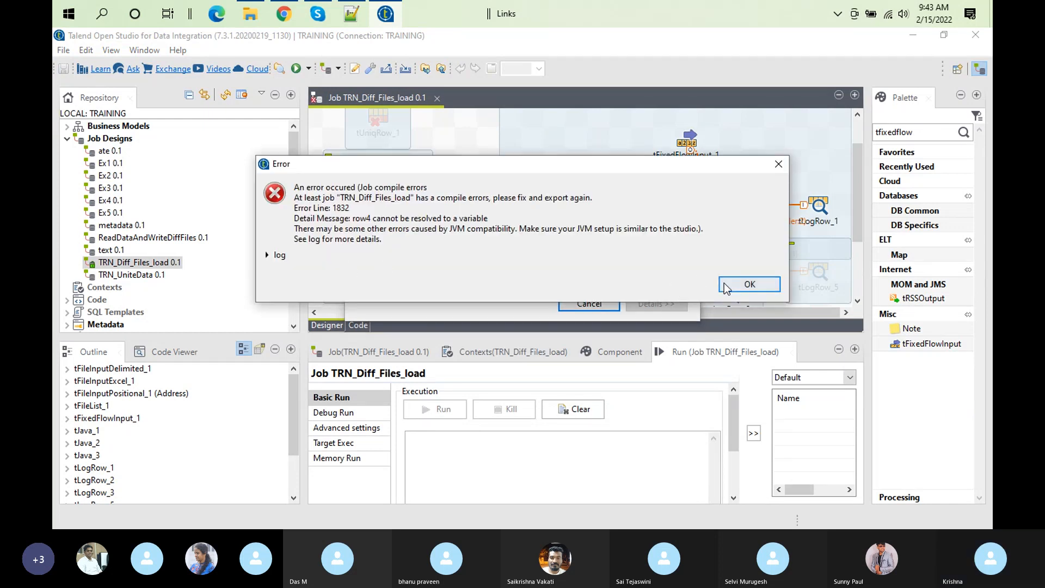
click(749, 284)
Step: Rename the main link from tFileInputDelimited_1 to tMap_1 as row4, and accept tMap_1's updated mapping
double_click(702, 239)
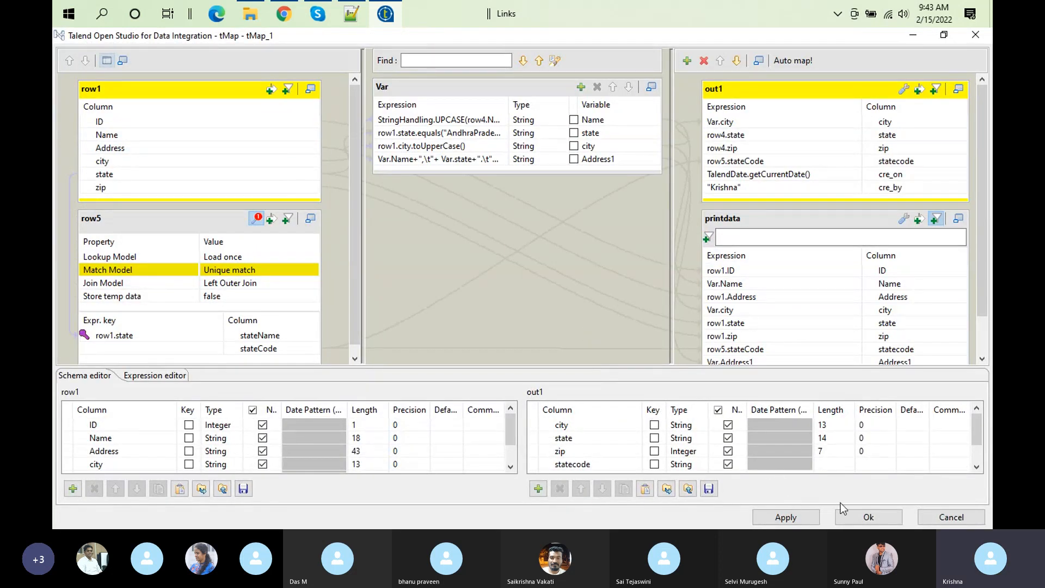
click(865, 517)
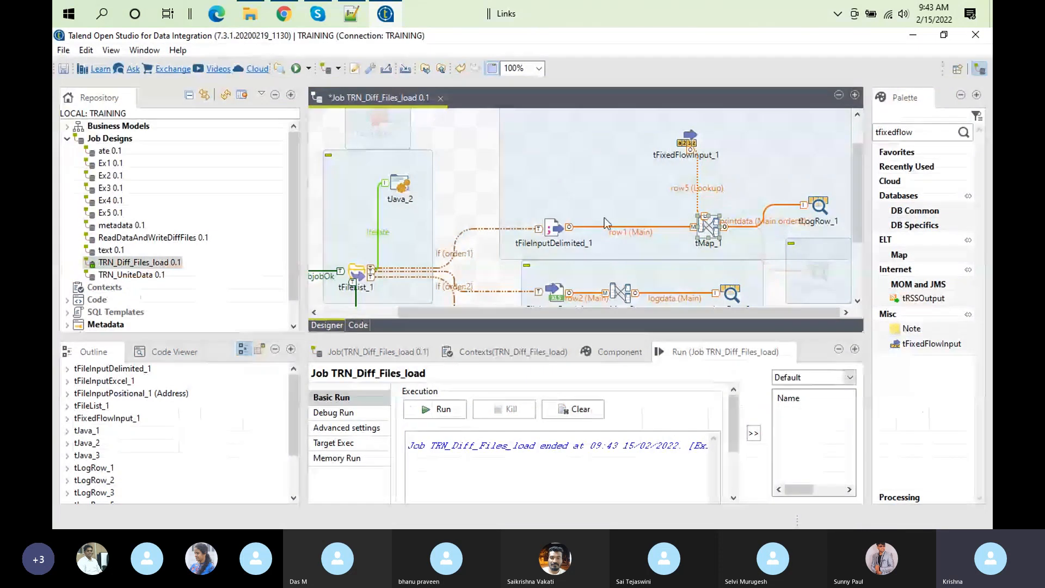
click(633, 236)
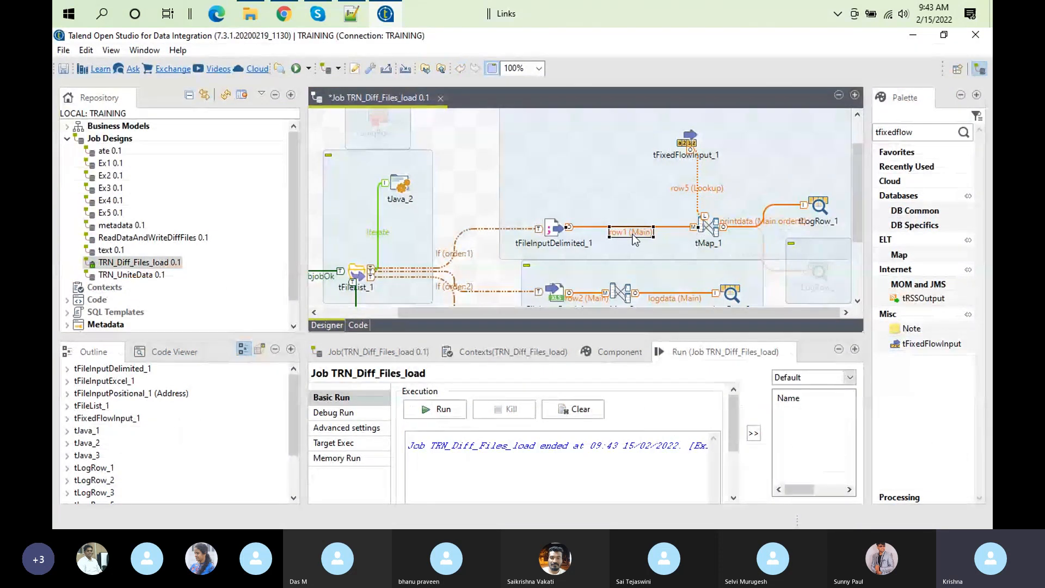
click(641, 233)
key(BackSpace)
double_click(705, 224)
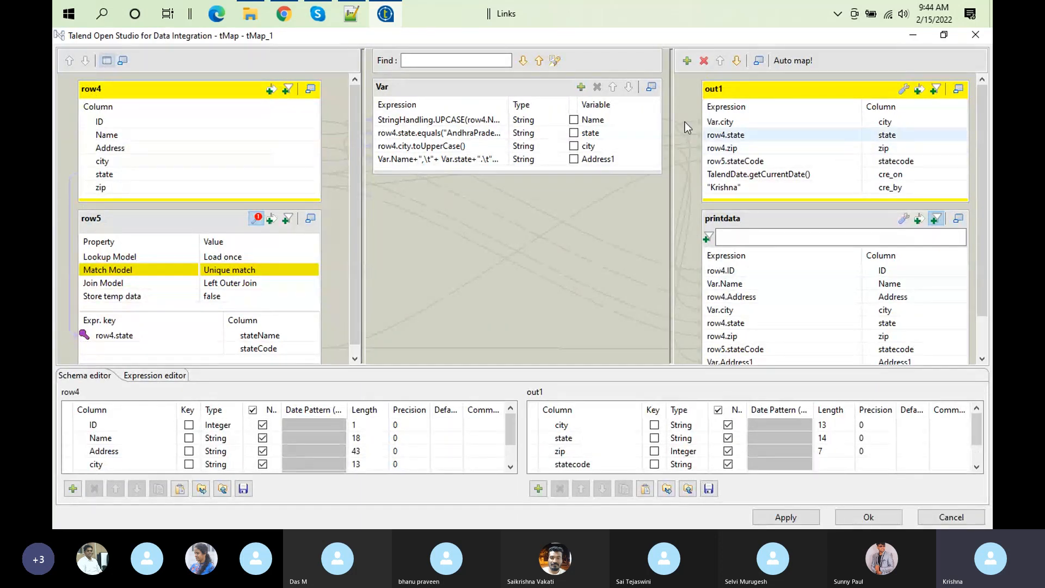
click(769, 94)
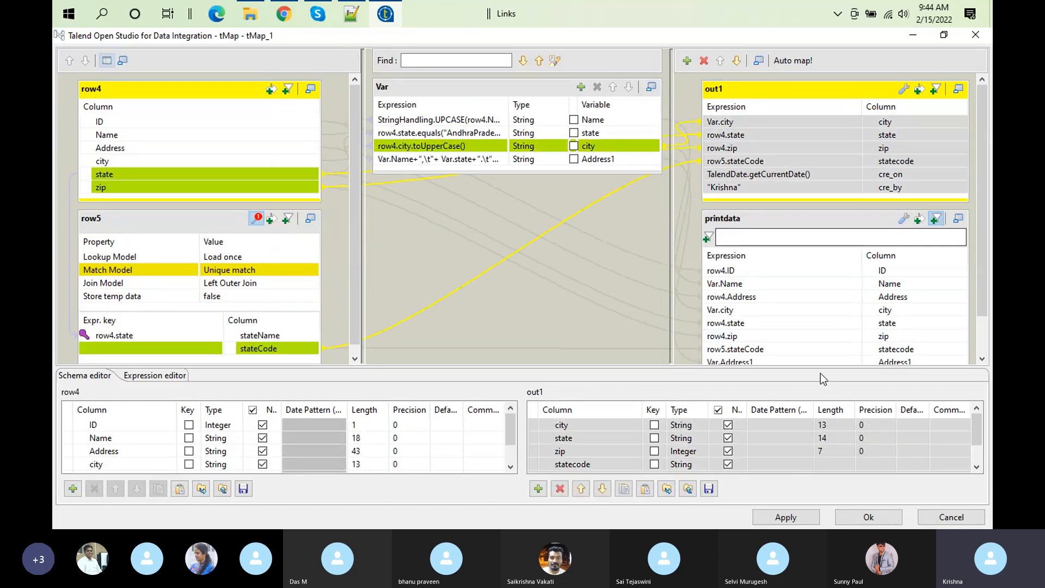
click(856, 518)
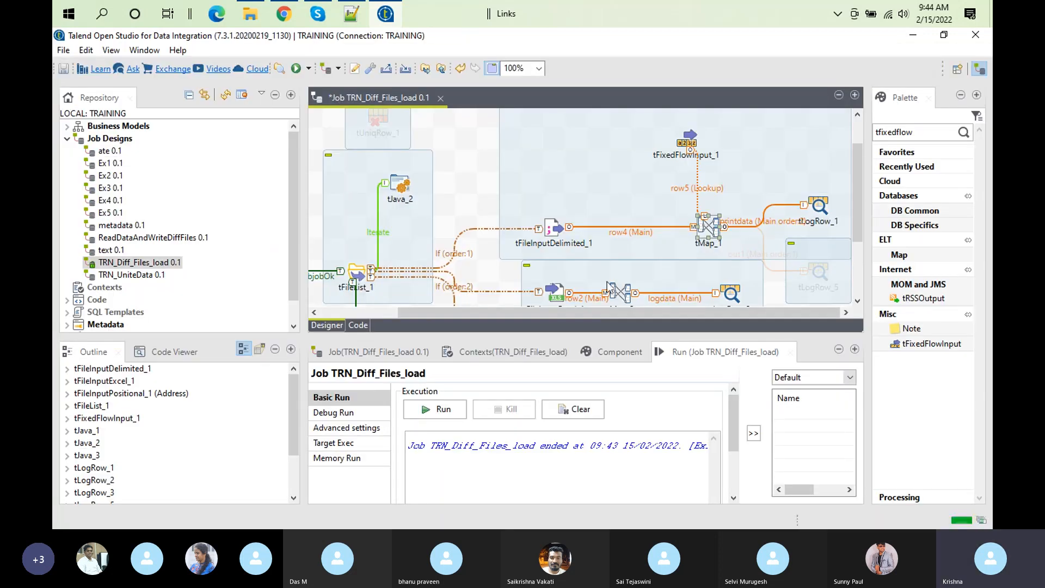
Step: Run the job again and compare the statecode of the xyz row in the enlarged log with customer.csv in Notepad++
click(448, 415)
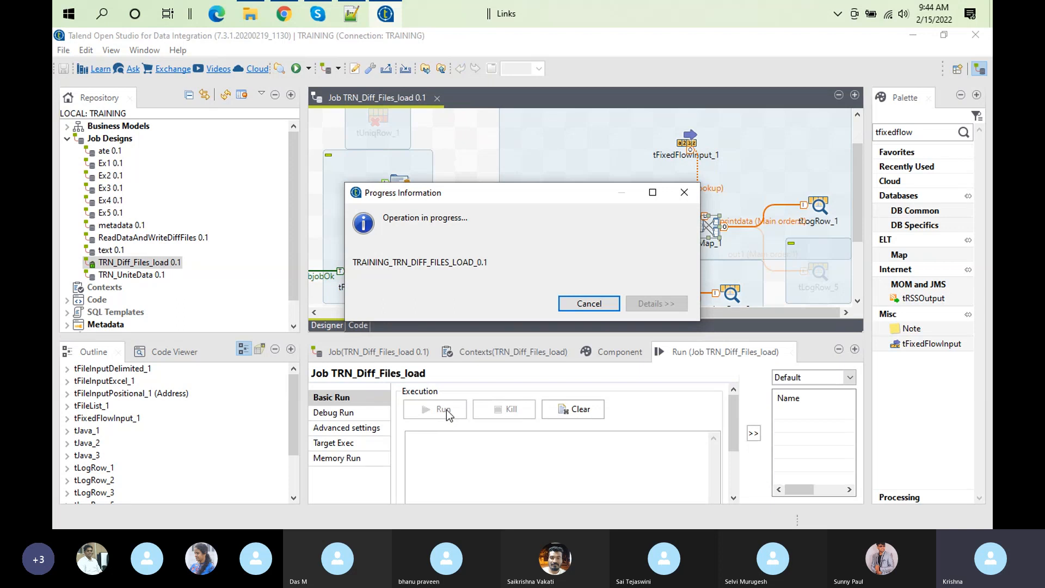
double_click(659, 355)
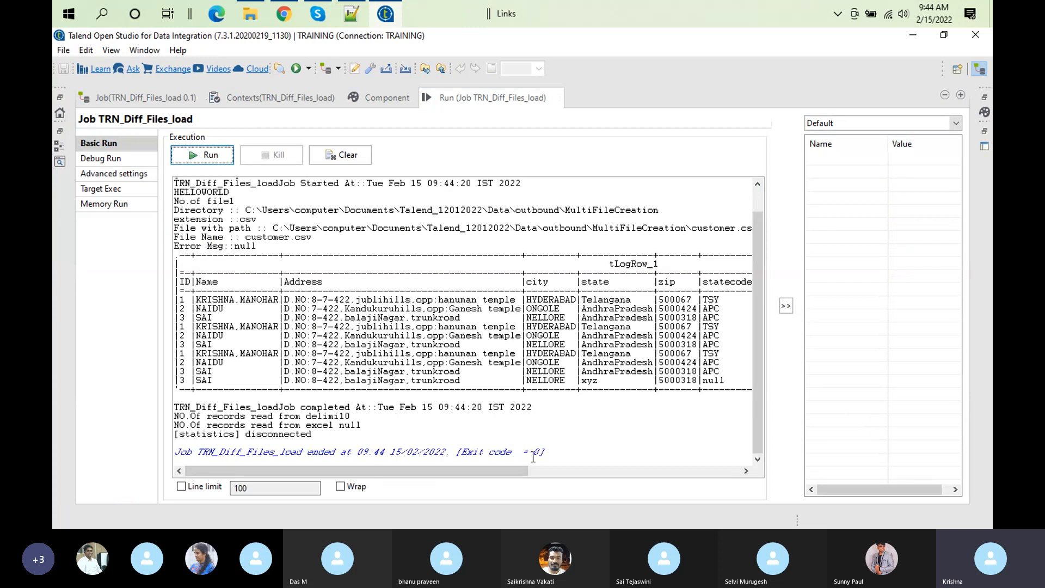
drag(401, 470, 483, 471)
double_click(580, 380)
click(351, 13)
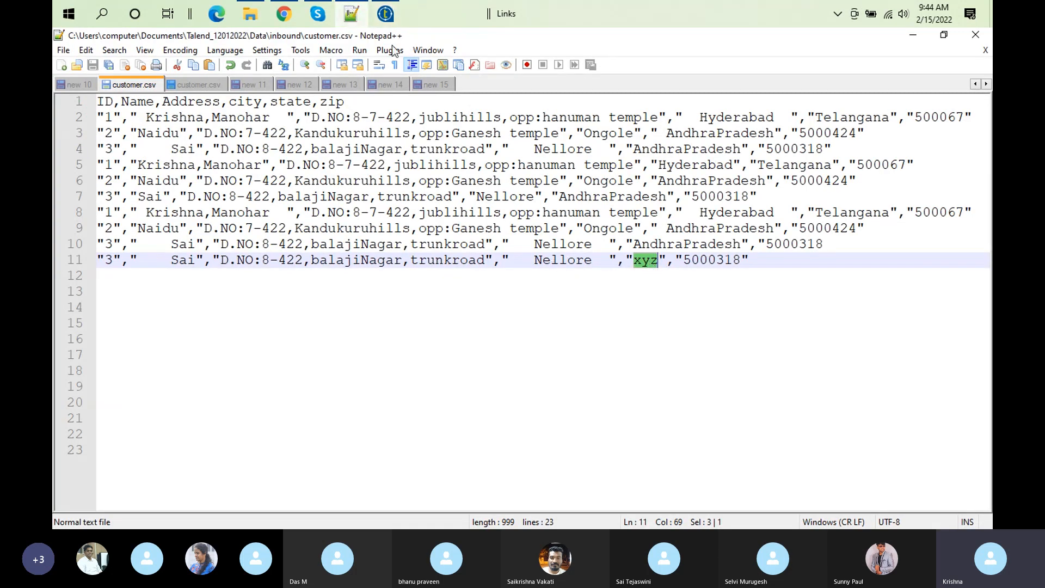
click(385, 13)
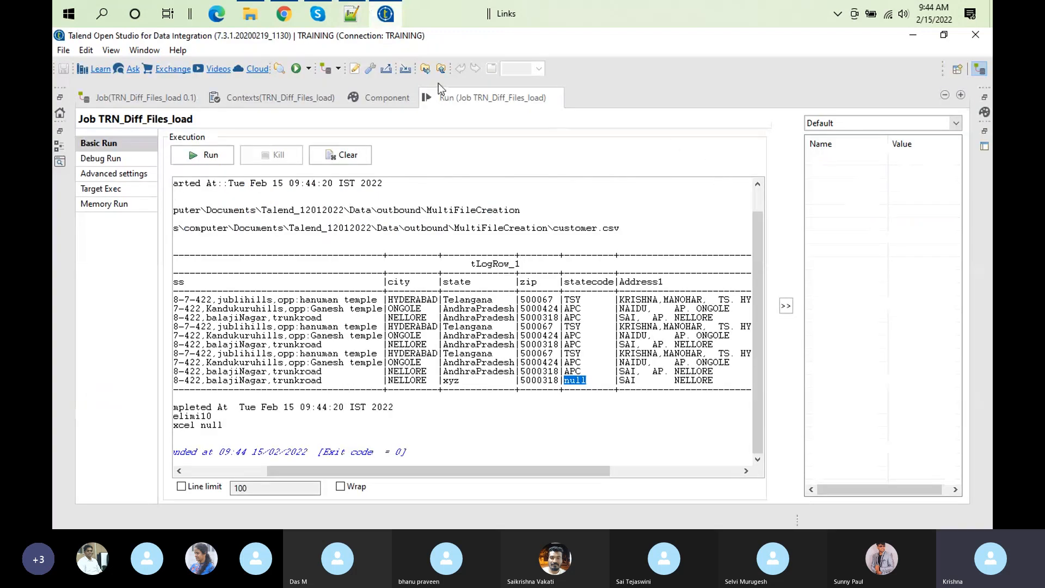
Step: Set row5's join model to Inner Join in tMap_1 and accept the mapping
double_click(482, 100)
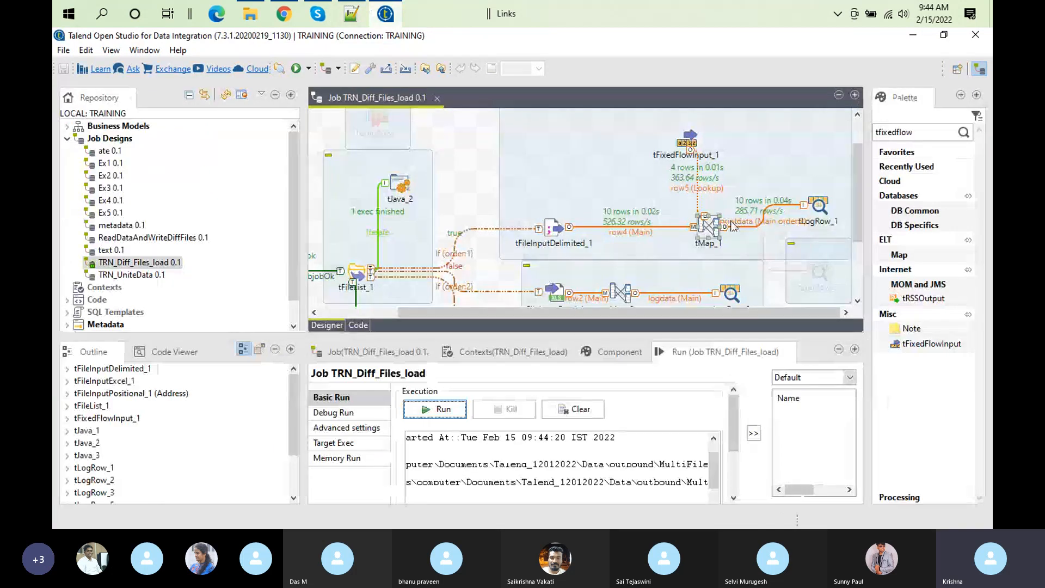
double_click(707, 224)
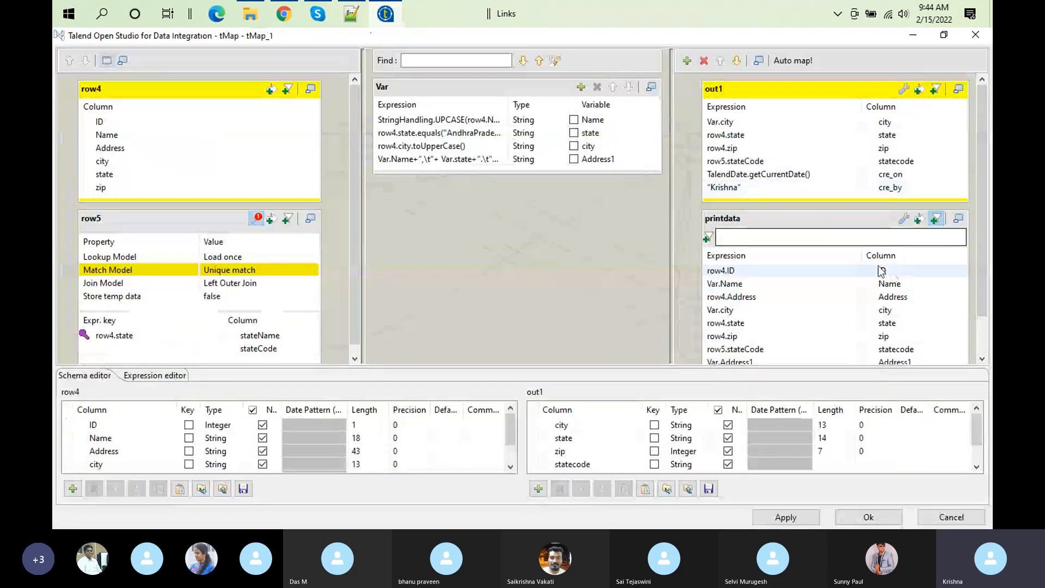
click(248, 291)
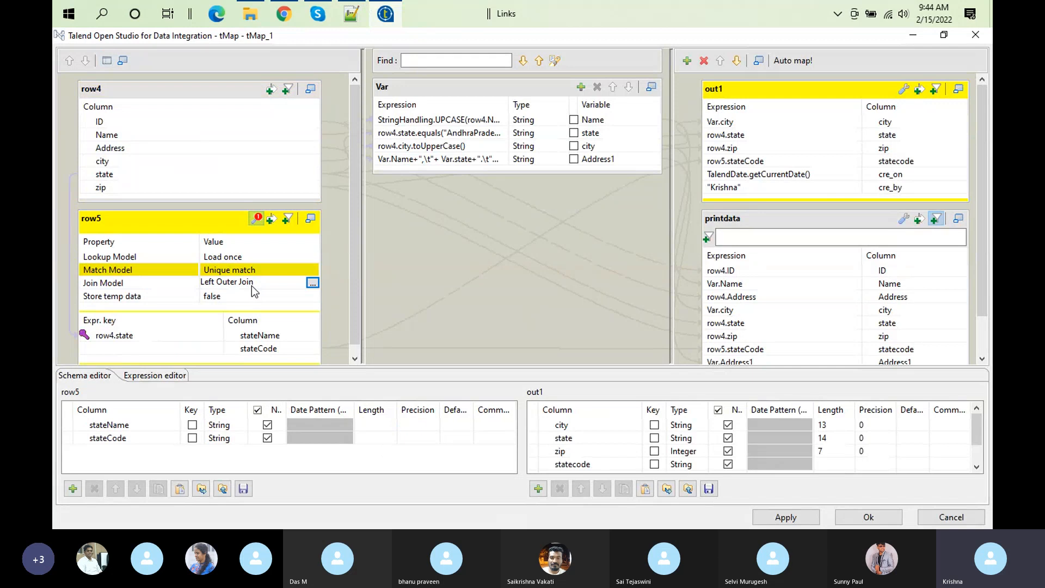
click(313, 282)
click(481, 237)
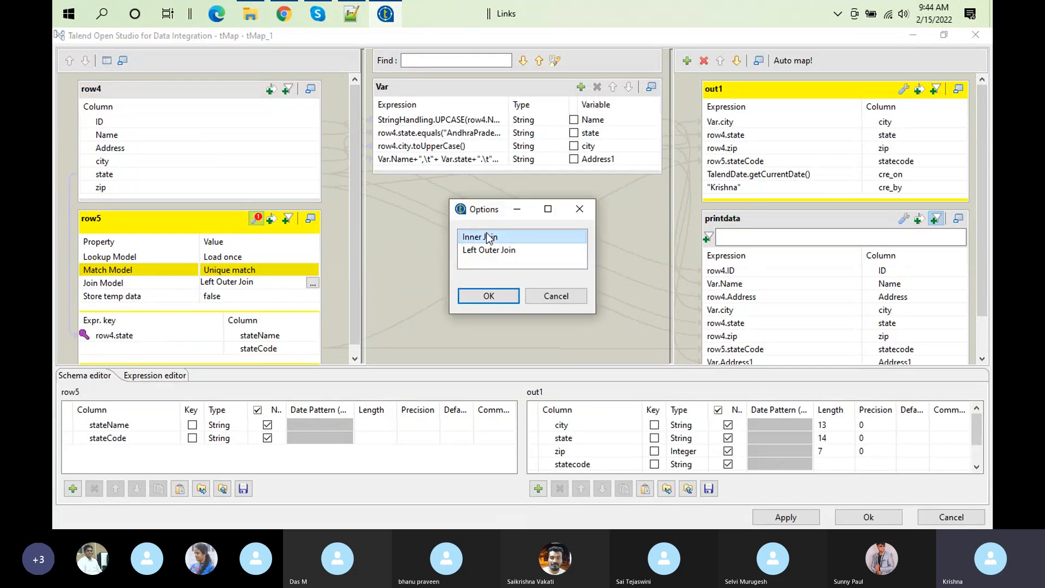
click(491, 296)
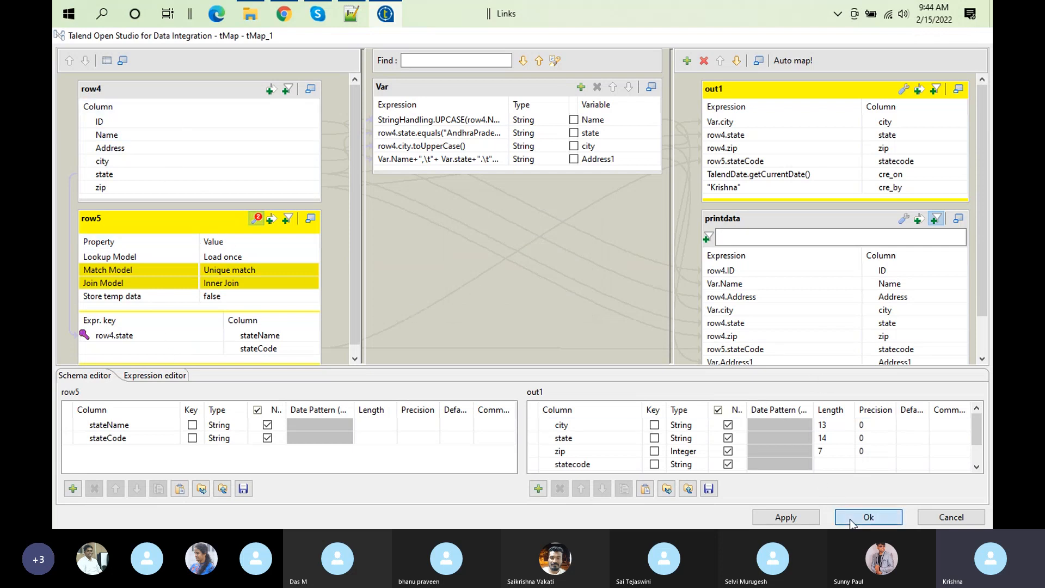
click(868, 517)
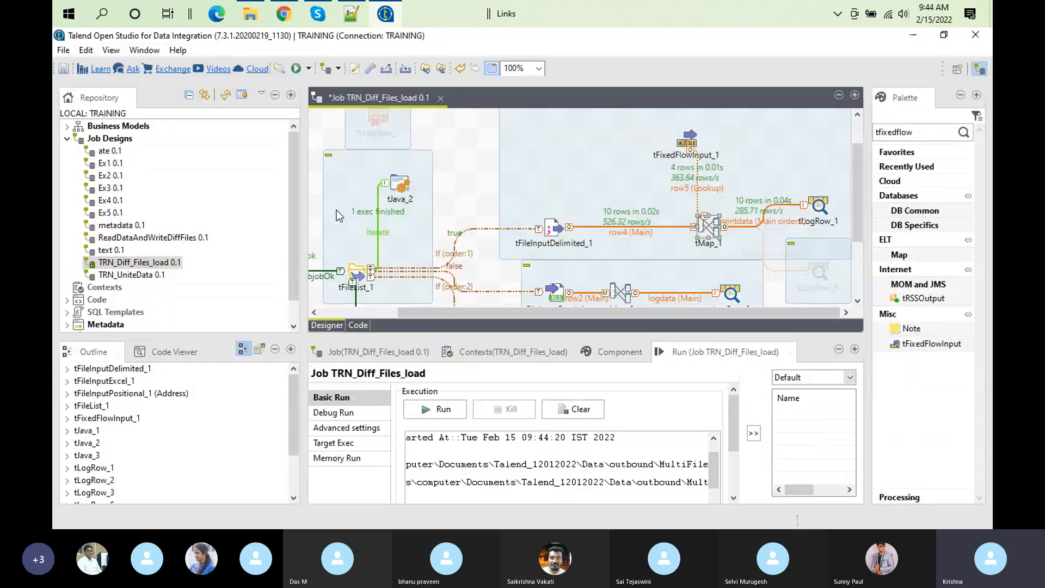
Step: Clear the execution log, run TRN_Diff_Files_load with the inner join, and inspect the tLogRow_1 rows in the enlarged log
click(580, 411)
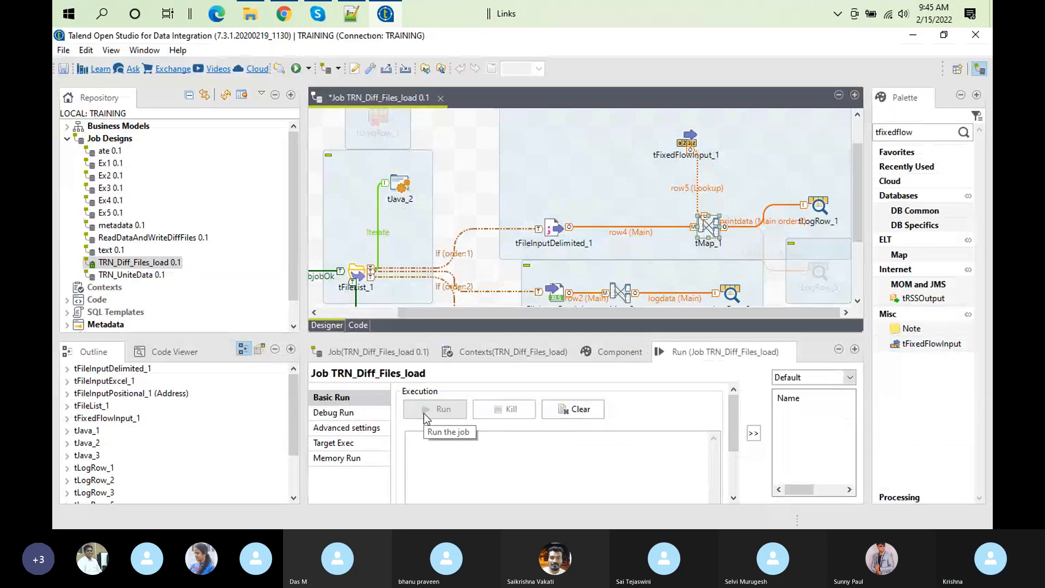
click(424, 414)
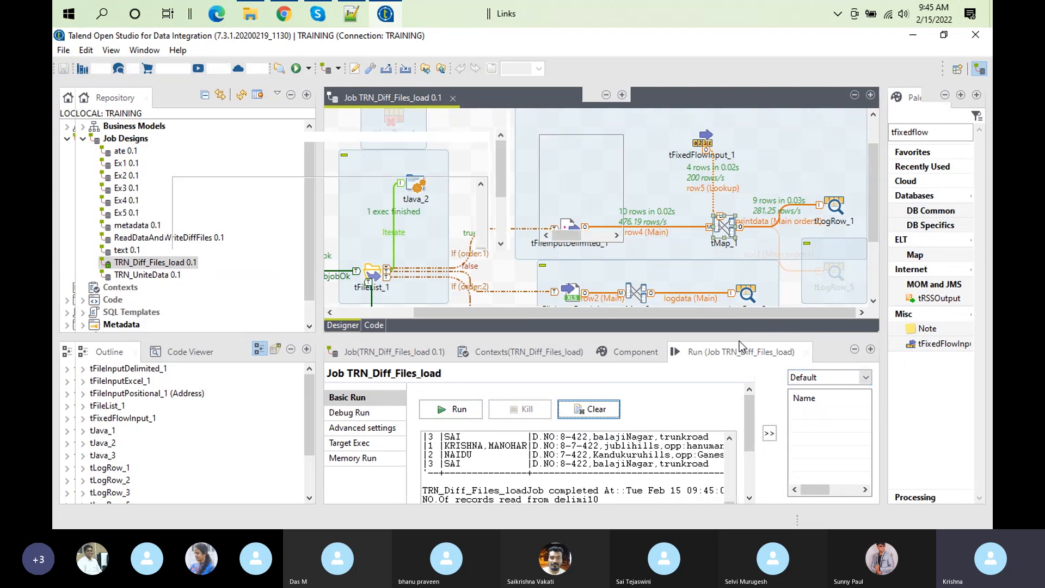
double_click(739, 340)
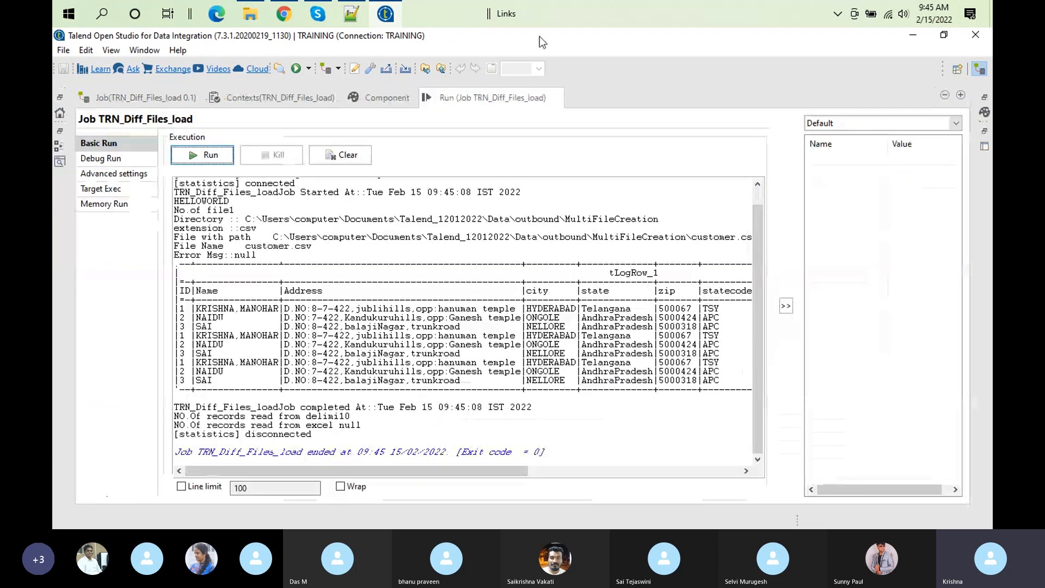
double_click(477, 99)
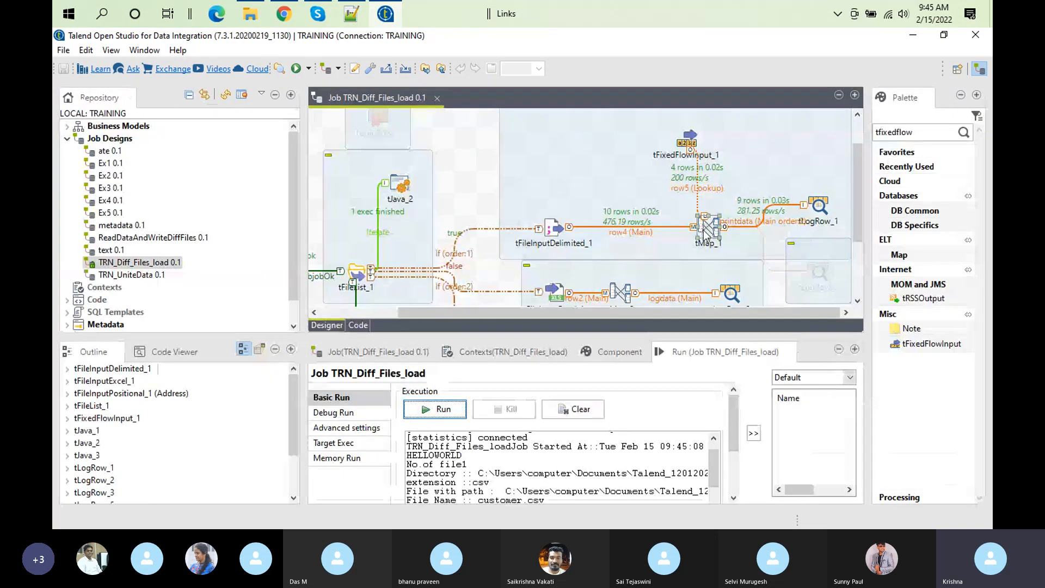
Step: Review the row5 join settings in tMap_1 against the xyz row of customer.csv in Notepad++, and return to the mapping
double_click(705, 229)
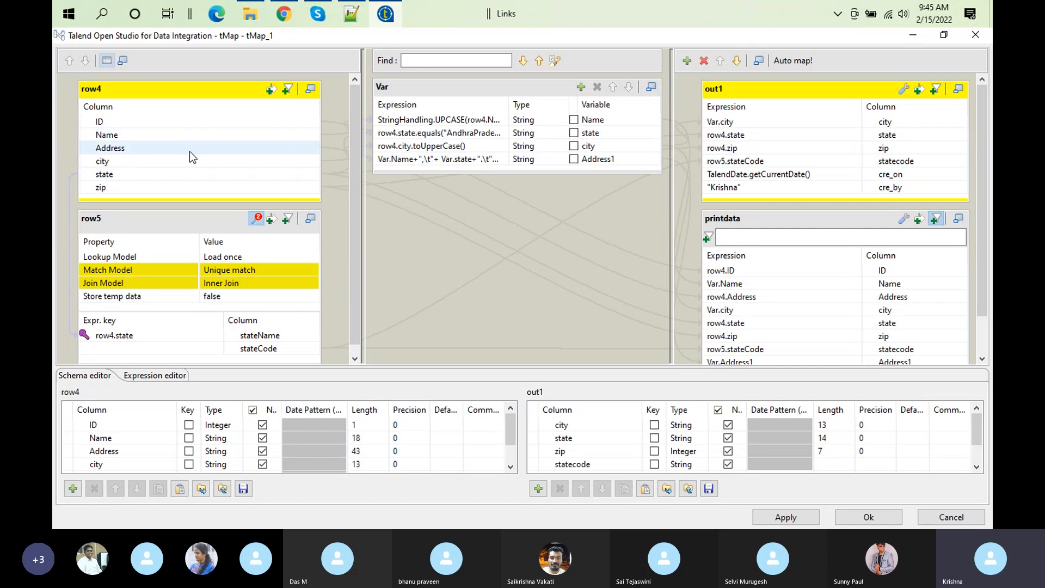
click(785, 148)
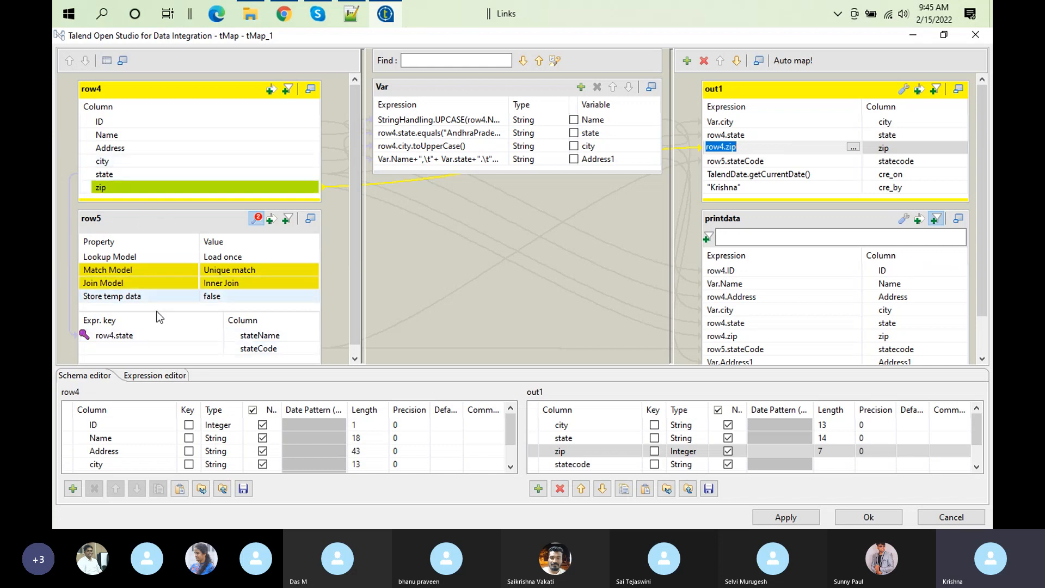
click(232, 288)
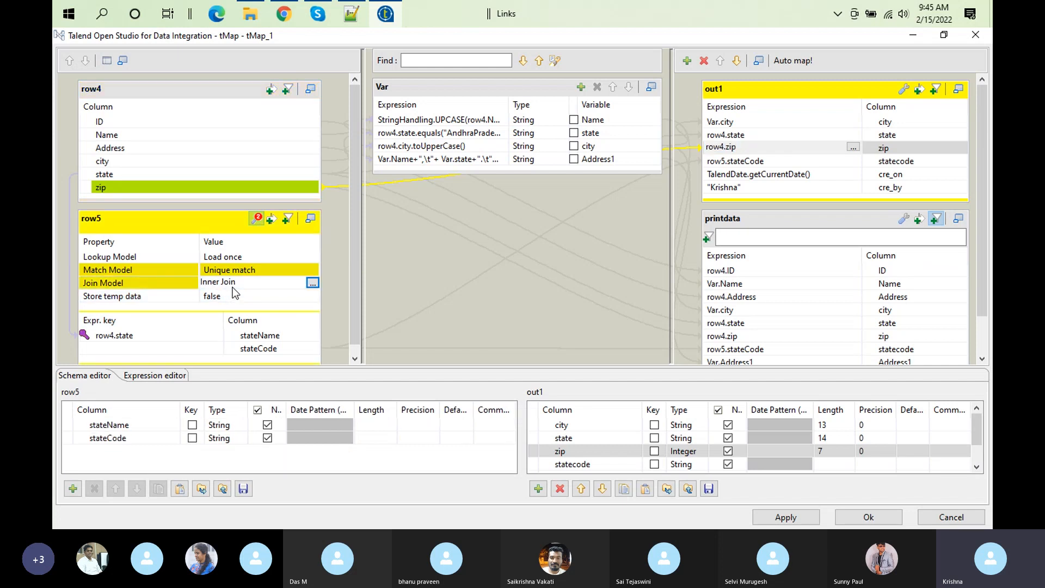
click(350, 22)
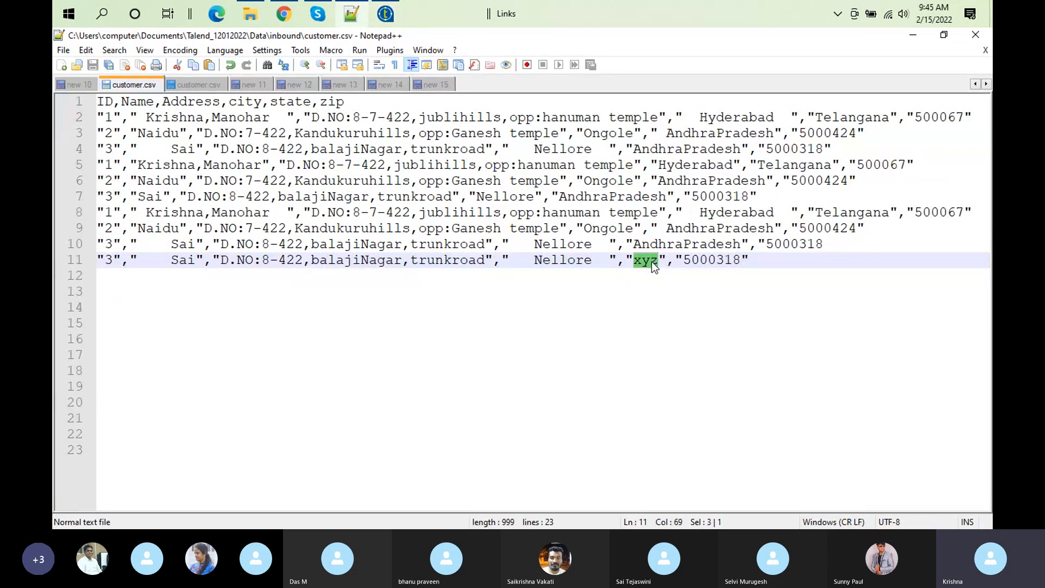
click(386, 19)
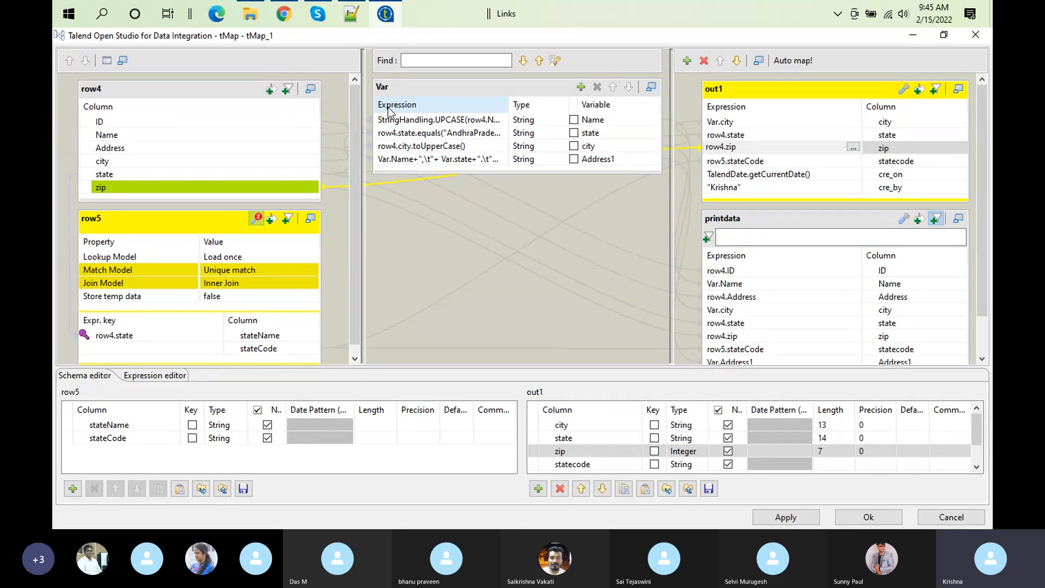
Step: Set row5's join model to Left Outer Join, accept the mapping, and rerun the job with a cleared log
click(273, 285)
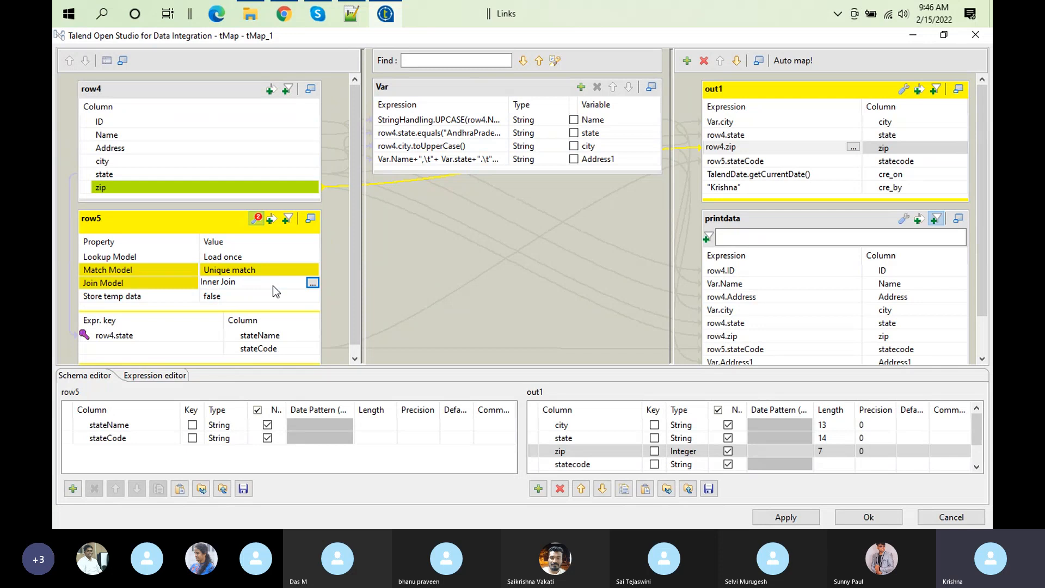
click(313, 283)
click(508, 248)
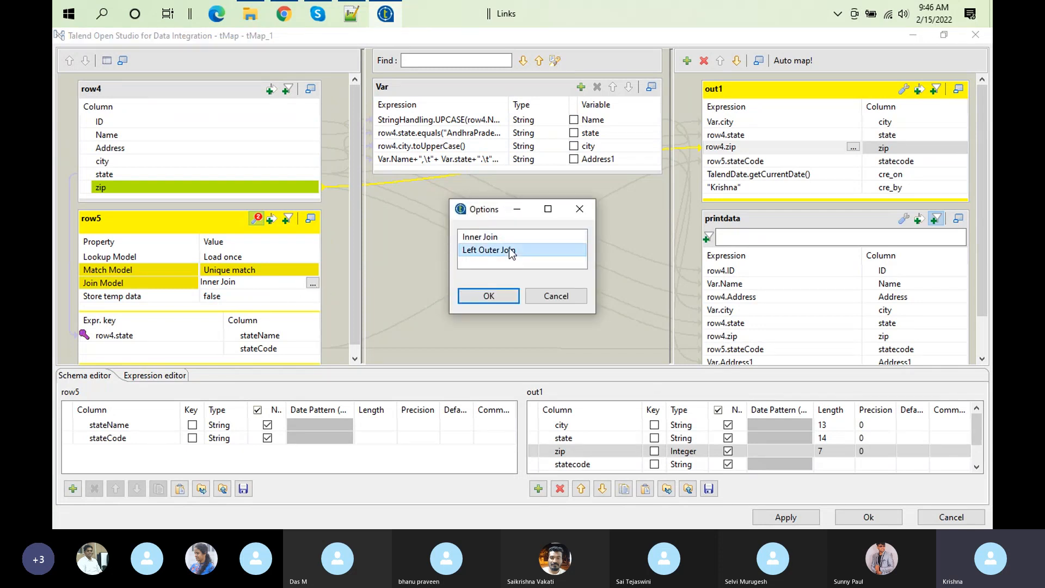
click(478, 301)
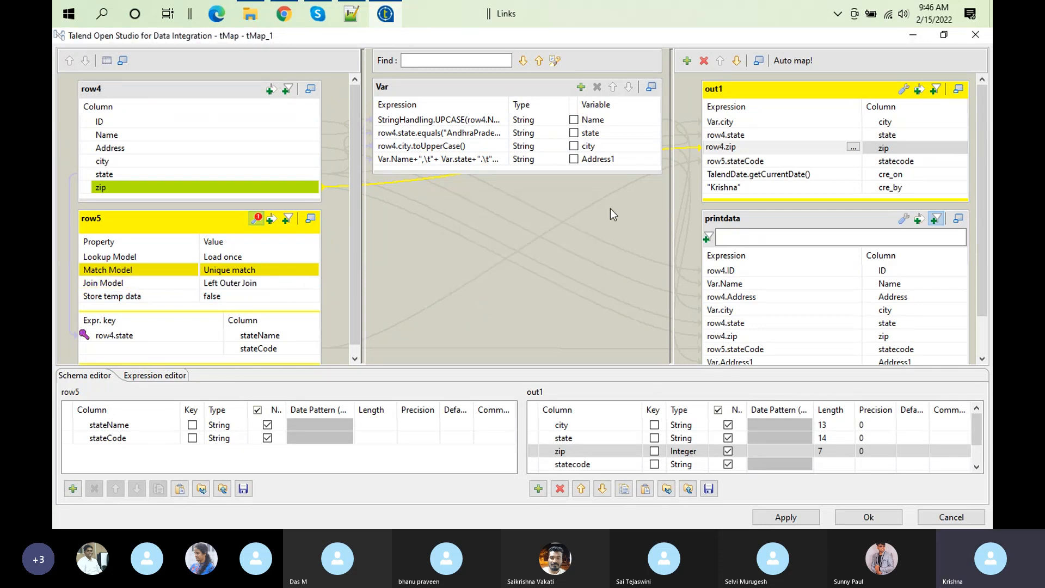
click(867, 517)
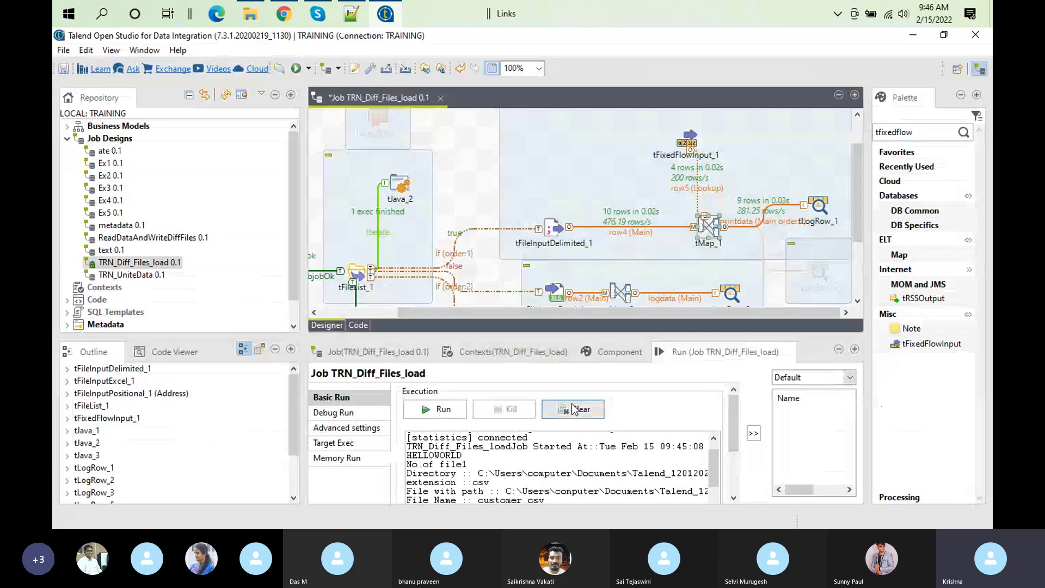
click(596, 409)
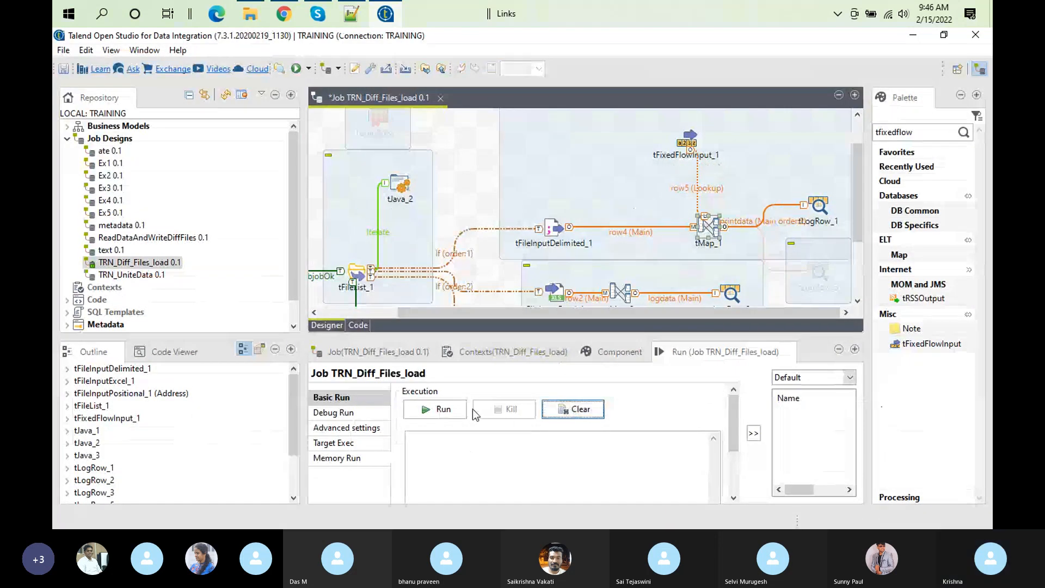
click(439, 411)
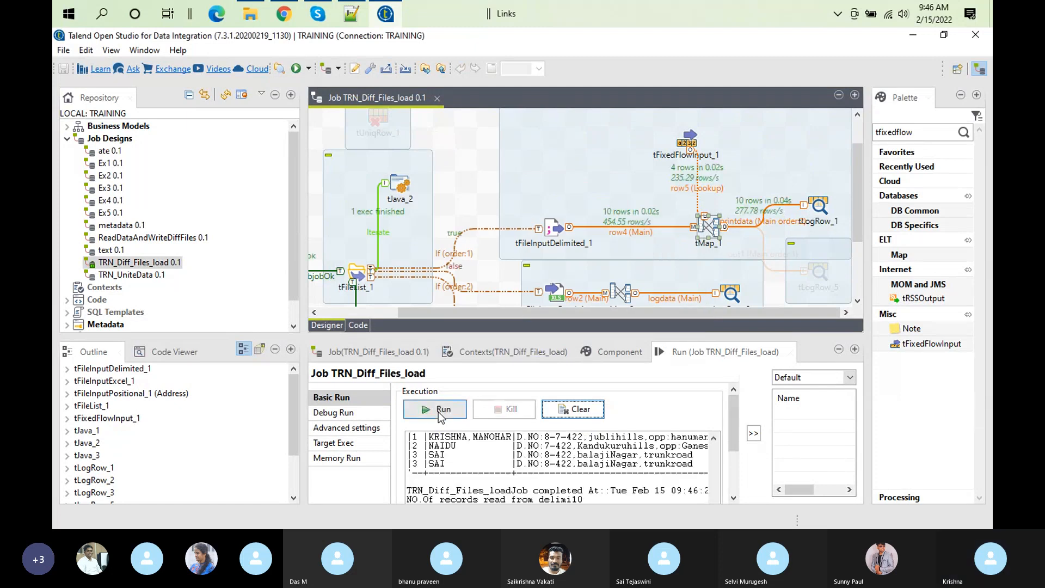
Step: Switch to customer.csv in Notepad++ and duplicate the xyz record from line 11 onto a new line 12
click(348, 20)
click(779, 263)
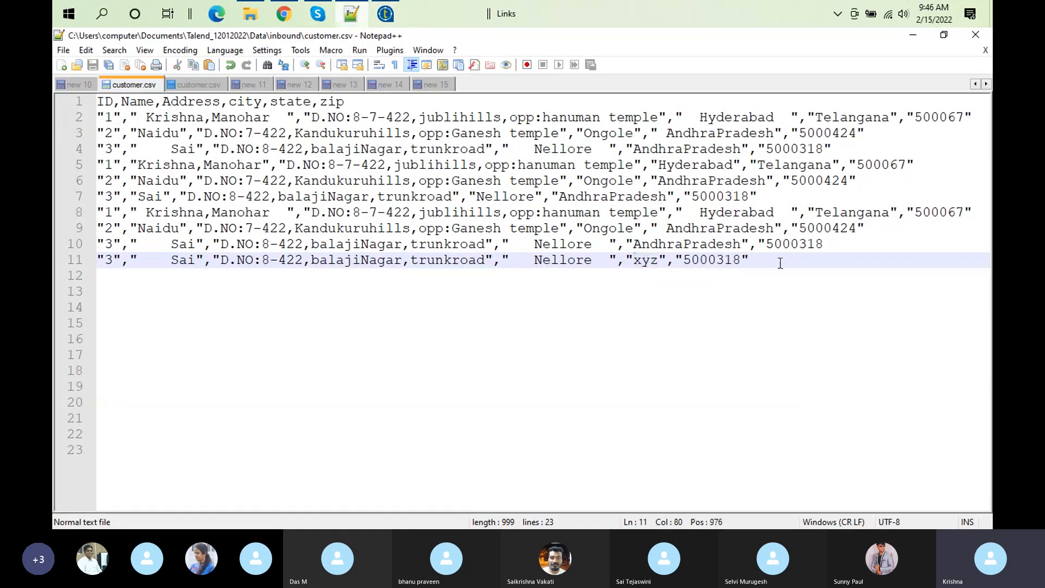
key(ctrl+Home)
click(784, 264)
key(ctrl+Home)
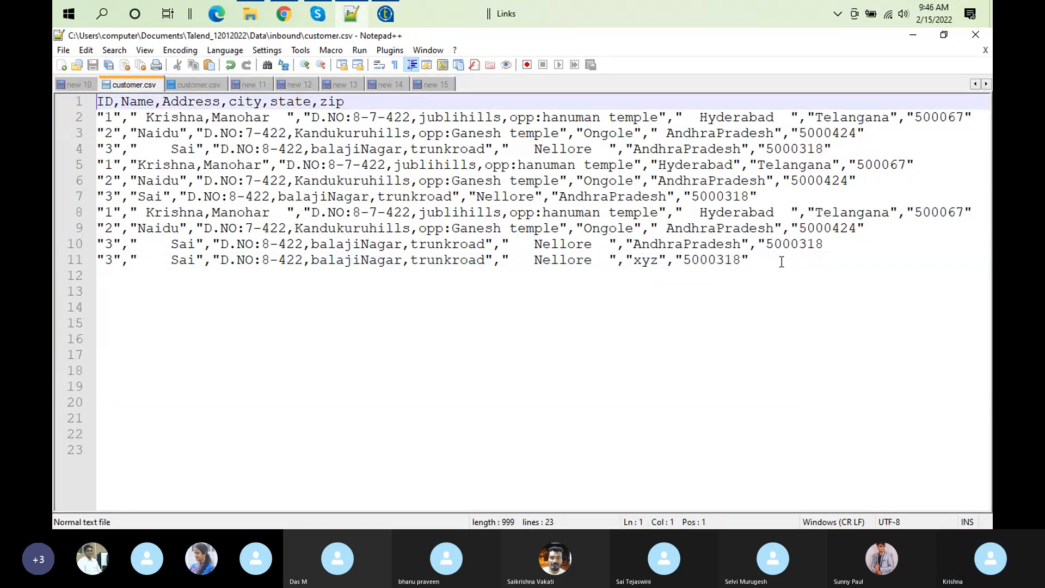
click(779, 259)
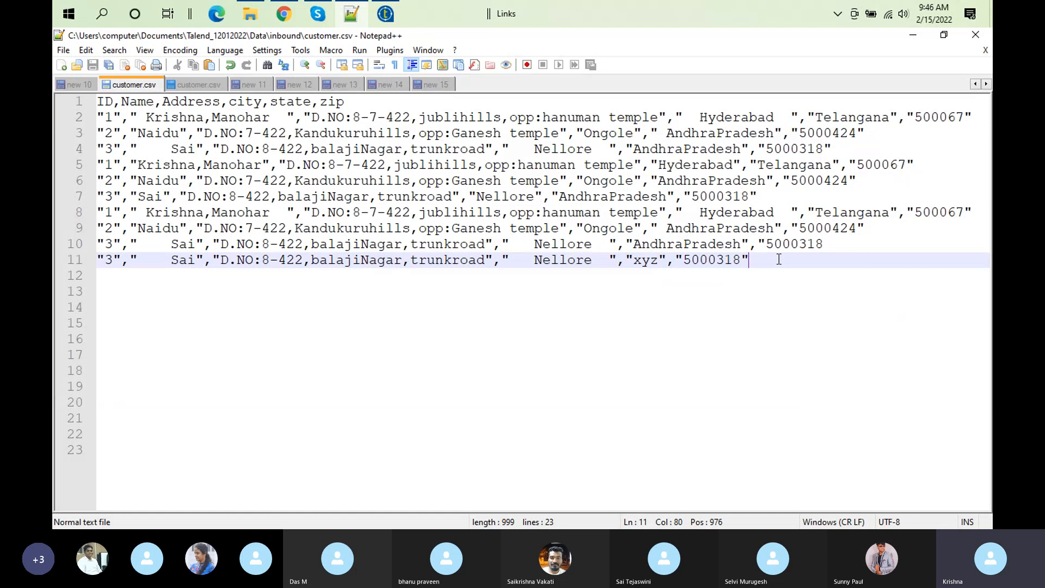
key(shift+Home)
key(ctrl+c)
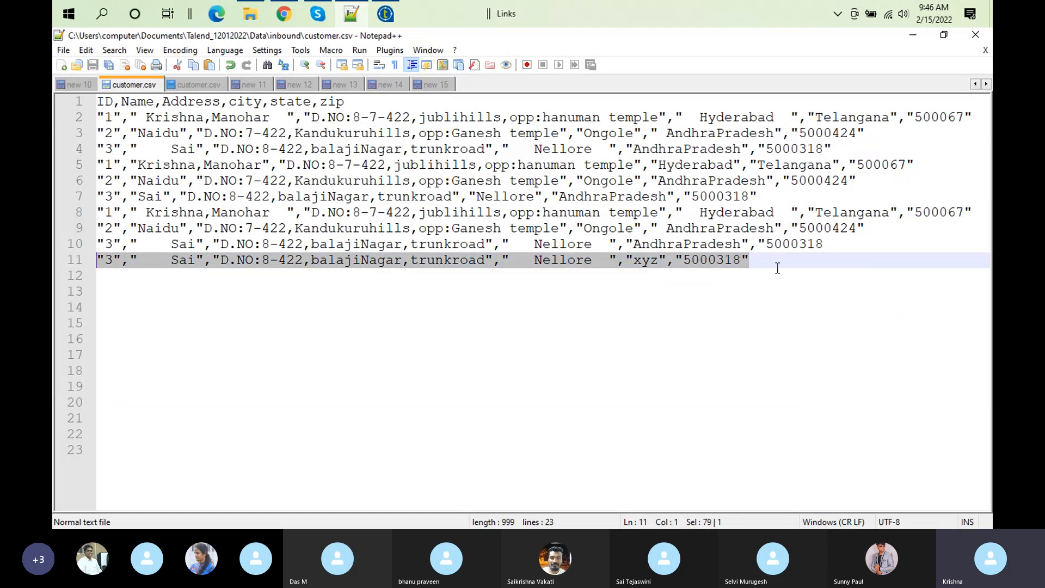
key(End)
key(Return)
key(ctrl+v)
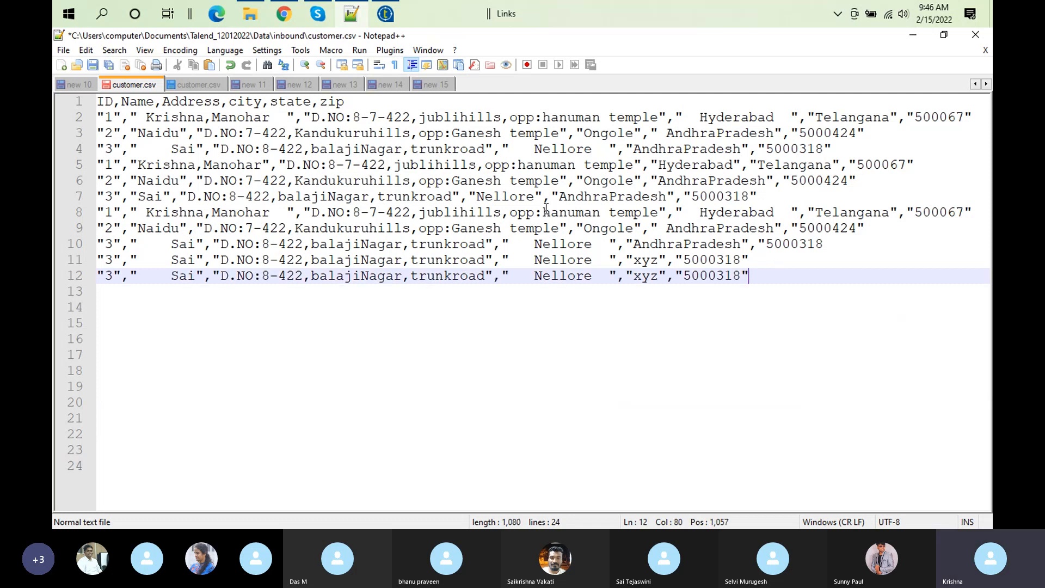
Step: In the line 12 record, set the ID to 4, replace the customer's first name, and set the city to Kochi
click(107, 276)
key(Delete)
text(4)
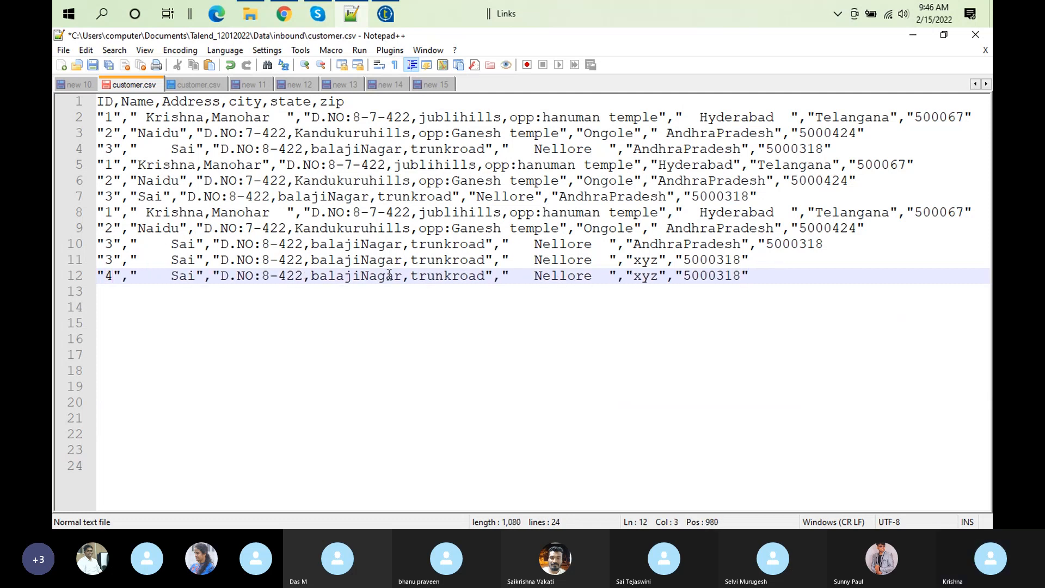
double_click(184, 277)
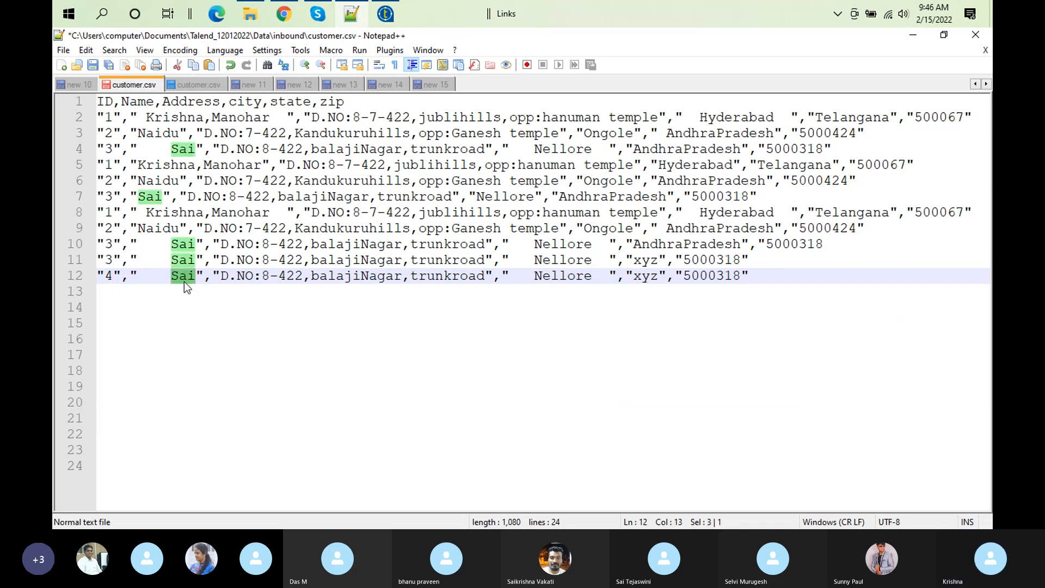
text(Sunny)
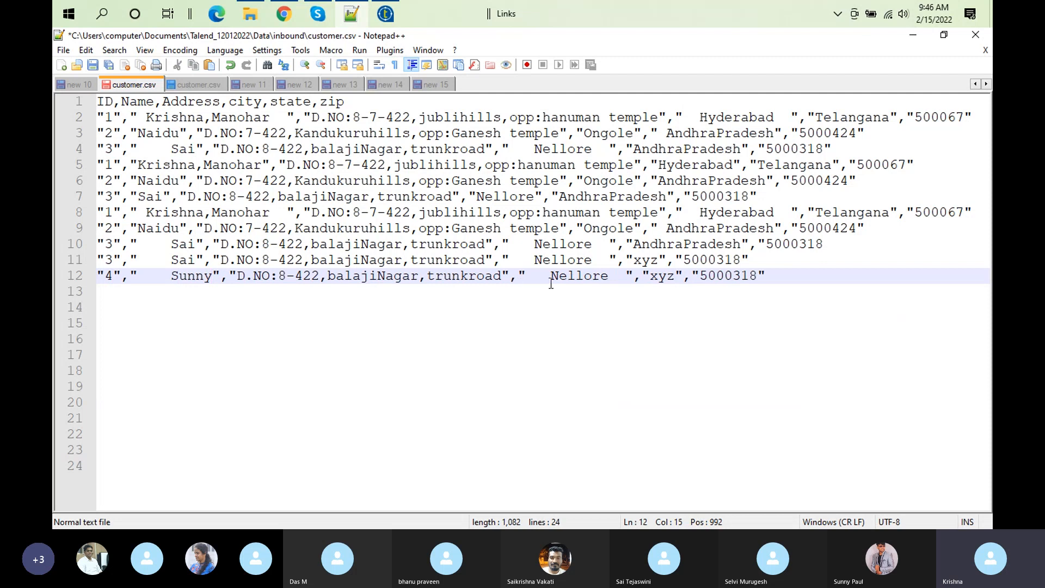
double_click(579, 277)
key(Delete)
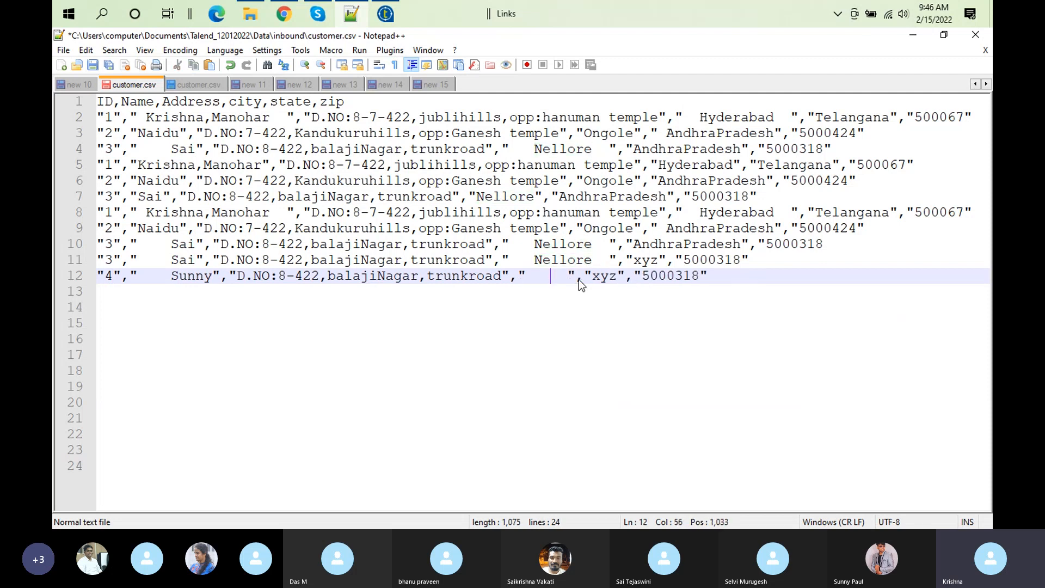
text(Kochi)
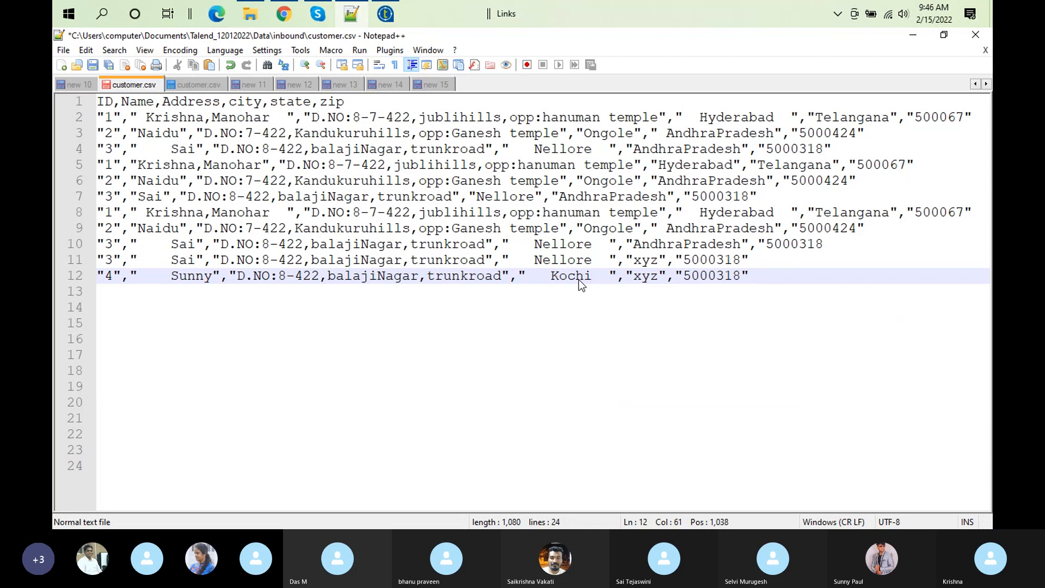
Step: Set the line 12 record's state to KS and its zip to 6577494
double_click(645, 276)
text(KA)
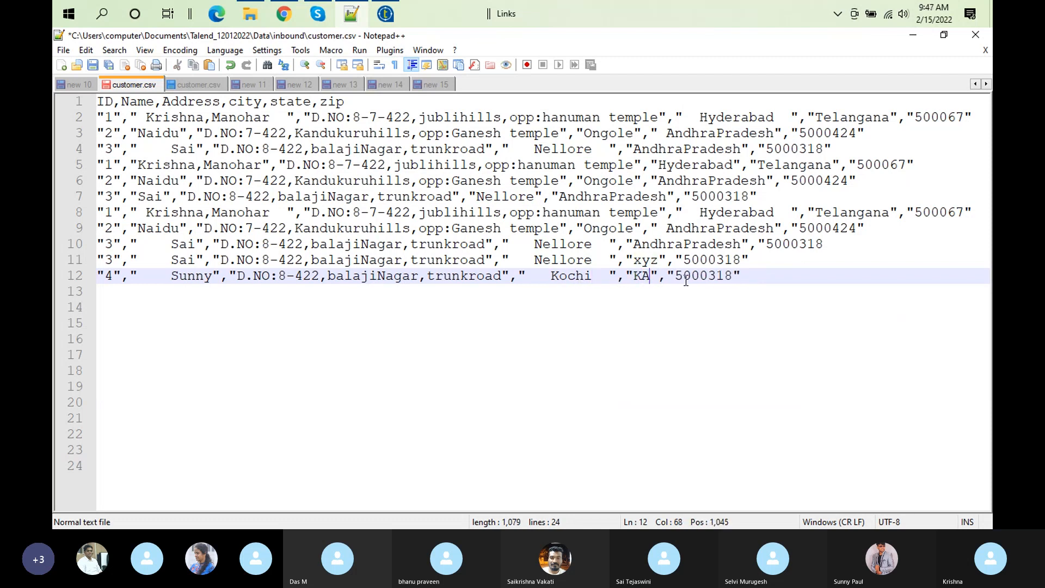
key(BackSpace)
text(S)
double_click(713, 275)
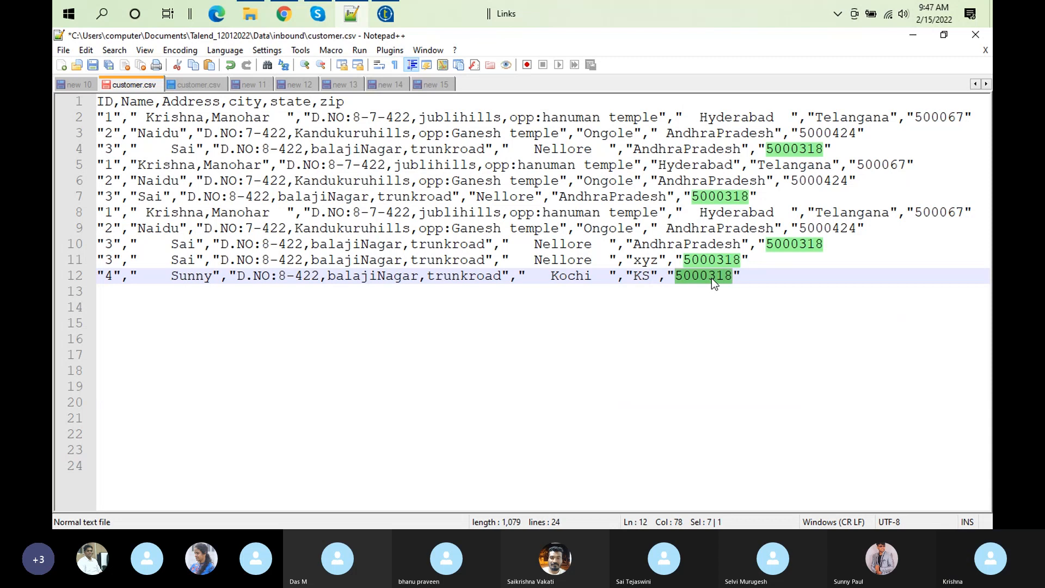
text(65774)
text(940)
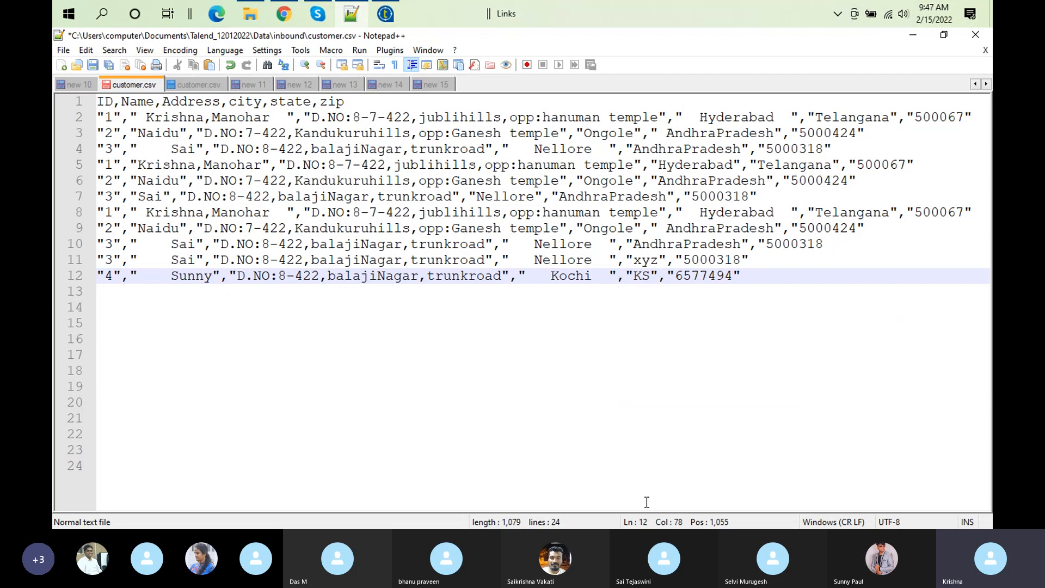
Step: Switch to Talend and add a new row to the inline table in tFixedFlowInput_1's basic settings
click(384, 16)
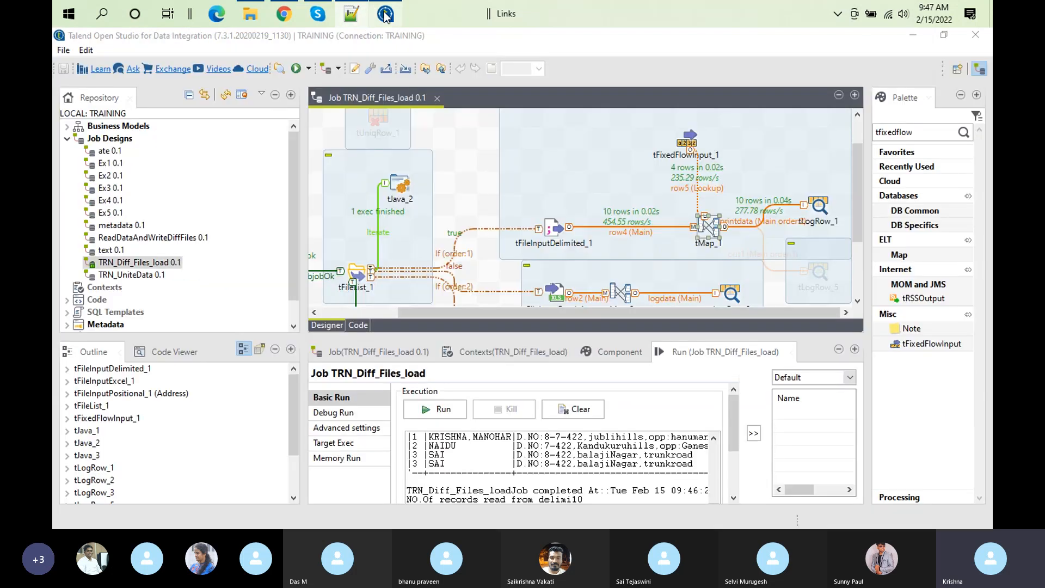
click(687, 140)
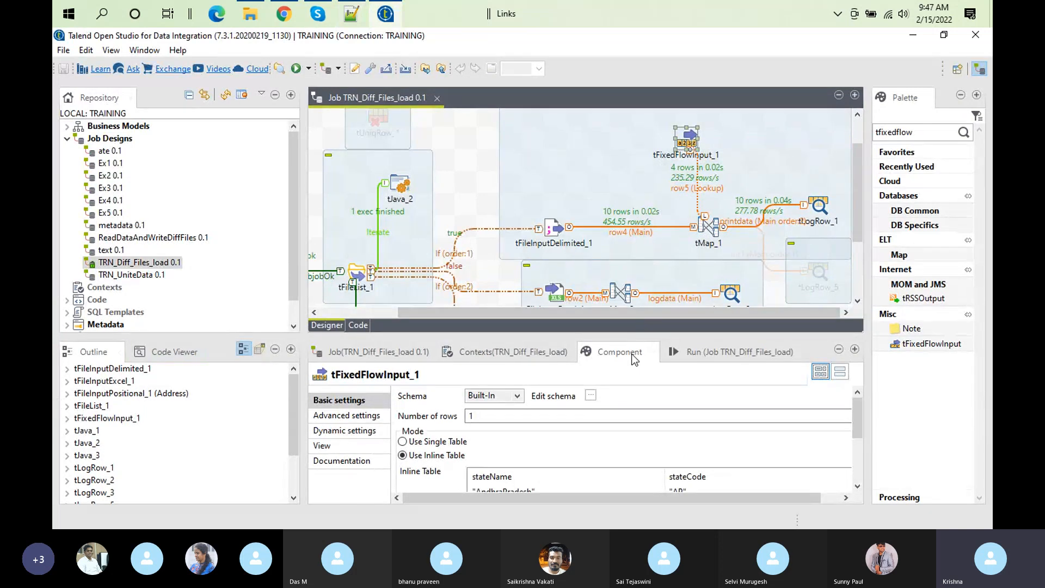
double_click(608, 361)
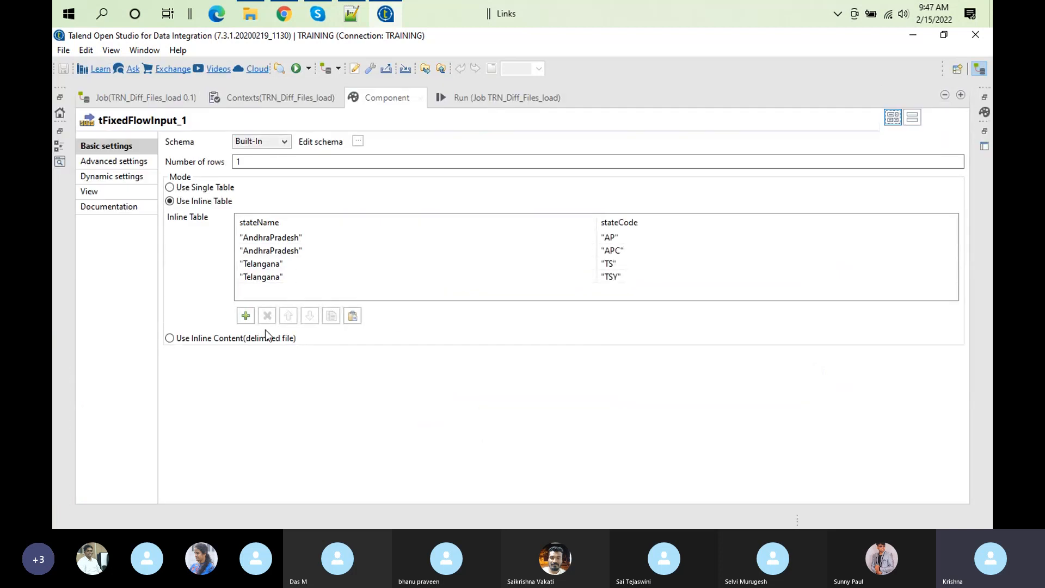
click(246, 315)
Step: In the new inline table row, set stateName to "Kochi" and stateCode to "KA"
click(268, 290)
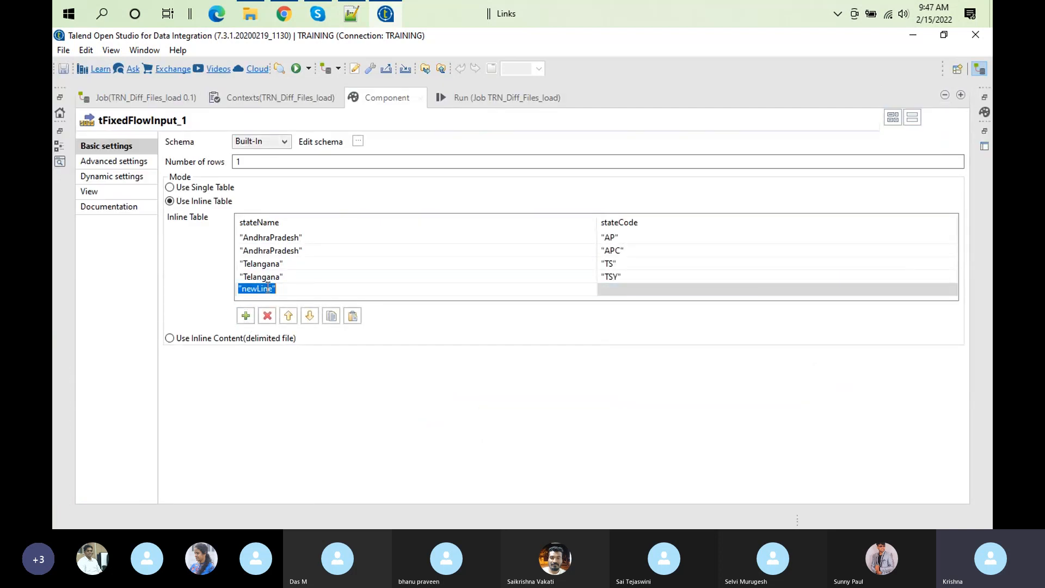
click(276, 289)
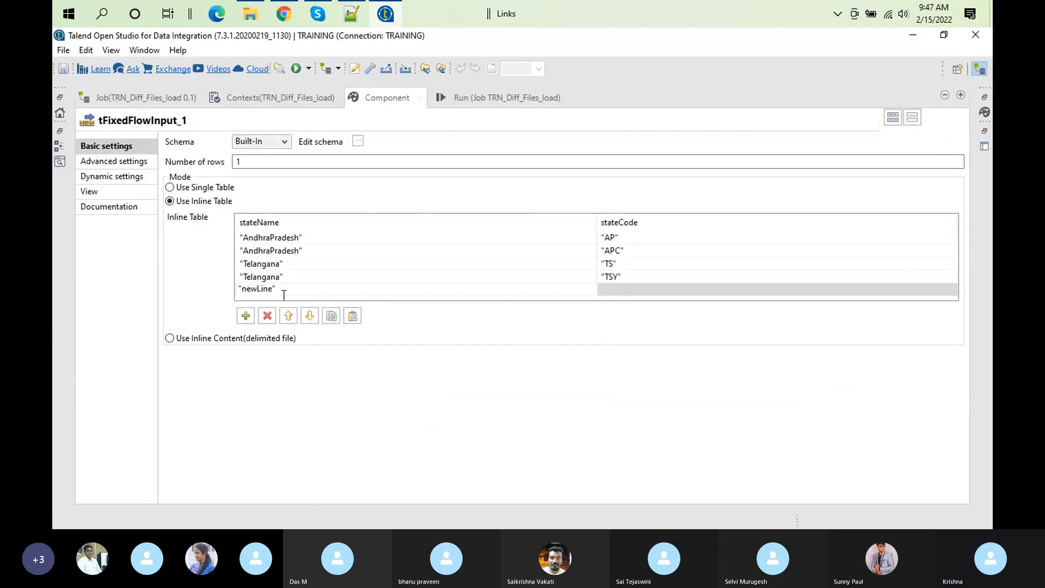
key(BackSpace)
key(BackSpace)
key(BackSpace)
key(BackSpace)
key(BackSpace)
key(BackSpace)
key(BackSpace)
key(BackSpace)
text(Kochi")
click(633, 286)
text(")
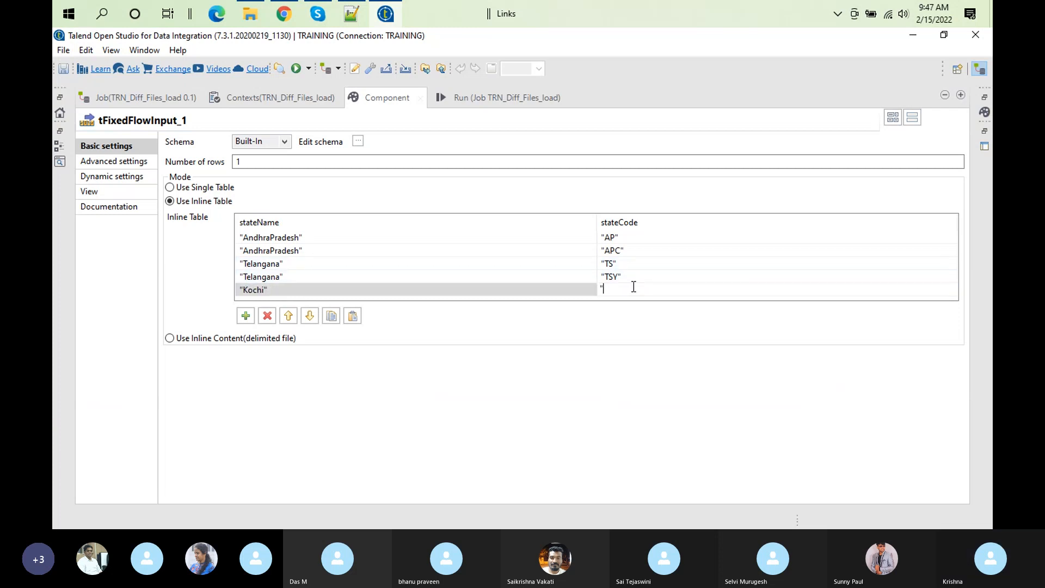
text(KA")
Step: Switch to customer.csv in Notepad++ and change the line 12 record's state to Kerala
click(352, 15)
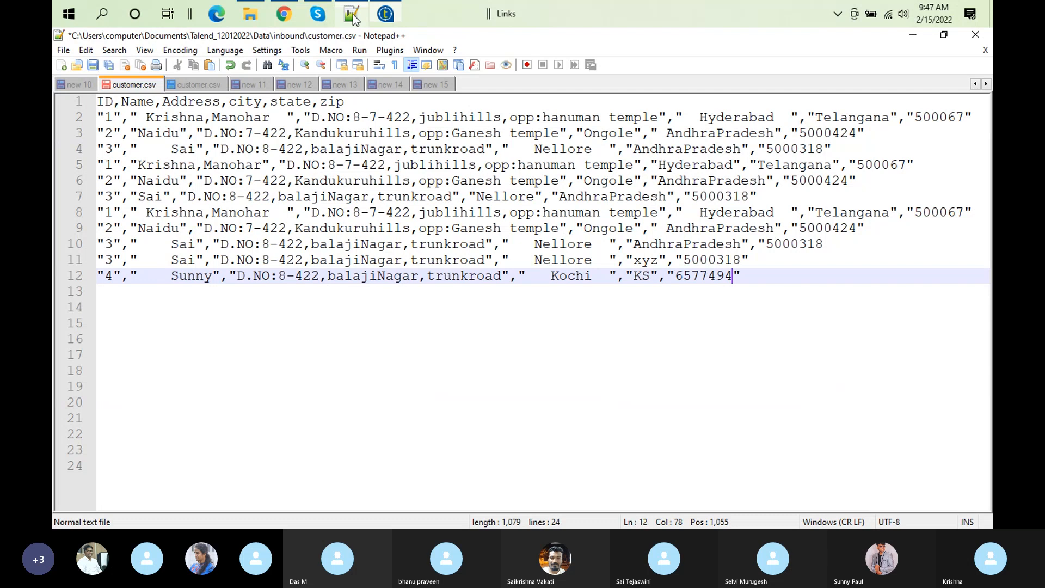
click(650, 276)
key(BackSpace)
text(erala)
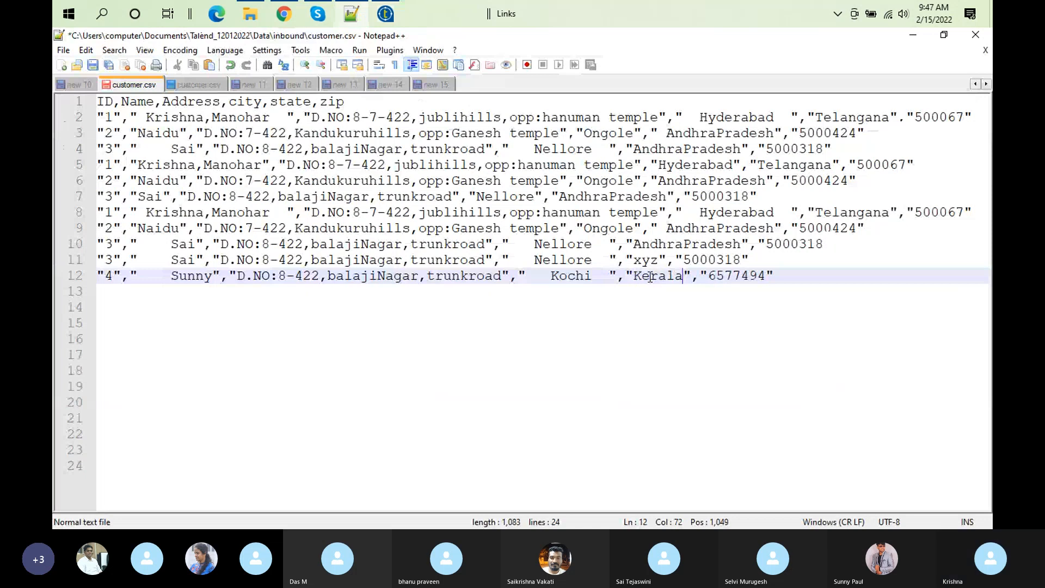
Step: Copy Kerala from line 12 and, in Talend, set the "KA" row's stateName to "Kerala" in tFixedFlowInput_1's inline table
double_click(672, 276)
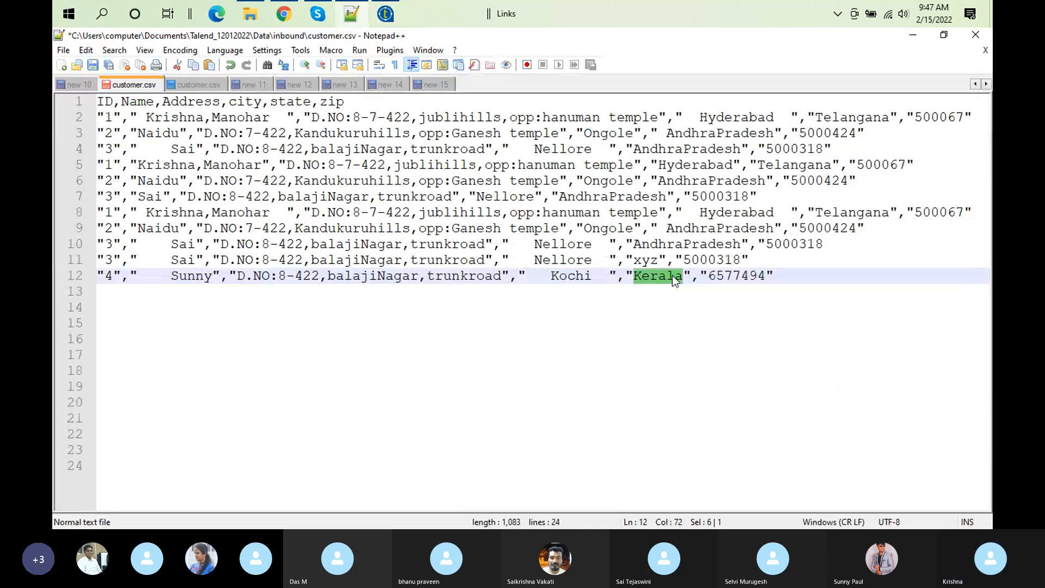
click(374, 23)
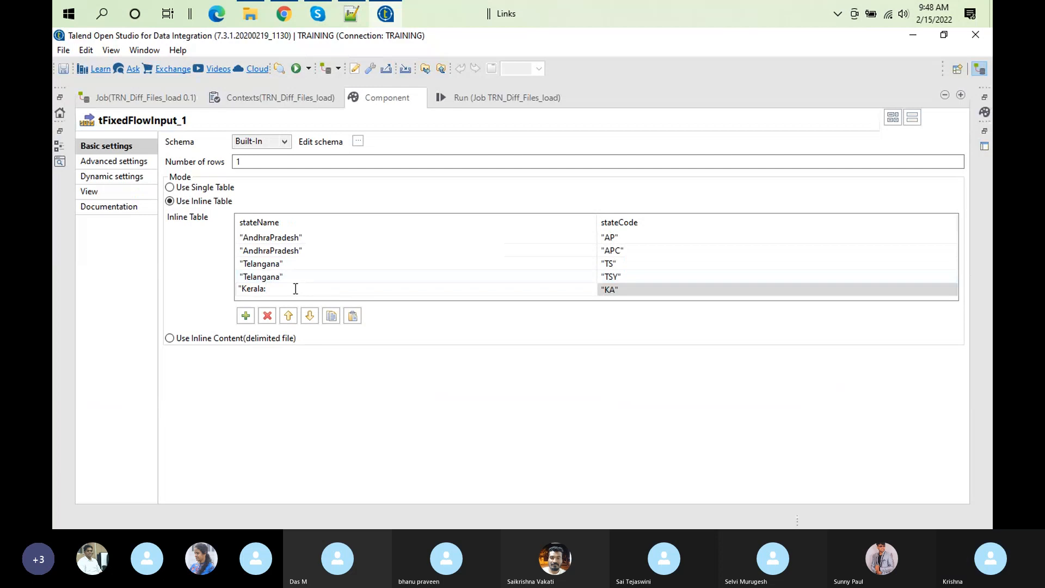
text(")
click(426, 416)
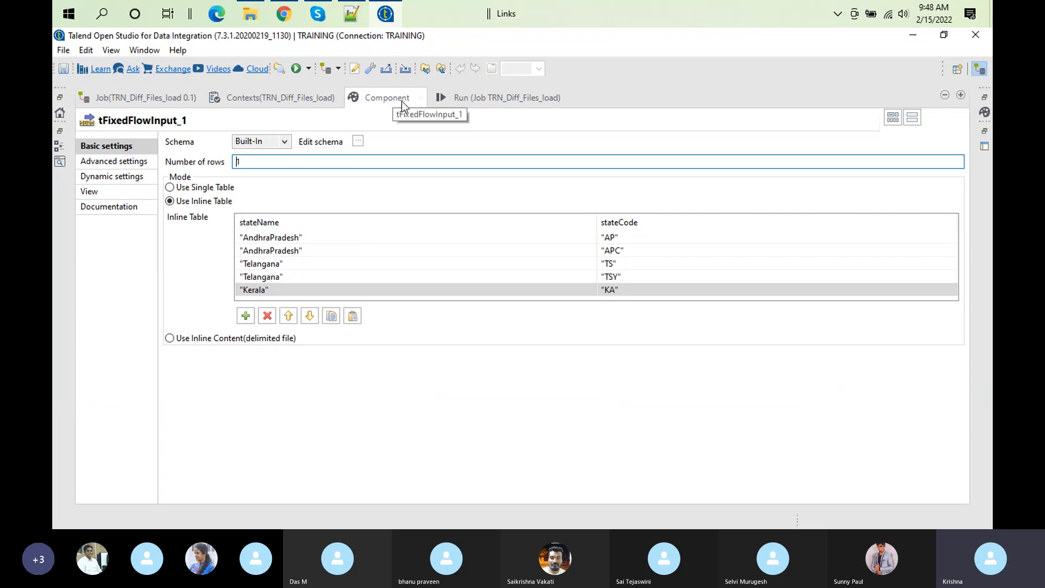
click(242, 290)
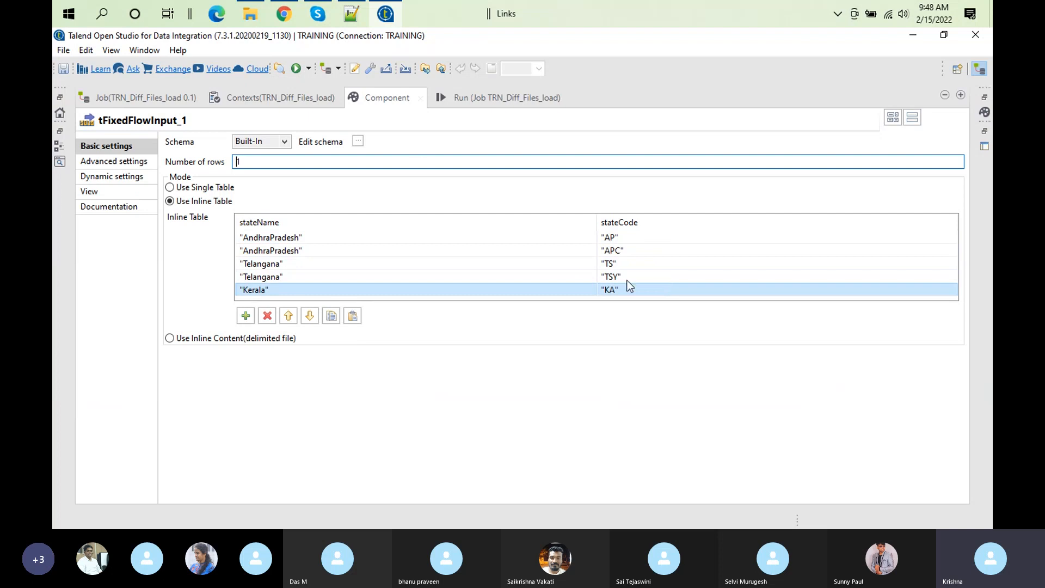
double_click(392, 92)
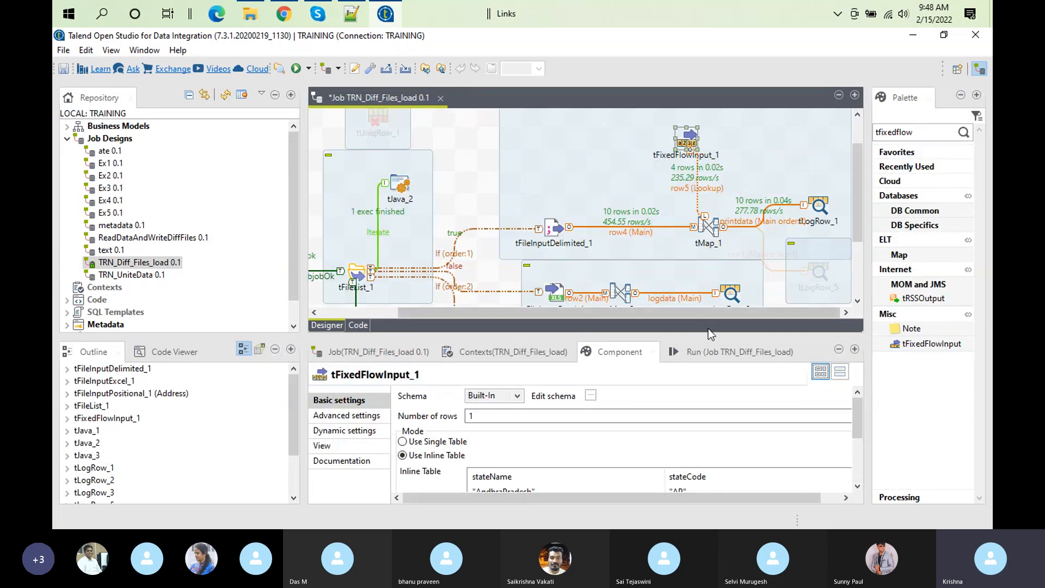
Step: Run the job with a cleared log, save the edited customer.csv in Notepad++, and rerun the job in Talend
click(709, 352)
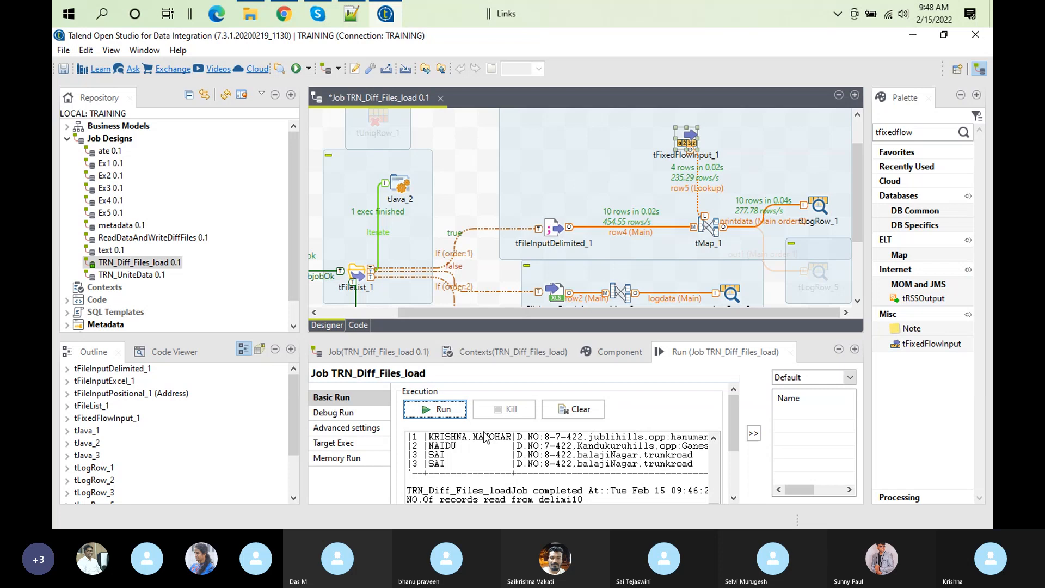
click(451, 416)
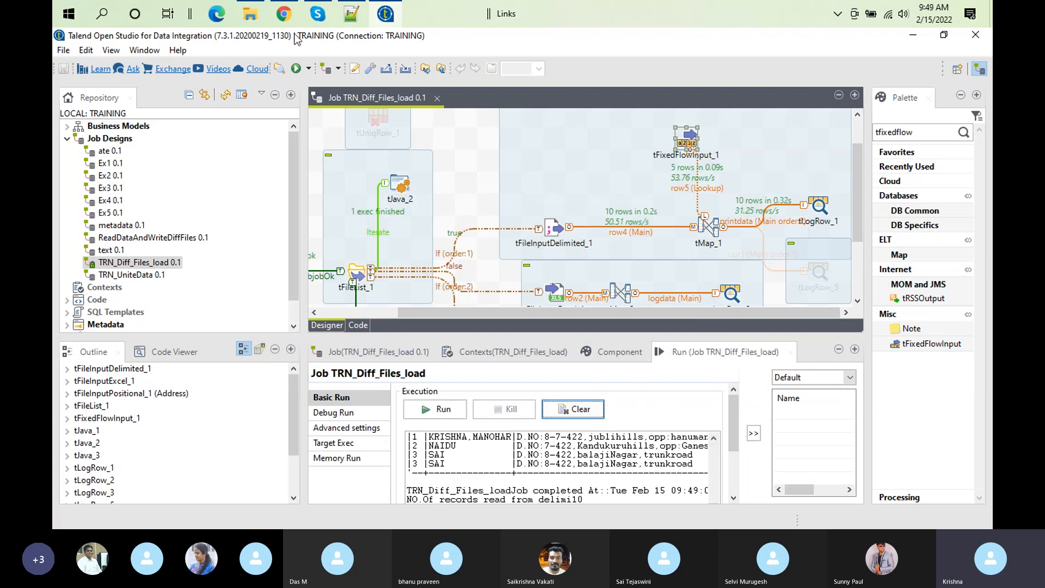
click(354, 14)
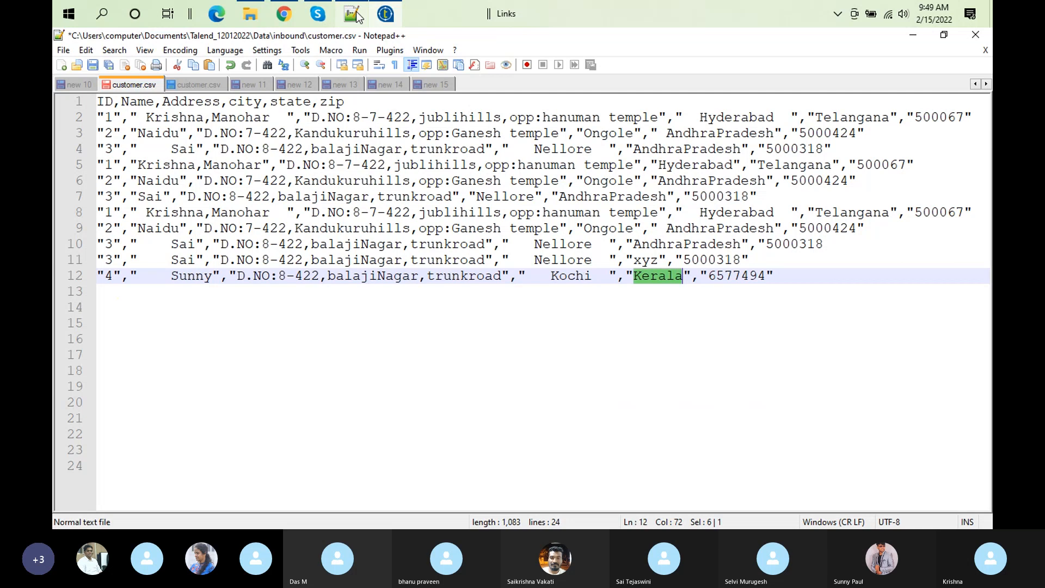
click(385, 14)
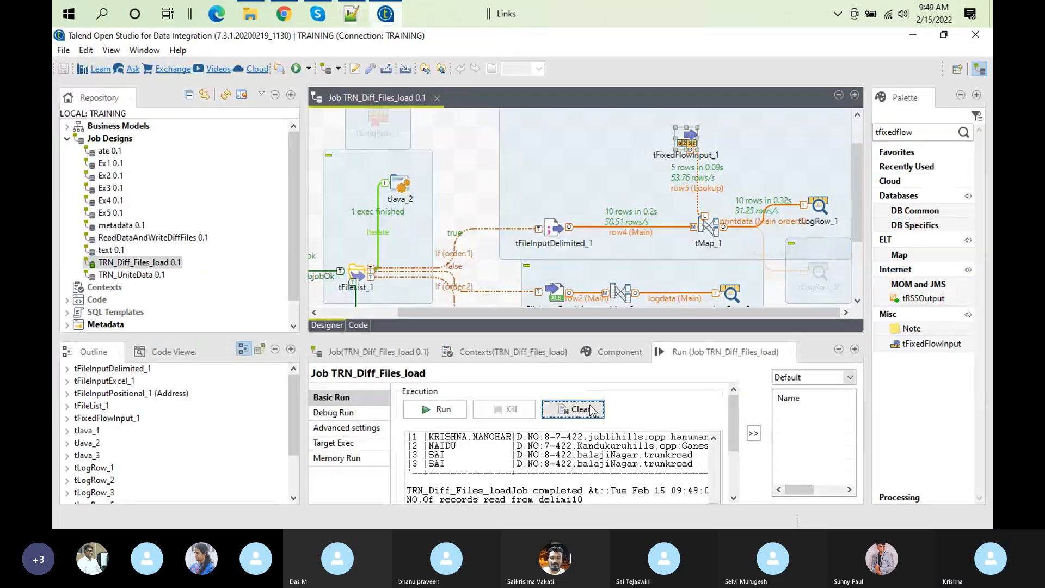
click(453, 410)
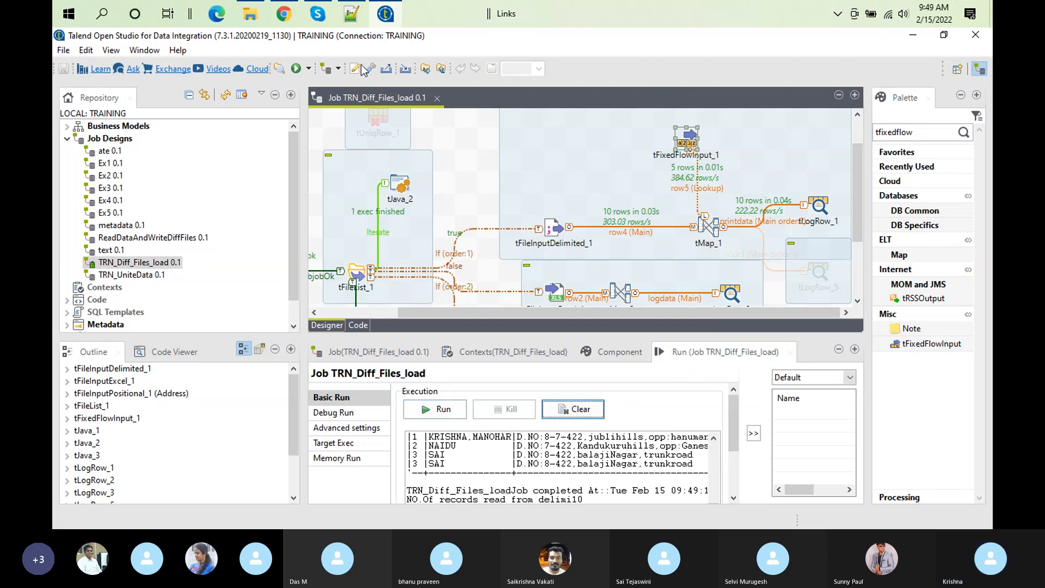
Step: Compare the folder path of customer.csv open in Notepad++ with the file path logged by the job run in Talend
click(351, 21)
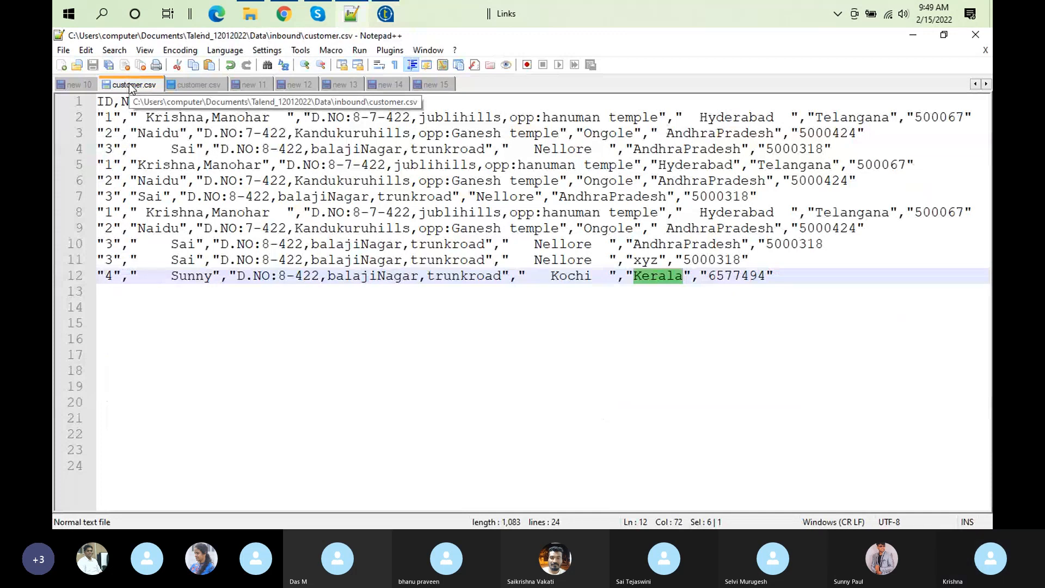
key(alt+Tab)
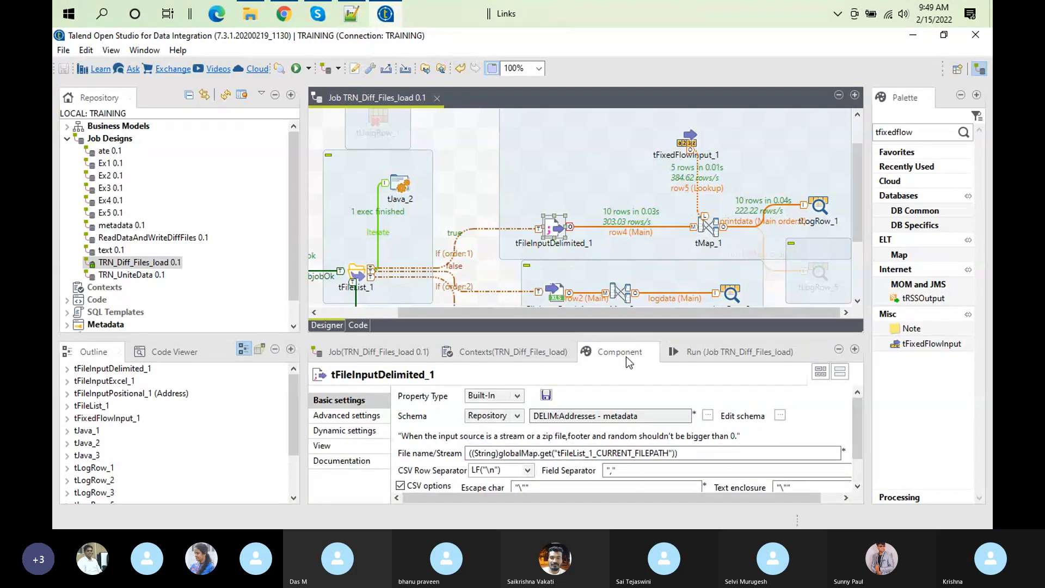
click(695, 354)
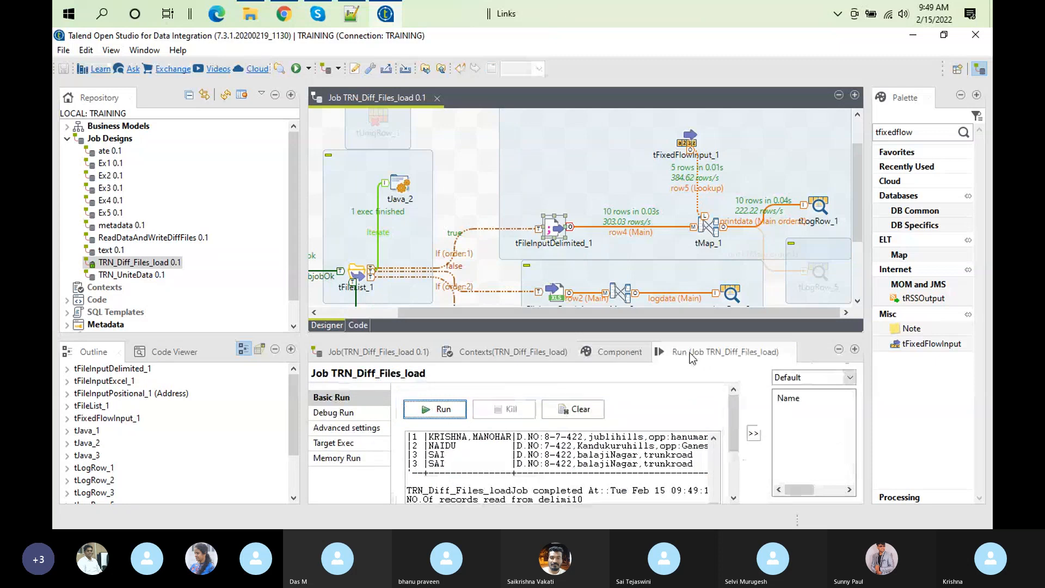
double_click(689, 353)
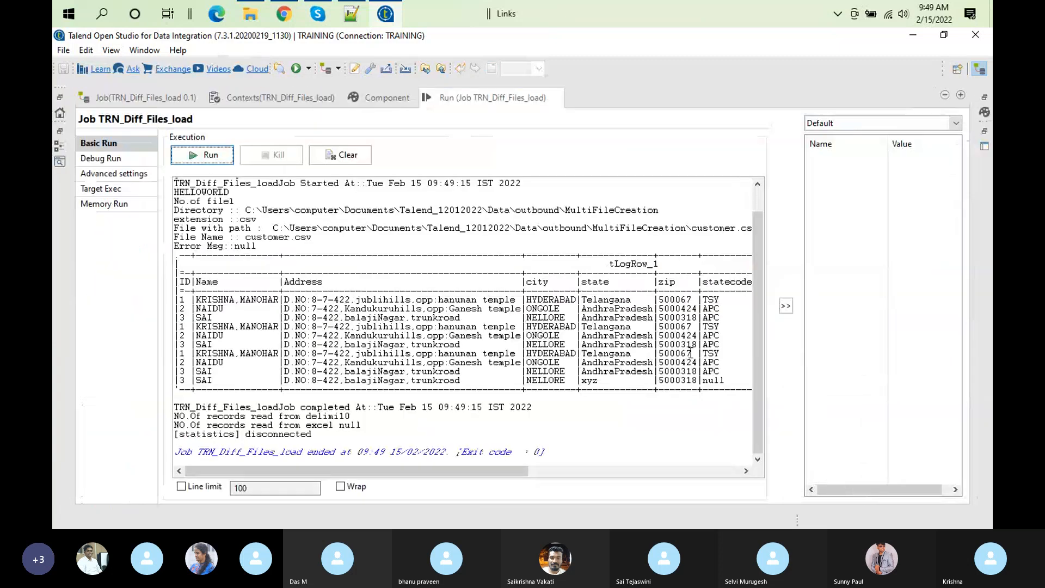
double_click(499, 92)
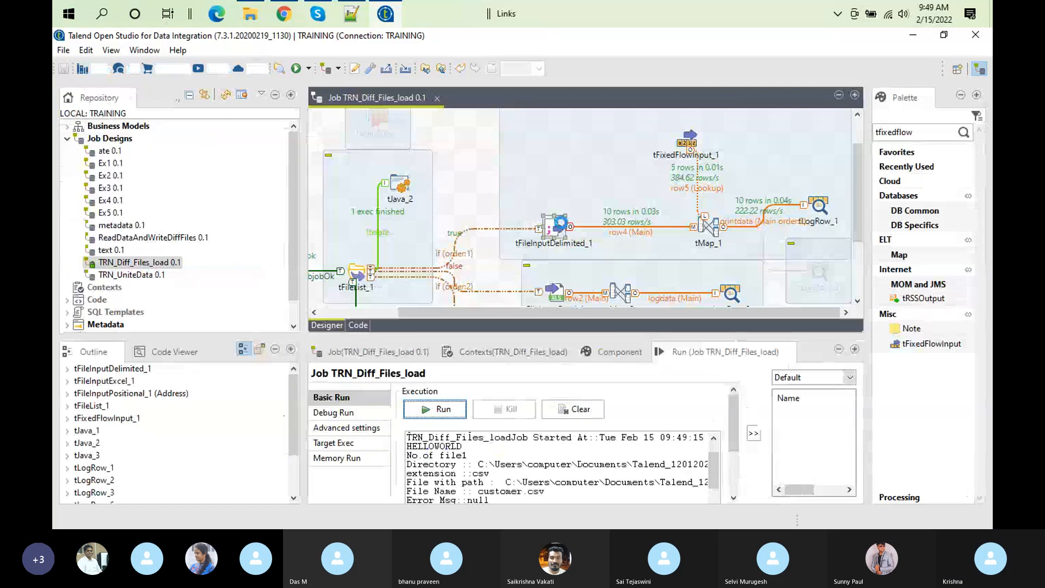
Step: Copy the whole File name/Stream expression from tFileInputDelimited_1's basic settings
double_click(563, 228)
click(707, 450)
key(ctrl+a)
key(ctrl+c)
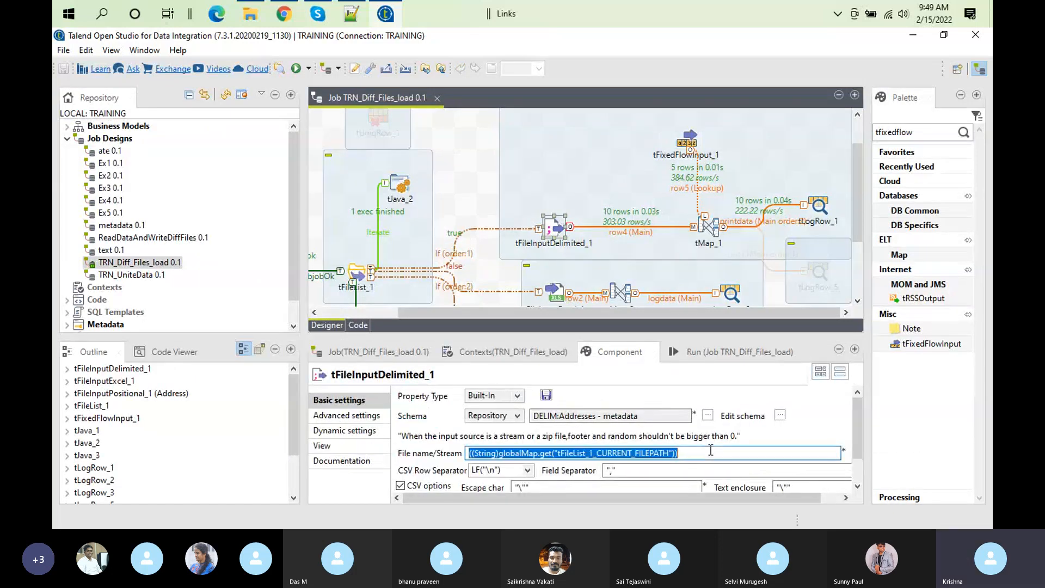
Step: Add a tJava component to the empty canvas area above tFileInputDelimited_1 and show its code settings
click(473, 161)
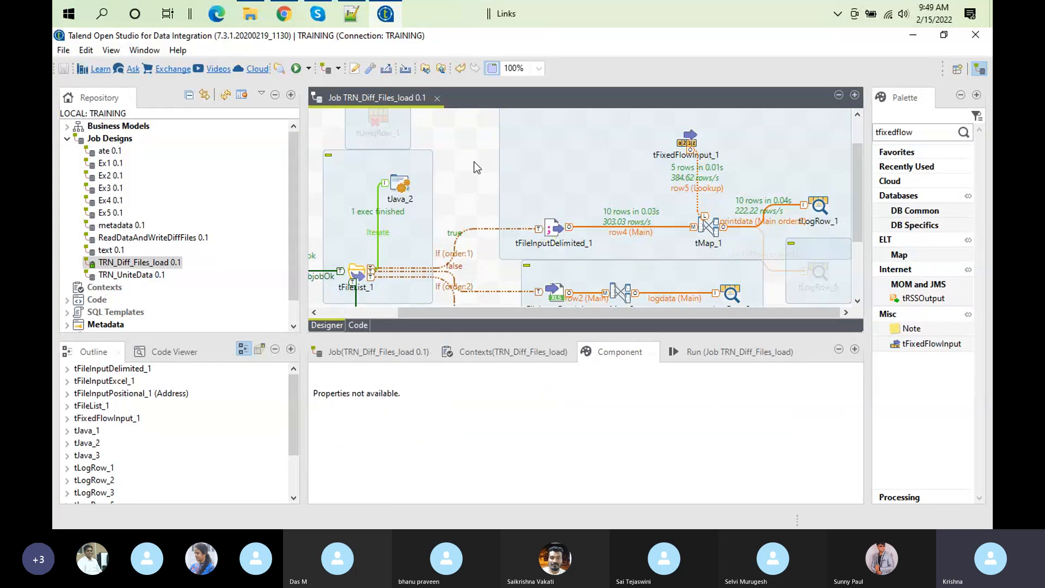
text(t)
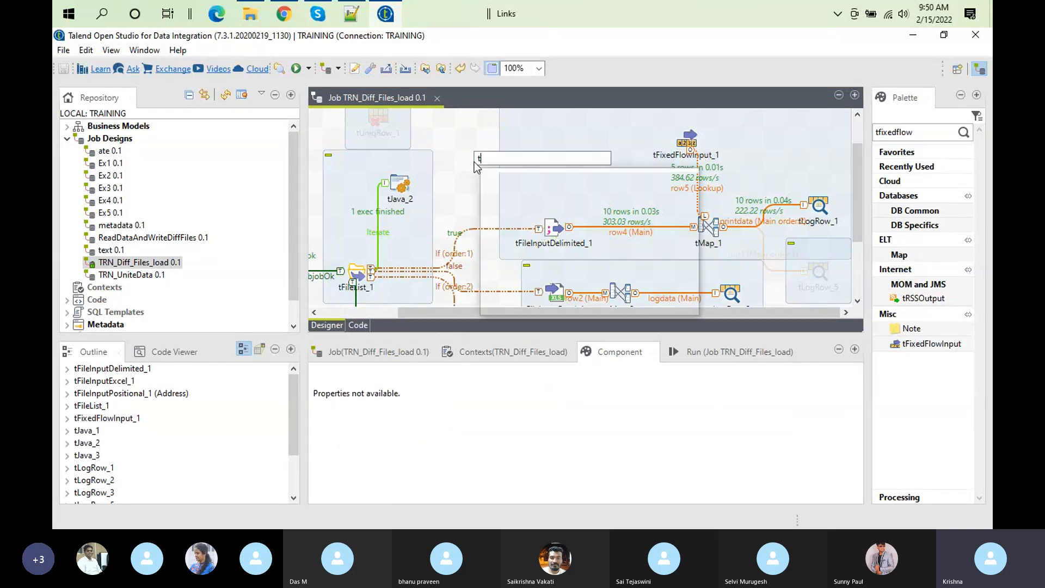
text(jva)
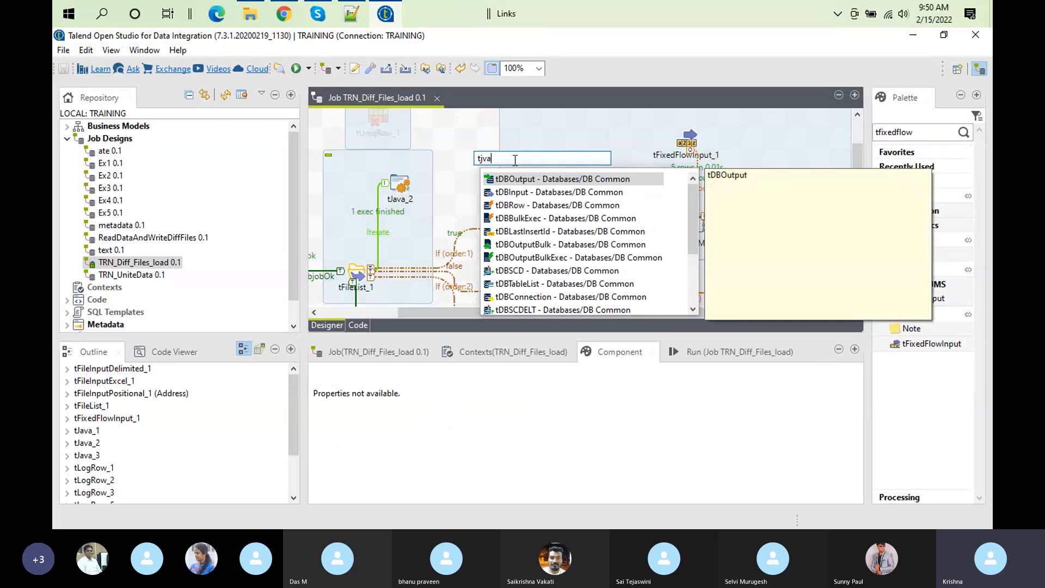
key(BackSpace)
key(BackSpace)
text(av)
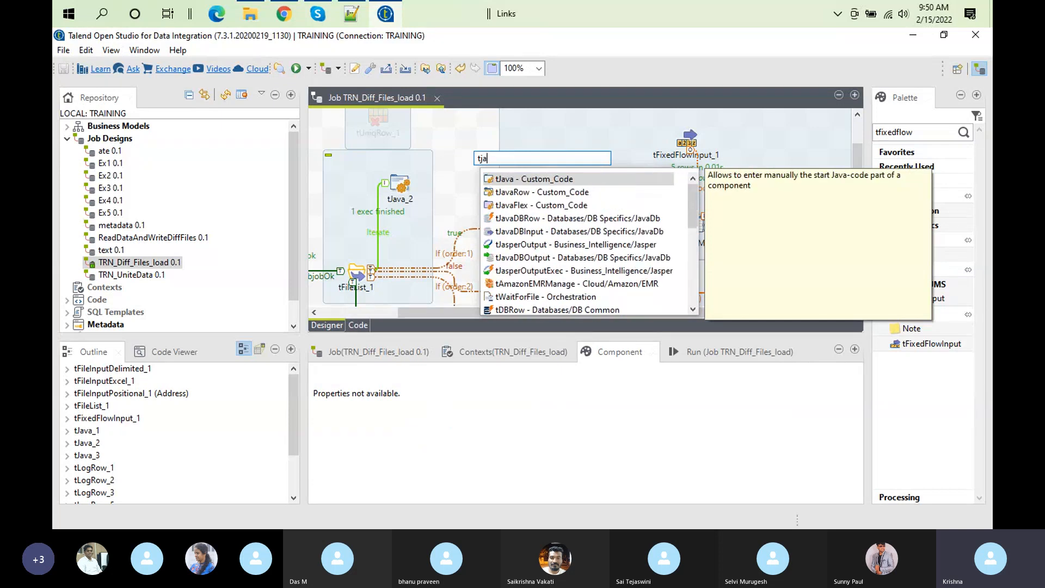
text(a)
double_click(524, 180)
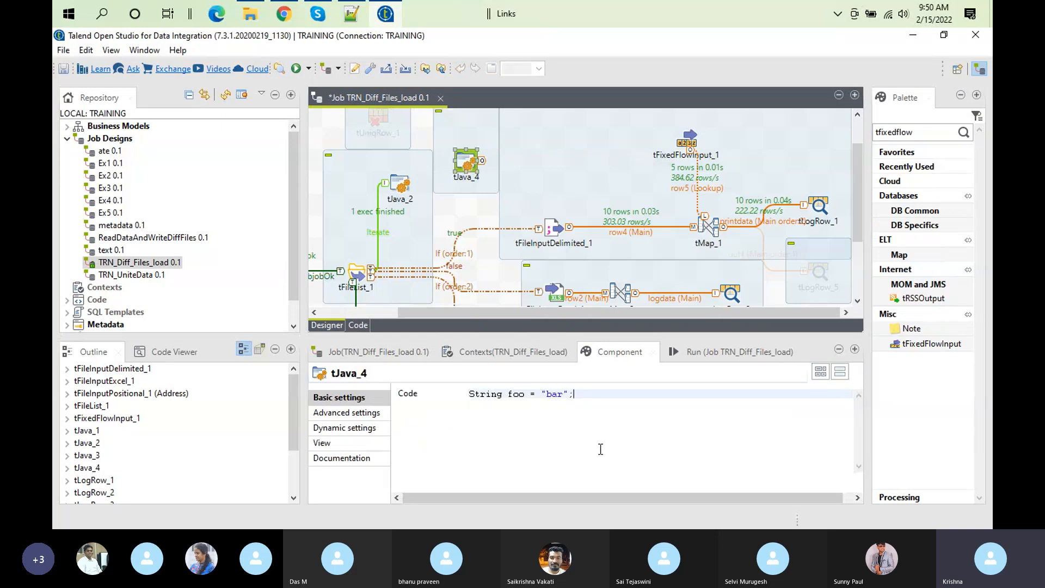
Step: Replace tJava_4's default code with system.out.println(((String)globalMap.get("tFileList_1_CURRENT_FILEPATH"))); using the copied expression
key(ctrl+a)
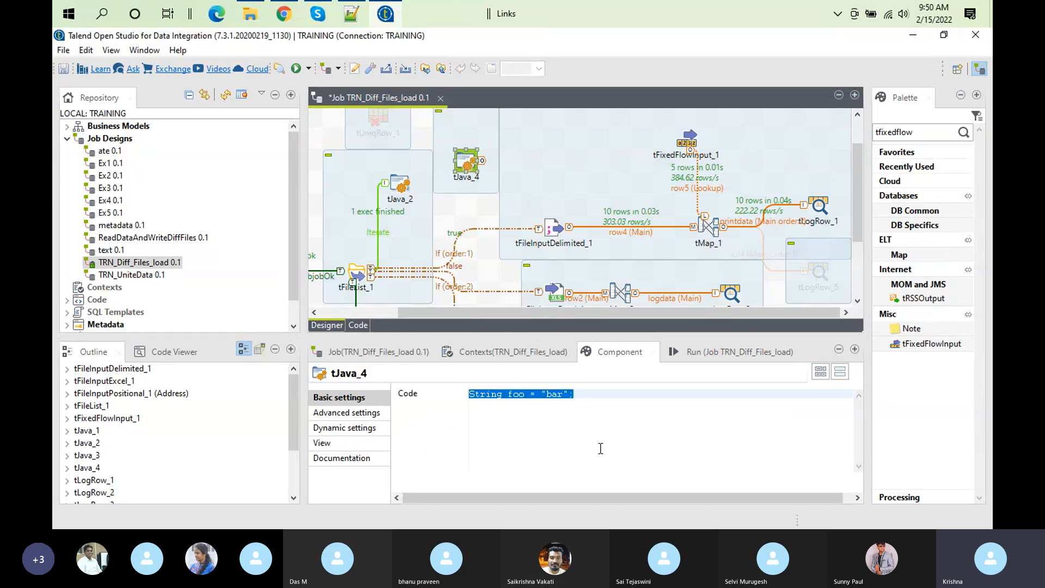
text(system.)
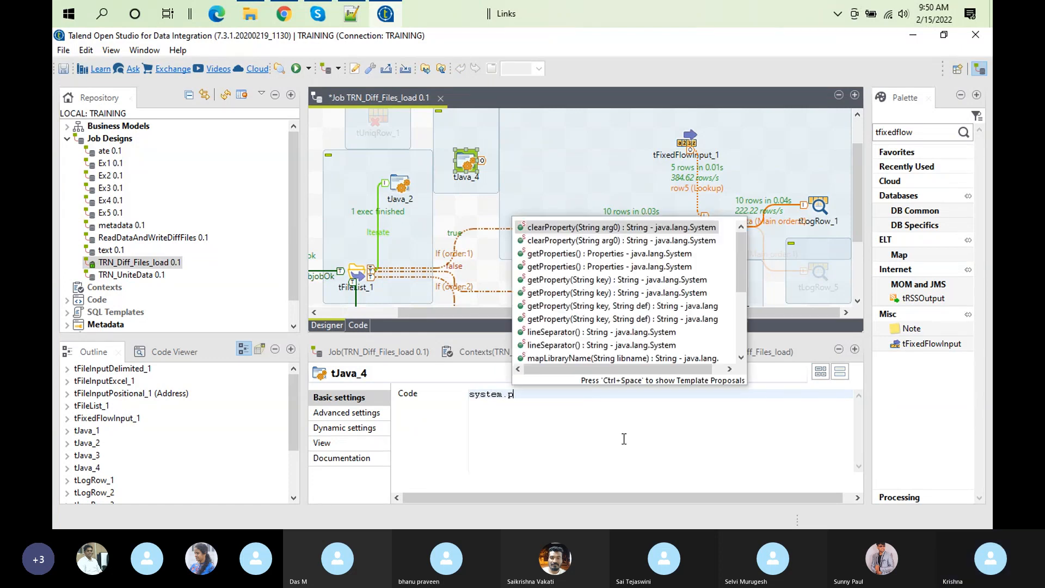
text(out)
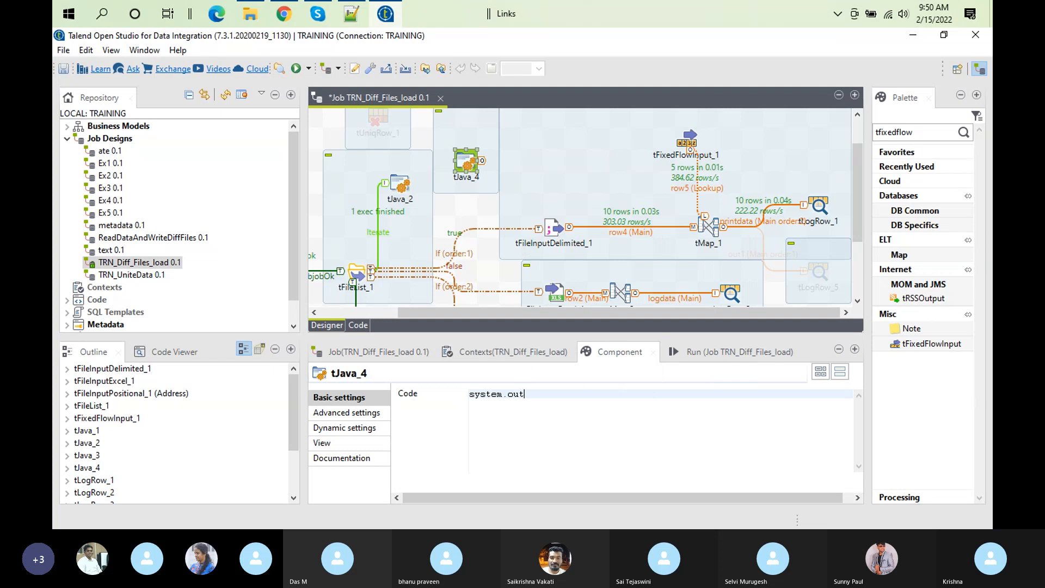
text(.println()
key(ctrl+v)
text();)
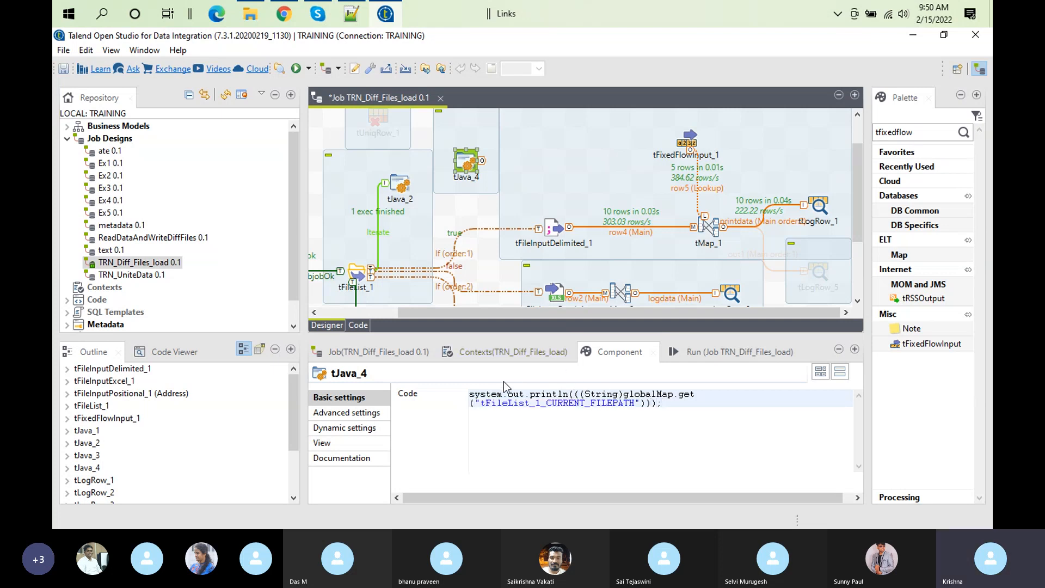
Step: Correct the print statement in tJava_4 so that it begins with a capitalized System
click(474, 395)
key(BackSpace)
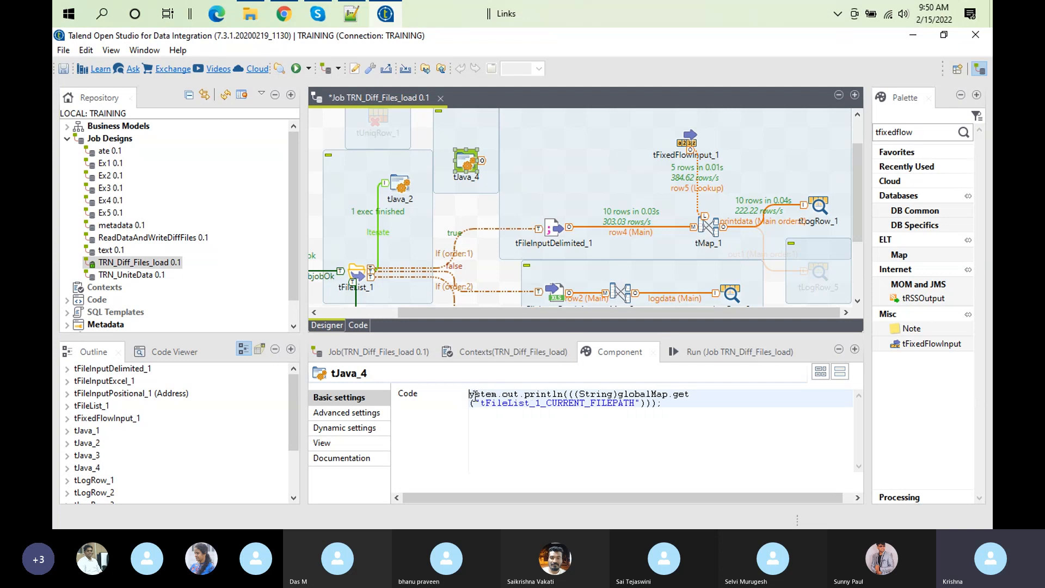
text(S)
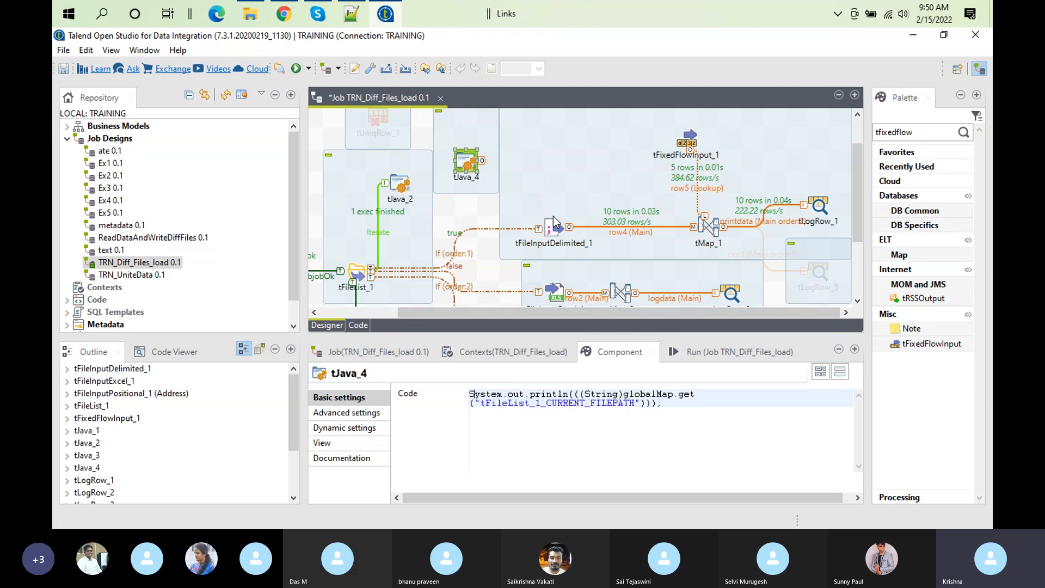
click(345, 18)
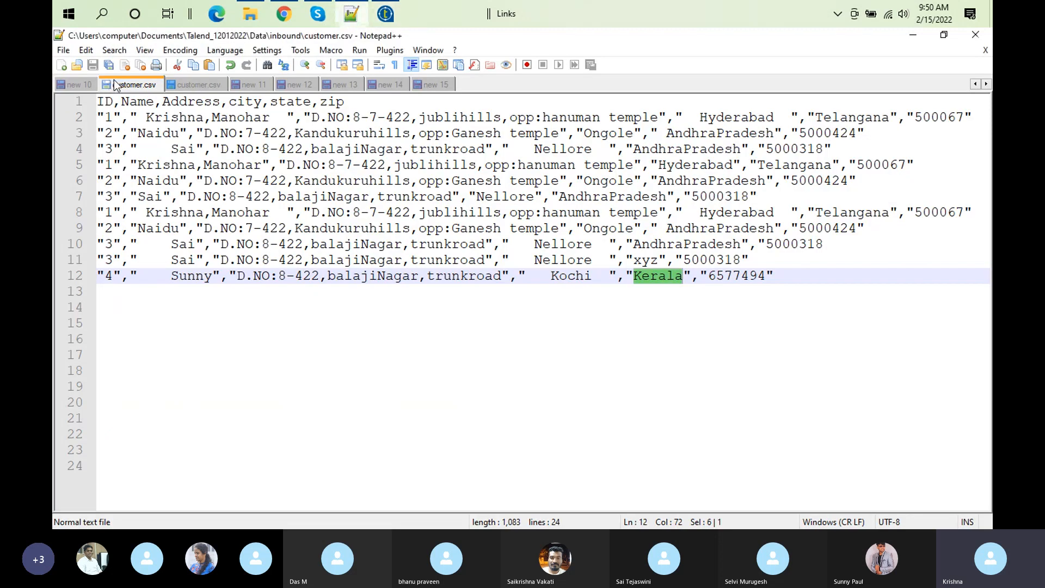
click(385, 17)
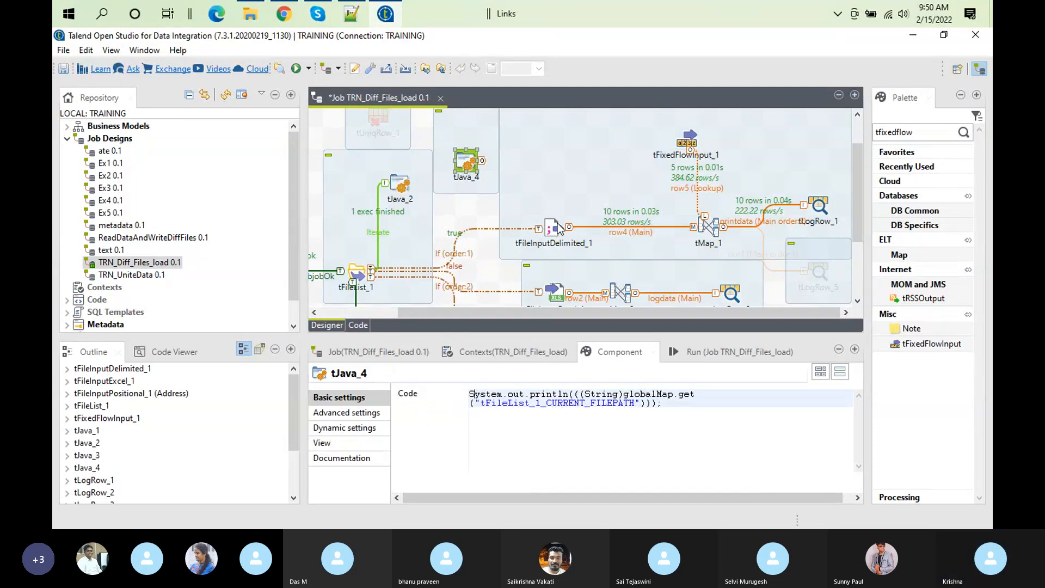
click(555, 227)
right_click(557, 225)
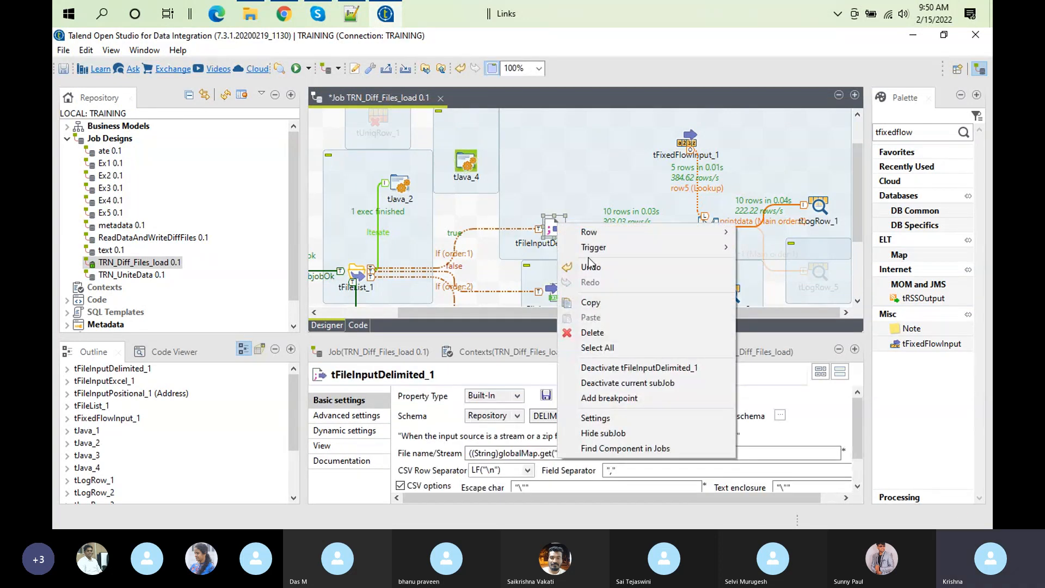
Step: Connect tFileList_1 to tJava_4 with an On Component Ok trigger and show tJava_4's code settings
click(348, 274)
right_click(351, 273)
mouse_move(433, 296)
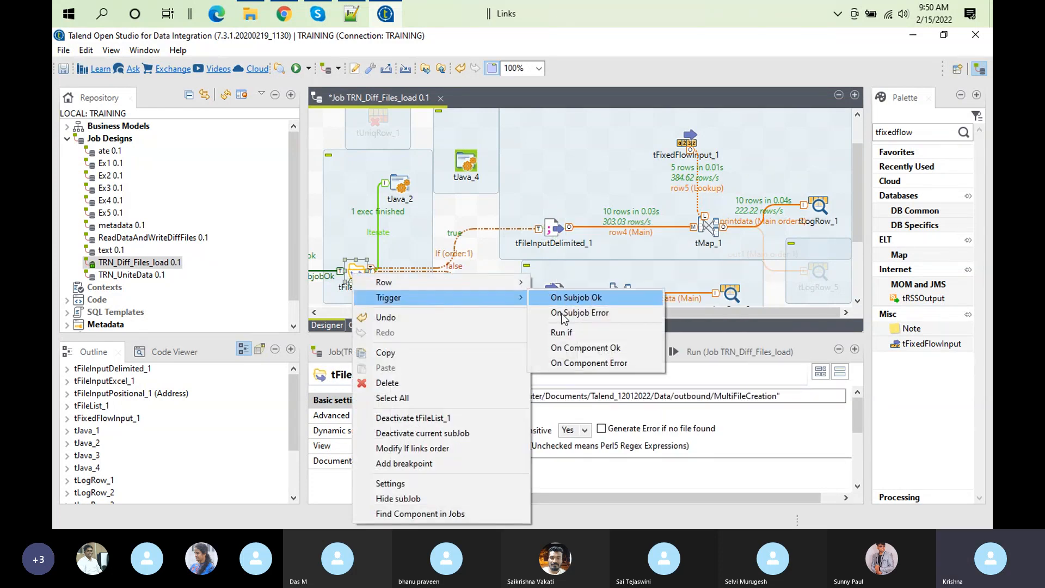
click(575, 349)
click(466, 163)
scroll(468, 166, up, 1)
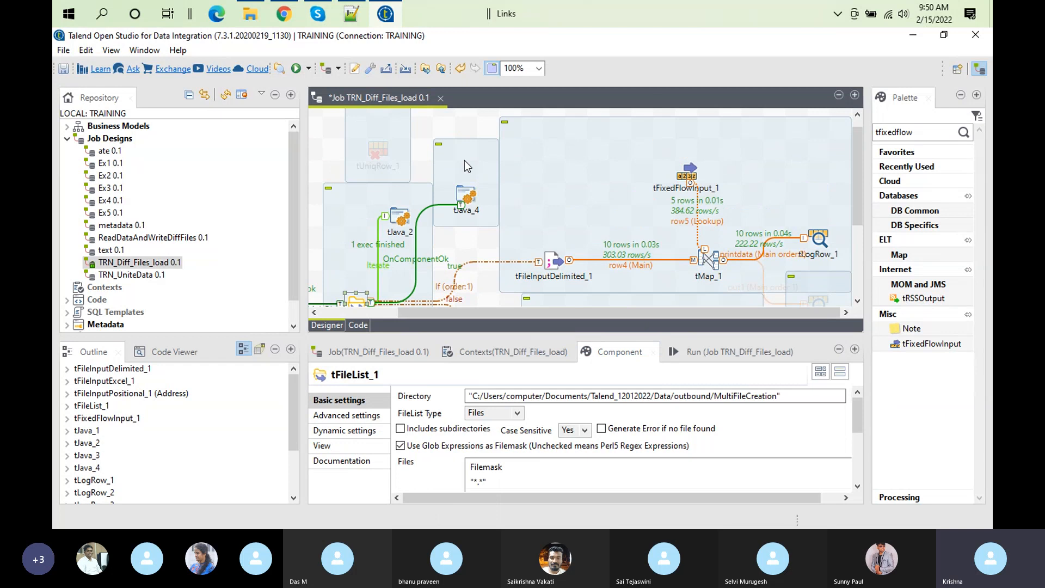
click(460, 206)
click(465, 194)
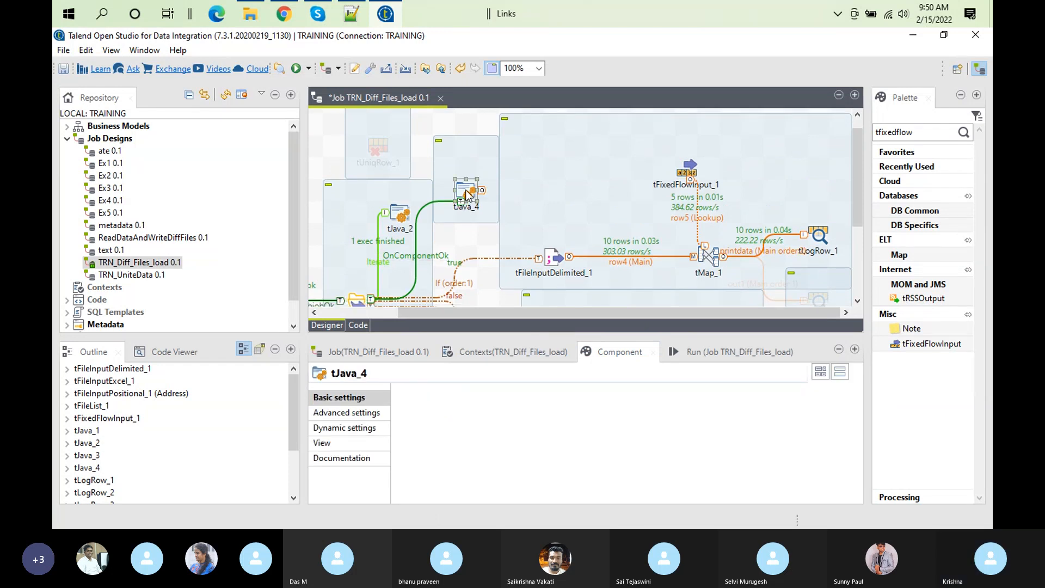
Step: Clear the previous execution output and run TRN_Diff_Files_load to print the current file path
click(739, 353)
click(572, 409)
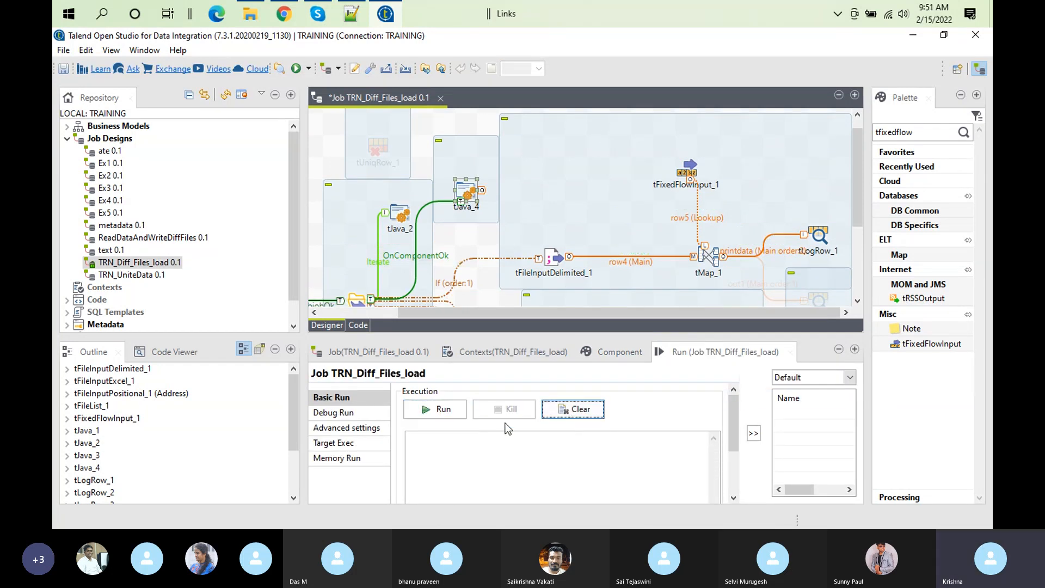
click(430, 409)
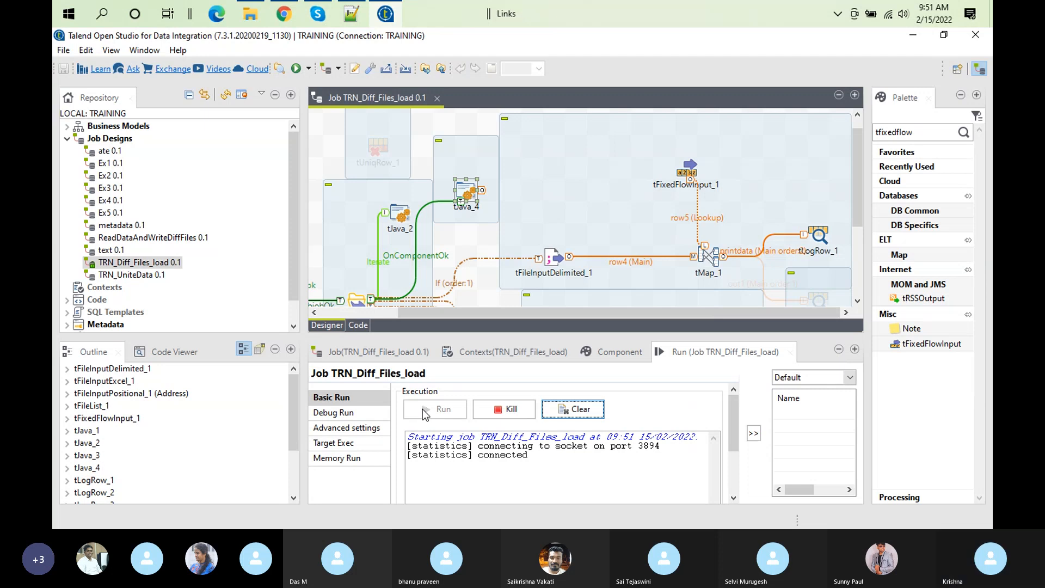
click(581, 408)
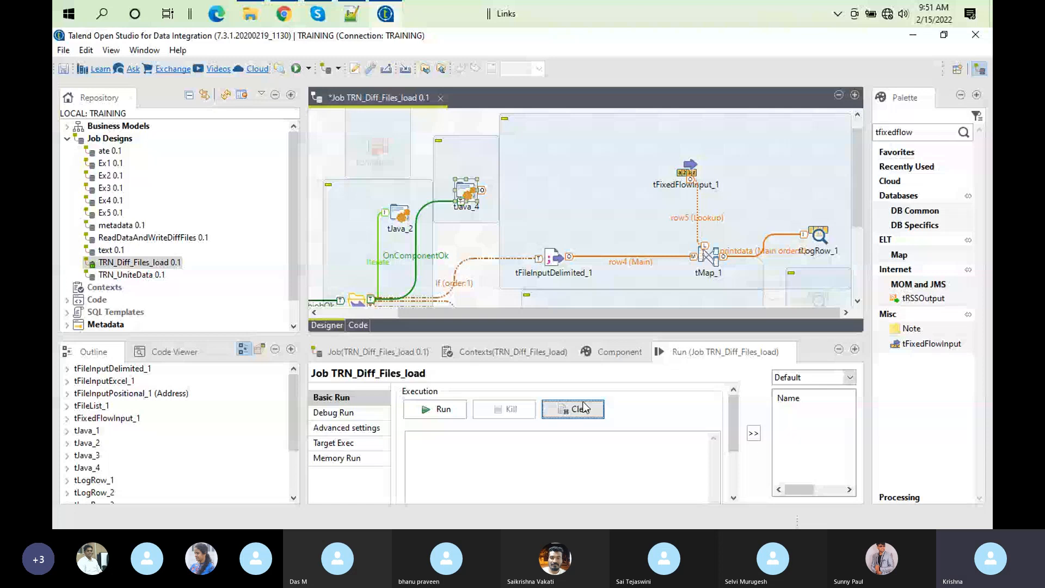
click(458, 412)
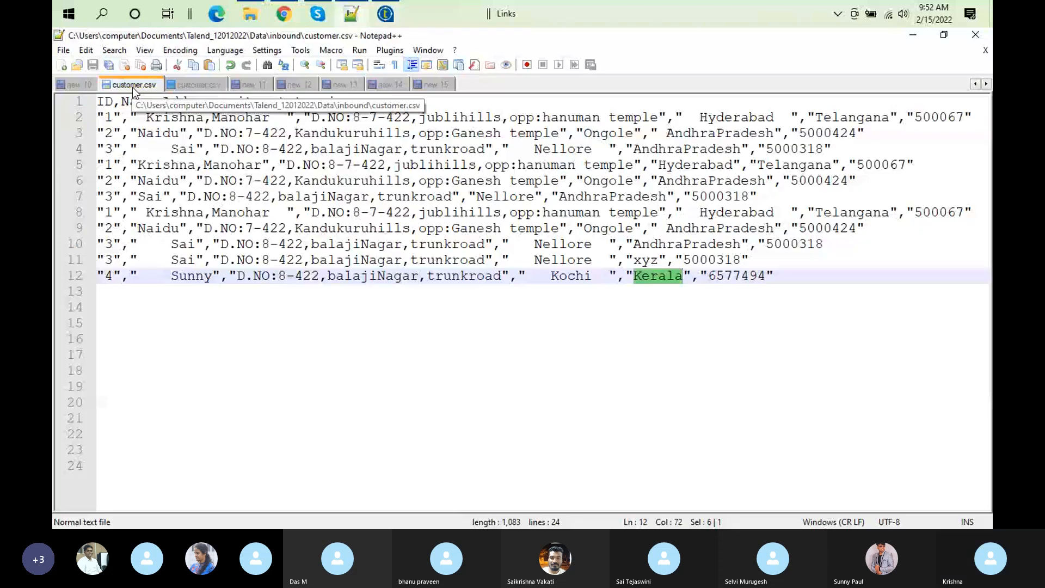
Step: In Notepad++, copy the last two records of the inbound customer.csv onto a new line at the end of the outbound MultiFileCreation customer.csv
click(777, 285)
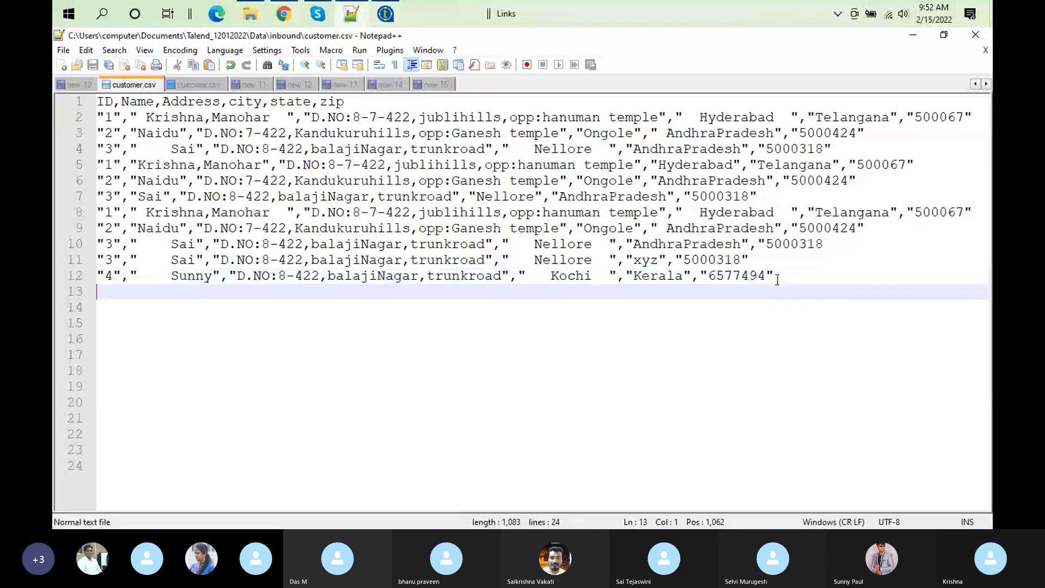
click(777, 279)
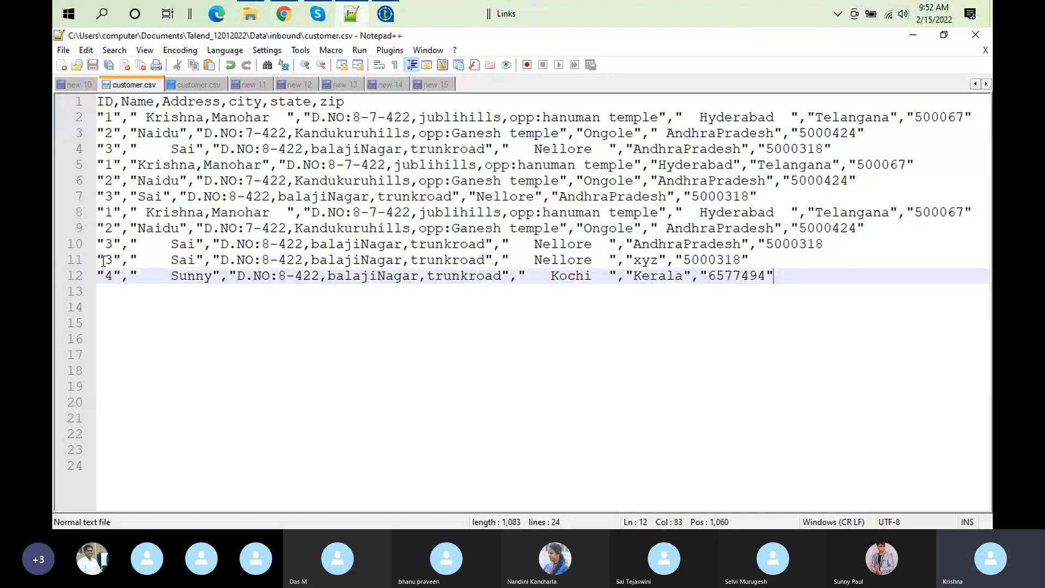
shift+click(98, 260)
key(ctrl+c)
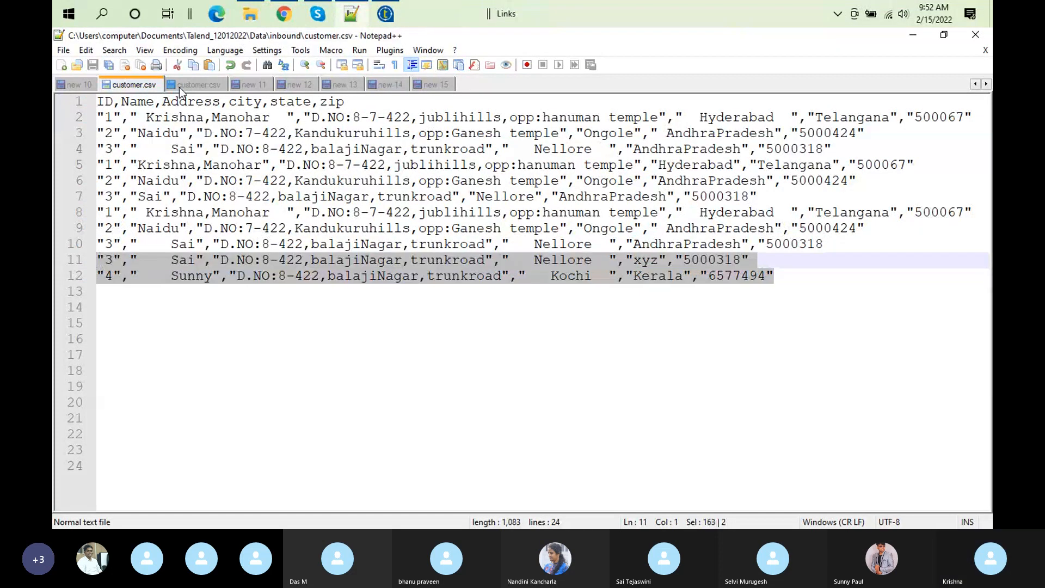
click(182, 86)
click(789, 260)
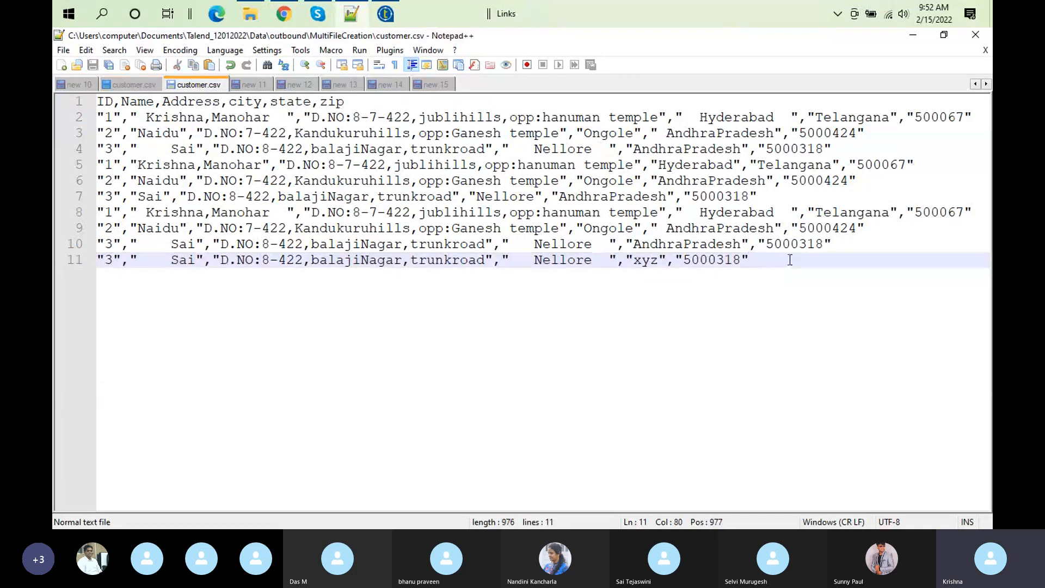
key(Return)
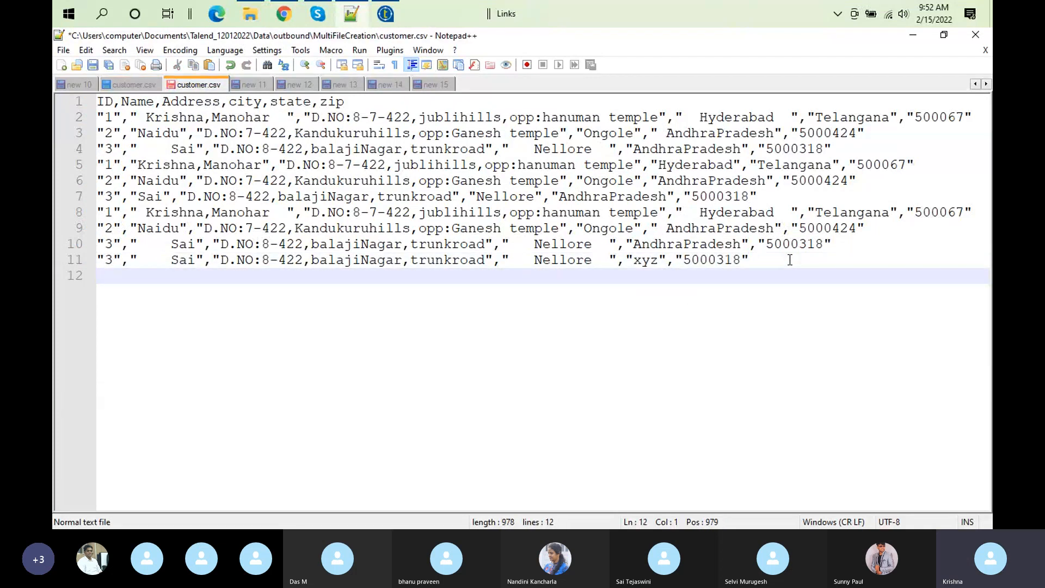
key(ctrl+v)
Step: Remove the duplicated xyz record from line 12 of the outbound customer.csv, keeping the Kerala record, and save the file
click(773, 271)
key(shift+Home)
key(Delete)
key(Delete)
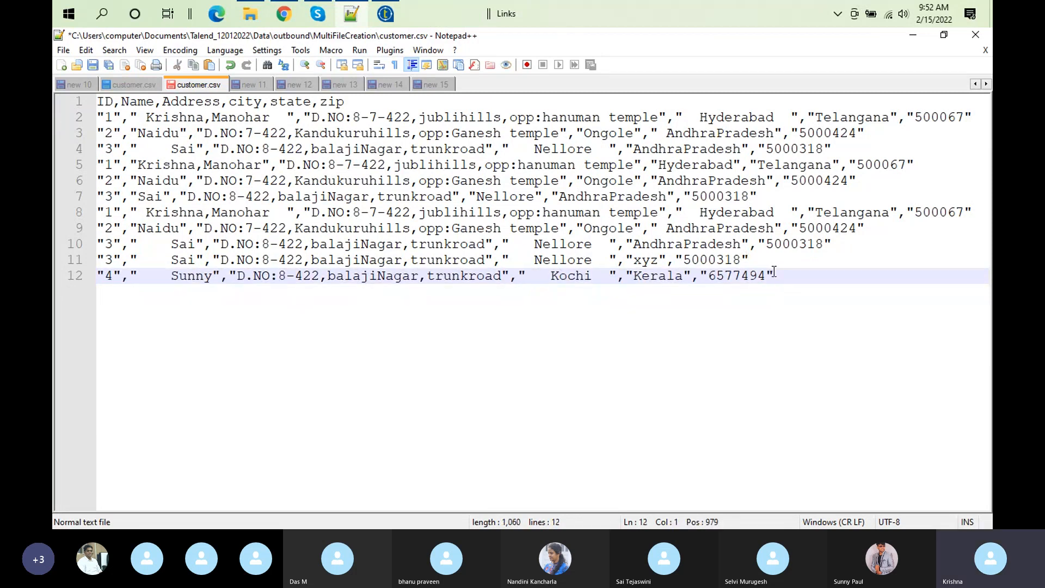
click(98, 69)
Step: Switch back to Talend Open Studio, restore the normal layout from the maximized Run view and delete the tJava_4 component
click(392, 17)
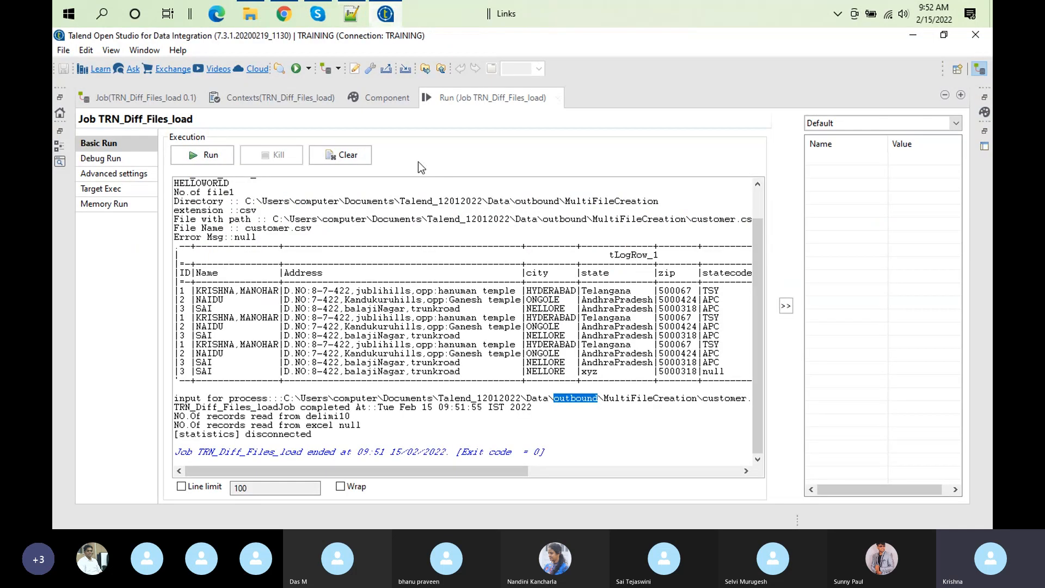
double_click(488, 101)
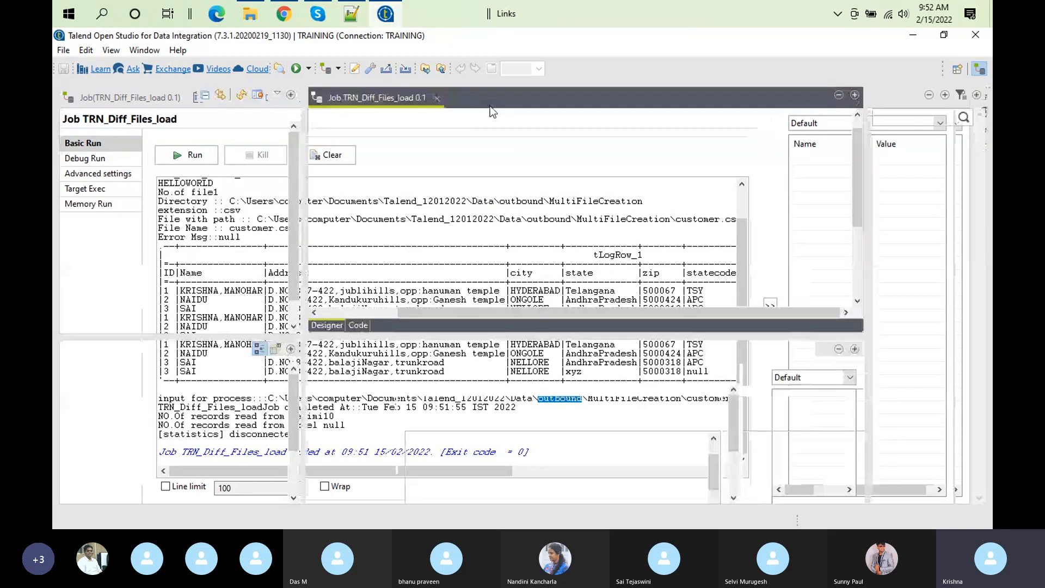
key(Delete)
Step: Clear the output, rerun TRN_Diff_Files_load and check the Kerala record's statecode in the enlarged tLogRow_1 output
click(596, 415)
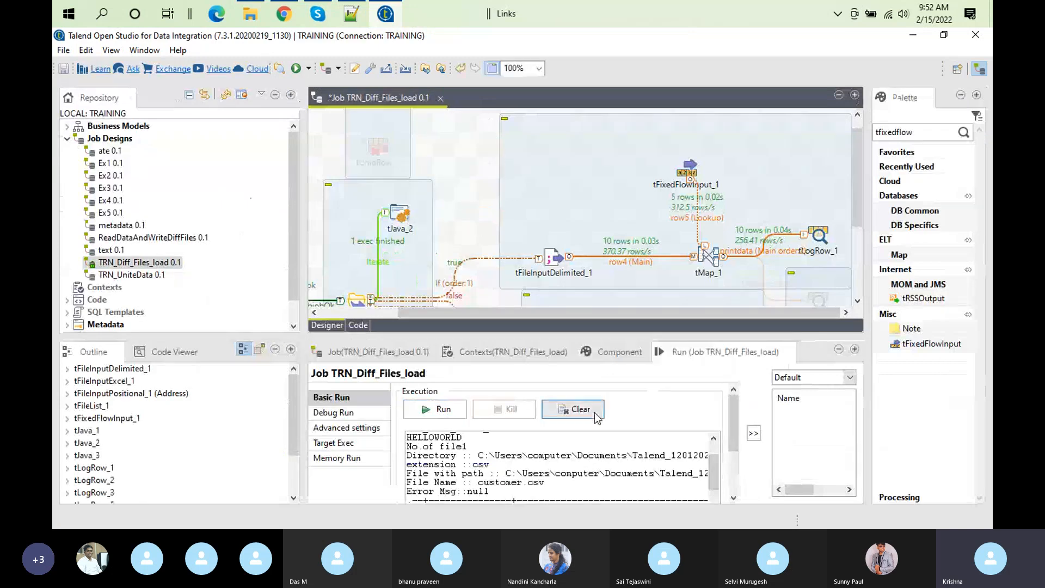
click(443, 414)
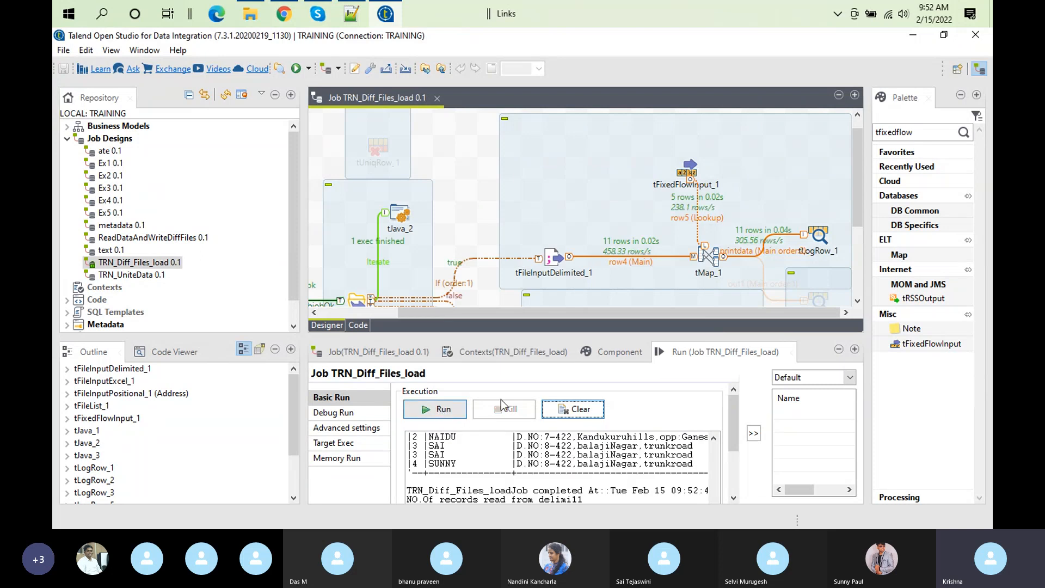
double_click(707, 351)
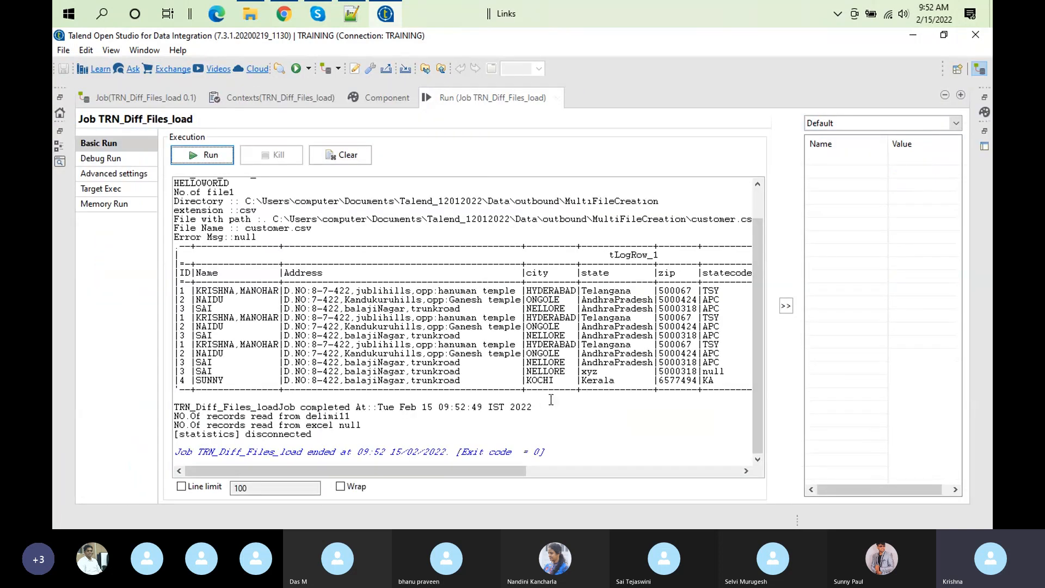
double_click(709, 380)
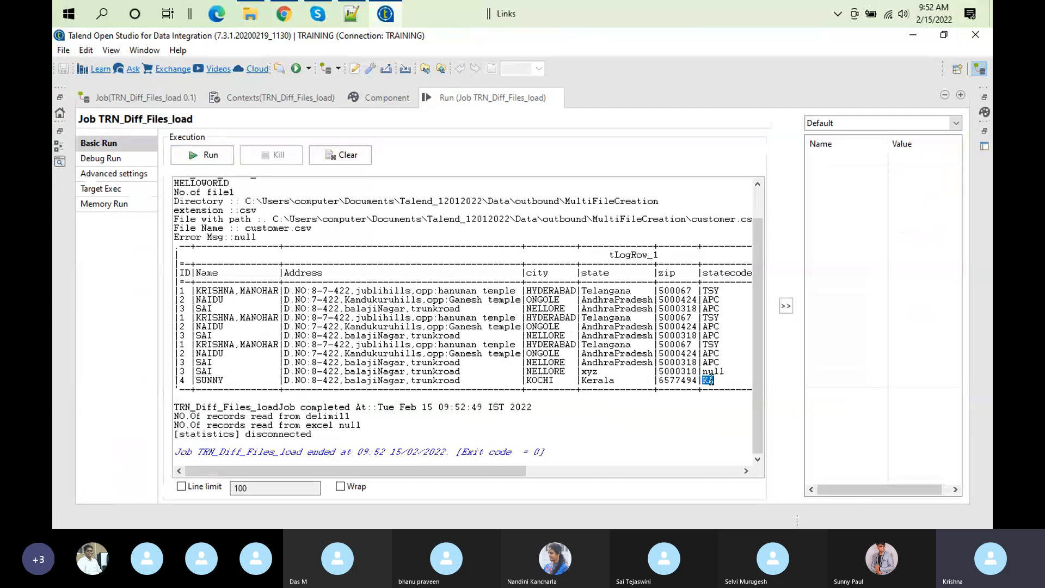
double_click(471, 98)
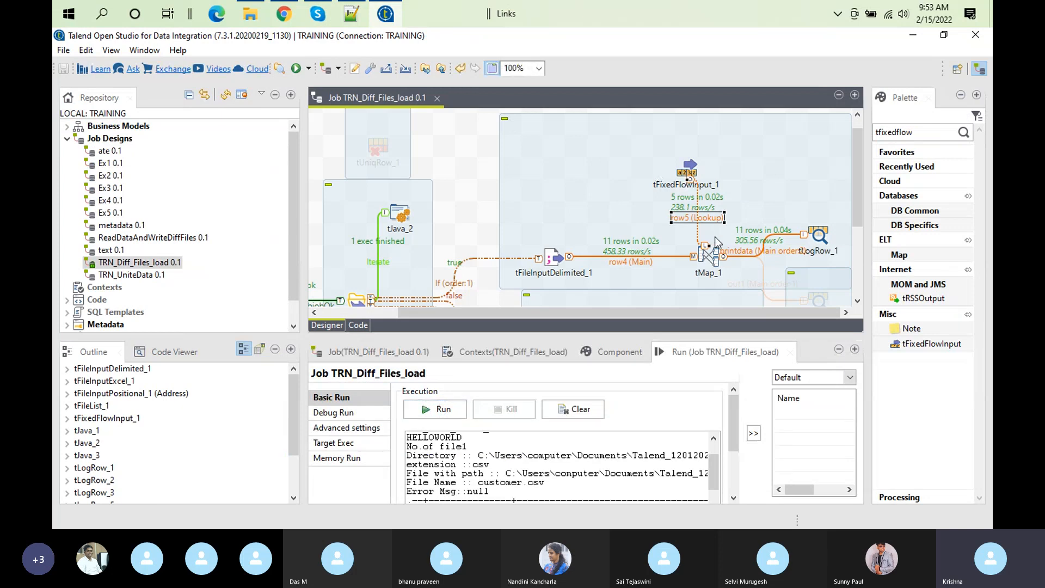
Step: Review the full expression of the state variable in tMap_1's Expression Builder and close the mapper
double_click(708, 256)
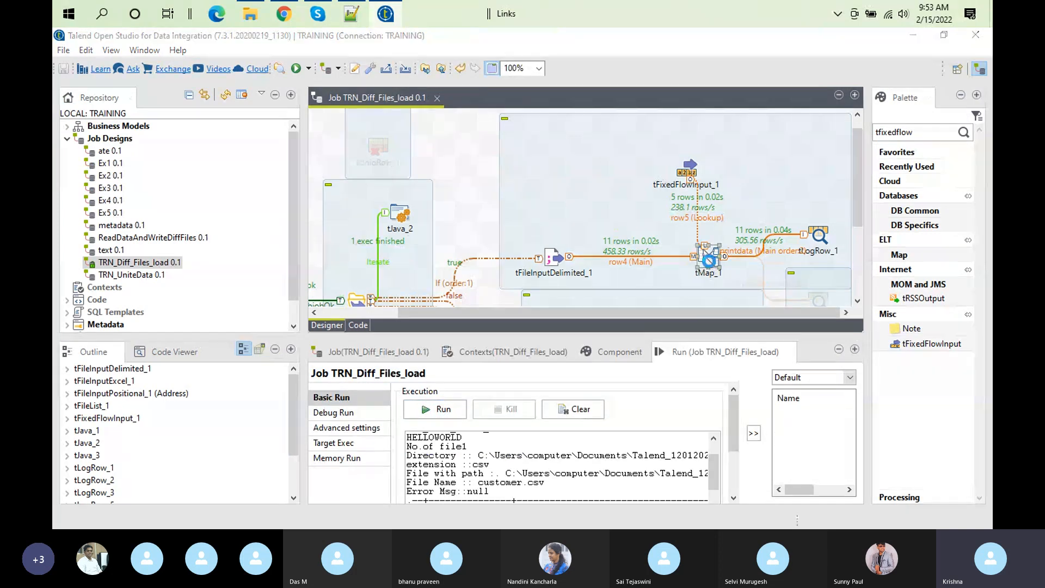
click(404, 133)
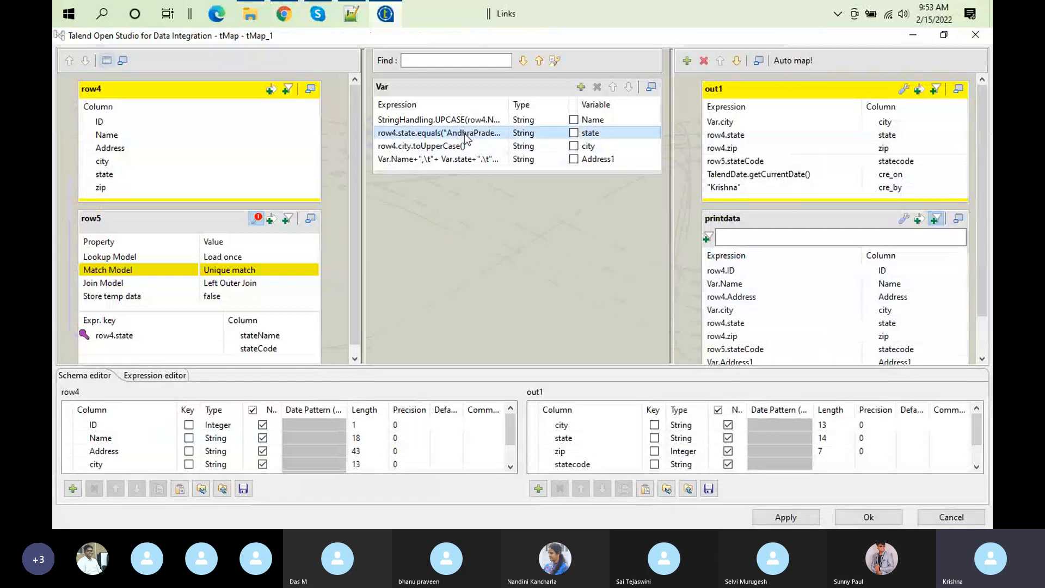
click(499, 132)
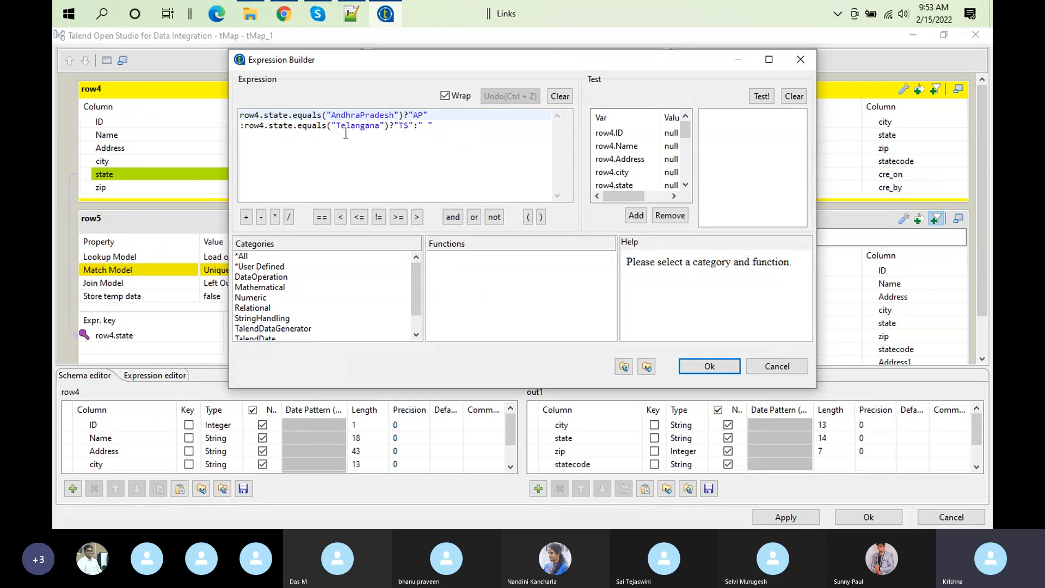
click(715, 367)
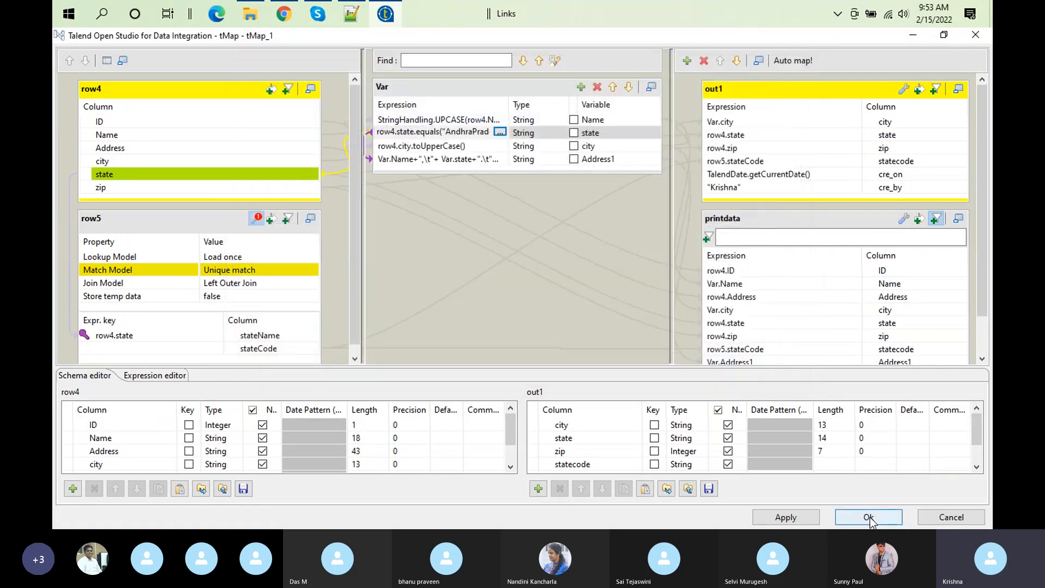
click(869, 518)
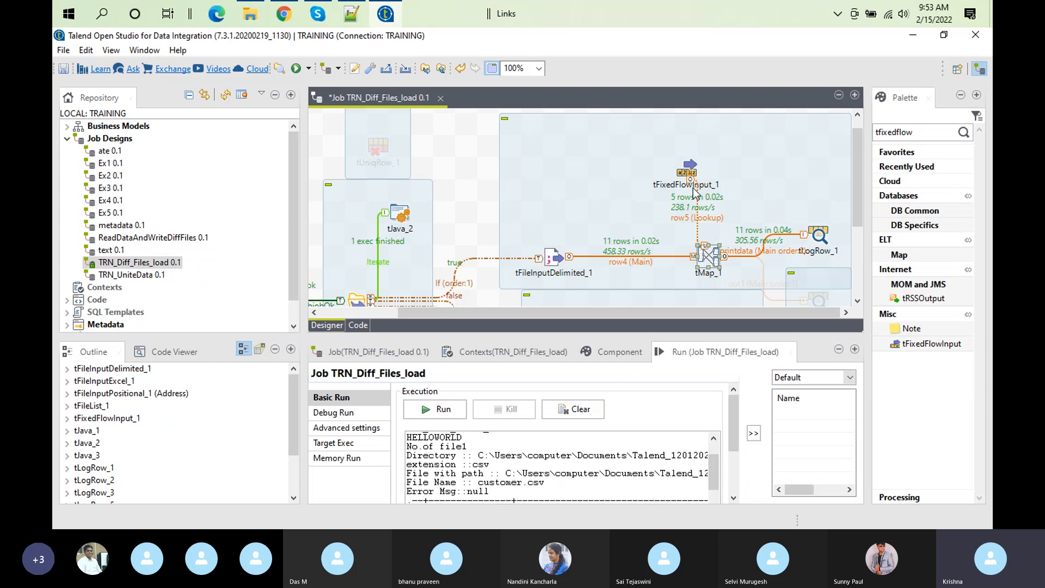
Step: Examine in tMap_1 how row4.state joins to the row5 lookup's stateName, along with the lookup's model settings
double_click(706, 256)
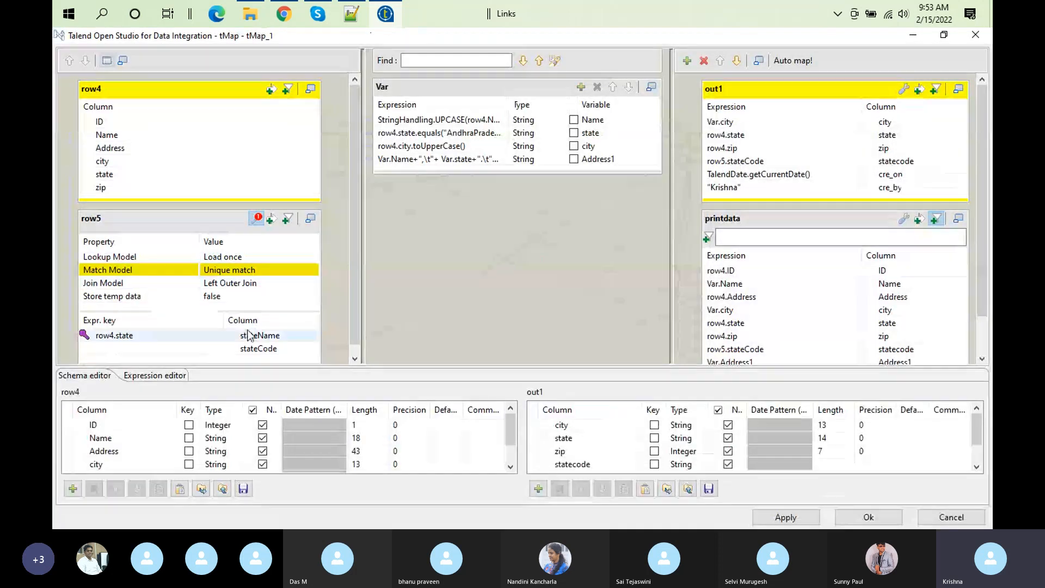
click(119, 95)
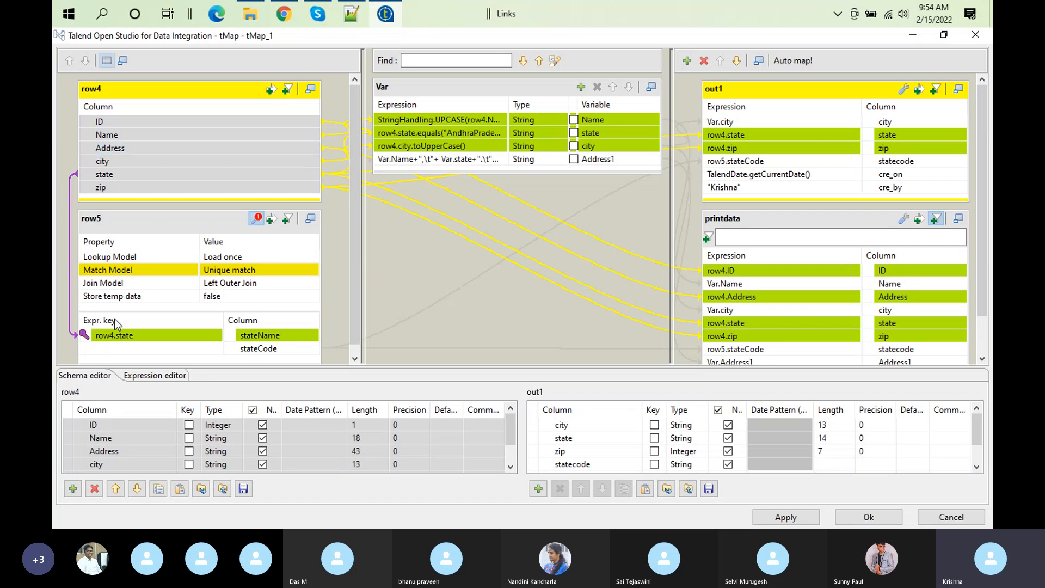
click(146, 337)
click(272, 336)
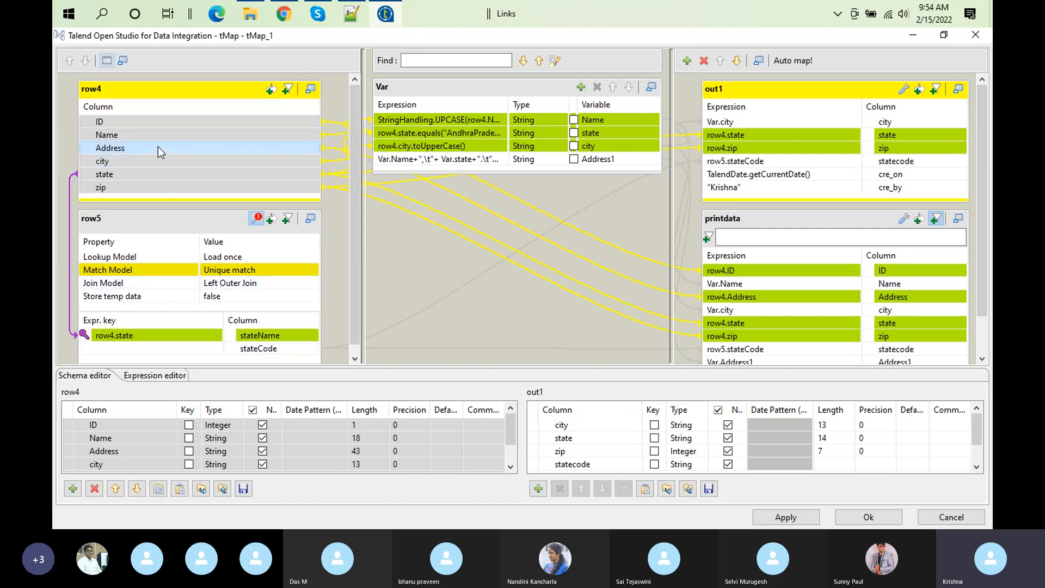
click(159, 223)
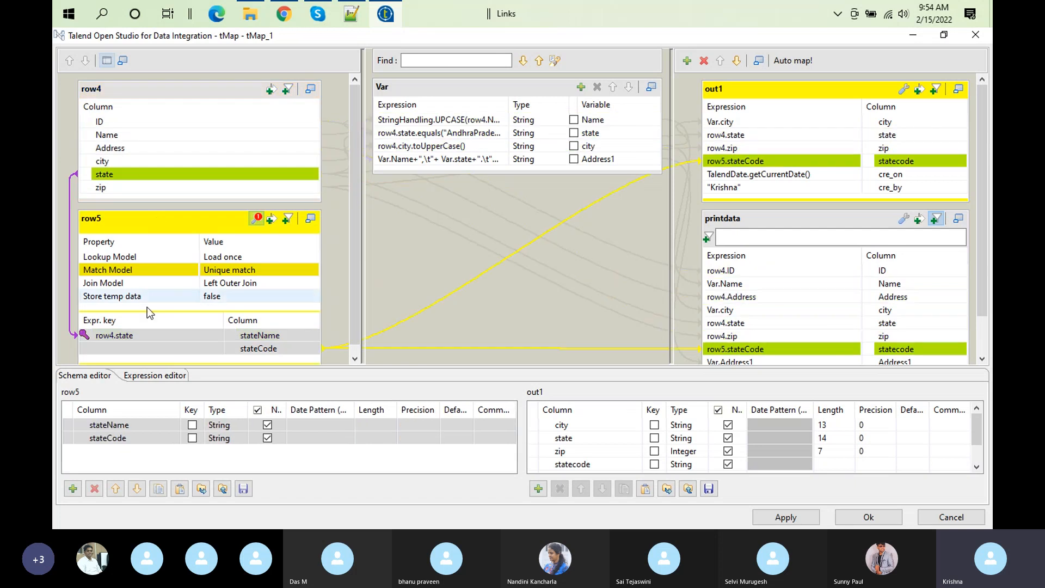
click(128, 172)
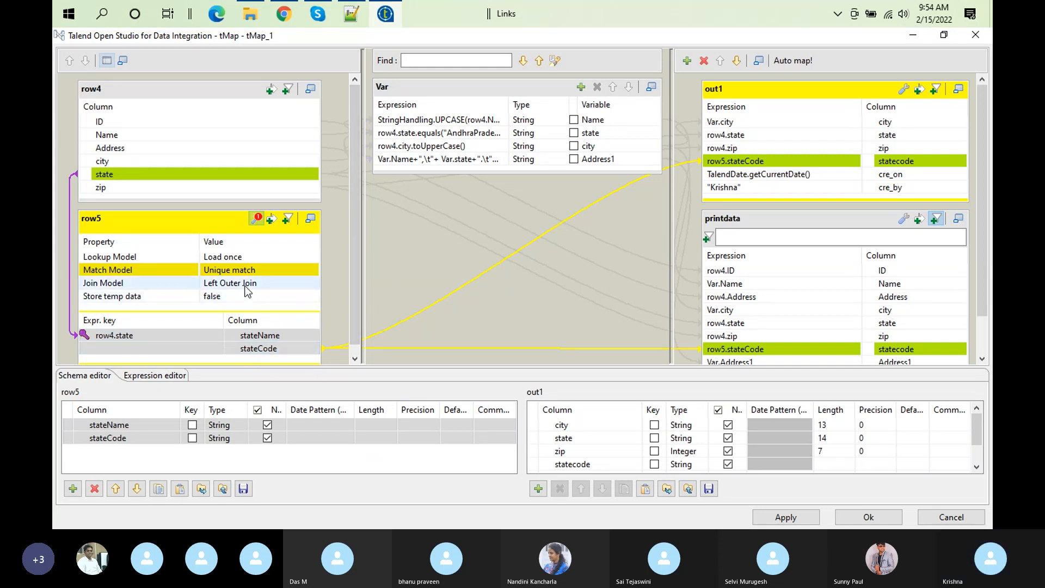
click(214, 259)
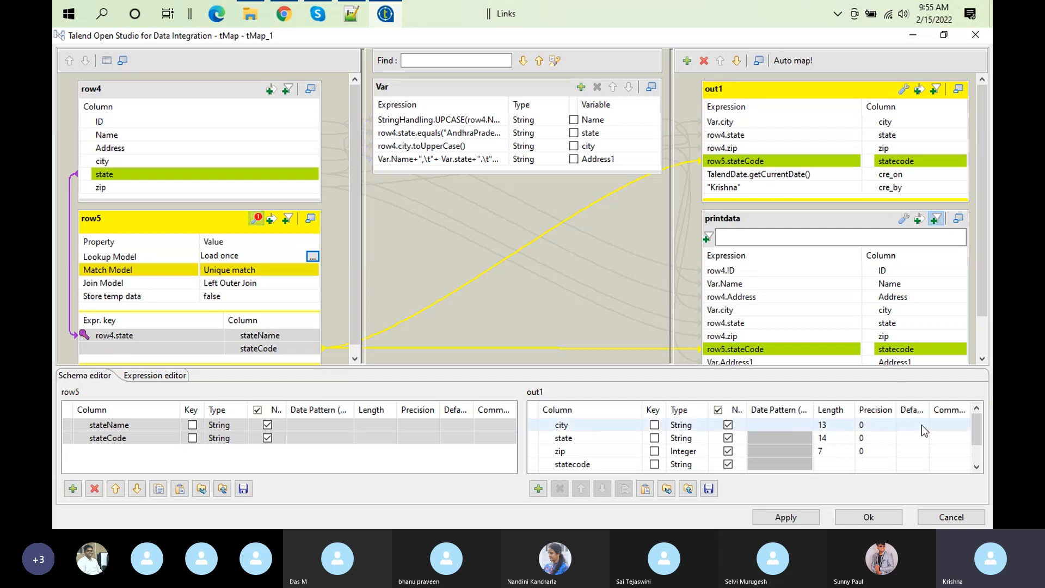
click(868, 520)
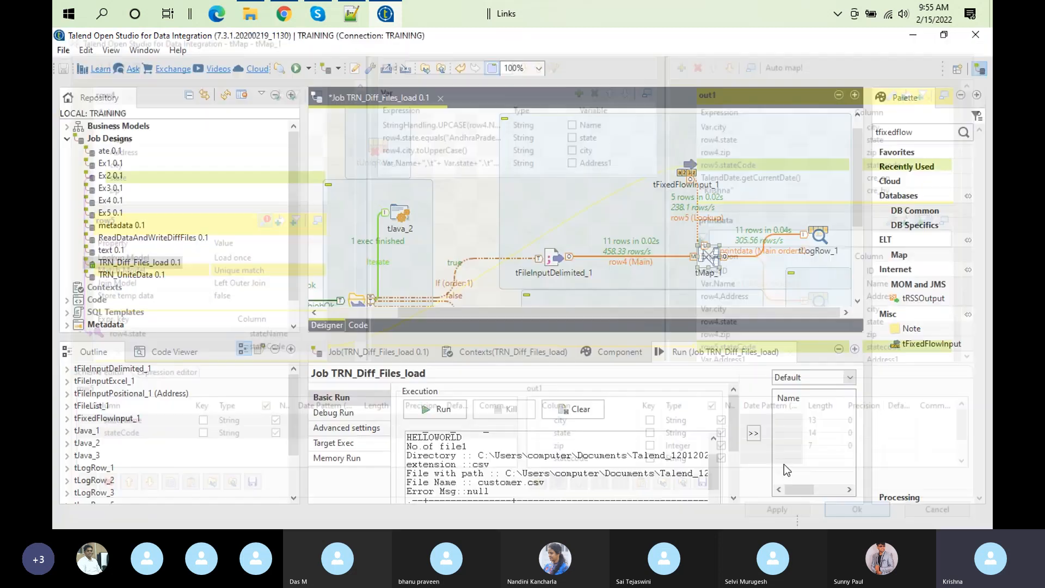
Step: Clear the run output, look over tMap_1's mapper settings and rerun TRN_Diff_Files_load
click(573, 408)
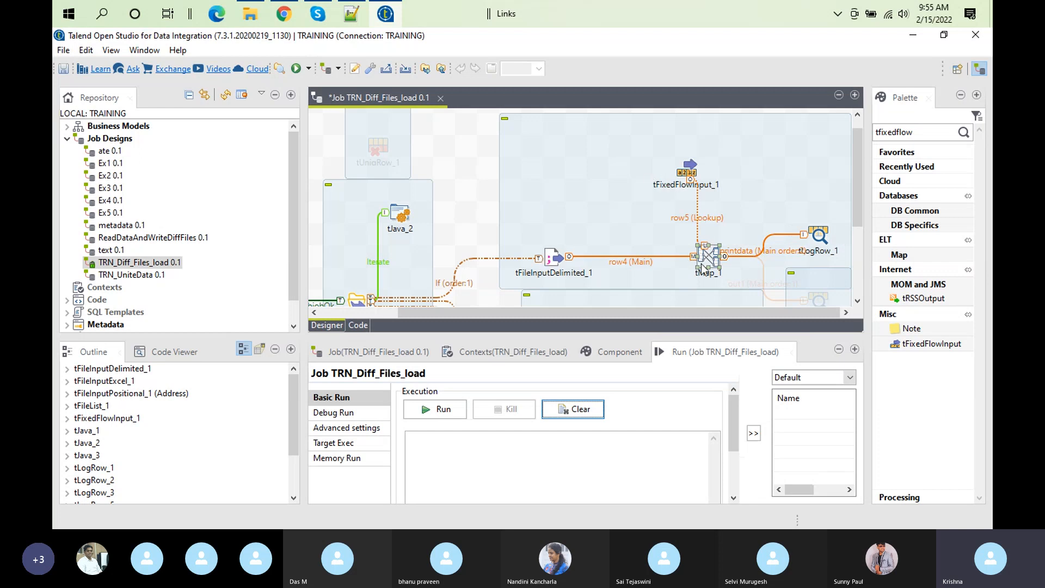
click(689, 170)
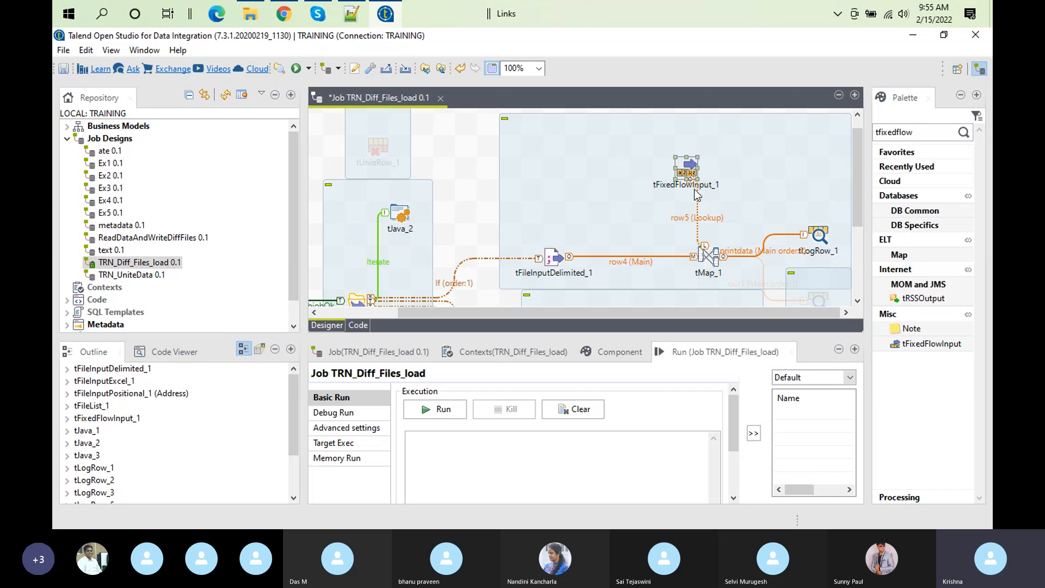
click(712, 258)
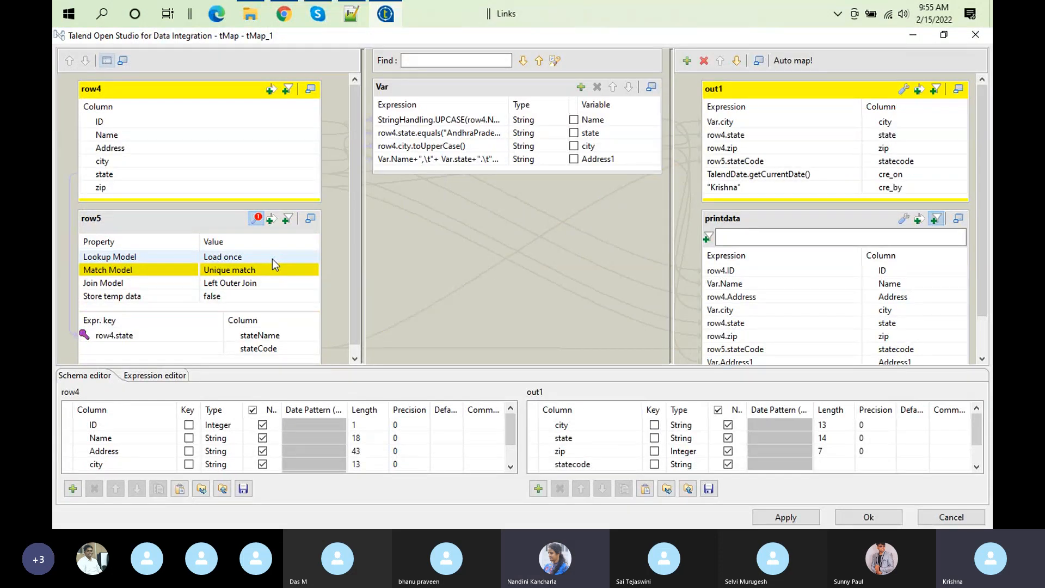
click(868, 517)
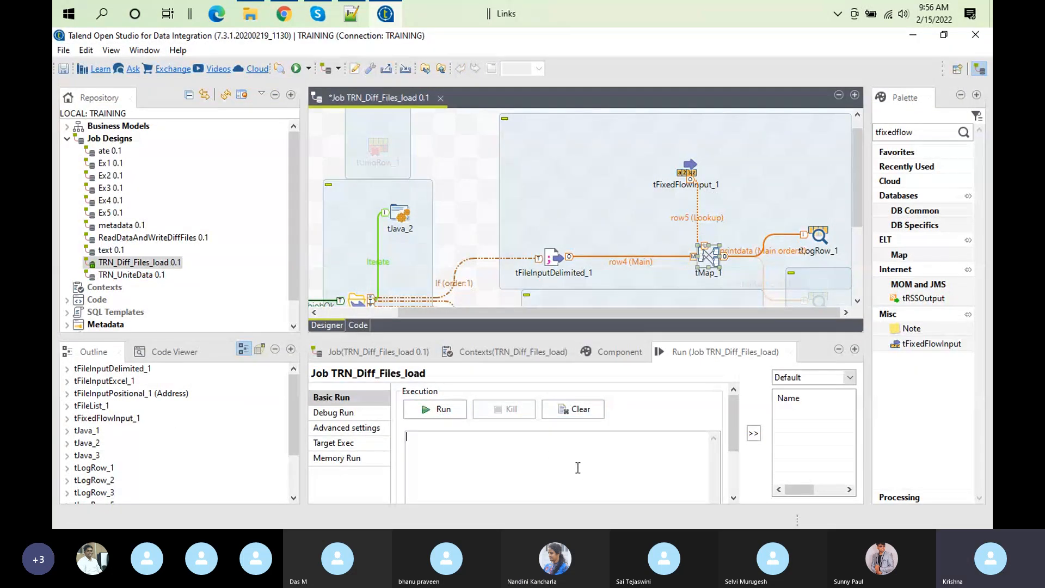
click(410, 406)
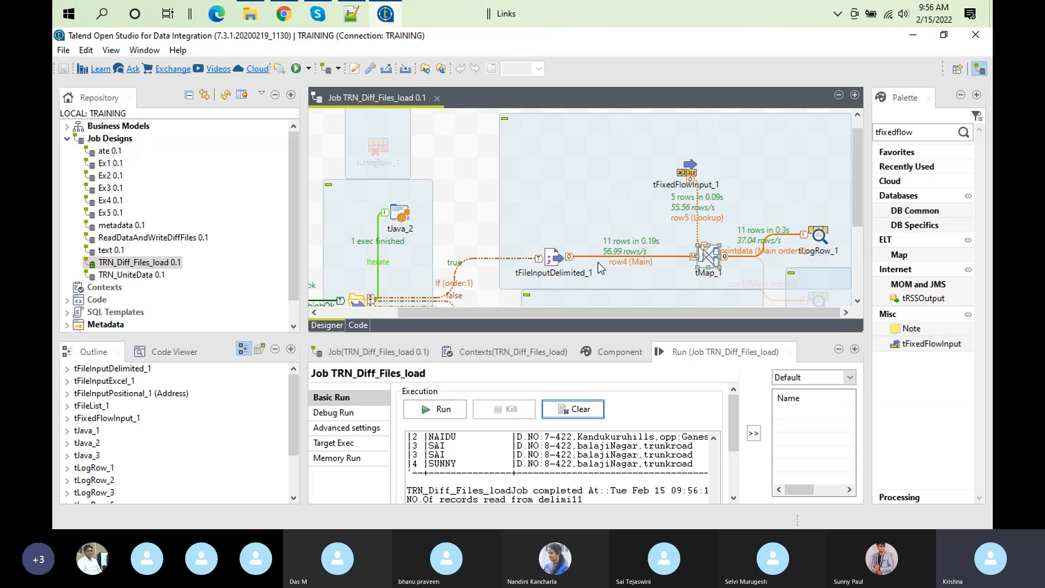
Step: Reopen tMap_1 and compare row5's join model and its row4.state key with the state values in customer.csv
double_click(706, 259)
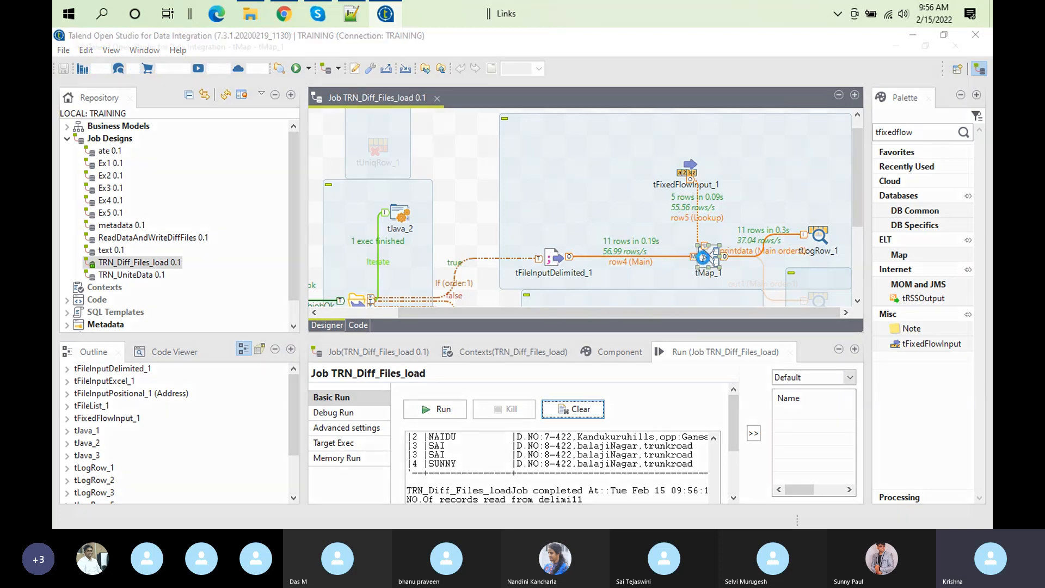
click(234, 283)
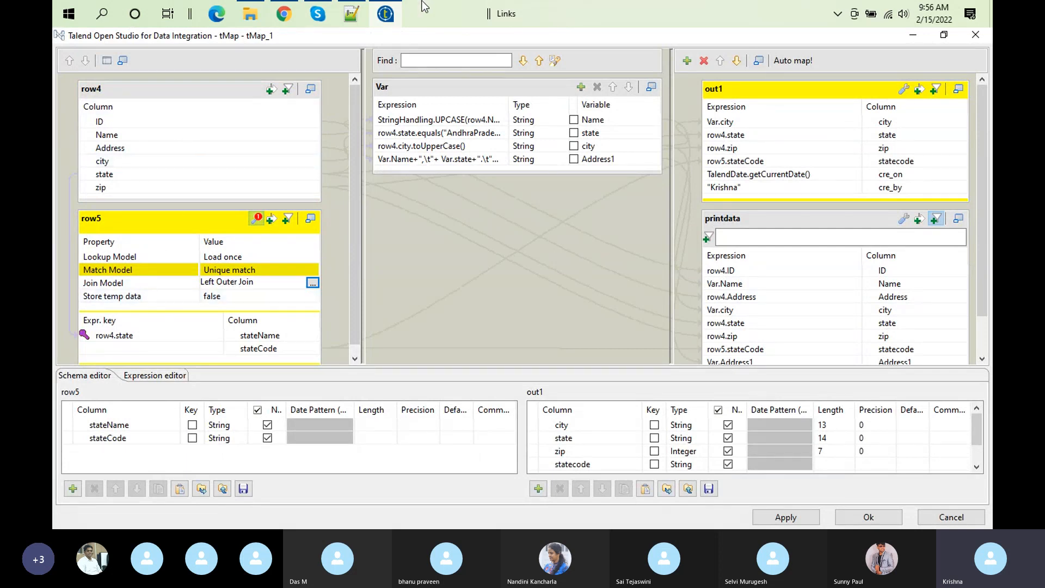
click(351, 14)
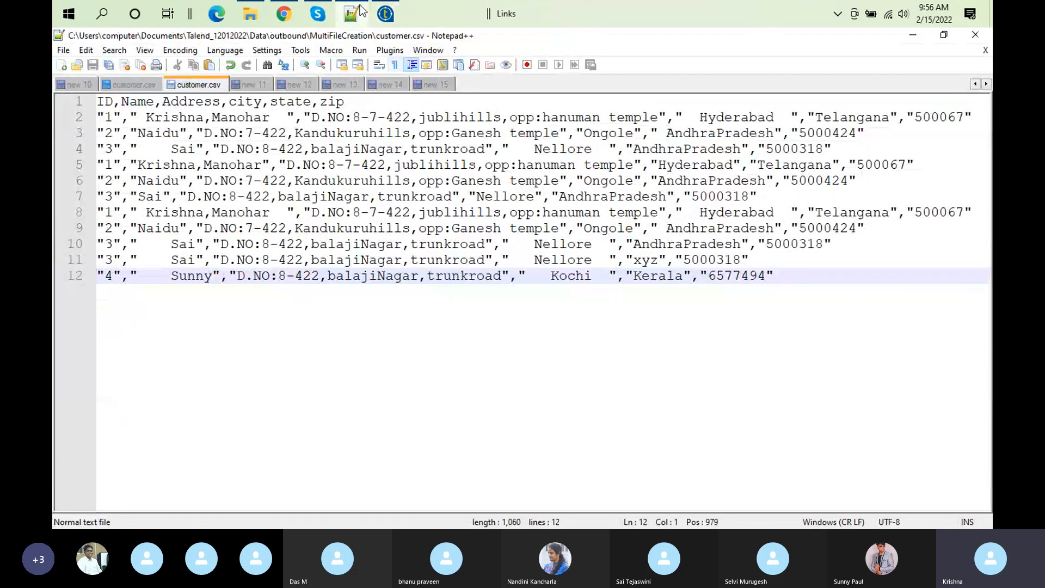
click(383, 21)
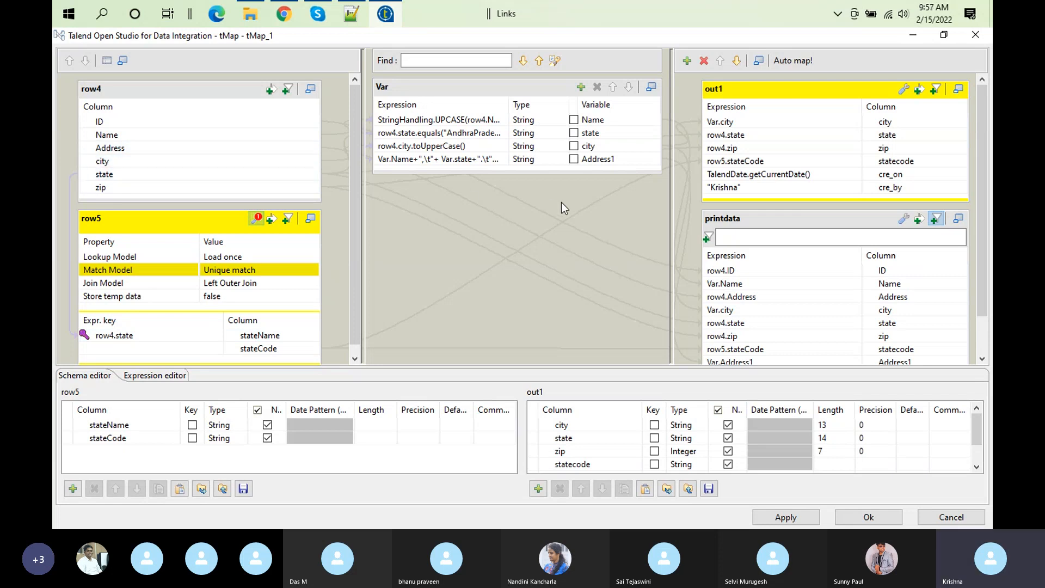
click(208, 173)
click(190, 341)
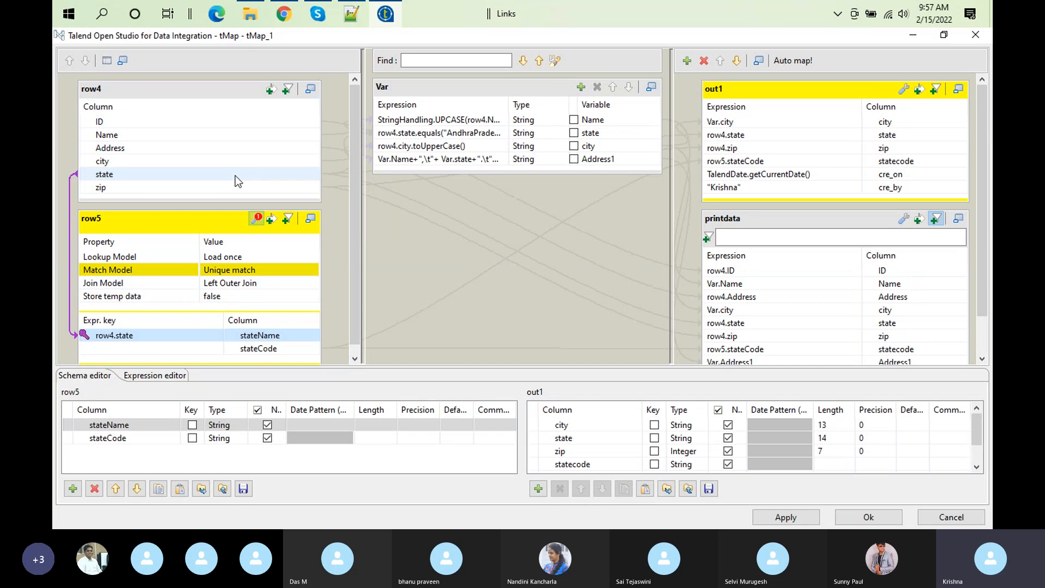
Step: Switch to Notepad++, highlight the record with state xyz in customer.csv and return to Talend's mapper
click(351, 15)
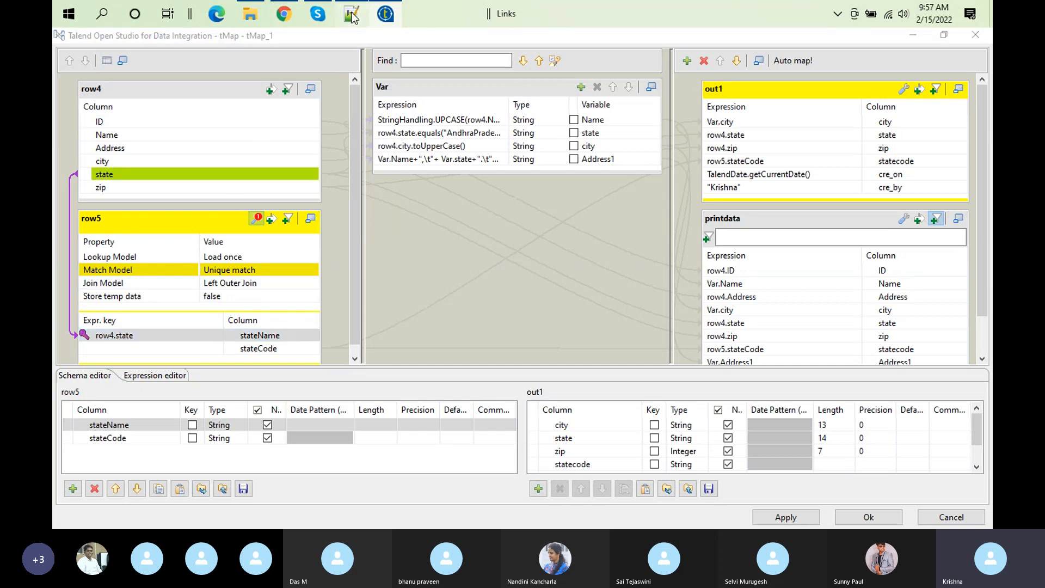
double_click(650, 265)
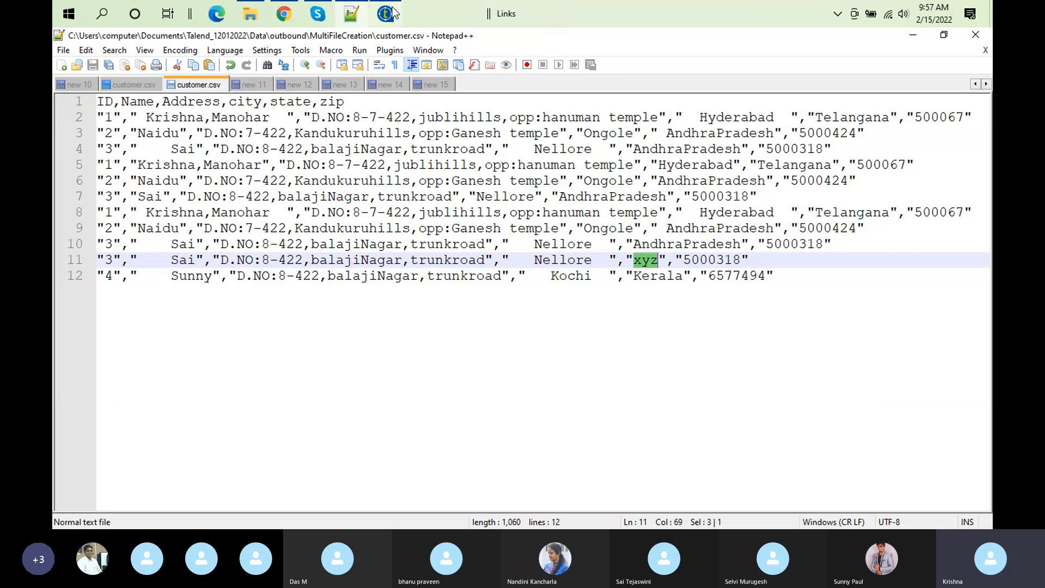
triple_click(766, 259)
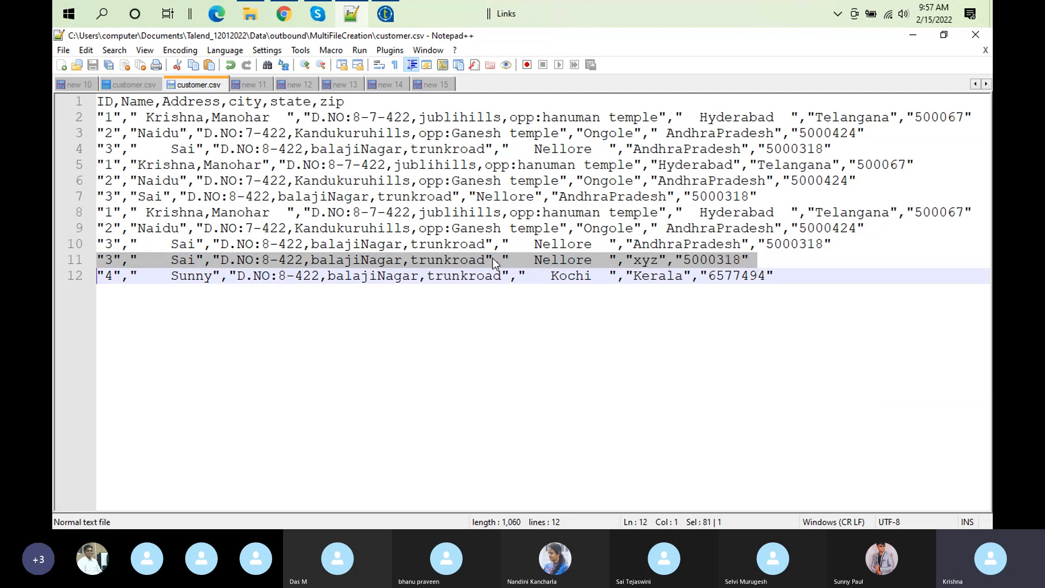
mouse_move(388, 16)
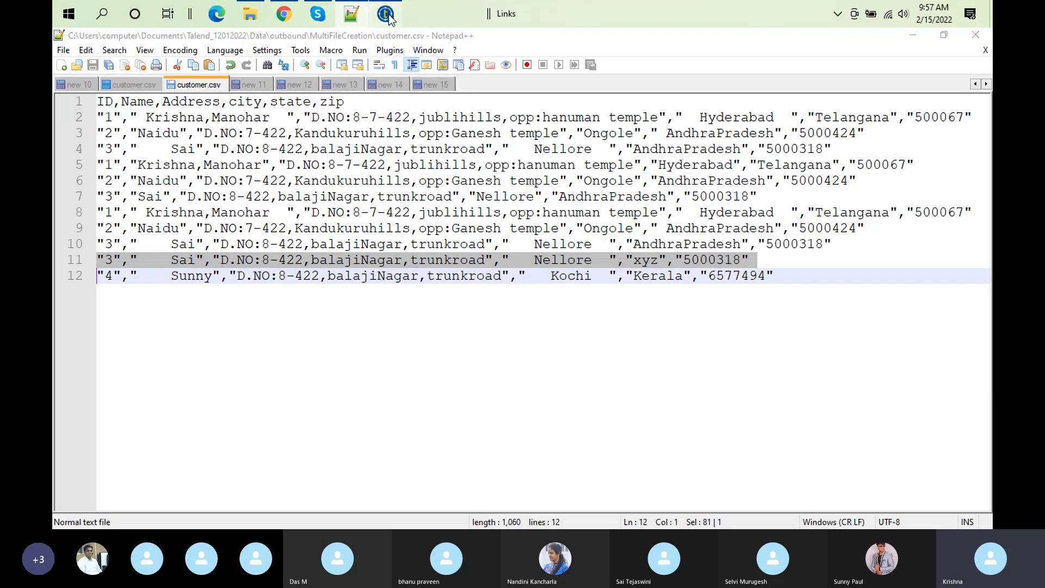
click(386, 15)
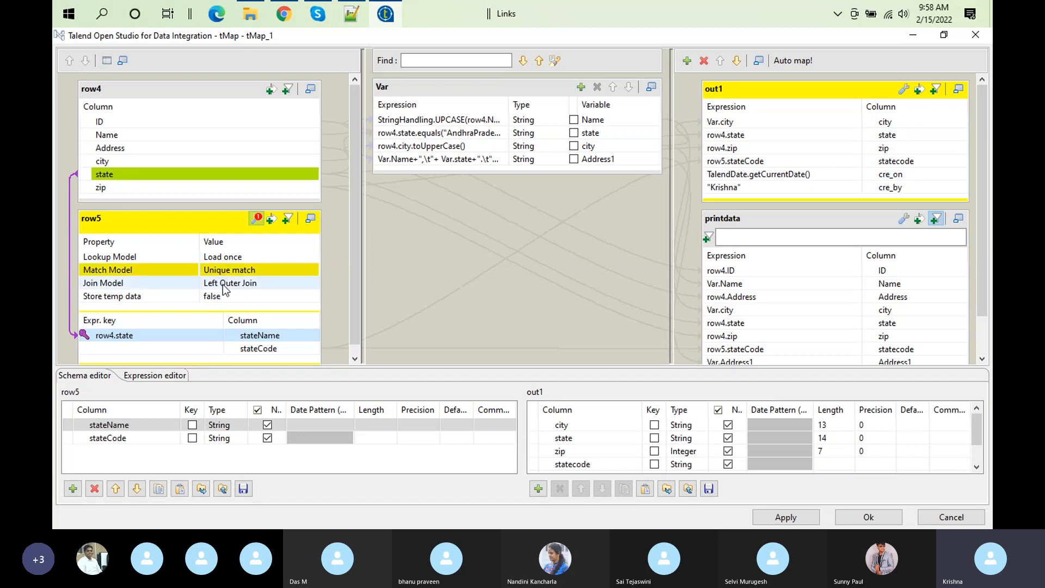
Step: Examine row5's join and match models against the fields that row4 and row5 feed to the outputs, and close the mapper
click(252, 284)
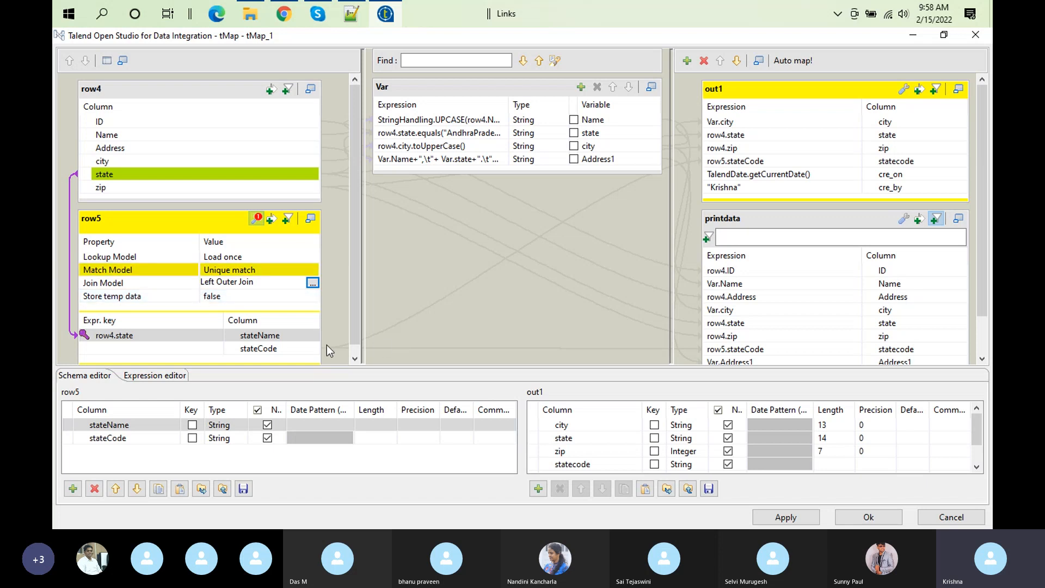
click(175, 230)
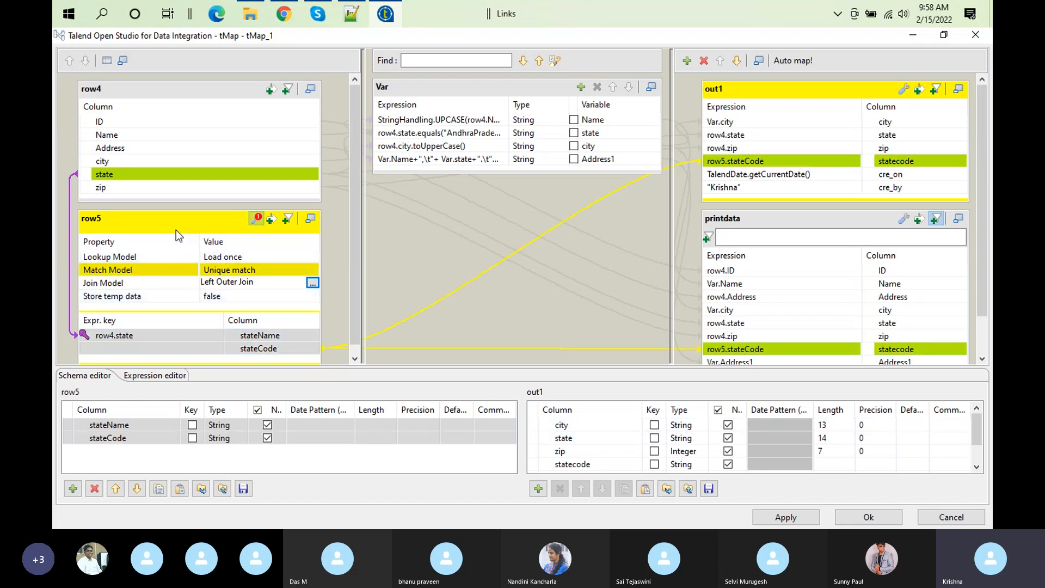
click(152, 87)
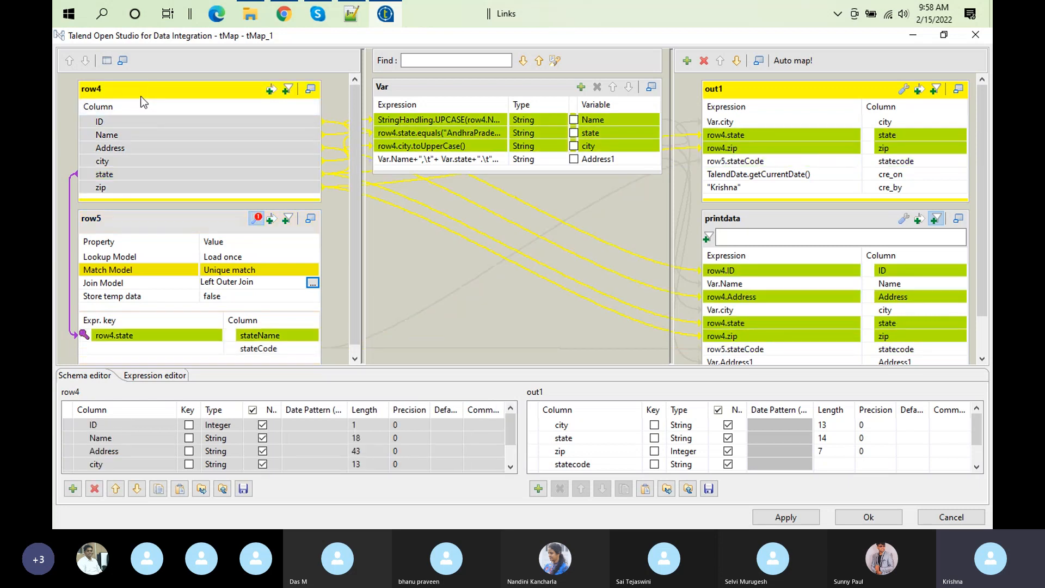
click(158, 224)
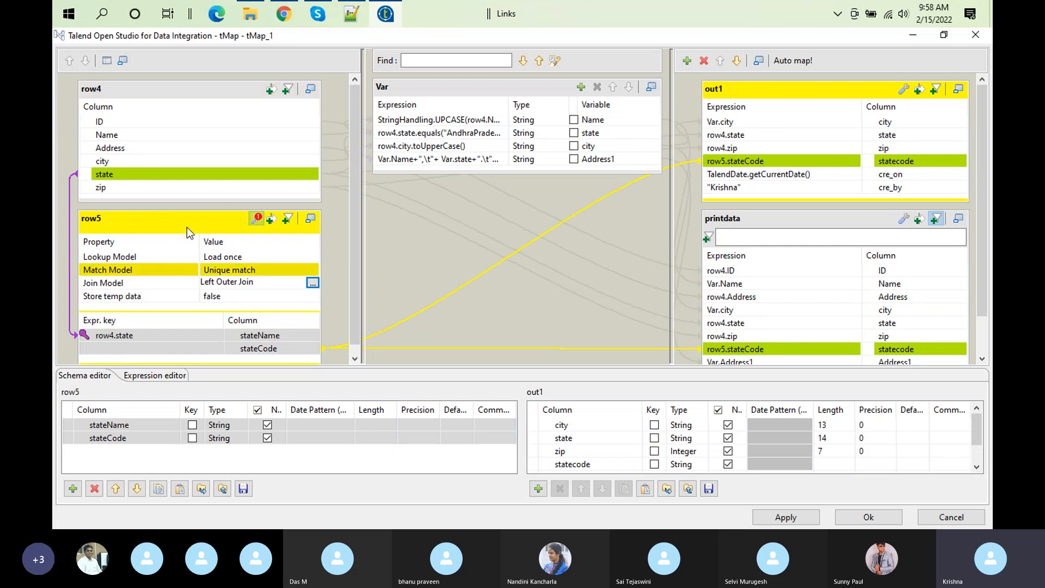
click(145, 87)
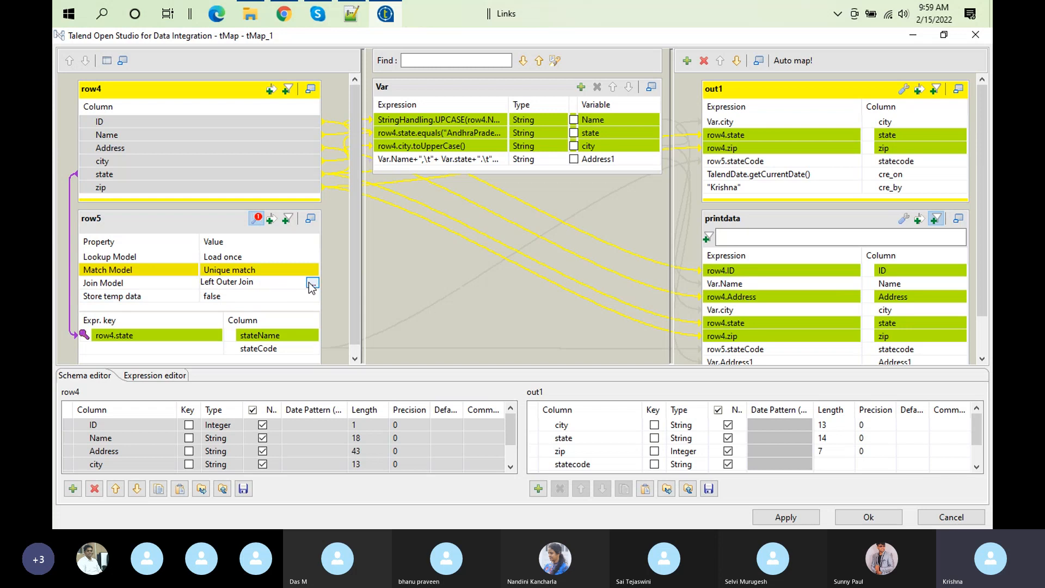
click(168, 269)
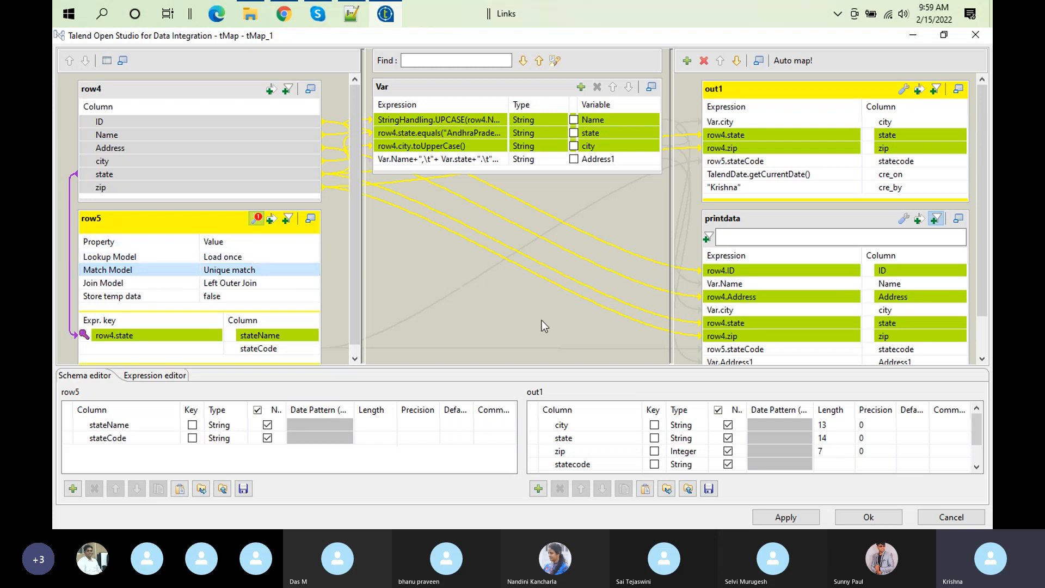
click(867, 514)
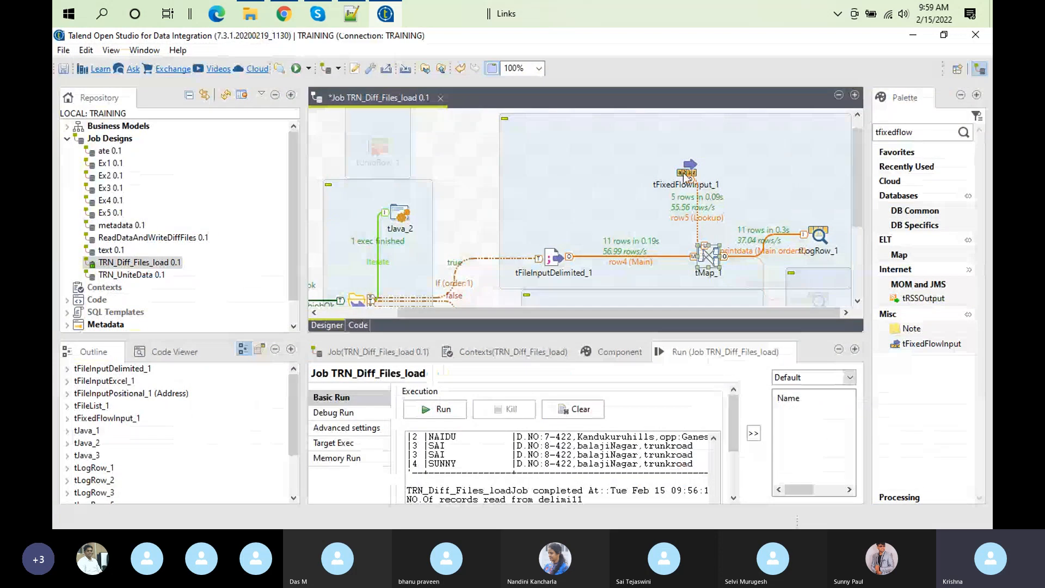
Step: Review the duplicate AndhraPradesh and Telangana rows in tFixedFlowInput_1's inline table in the enlarged Component view, and restore the layout
click(687, 167)
click(619, 349)
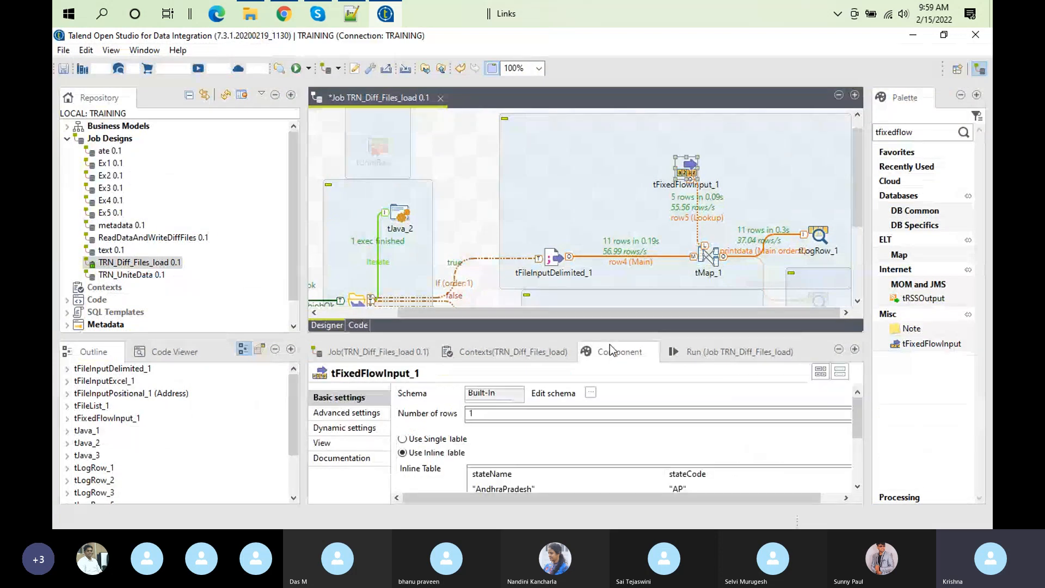
double_click(610, 349)
click(270, 250)
click(644, 251)
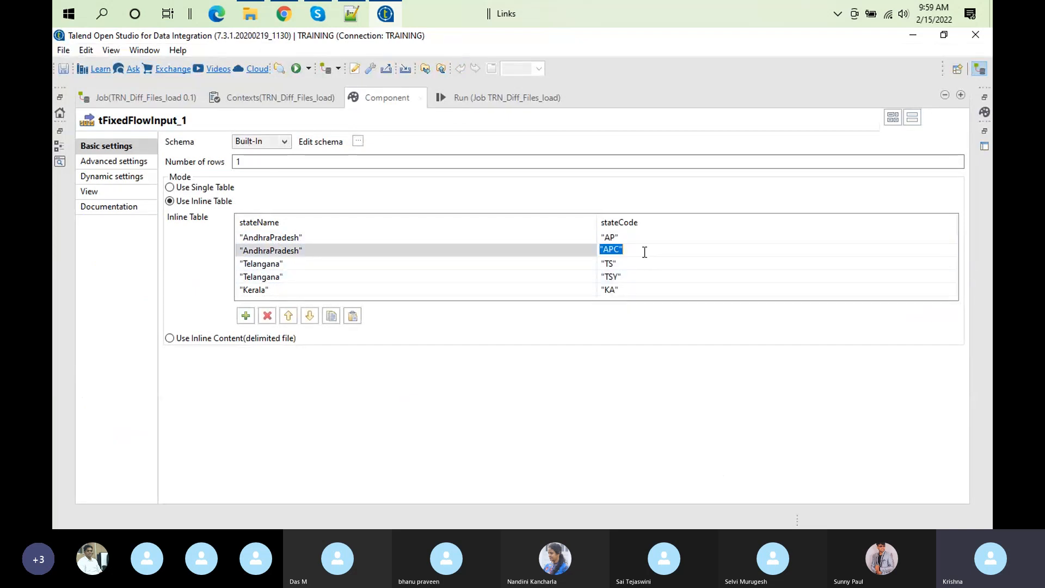
click(272, 265)
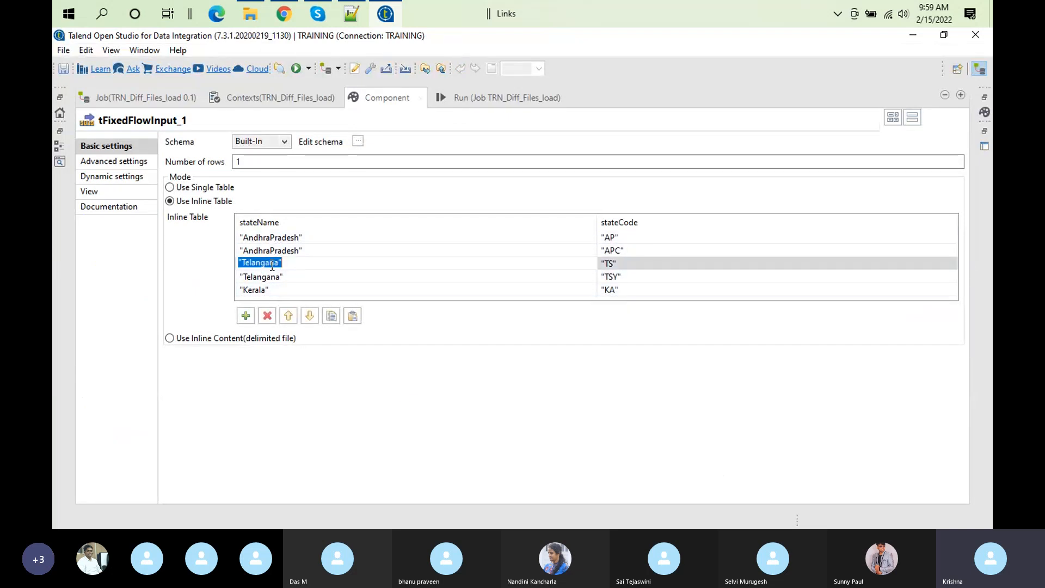
click(638, 276)
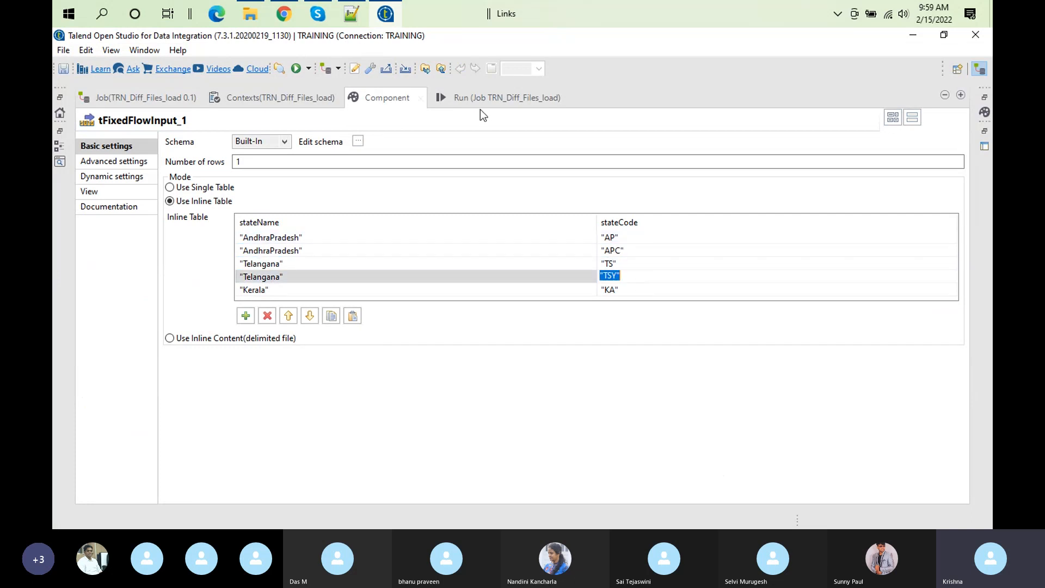
double_click(397, 99)
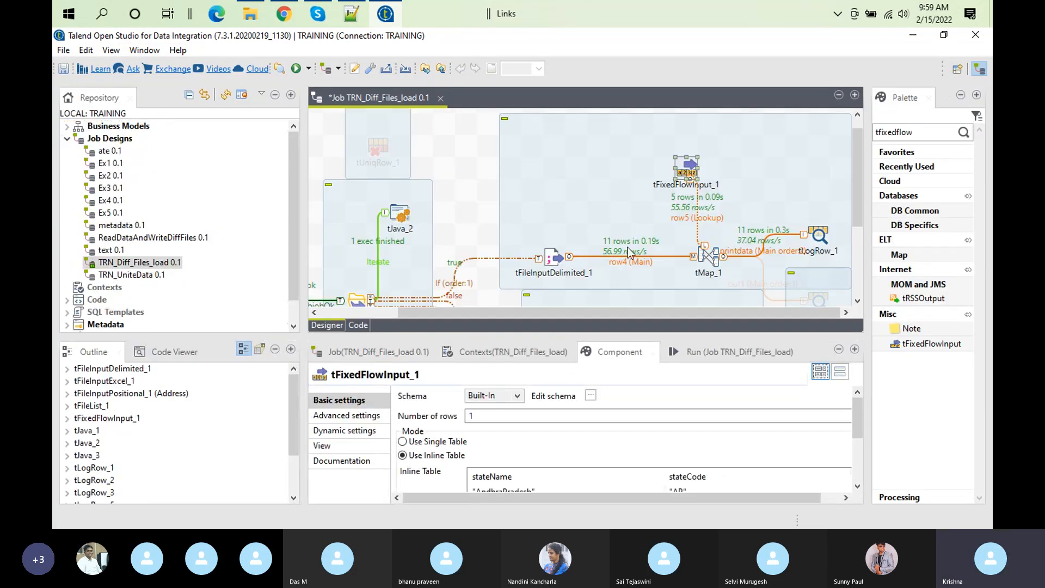
Step: Check the row5 lookup link's schema and tMap_1's lookup match settings, and close the mapper
click(705, 250)
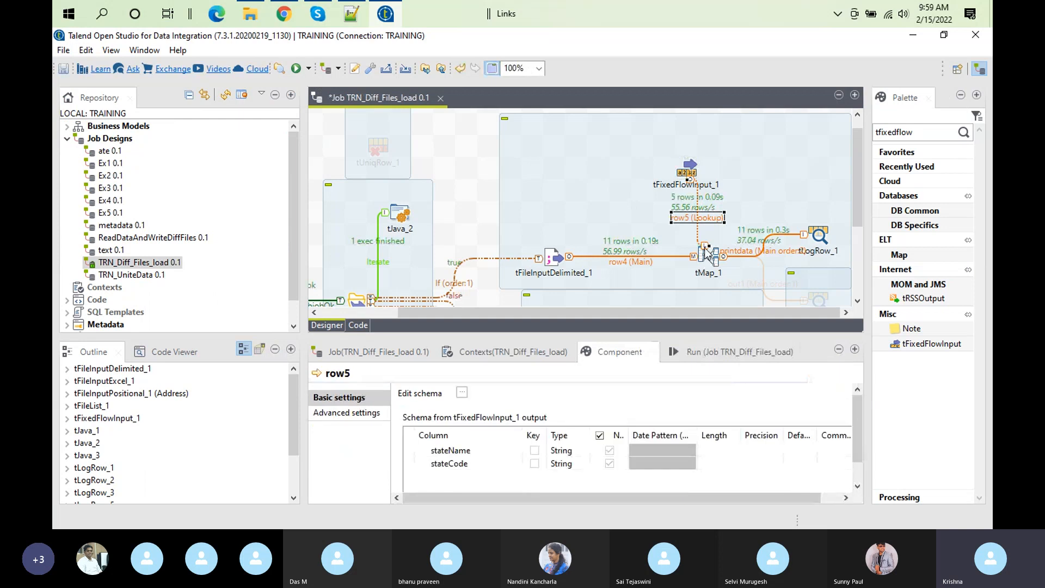
click(708, 253)
double_click(708, 253)
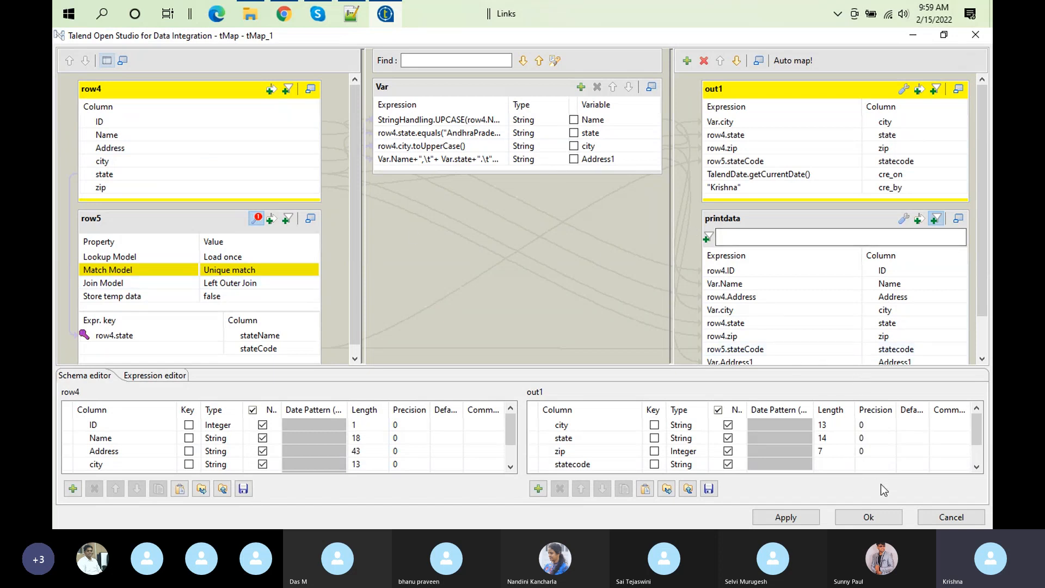
click(882, 514)
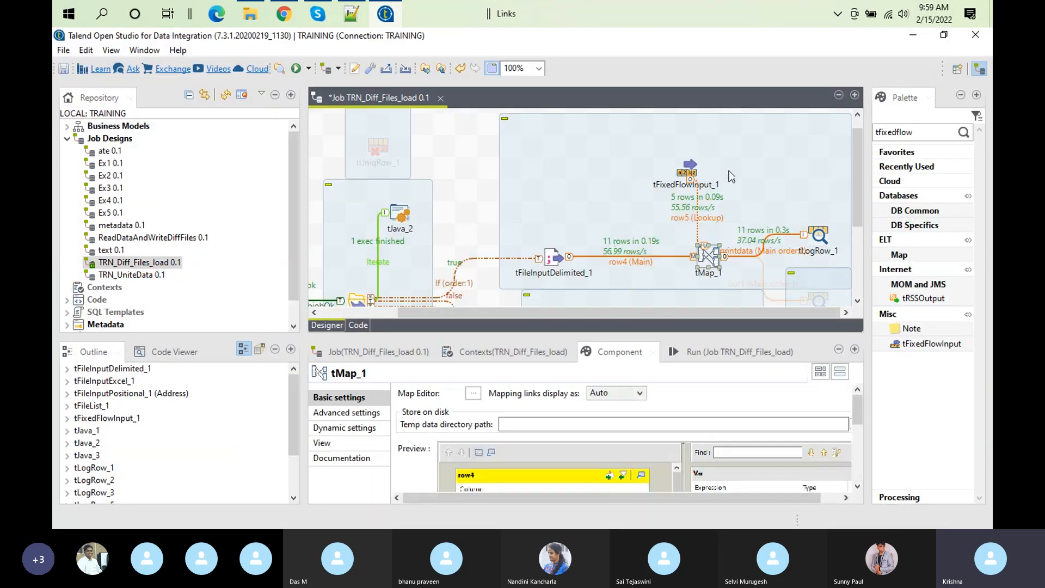
Step: Enlarge tFixedFlowInput_1's settings and compare the first and last state codes defined for AndhraPradesh and Telangana
click(689, 172)
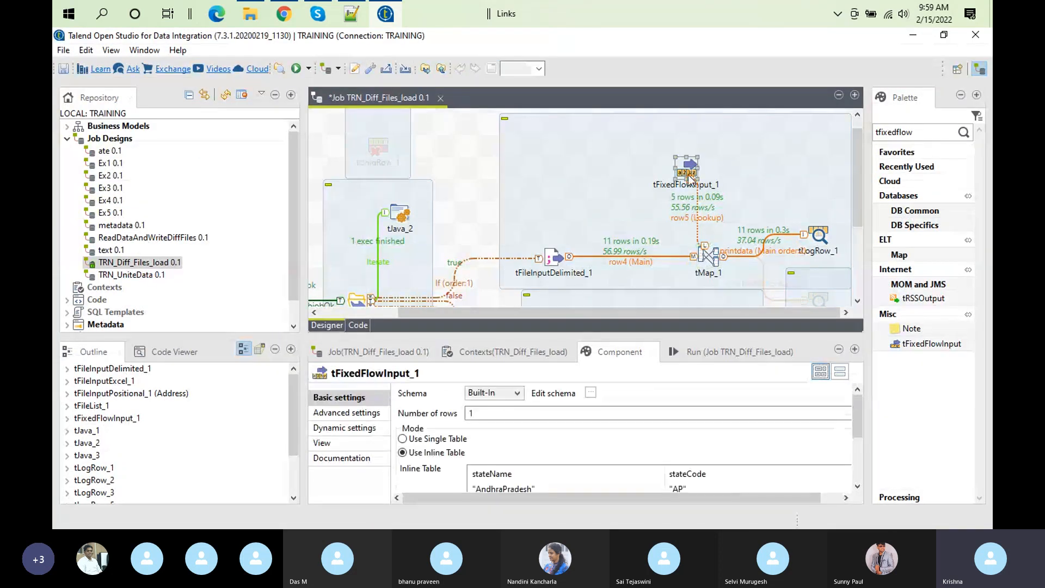
double_click(615, 353)
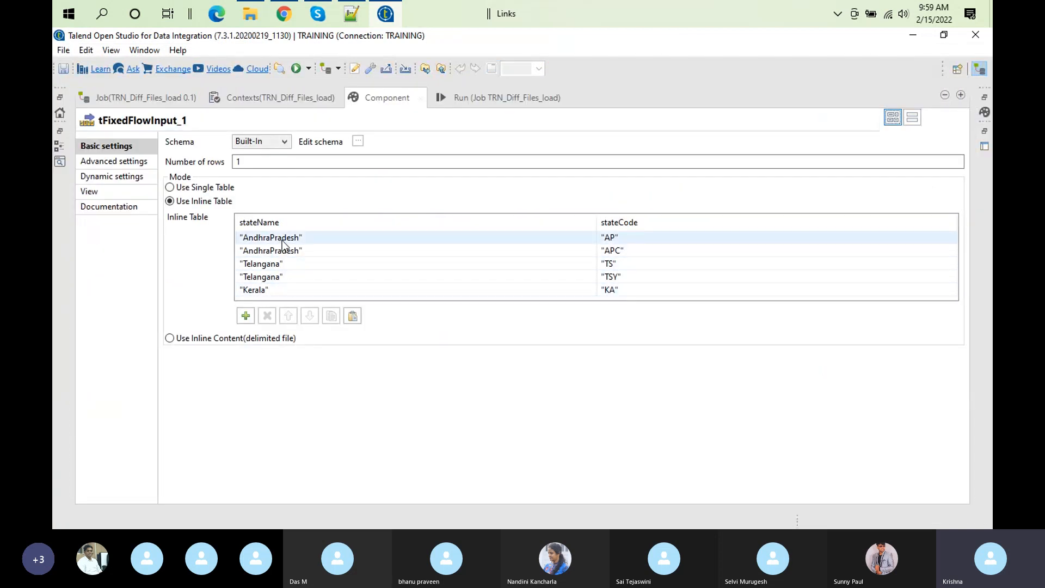
click(299, 238)
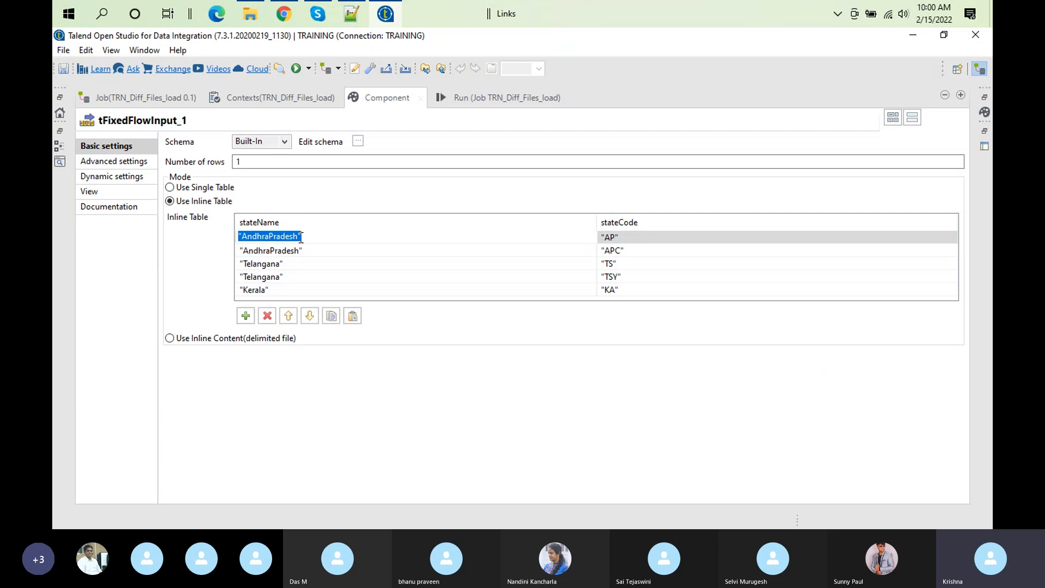
click(623, 238)
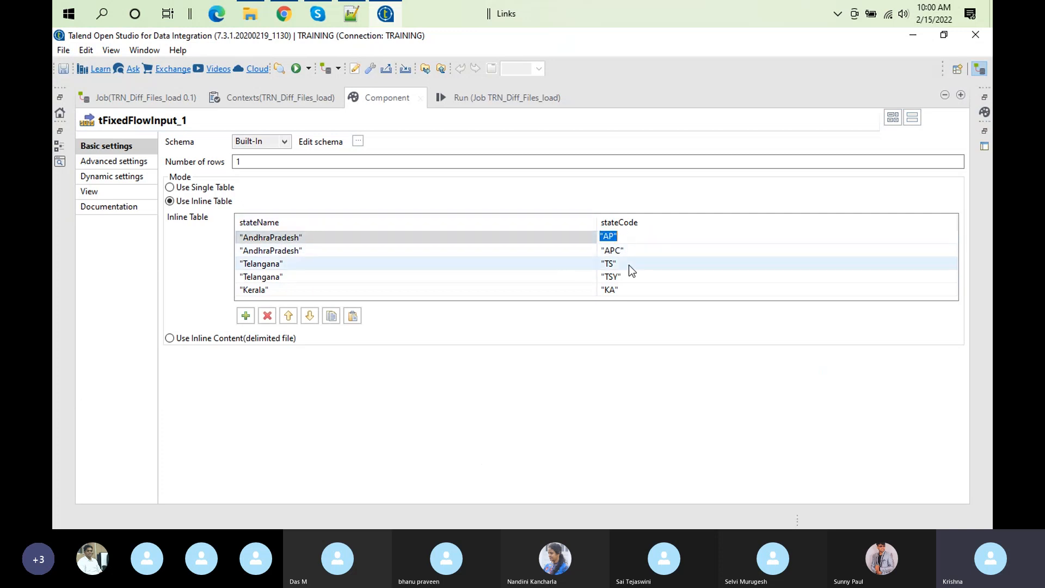
click(626, 252)
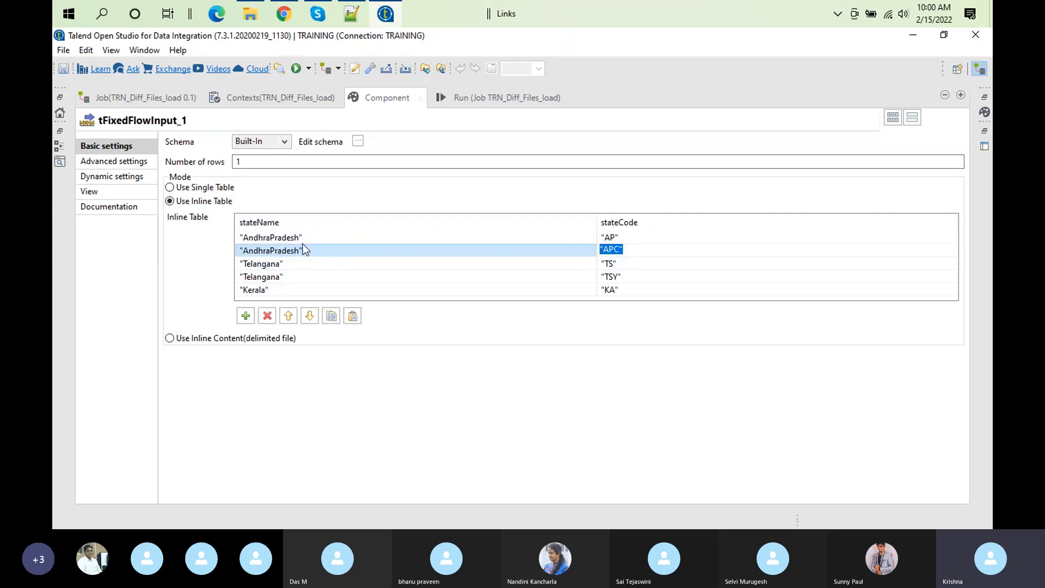
click(610, 278)
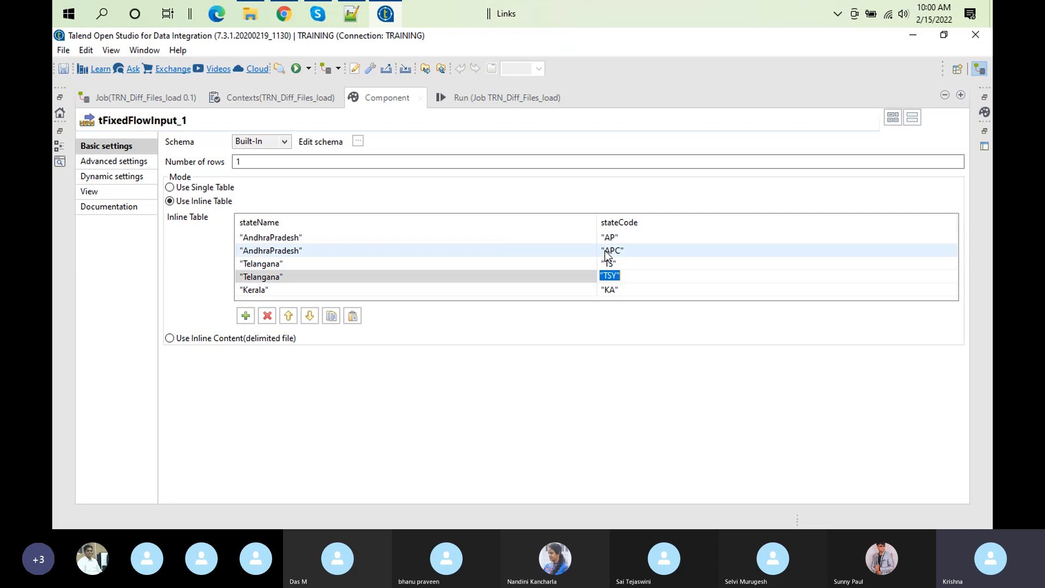
Step: Return to the job's Run view and open row5's Match Model setting for editing in tMap_1
click(471, 97)
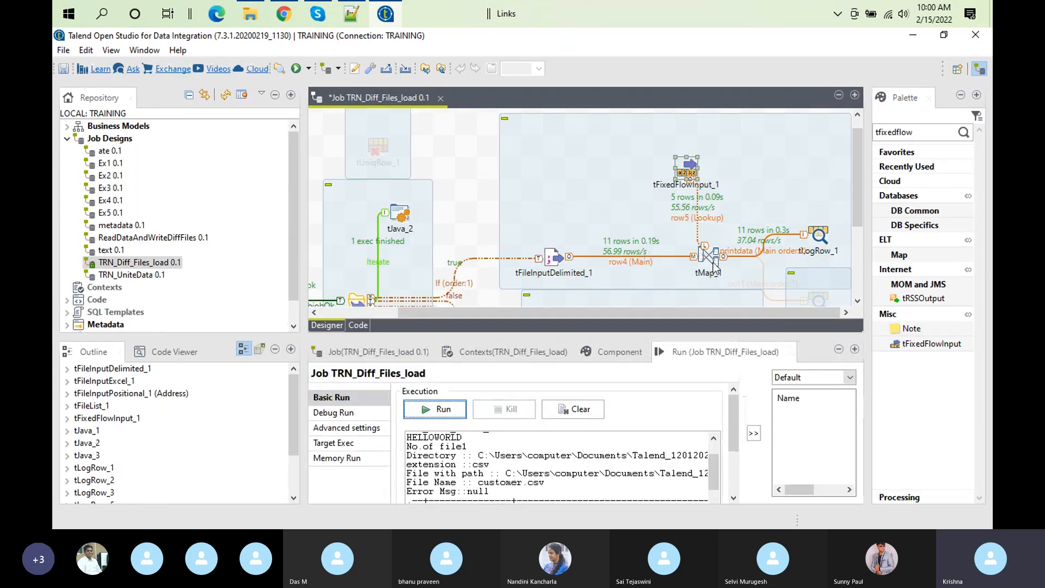
double_click(712, 254)
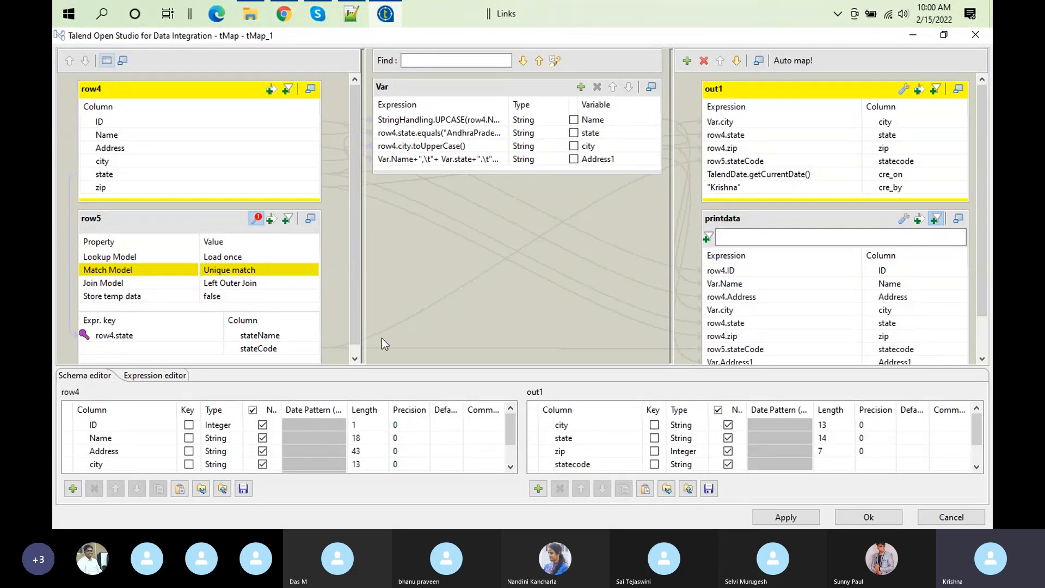
click(301, 271)
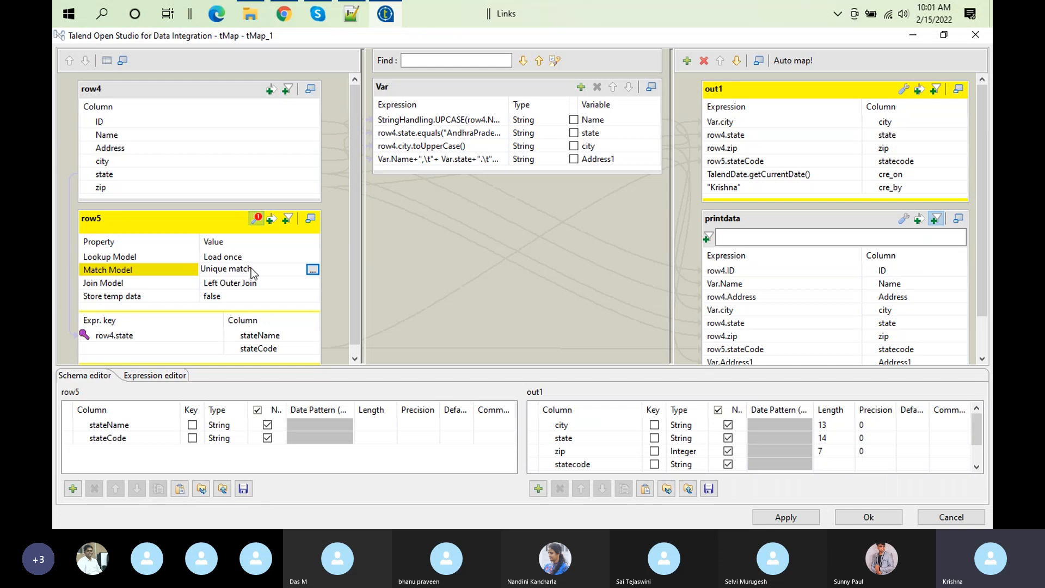
Step: Set the Match Model of the row5 lookup in tMap_1 to First match
click(313, 269)
click(464, 246)
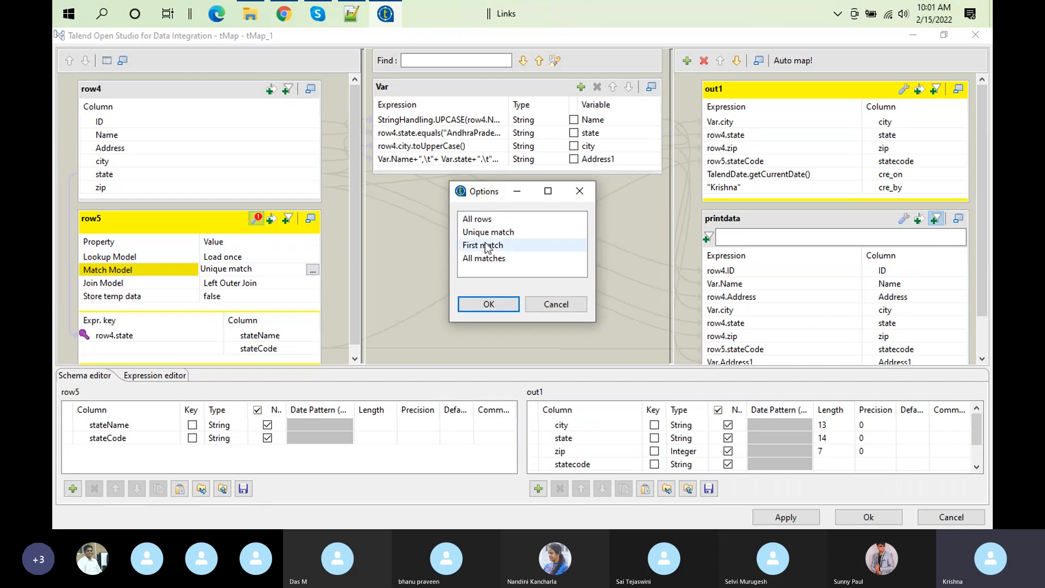
click(493, 303)
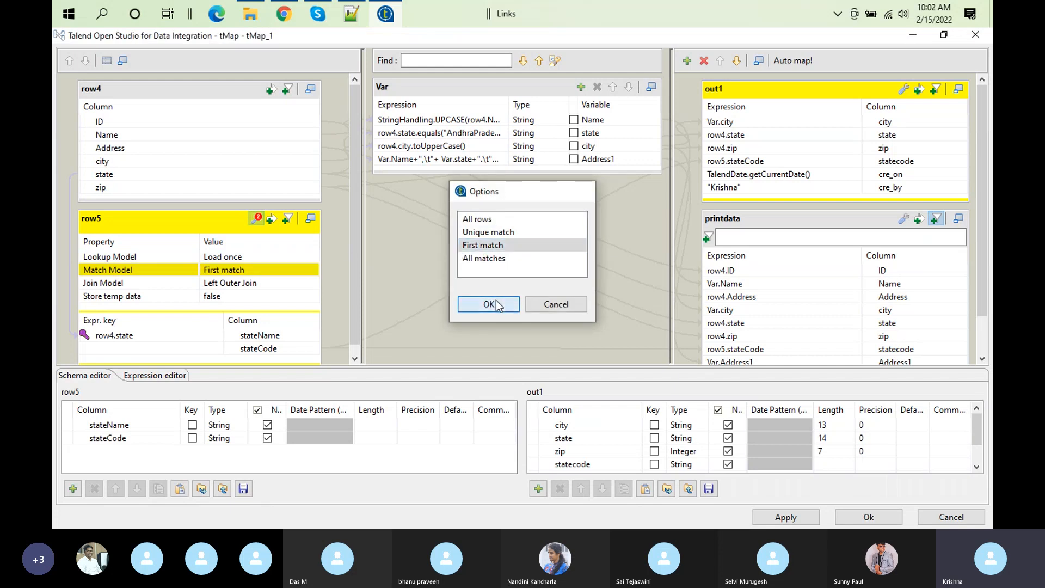
Step: Trace how row4's state column feeds row5's stateName lookup key and the state variable, and confirm the mapper settings
click(105, 173)
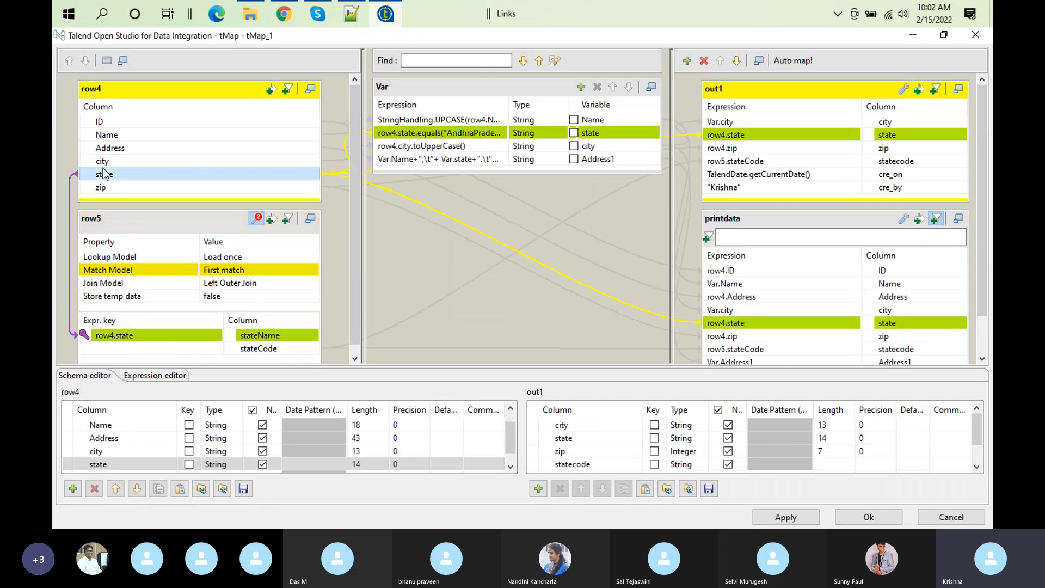
click(165, 333)
click(258, 337)
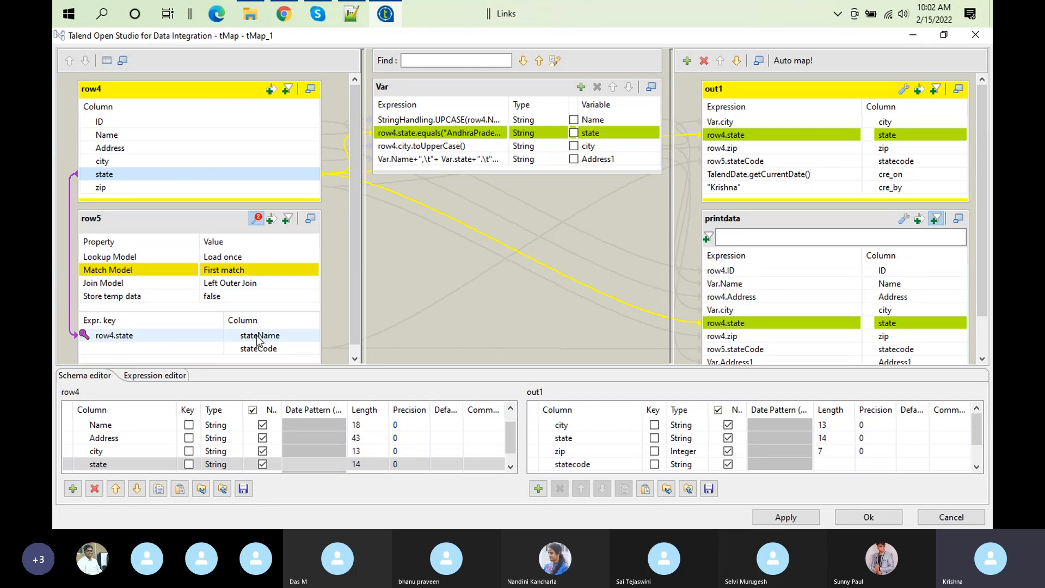
click(259, 338)
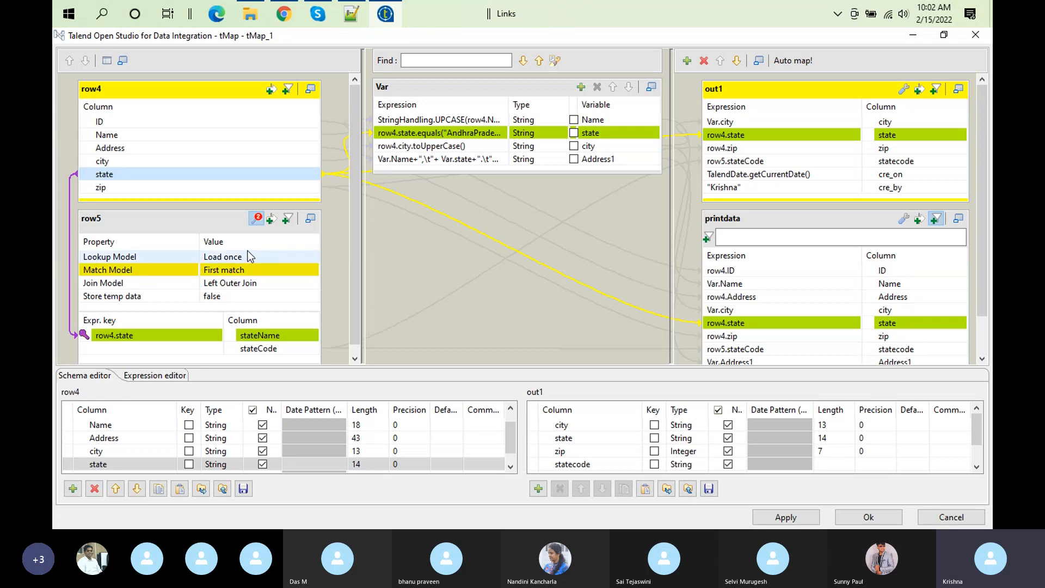
click(228, 275)
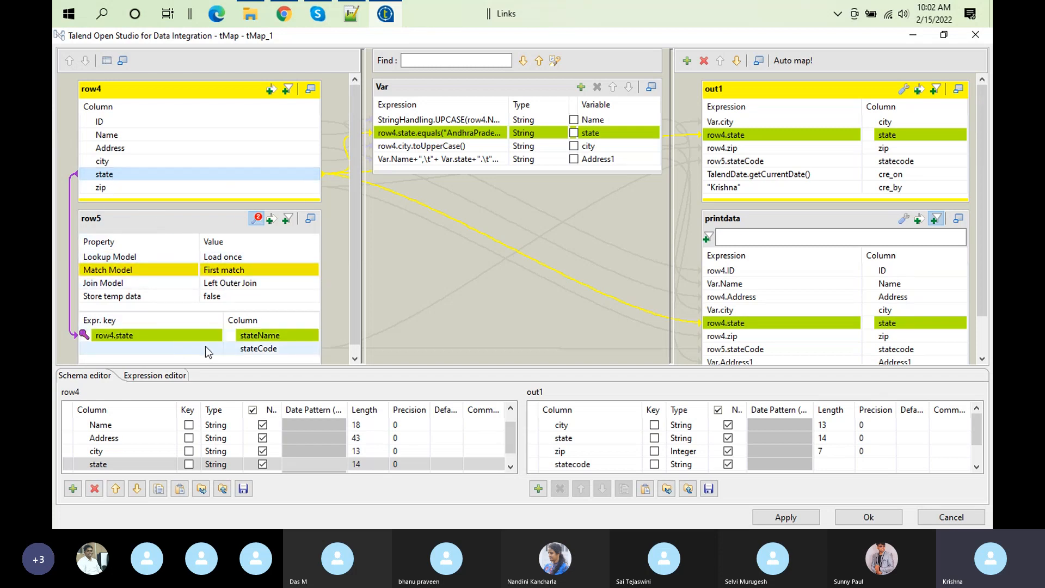
click(280, 335)
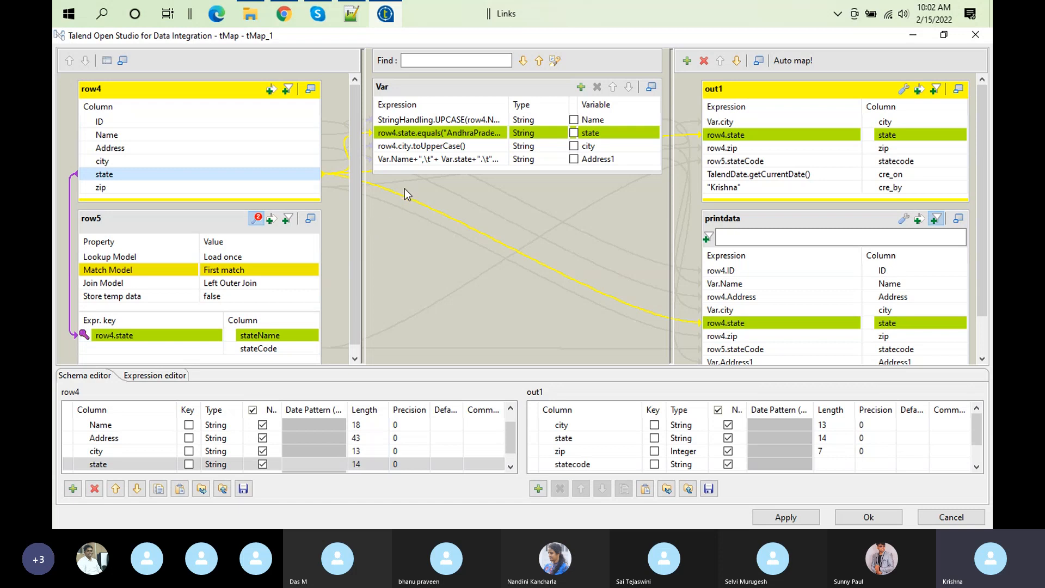
click(473, 136)
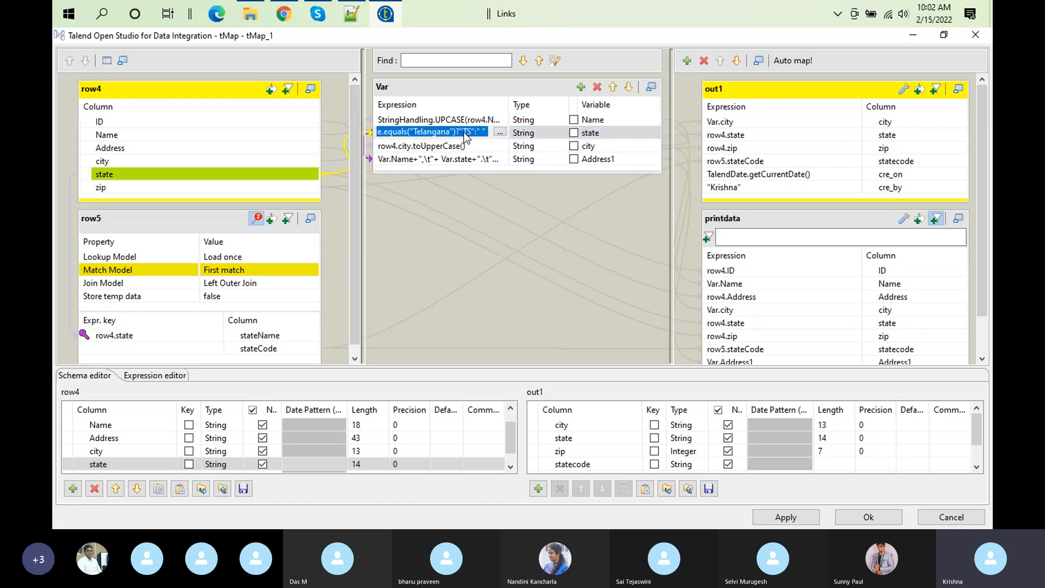
click(840, 518)
Step: Compare the two AndhraPradesh rows and their state codes in tFixedFlowInput_1's enlarged inline table, and restore the layout
double_click(687, 170)
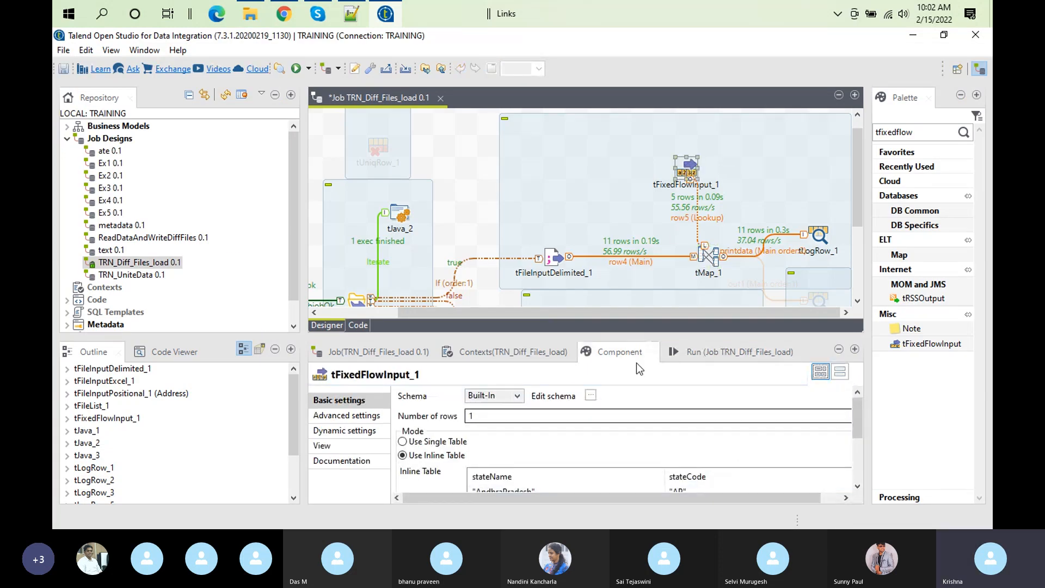
double_click(620, 352)
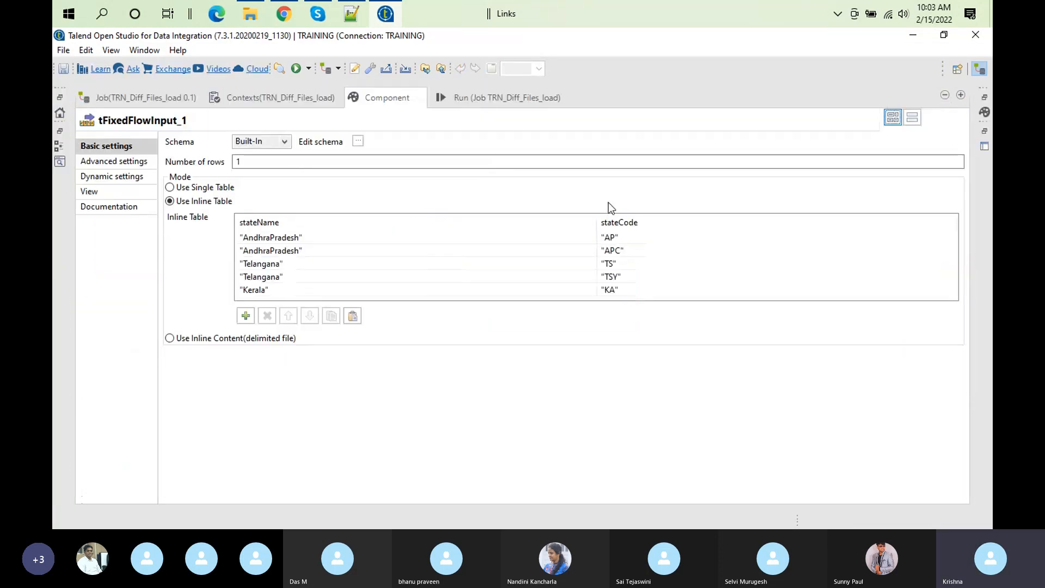
click(295, 238)
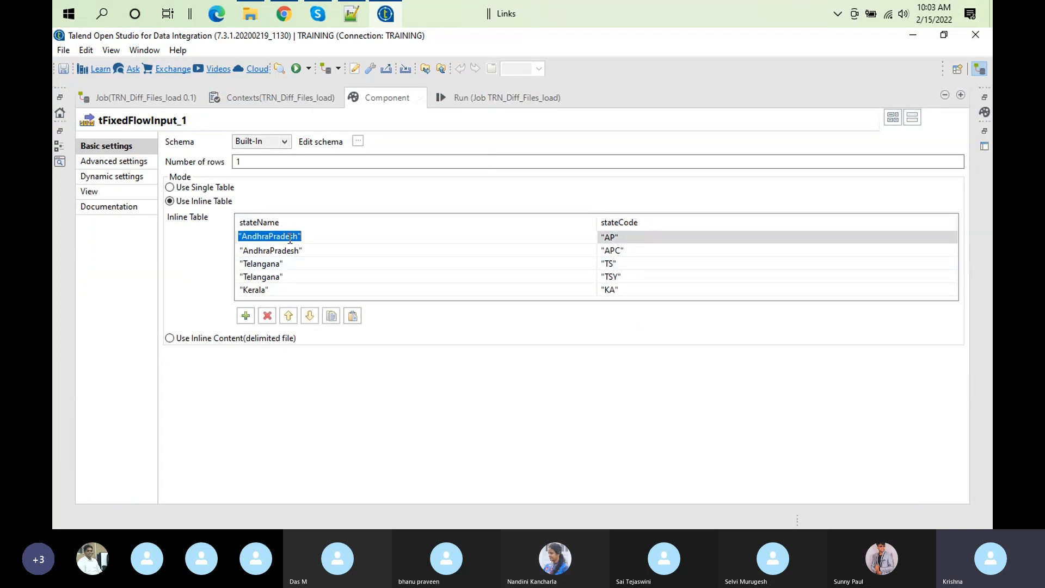
click(626, 240)
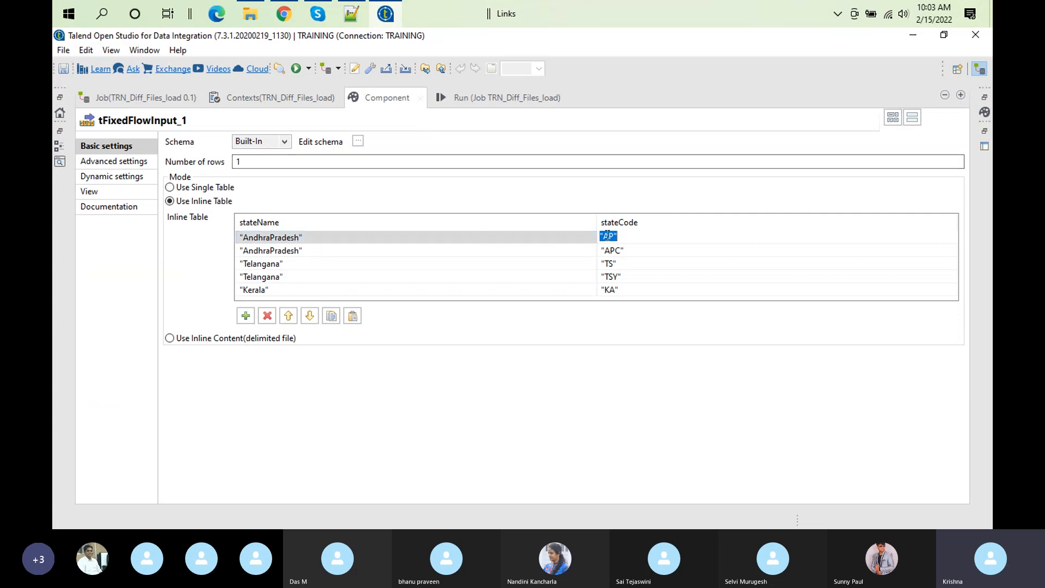
click(404, 242)
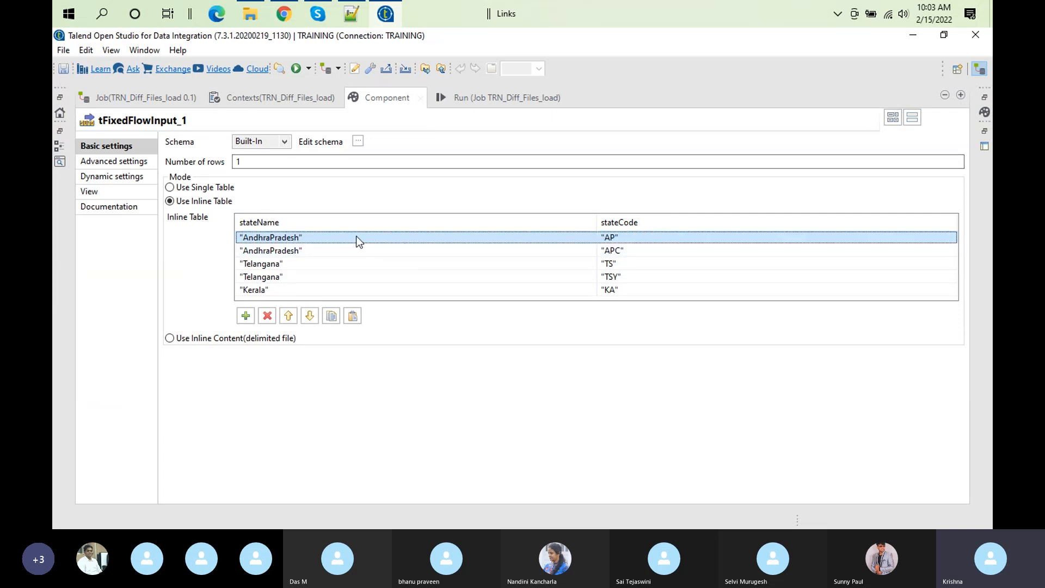
click(288, 249)
click(289, 247)
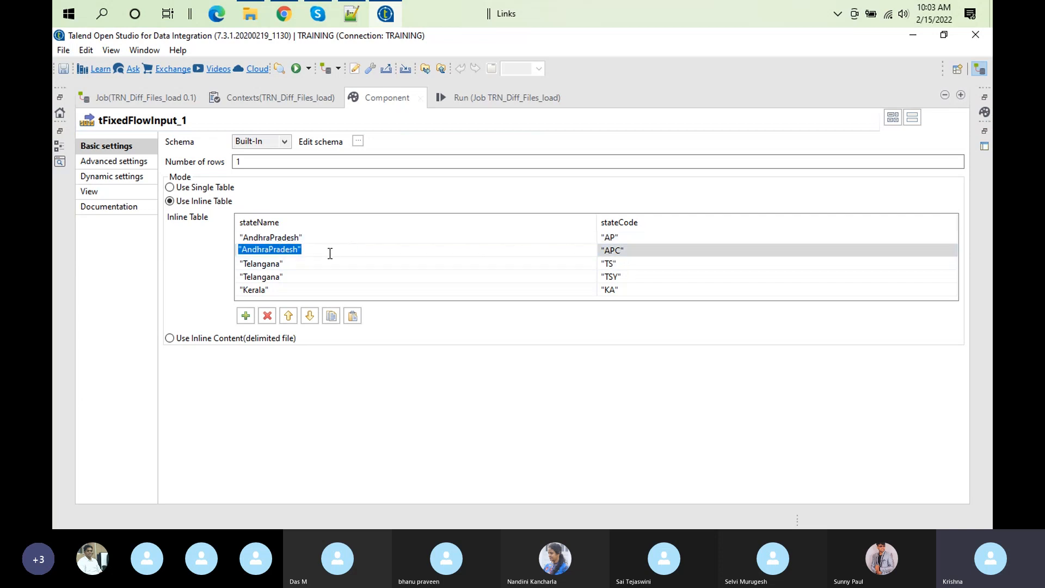
click(270, 239)
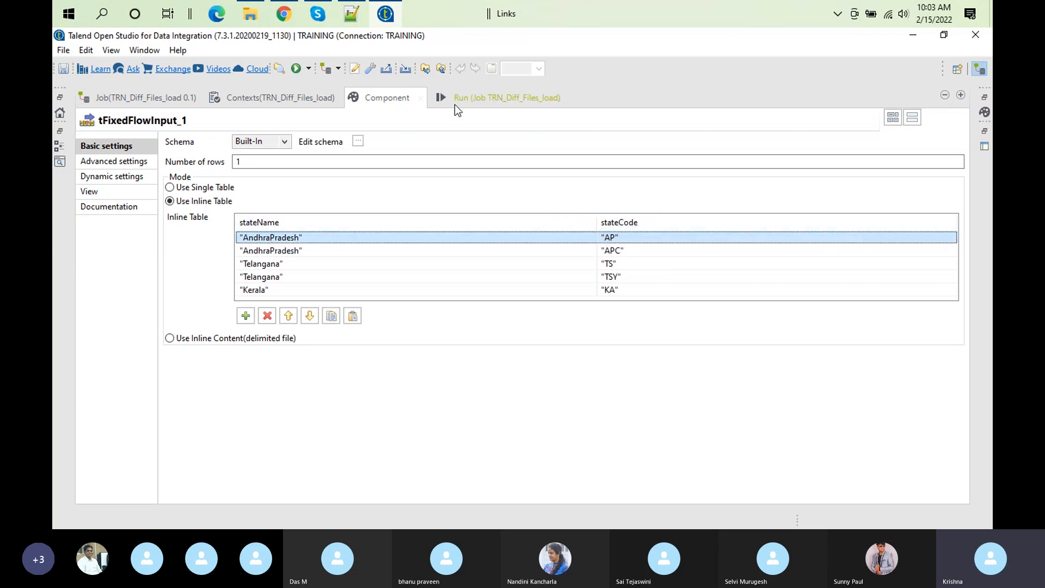
click(419, 98)
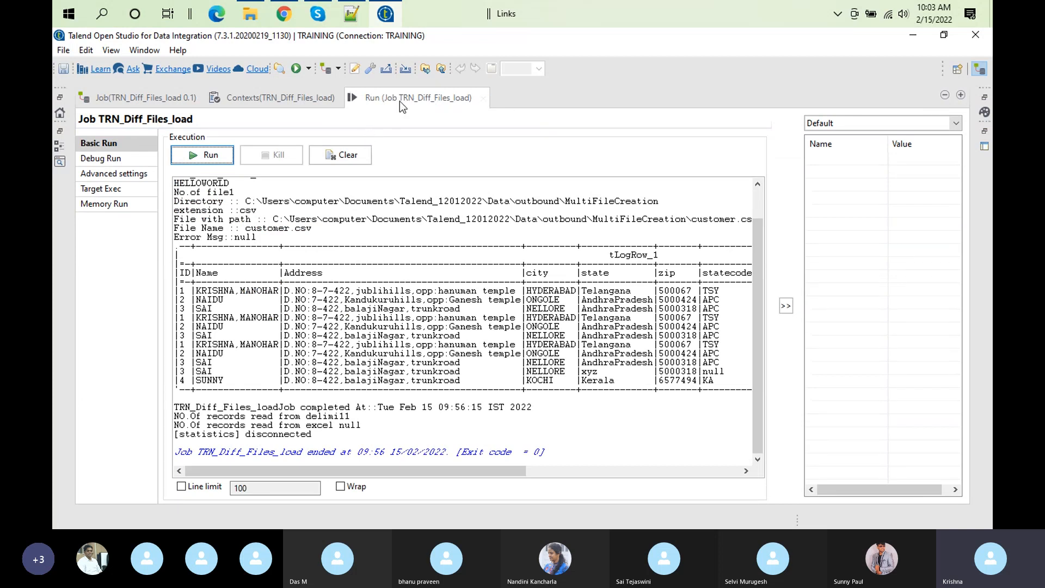
double_click(418, 98)
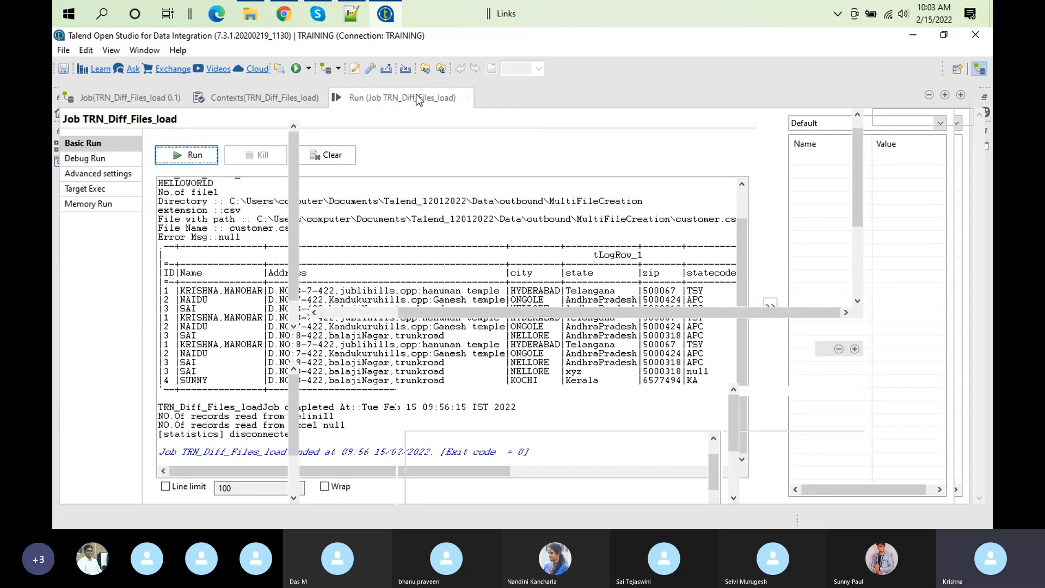
Step: Recheck tMap_1's lookup settings, run TRN_Diff_Files_load, and review the statecode column in the enlarged output
double_click(710, 256)
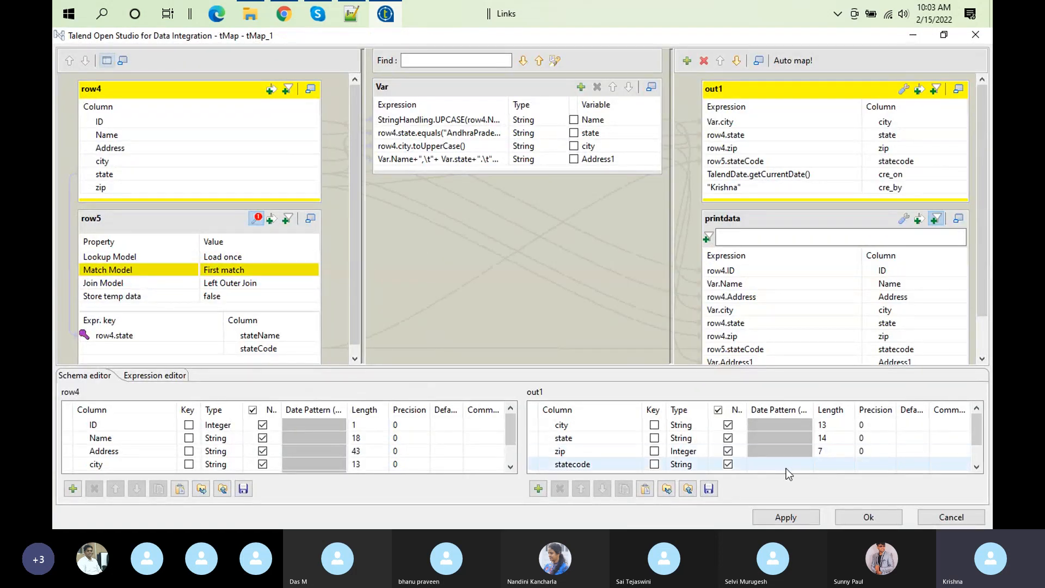
click(867, 517)
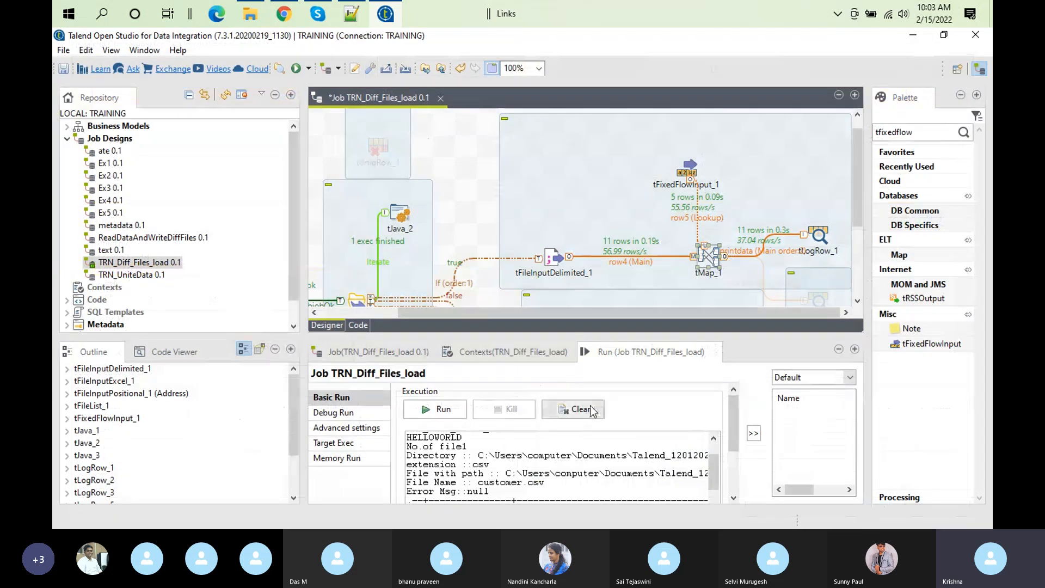
click(457, 408)
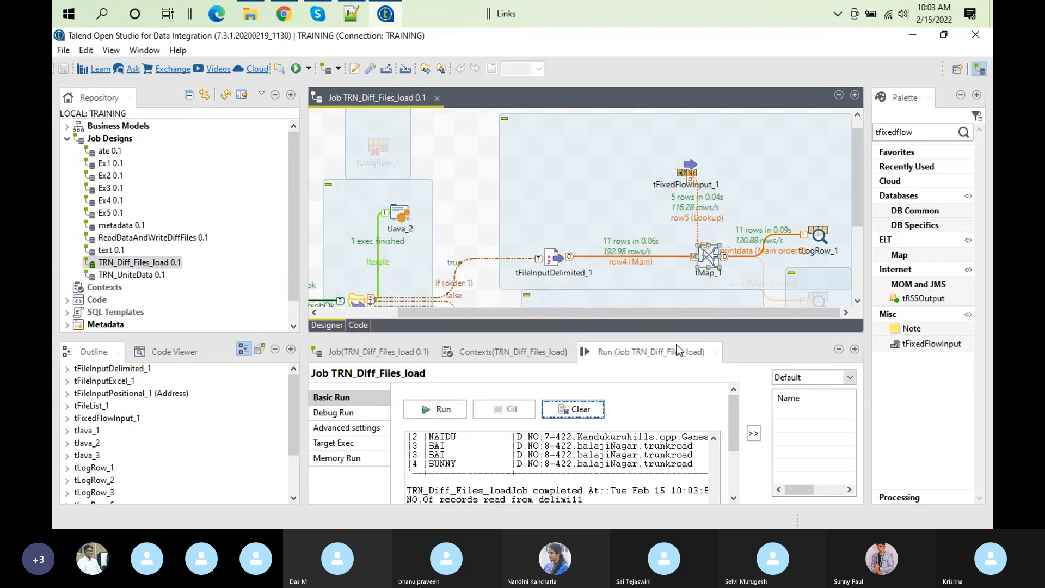
click(579, 414)
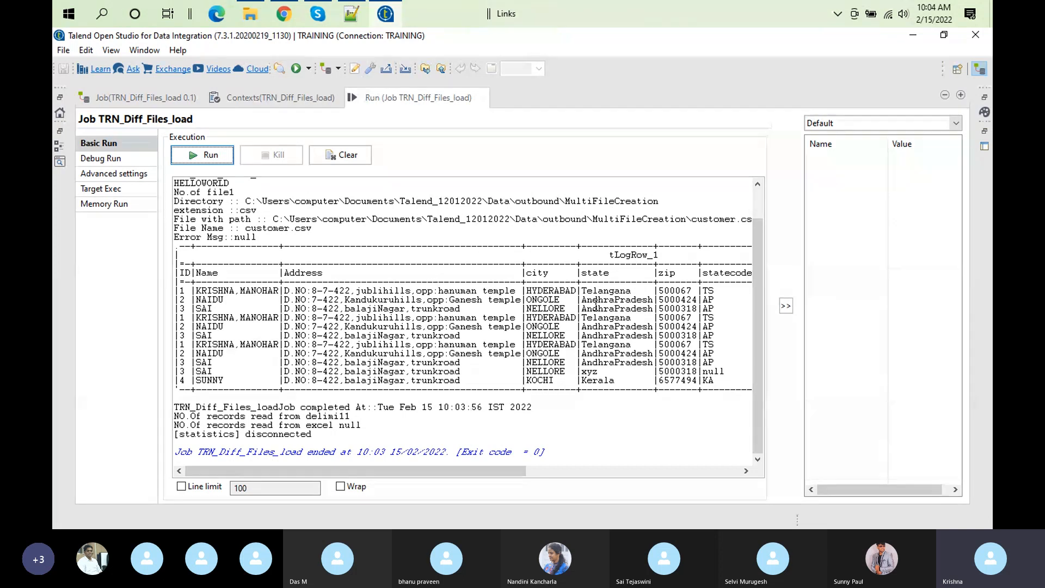
double_click(386, 99)
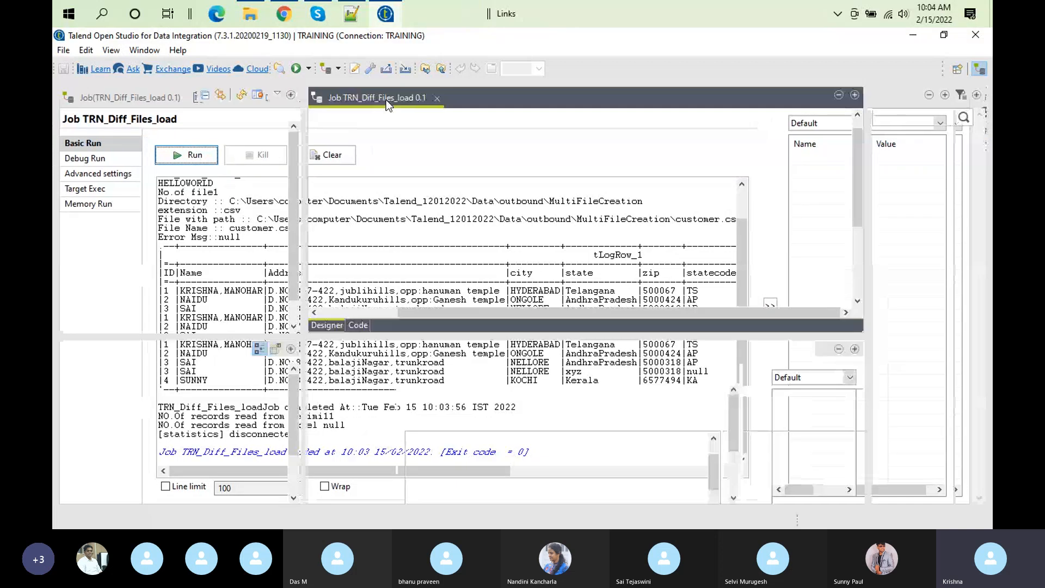
Step: Set row5's Match Model in tMap_1 to Unique match and confirm the mapper
double_click(706, 257)
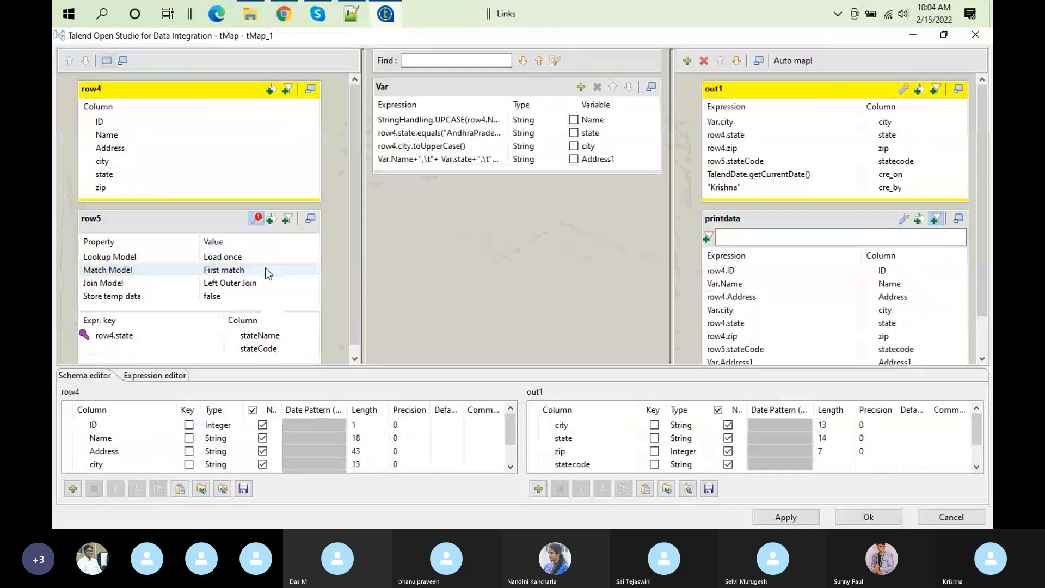
click(269, 270)
click(312, 269)
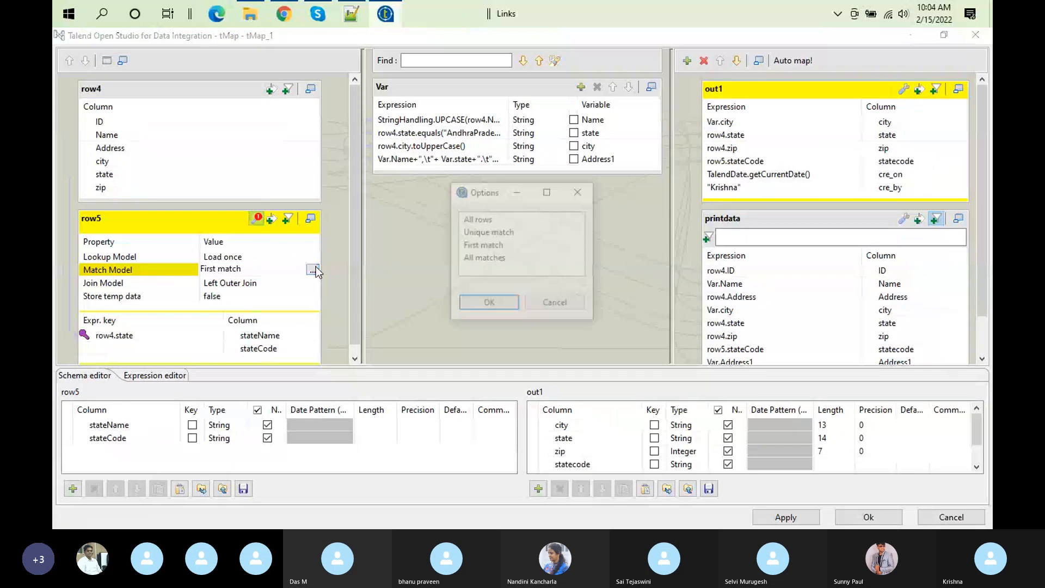
click(495, 234)
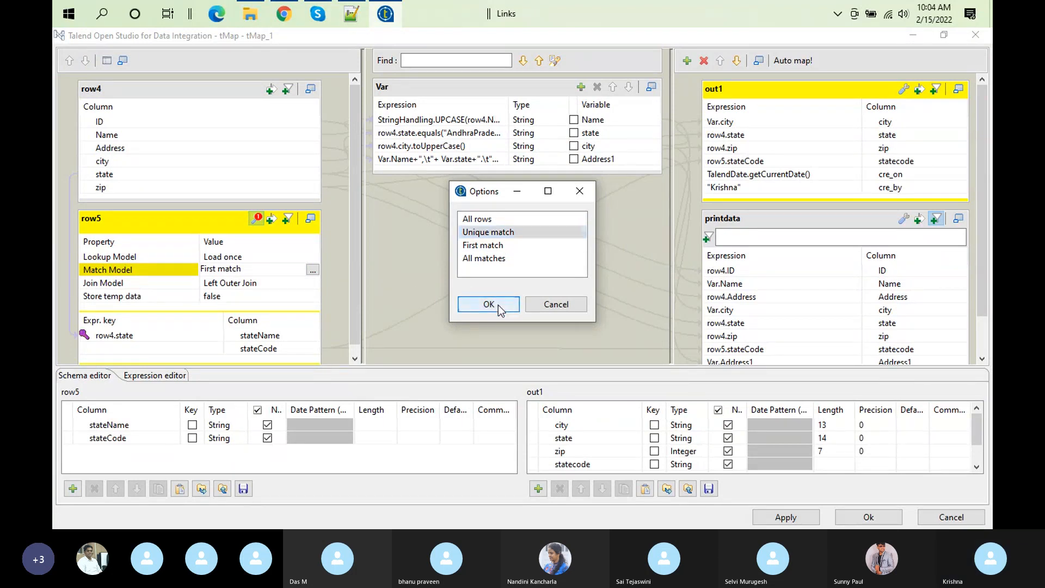
click(498, 304)
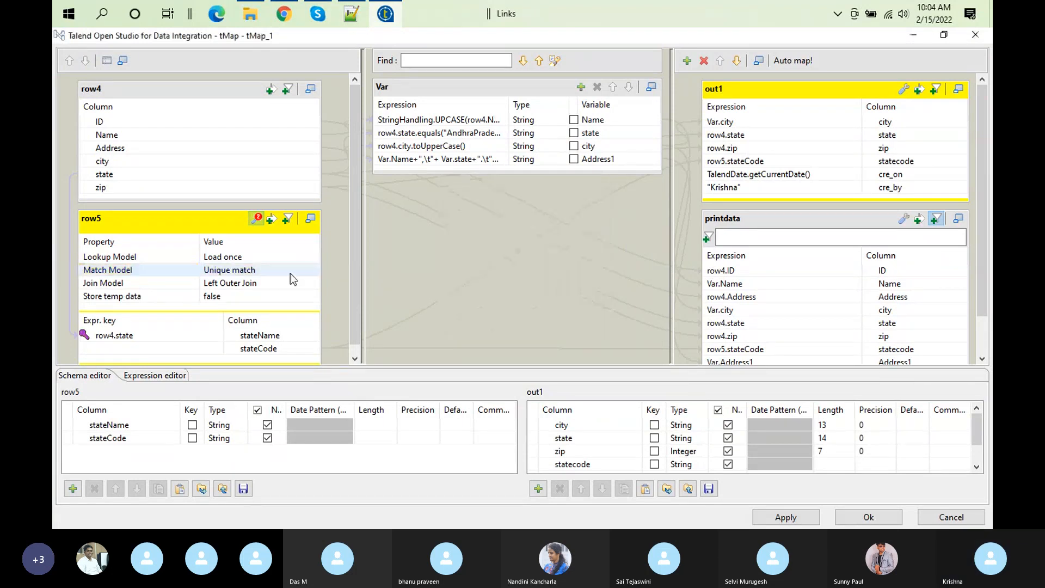
click(868, 517)
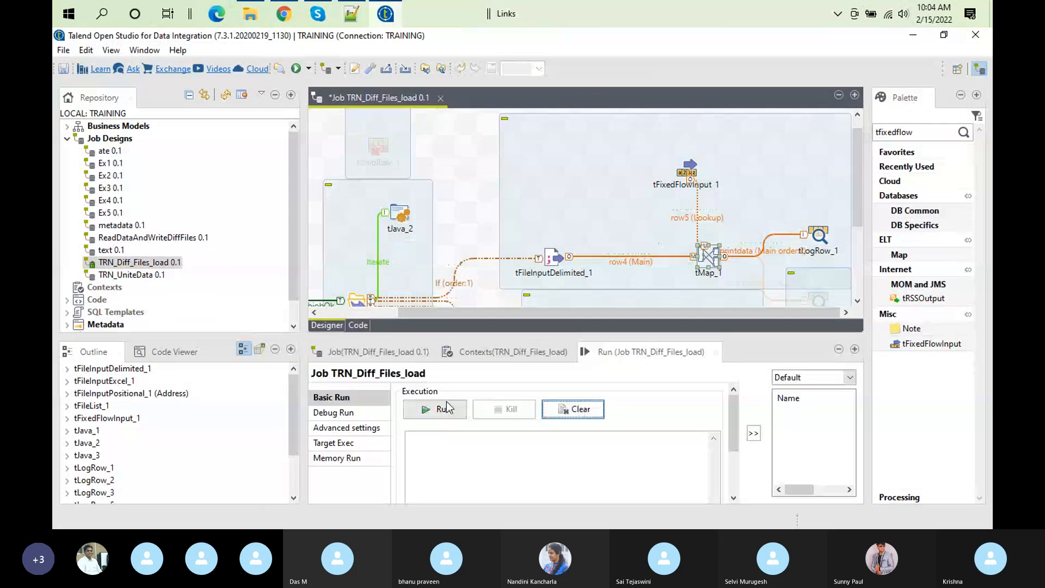
Step: Run the job with the Unique match lookup and check the state codes output for the AndhraPradesh rows
click(434, 407)
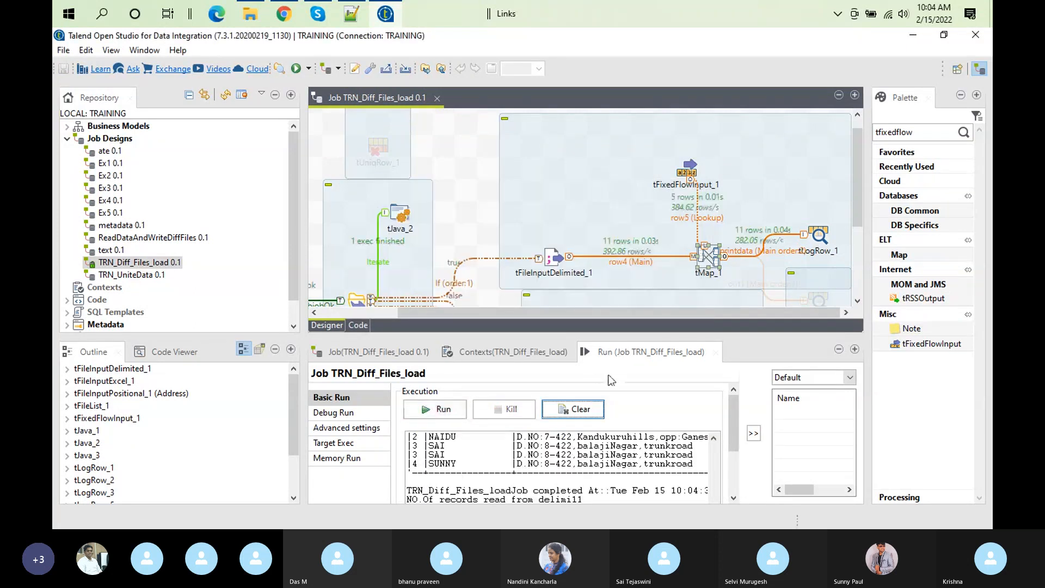
double_click(653, 351)
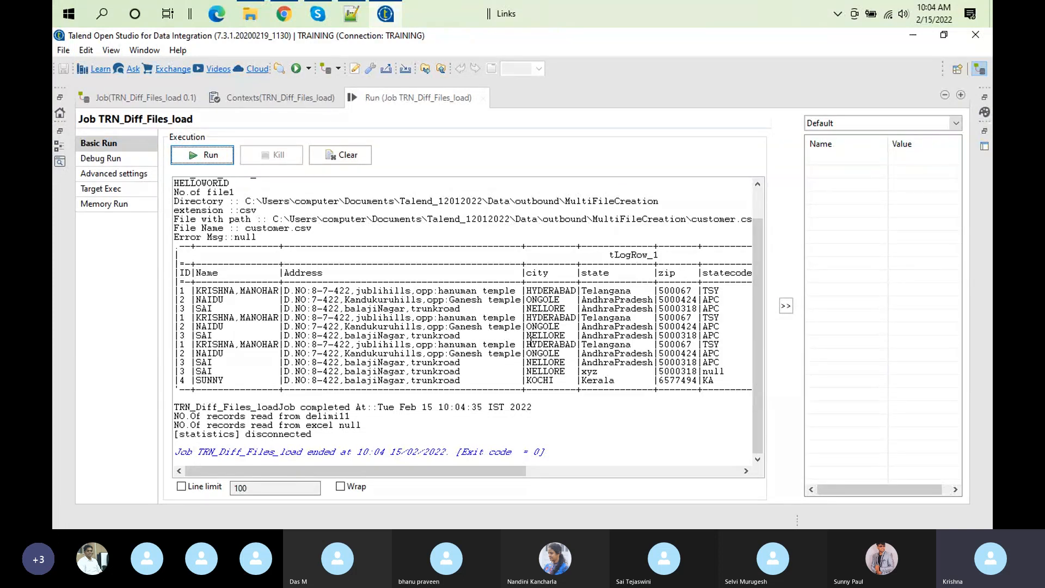
double_click(710, 299)
double_click(413, 94)
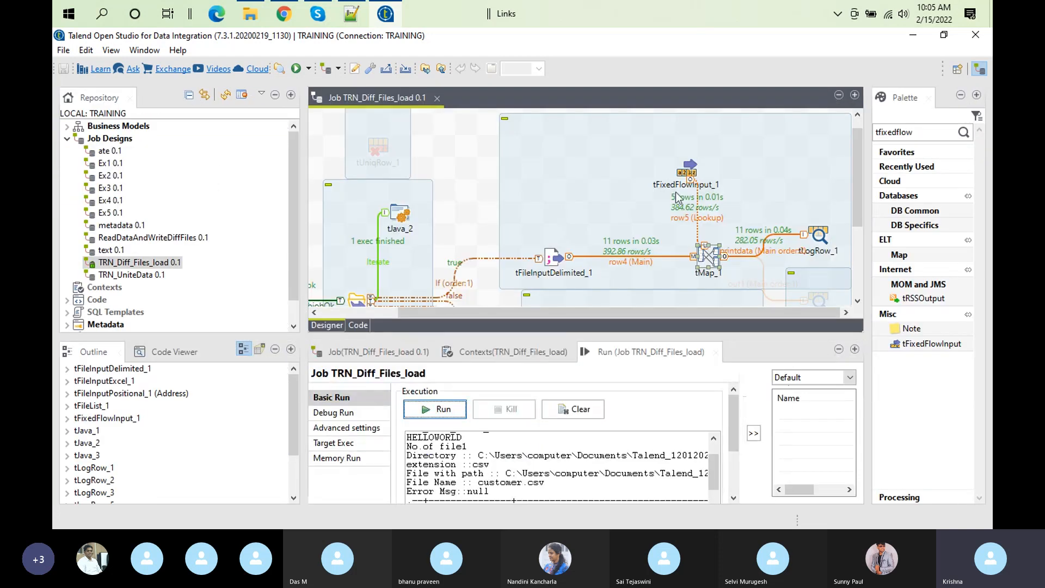
Step: Move the AndhraPradesh row with code "APC" above the "AP" row in tFixedFlowInput_1's inline table
click(689, 173)
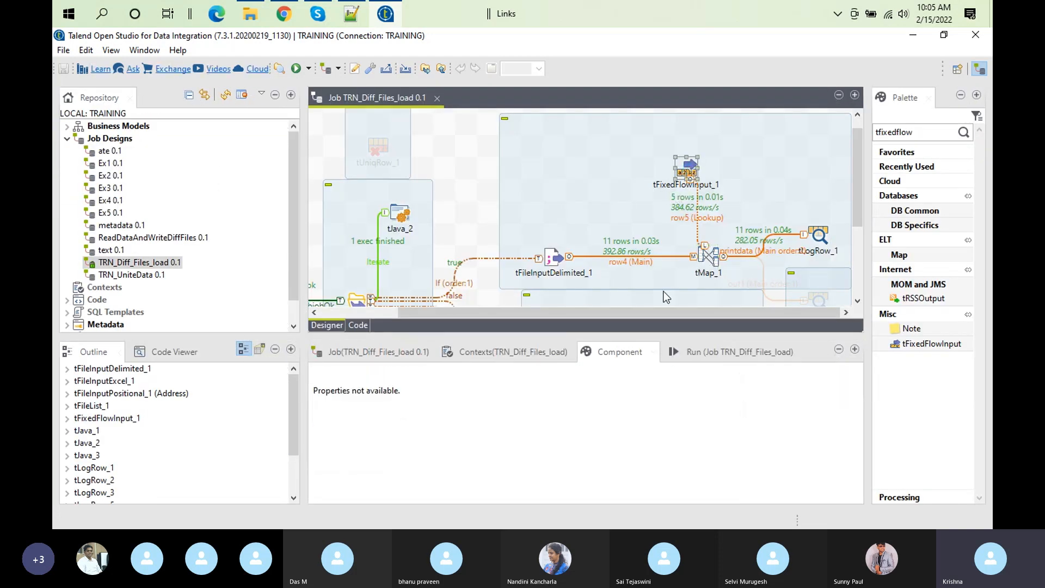
click(689, 172)
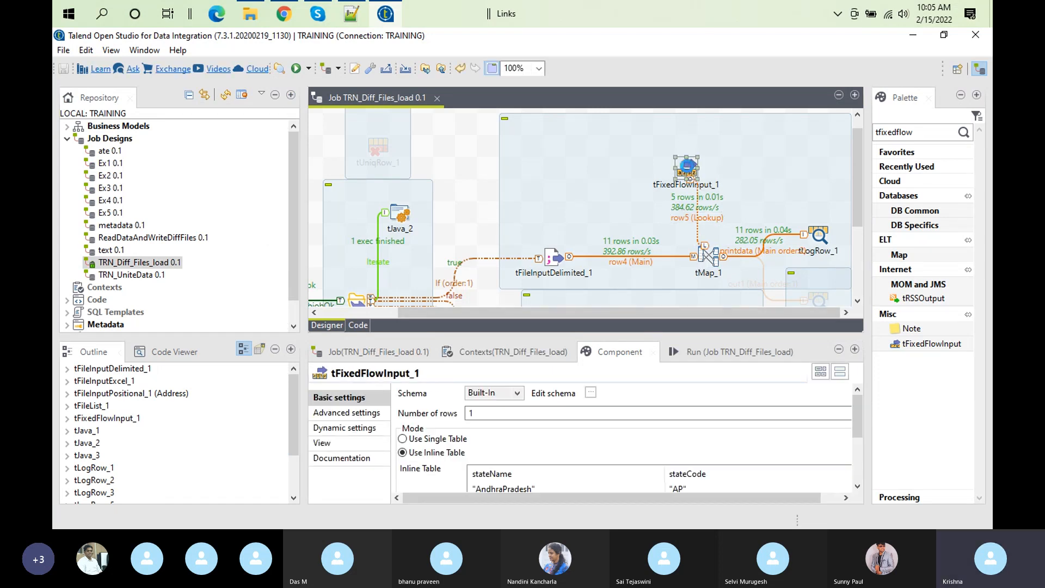
double_click(623, 357)
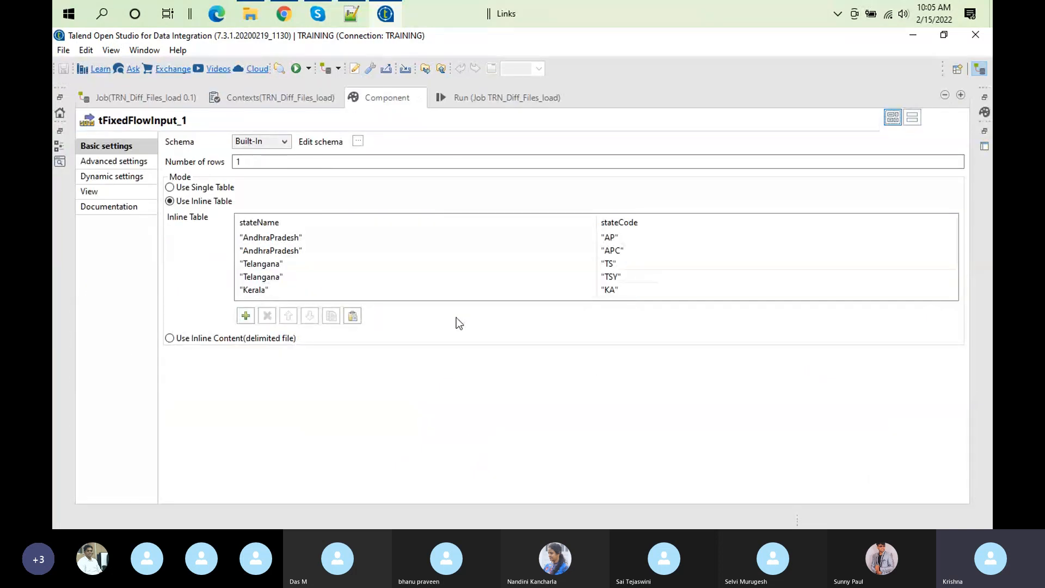
click(283, 252)
click(283, 251)
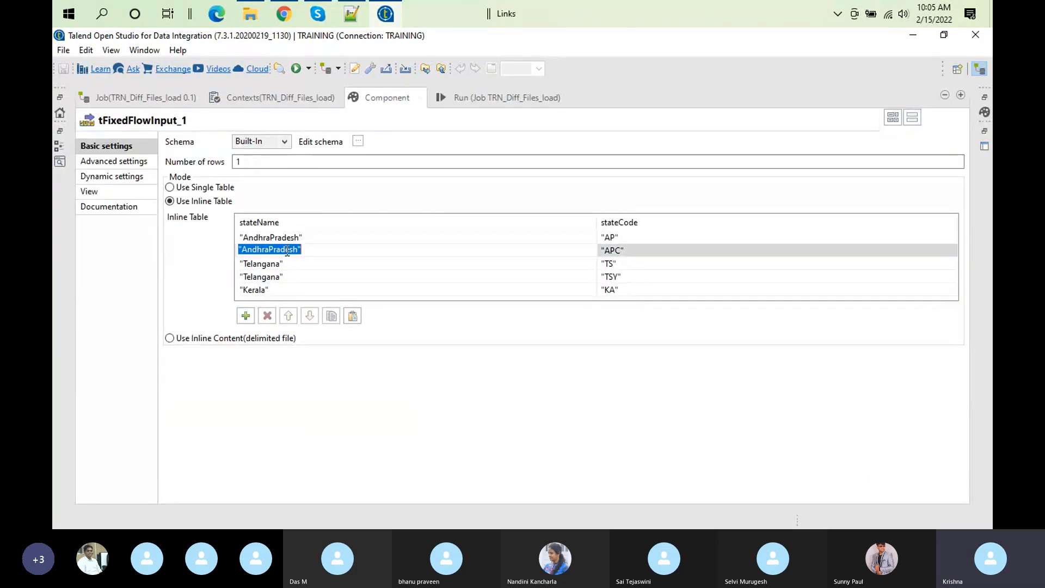
click(288, 315)
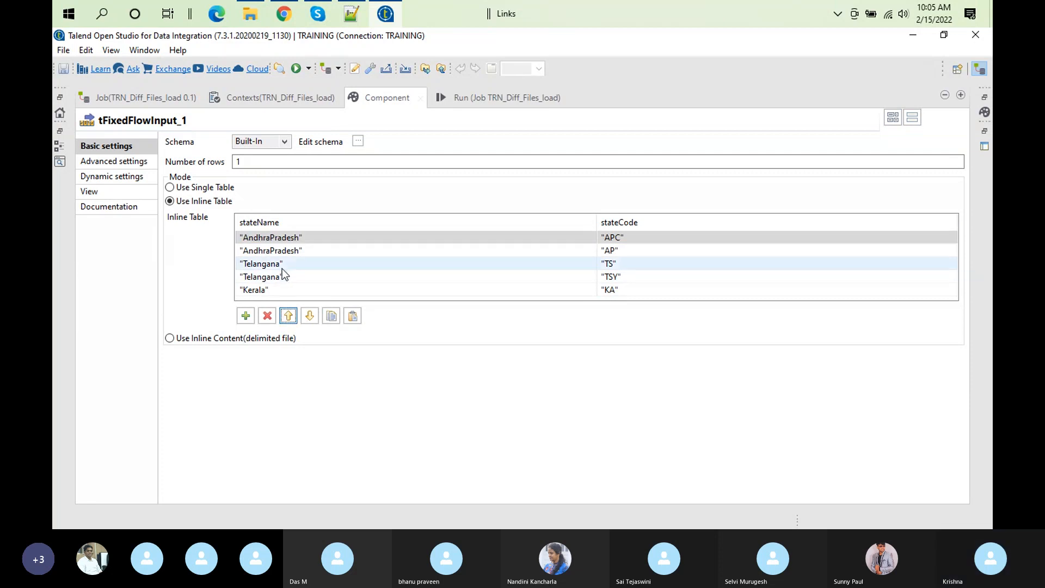
Step: Move the Telangana row with code "TSY" above the "TS" row in the inline table and rerun the job with a cleared console
click(280, 278)
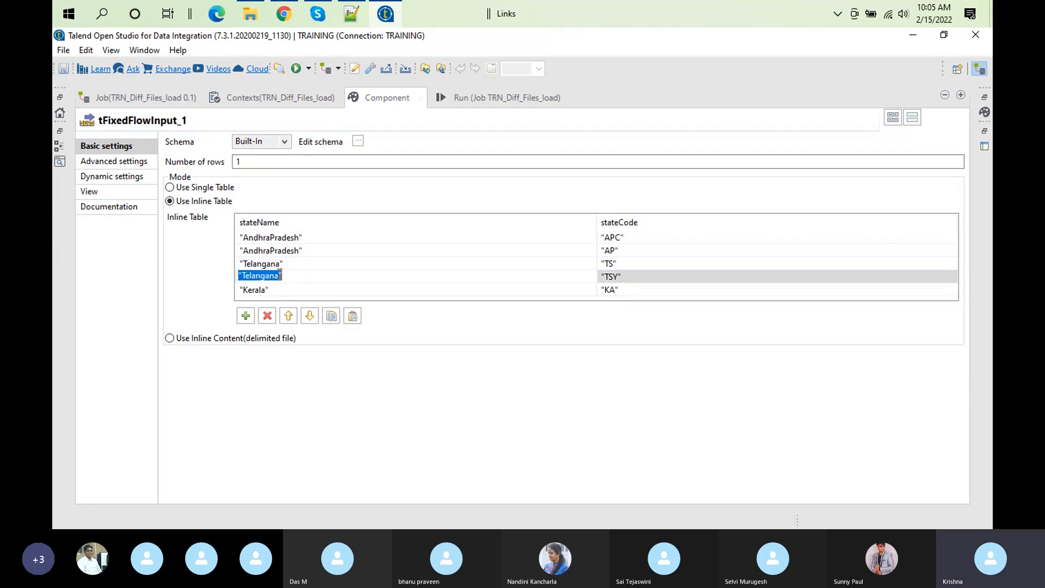
click(288, 315)
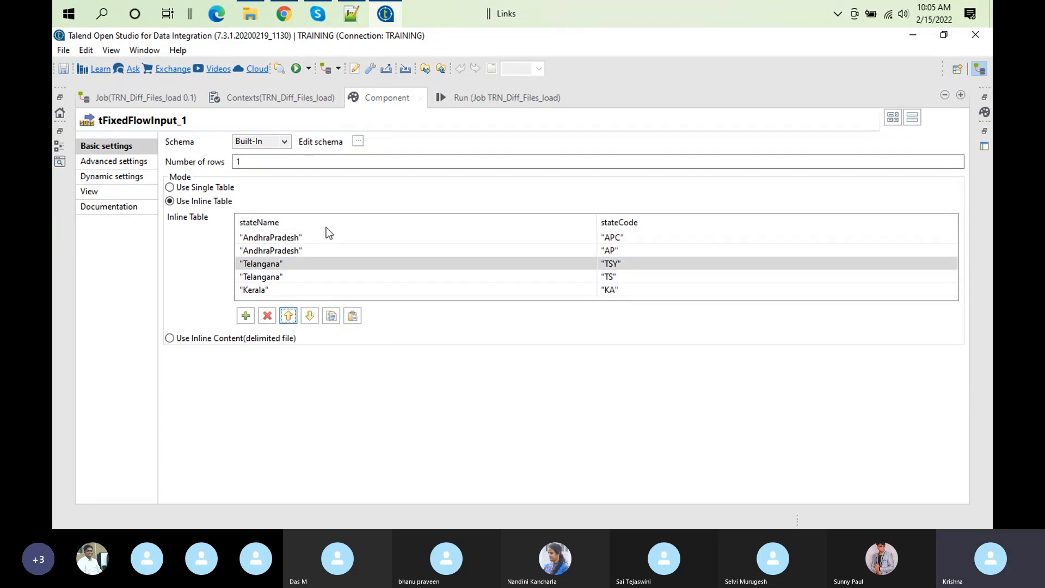
click(480, 104)
click(340, 155)
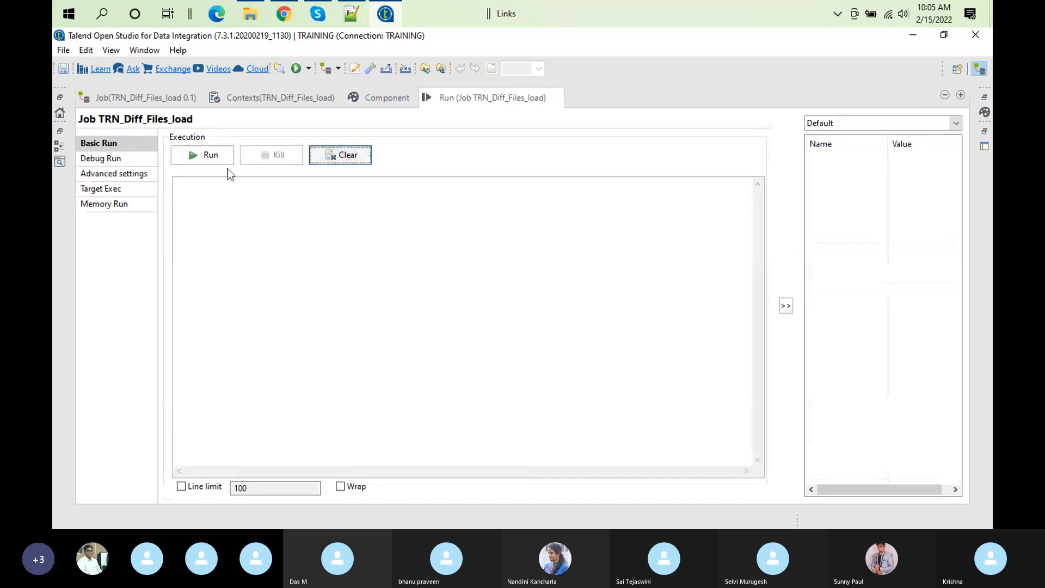
click(198, 158)
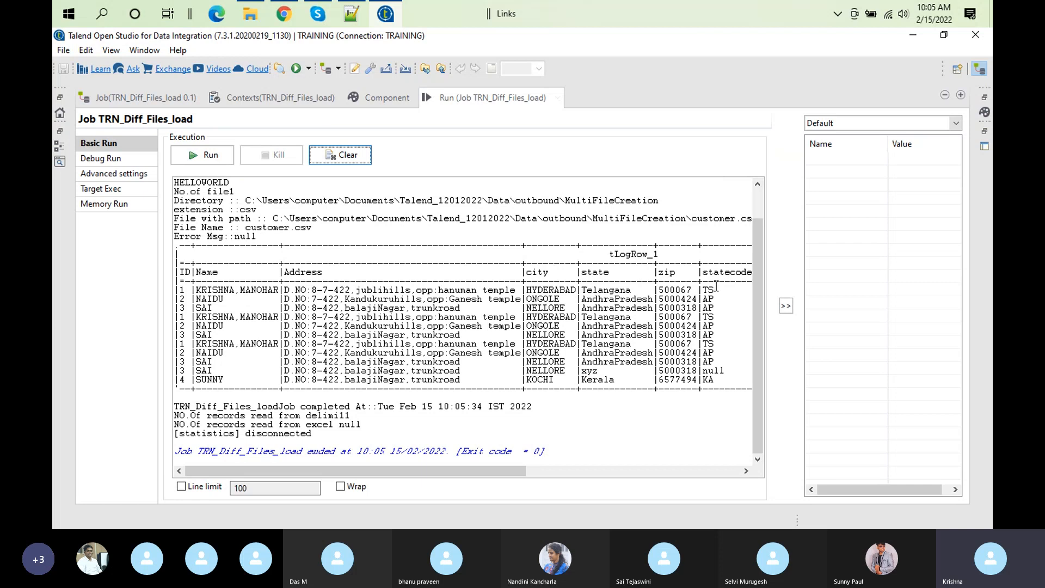
Step: Reopen tFixedFlowInput_1's enlarged settings and examine the order of the duplicate AndhraPradesh rows and their state codes in the inline table
click(380, 99)
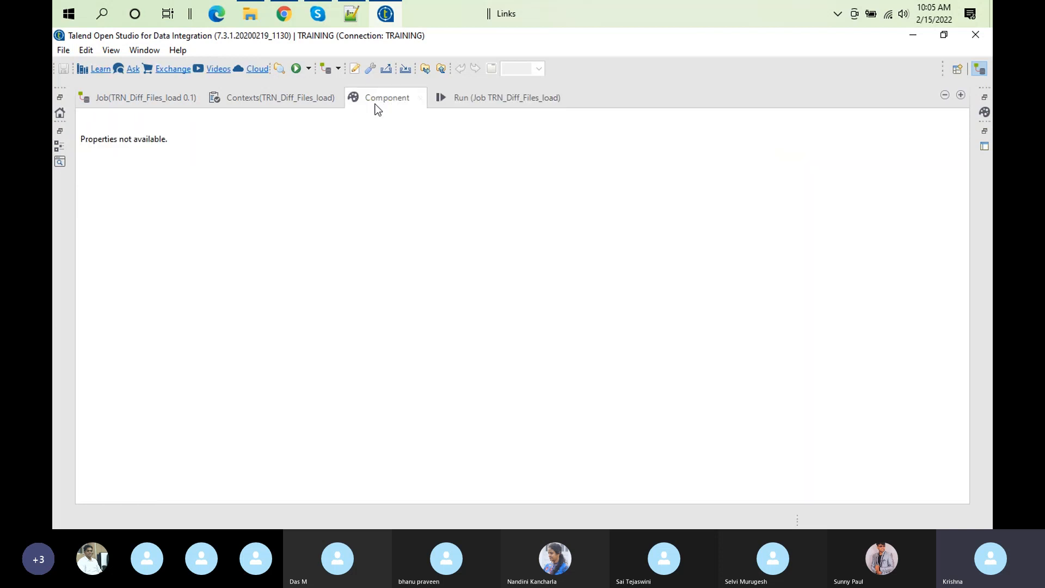
double_click(388, 99)
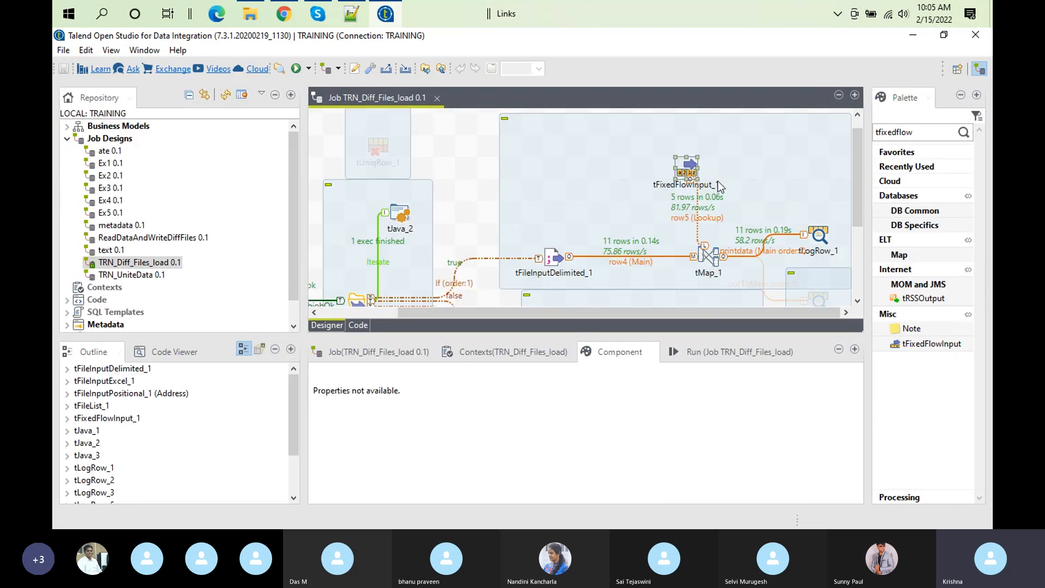
click(688, 169)
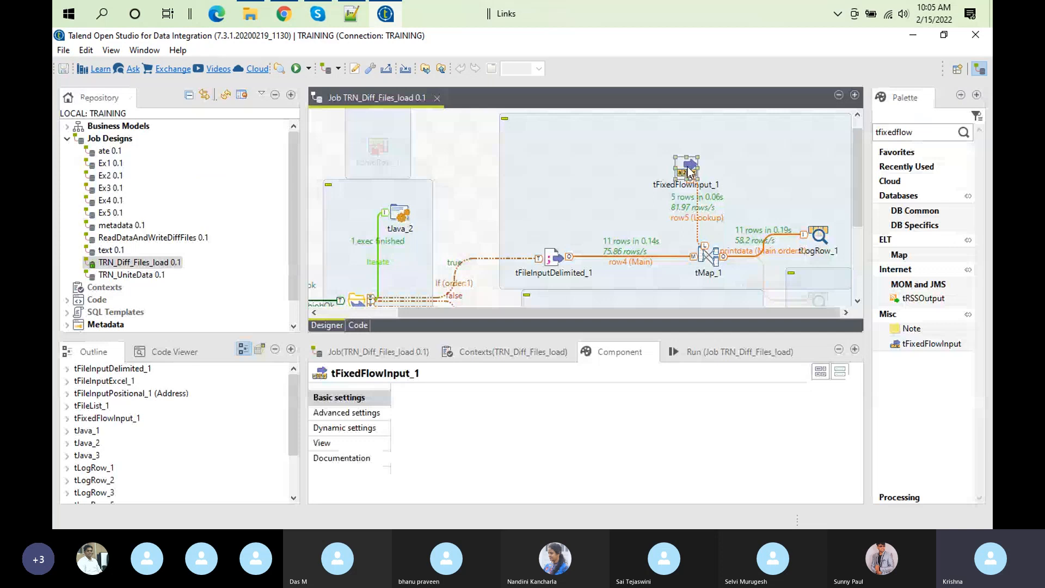
double_click(604, 355)
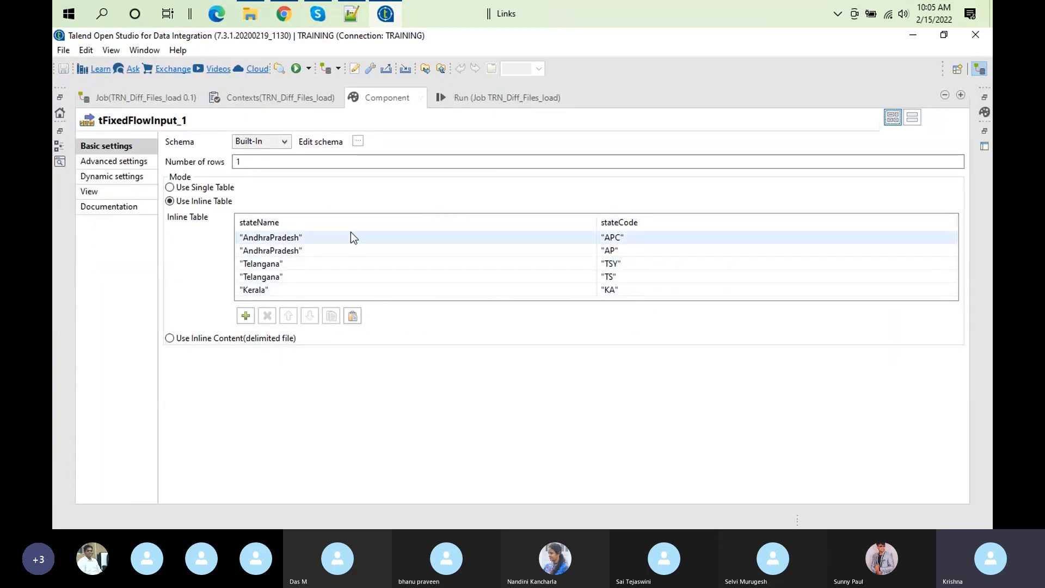
click(315, 249)
click(638, 249)
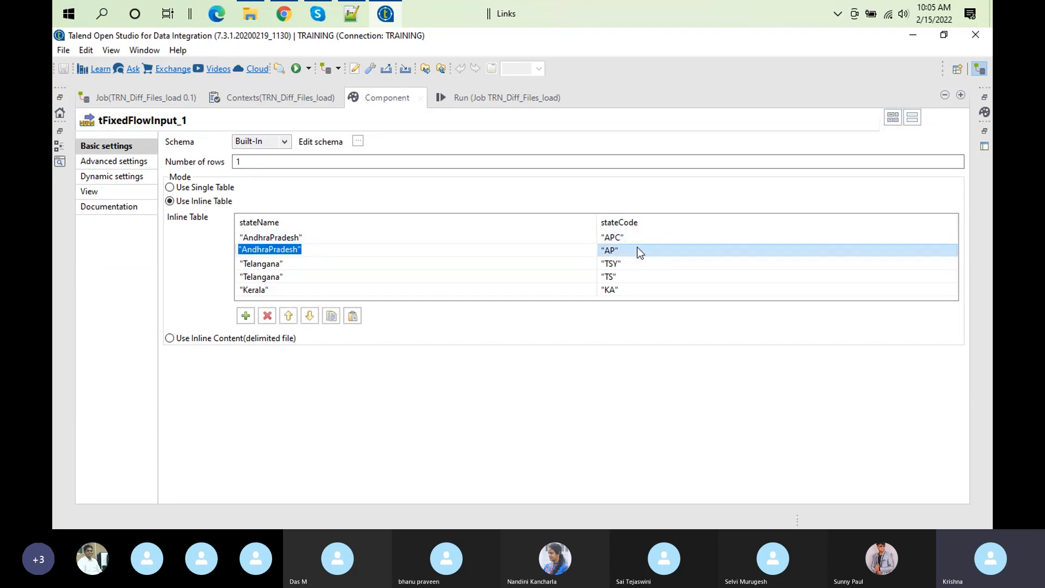
click(638, 249)
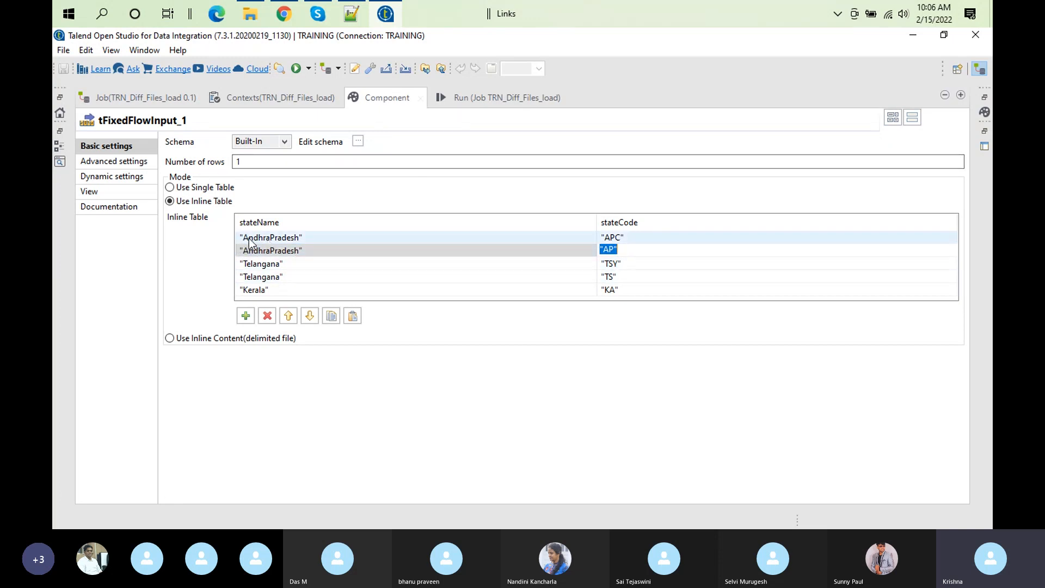
click(278, 252)
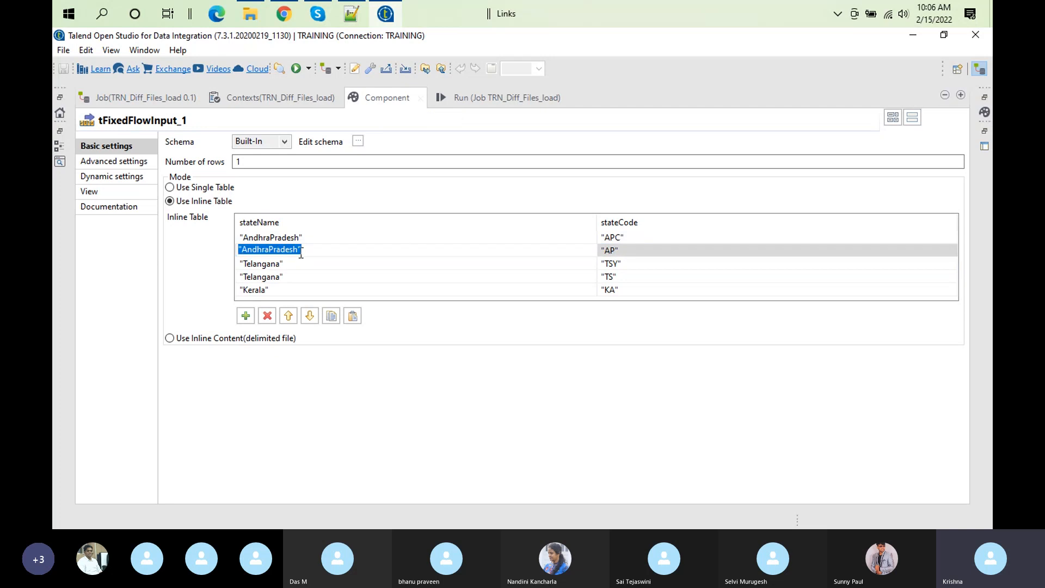
click(642, 250)
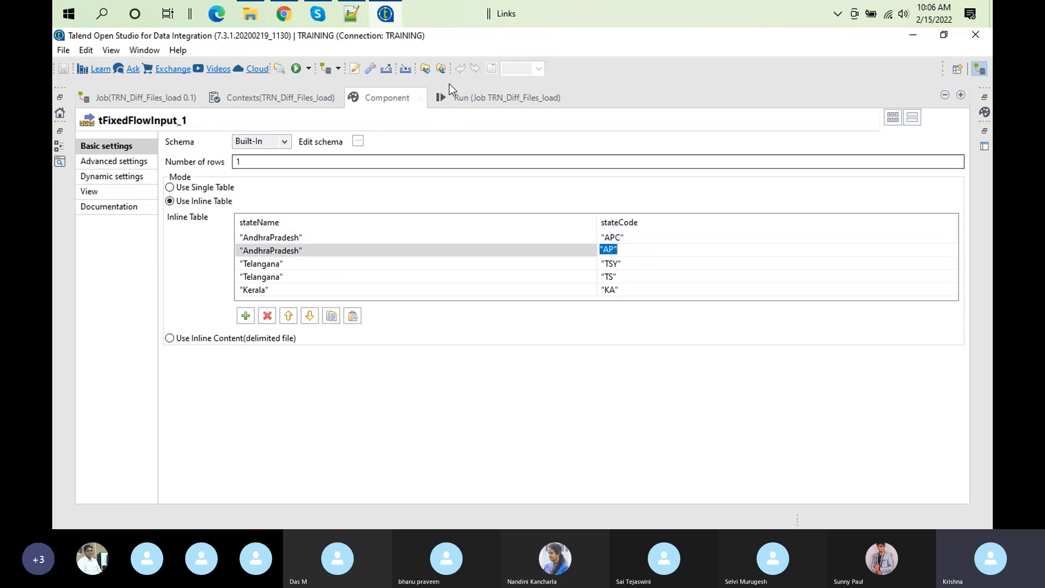
Step: Compare the statecode column in the job's run output with the row order in tFixedFlowInput_1's inline table
click(462, 101)
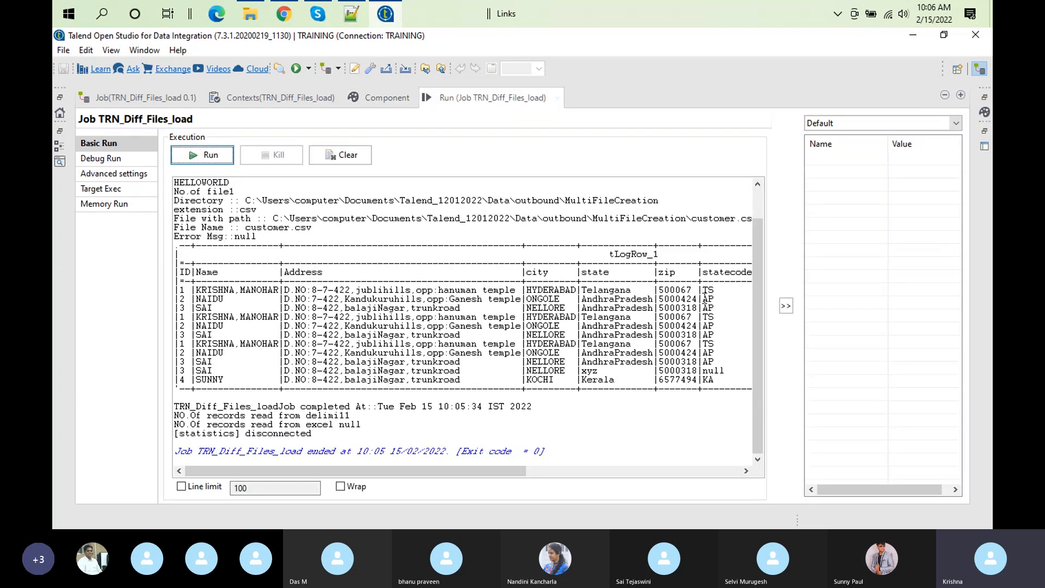
double_click(458, 102)
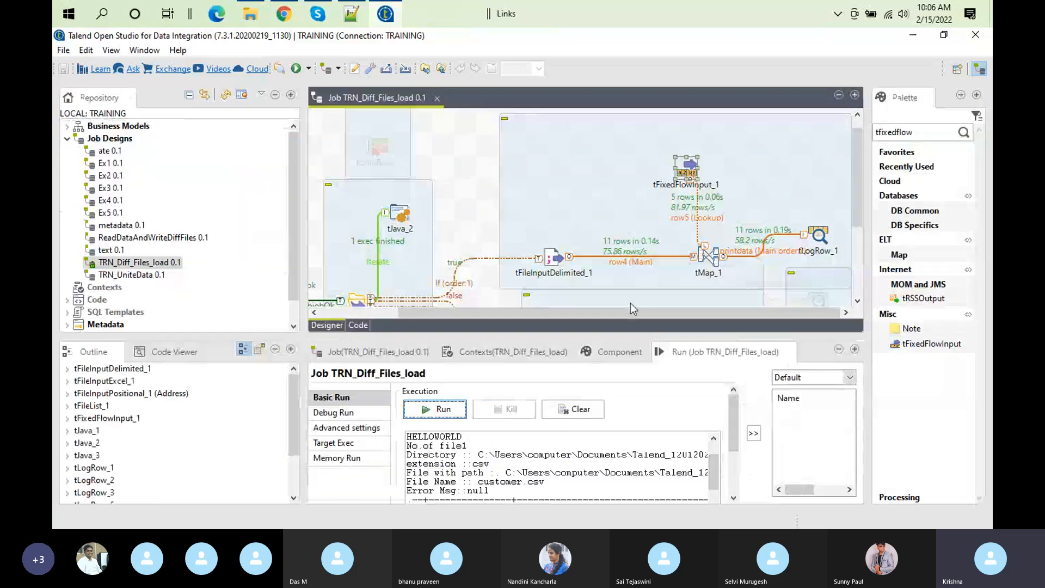
click(616, 351)
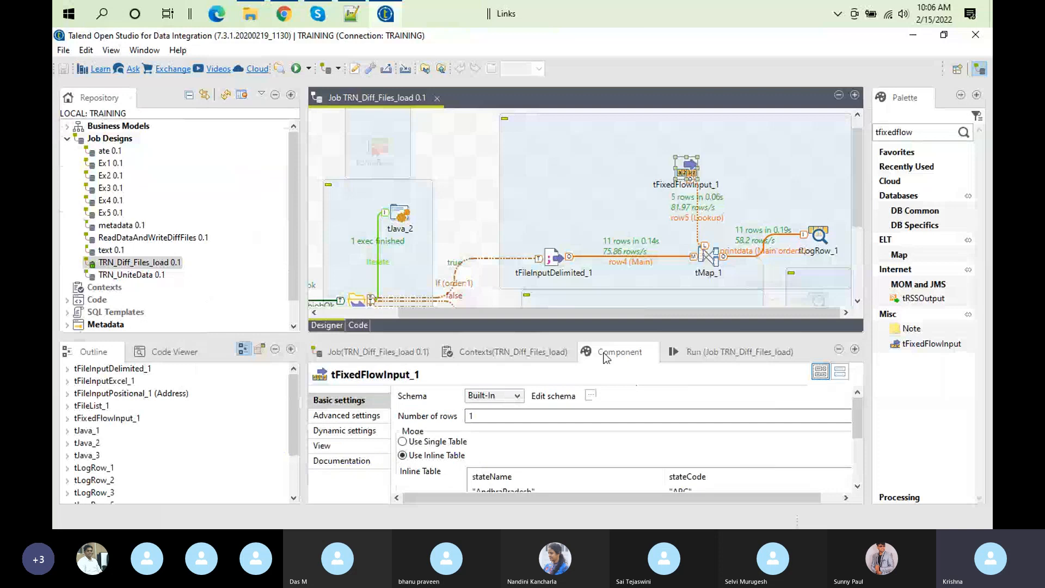
double_click(605, 353)
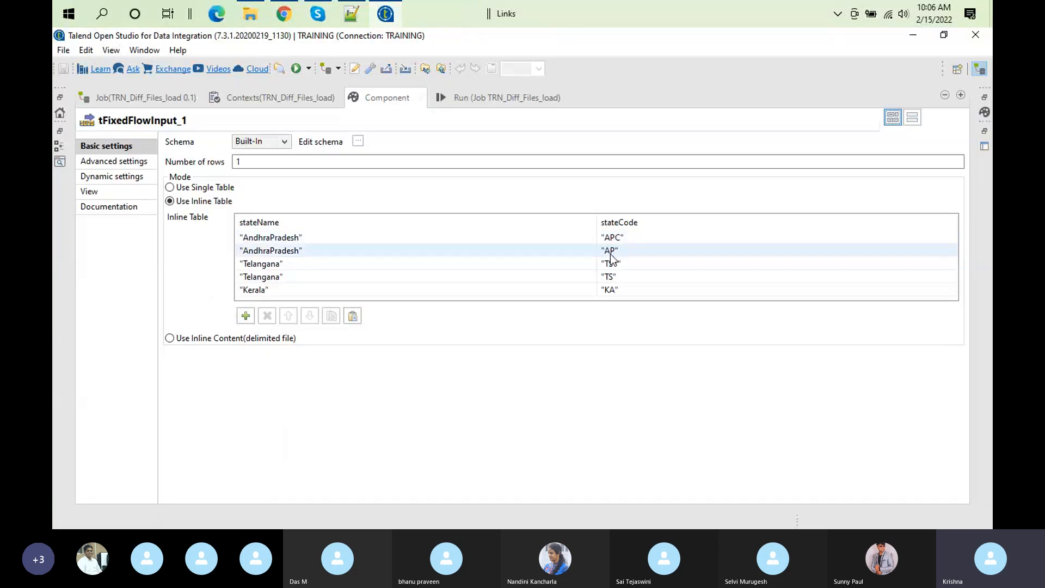
double_click(378, 103)
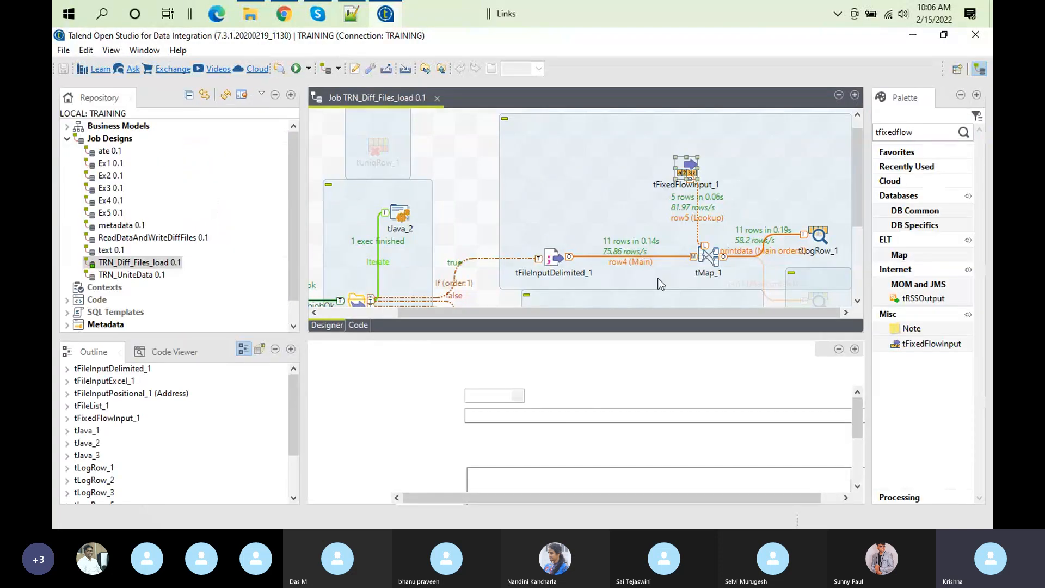
Step: Set row5's Match Model in tMap_1 to First match and confirm the mapper
double_click(709, 254)
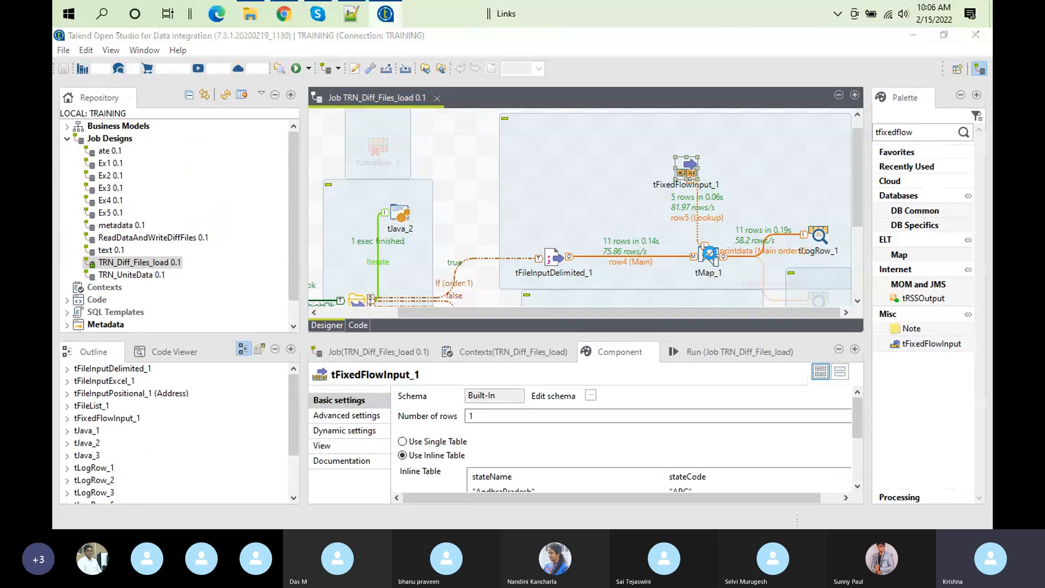
click(256, 270)
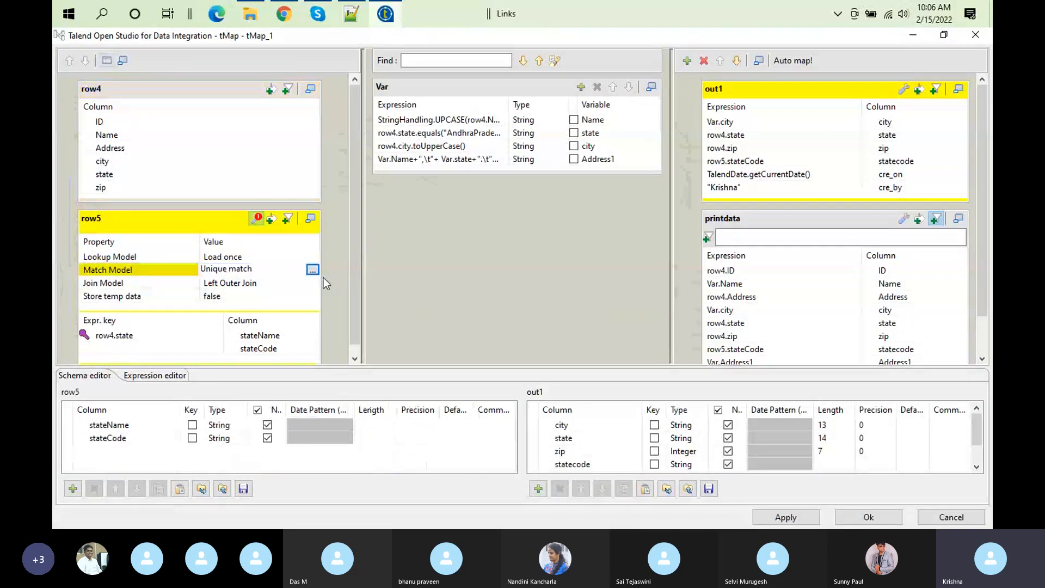
click(313, 270)
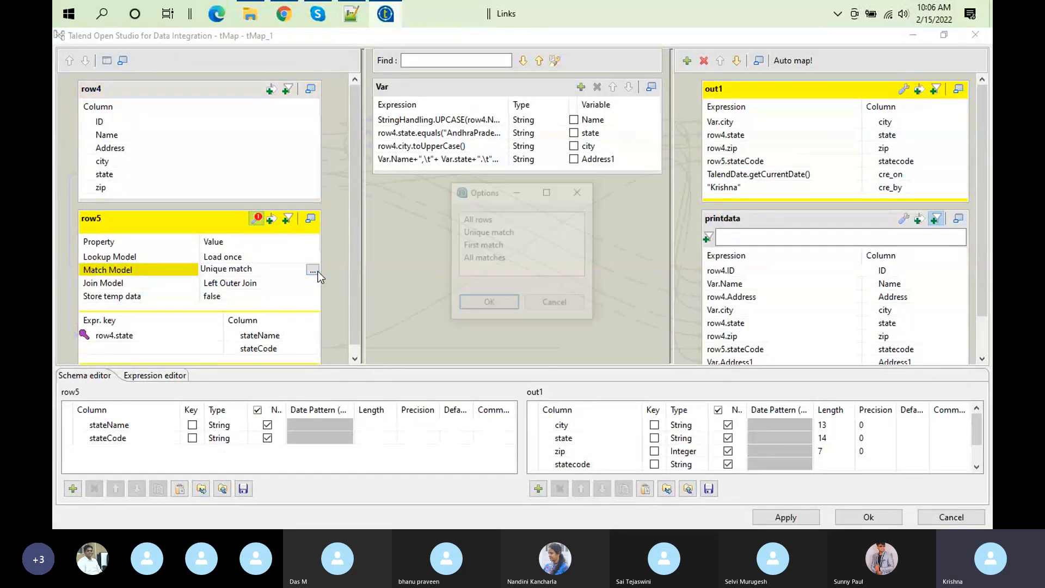
click(500, 245)
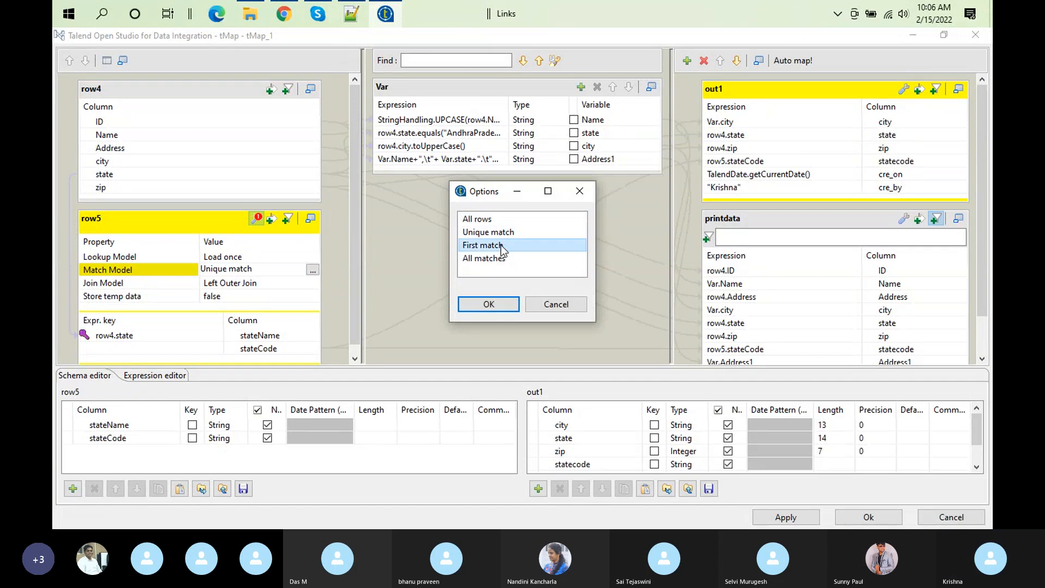
click(481, 304)
click(850, 516)
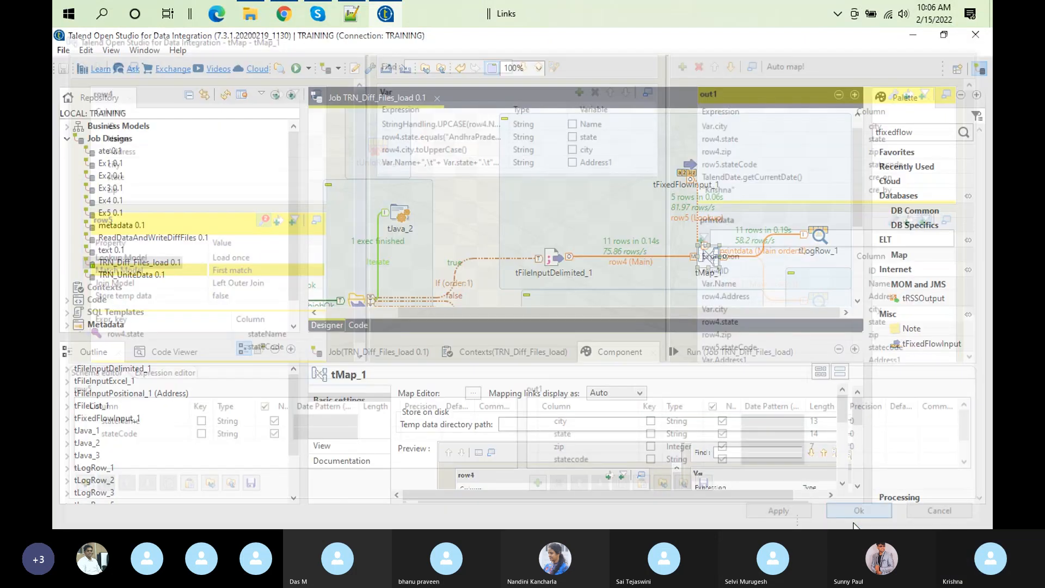
Step: Clear the previous output, run the job with the First match lookup, and review the statecode column in the enlarged output
click(712, 351)
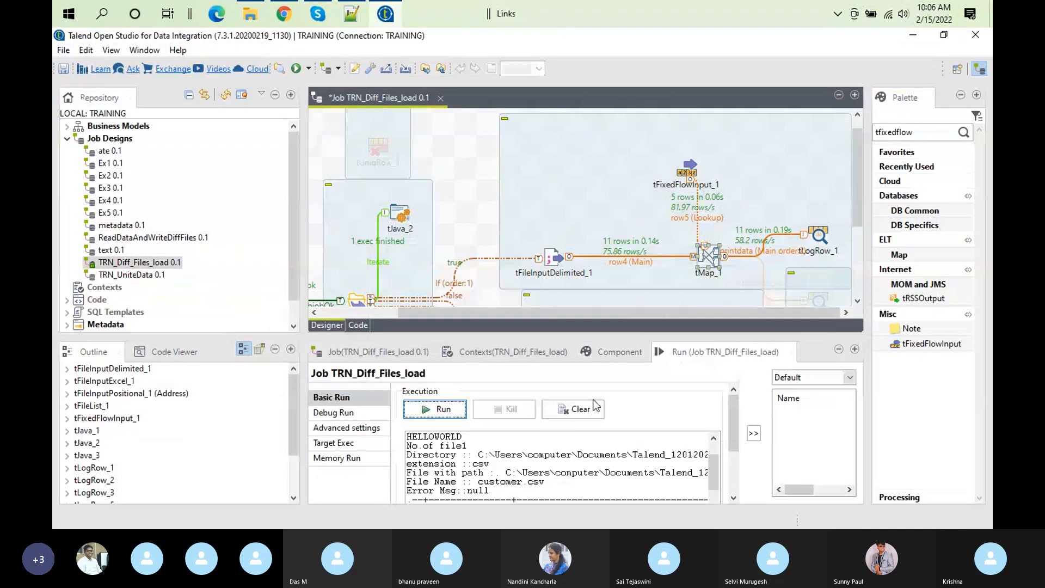
click(587, 409)
click(462, 408)
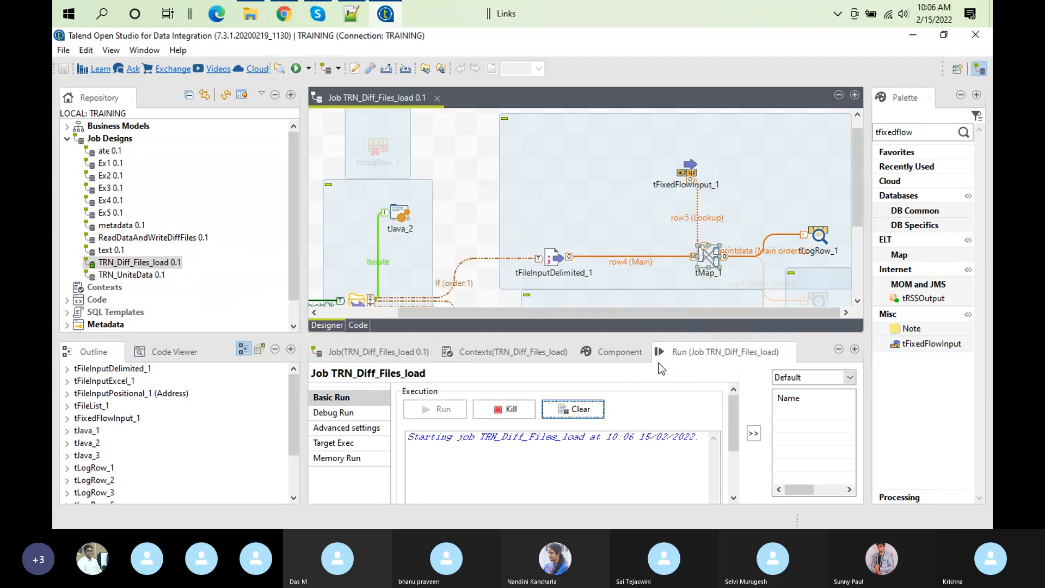
double_click(675, 354)
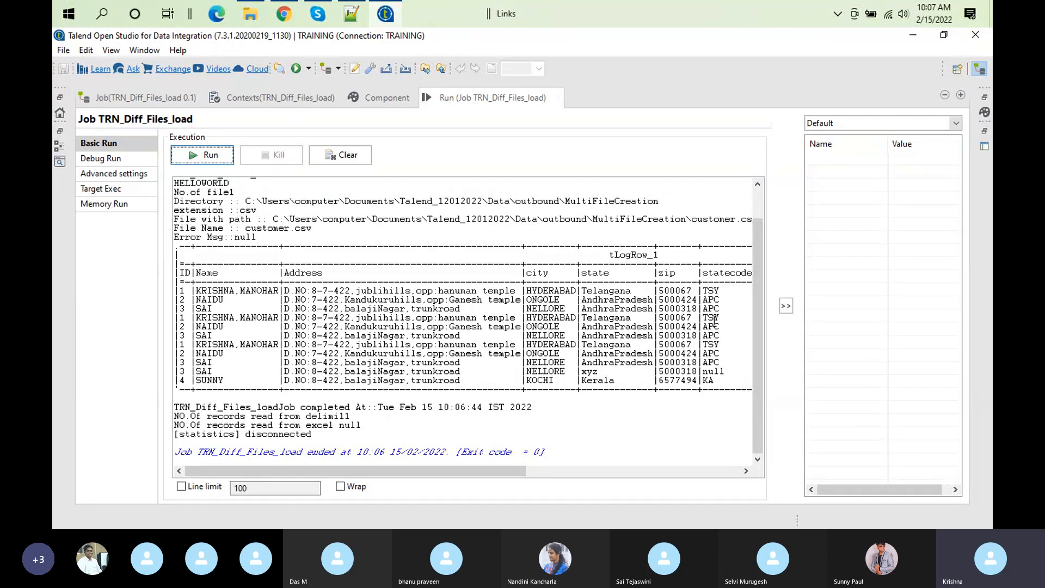
Step: Recheck the order of the duplicate AndhraPradesh and Telangana rows in tFixedFlowInput_1's inline table
double_click(486, 97)
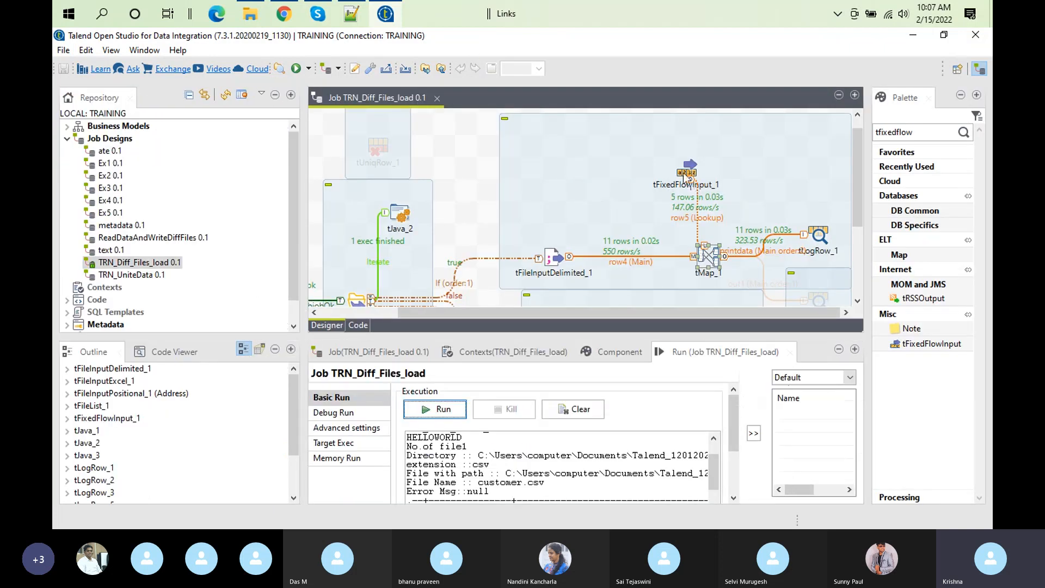
double_click(684, 175)
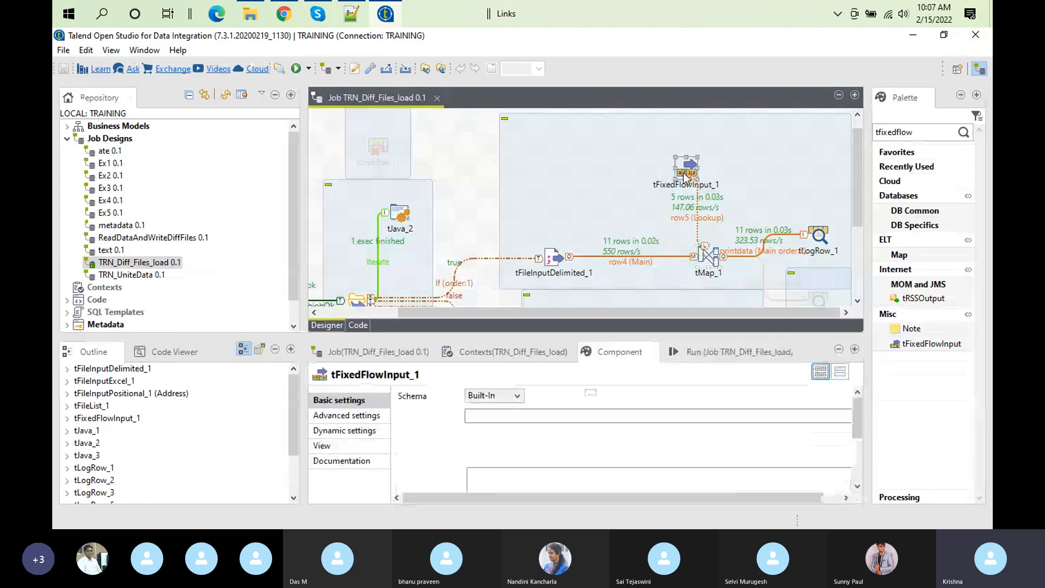
double_click(610, 352)
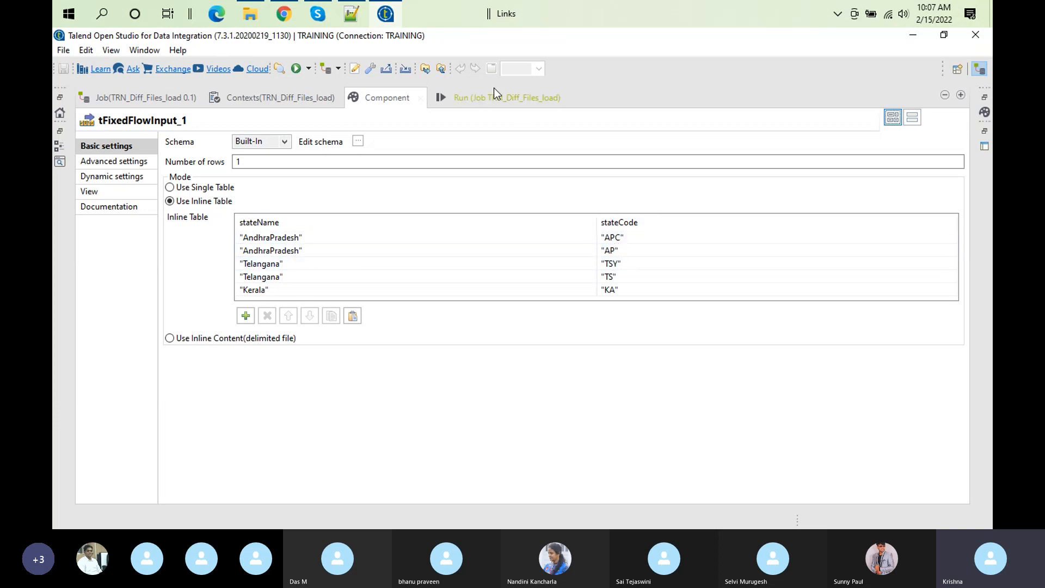
double_click(386, 99)
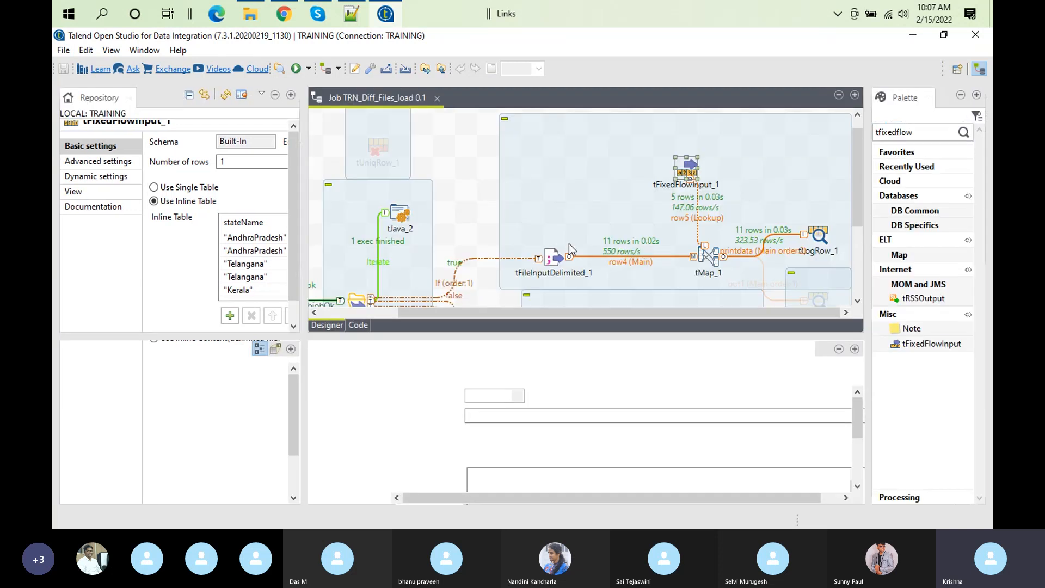
Step: Switch row5's Match Model in tMap_1 back to Unique match and confirm the mapper
double_click(699, 253)
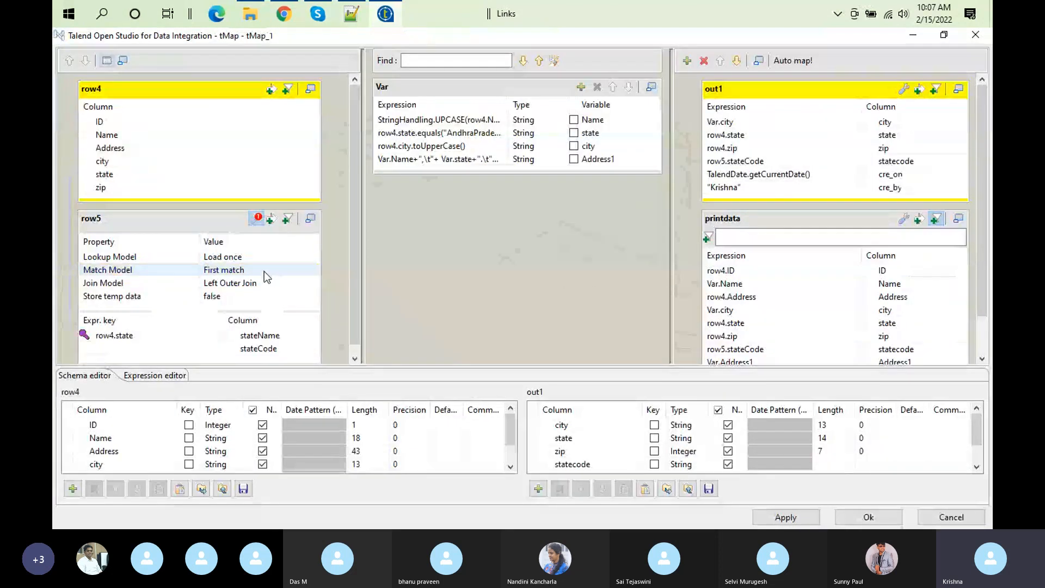
click(263, 271)
click(313, 270)
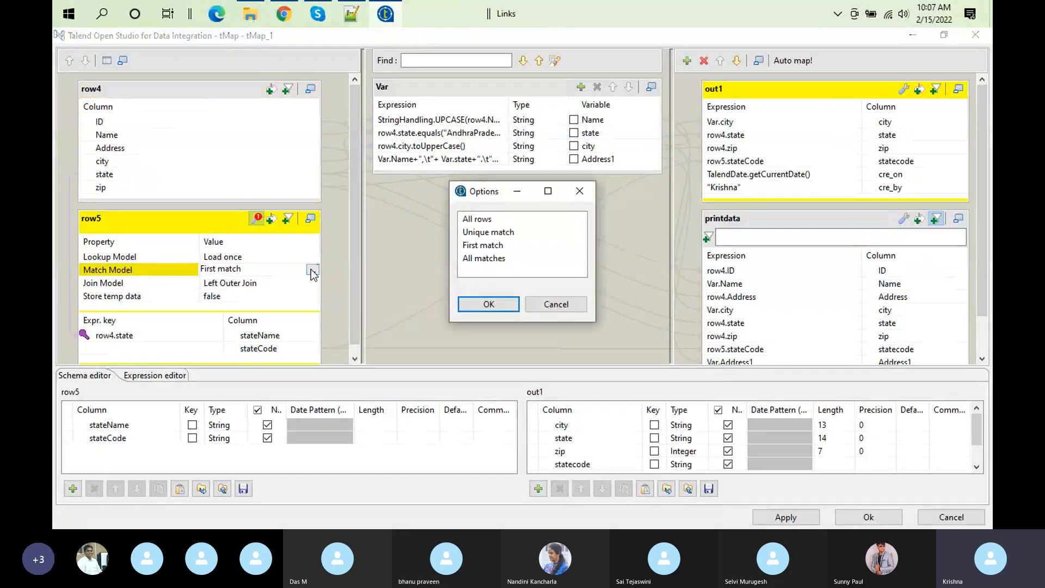
click(505, 233)
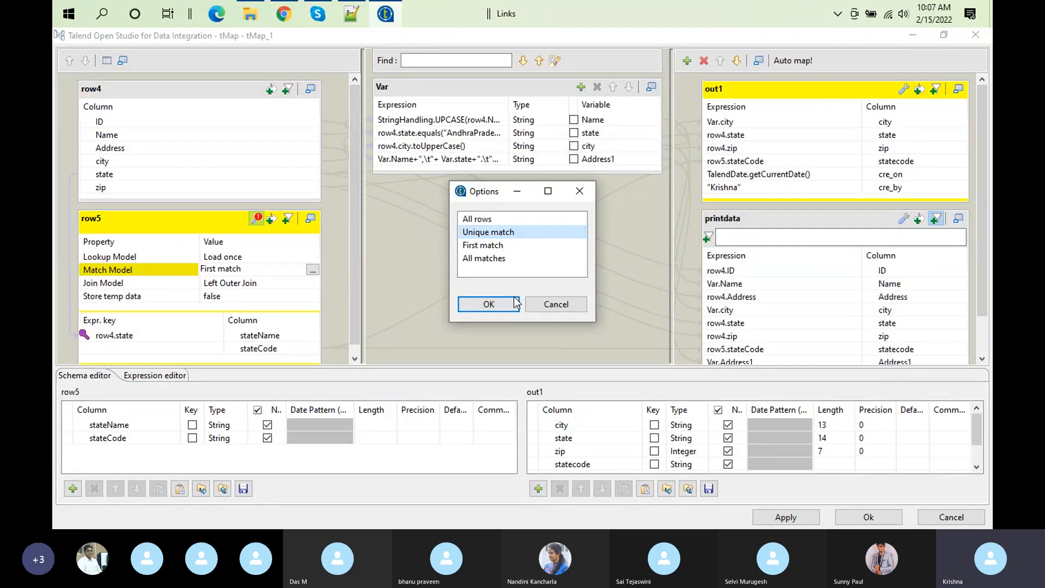
click(513, 308)
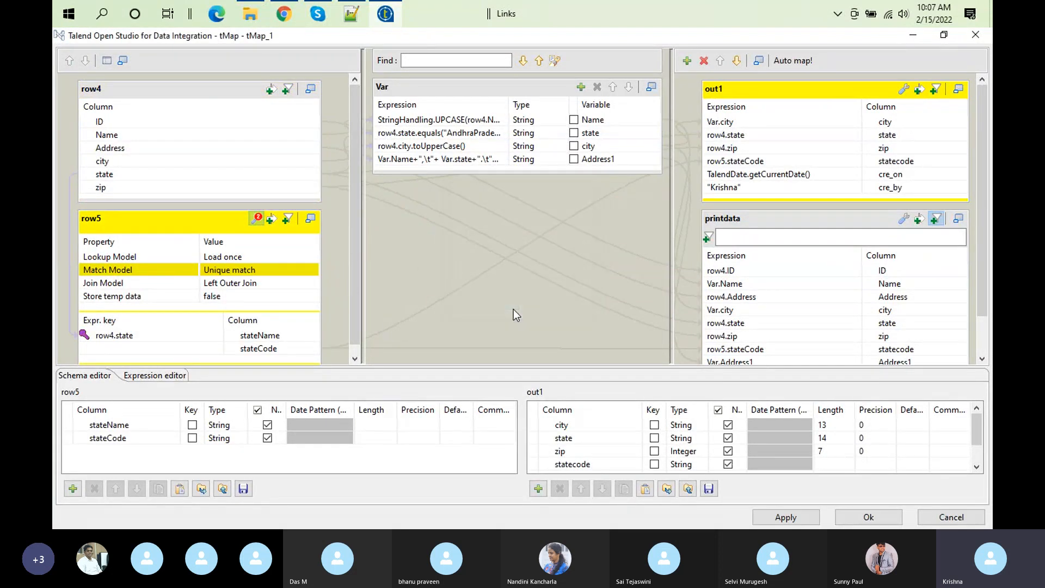
click(847, 518)
Step: Clear the previous output and run TRN_Diff_Files_load with the Unique match lookup
click(709, 352)
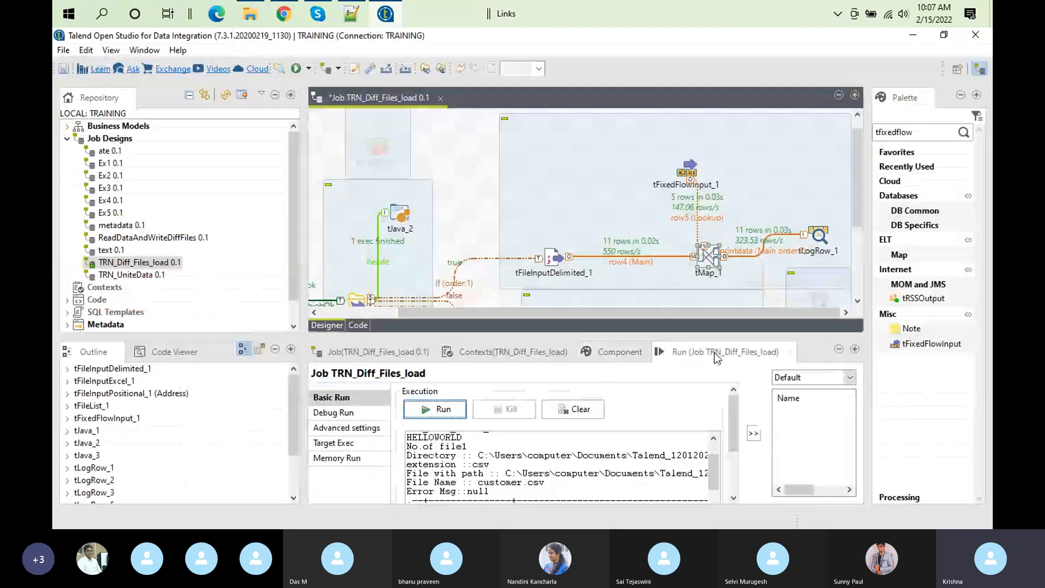
click(579, 409)
click(434, 415)
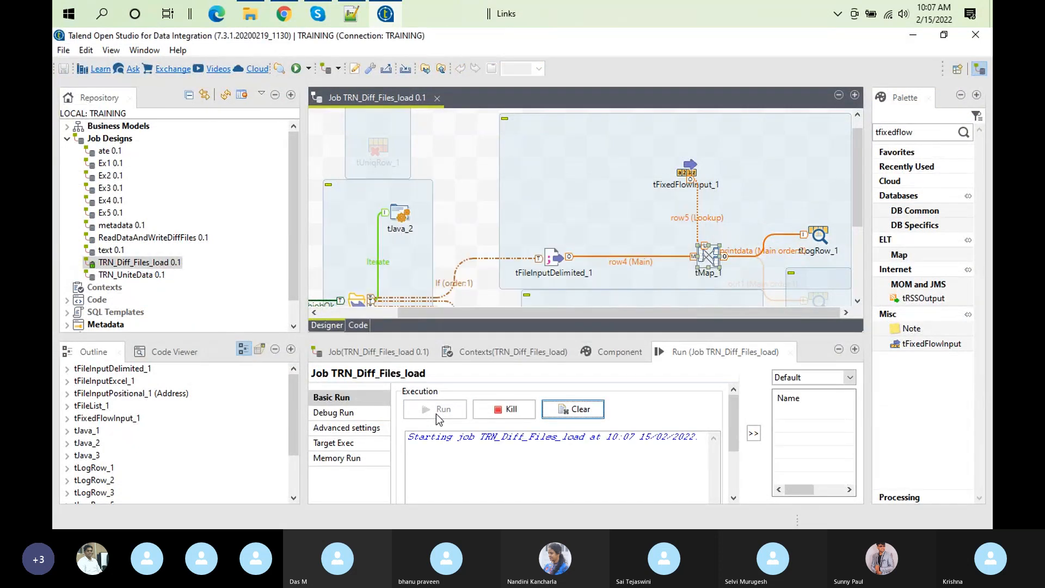
Step: Review the statecode column in the enlarged Unique match output and check row5's Match Model in tMap_1
double_click(705, 353)
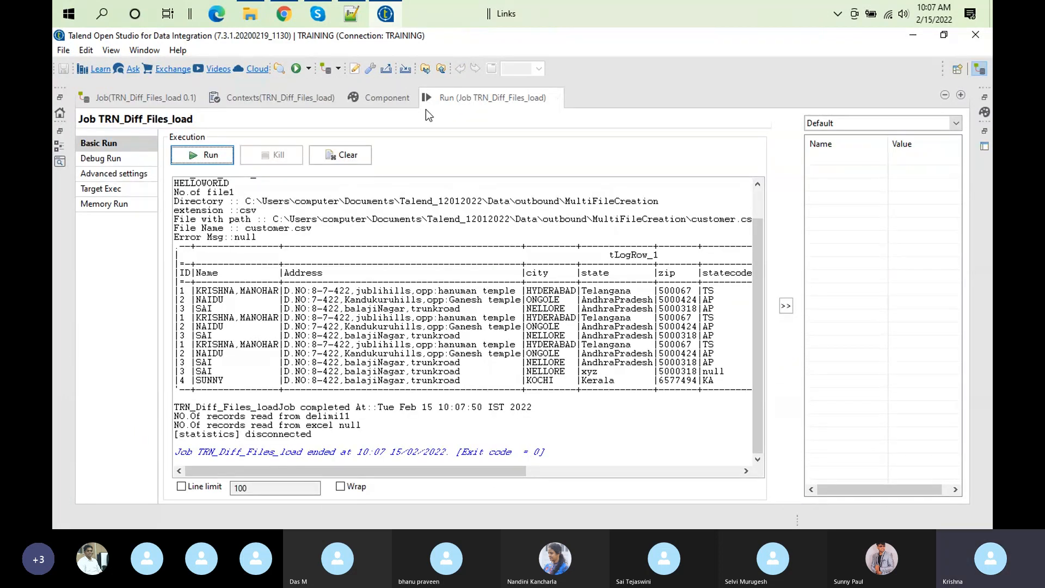
double_click(452, 95)
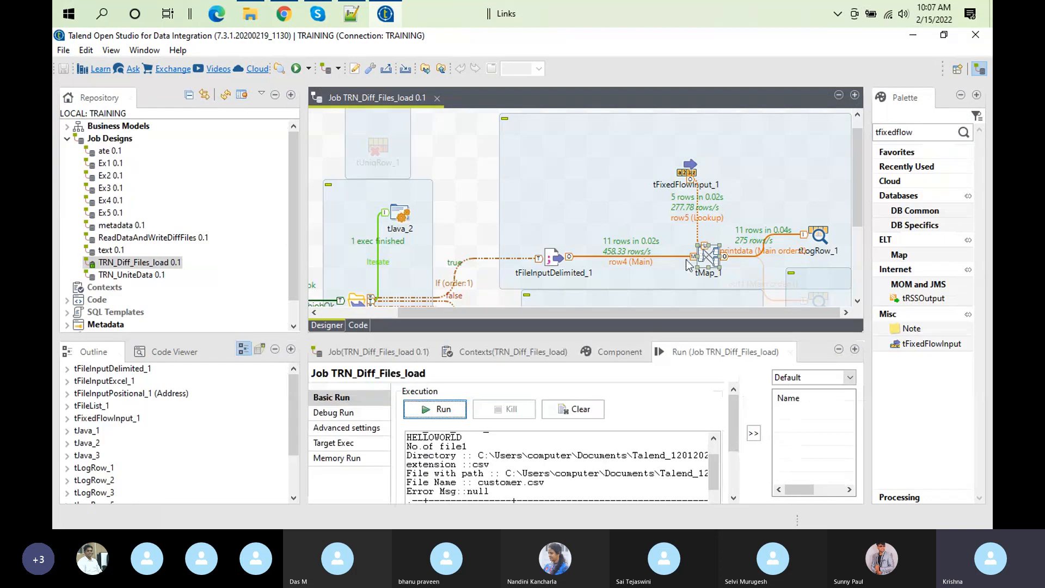
double_click(713, 254)
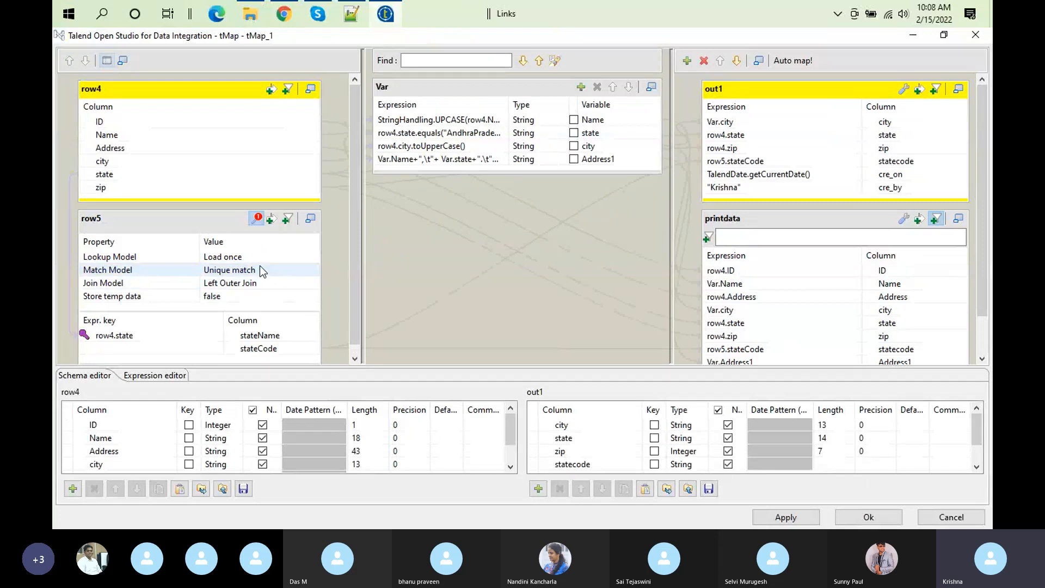
click(285, 271)
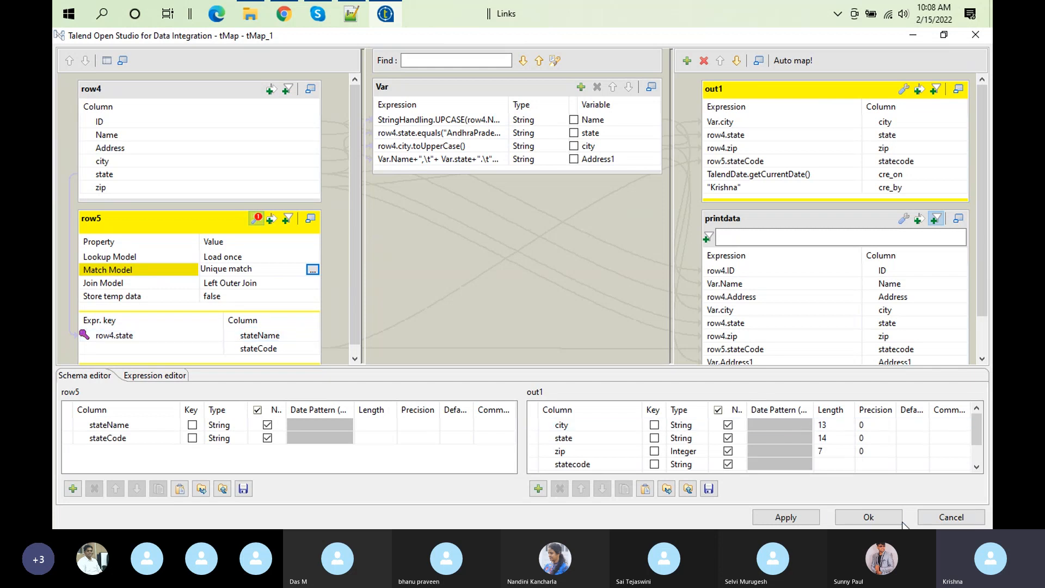
click(880, 520)
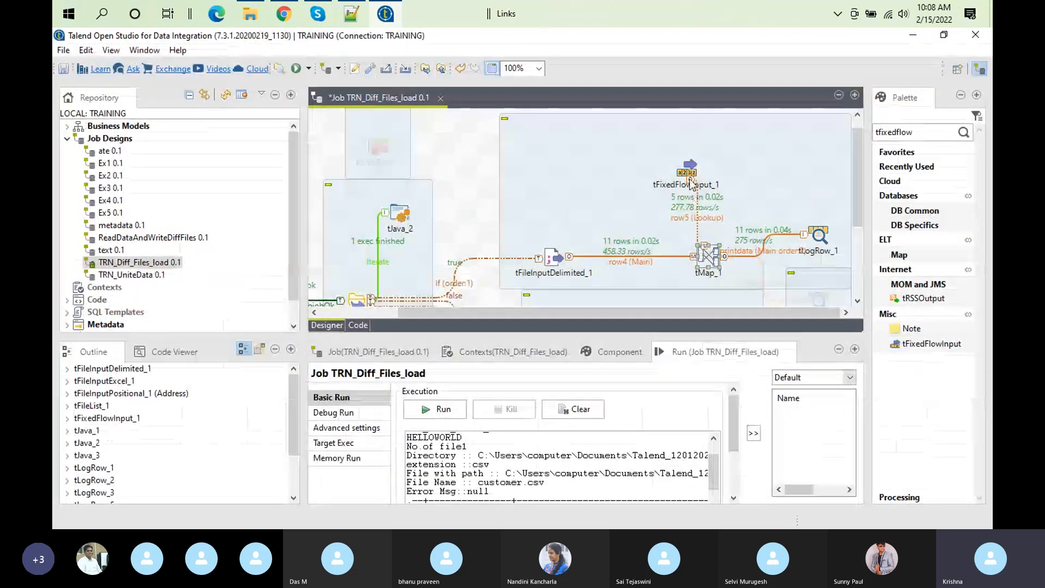
Step: Compare the duplicate AndhraPradesh rows in tFixedFlowInput_1's enlarged inline table
click(687, 174)
double_click(594, 353)
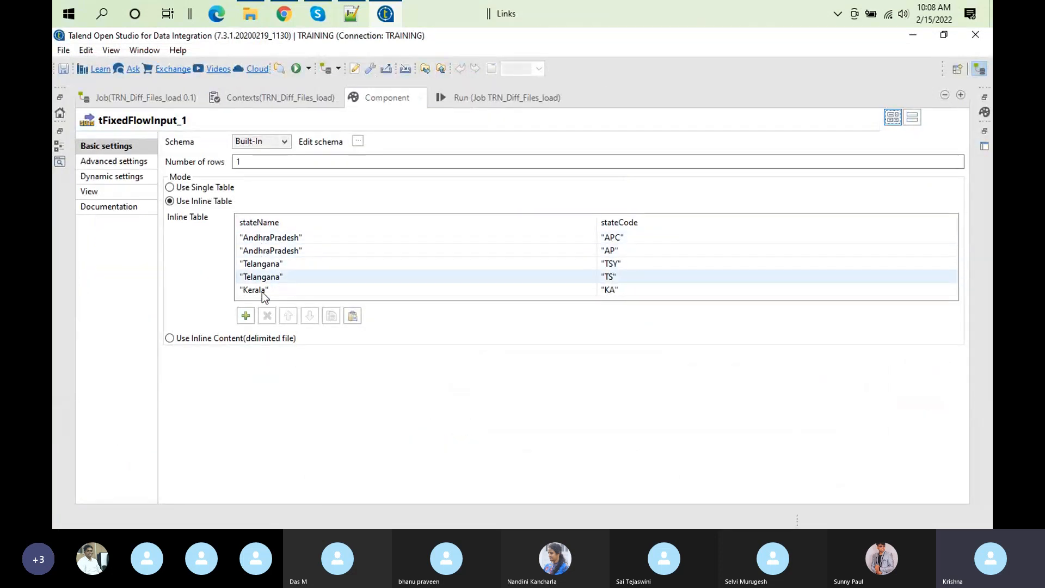
click(260, 237)
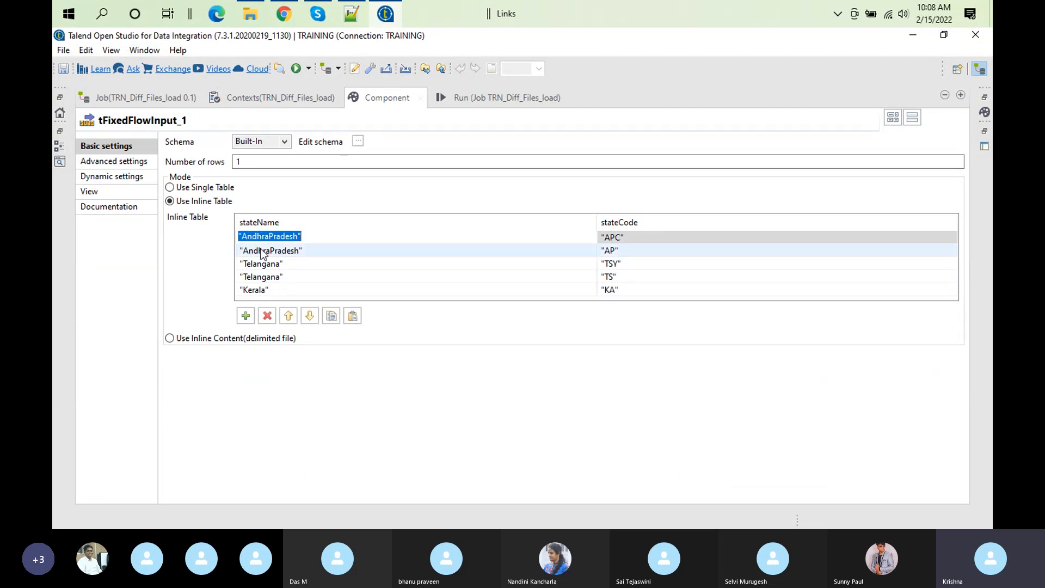
click(261, 249)
click(257, 235)
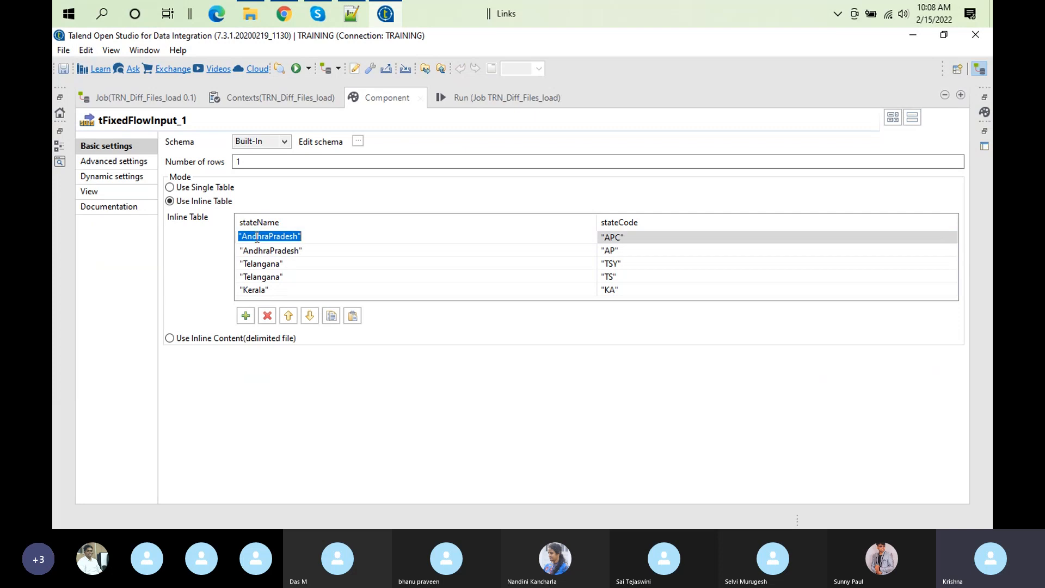
click(265, 254)
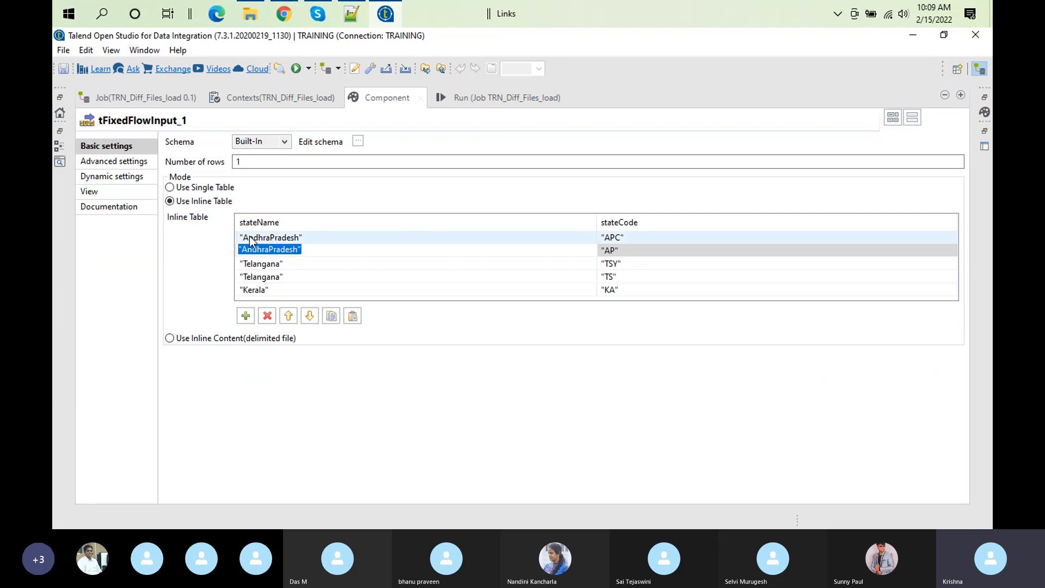
double_click(390, 95)
double_click(390, 95)
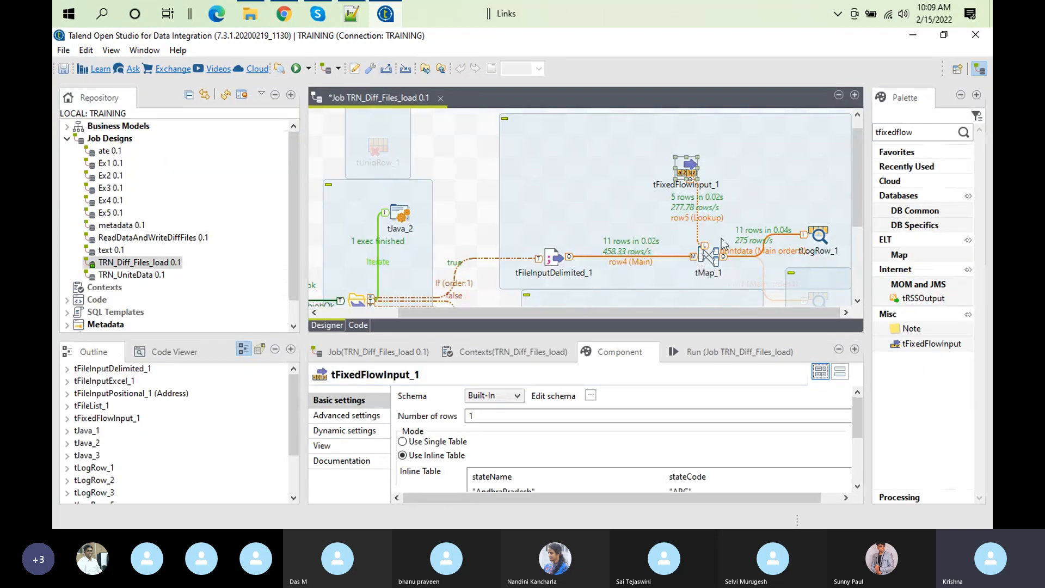
Step: Set row5's Match Model in tMap_1 to All rows and confirm the mapper
double_click(710, 254)
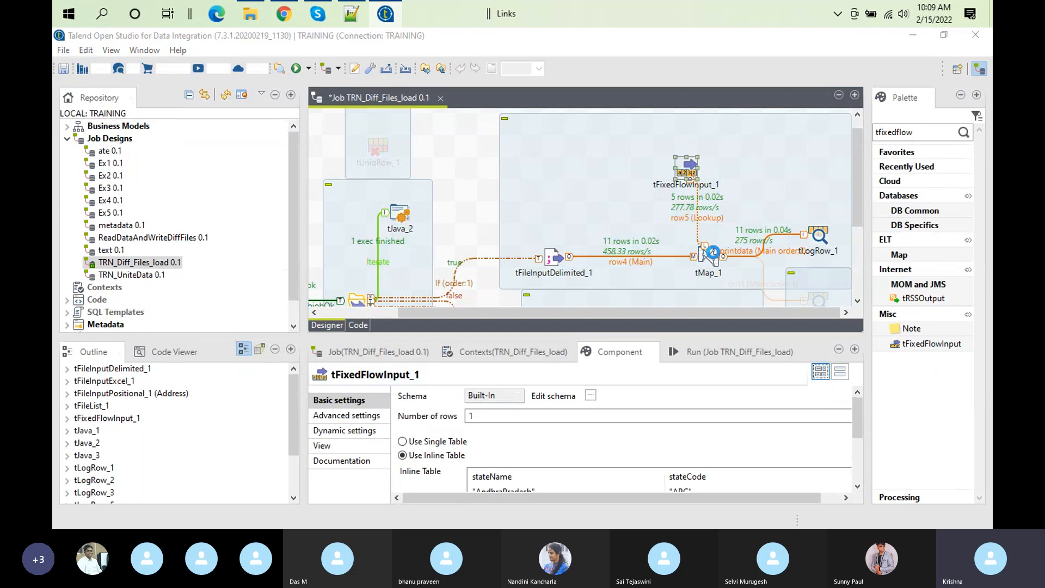
click(275, 270)
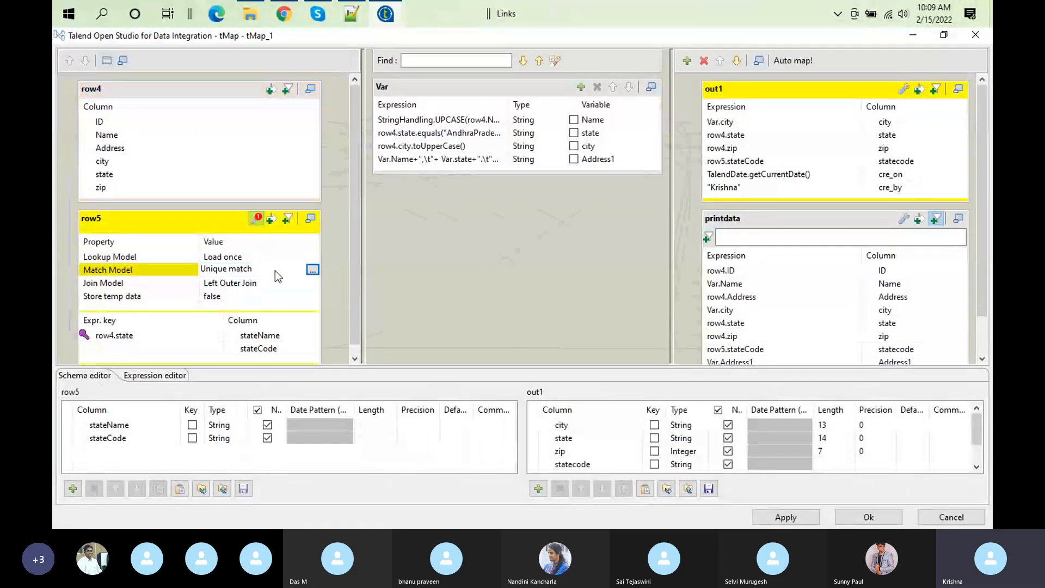
click(313, 270)
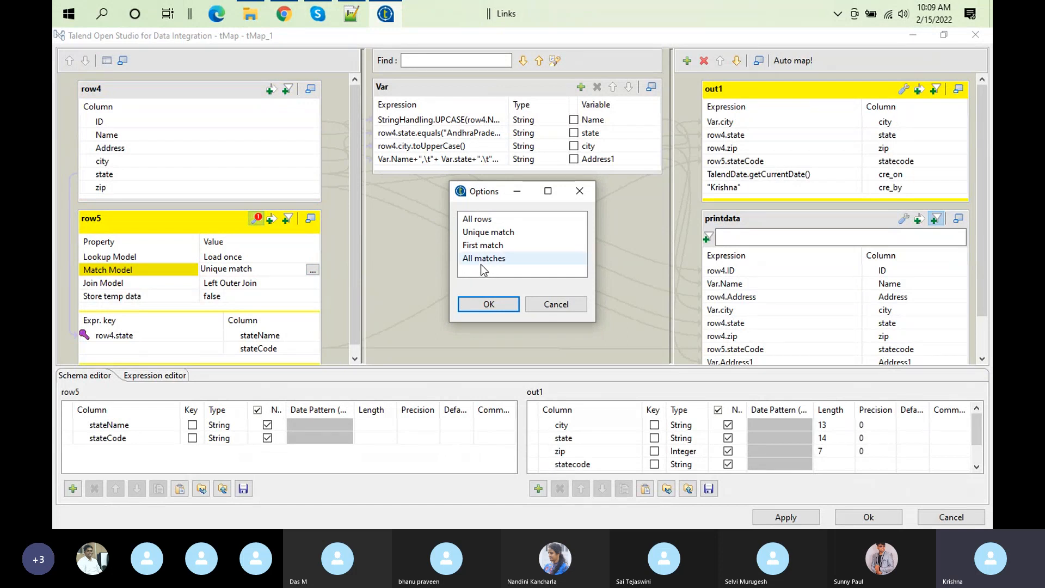
click(479, 223)
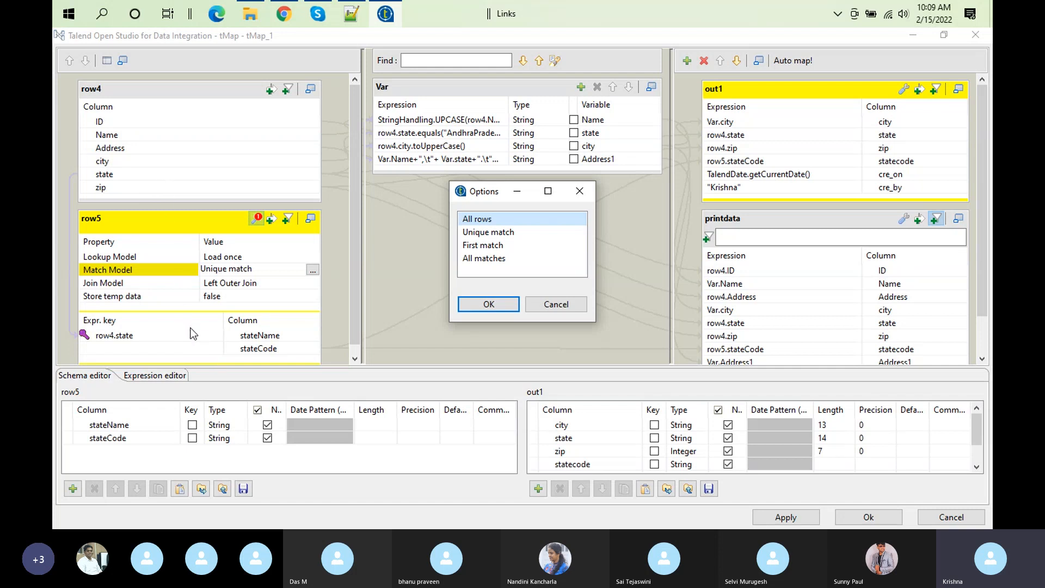
click(489, 305)
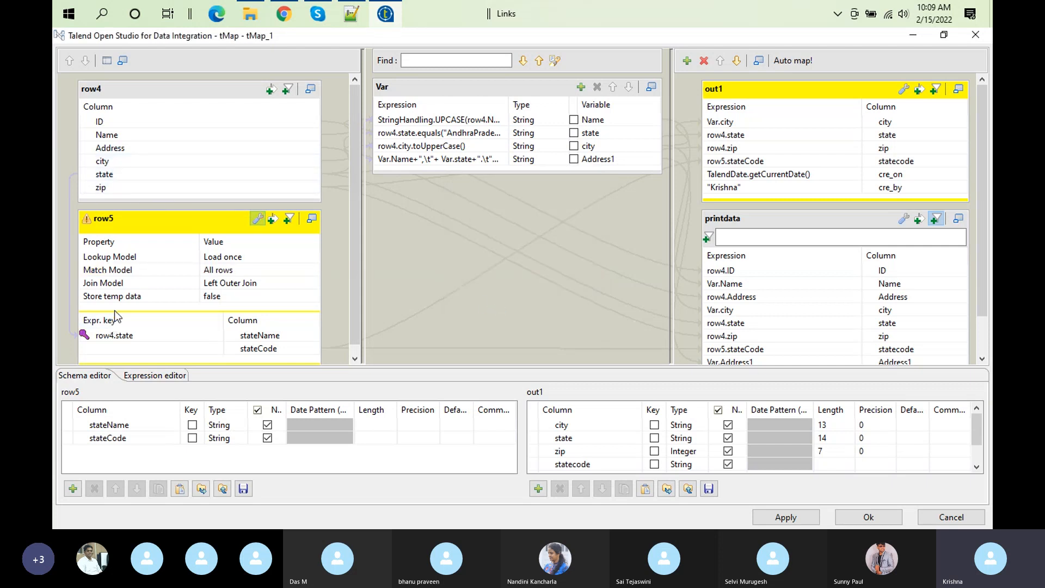
click(876, 514)
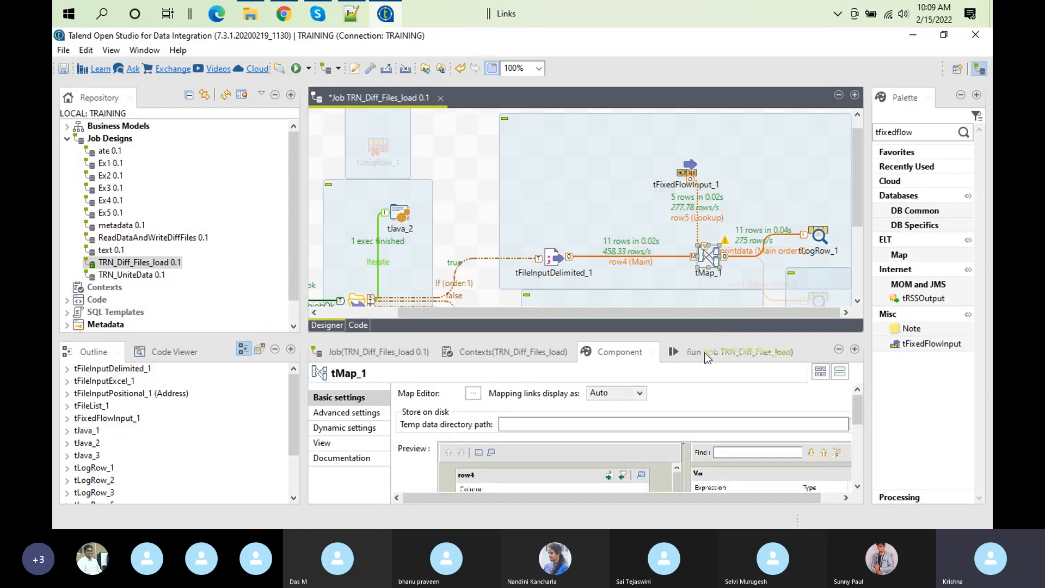
Step: Clear the previous output, run TRN_Diff_Files_load with the All rows lookup, and check the row counts on the links
click(707, 351)
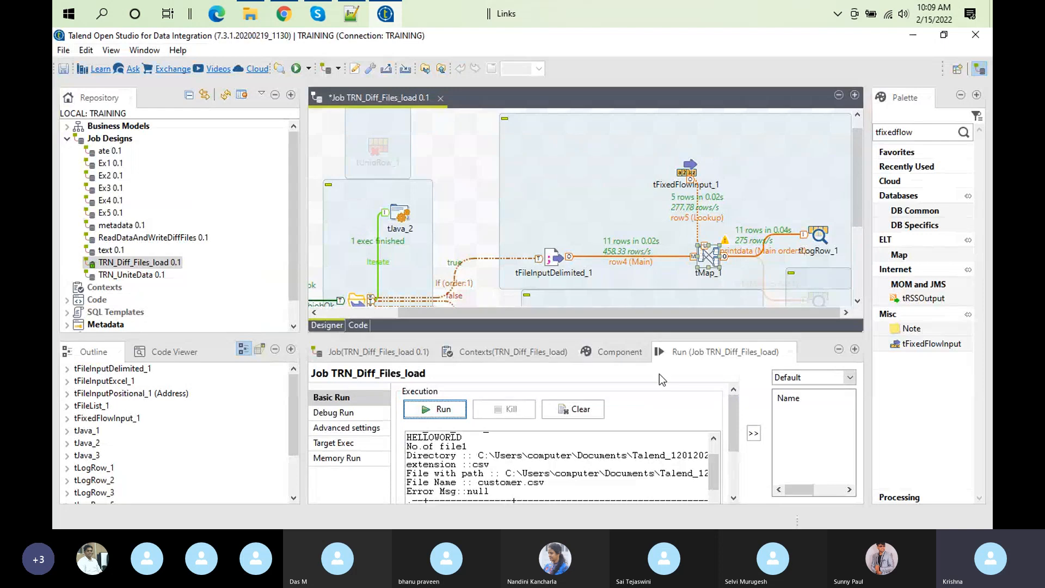
click(576, 409)
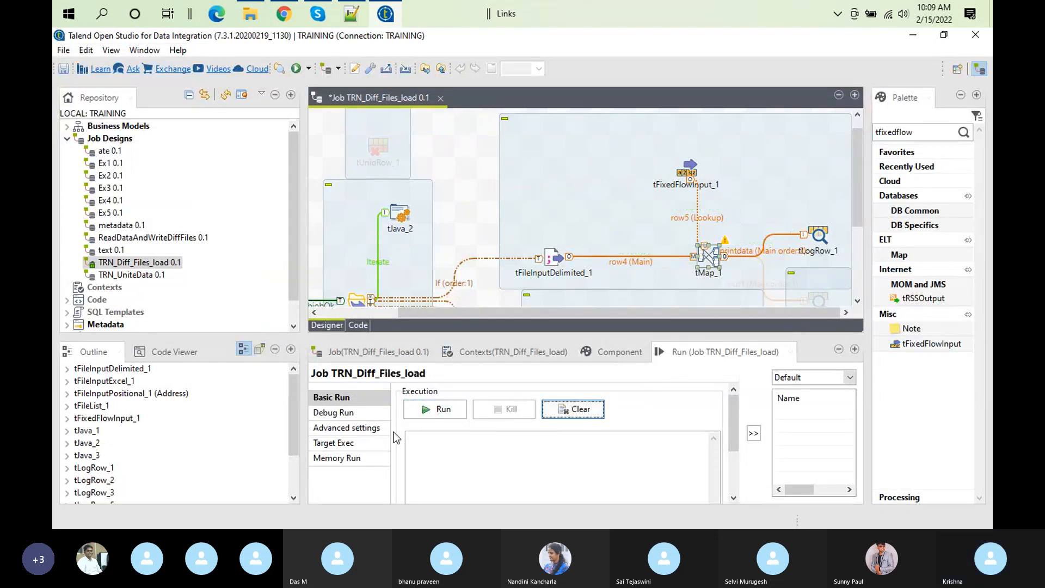
click(441, 416)
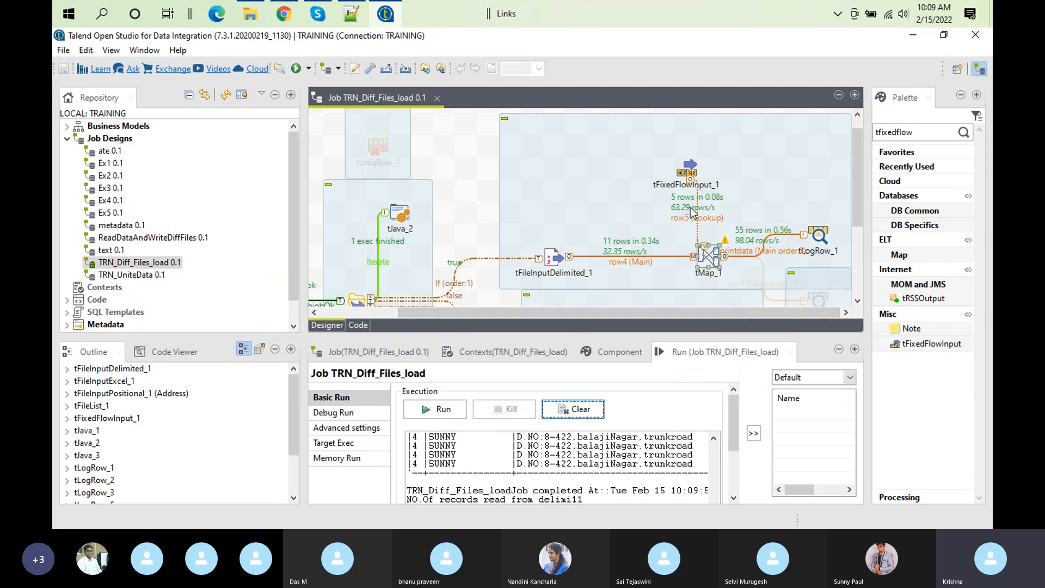
click(613, 248)
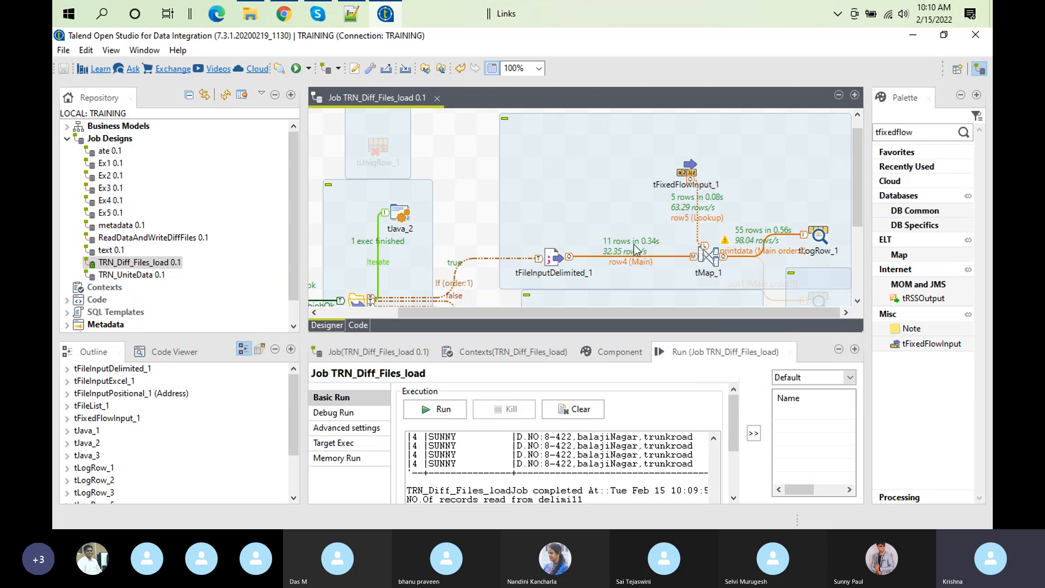
Step: Return row5's Match Model in tMap_1 to Unique match and confirm the mapper
double_click(706, 260)
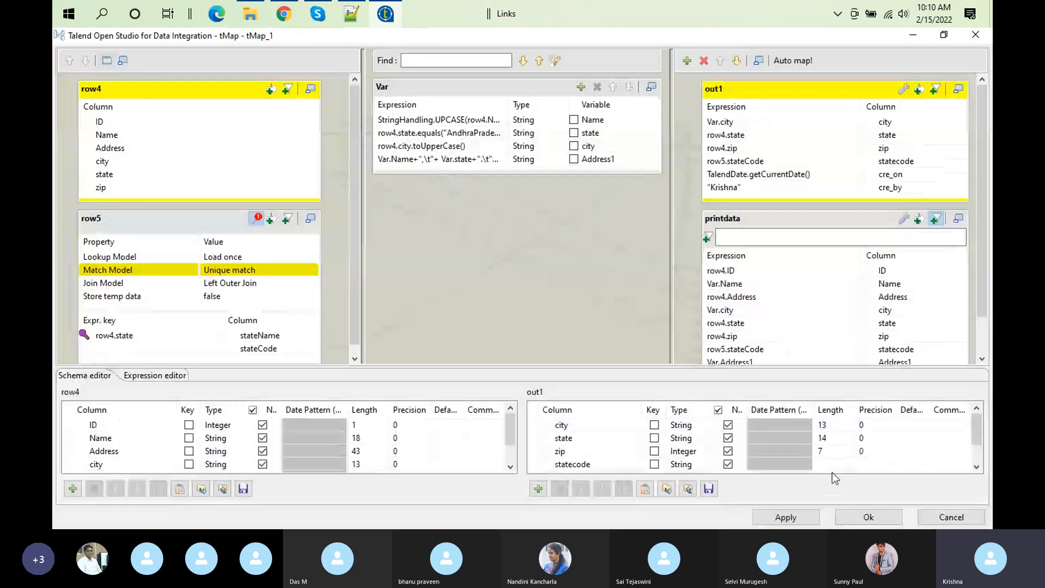
click(882, 515)
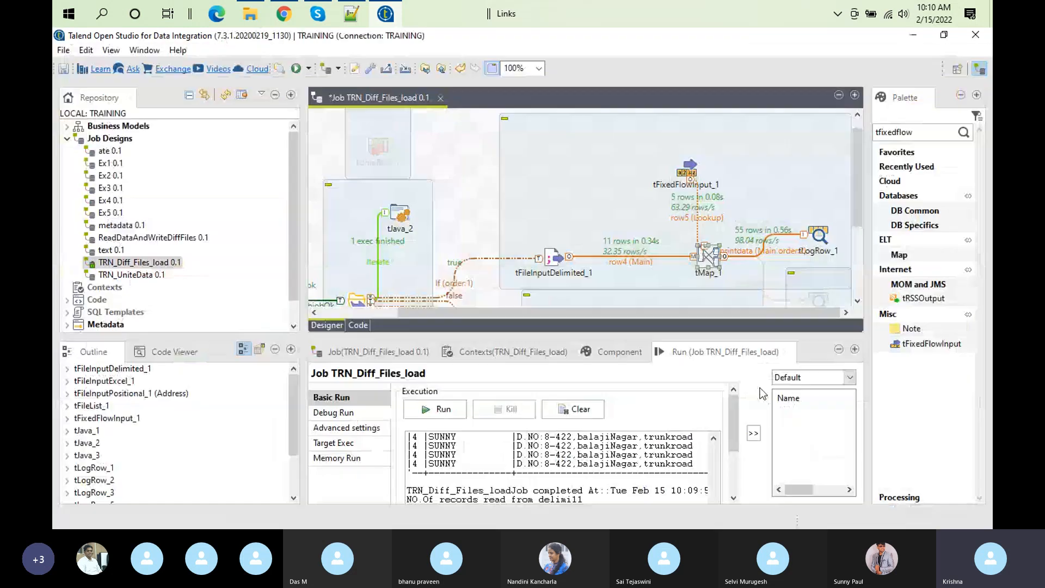
Step: Examine the state and statecode combinations of each record in the enlarged All rows output
double_click(692, 352)
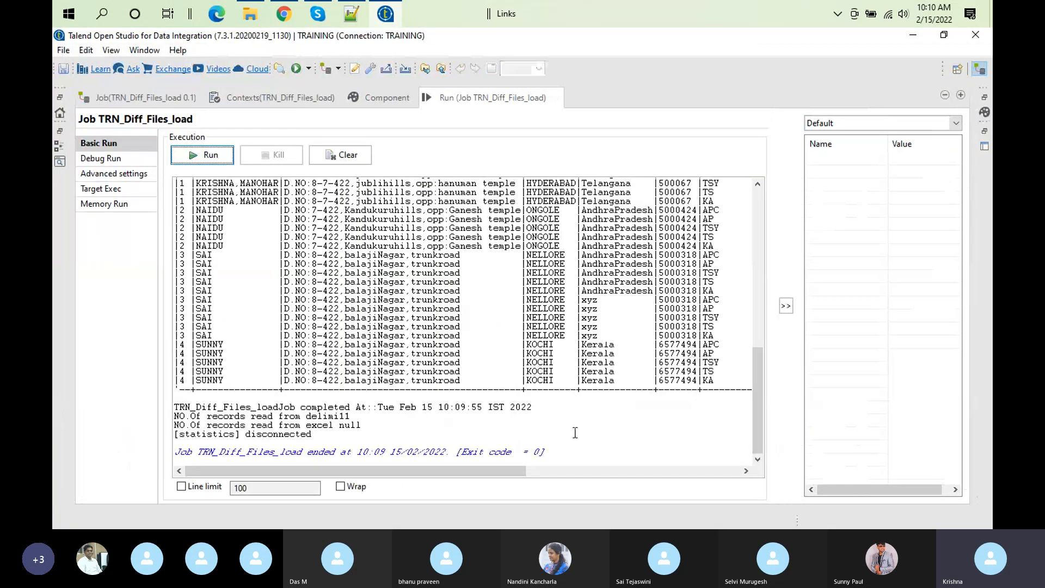
mouse_move(392, 472)
mouse_down()
mouse_move(442, 476)
mouse_move(404, 474)
mouse_up()
drag(761, 393, 741, 280)
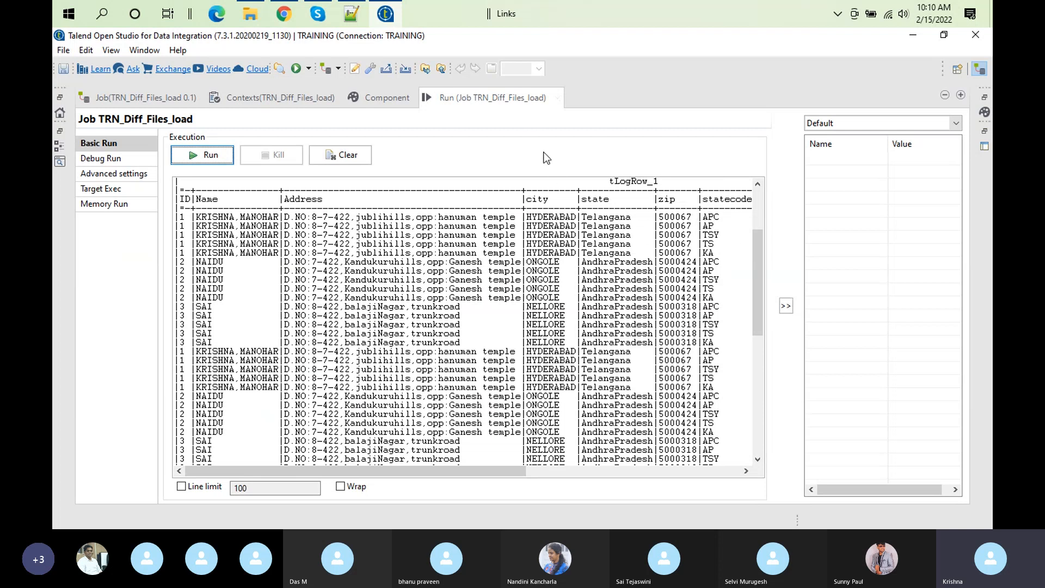
double_click(502, 98)
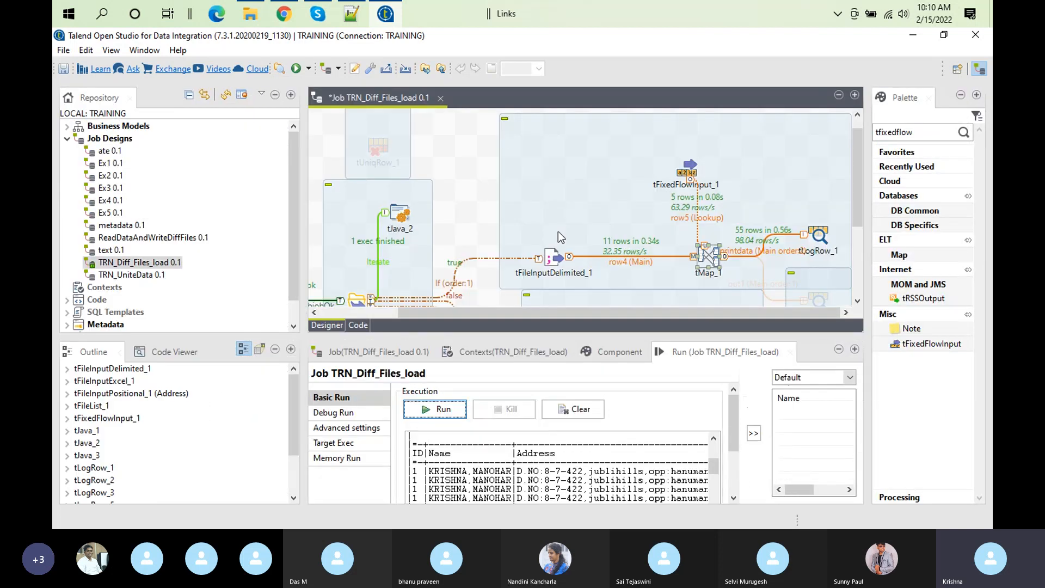
Step: Set row5's Match Model in tMap_1 to All matches and confirm the mapper
double_click(709, 256)
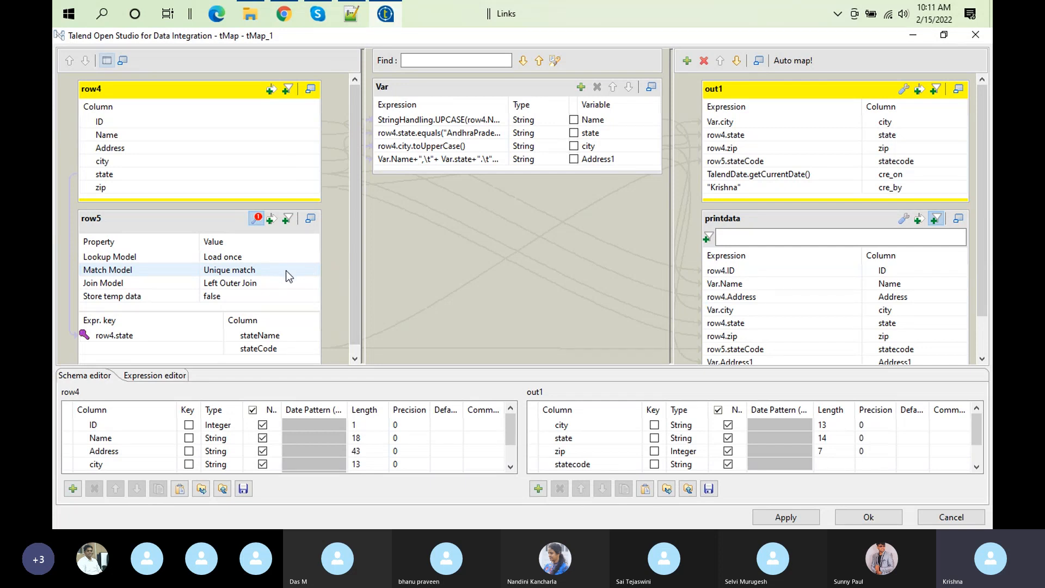
click(289, 270)
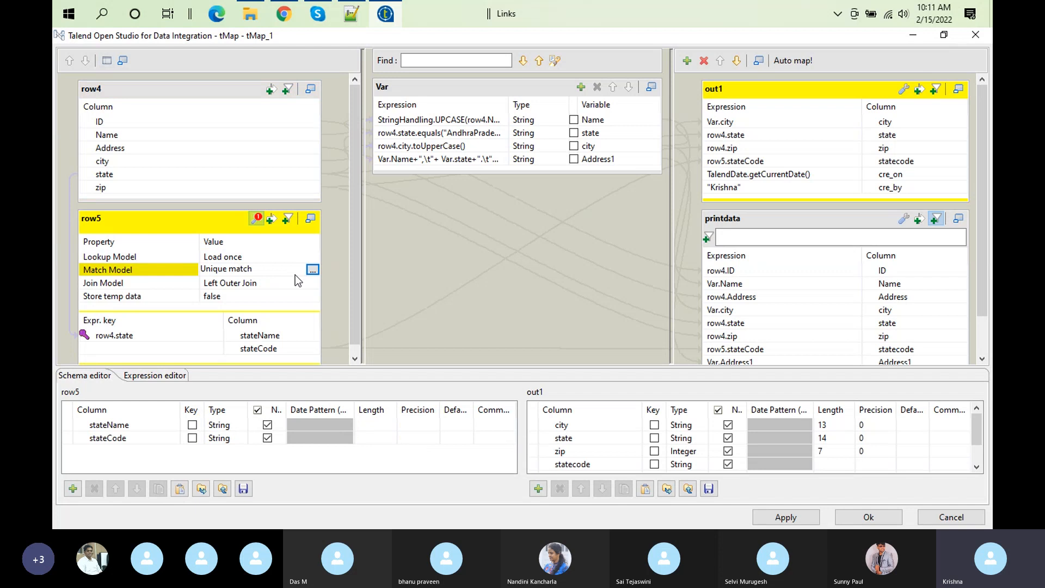
click(312, 270)
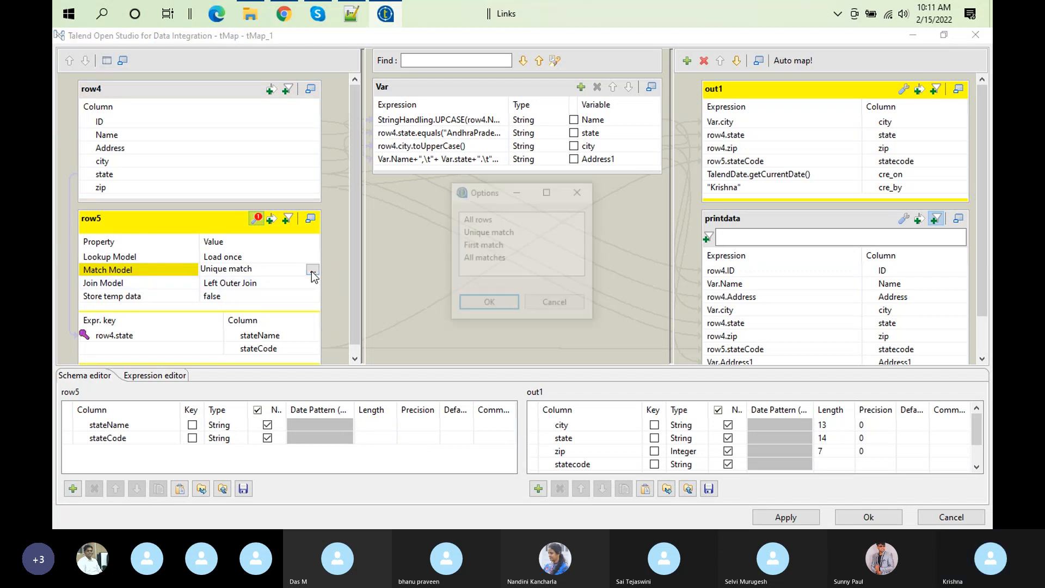
click(501, 259)
click(489, 305)
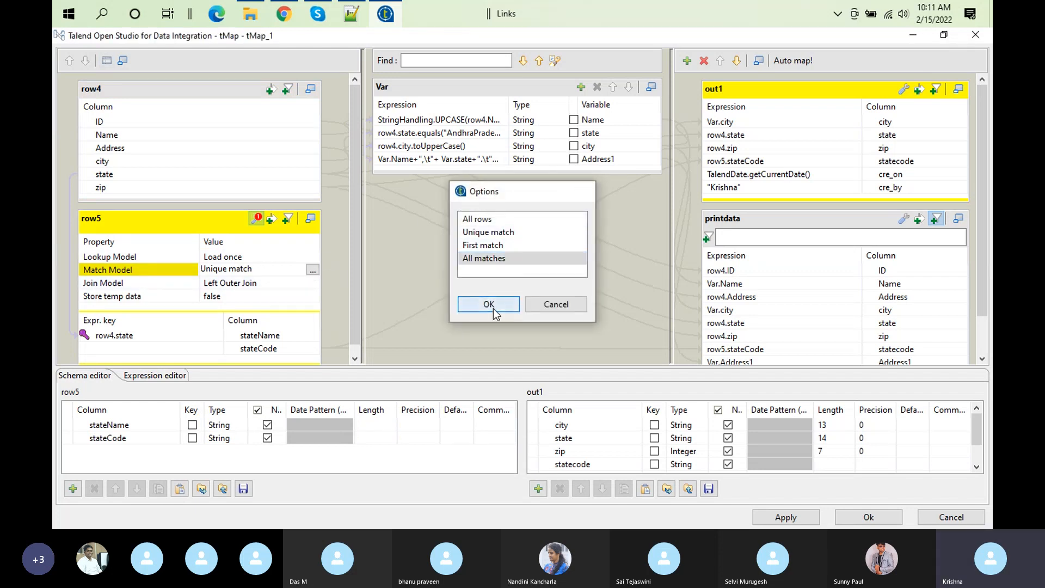
click(231, 275)
click(854, 518)
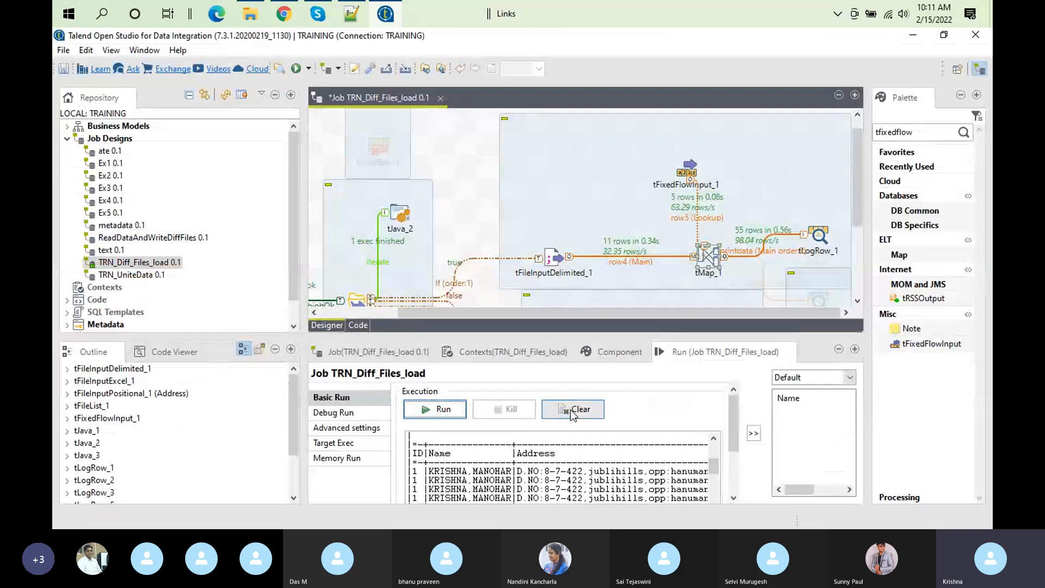
Step: Clear the previous output, run the job with the All matches lookup, and review the state codes of the Telangana rows
click(570, 410)
click(436, 412)
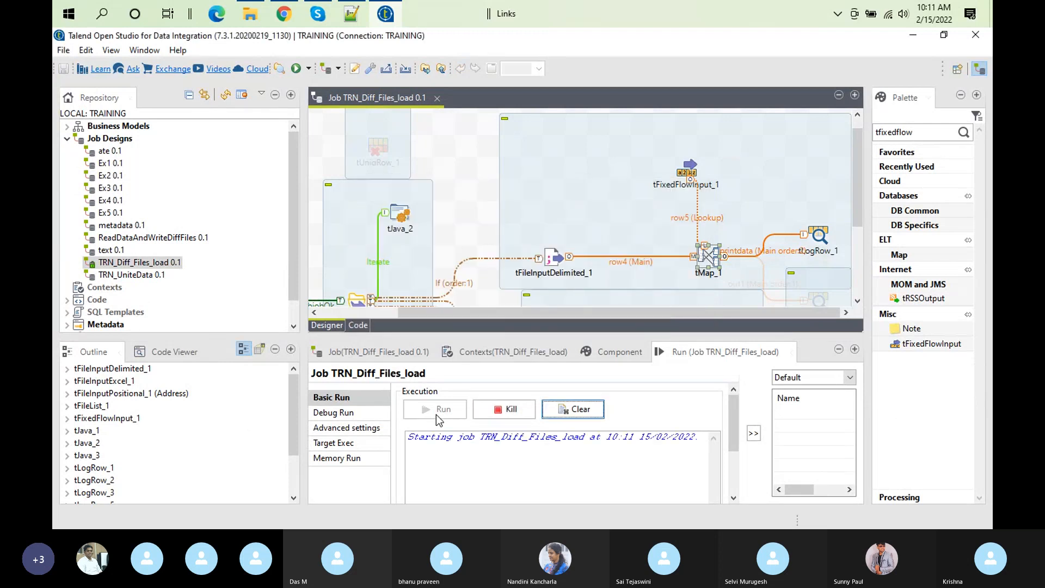
double_click(730, 352)
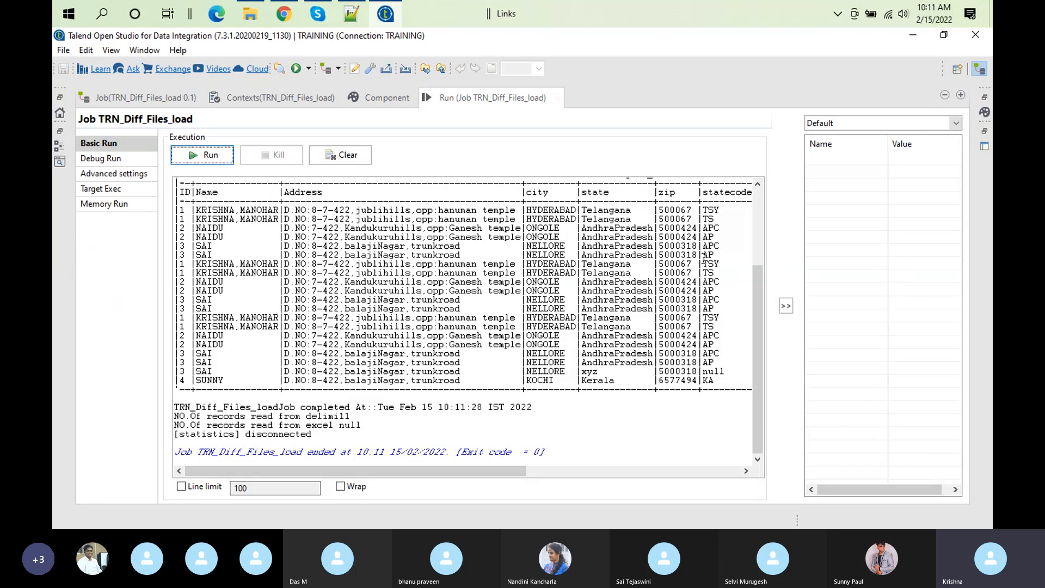
double_click(602, 211)
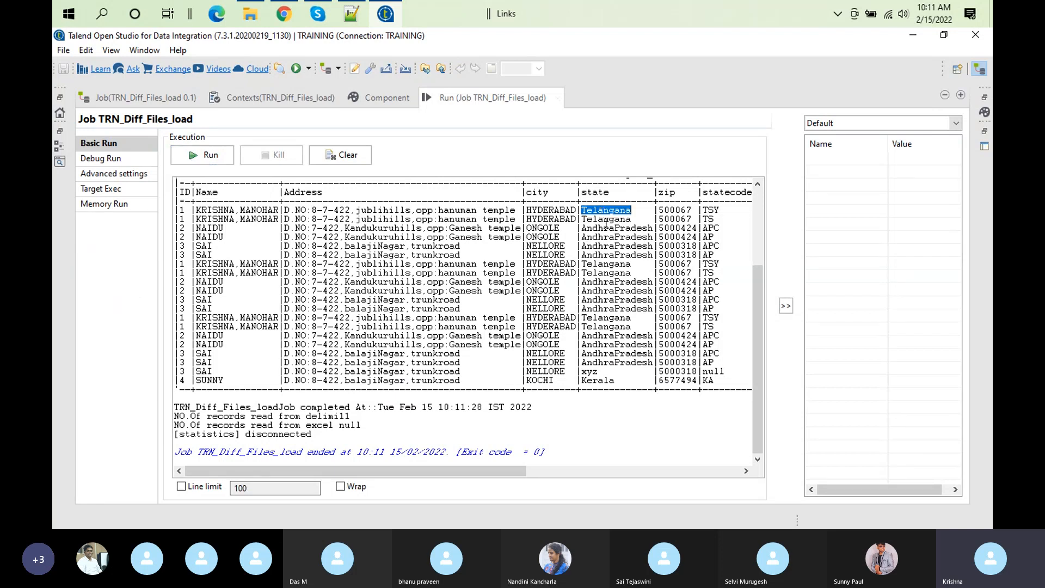
double_click(599, 264)
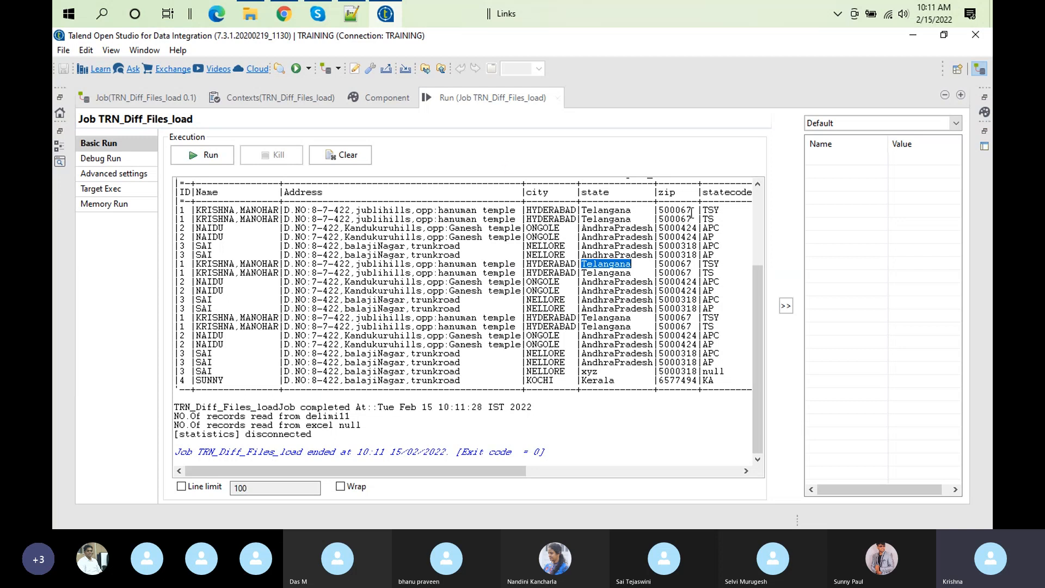
Step: Restore the job layout and show tFixedFlowInput_1's inline table enlarged to recheck its duplicate state rows
double_click(456, 103)
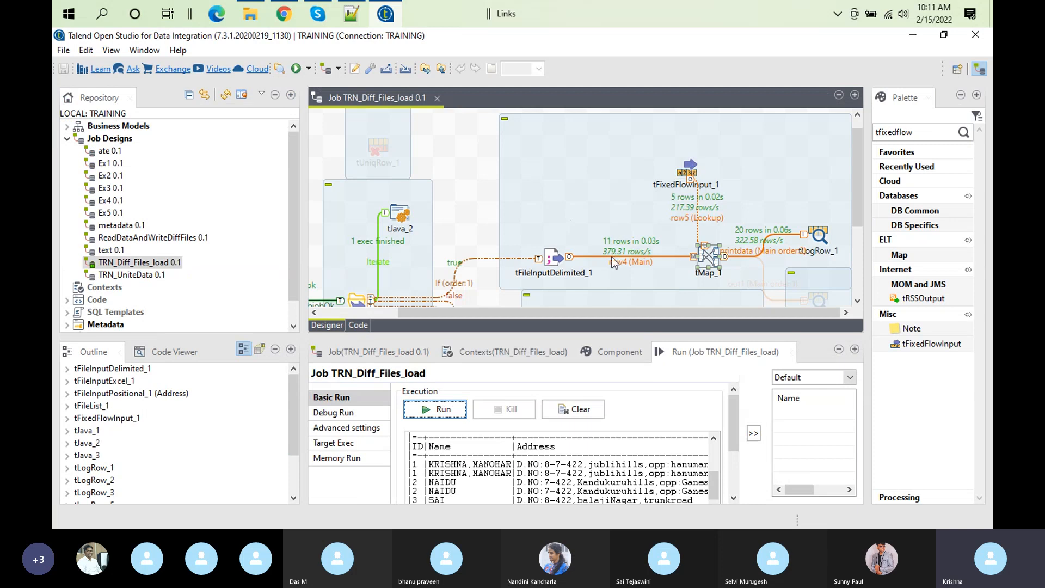
click(686, 174)
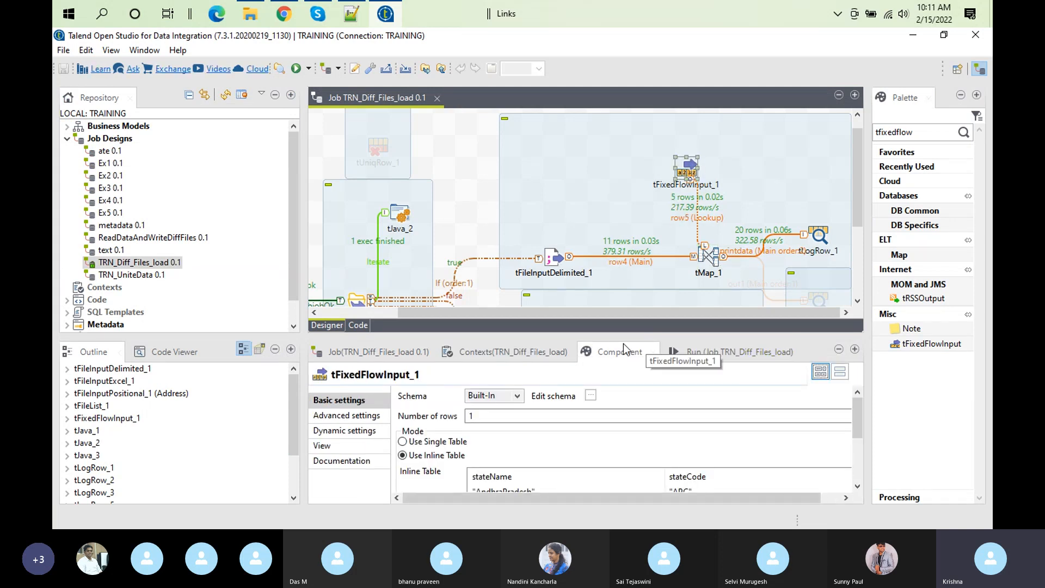
double_click(608, 351)
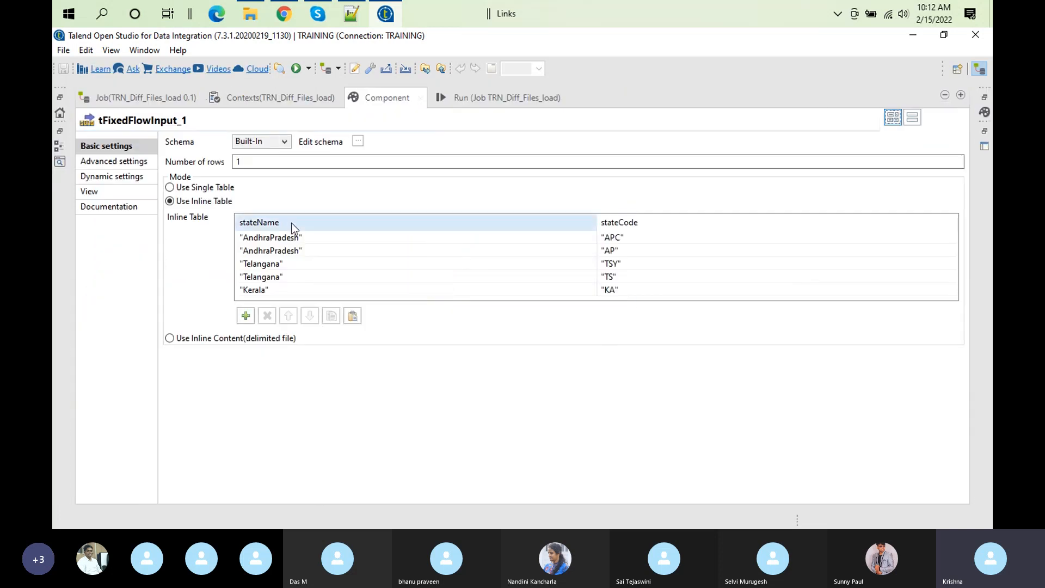
Step: Compare the two AndhraPradesh state codes in tFixedFlowInput_1's inline table and restore the job layout
click(619, 240)
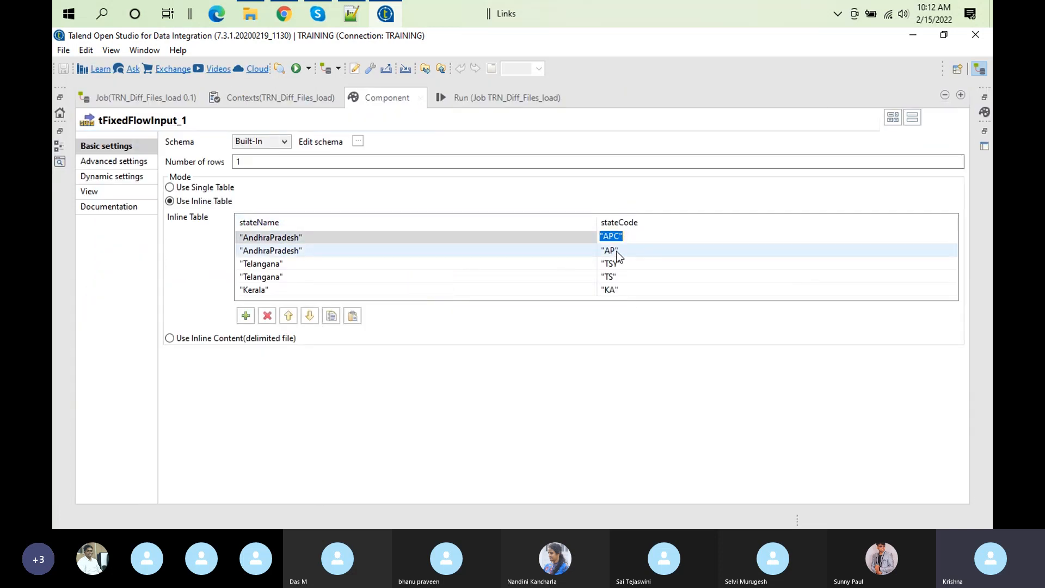
click(617, 251)
double_click(374, 97)
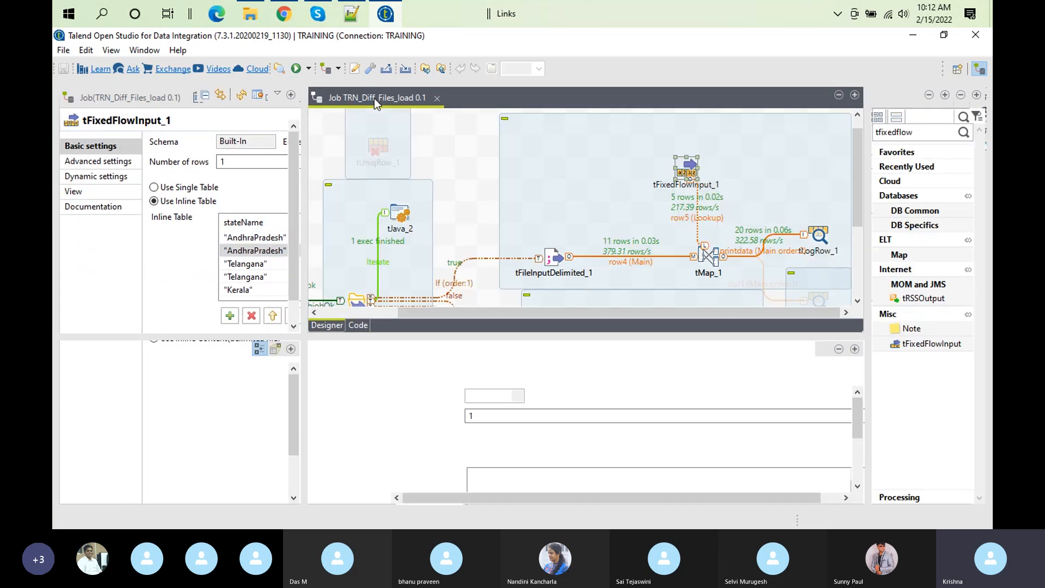
Step: In tMap_1, set row5's Match Model to Unique match and its Join Model to Inner Join
double_click(709, 256)
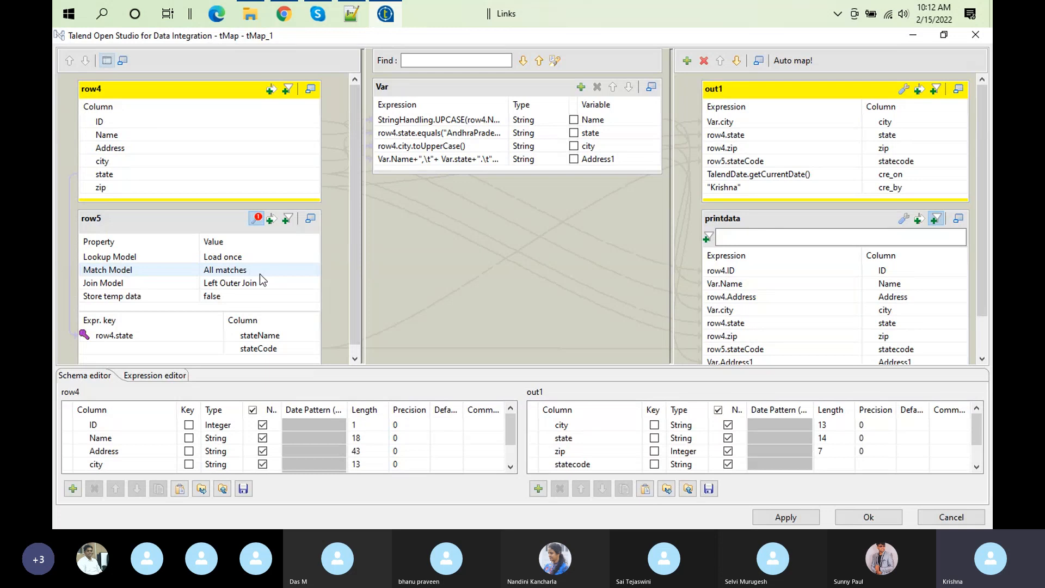
click(259, 272)
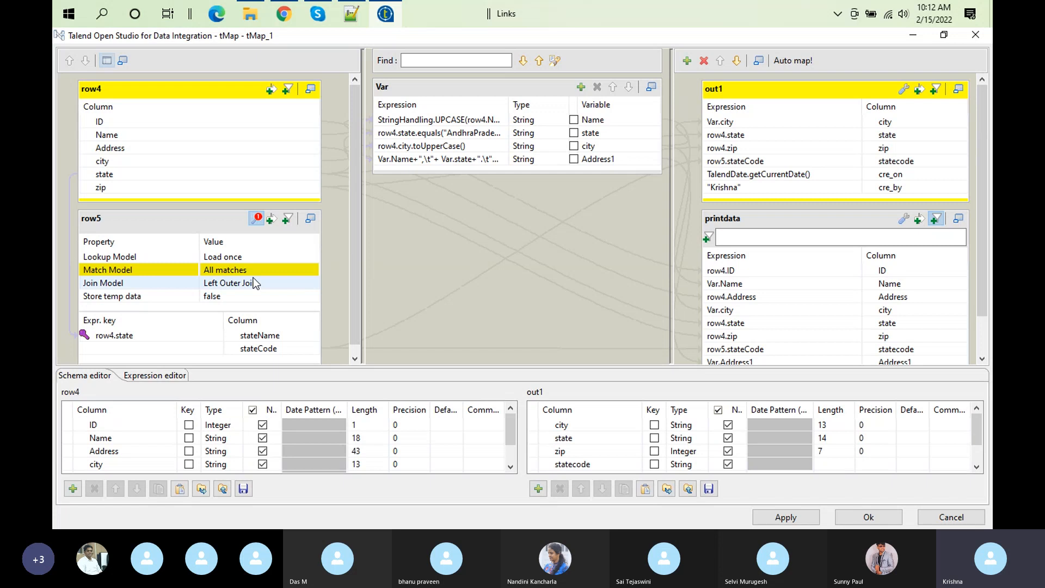
click(264, 272)
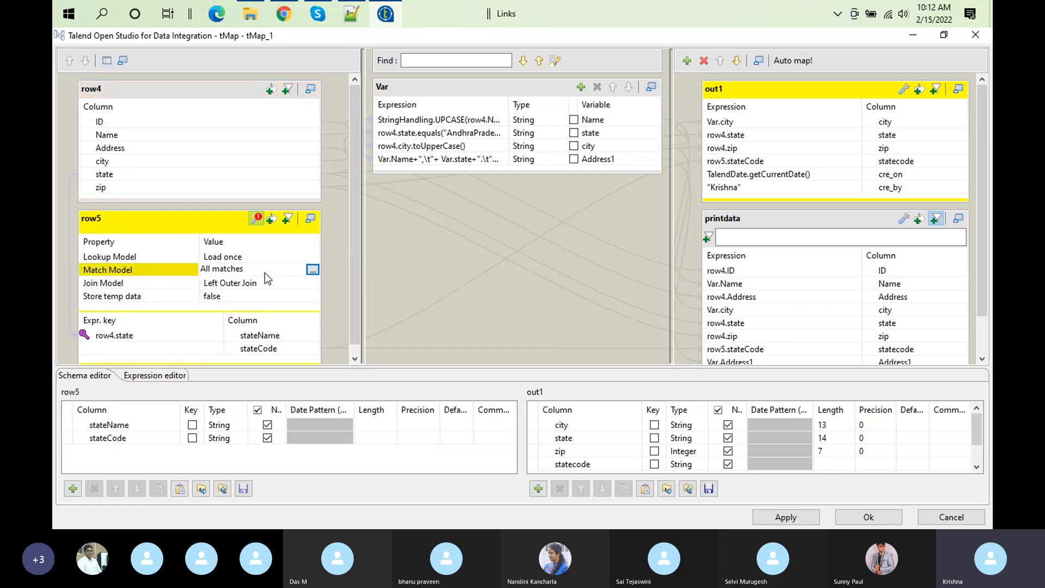
click(310, 271)
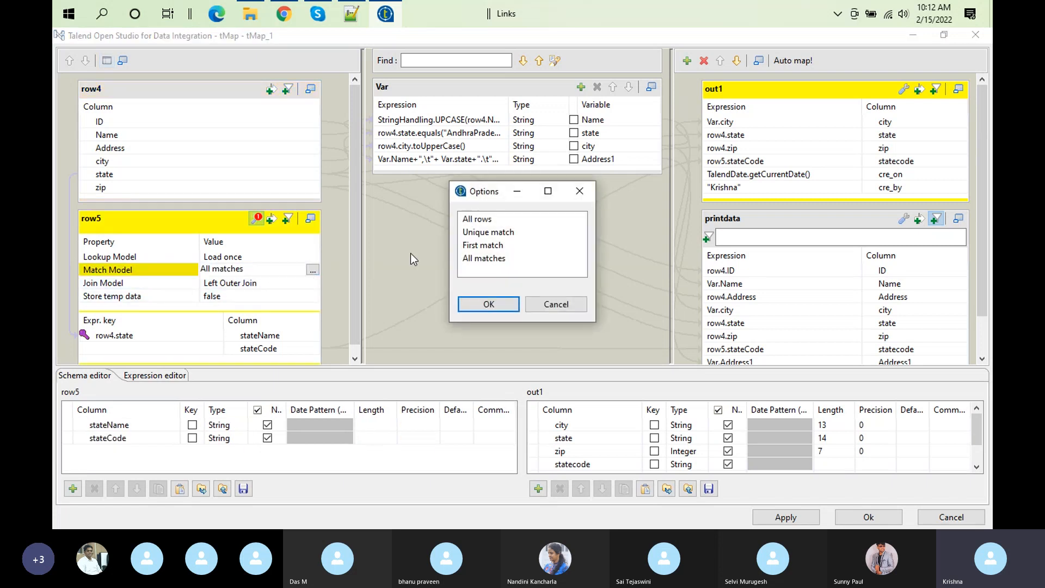
click(480, 233)
click(489, 303)
click(267, 283)
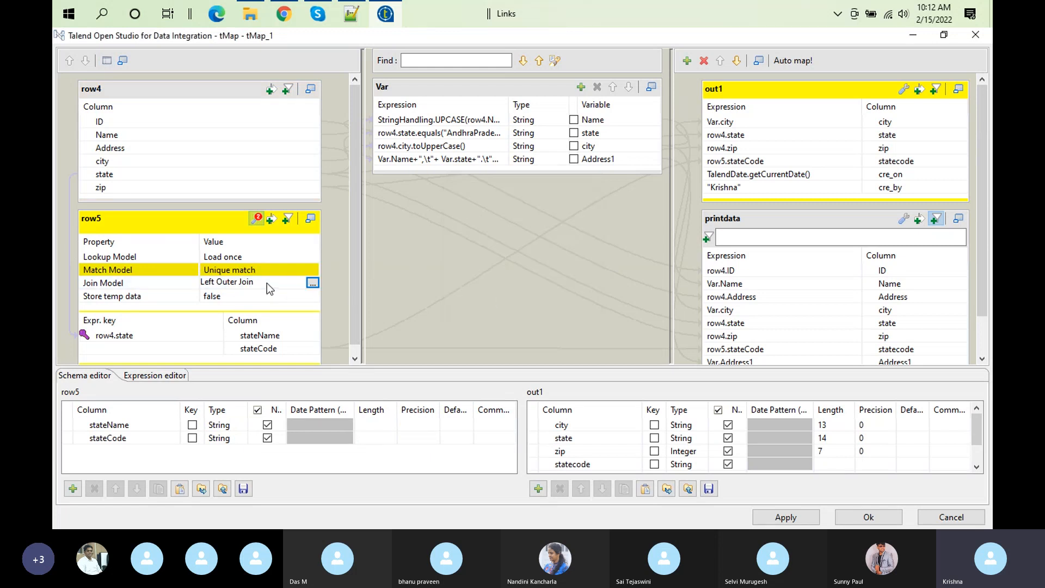
click(312, 283)
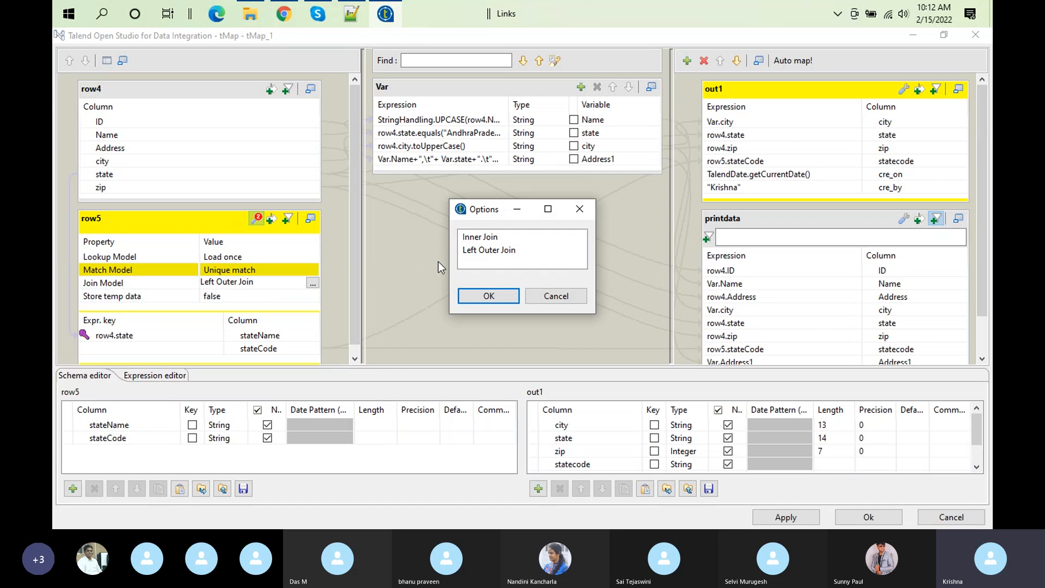
click(498, 239)
click(489, 295)
Step: Go through the Match Model options for row5 and set it to All matches, then check the Match Model and Join Model entries
click(245, 269)
click(313, 269)
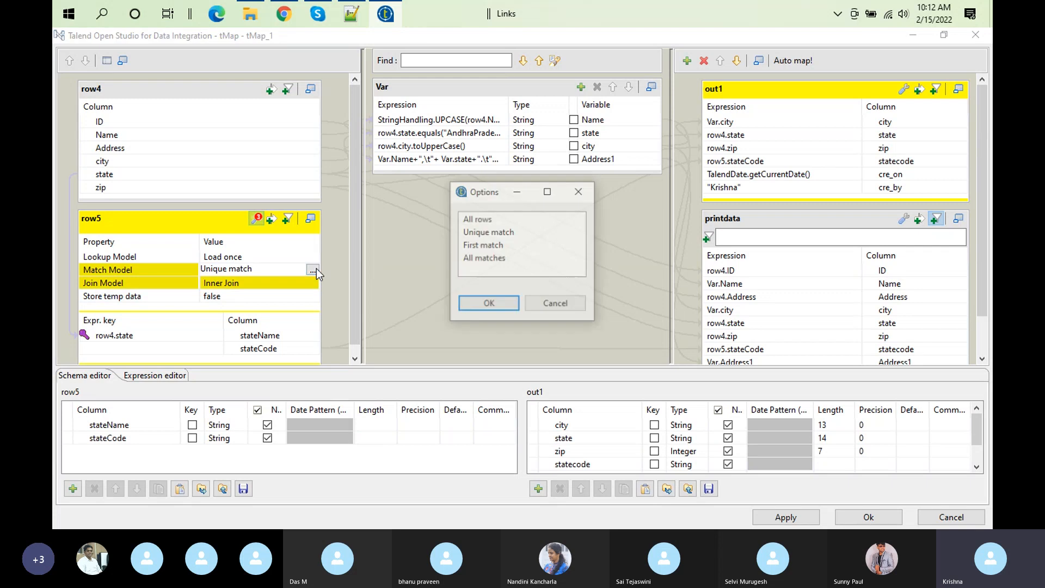
click(491, 259)
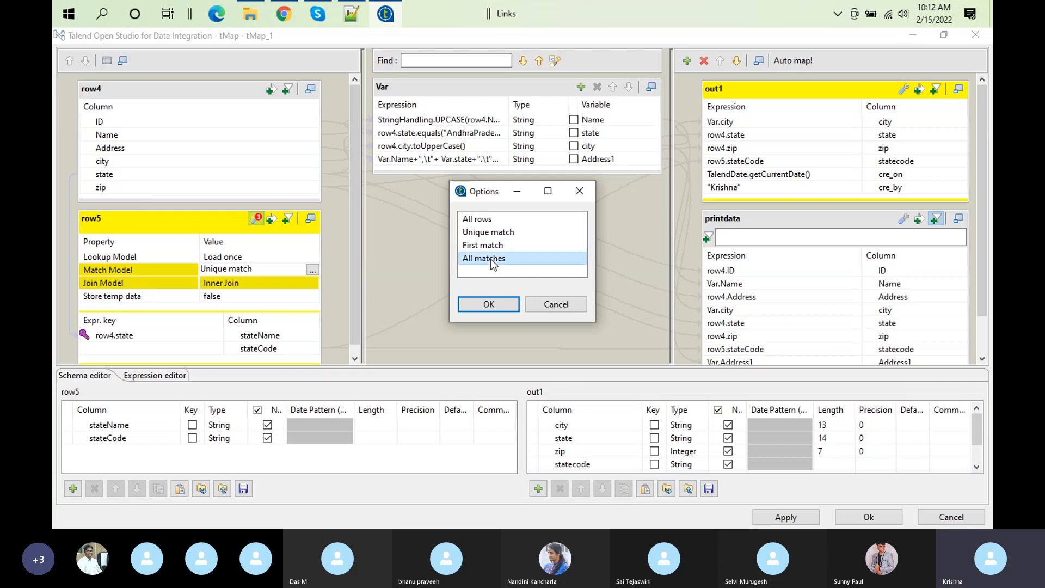
click(491, 249)
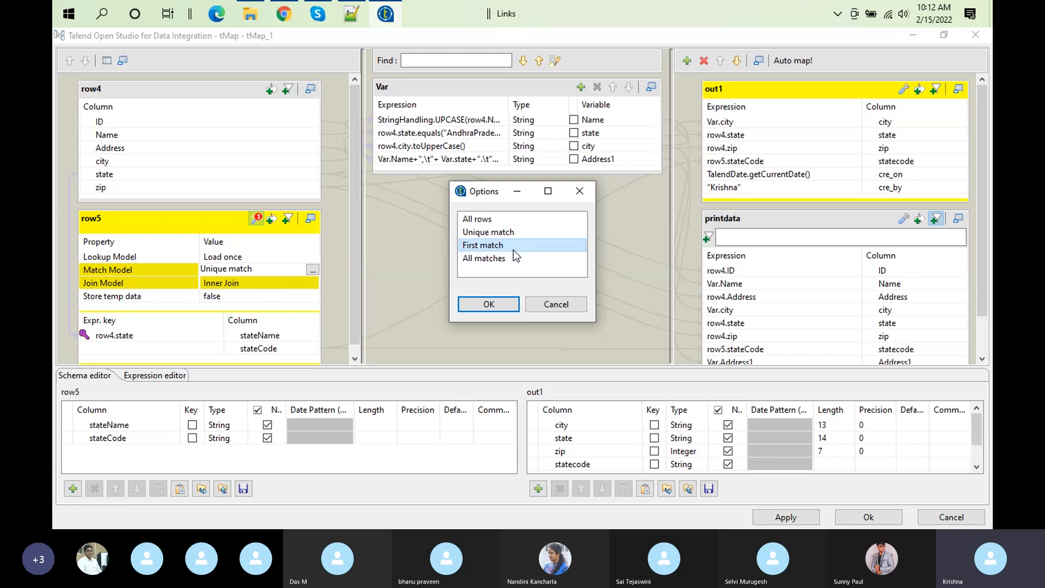
click(469, 233)
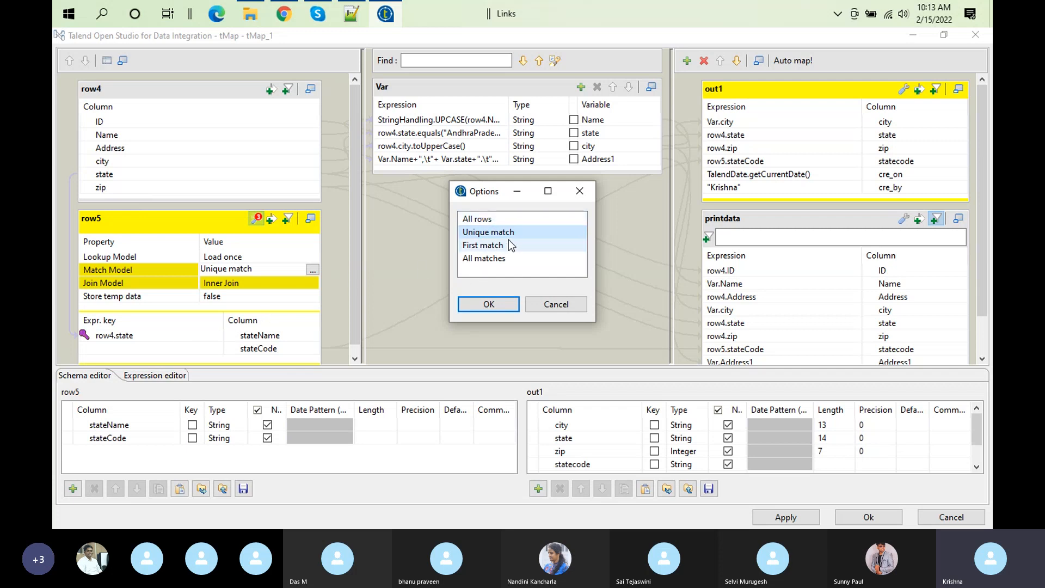
click(482, 247)
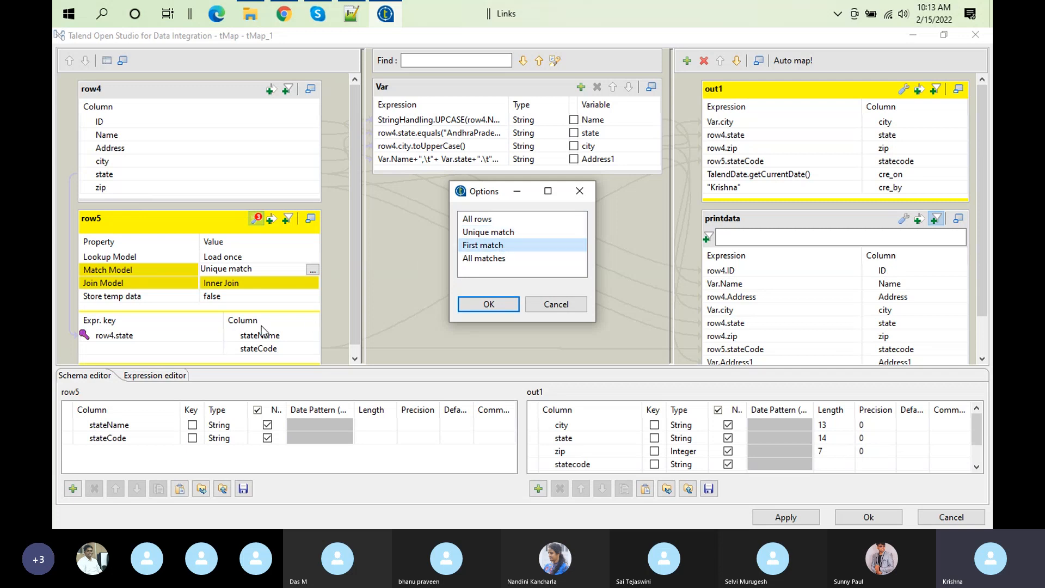
click(490, 235)
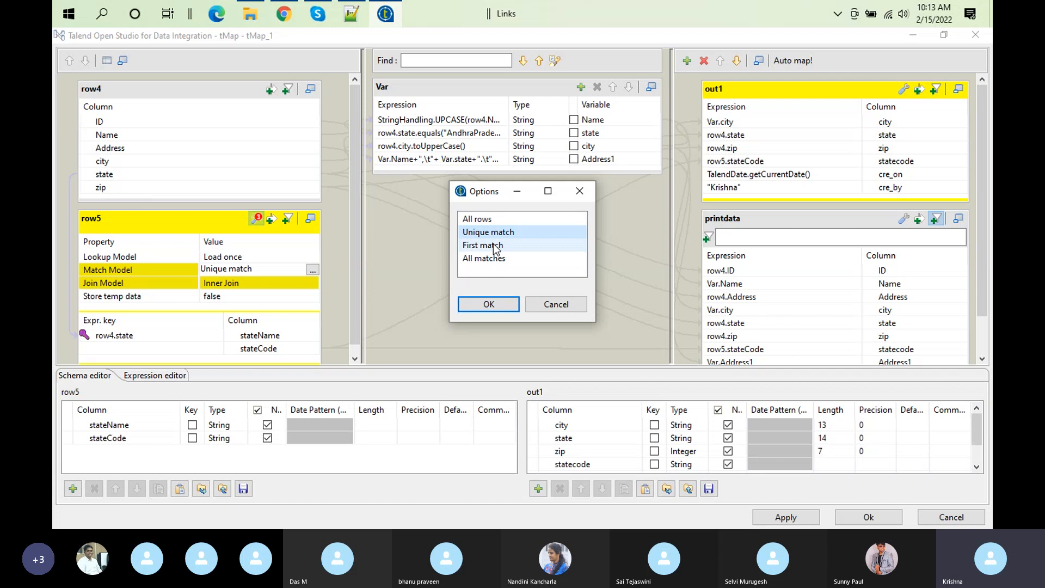
click(492, 219)
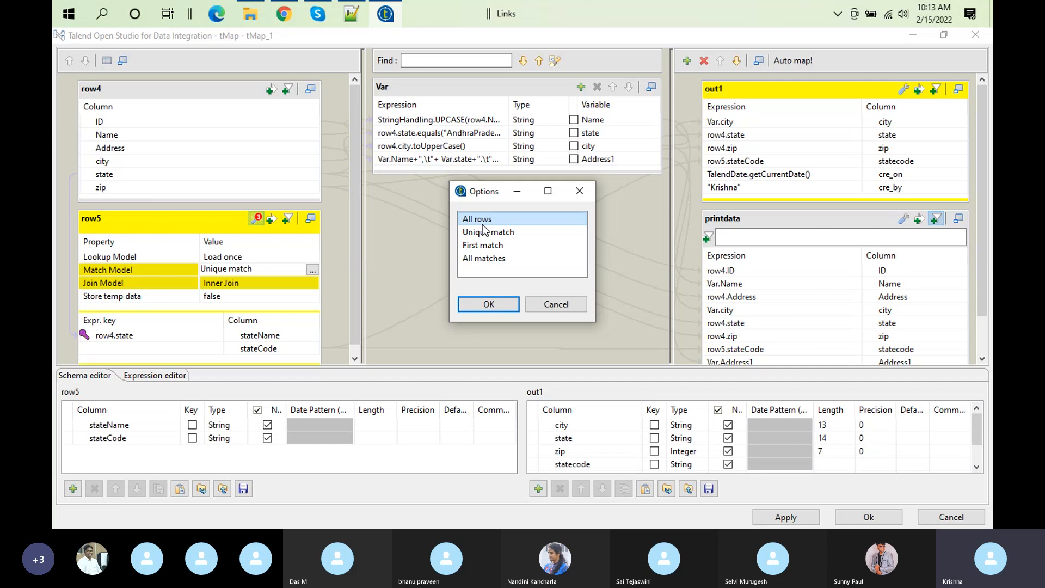
click(490, 259)
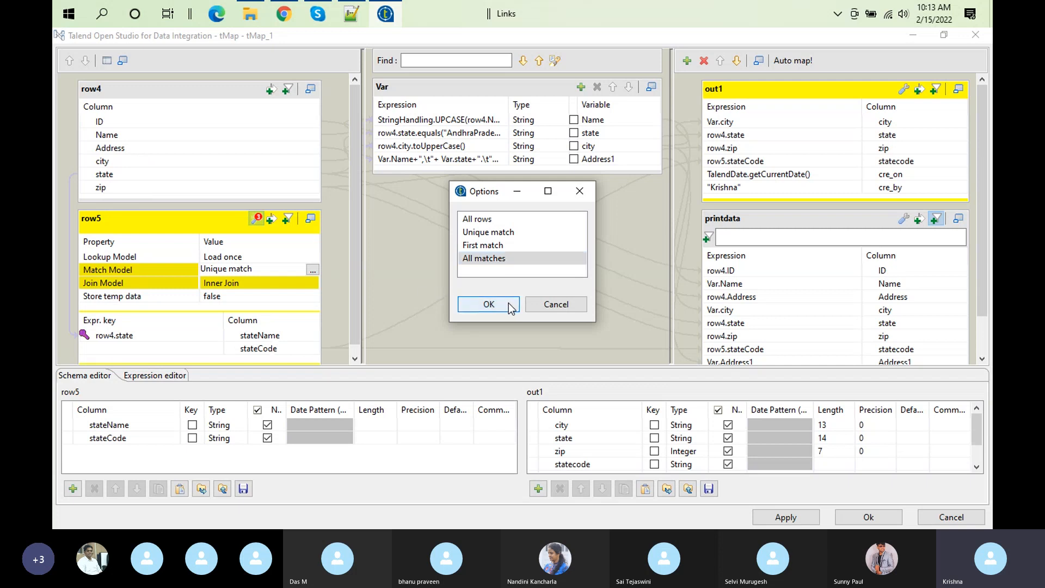
click(489, 304)
click(283, 270)
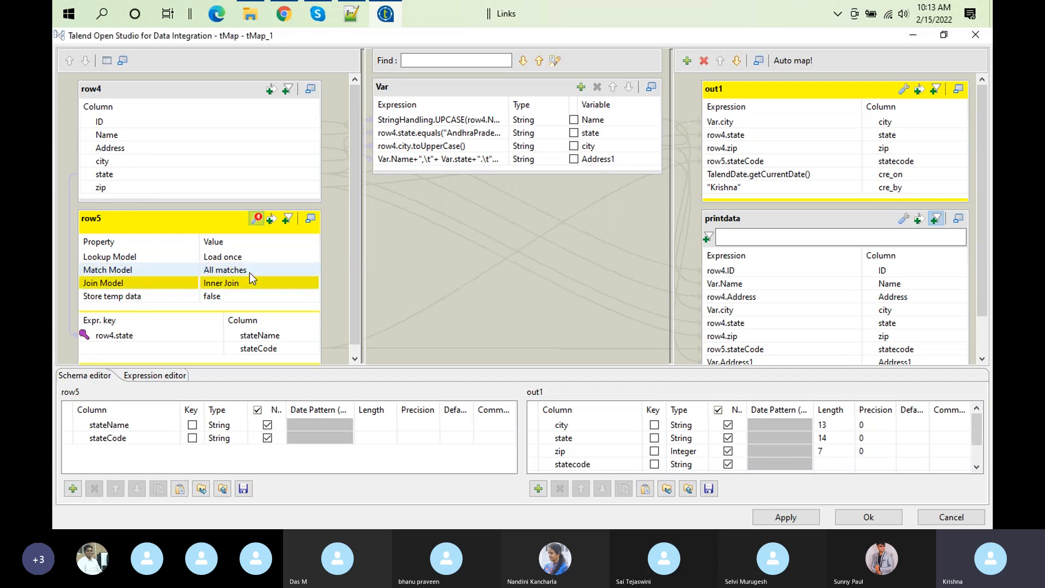
click(256, 282)
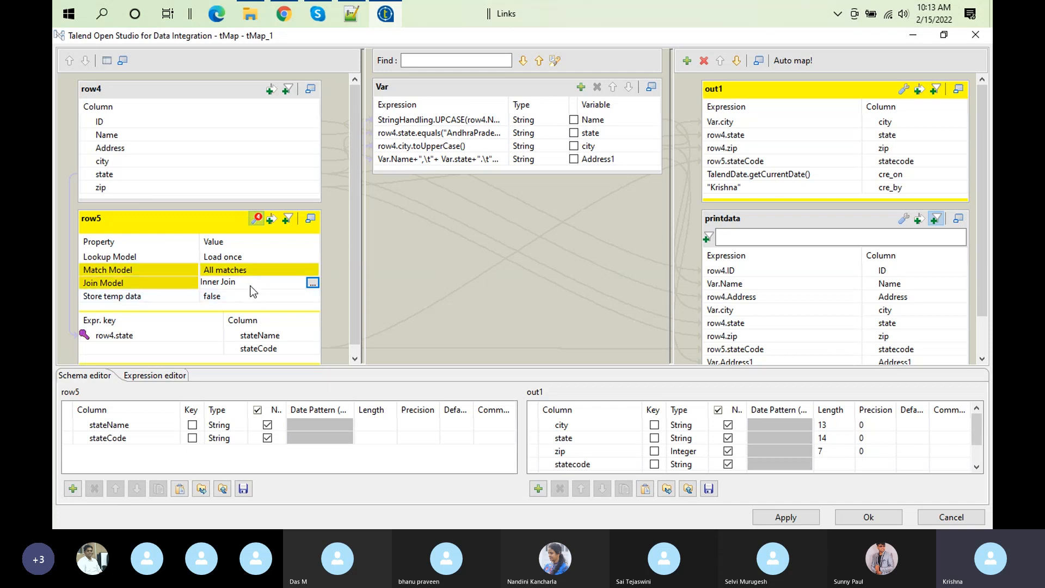
Step: Set row5's Lookup Model to Reload at each row and confirm the mapper
click(234, 260)
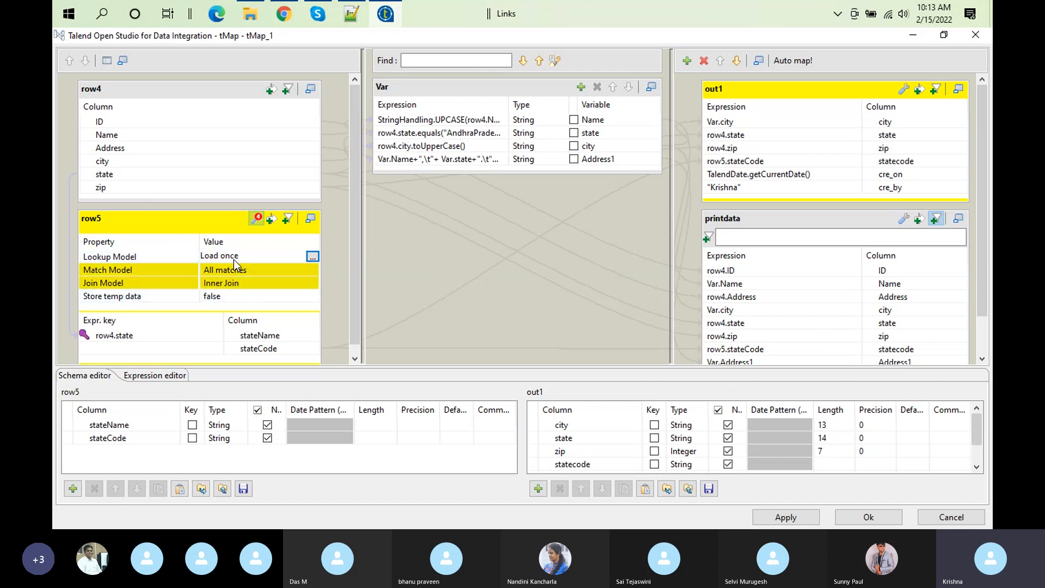
click(313, 256)
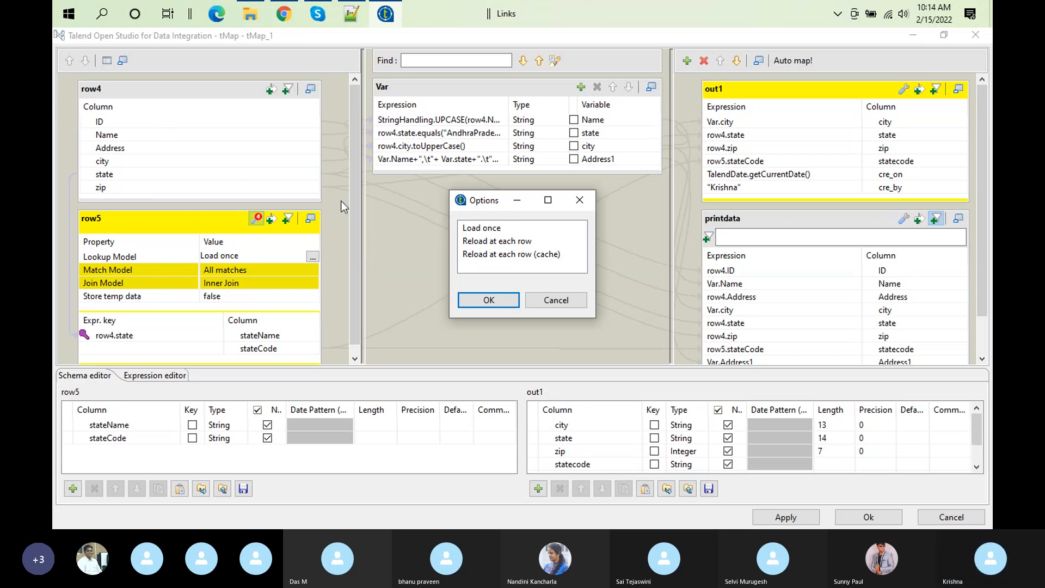
click(516, 243)
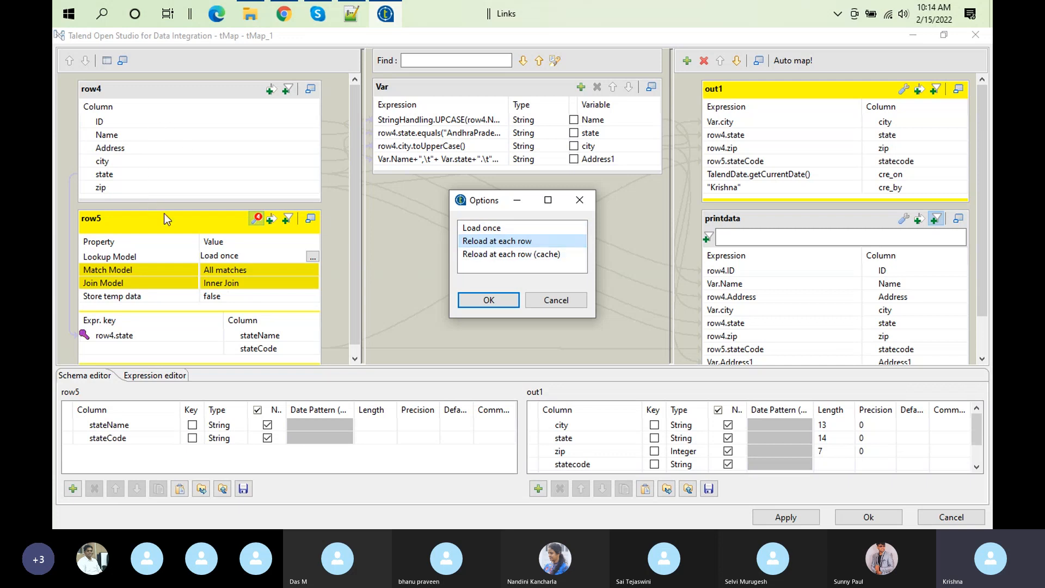
click(483, 299)
click(871, 515)
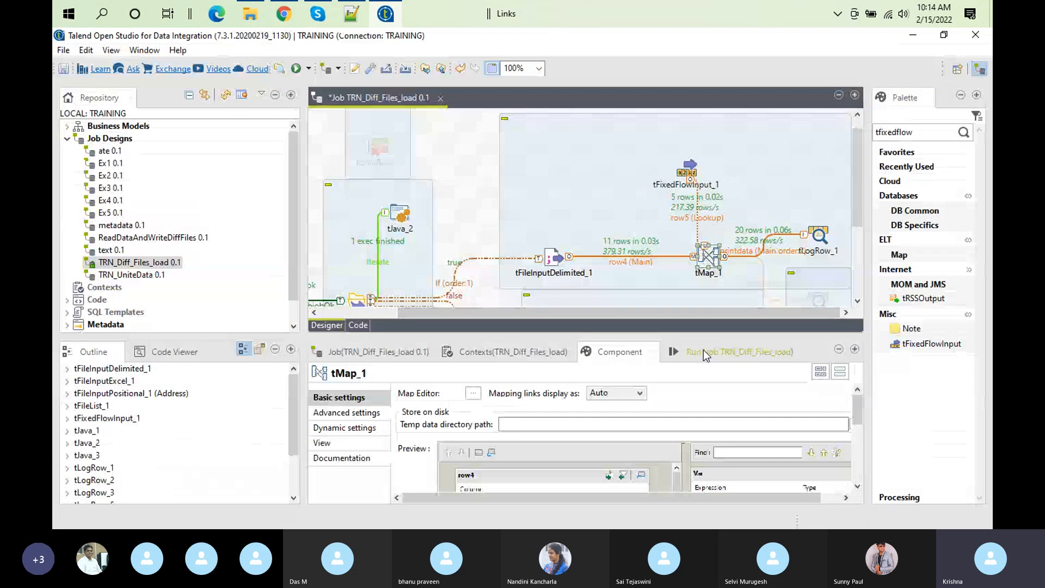
Step: Clear the previous output and run the TRN_Diff_Files_load job twice, checking the row counts on the lookup flow
click(703, 351)
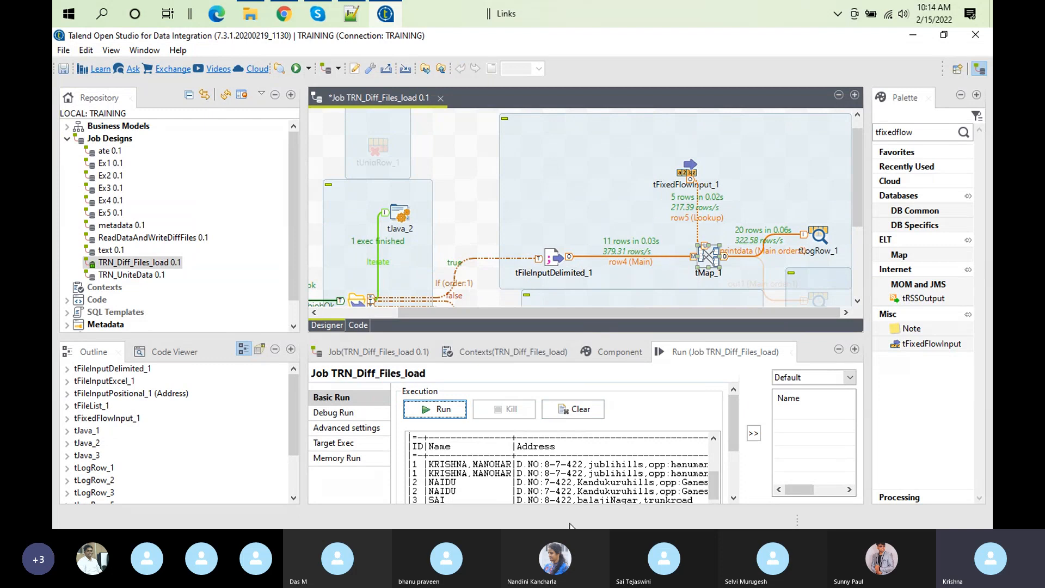
click(570, 409)
click(438, 409)
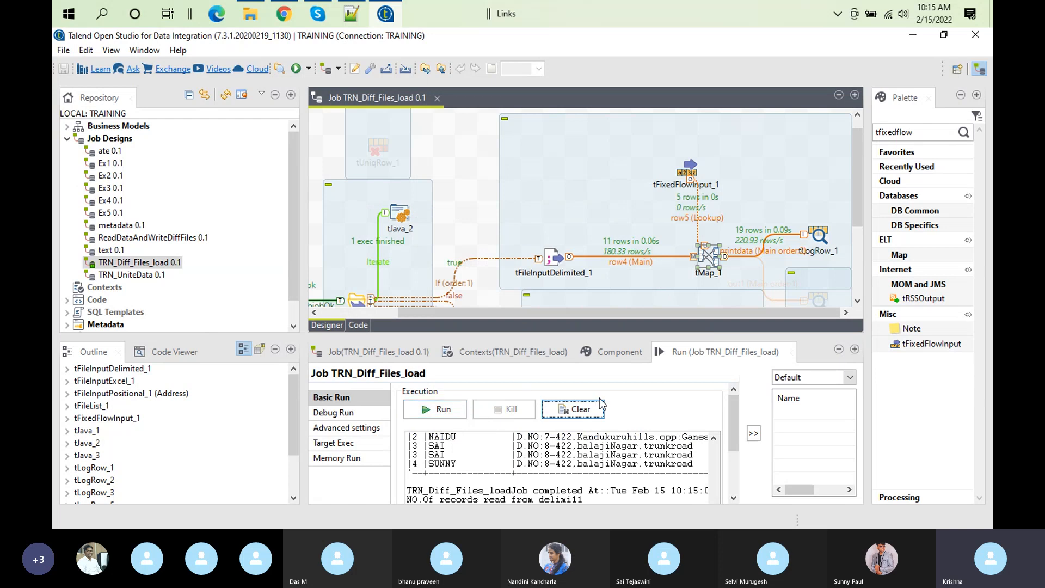
click(572, 409)
click(440, 408)
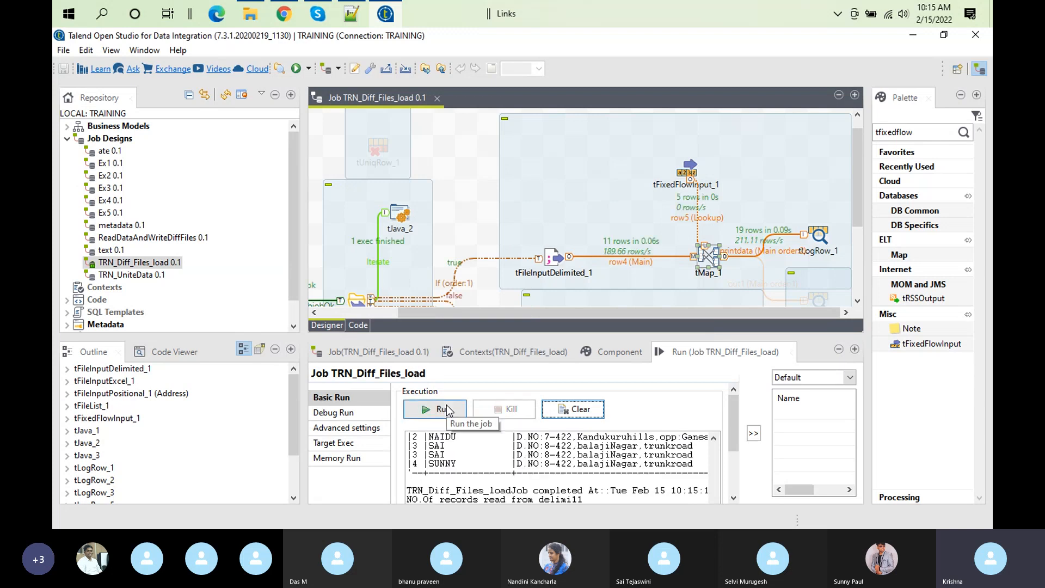
click(714, 211)
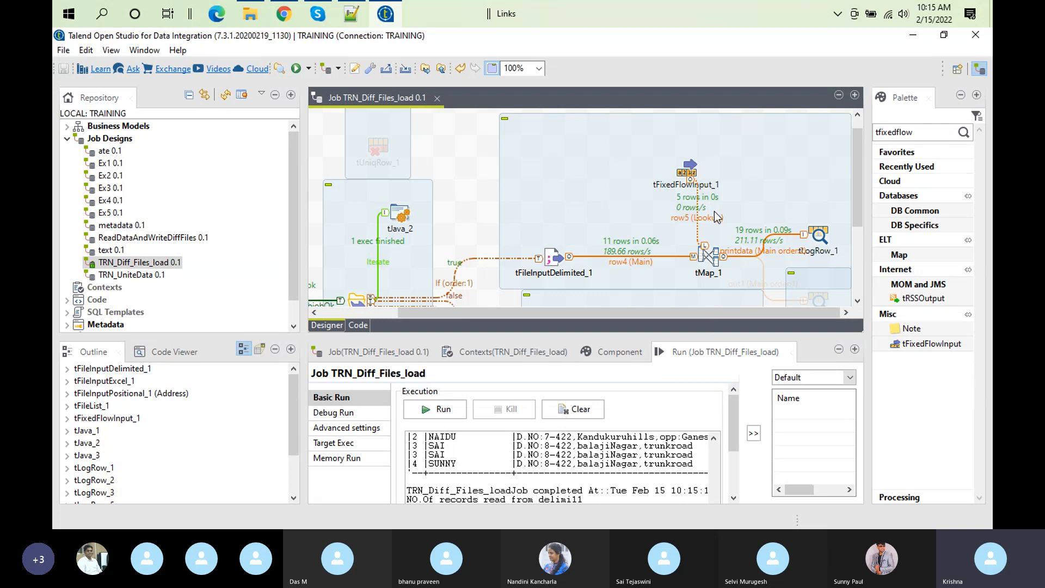
Step: Reopen tMap_1 and examine row5's Lookup Model and the mapper's Store on disk settings for temp data directory path and max buffer size
double_click(703, 260)
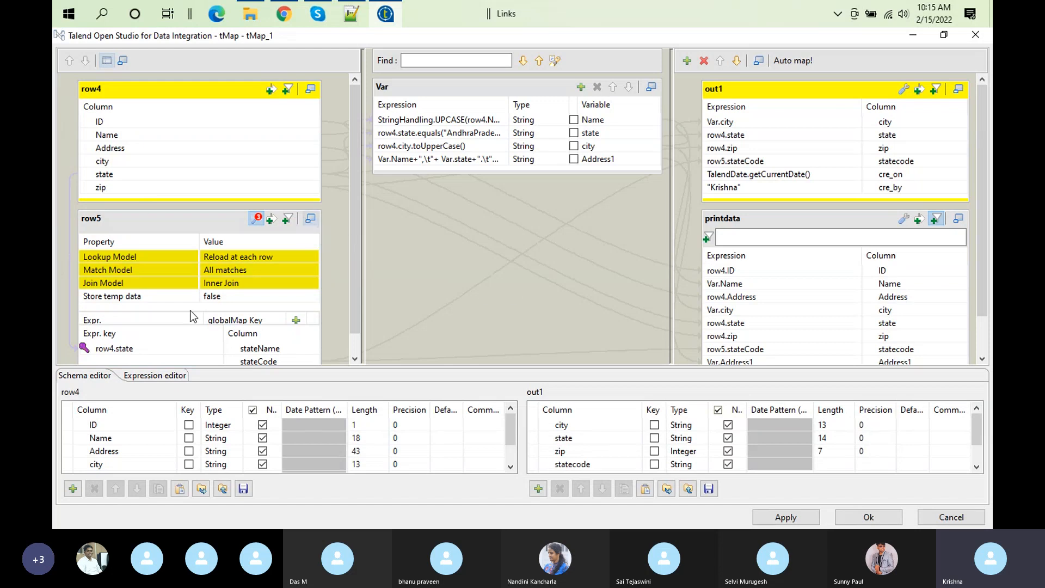
click(267, 255)
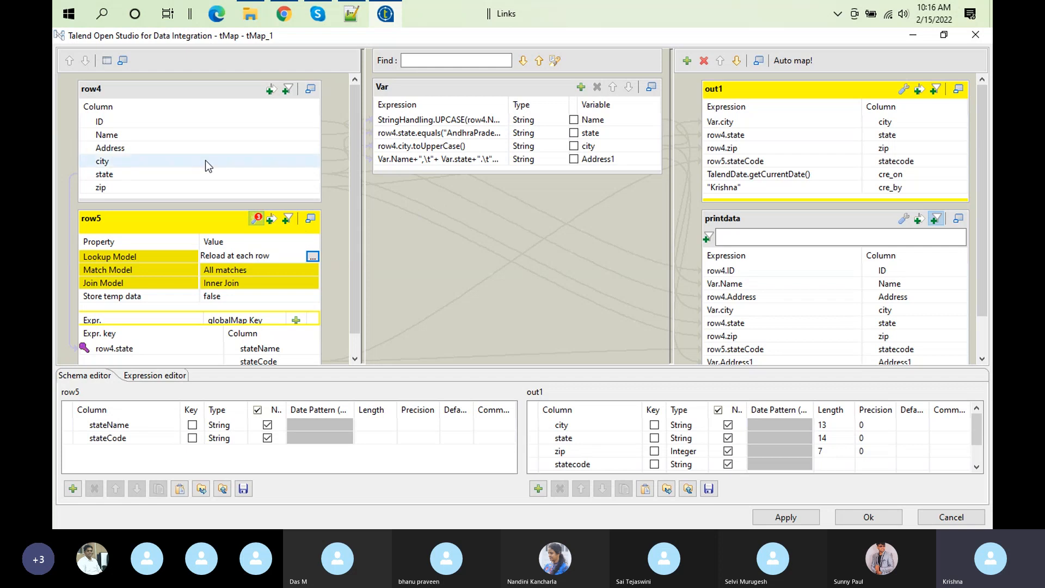
click(106, 61)
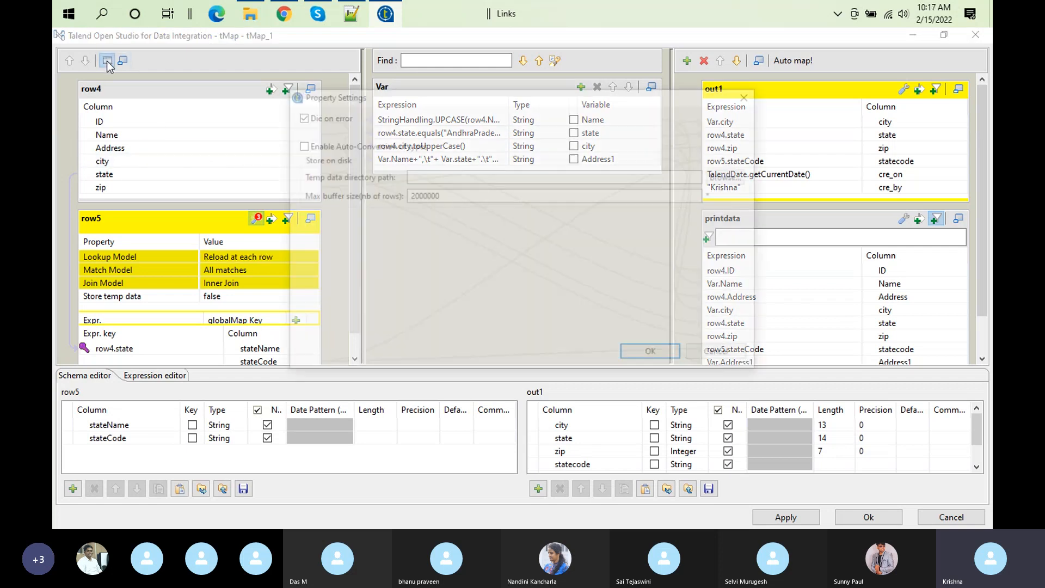
click(317, 184)
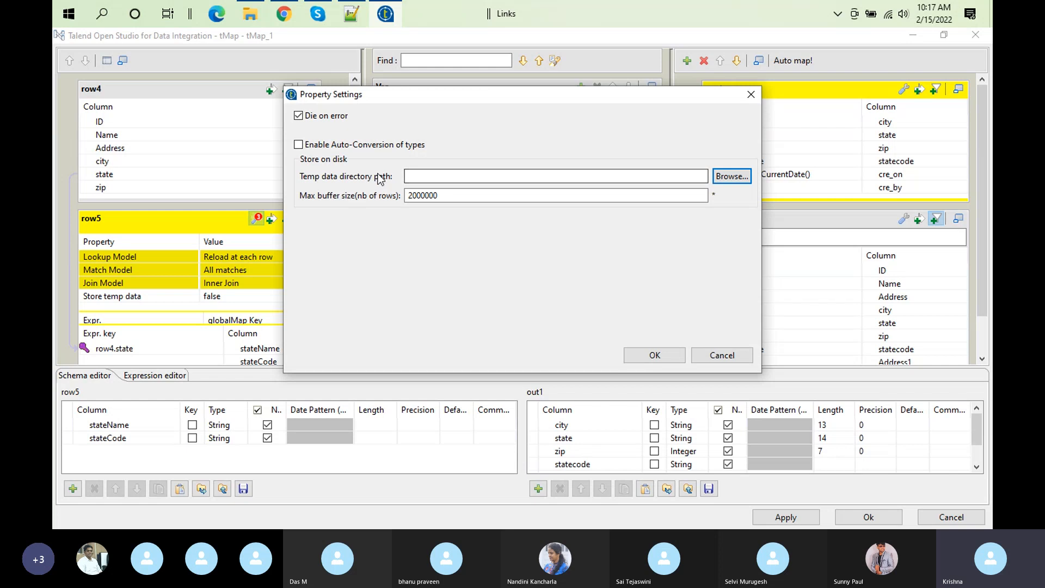
key(Tab)
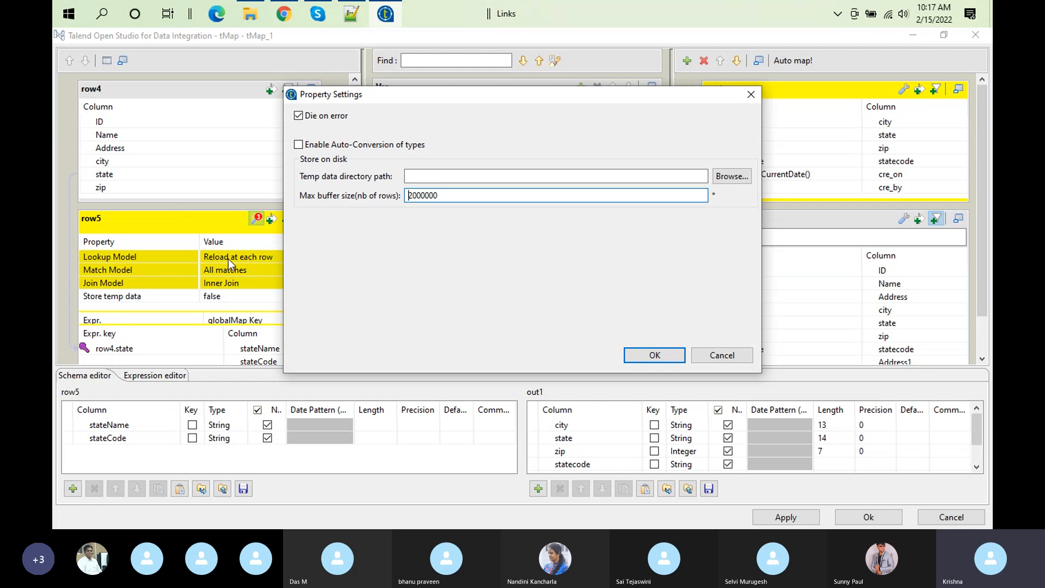
click(349, 186)
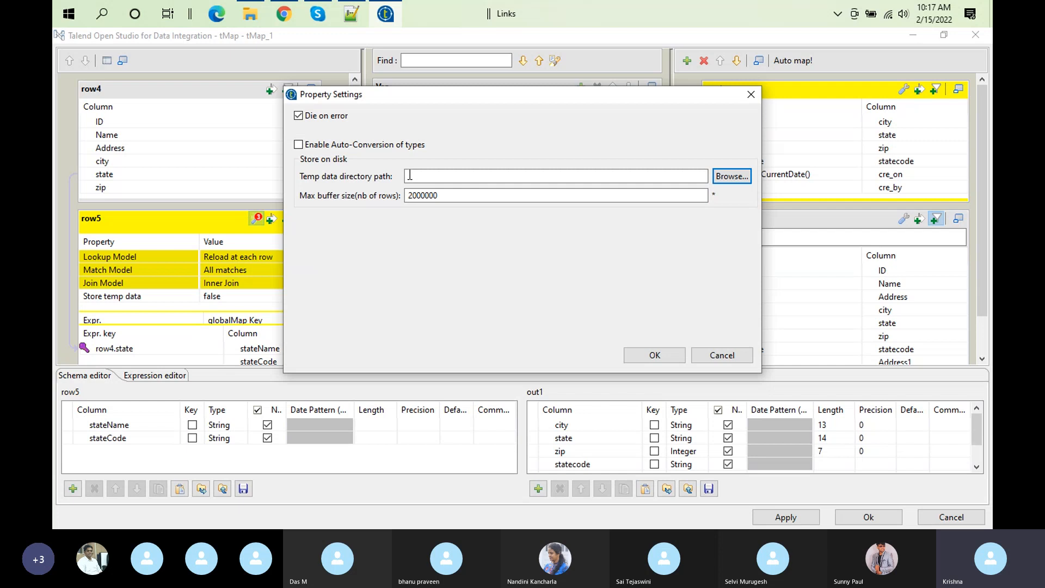
click(409, 195)
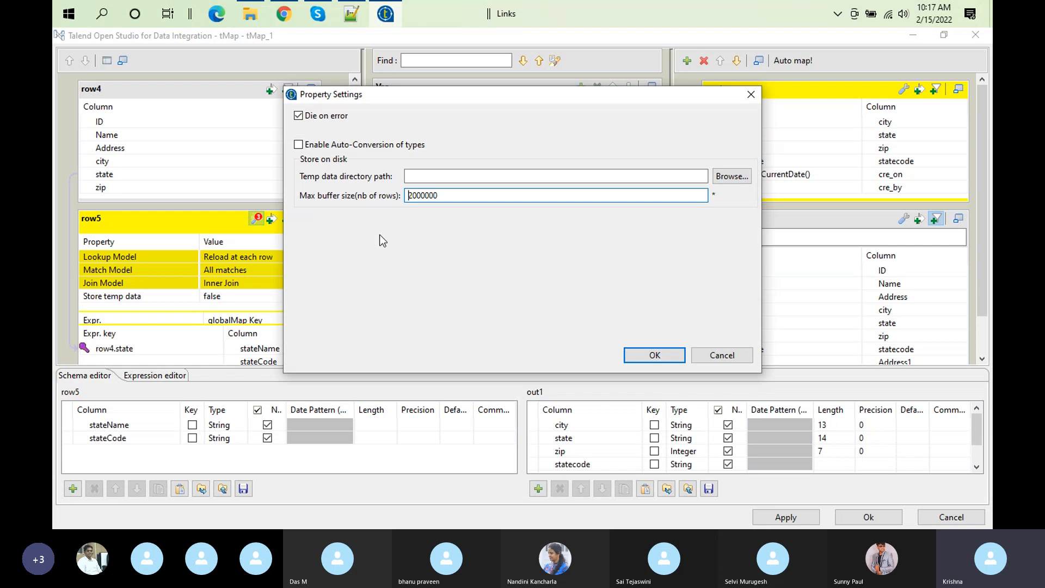
key(shift+Tab)
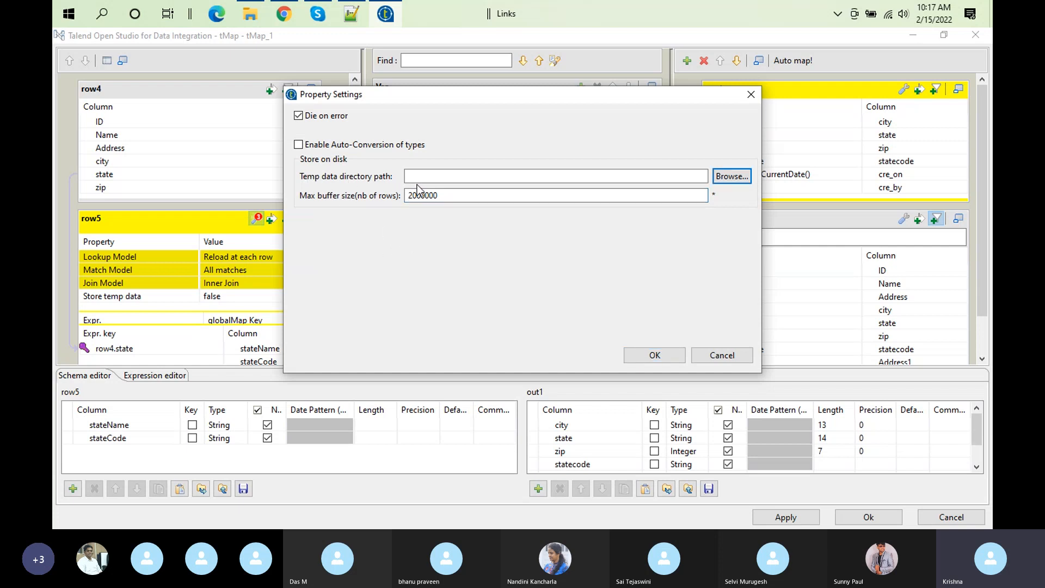
key(Tab)
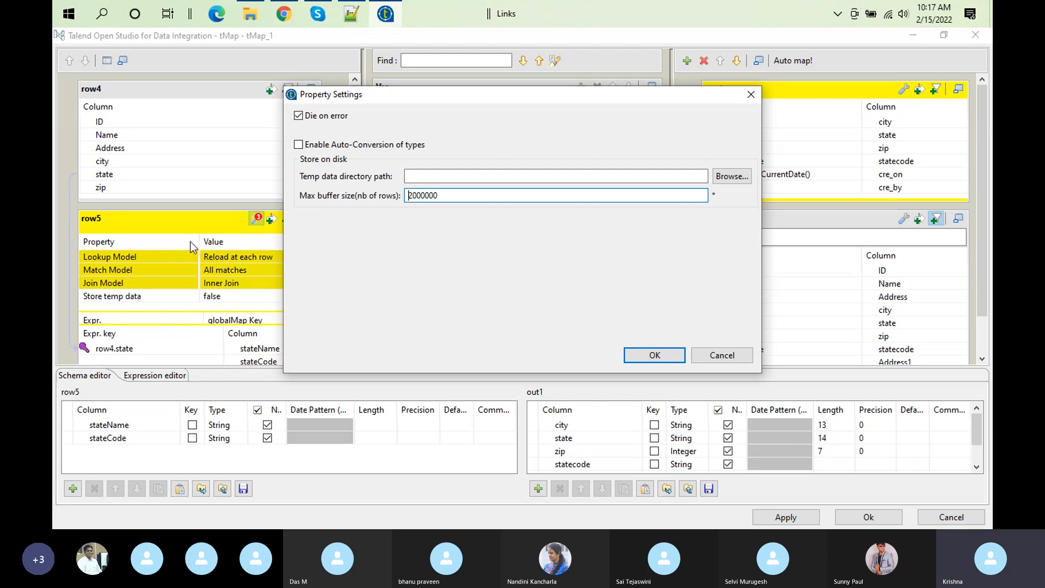
Step: Set the mapper's temp data directory path to C:/Users/computer/Documents/Talend_12012022/Data/inbound and confirm the property settings
key(shift+Tab)
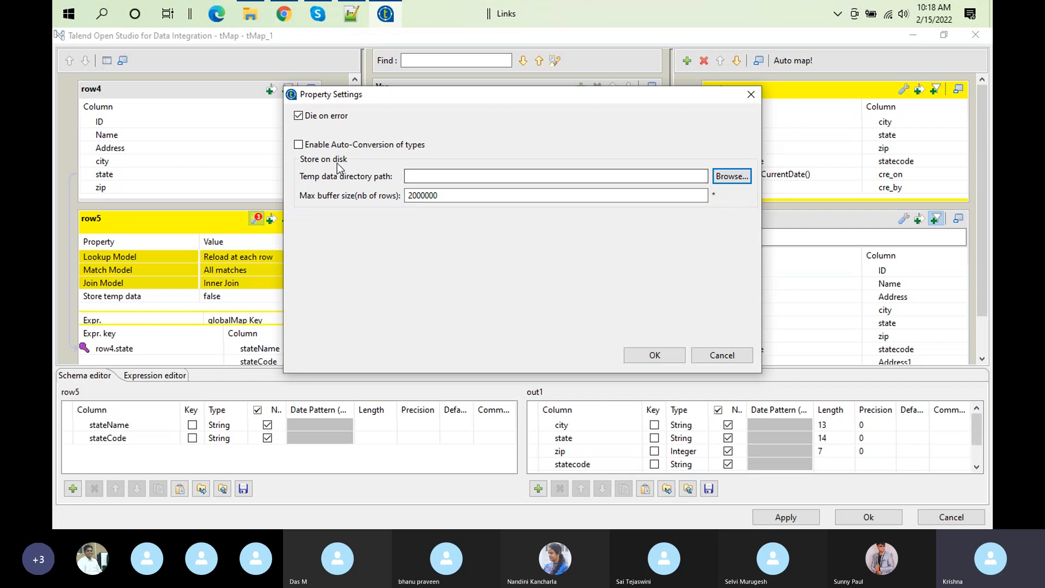
click(408, 193)
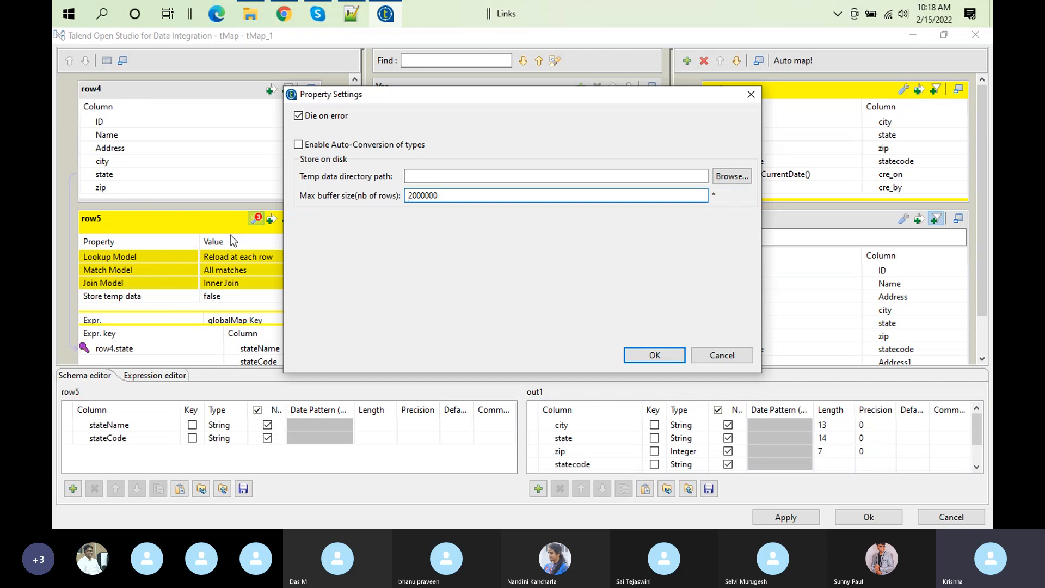
click(409, 181)
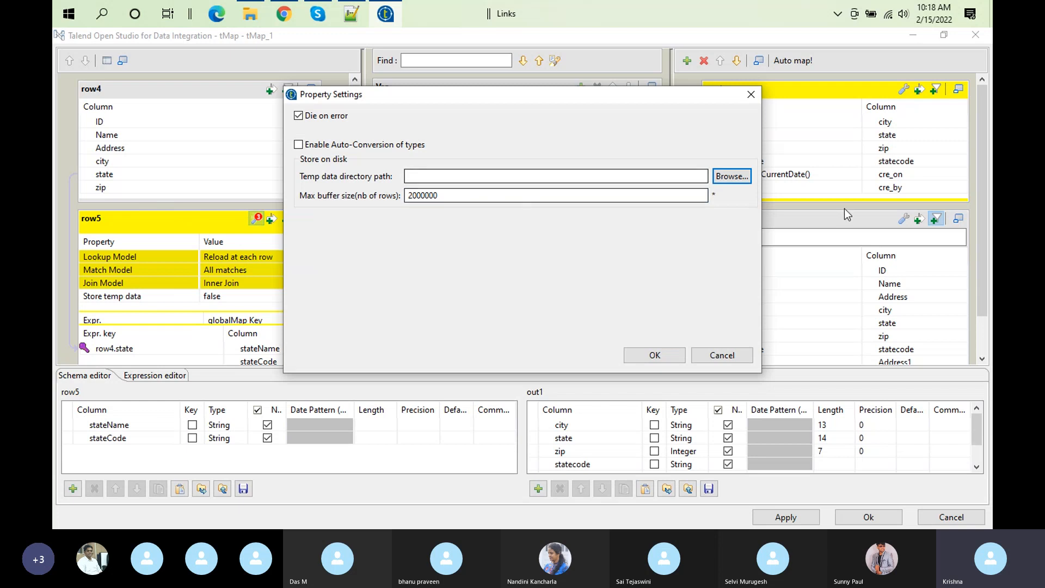
click(714, 176)
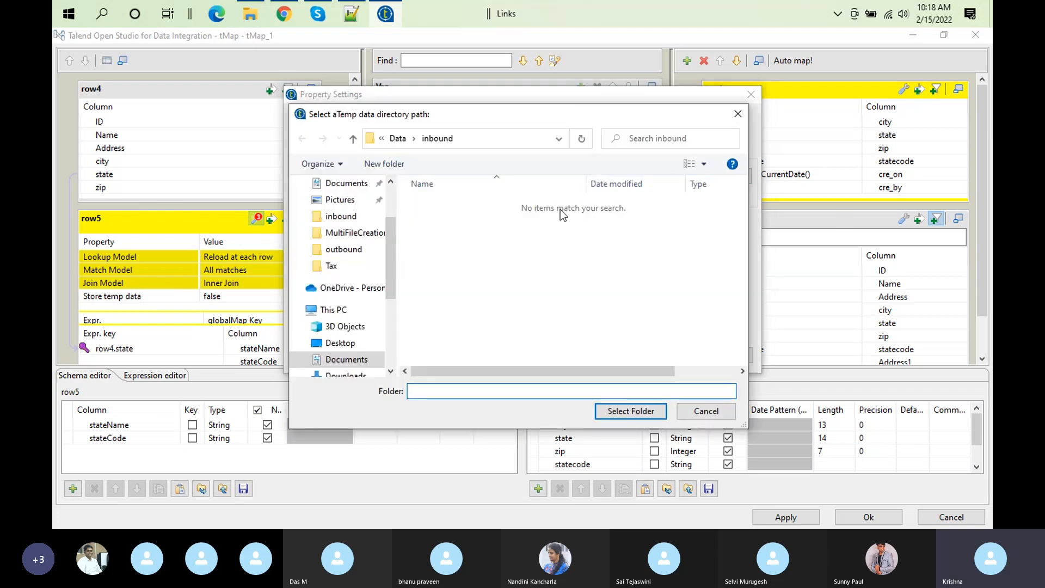
click(649, 417)
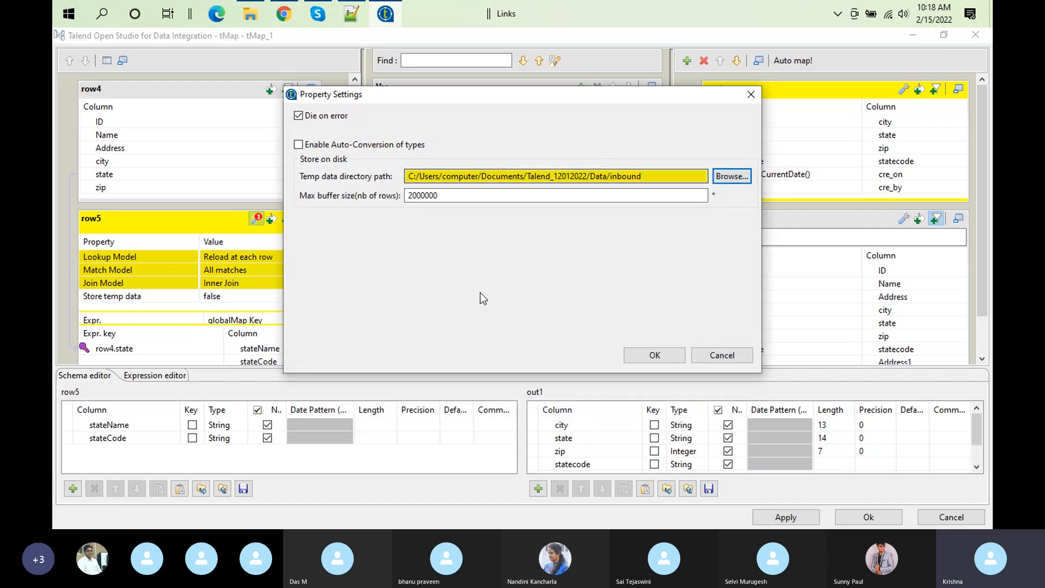
click(406, 196)
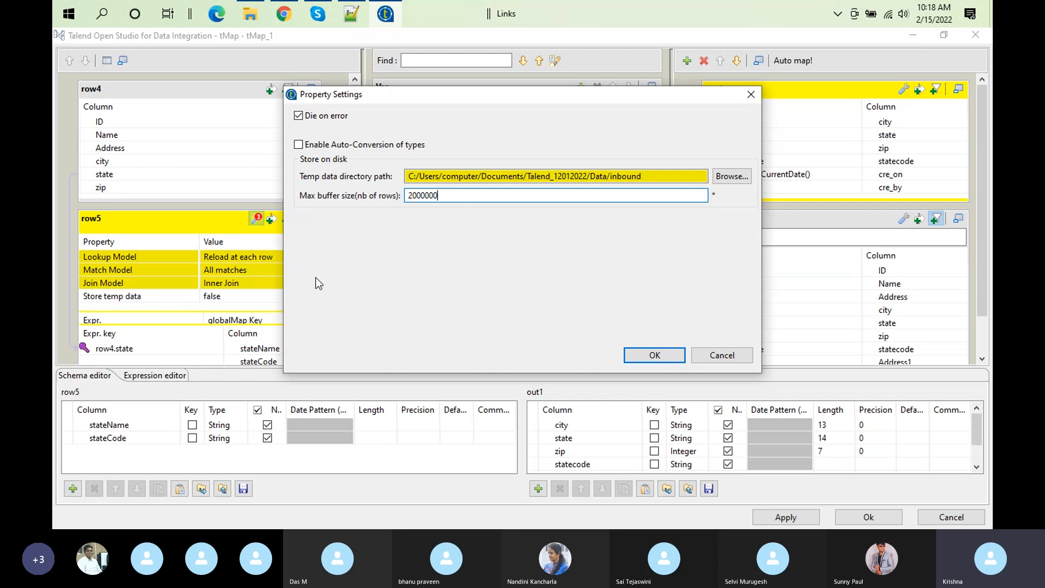
click(348, 185)
key(Tab)
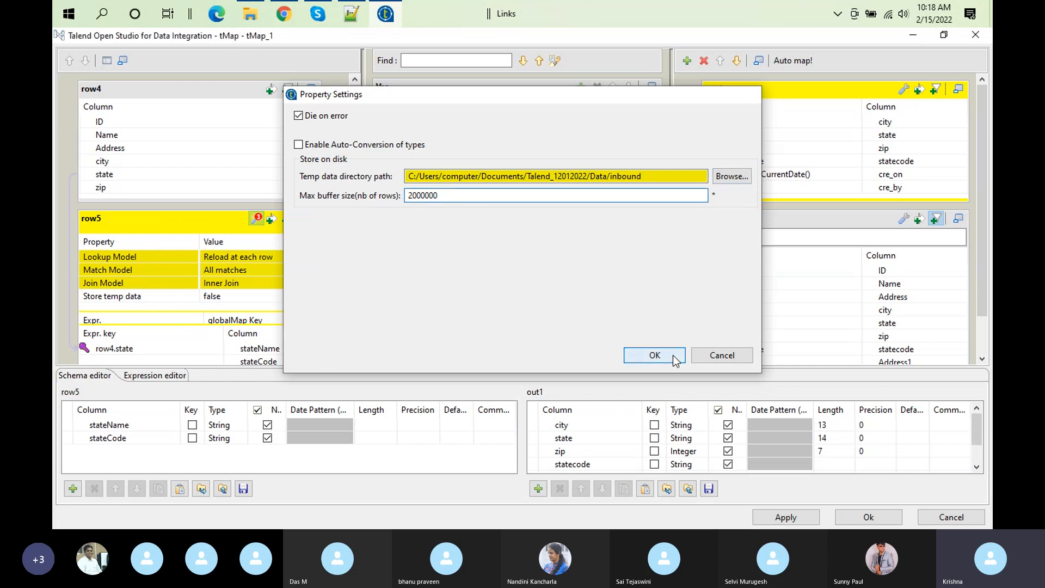
click(673, 357)
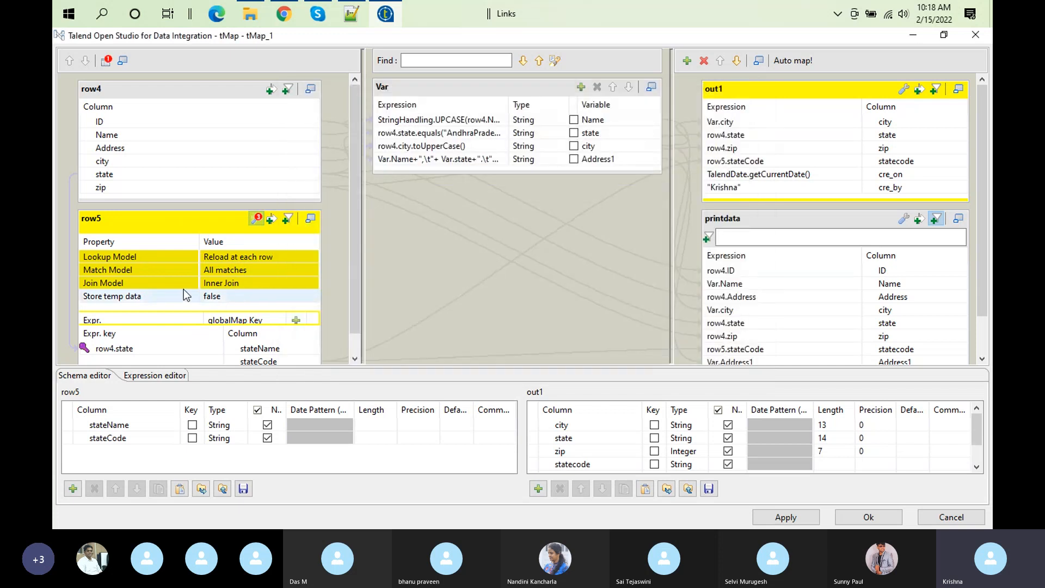
Step: Reopen the mapper's property settings and check the temp data directory path and max buffer size
click(106, 63)
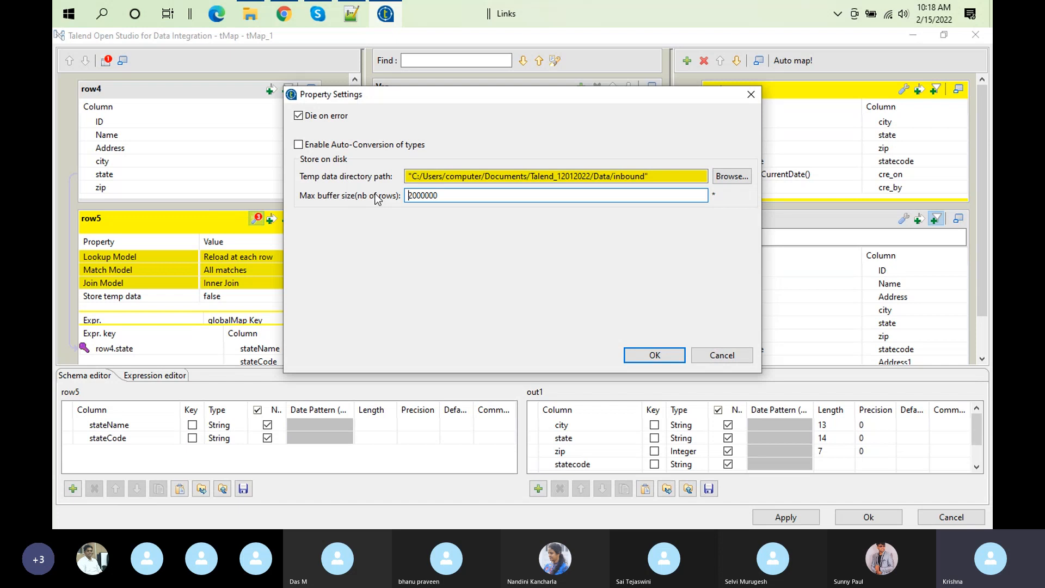
click(350, 177)
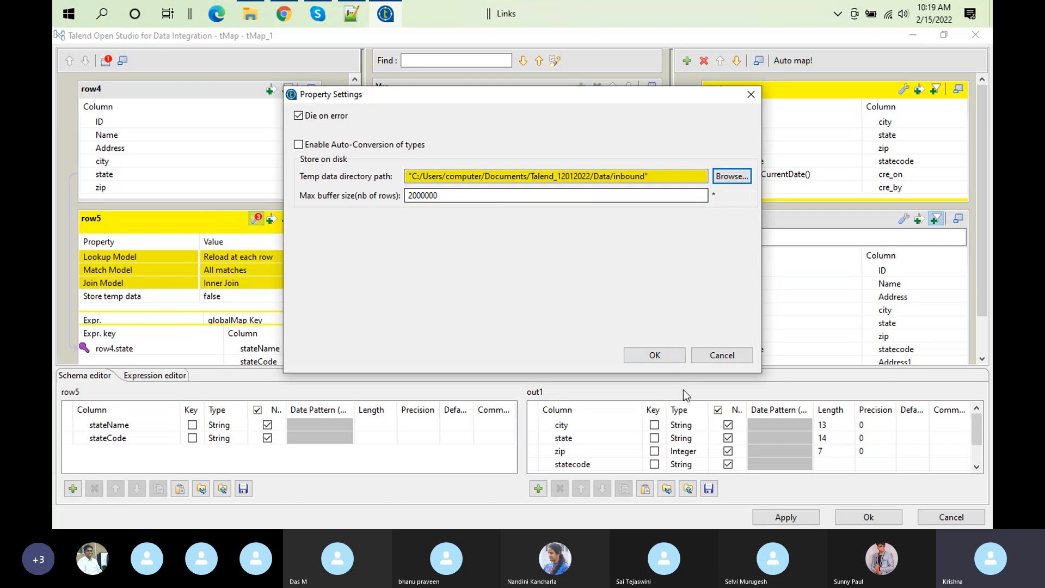
click(661, 356)
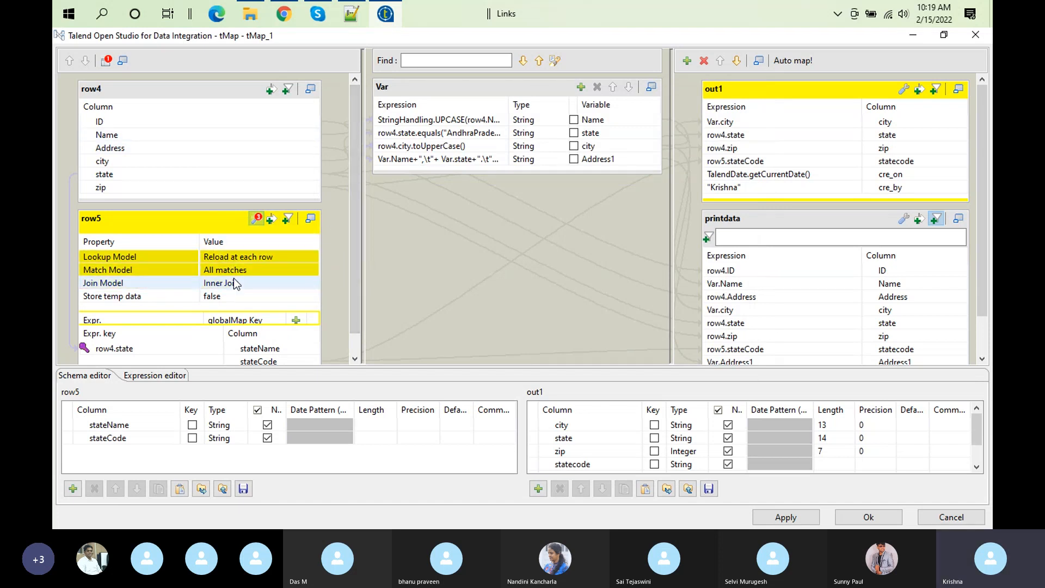
click(260, 221)
click(261, 221)
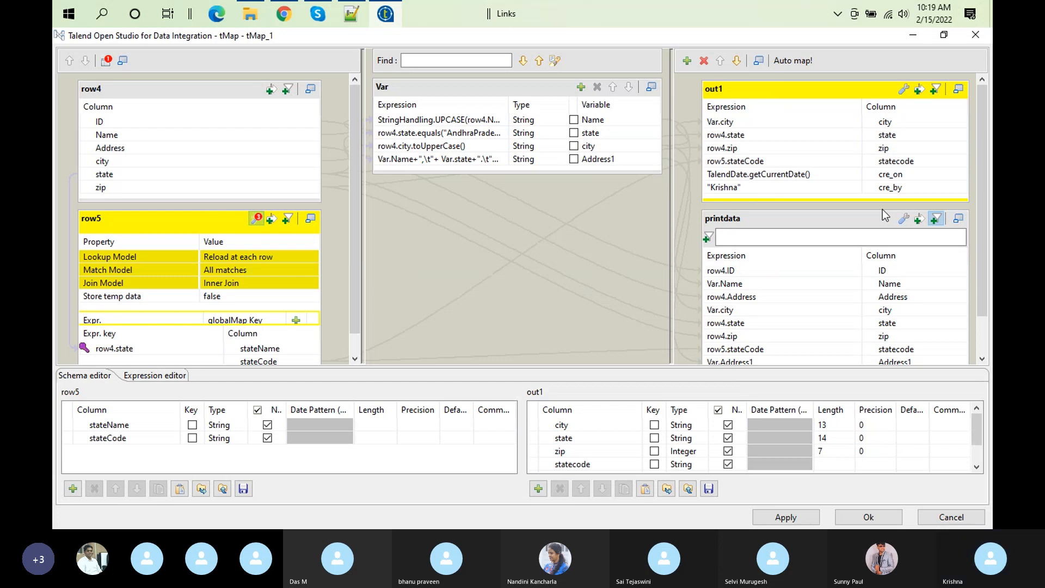
click(324, 14)
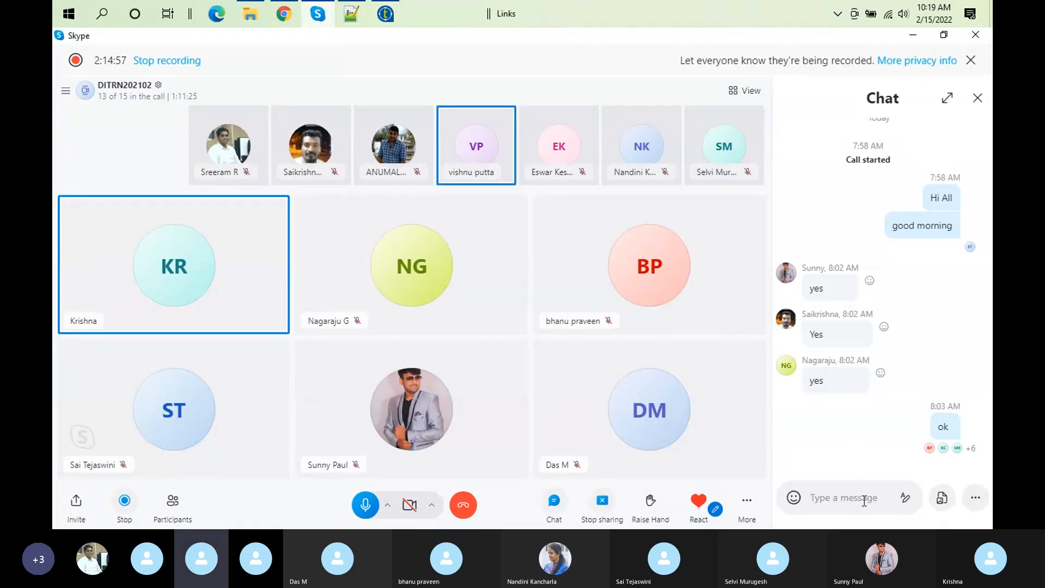
click(382, 17)
Step: Set row5's Lookup Model to Load once and confirm the mapper
click(298, 254)
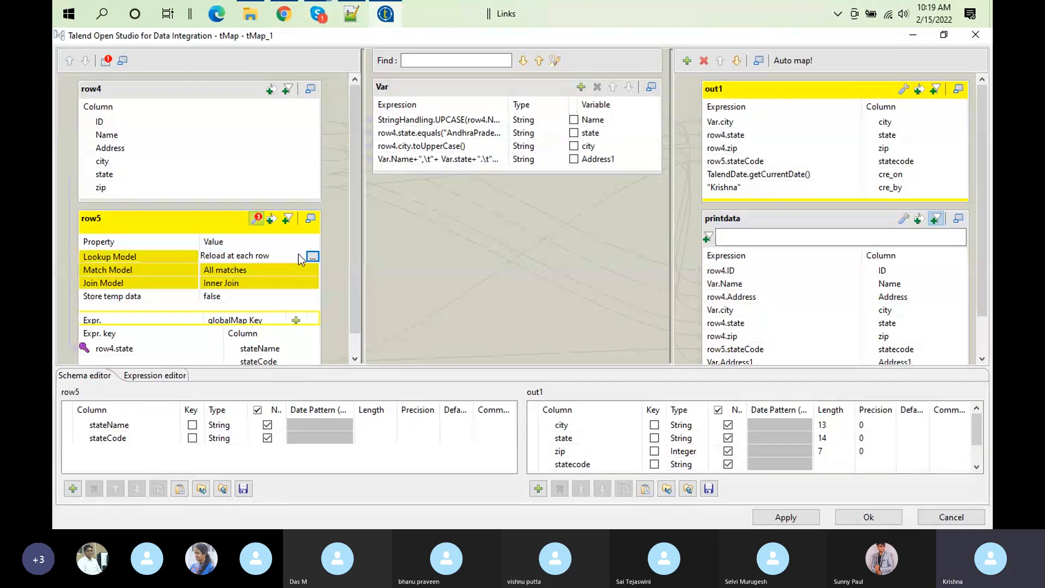
click(313, 256)
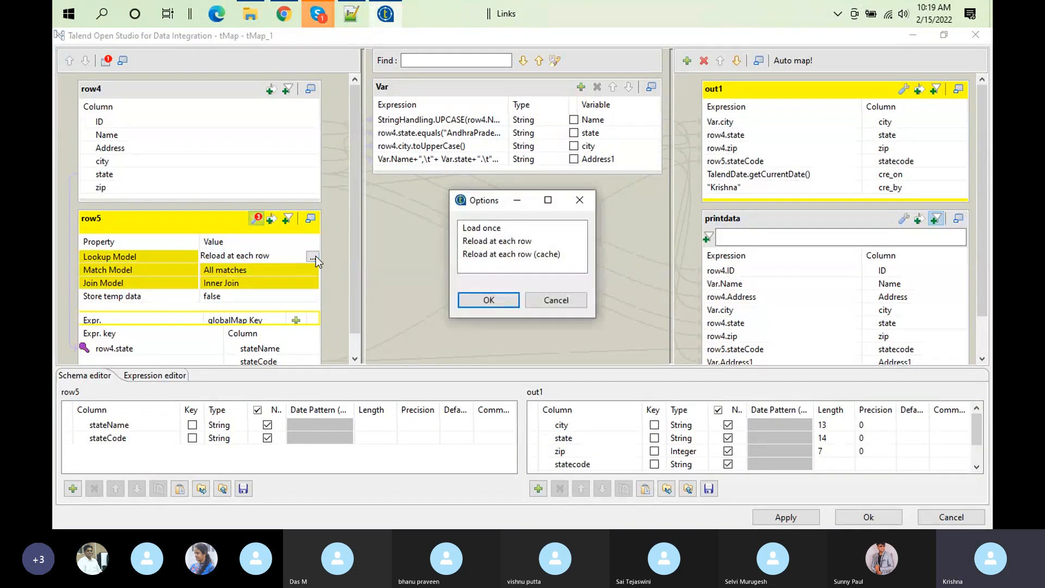
click(481, 228)
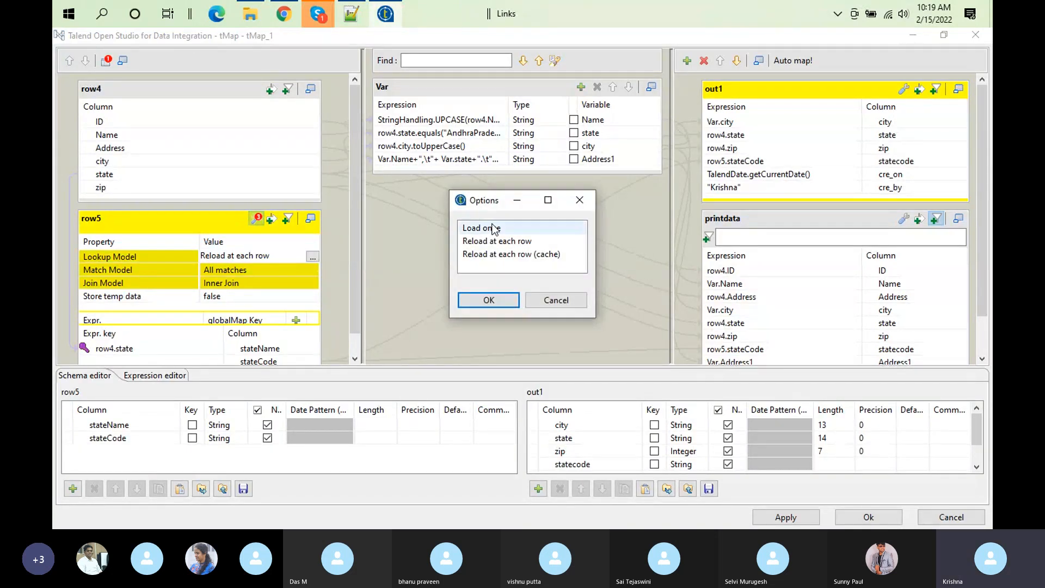
click(487, 300)
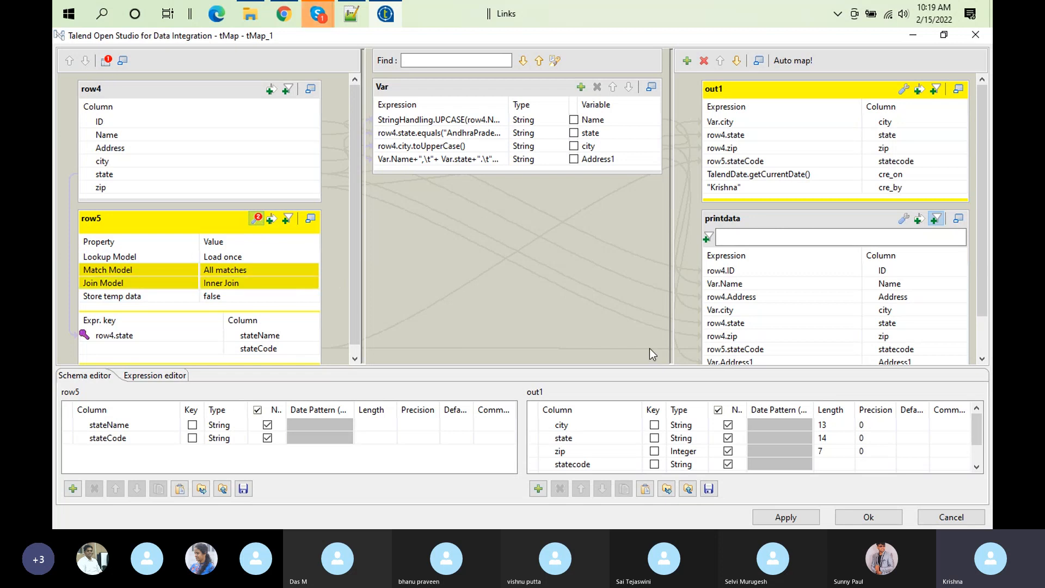
click(883, 519)
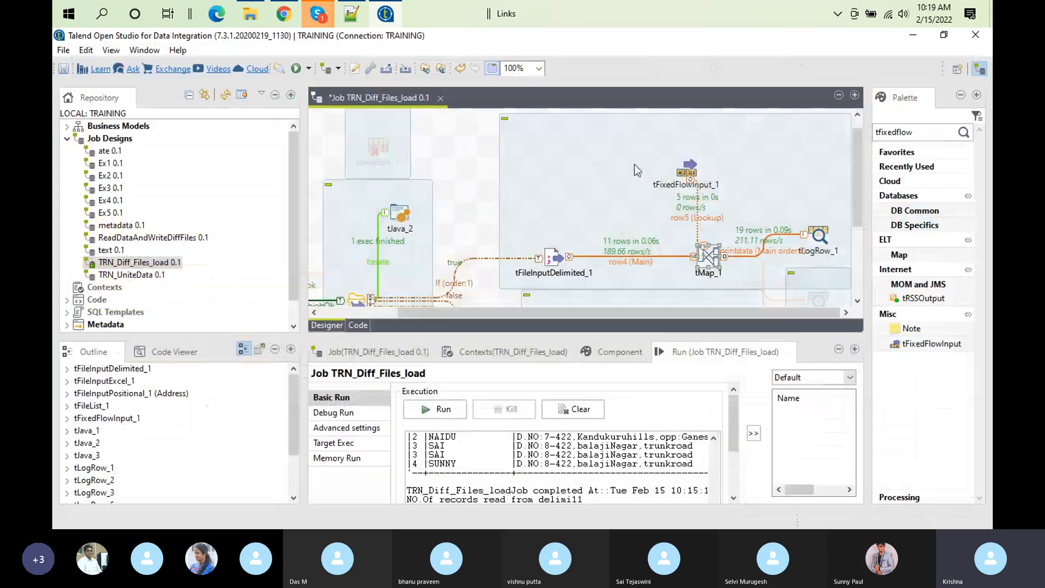
Step: Duplicate tFixedFlowInput_1 within the same subjob and connect the copy to tMap_1 as a second lookup row
click(688, 173)
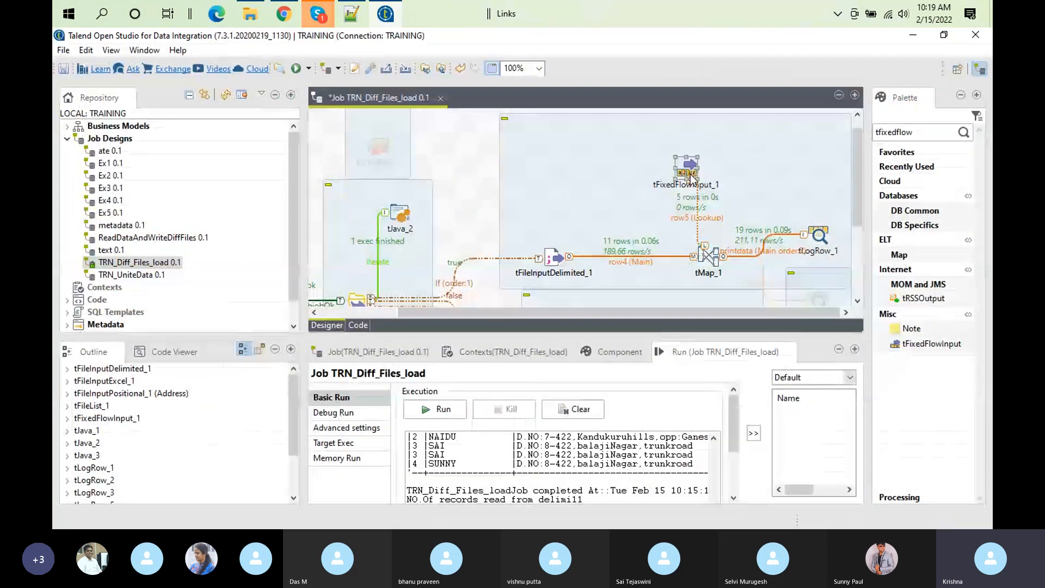
right_click(589, 174)
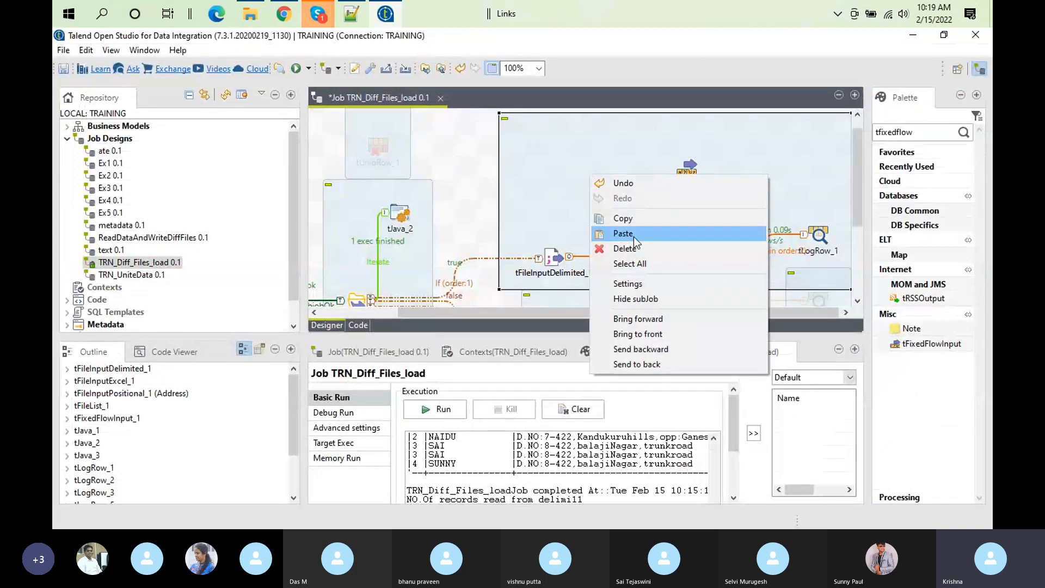
click(630, 235)
right_click(602, 190)
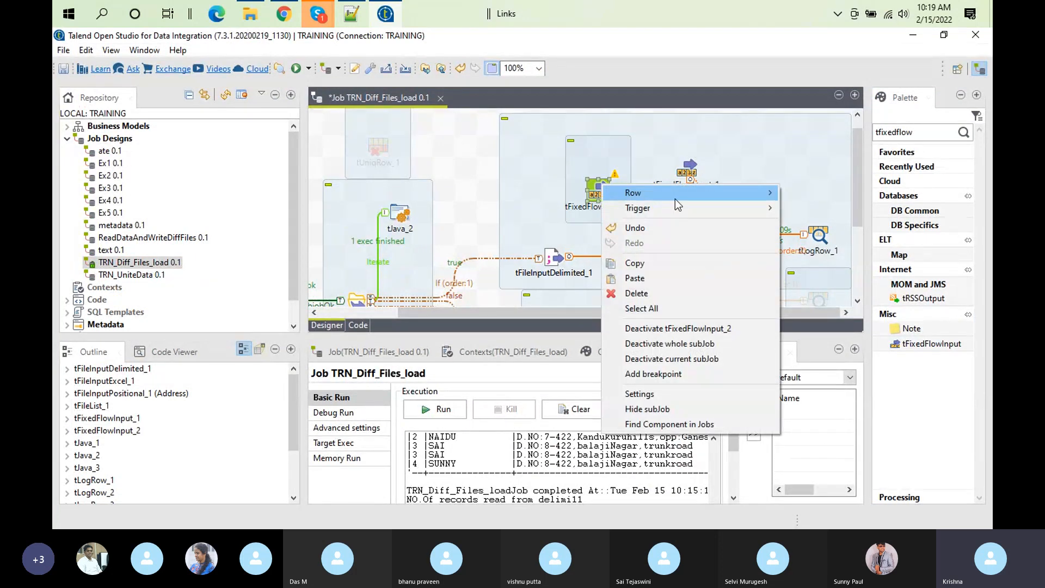
mouse_move(677, 196)
click(809, 193)
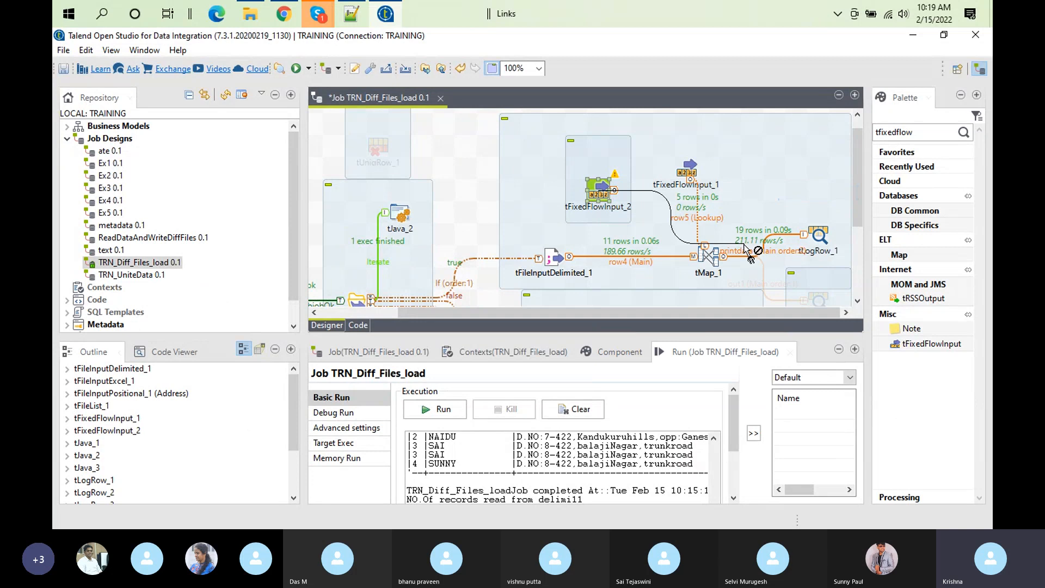
click(708, 255)
double_click(603, 196)
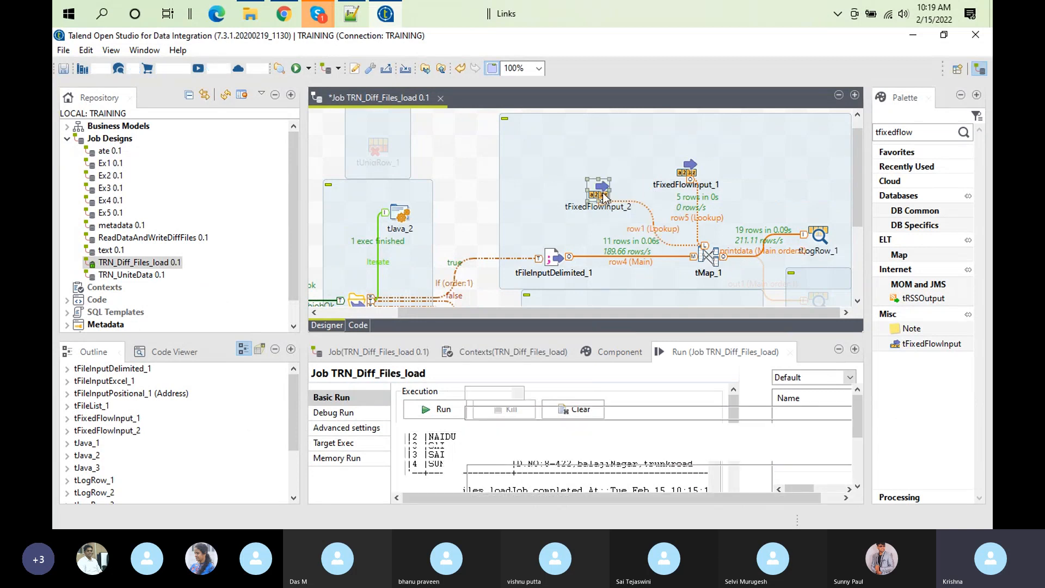
Step: Open the tMap_1 mapper at the new row1 lookup table
click(712, 253)
double_click(712, 253)
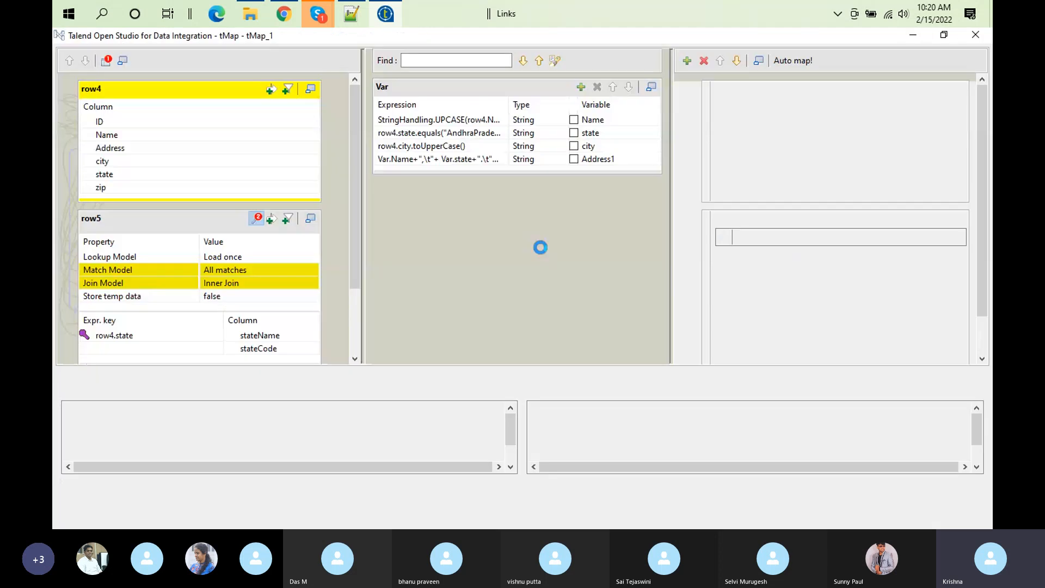
drag(357, 237, 357, 338)
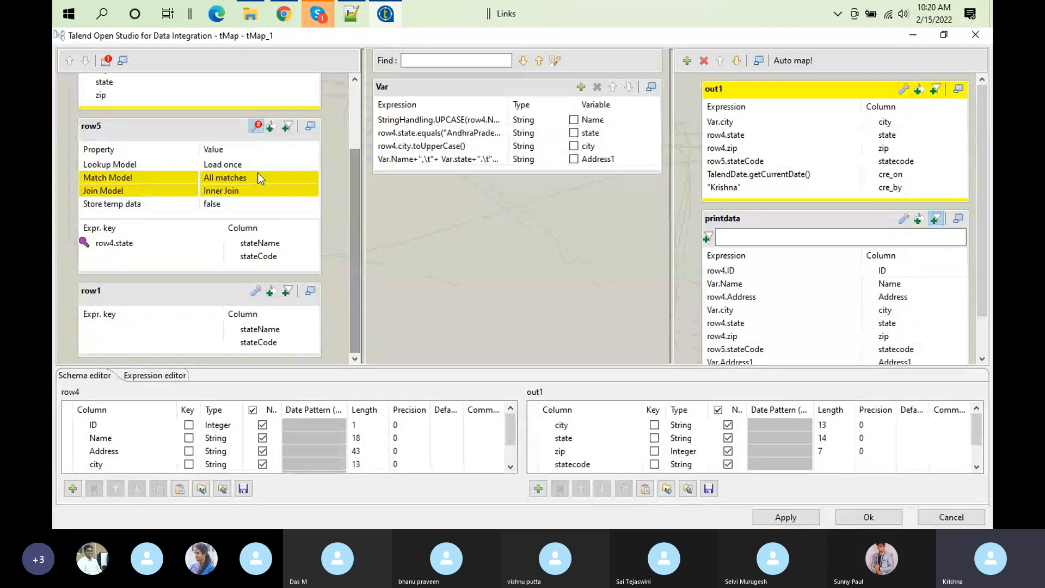
drag(126, 84, 131, 328)
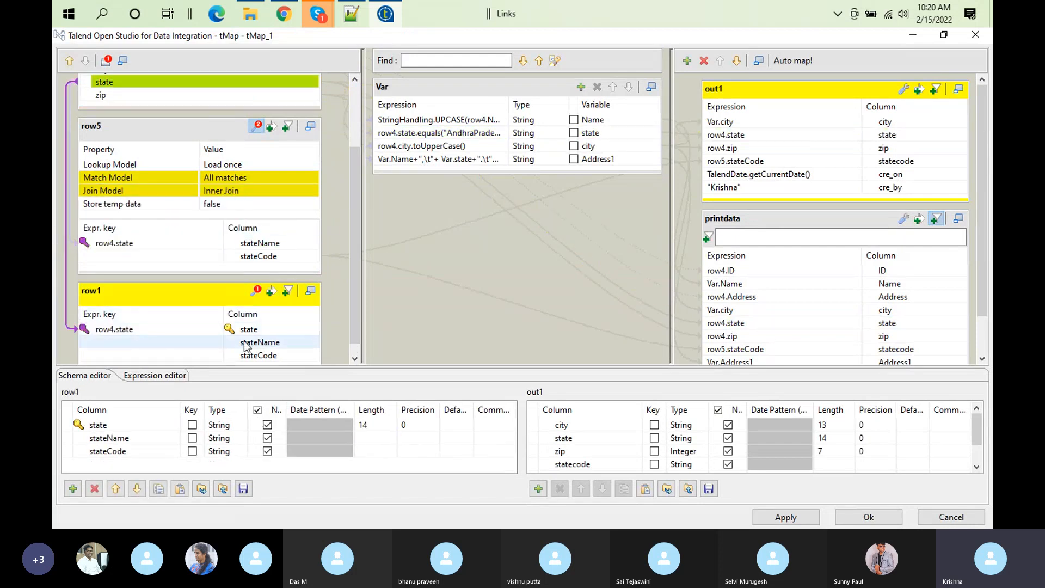
click(260, 331)
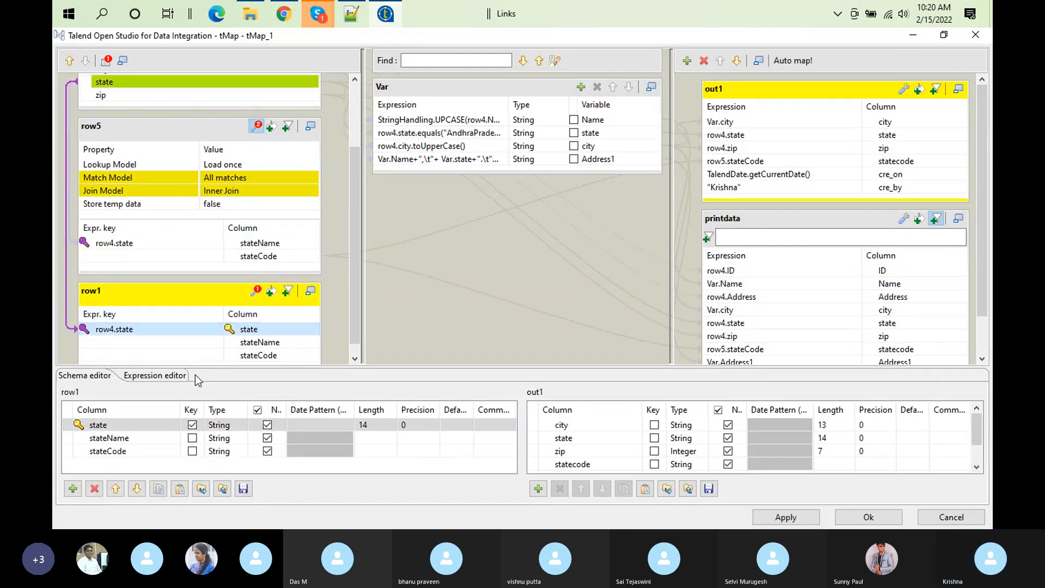
click(94, 488)
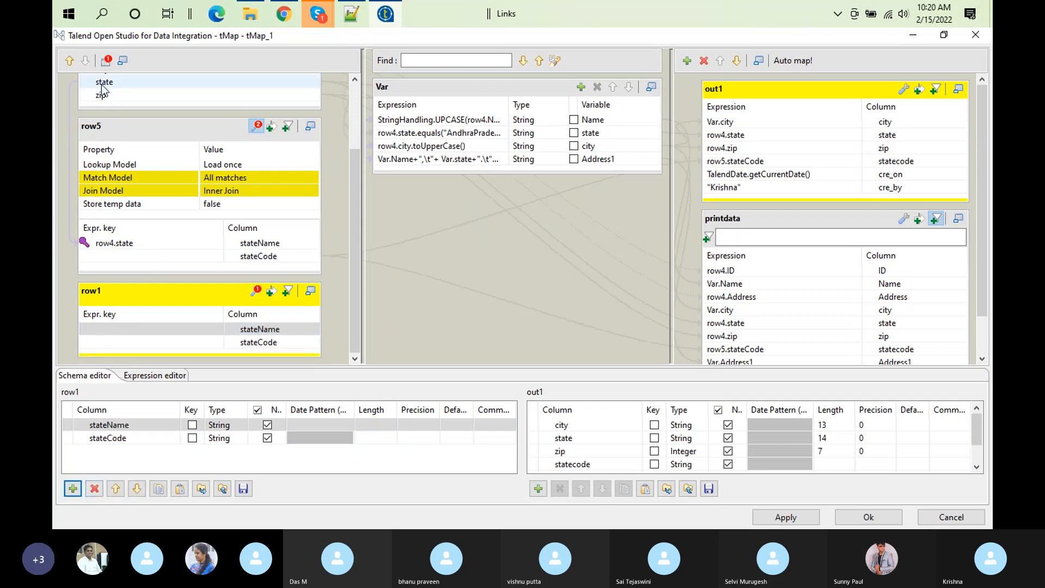
drag(104, 83, 109, 329)
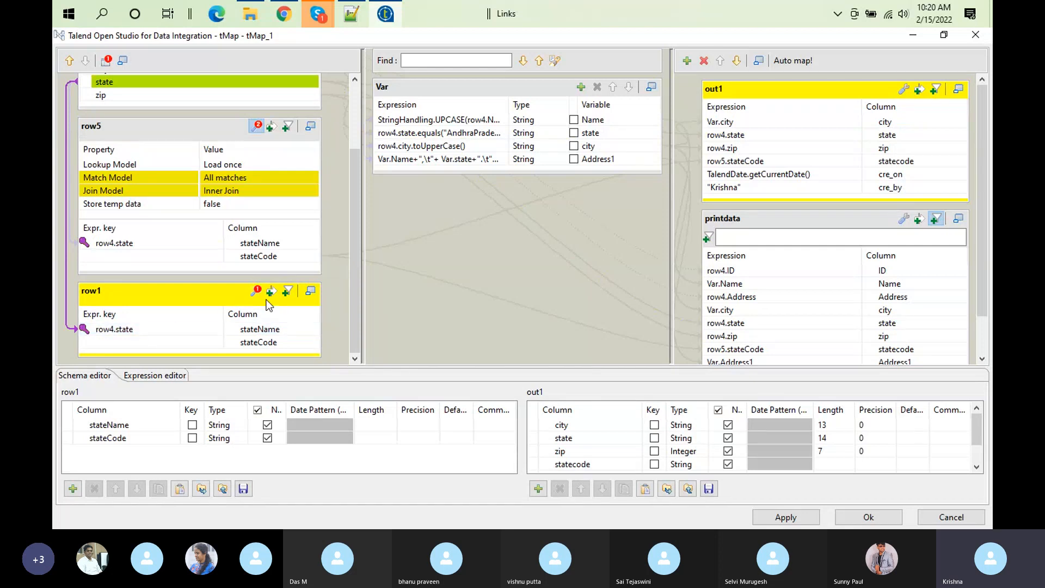
click(122, 331)
key(BackSpace)
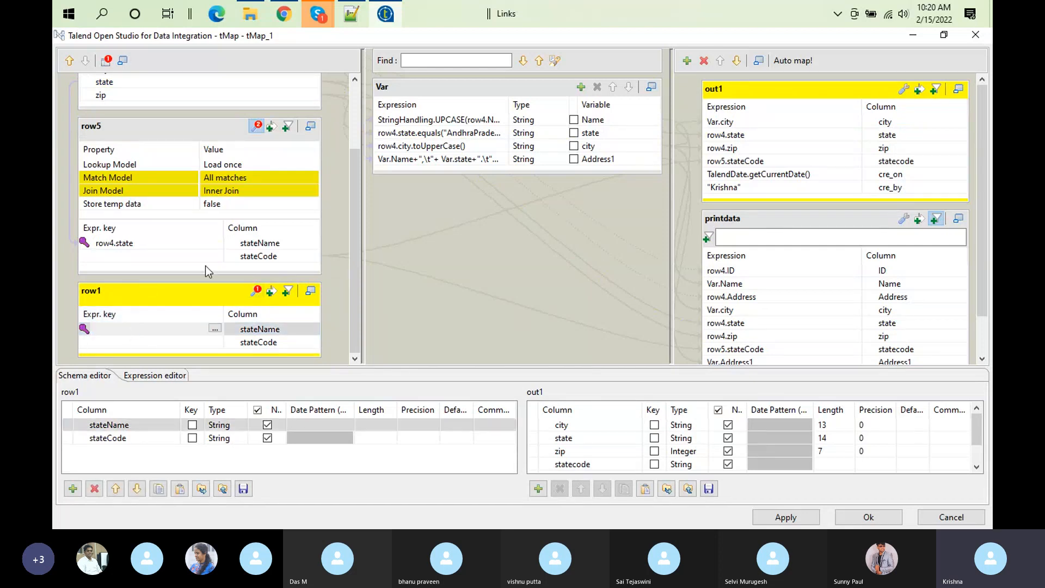
Step: Map row5.stateName to row1's stateName key expression and set row5's Match Model to Unique match
drag(260, 243, 153, 330)
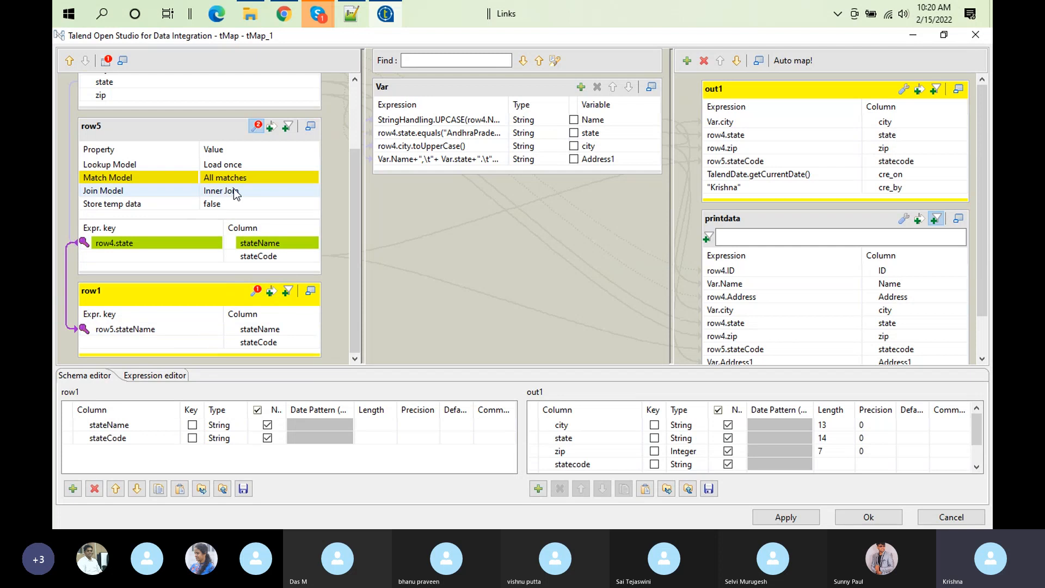
click(245, 178)
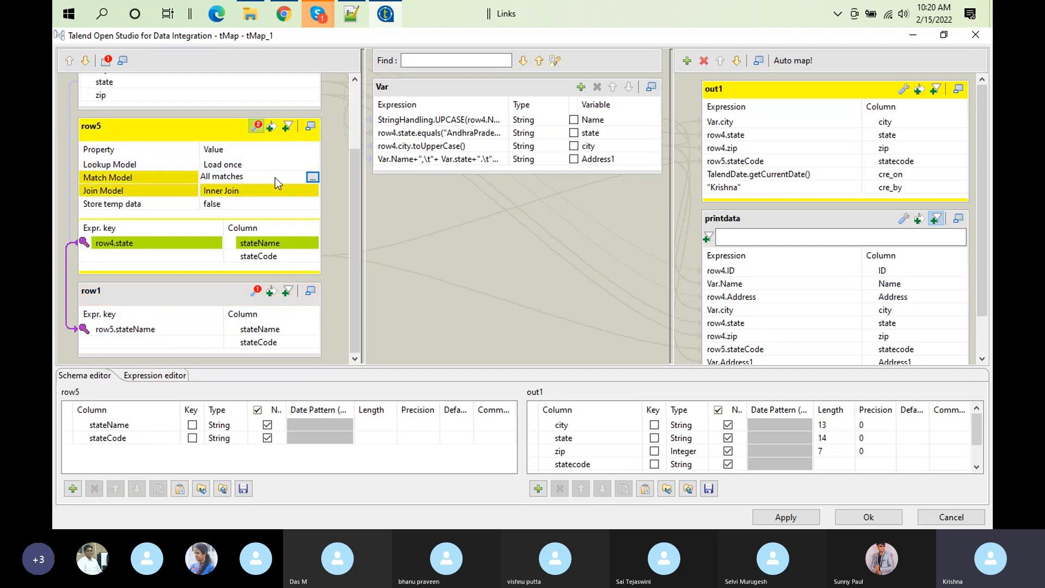
click(313, 178)
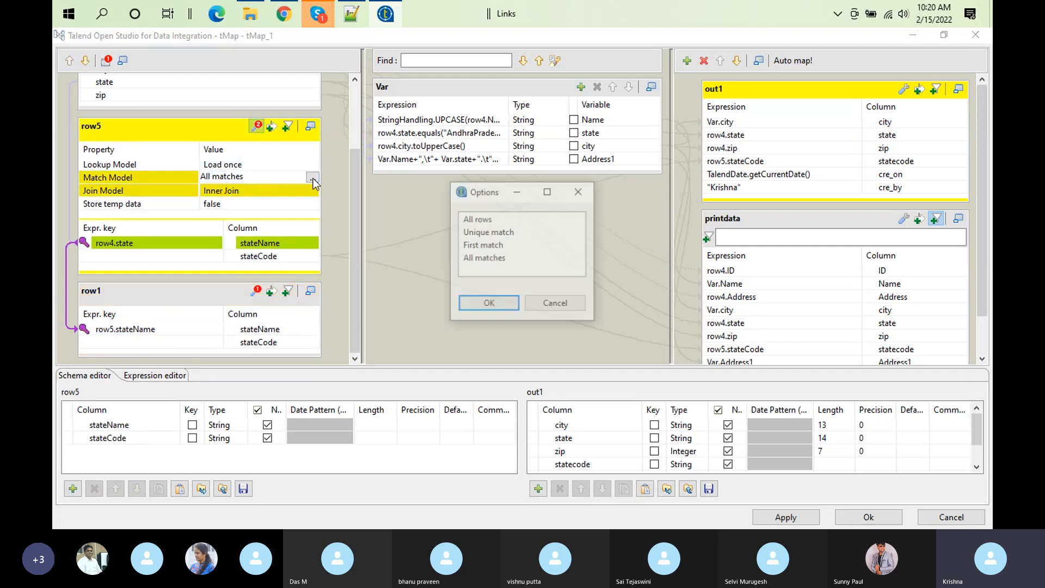
click(489, 232)
click(488, 303)
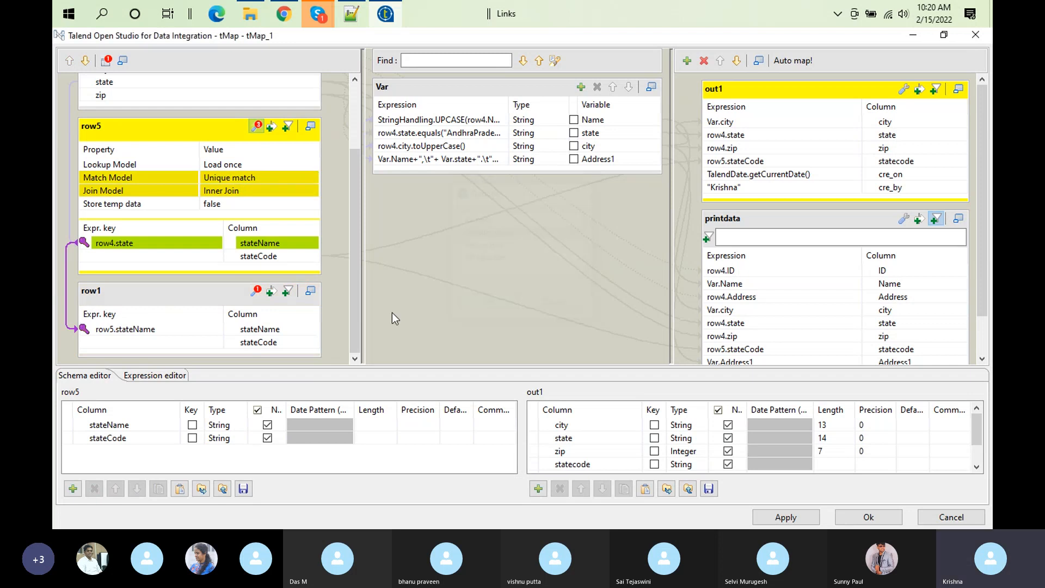
Step: Show row1's lookup settings and set its Match Model to First match
click(255, 290)
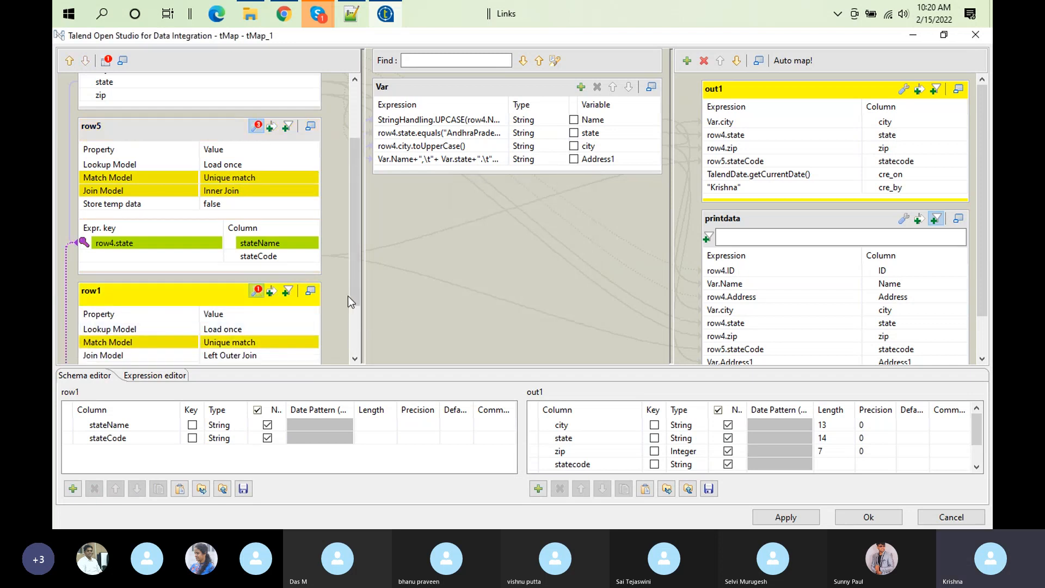
scroll(354, 288, down, 3)
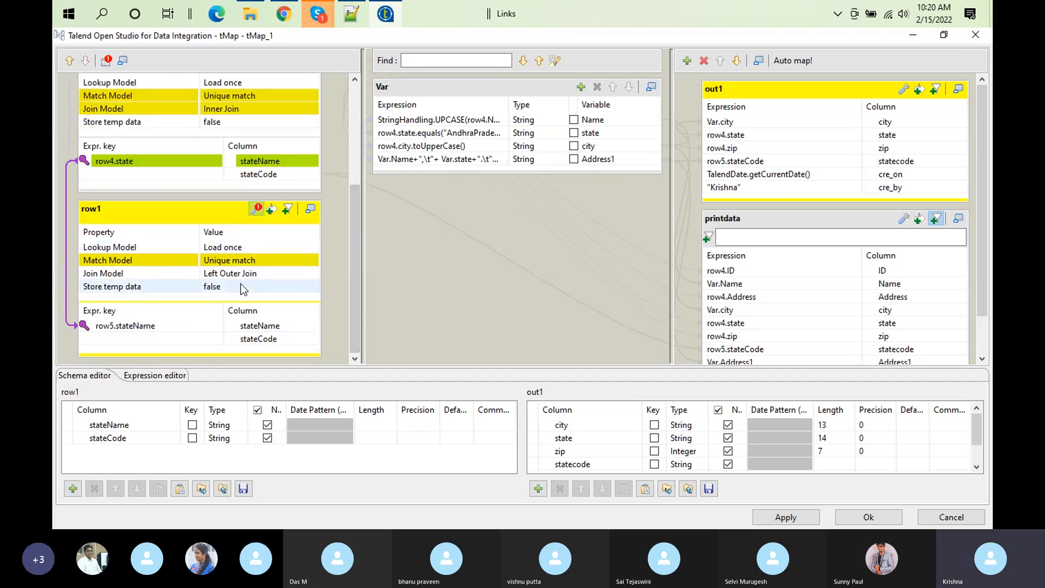
click(302, 260)
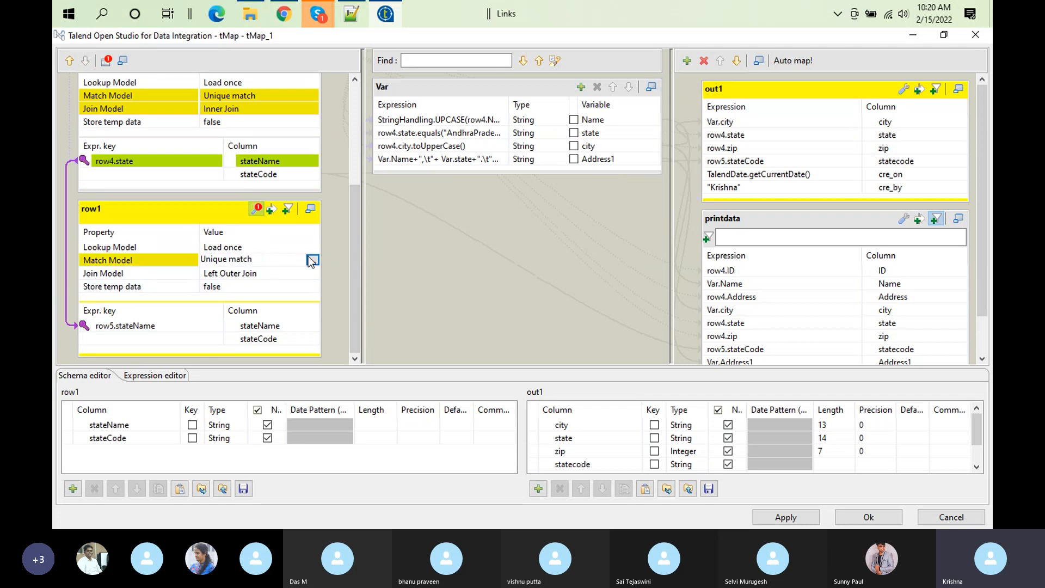
click(311, 260)
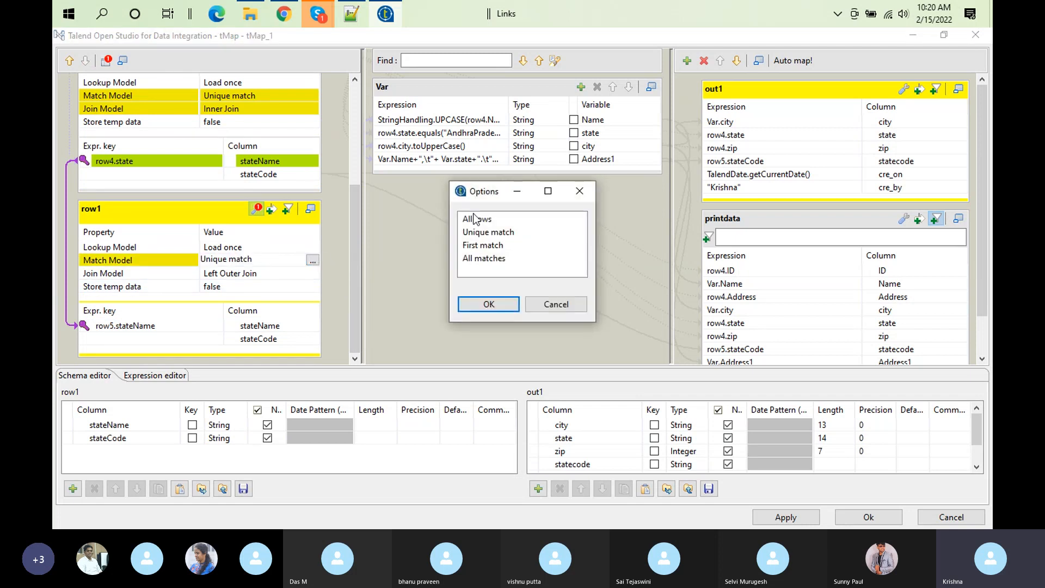
click(491, 235)
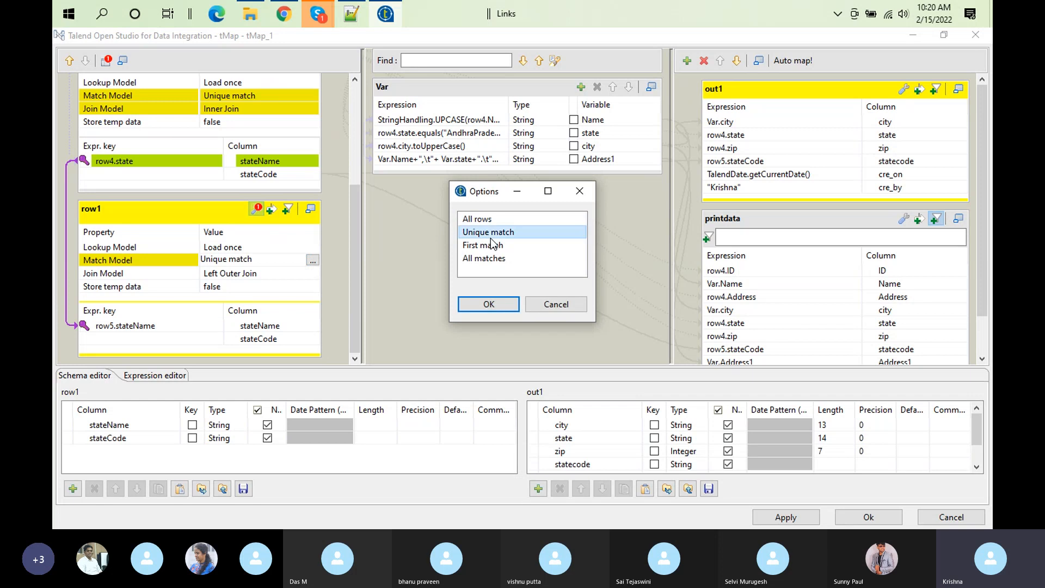
click(493, 249)
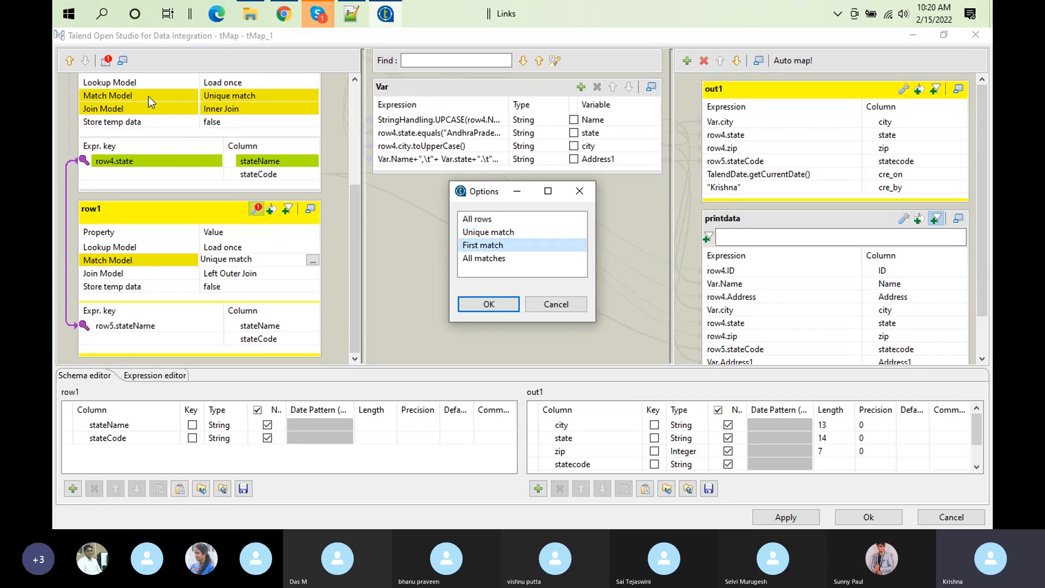
click(499, 303)
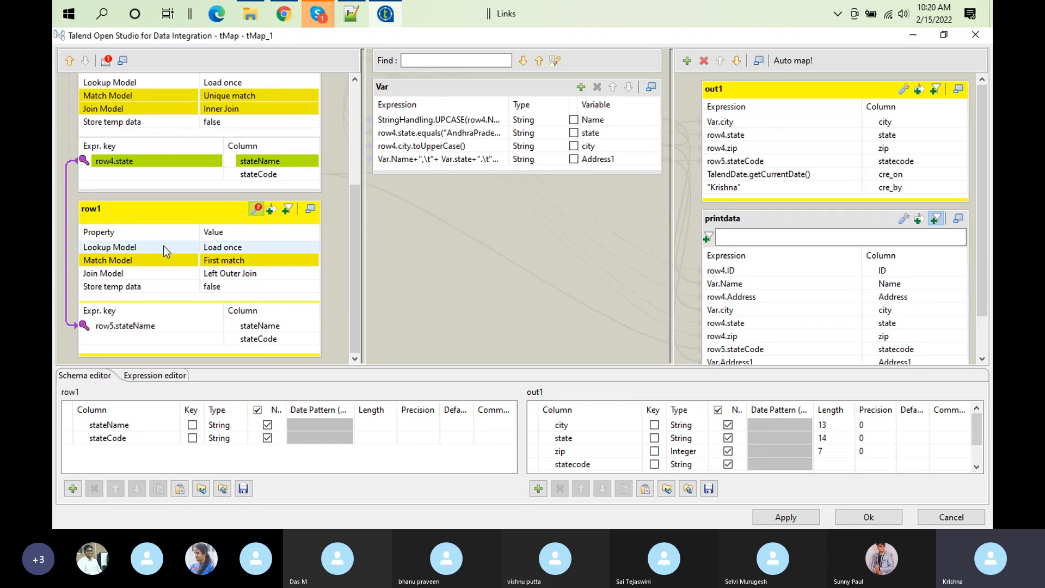
Step: Move the row1 lookup table above row5 and back below it
drag(361, 252, 361, 156)
drag(365, 174, 375, 328)
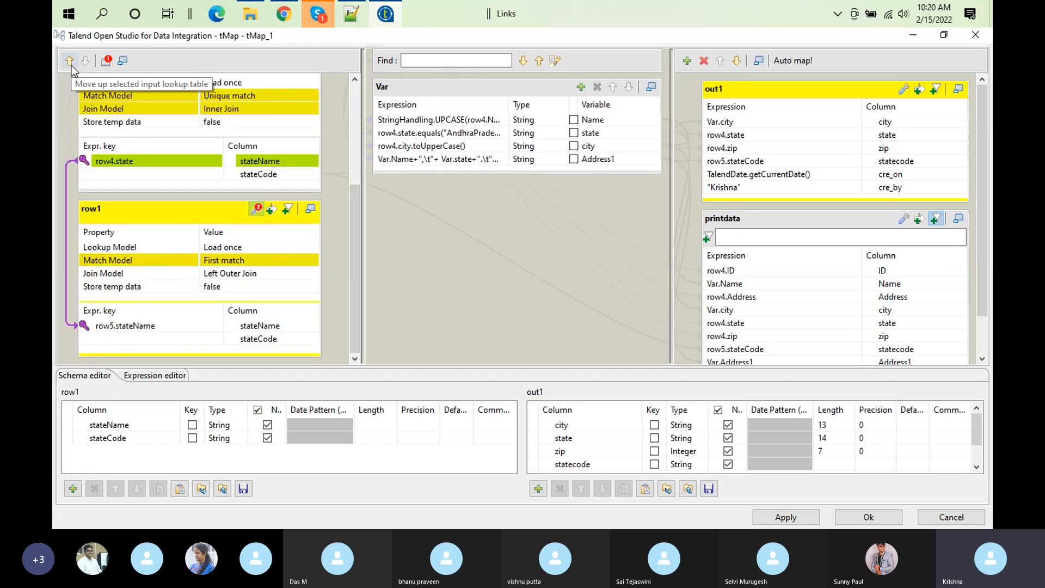
click(142, 211)
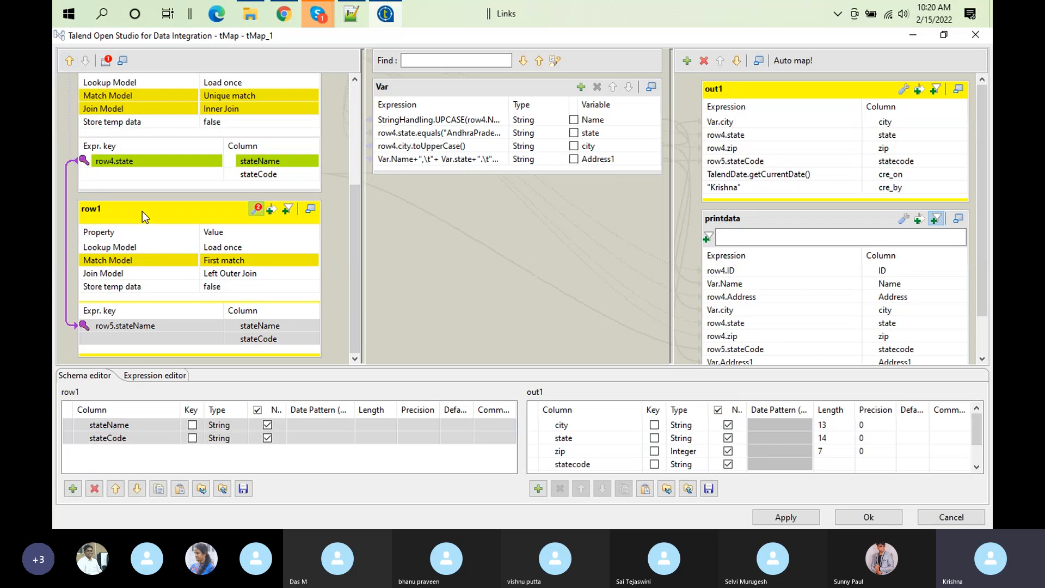
drag(353, 259, 348, 170)
scroll(348, 170, down, 3)
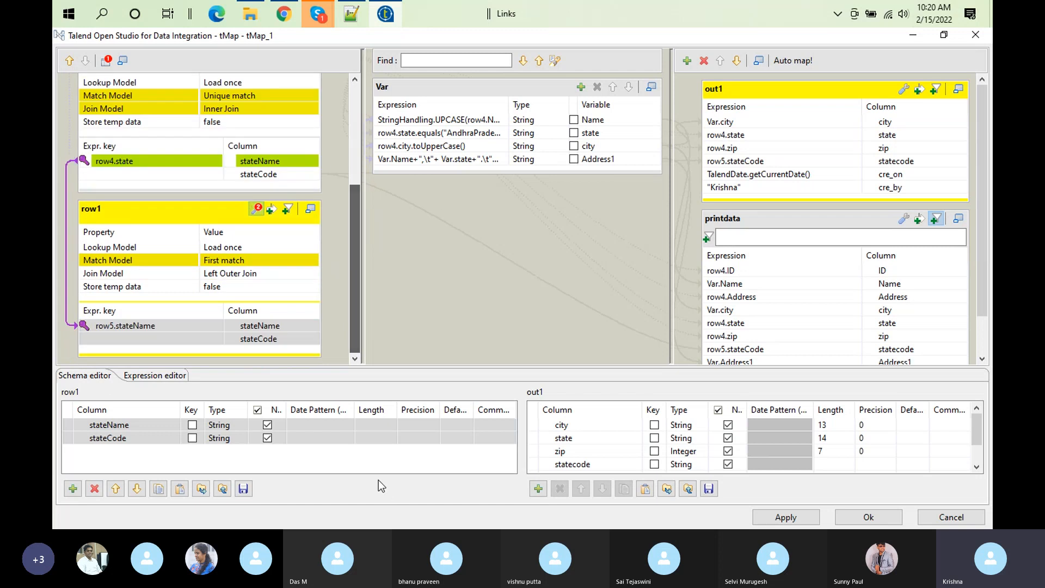
click(74, 60)
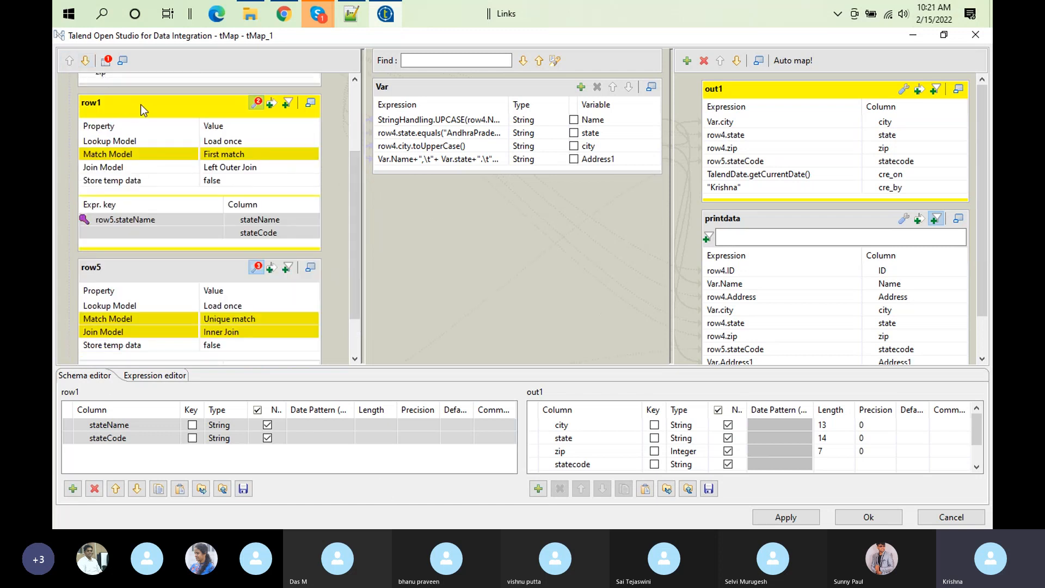
click(86, 61)
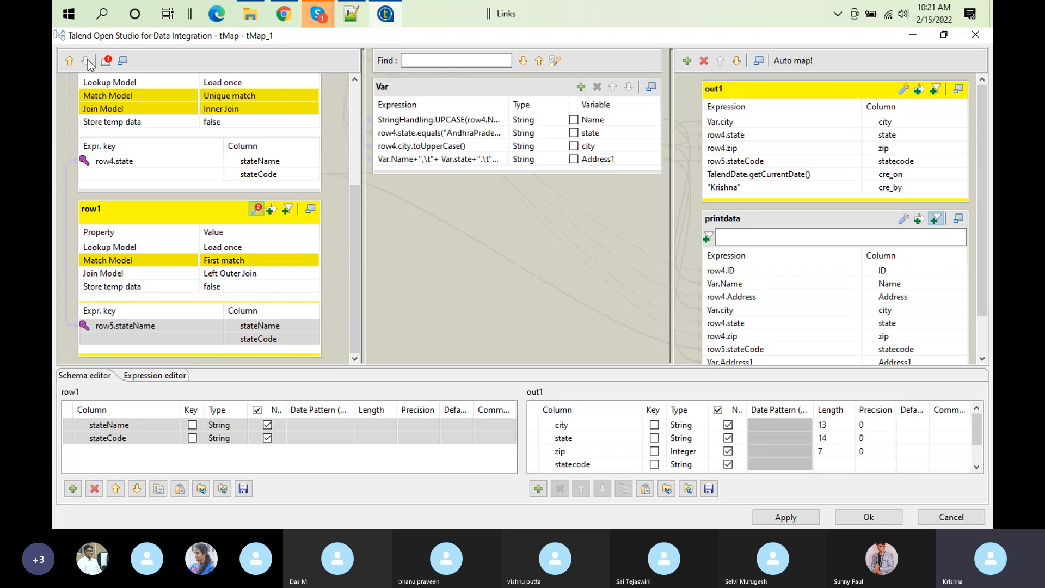
Step: Minimize all input tables and review the mapper's property settings for error handling and disk storage
click(123, 60)
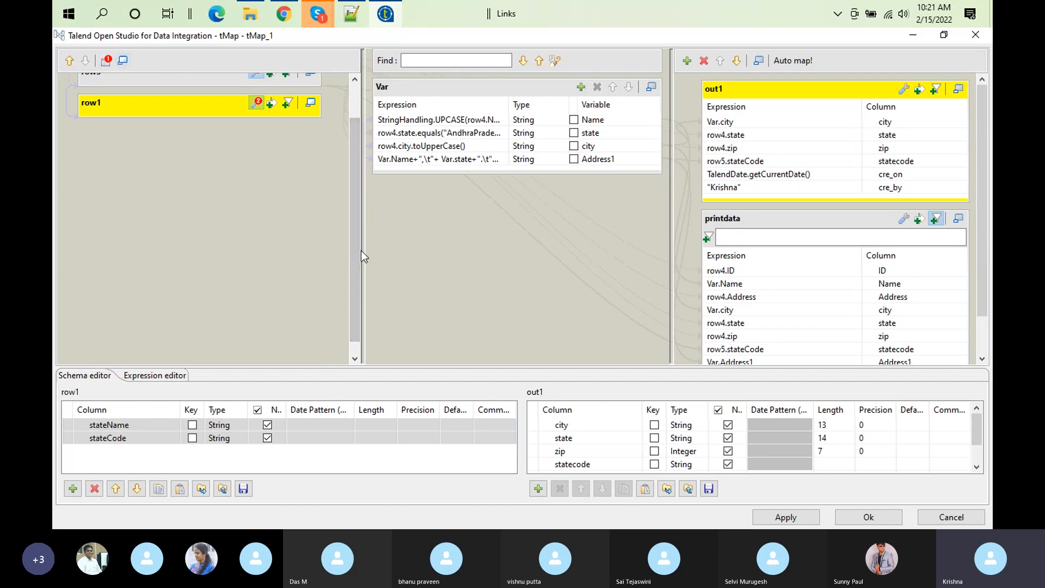
drag(358, 234, 354, 122)
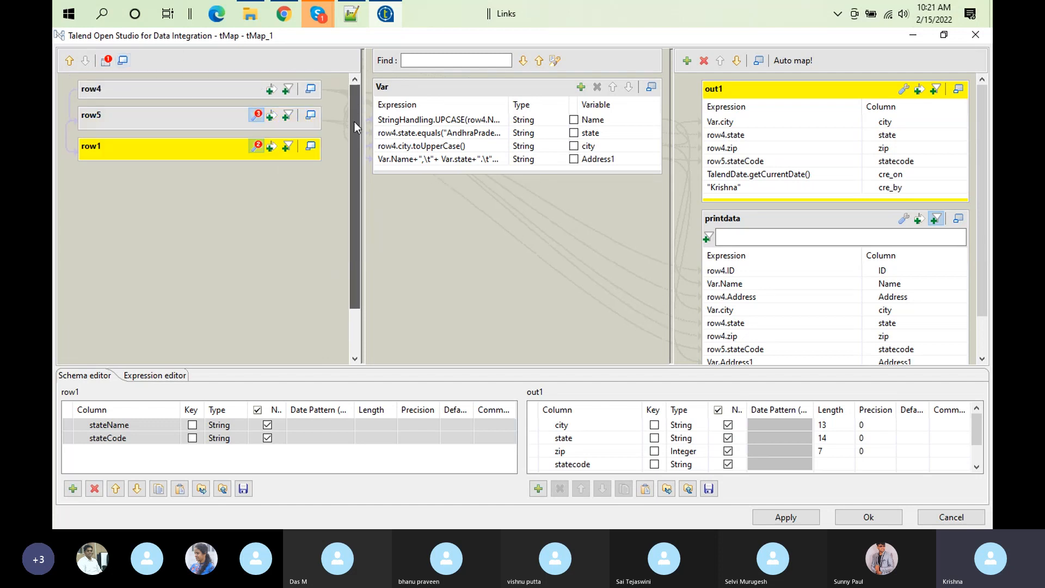
click(106, 62)
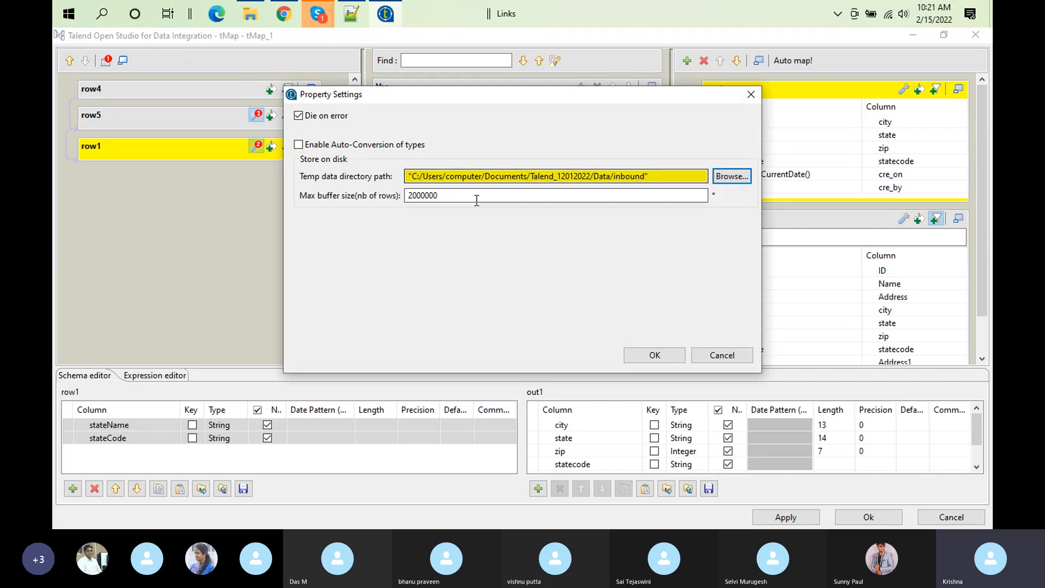
click(408, 197)
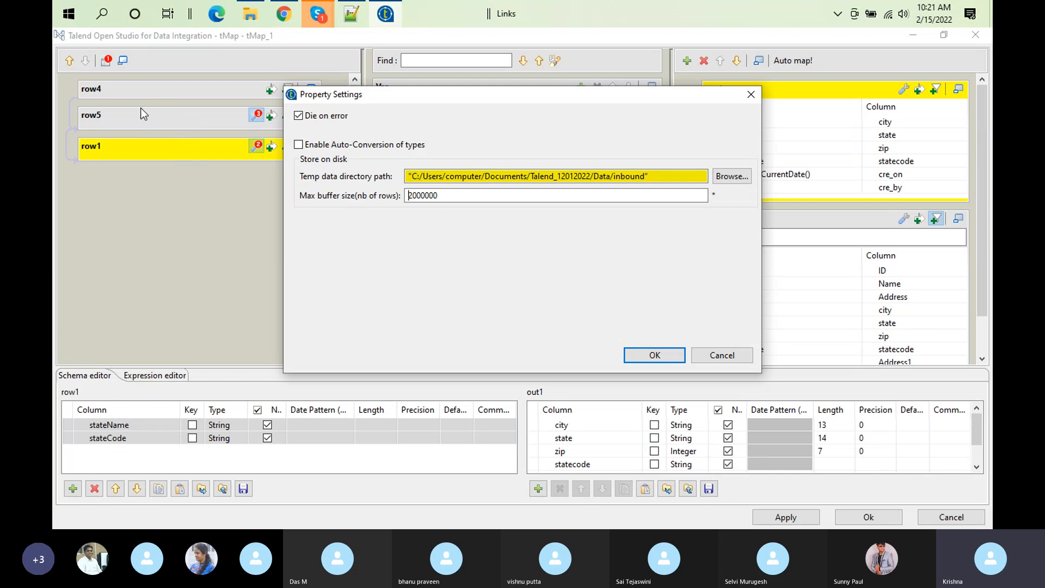
click(660, 356)
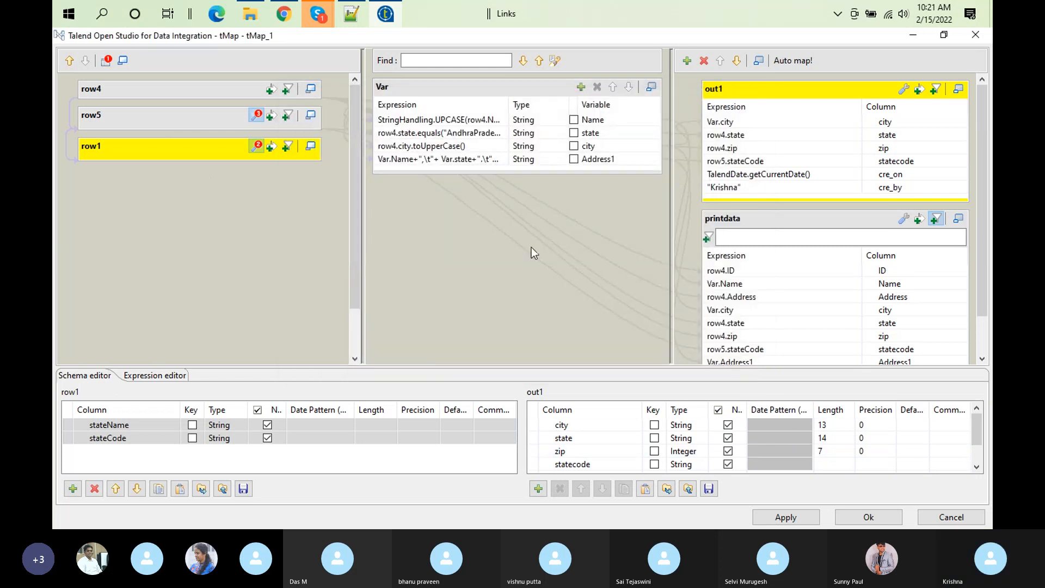
Step: Confirm the mapper and delete the lookup connections feeding tMap_1
click(193, 155)
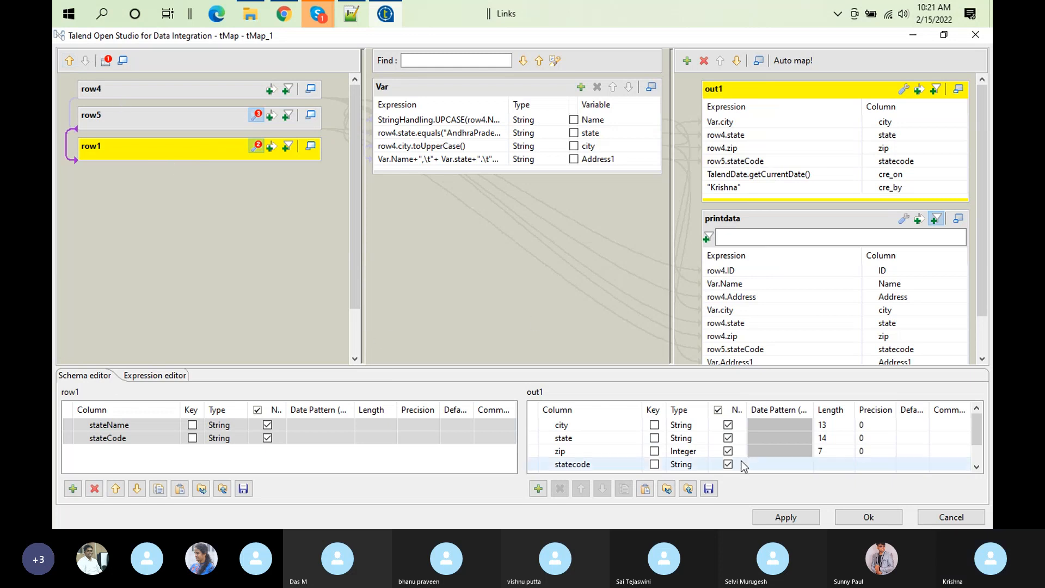
click(898, 514)
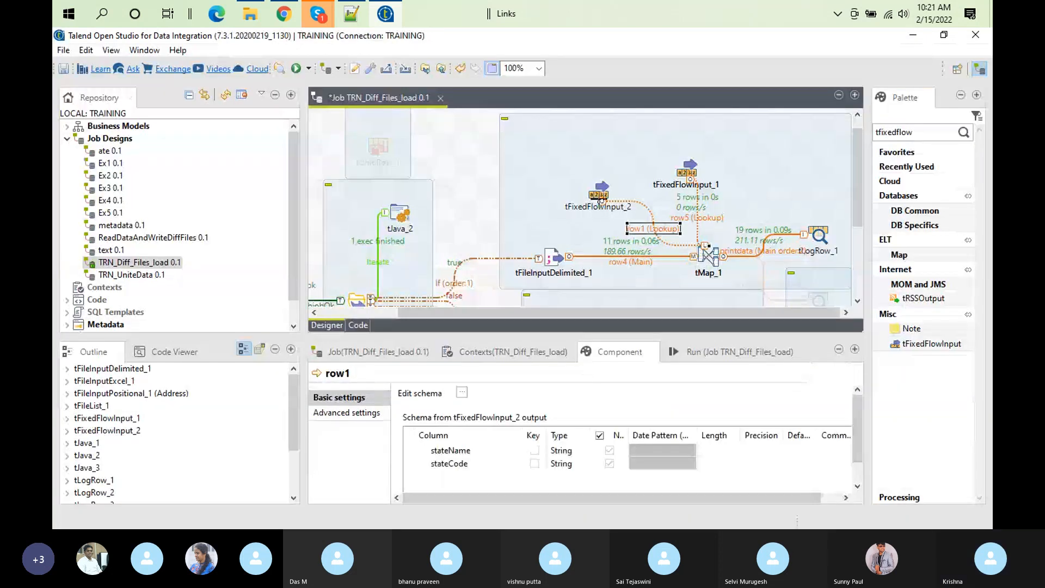
click(695, 219)
key(Delete)
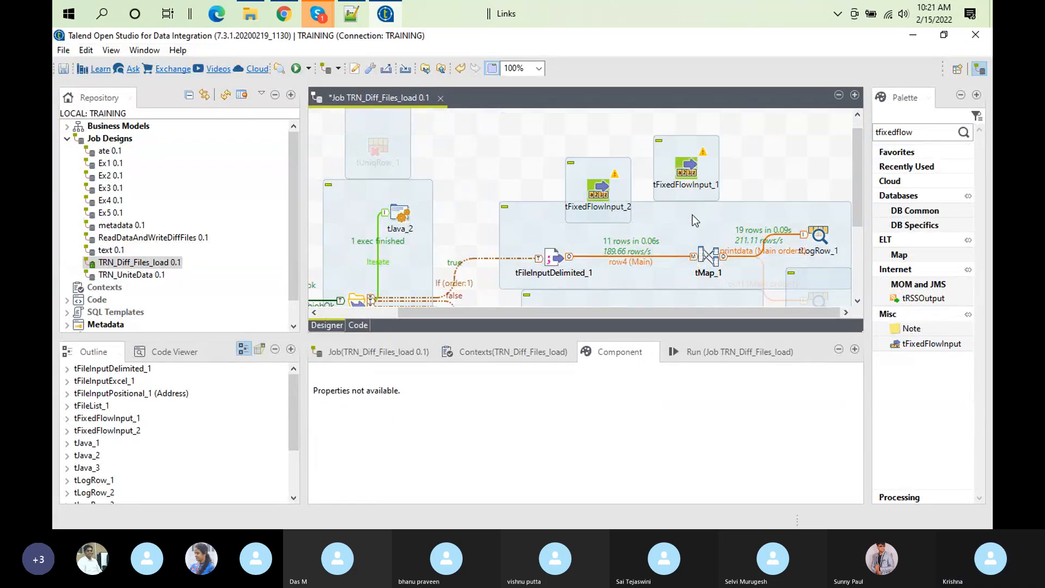
Step: Clear the temp data directory path in tMap_1's property settings
click(709, 256)
double_click(708, 256)
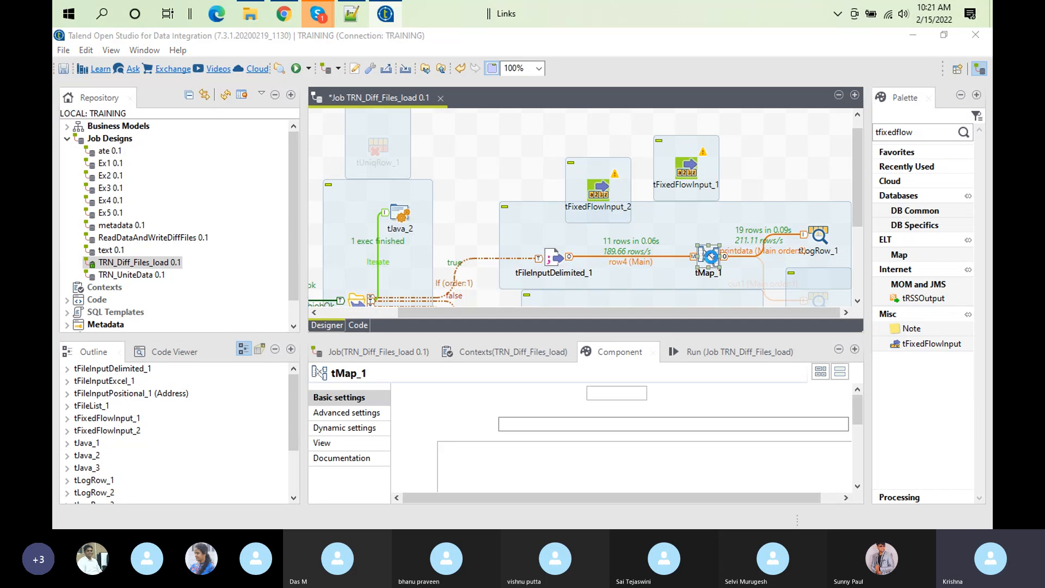
click(108, 66)
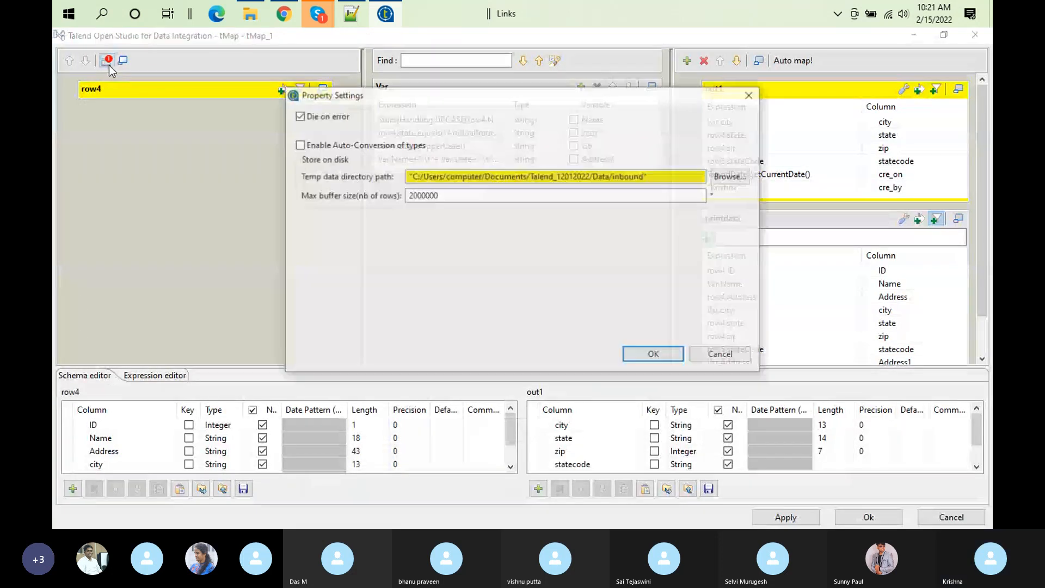
click(474, 178)
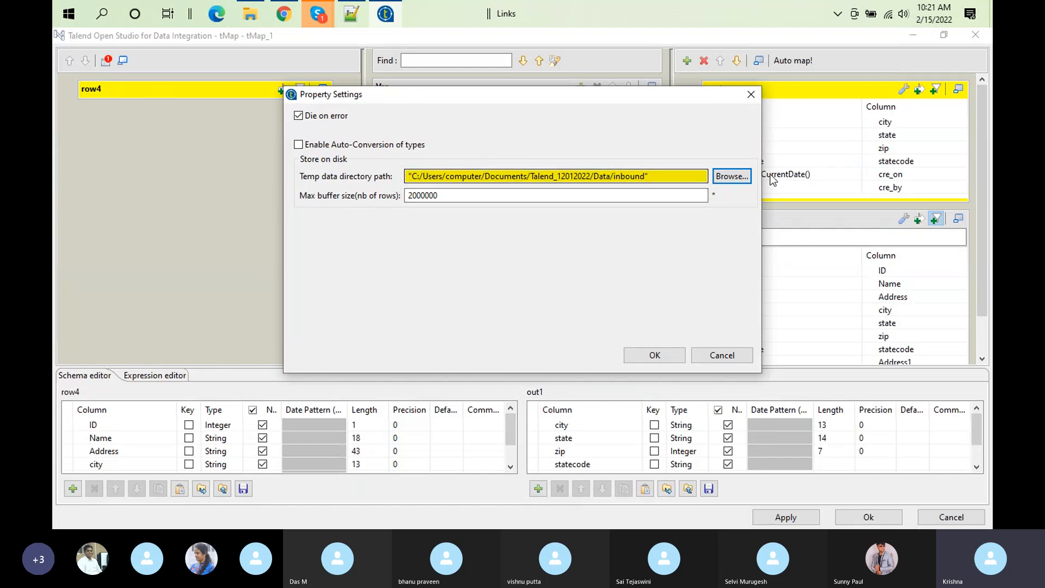
click(666, 179)
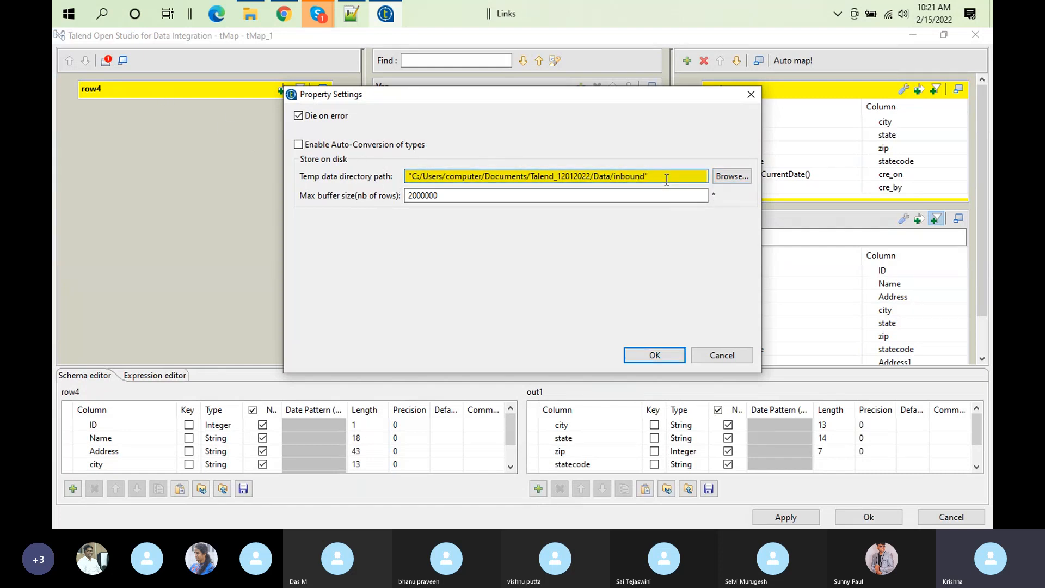
key(BackSpace)
key(BackSpace)
key(BackSpace)
key(BackSpace)
key(BackSpace)
key(BackSpace)
key(BackSpace)
key(BackSpace)
key(BackSpace)
key(BackSpace)
key(BackSpace)
key(BackSpace)
key(BackSpace)
key(BackSpace)
key(BackSpace)
key(BackSpace)
key(BackSpace)
key(BackSpace)
key(BackSpace)
key(BackSpace)
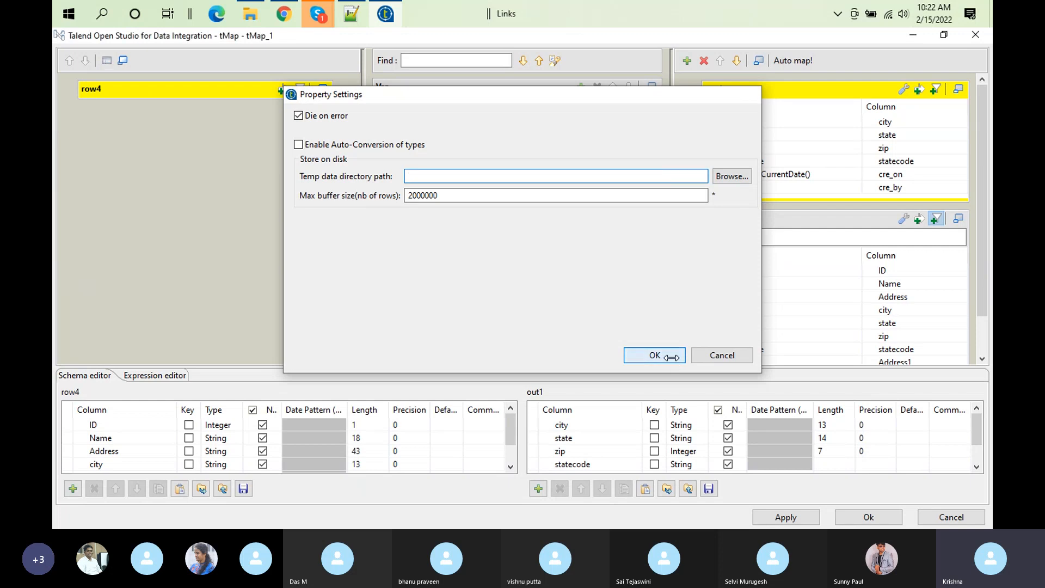
click(654, 356)
Step: Recheck the mapper's store-on-disk settings and confirm the mapper
click(106, 60)
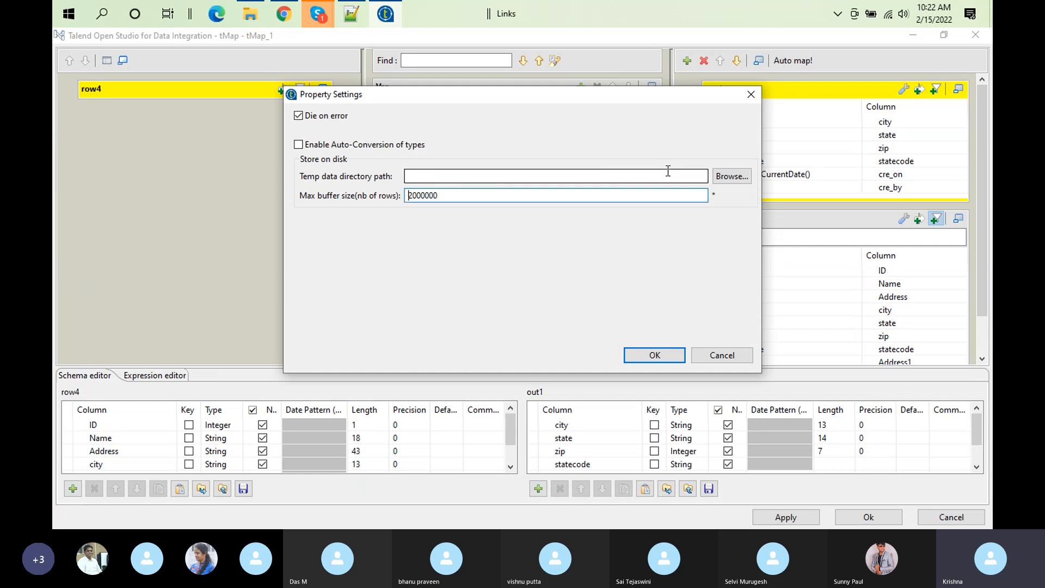
click(661, 357)
click(322, 90)
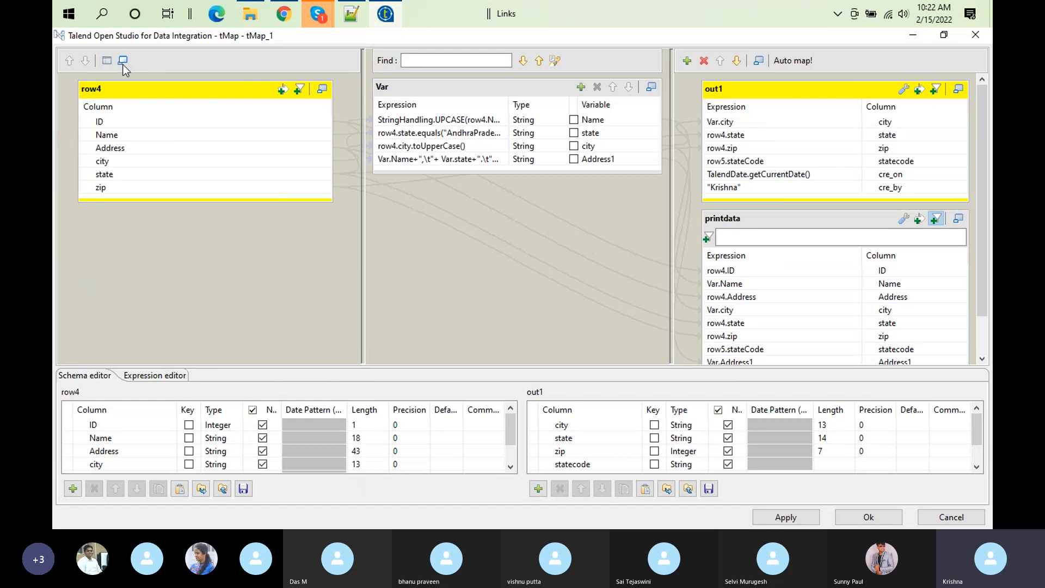
click(872, 516)
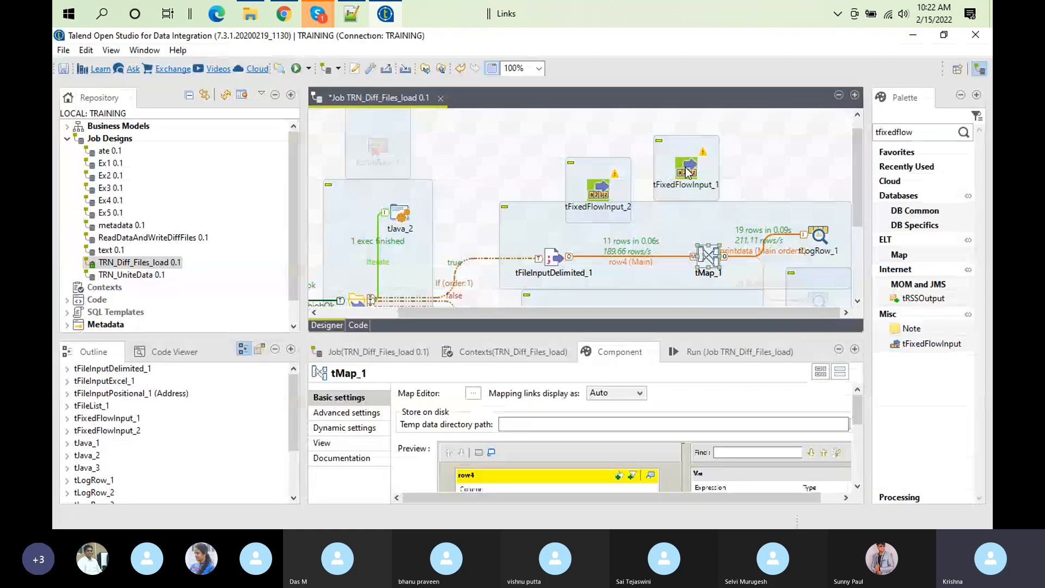
Step: Connect tFixedFlowInput_1 to tMap_1 with a Main row as the lookup input
click(686, 169)
right_click(686, 169)
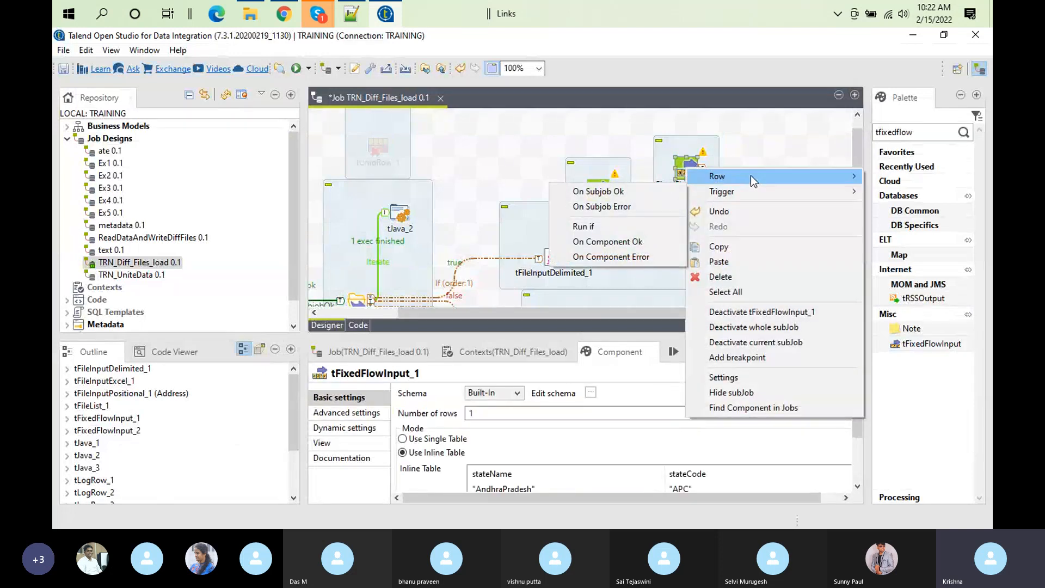
mouse_move(754, 181)
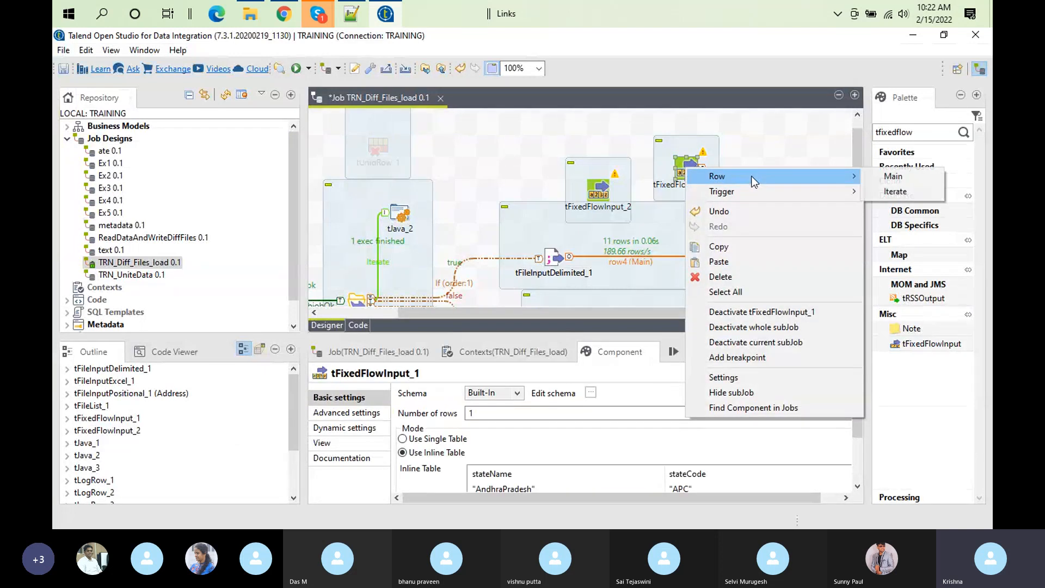
click(893, 176)
click(710, 260)
Step: In tMap_1's mapper, map row4.state to row1's stateName key expression and set row1's Join Model to Inner Join
click(708, 257)
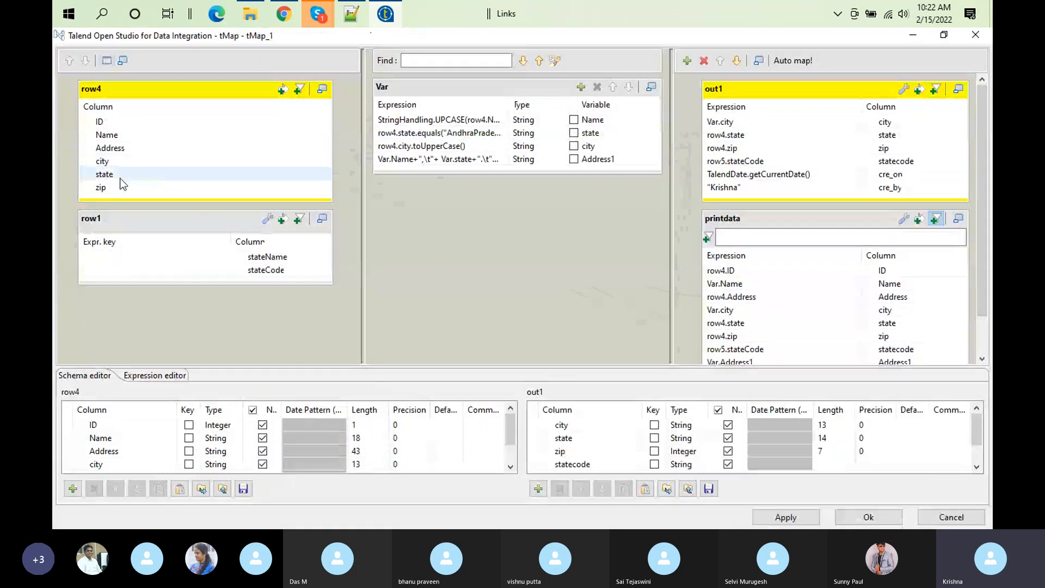
drag(106, 176, 122, 256)
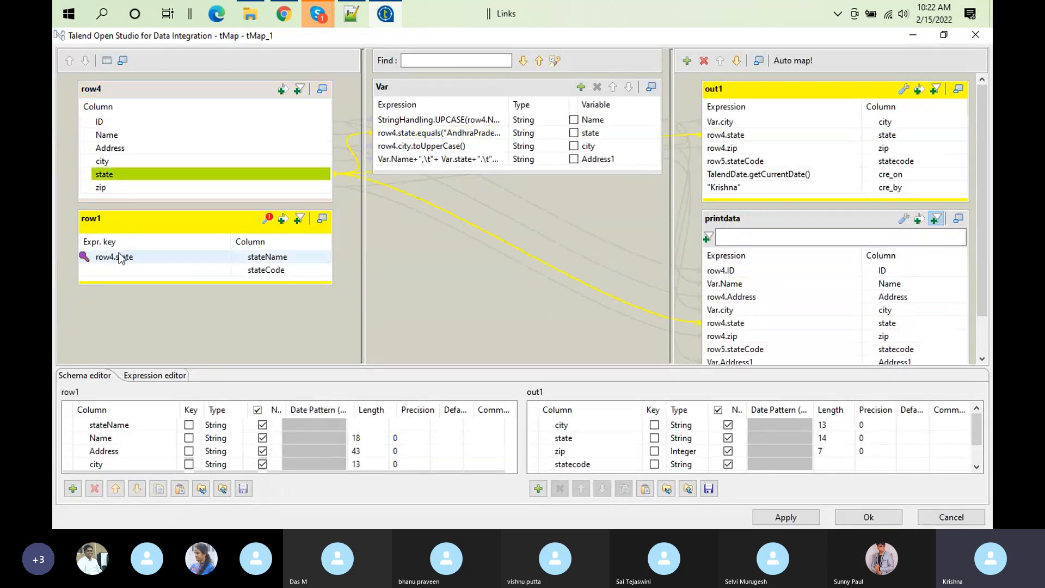
click(264, 223)
click(257, 281)
click(311, 283)
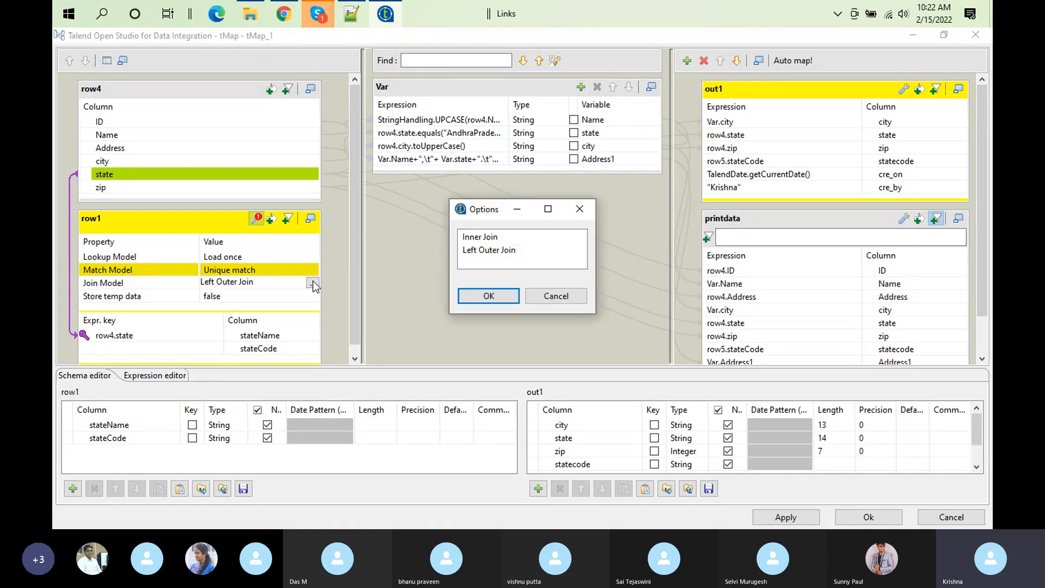
click(480, 237)
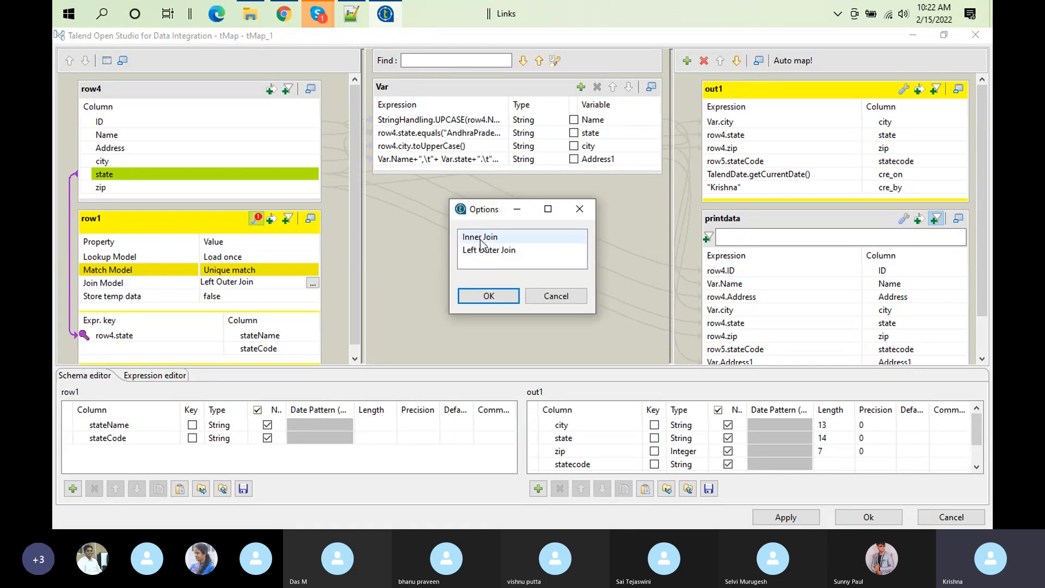
click(488, 296)
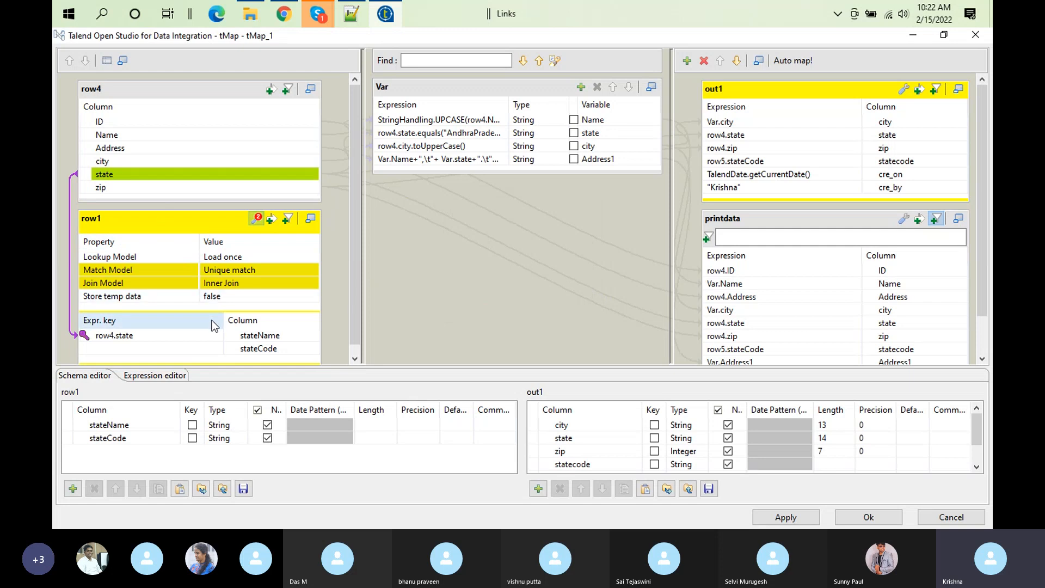
Step: Confirm the mapper, delete the unused tFixedFlowInput_2 component and move tFixedFlowInput_1 slightly closer to tMap_1
click(872, 518)
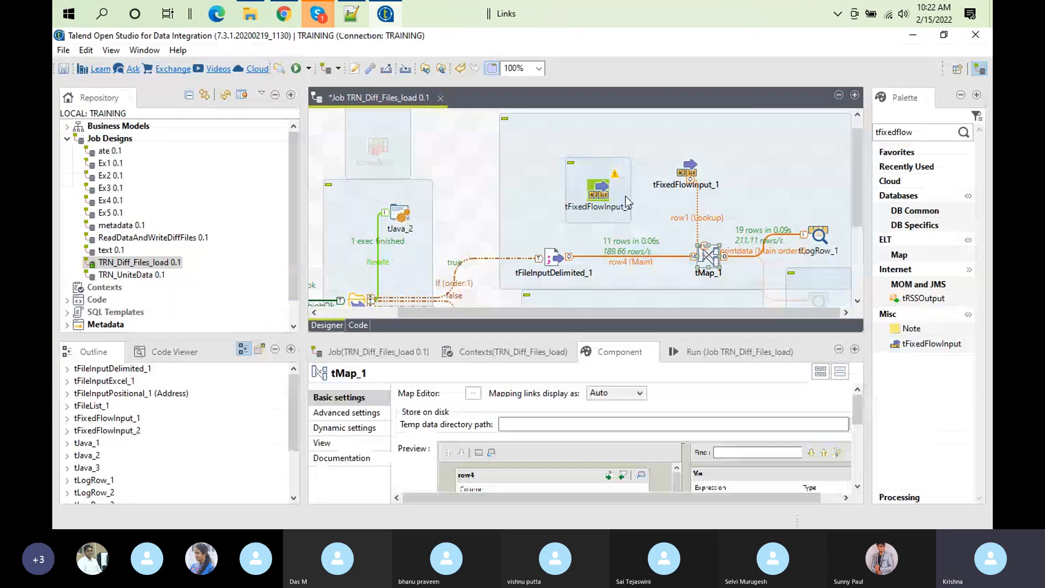
click(600, 188)
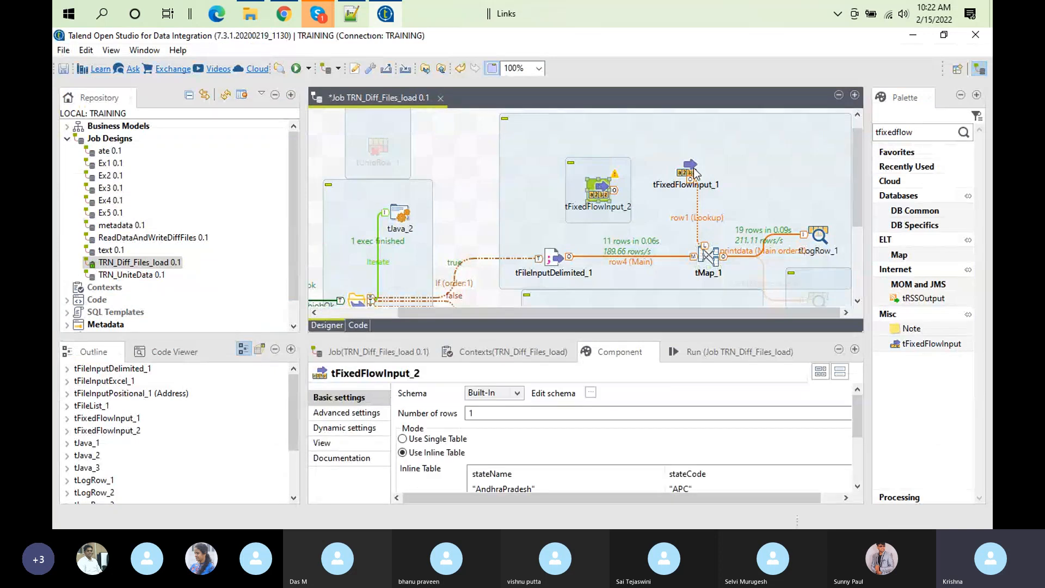
key(Delete)
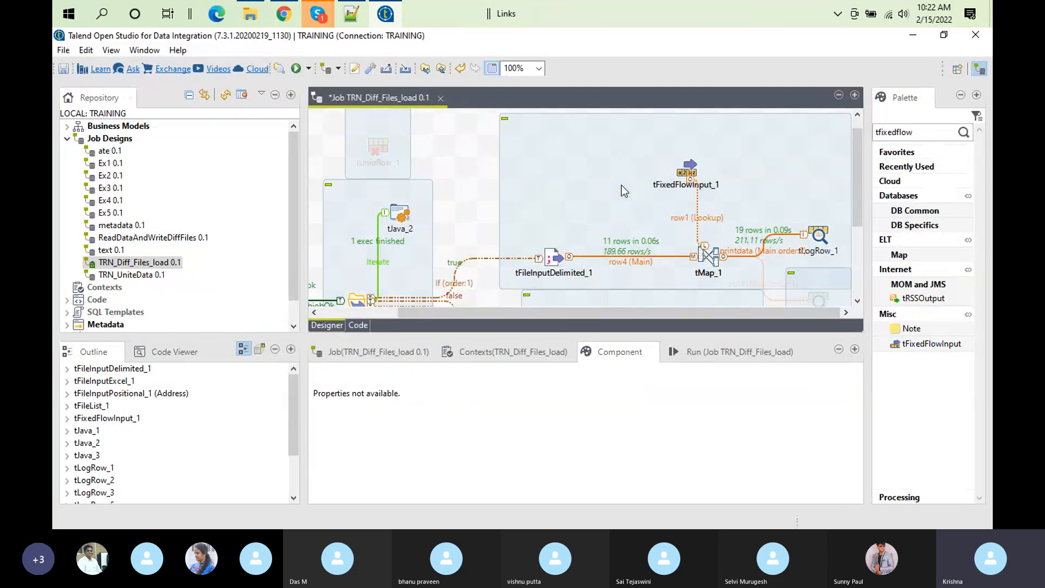
drag(687, 173, 689, 186)
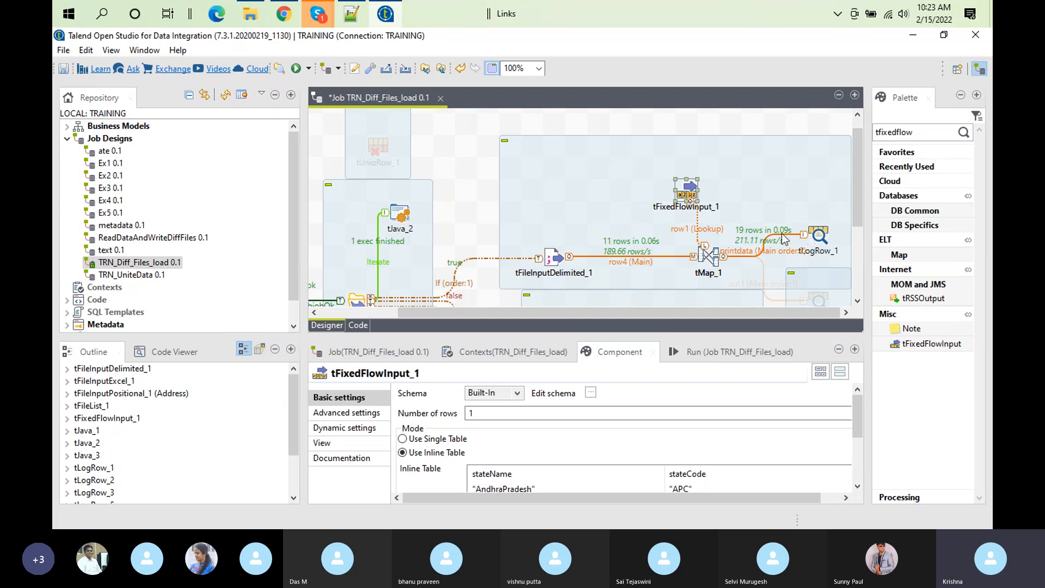
Step: Reopen tMap_1's mapper, collapse the printdata output, and compare row1's inner join settings with the xyz state record in customer.csv
click(712, 252)
double_click(712, 252)
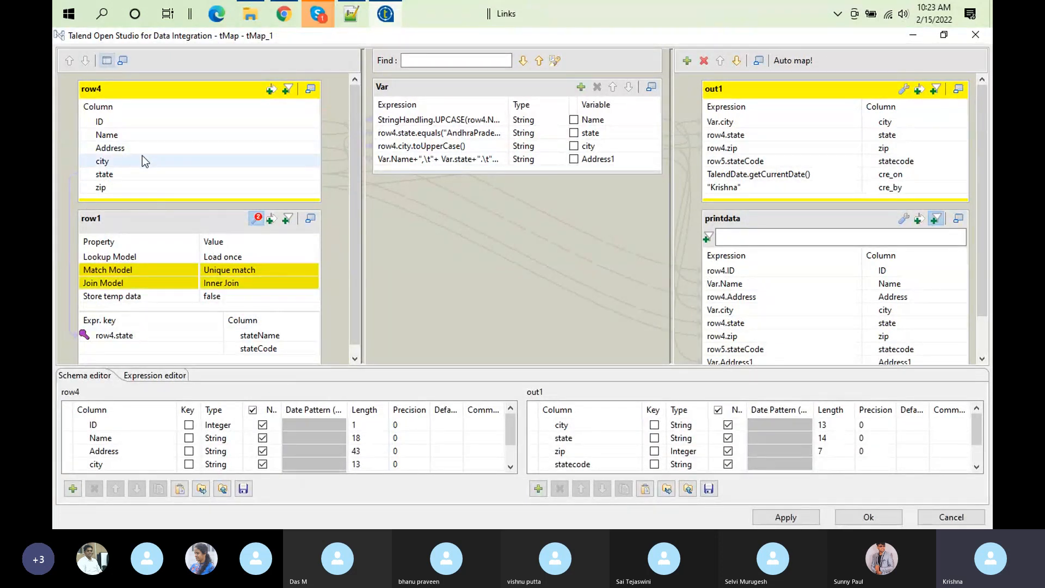
click(353, 13)
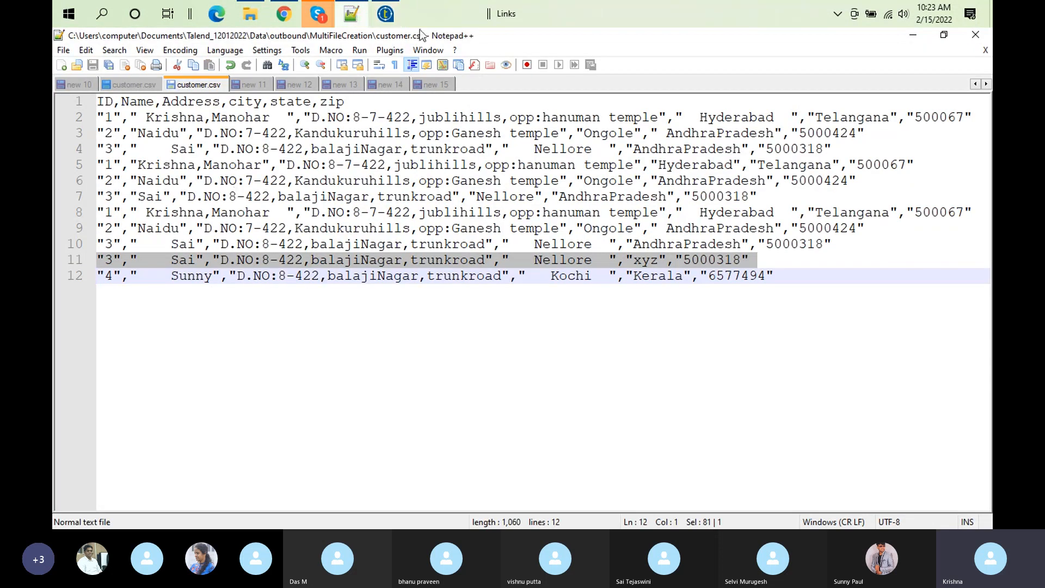
click(385, 15)
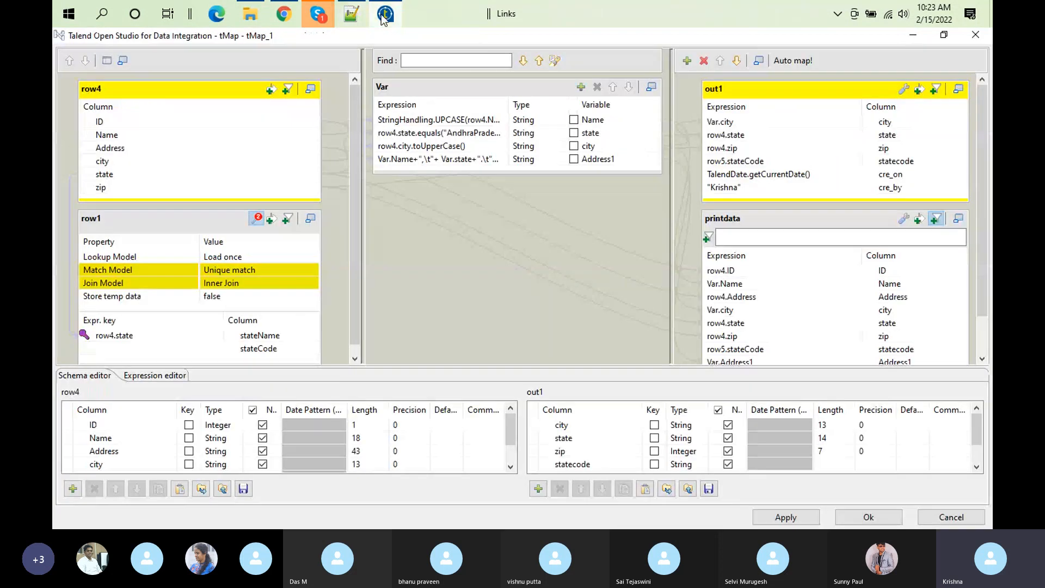
click(228, 282)
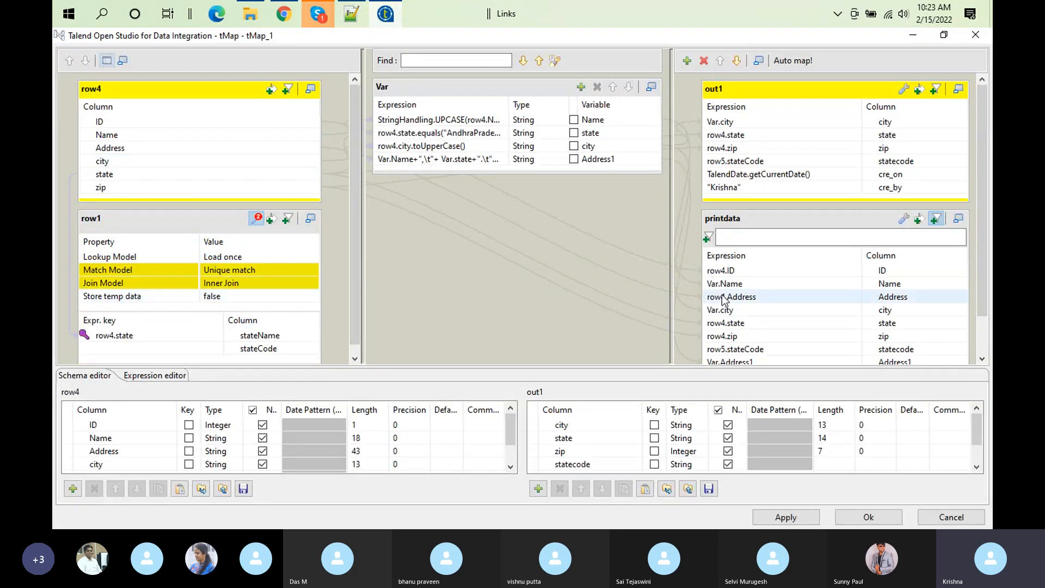
click(959, 218)
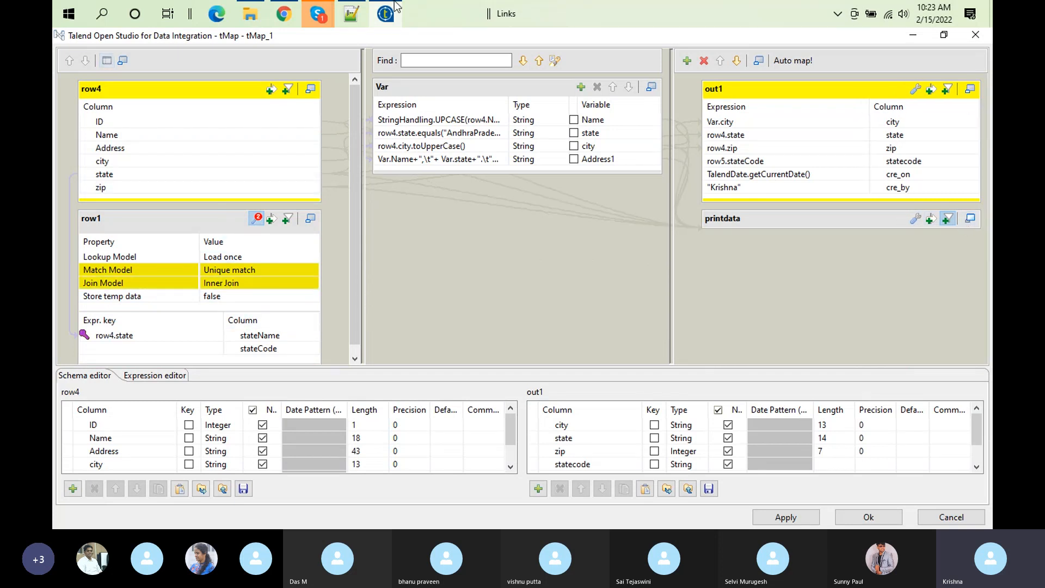
click(351, 14)
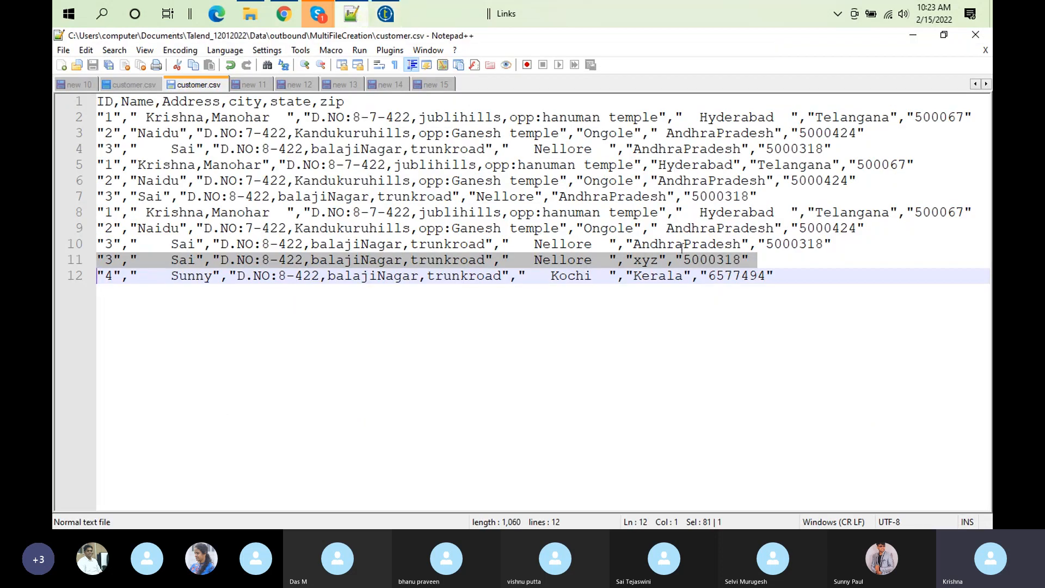
click(648, 260)
double_click(648, 260)
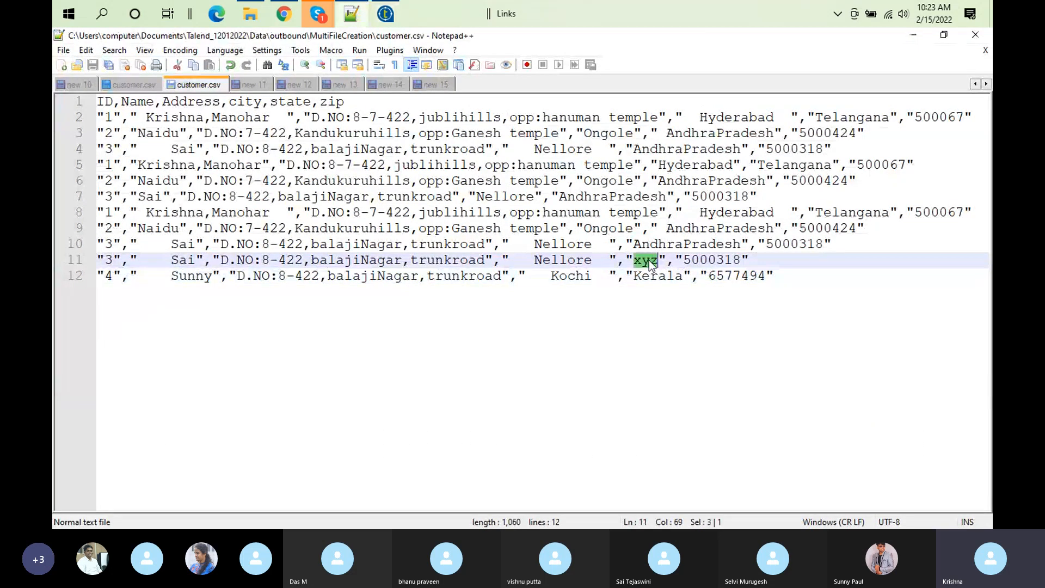
click(395, 17)
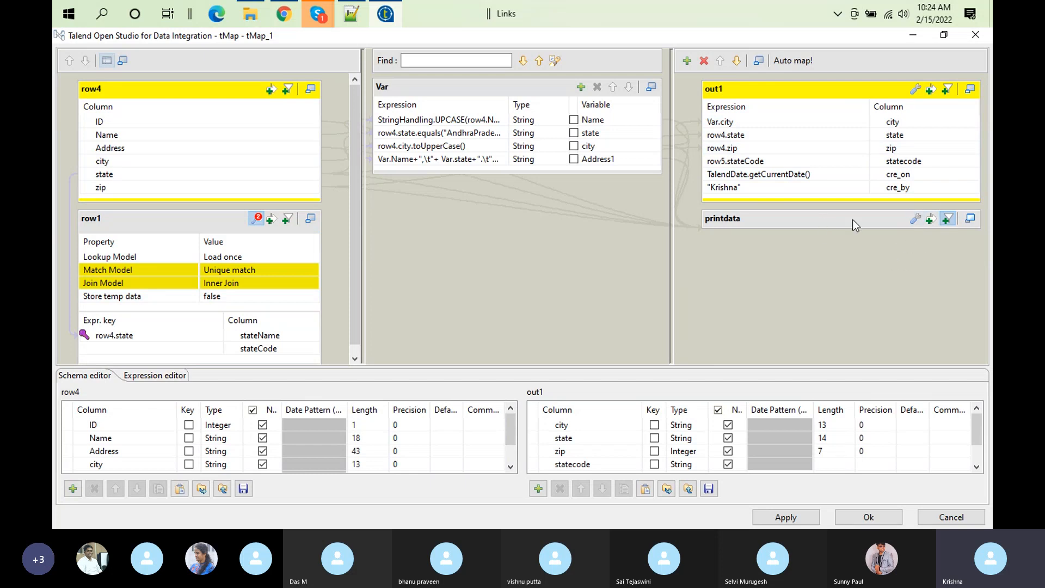
Step: Add a new output named out2 in the mapper and map all row4 columns, from ID through zip, into it
click(687, 60)
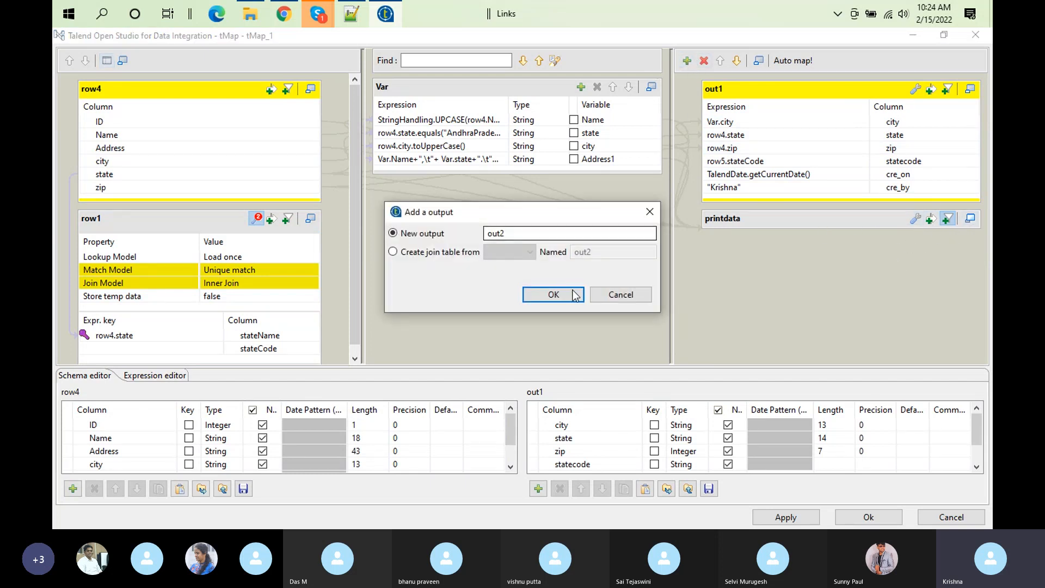
click(552, 301)
click(150, 125)
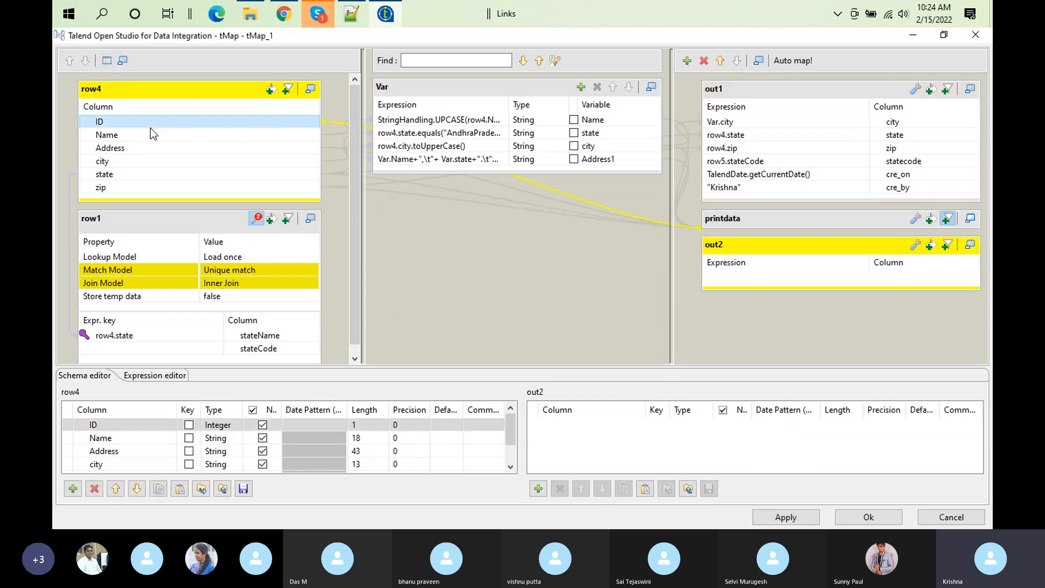
ctrl+click(120, 188)
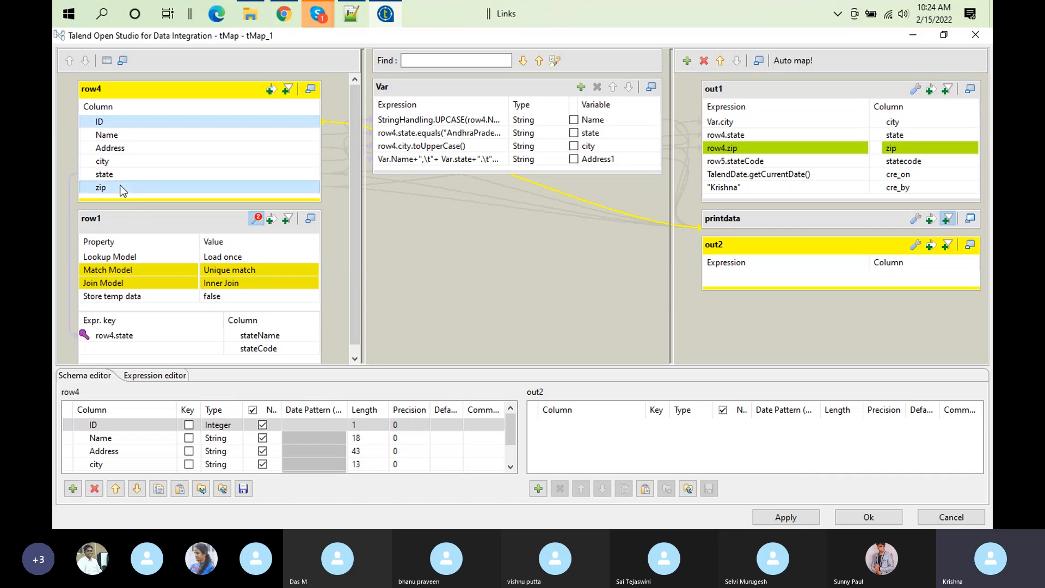
click(129, 123)
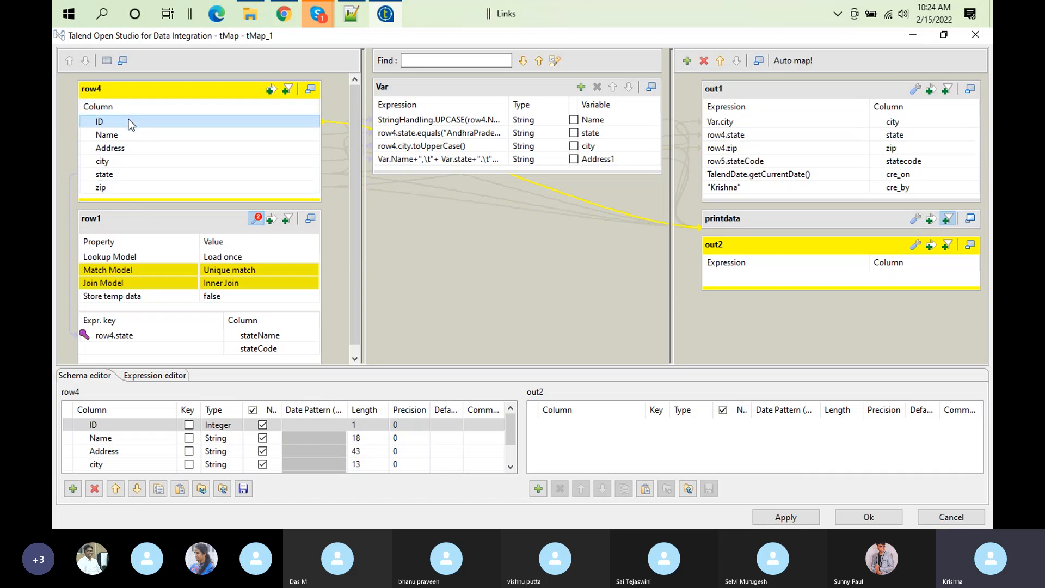
shift+click(142, 188)
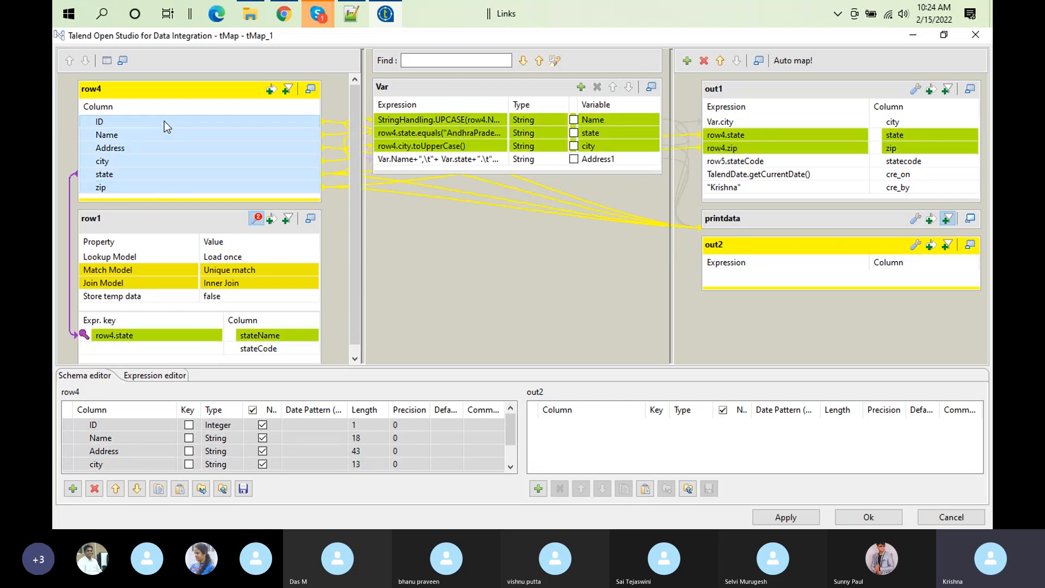
drag(165, 121, 831, 283)
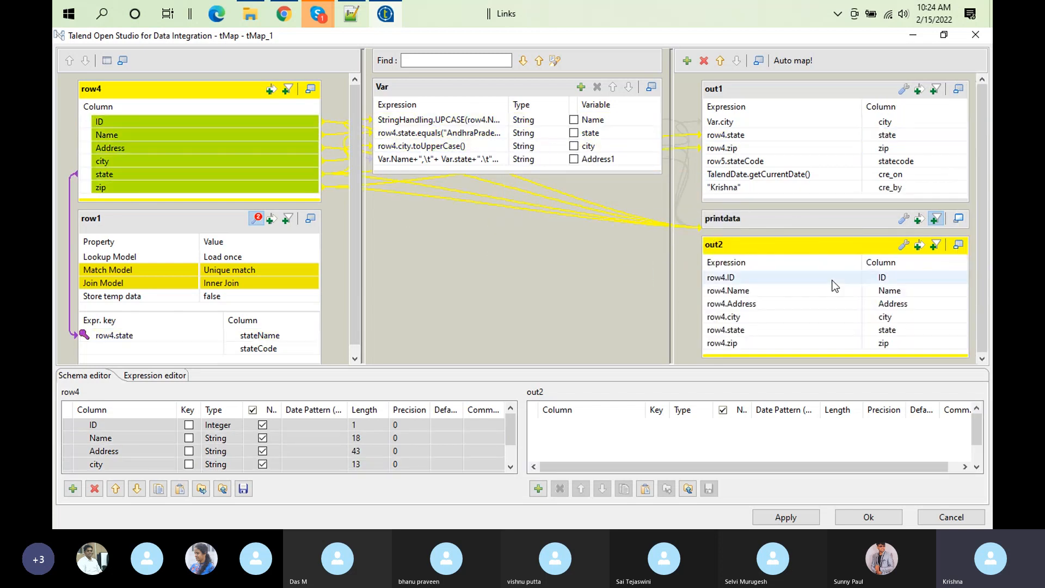
Step: Remove the printdata output table from the mapper
click(795, 224)
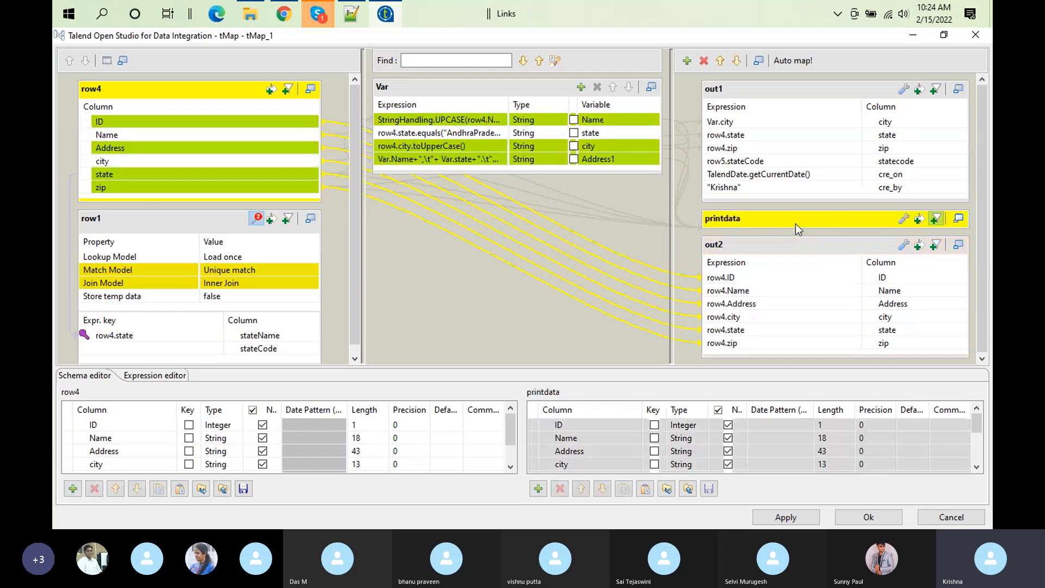
click(704, 62)
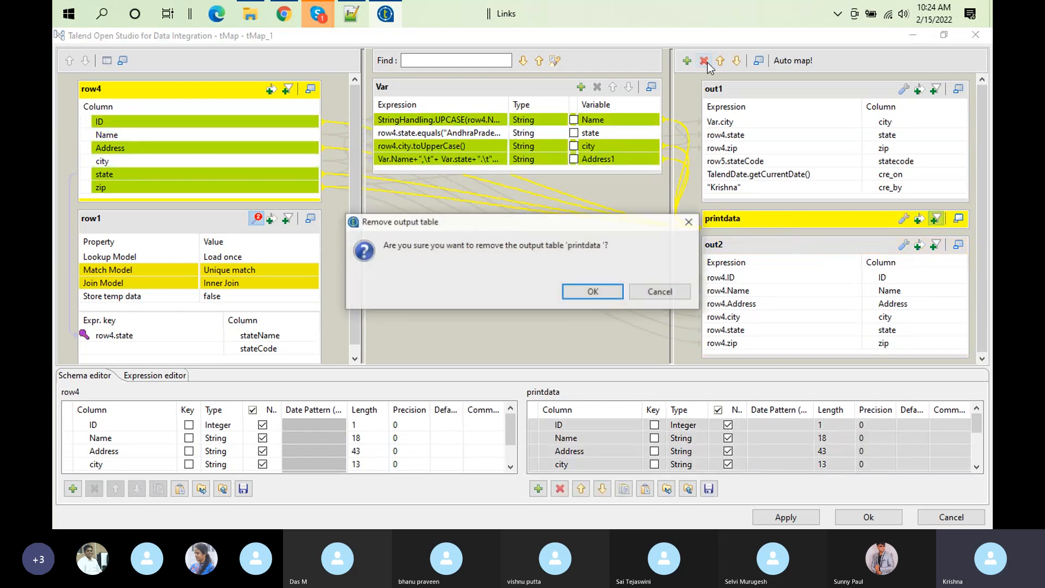
click(611, 292)
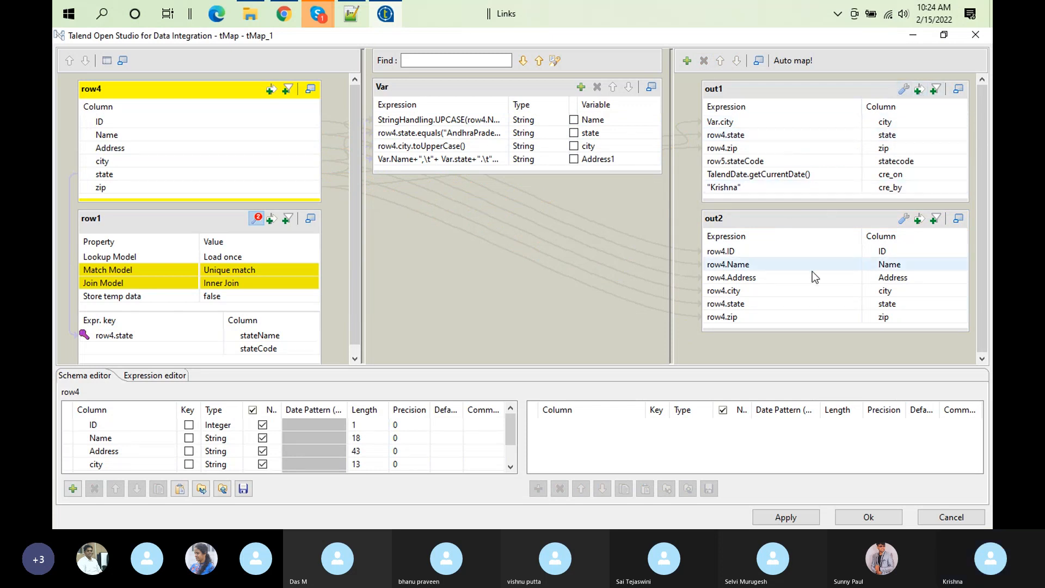
Step: Show out1's property settings and expression filter, and add row4.state to out1 as an extra column
click(903, 90)
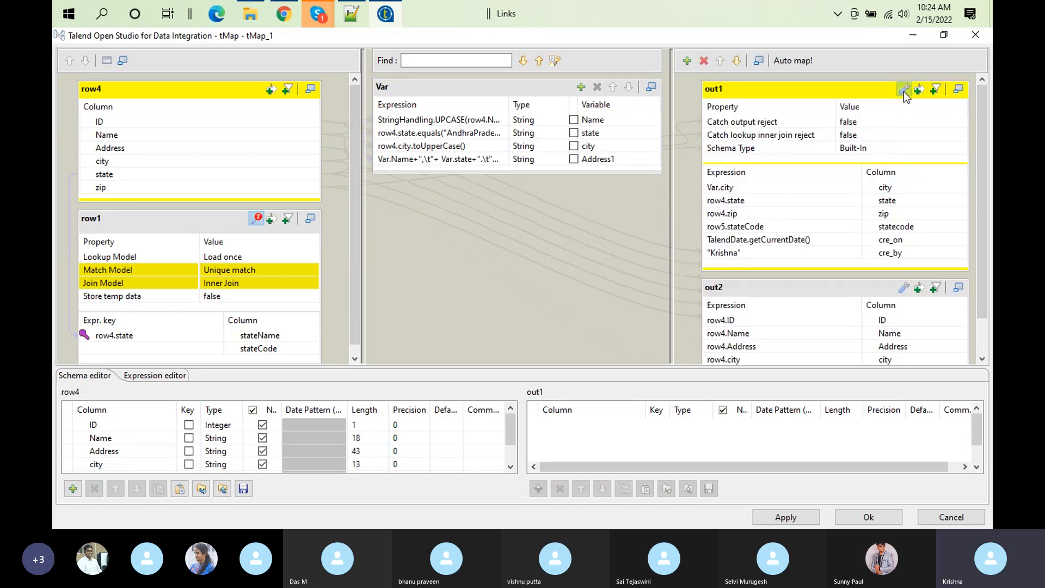
click(920, 89)
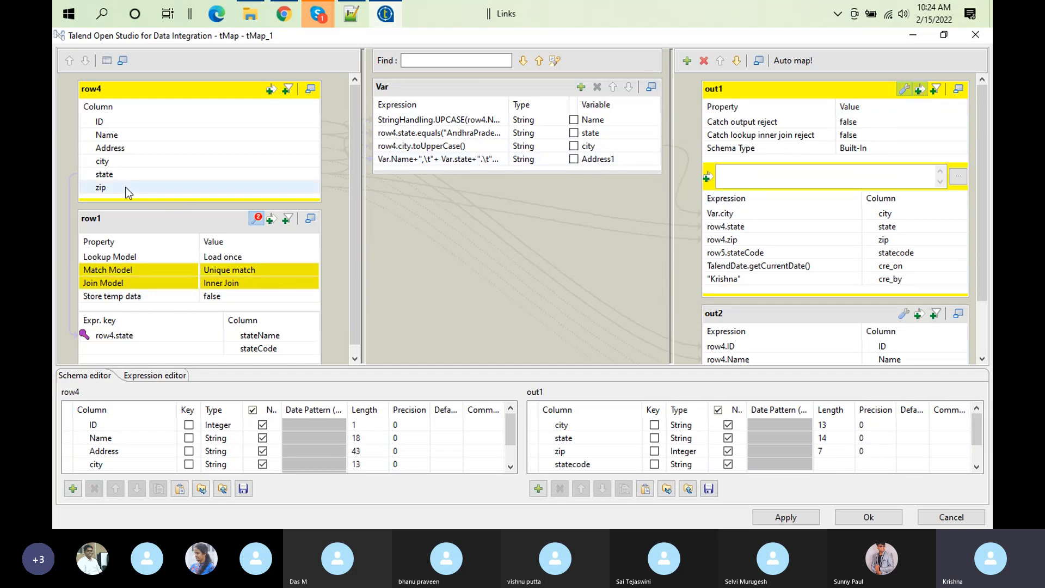
drag(104, 174, 753, 176)
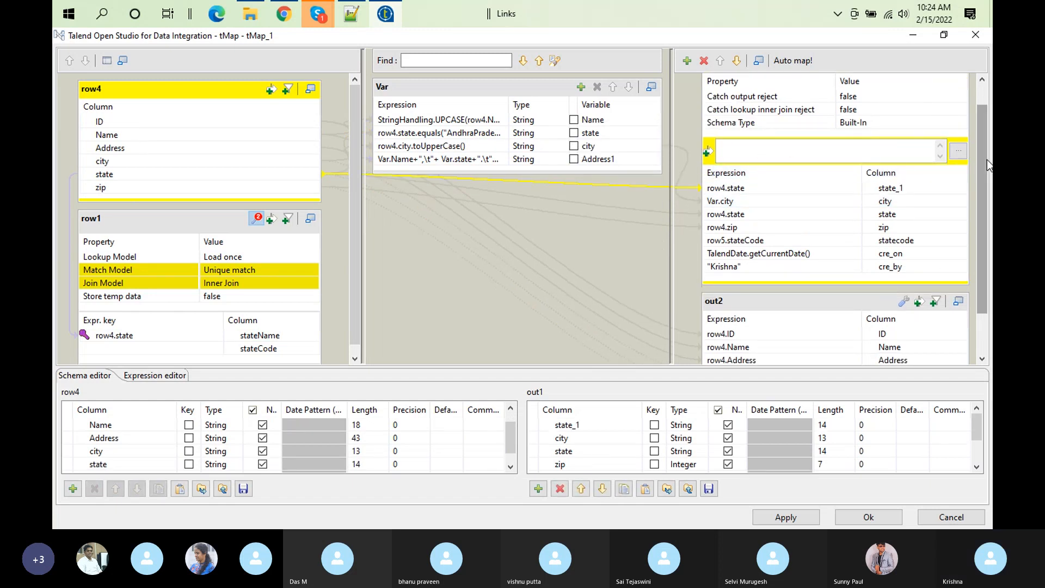
Step: Set out1's expression filter to row4.state.equails("xyz"), using row4's state column
drag(987, 159, 987, 74)
click(763, 172)
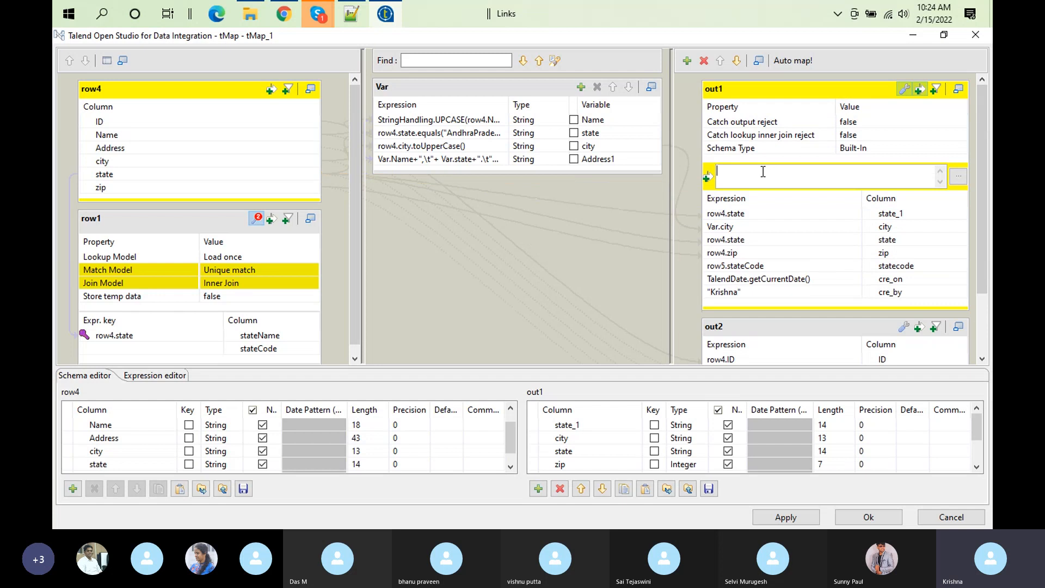
drag(119, 172, 752, 171)
click(763, 171)
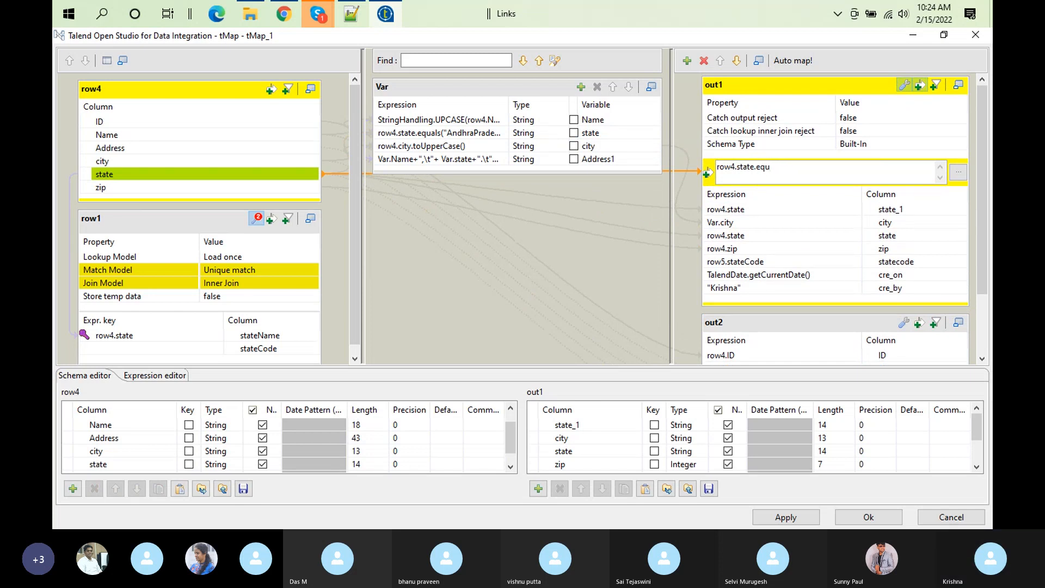
text(.equals)
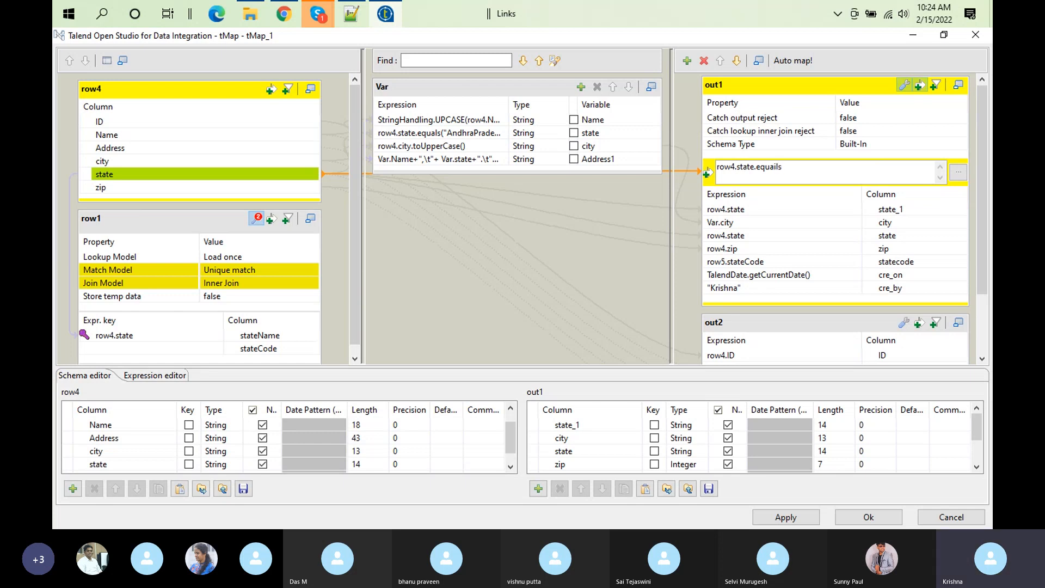
text(("xyz)
Step: Check the xyz state record in customer.csv and negate out1's filter as !row4.state.equails("xyz")
click(348, 14)
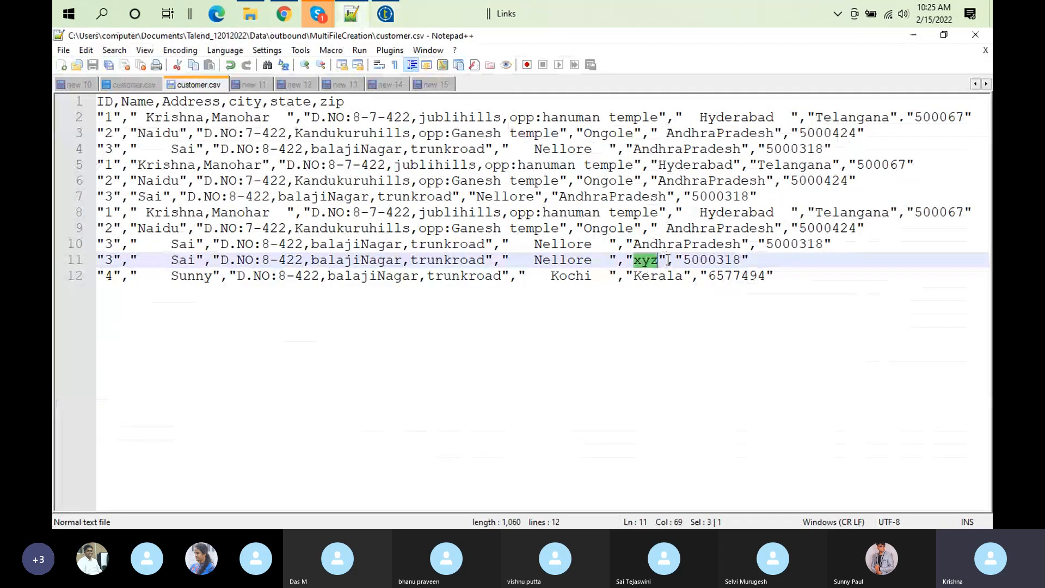
click(386, 14)
click(837, 179)
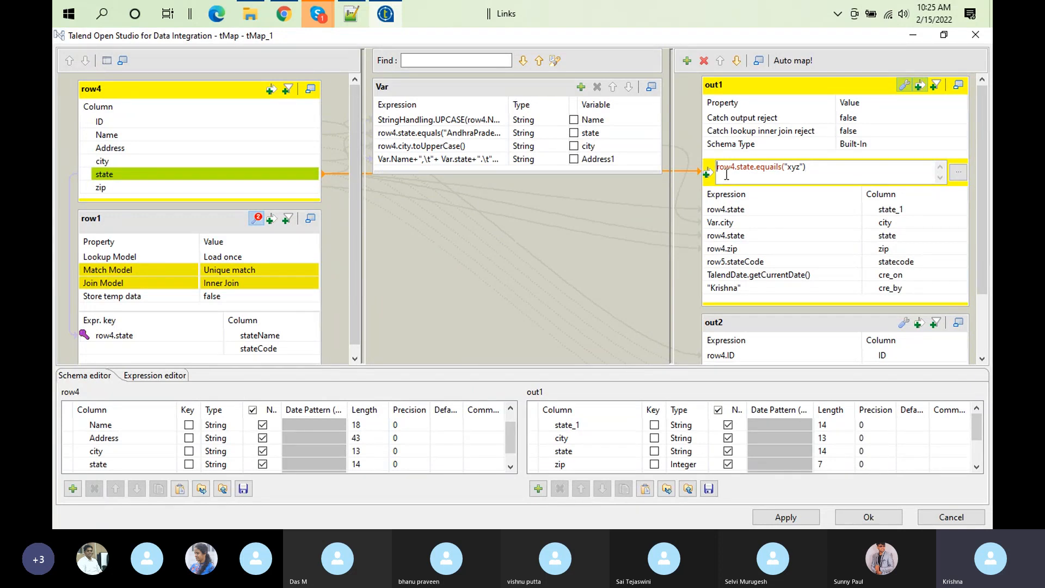
text(1)
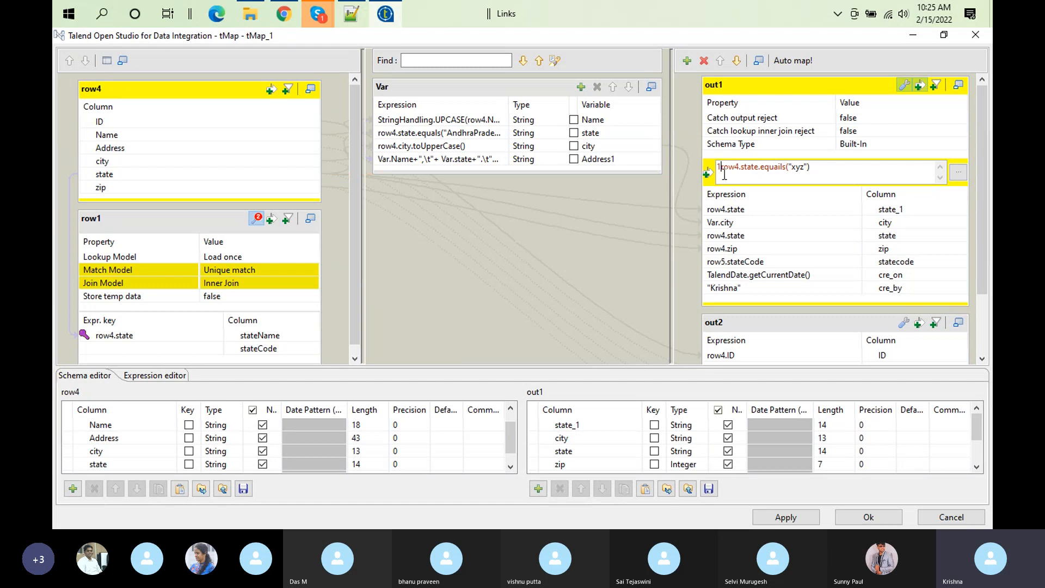
key(BackSpace)
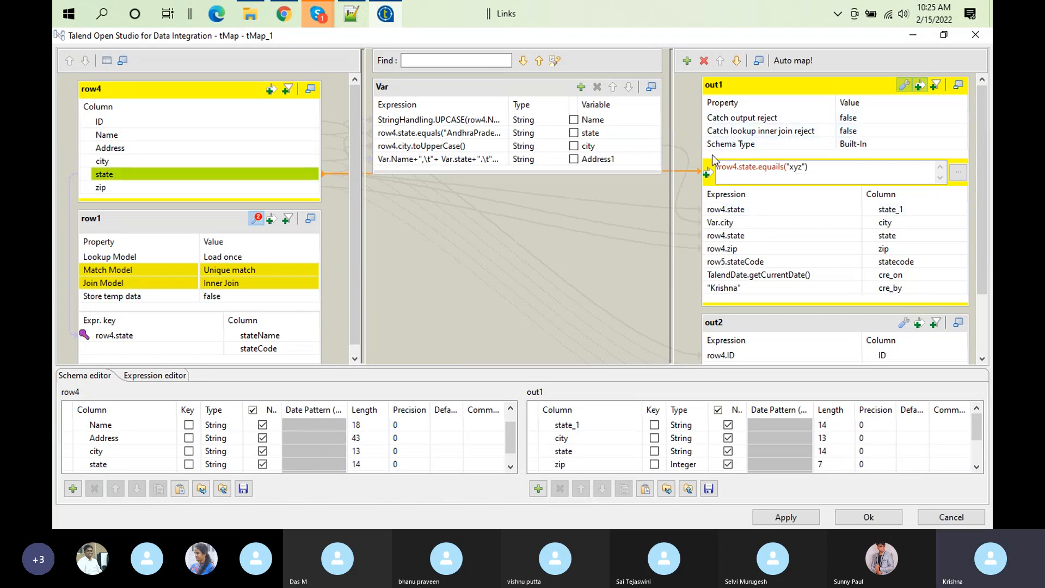
click(353, 15)
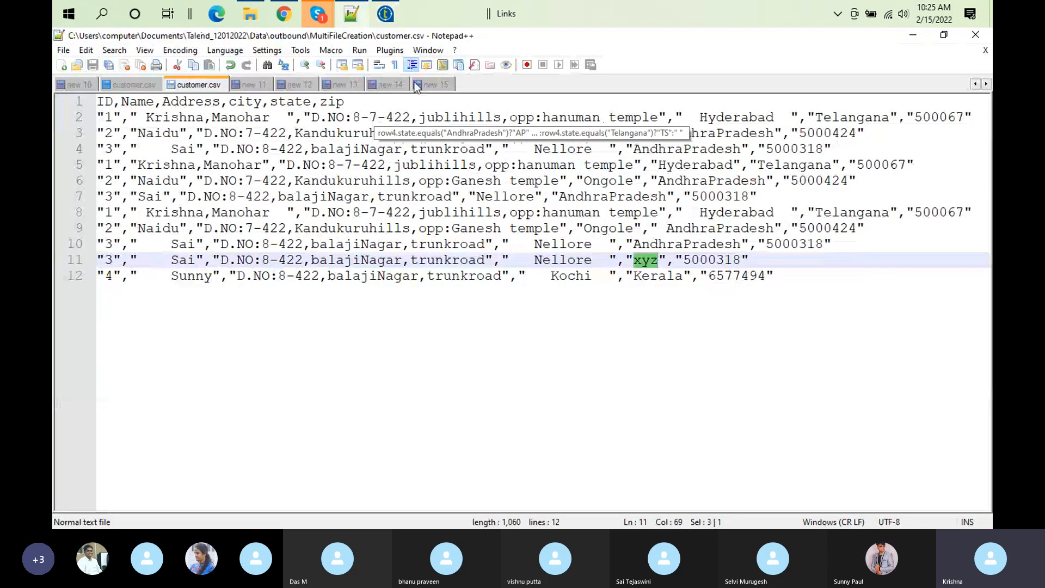
click(385, 15)
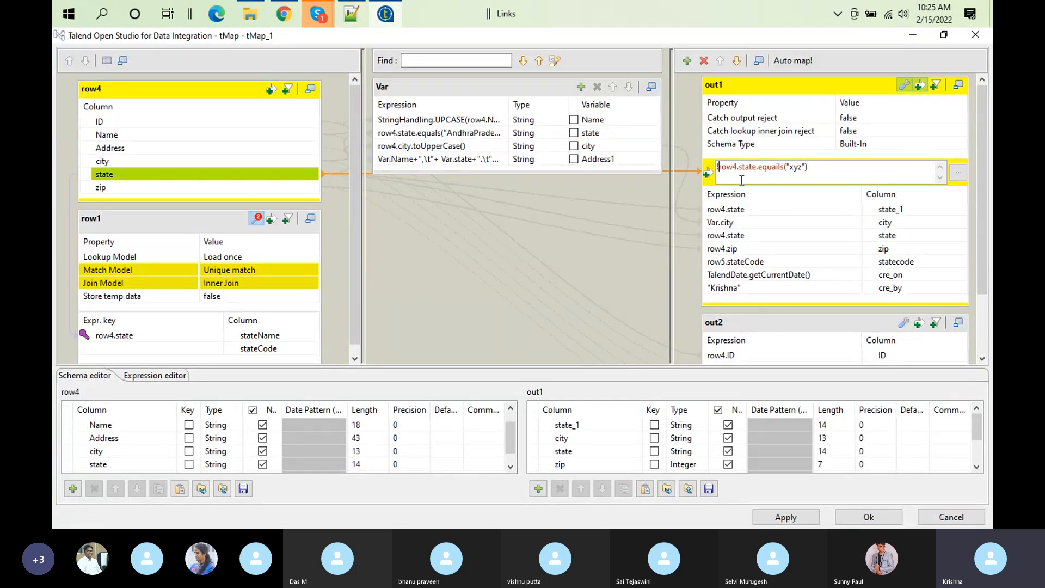
Step: Review and collapse out1's property settings, and open out2's property settings with its reject options
click(900, 85)
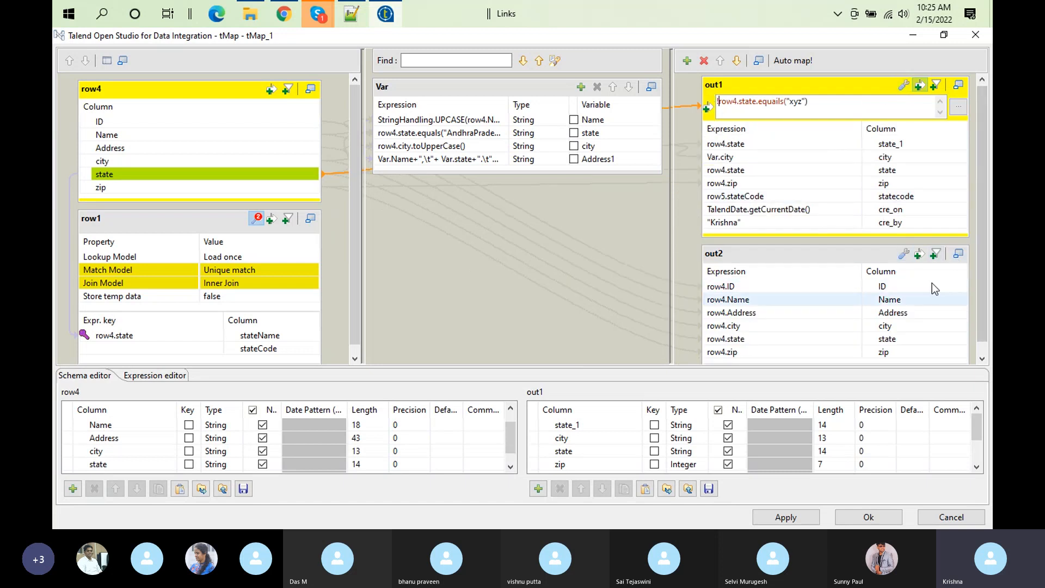
click(904, 86)
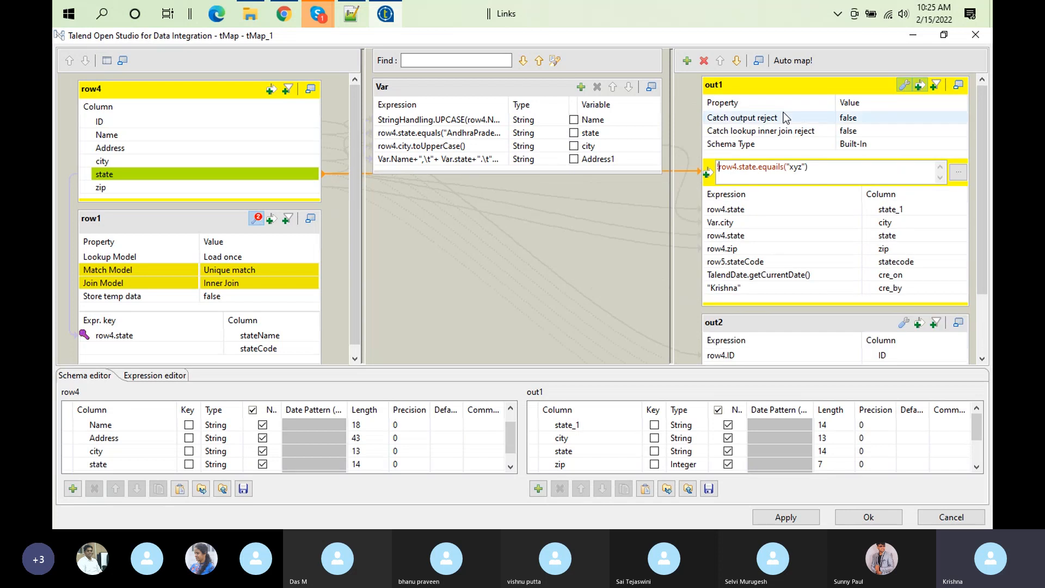
click(904, 86)
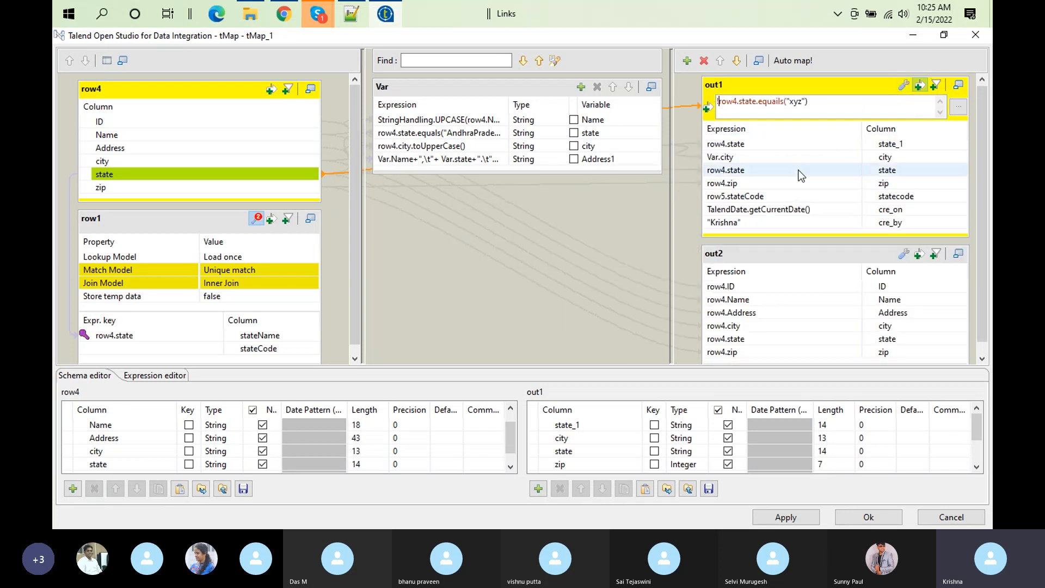
click(901, 255)
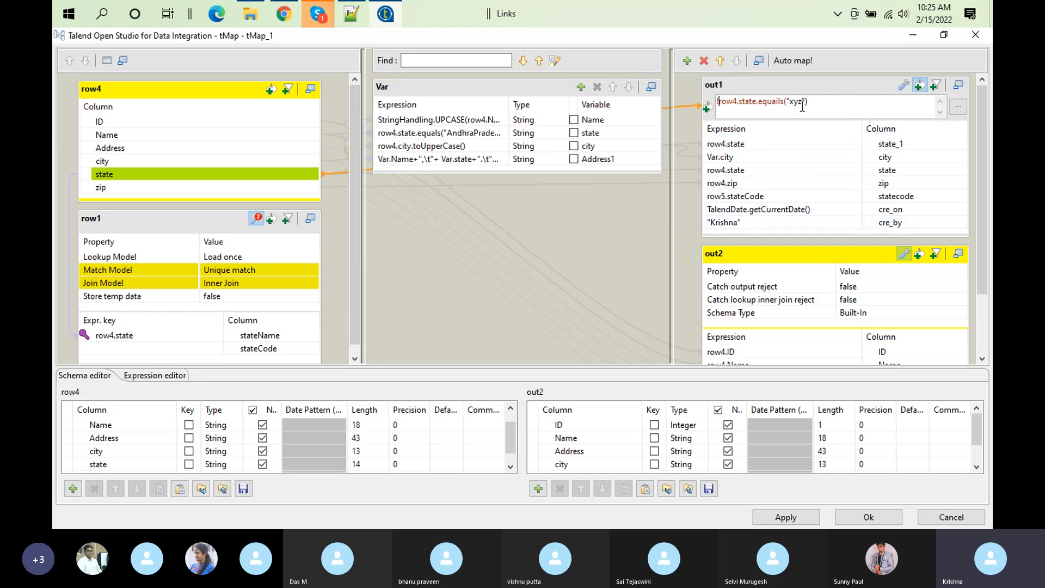
Step: Set out2's Catch output reject option to true, then apply the tMap_1 mapping and propagate the changes
click(853, 289)
click(961, 287)
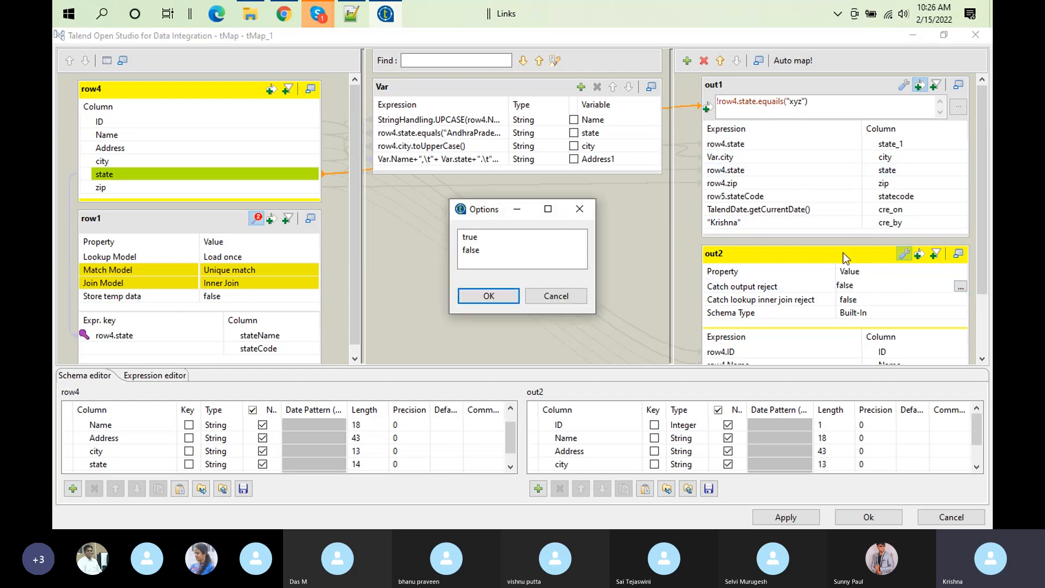
click(479, 237)
click(489, 296)
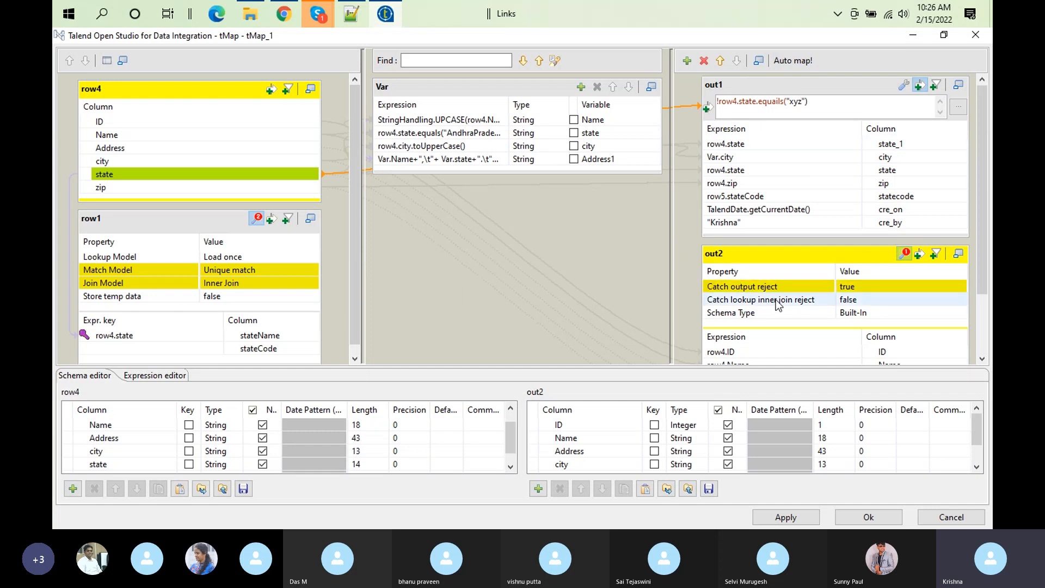
click(870, 511)
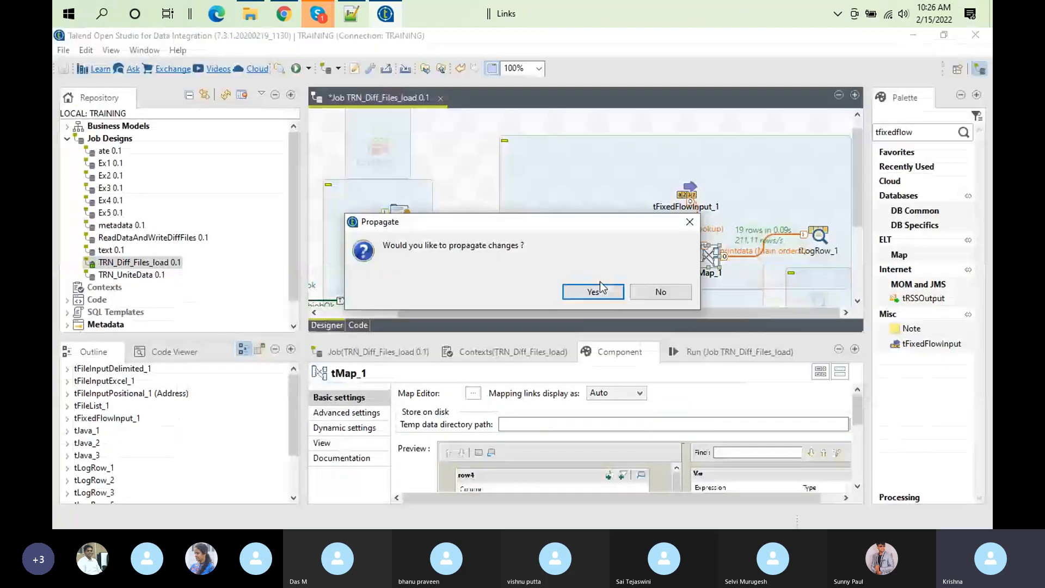
click(595, 293)
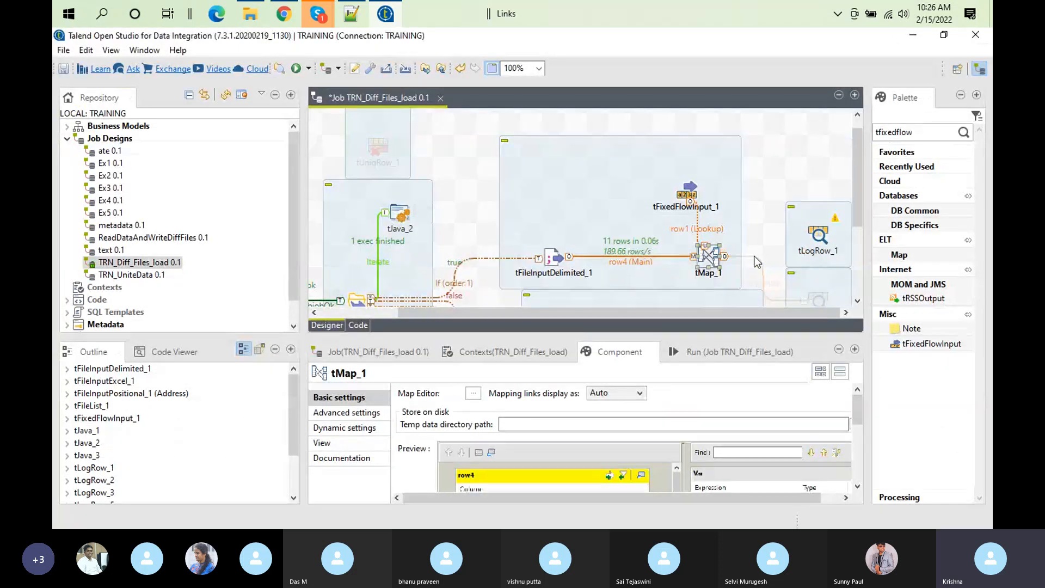
Step: Connect tMap_1's out2 output to tLogRow_1 and synchronize that component's columns
right_click(711, 249)
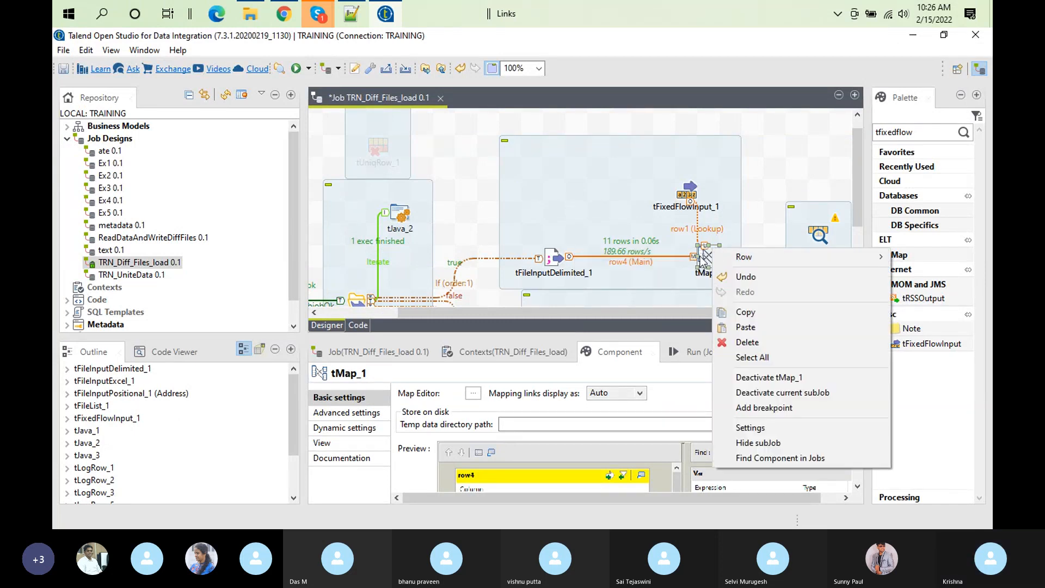
mouse_move(742, 257)
click(671, 259)
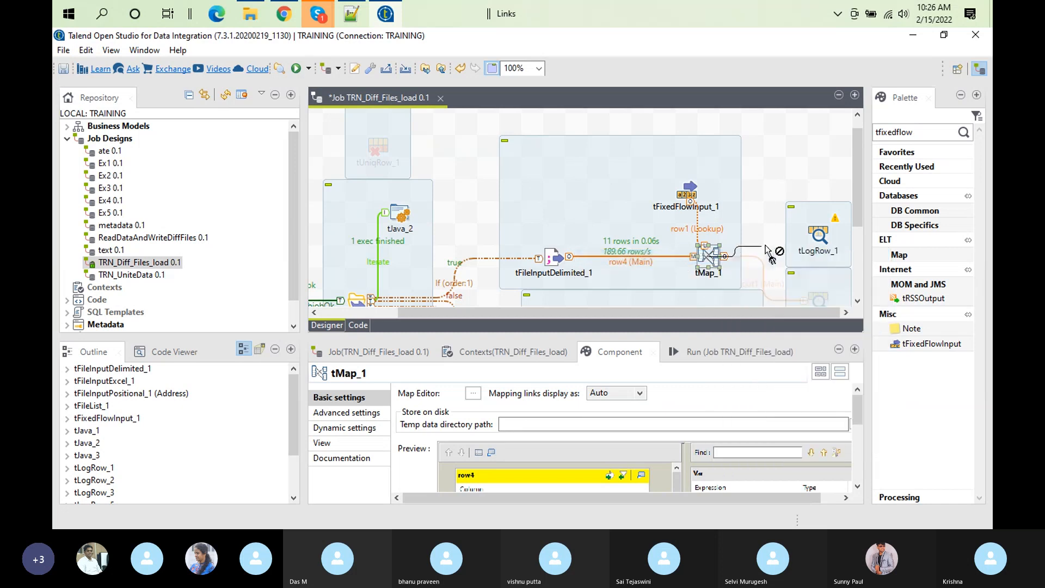
click(822, 235)
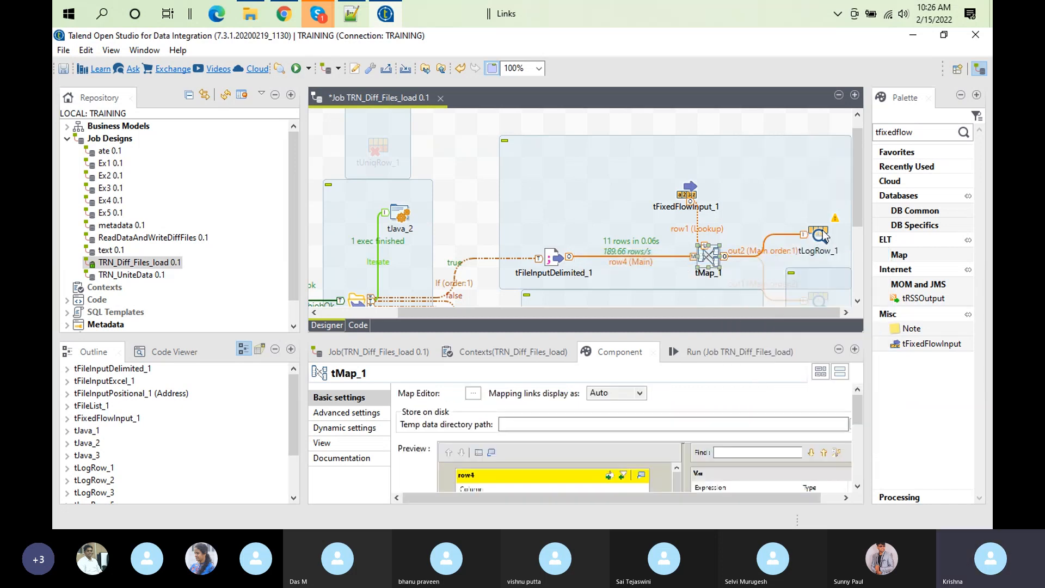
double_click(824, 235)
click(625, 400)
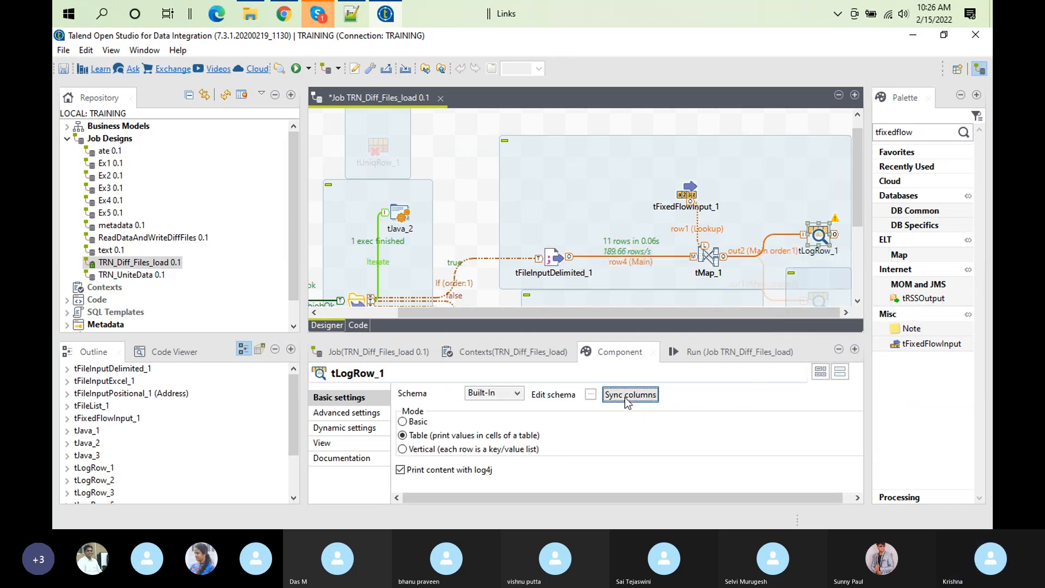
click(740, 350)
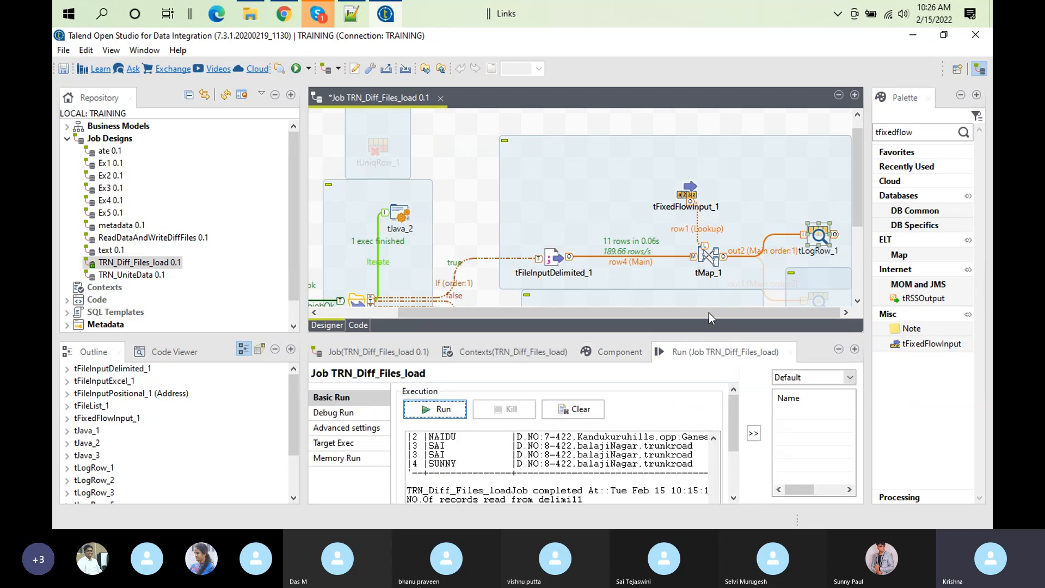
Step: Review out2's column mappings, out1's filter and row1's inner join settings in tMap_1
double_click(705, 256)
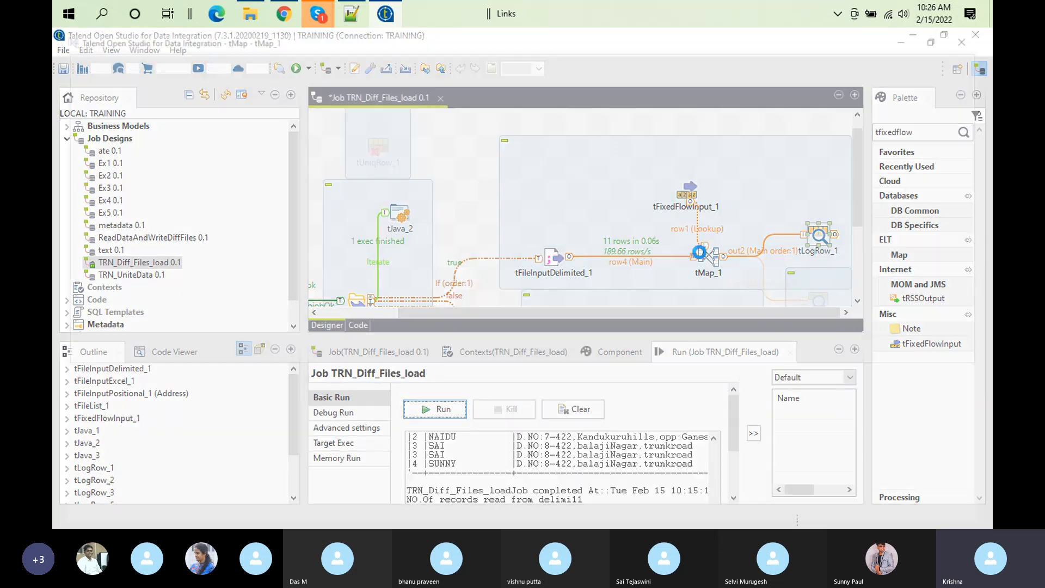
scroll(976, 204, down, 3)
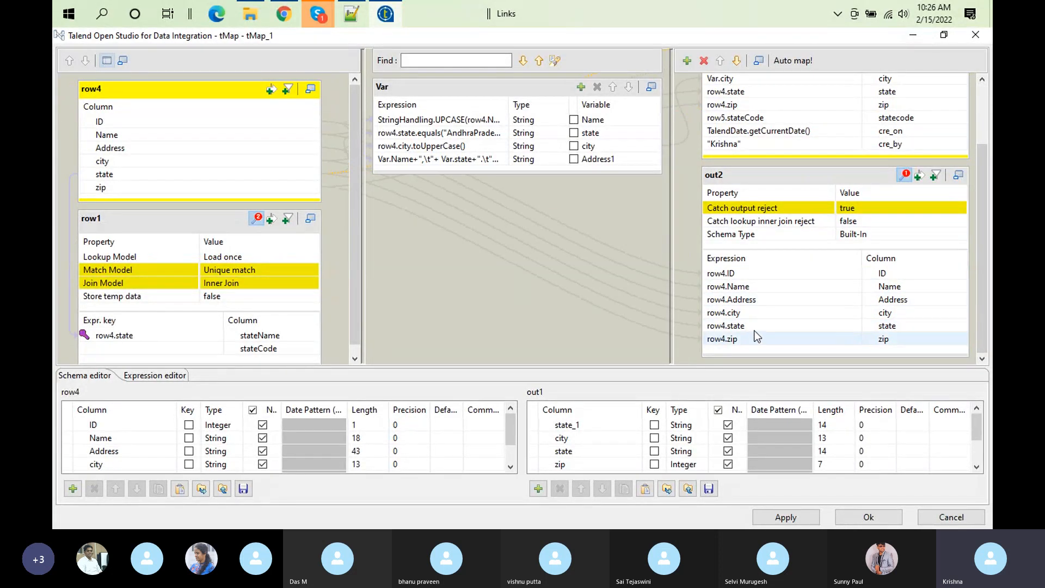
click(163, 266)
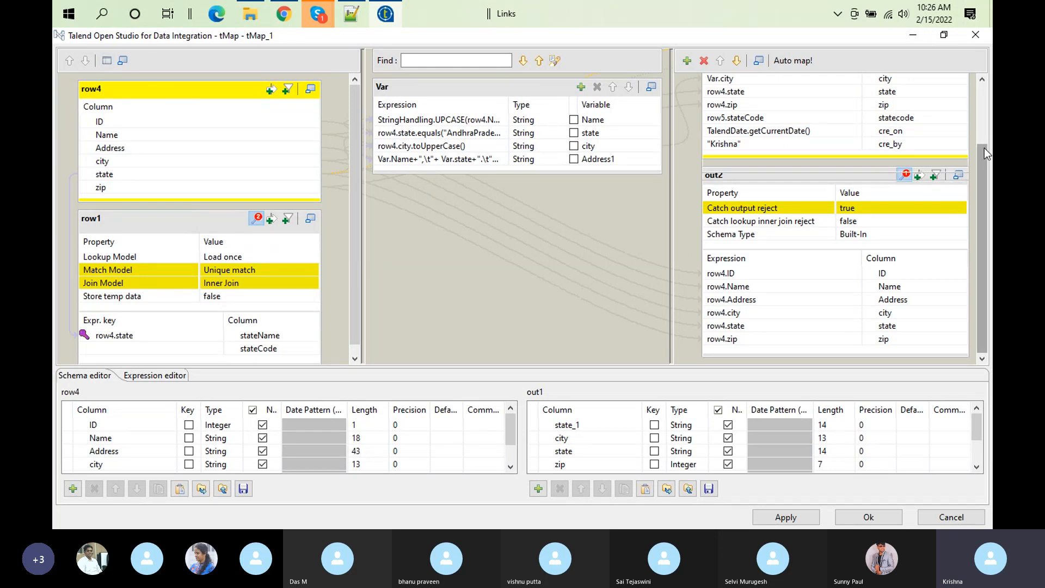
drag(984, 171, 986, 83)
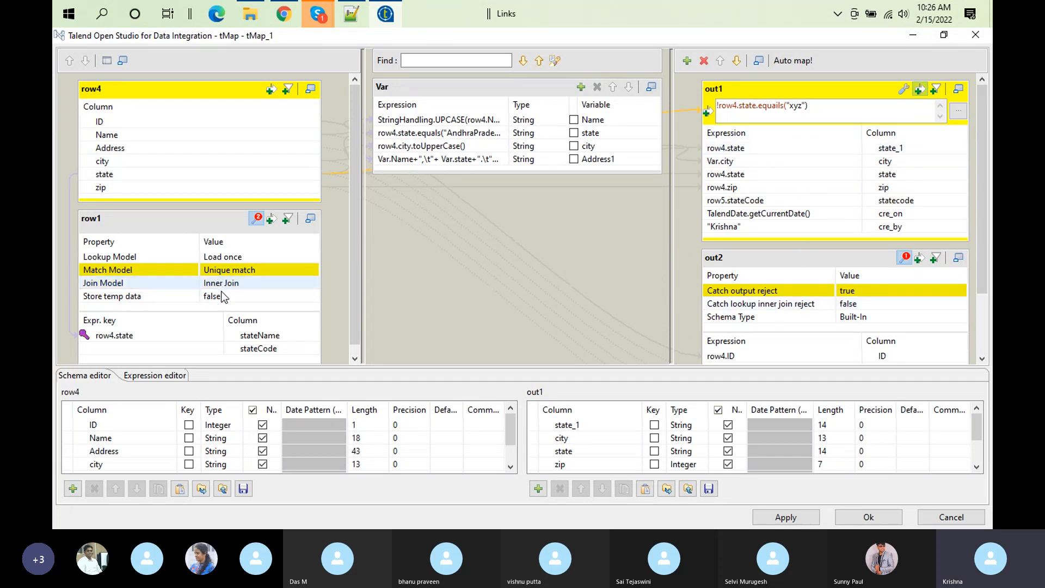
click(869, 522)
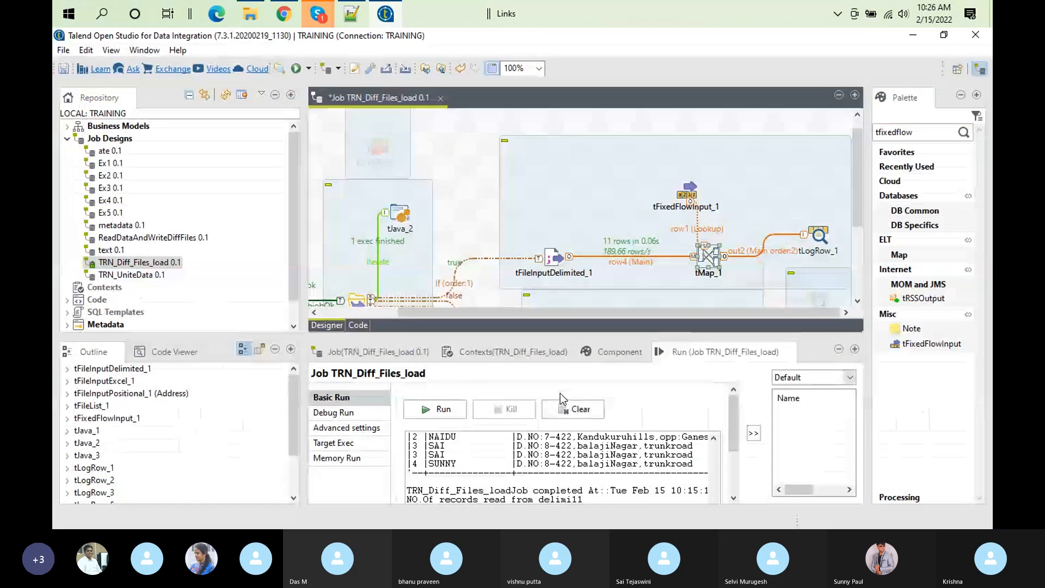
Step: Activate the disabled tLogRow_5 component and run the job with a cleared console
click(563, 405)
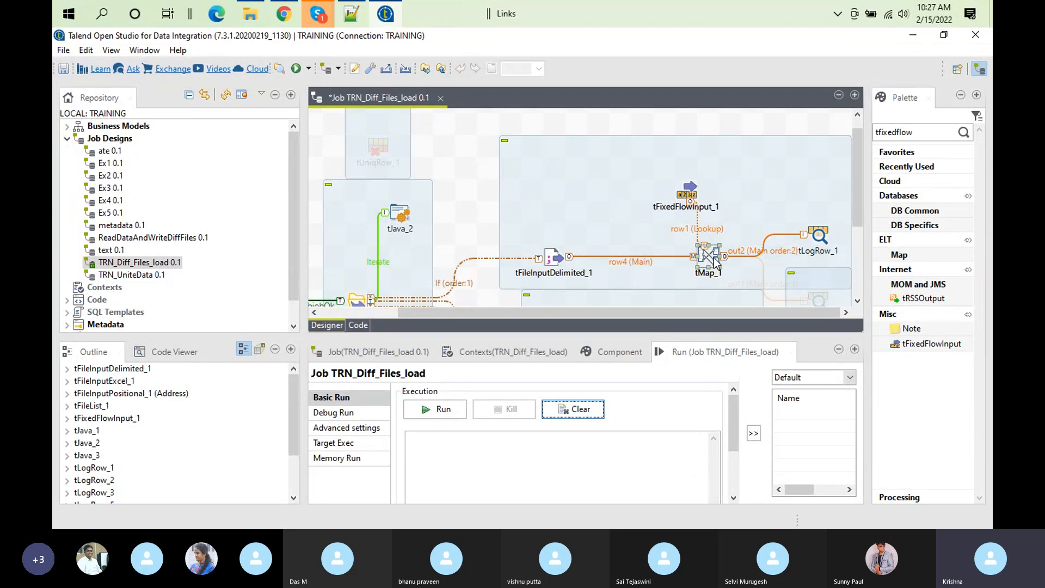
drag(854, 154, 873, 209)
right_click(813, 188)
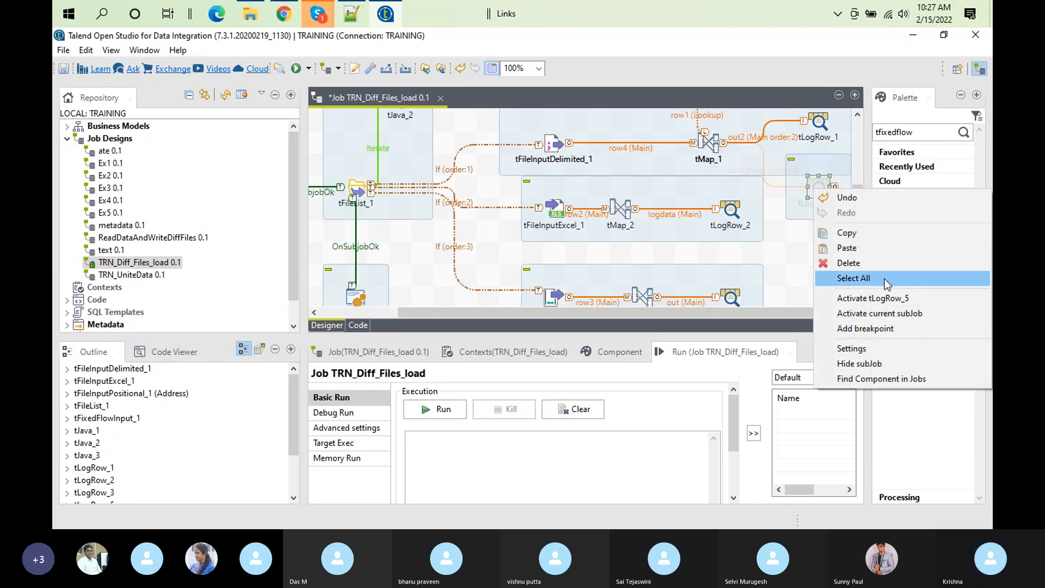
click(892, 298)
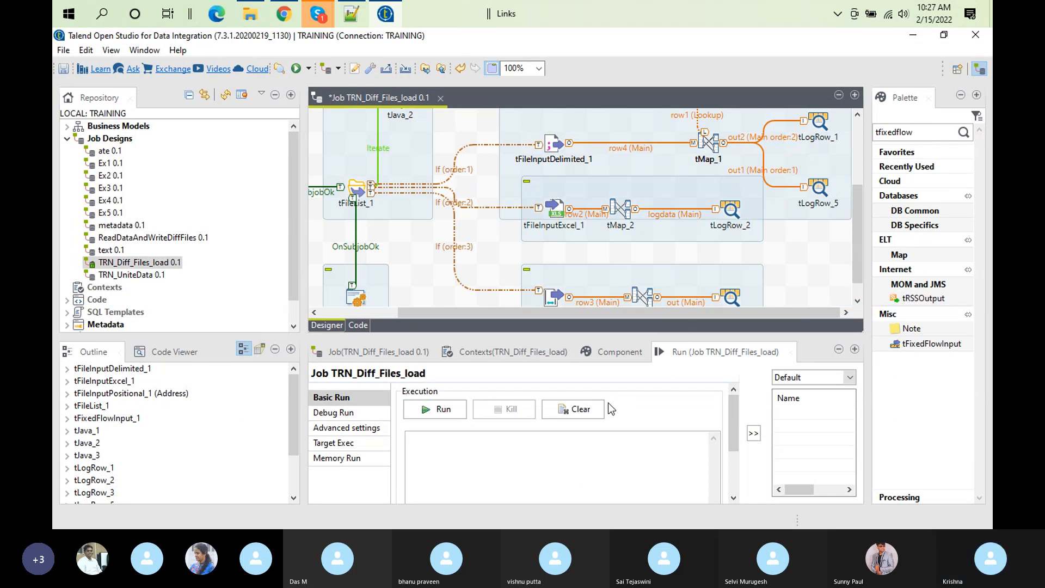
click(443, 409)
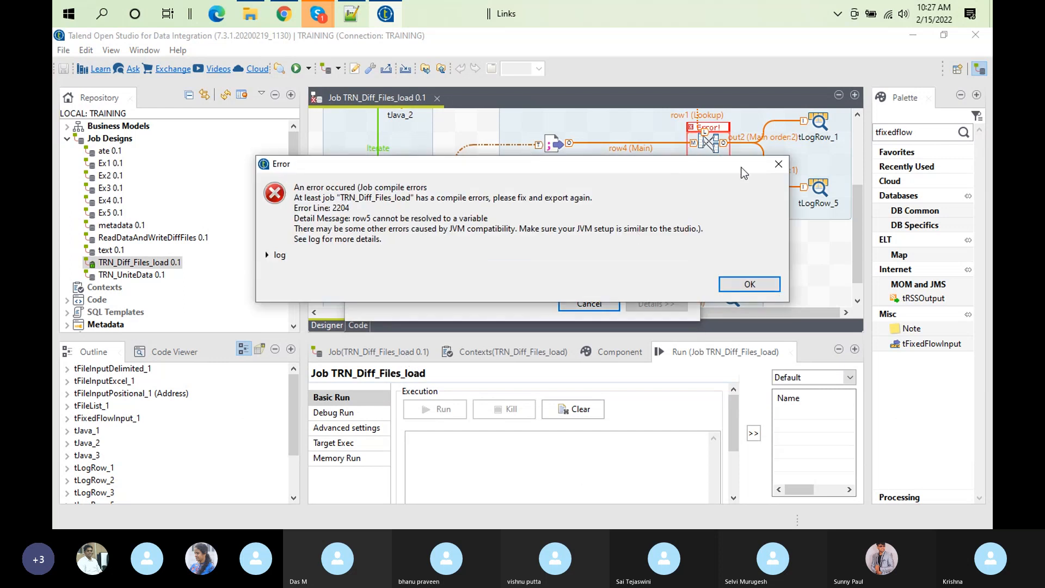
click(750, 284)
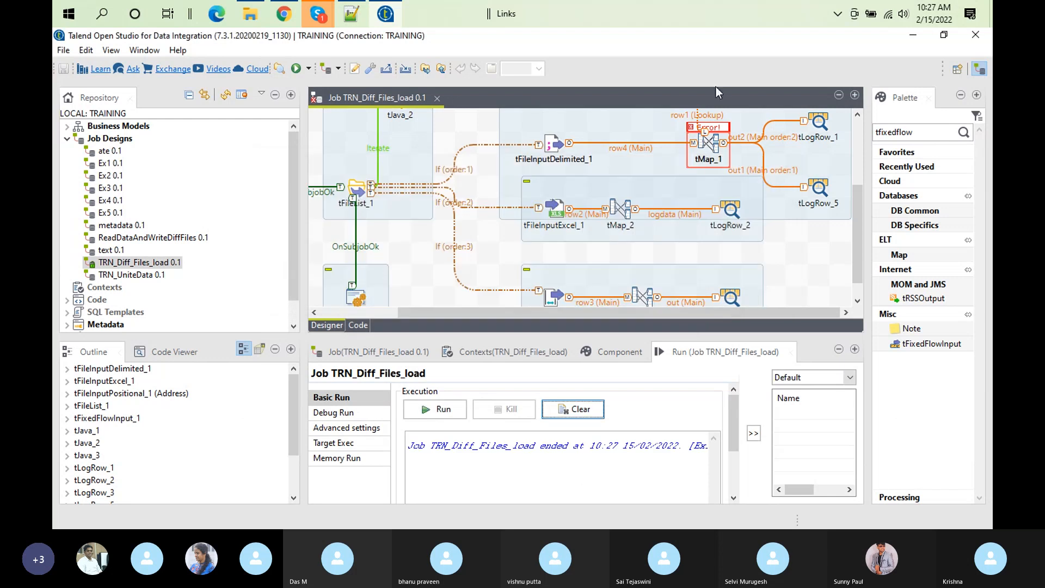
Step: Correct out1's statecode expression in tMap_1 to row1.stateCode and rerun the job
double_click(706, 153)
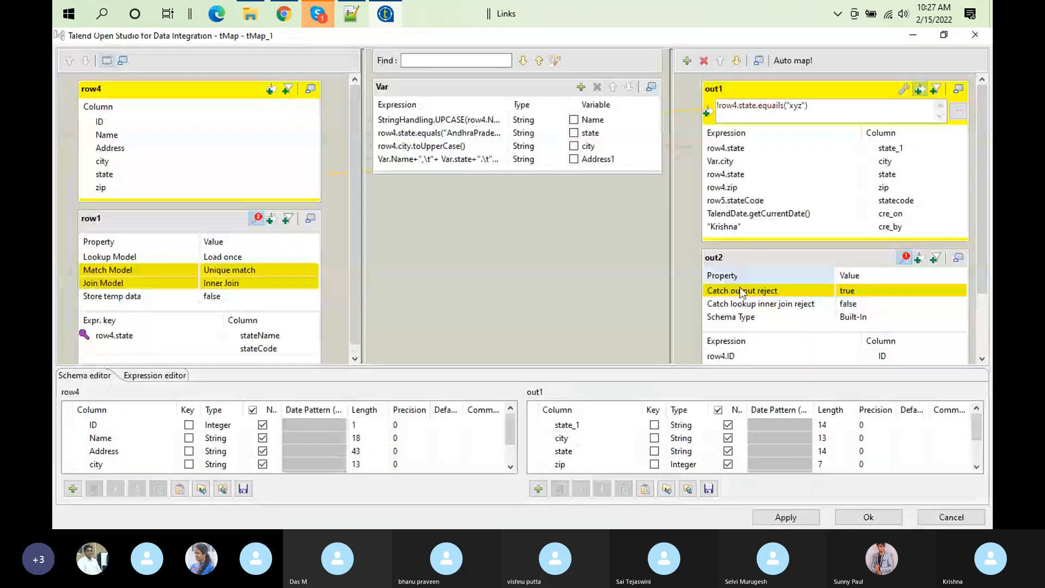
click(723, 199)
click(723, 200)
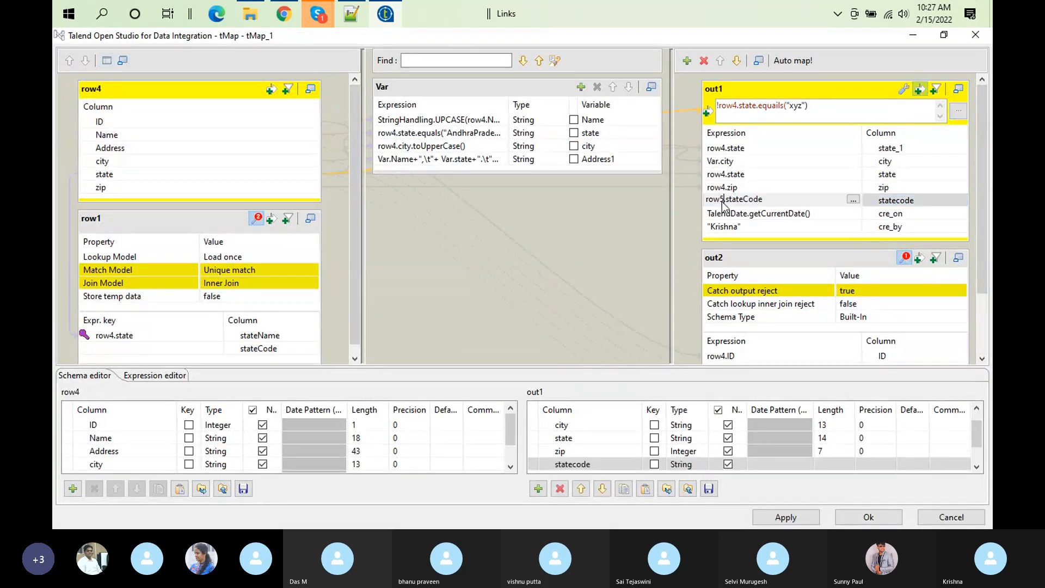
key(BackSpace)
text(1)
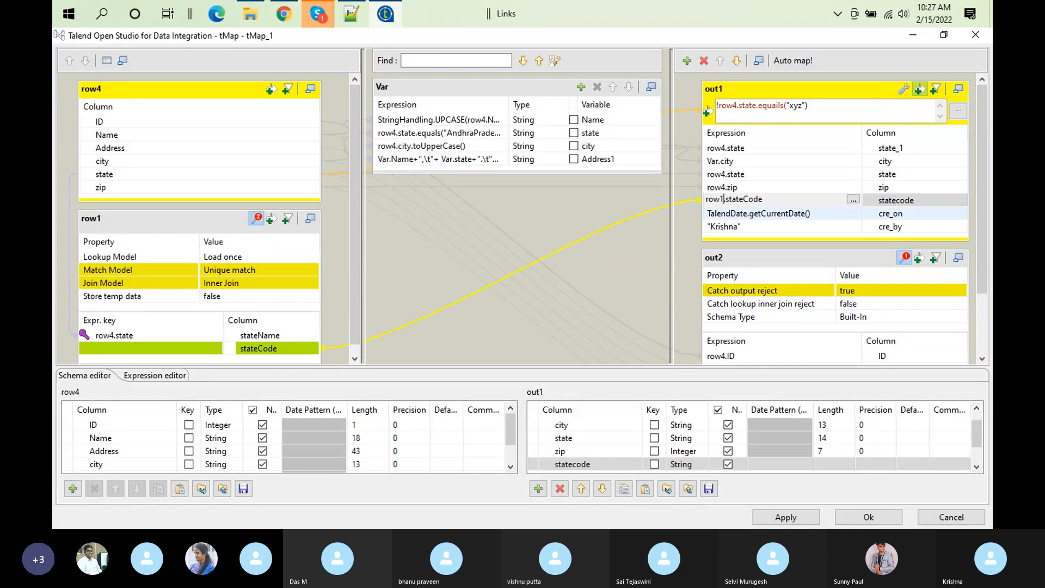
click(857, 522)
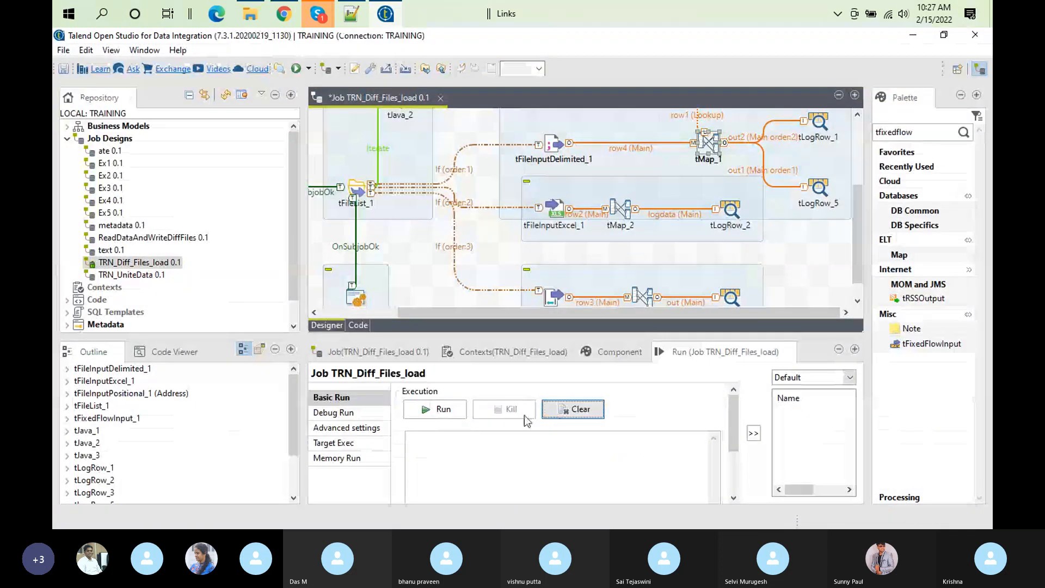
click(430, 408)
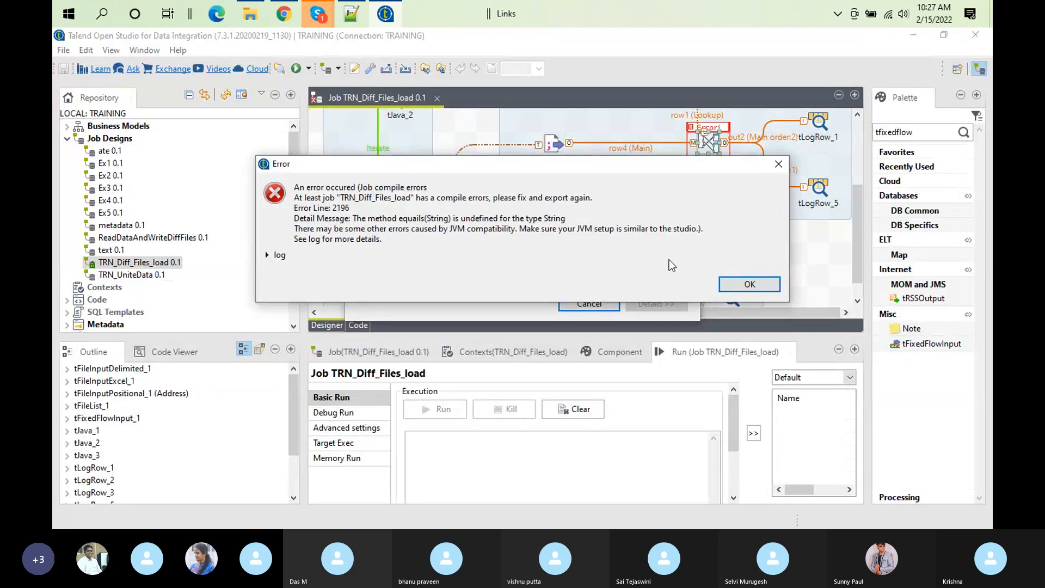
click(729, 284)
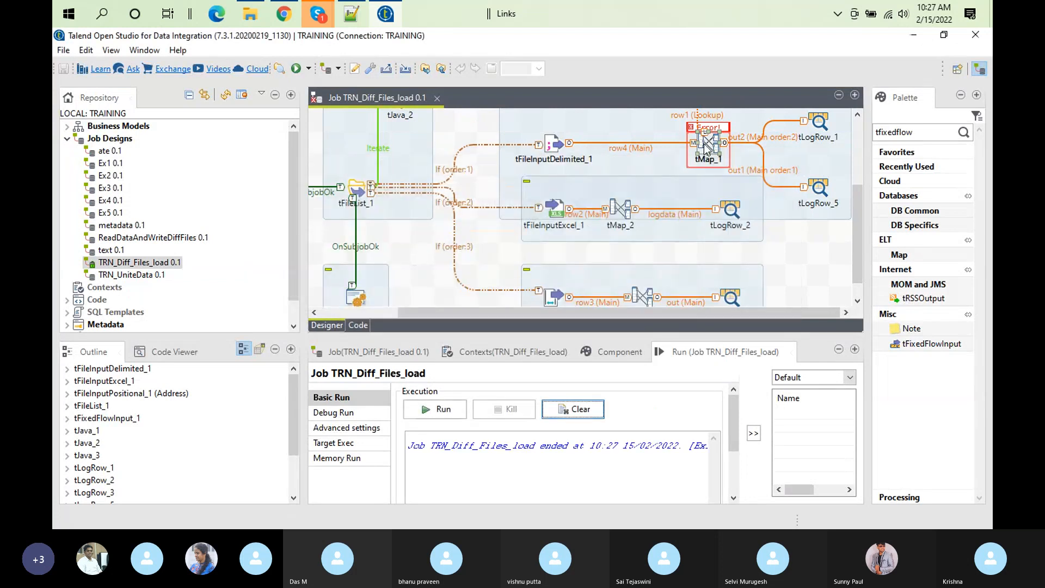
Step: Correct out1's expression filter to !row4.state.equals("xyz") and rerun the job with a cleared console
double_click(706, 146)
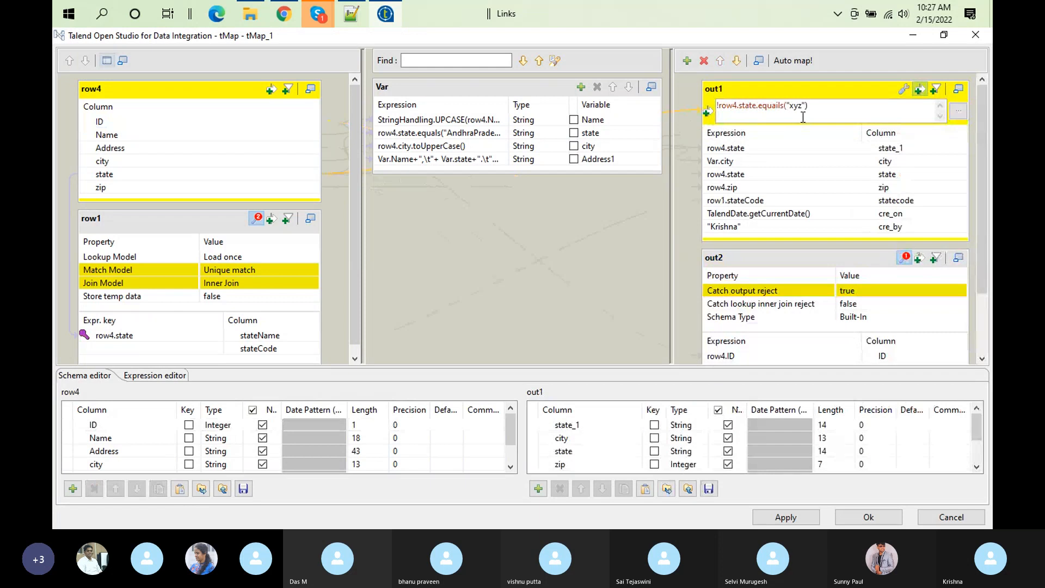
click(779, 104)
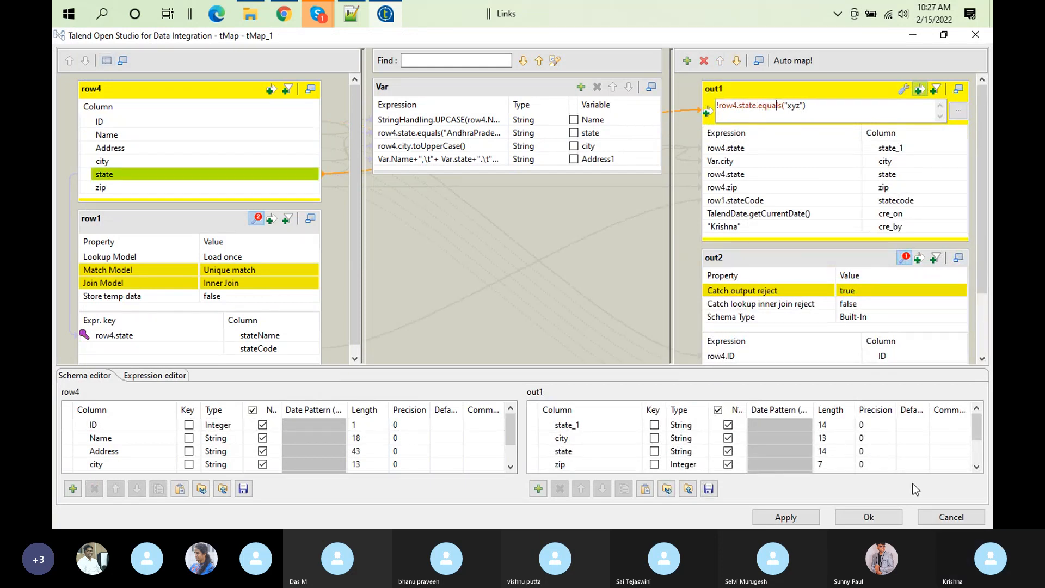
click(868, 517)
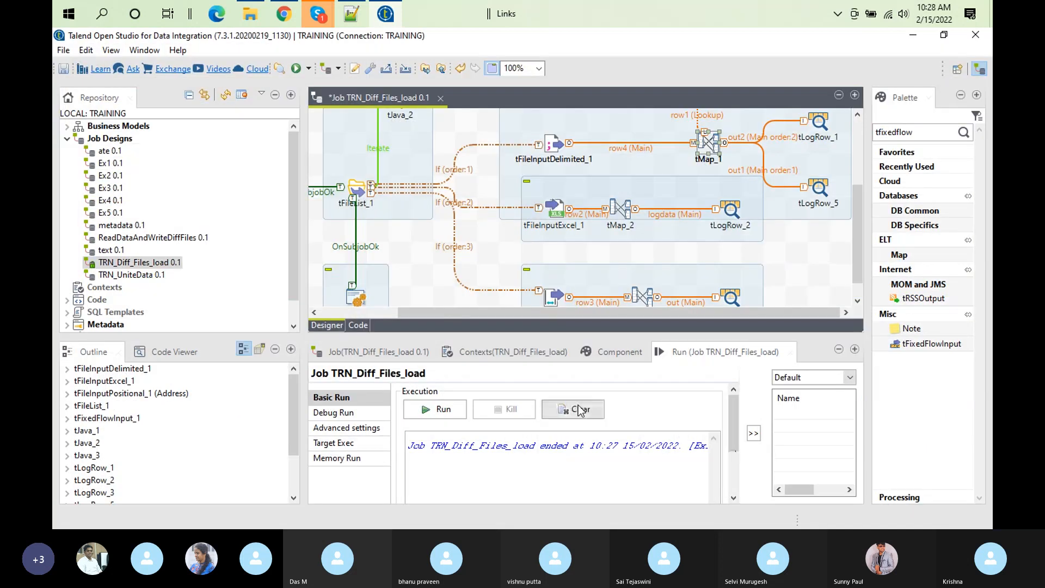
click(579, 409)
click(430, 409)
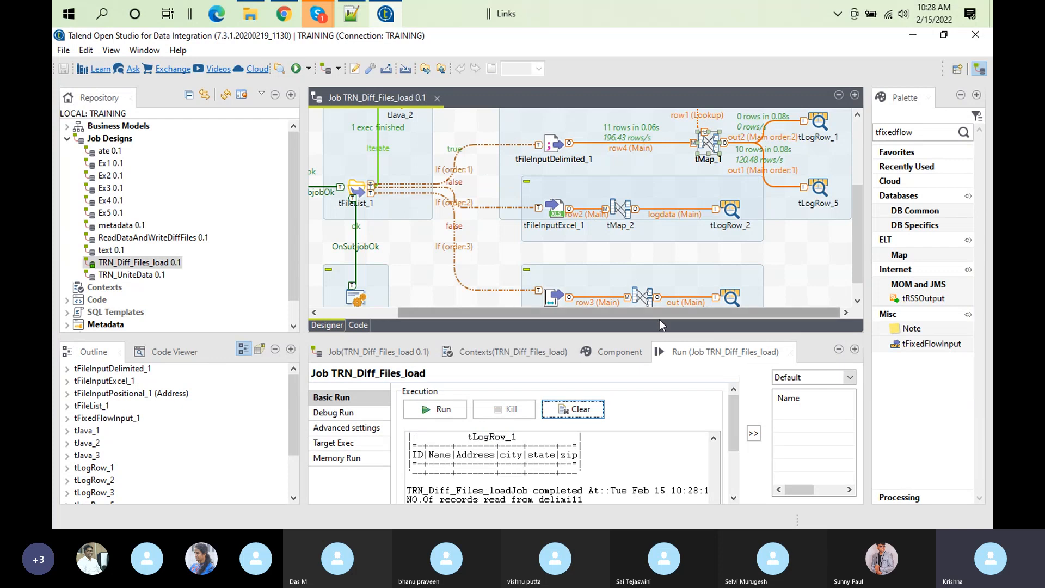
Step: Examine the tLogRow_5 and tLogRow_1 tables in the enlarged run output and compare the row counts in the job design
double_click(705, 344)
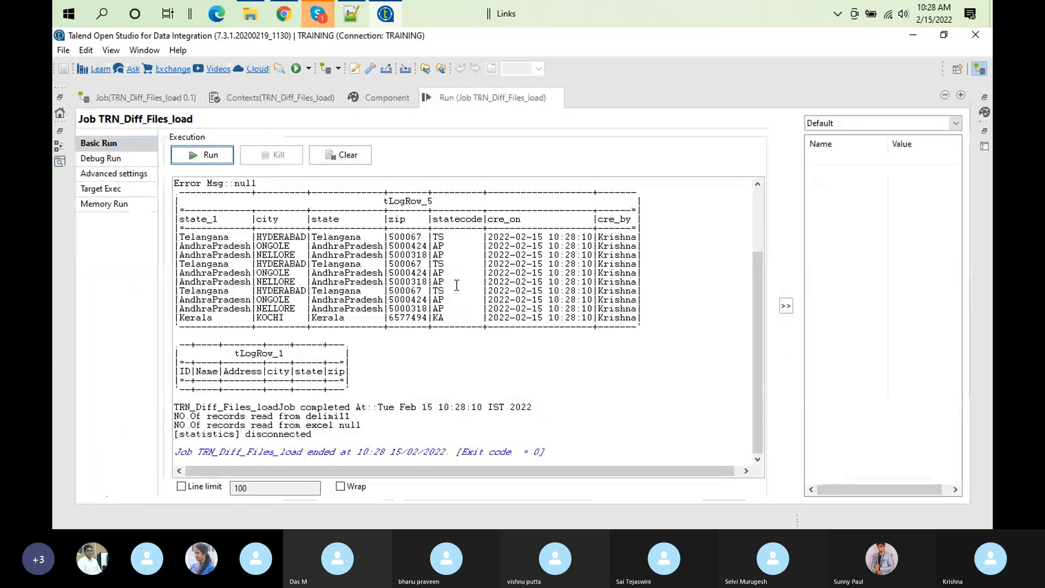
double_click(489, 94)
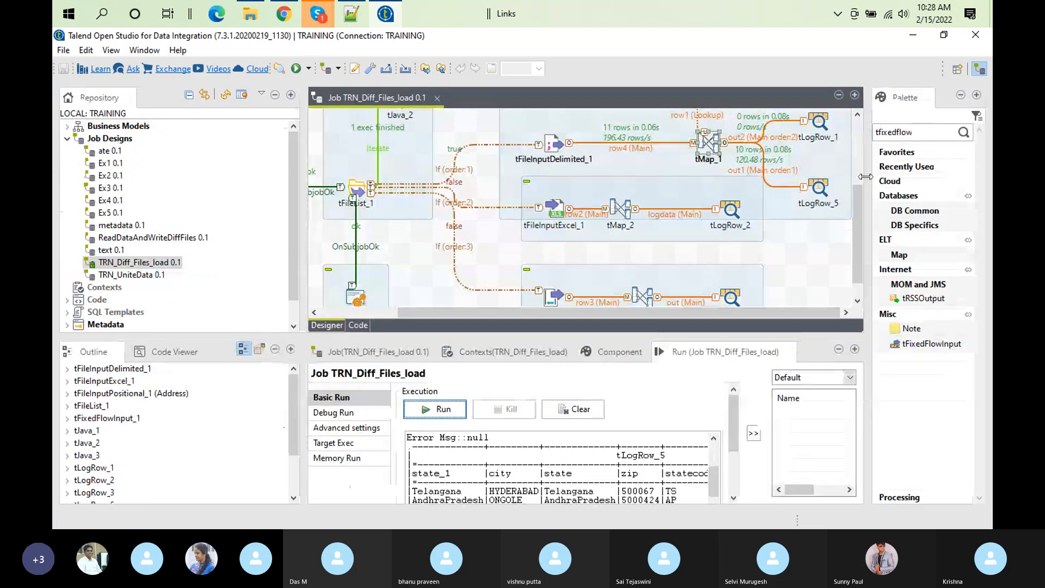
drag(862, 211, 860, 185)
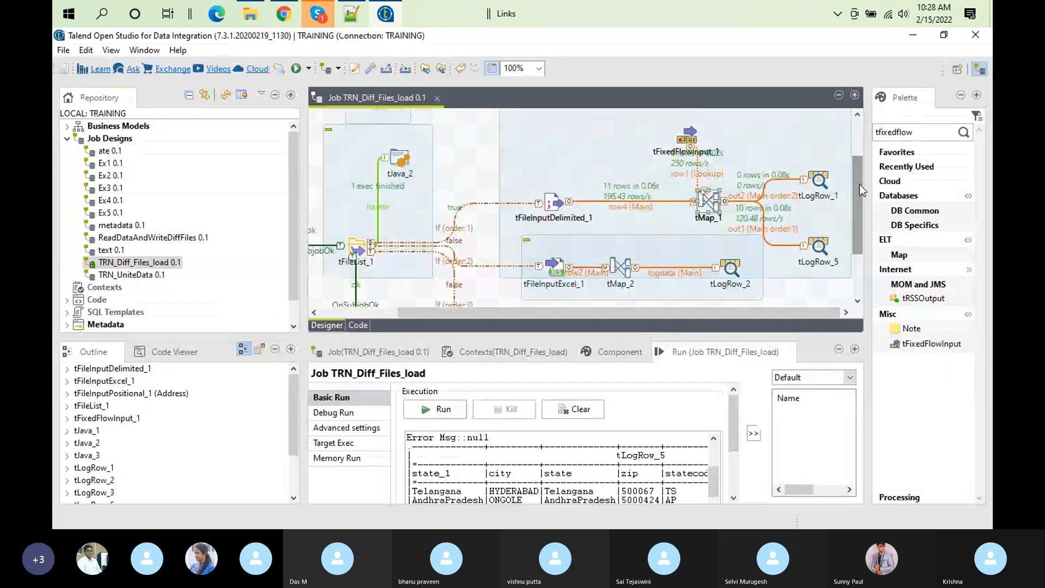
Step: Examine out1's expression filter and out2's reject settings and column mappings in tMap_1
double_click(711, 197)
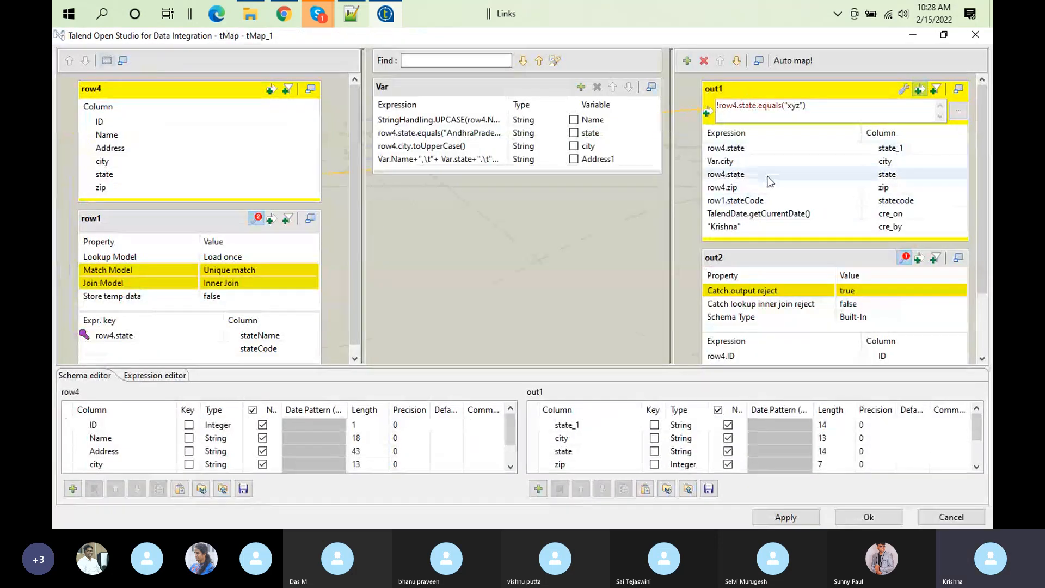
click(809, 289)
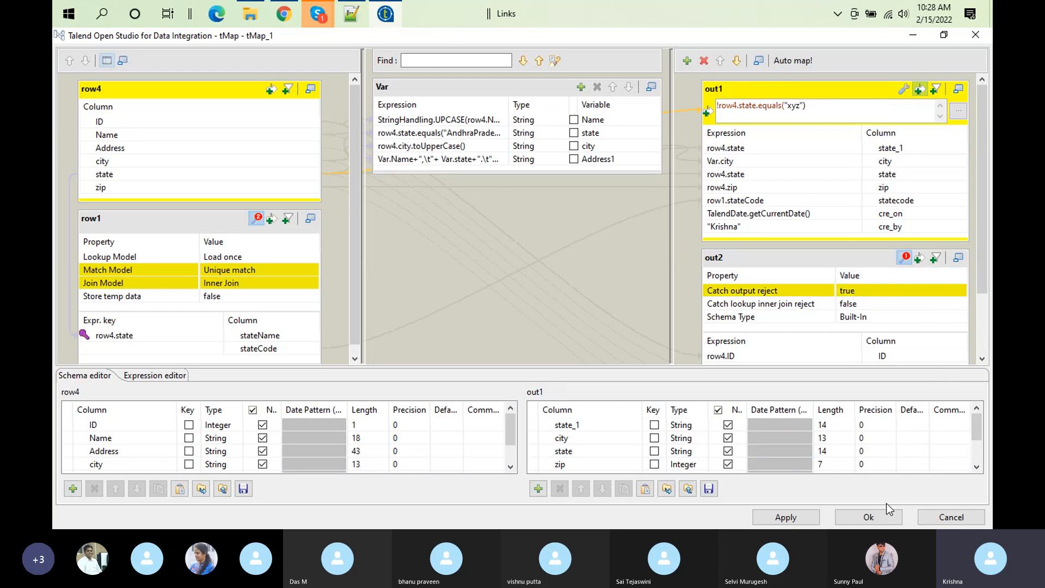
click(892, 516)
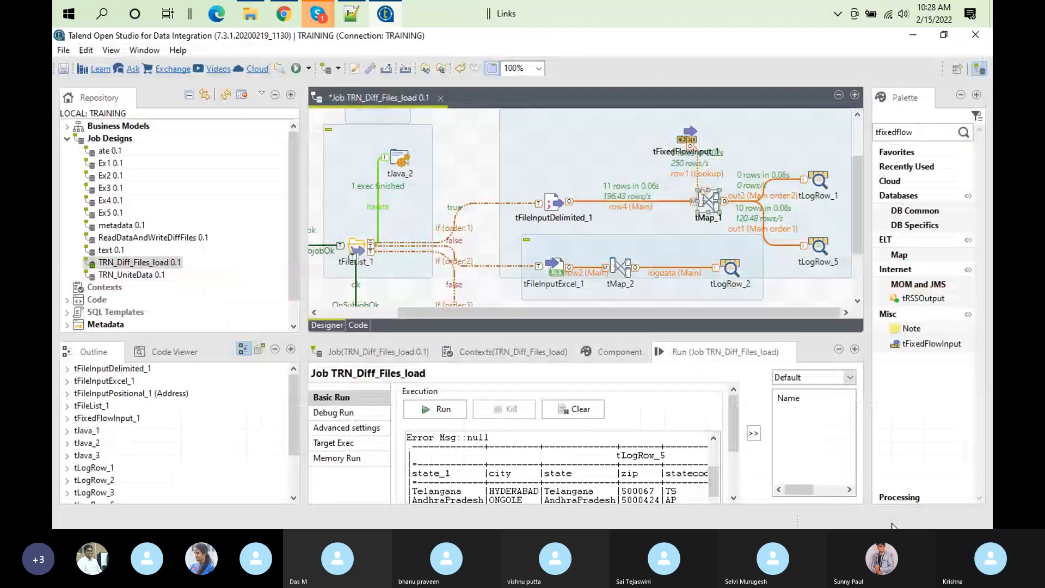
double_click(708, 202)
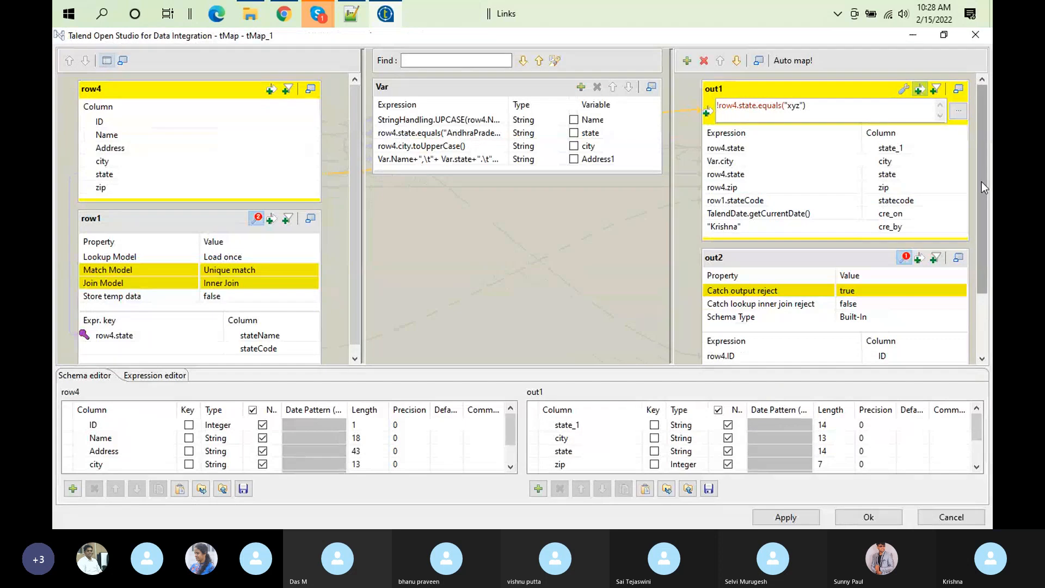
scroll(981, 177, down, 2)
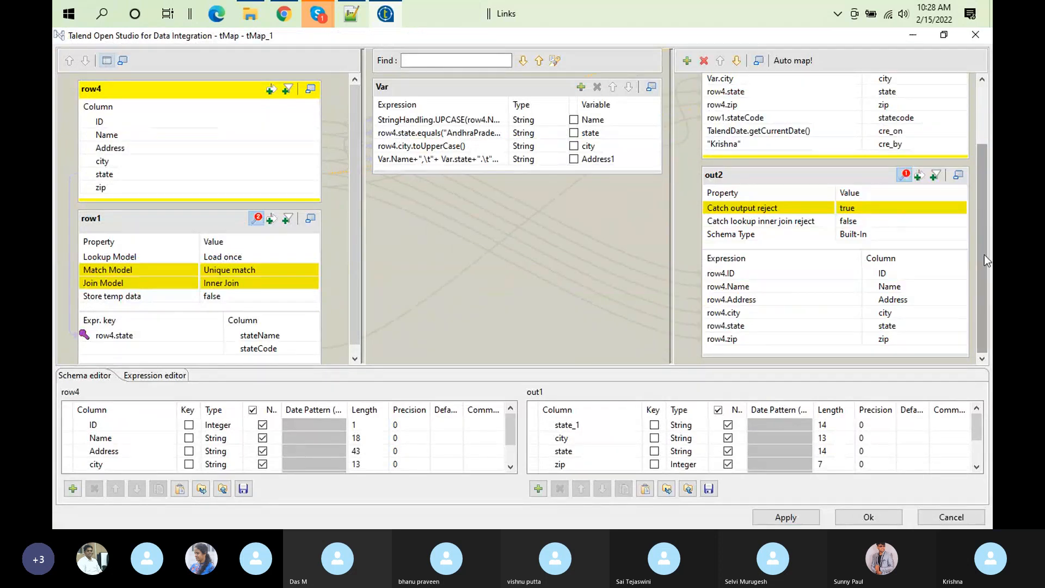
drag(984, 254, 978, 184)
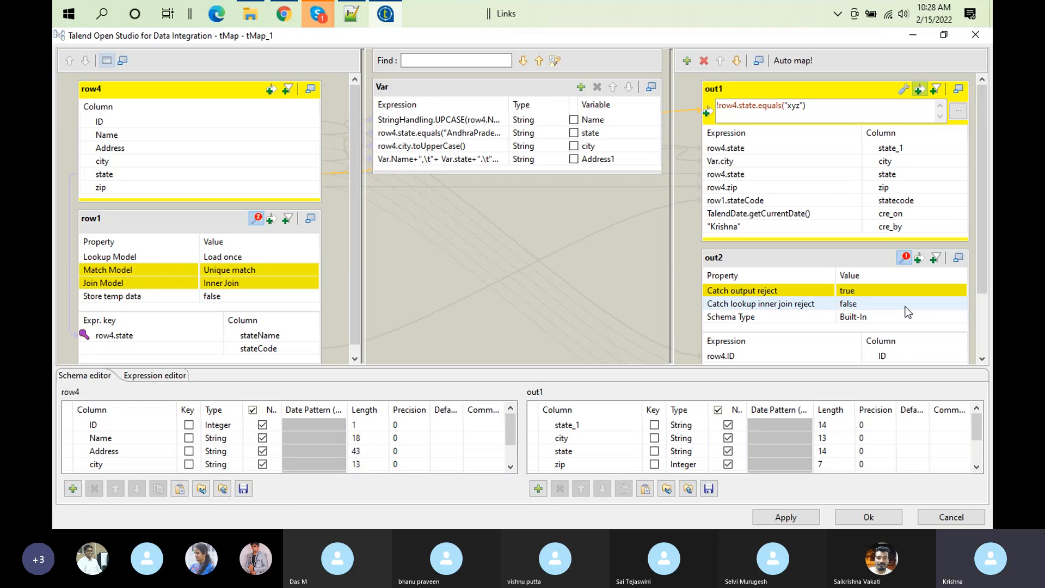
click(905, 257)
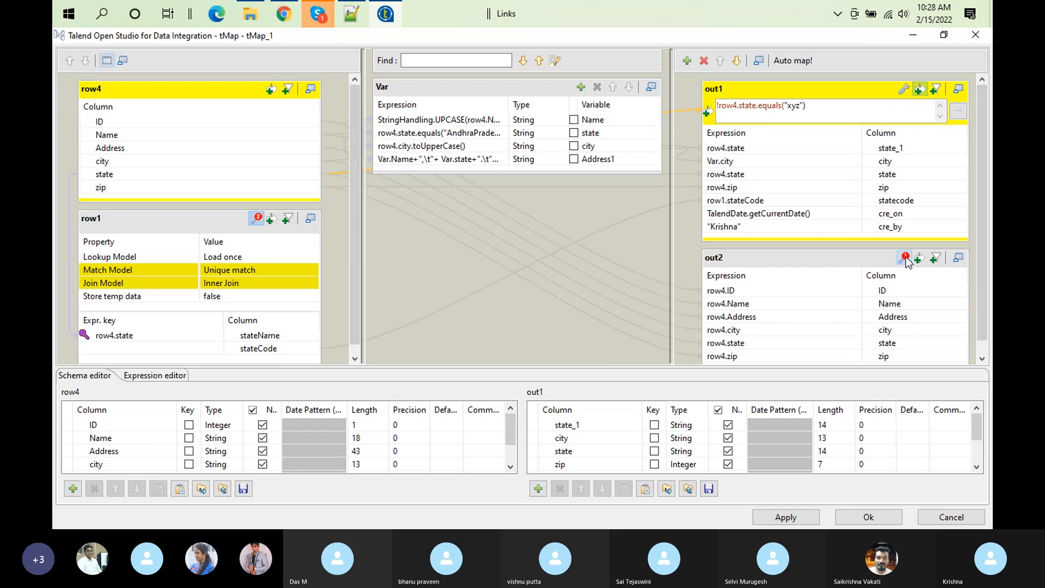
click(902, 259)
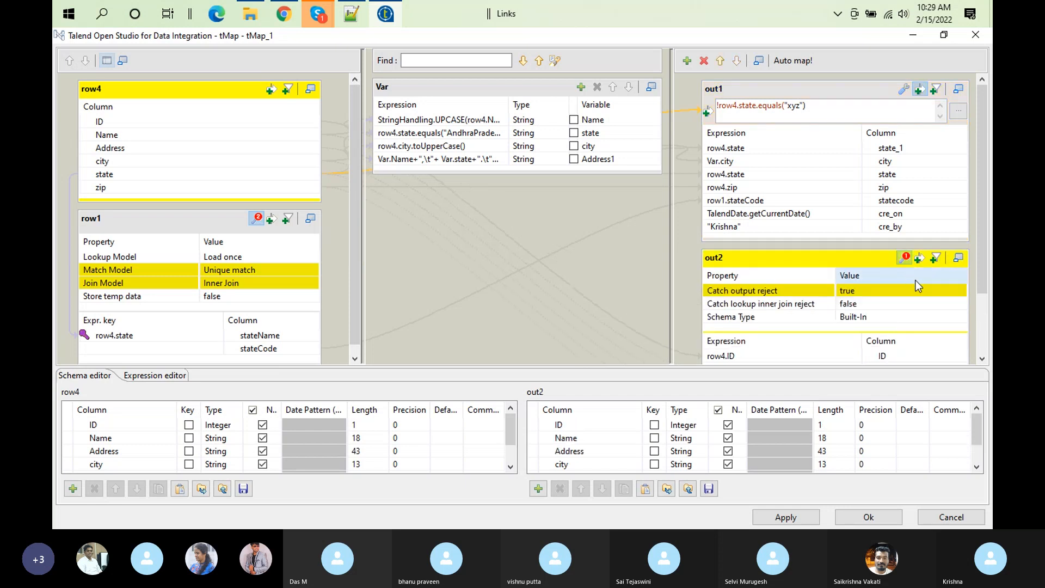
Step: Set out2's Catch output reject property to false in tMap_1
click(961, 293)
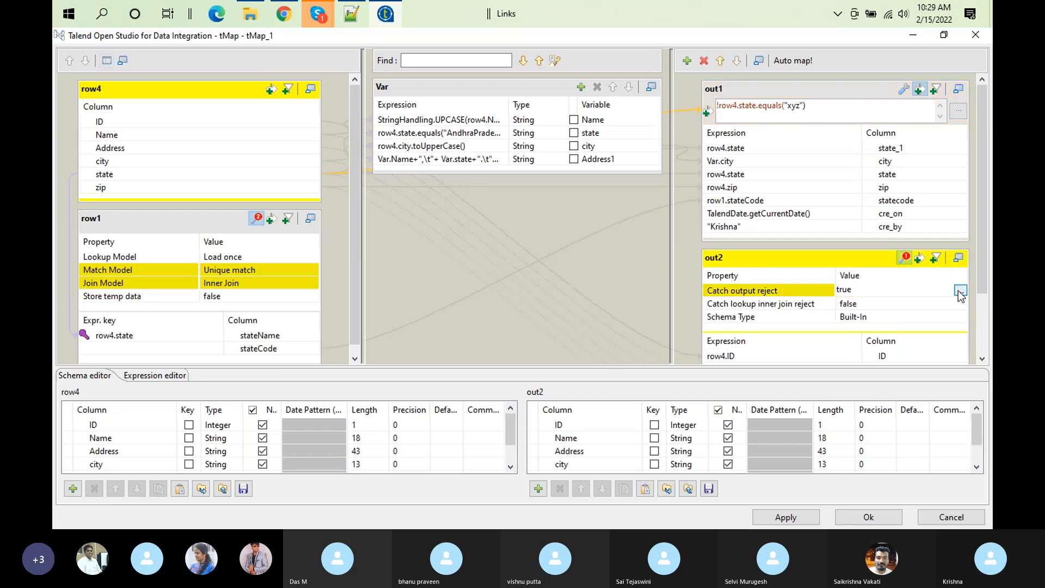
click(960, 291)
click(489, 250)
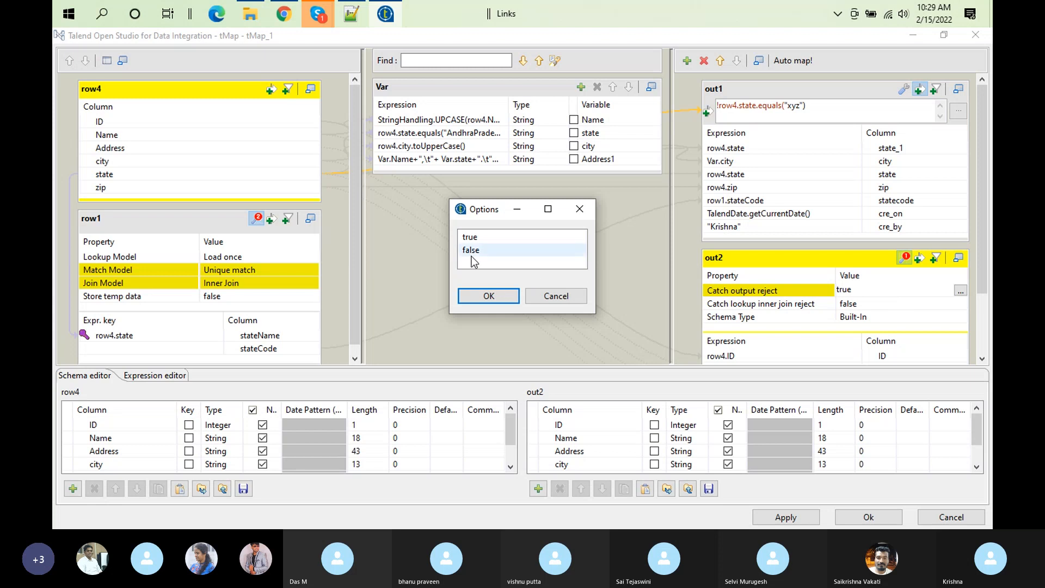
click(489, 297)
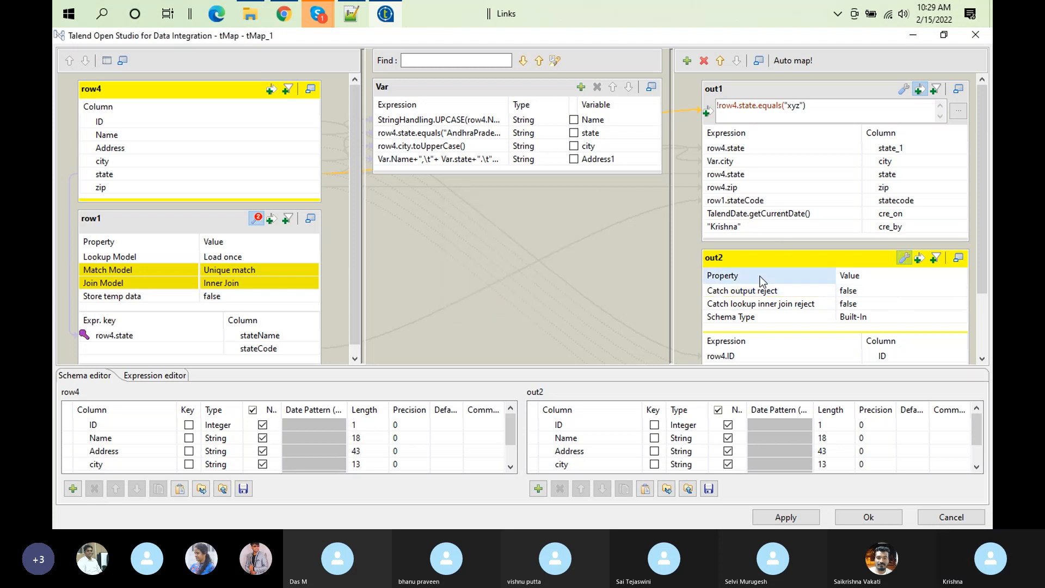
Step: Show out1's settings and set its Catch output reject property to true
click(905, 90)
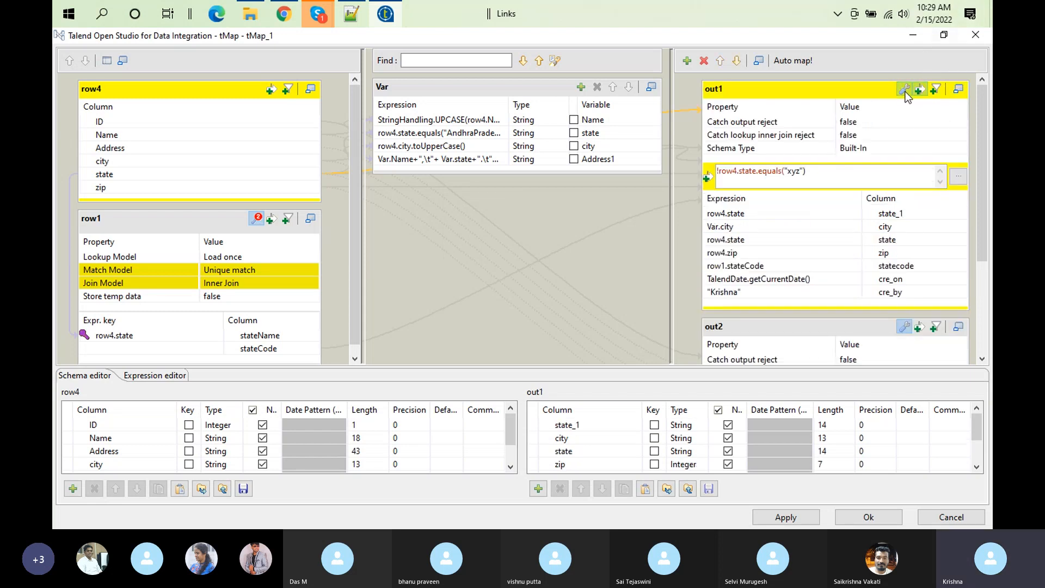
click(945, 123)
click(960, 122)
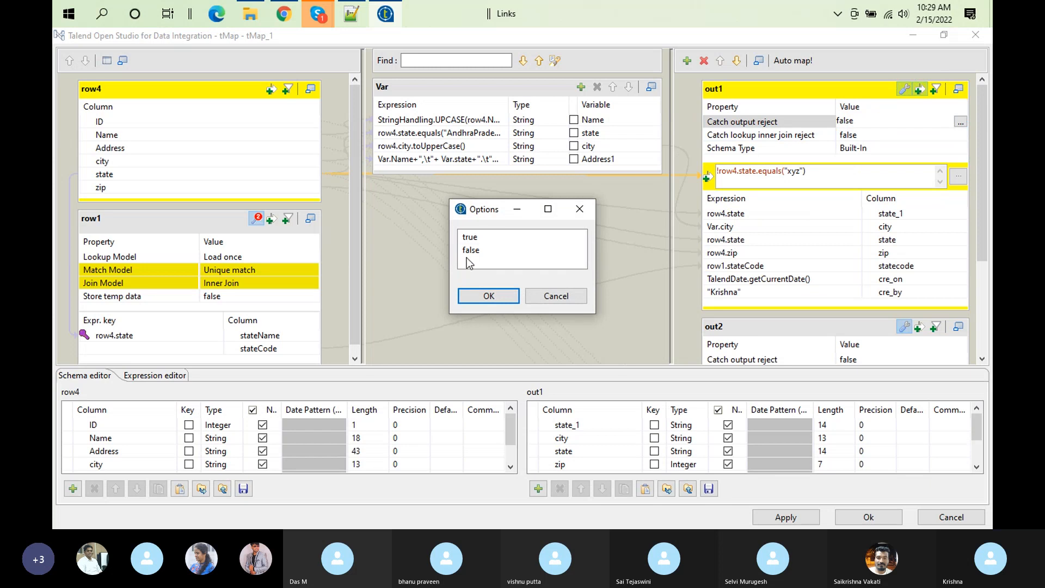
click(467, 238)
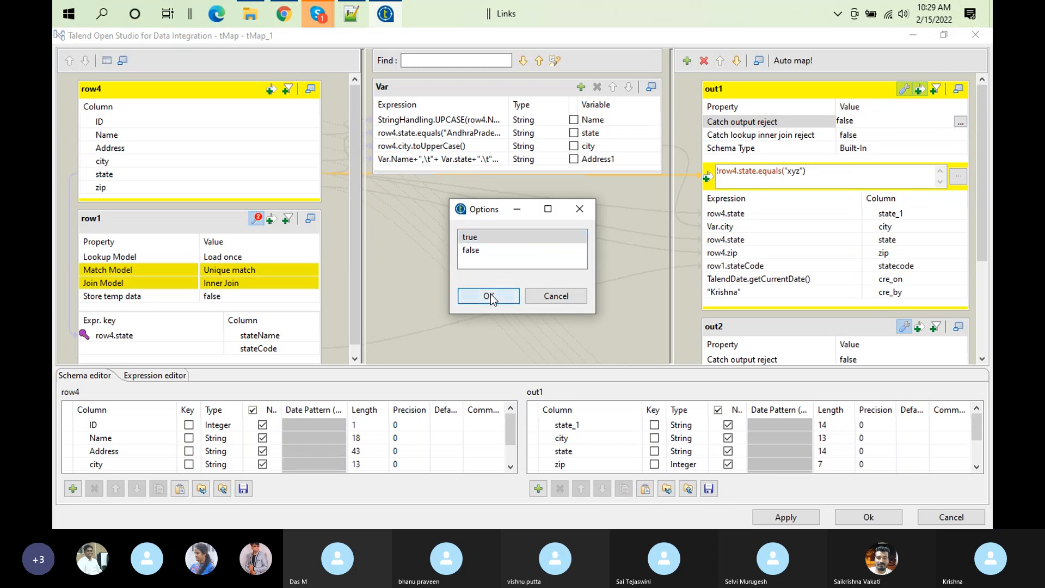
click(489, 295)
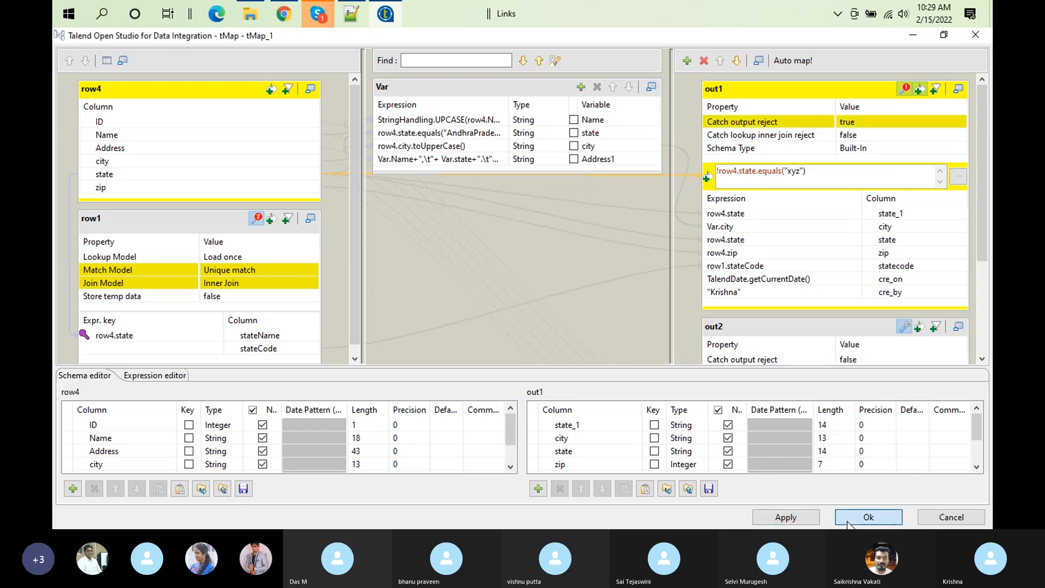
Step: Accept the mapping, rerun the job with a cleared console, and examine the tLogRow_5 and tLogRow_1 tables in the enlarged output
click(866, 517)
click(573, 409)
click(428, 414)
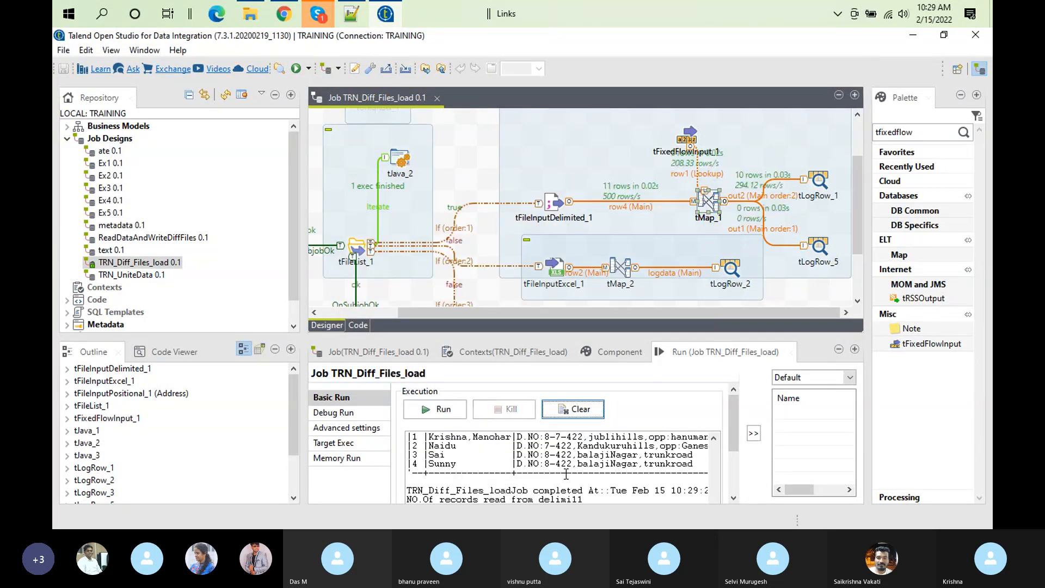
double_click(706, 353)
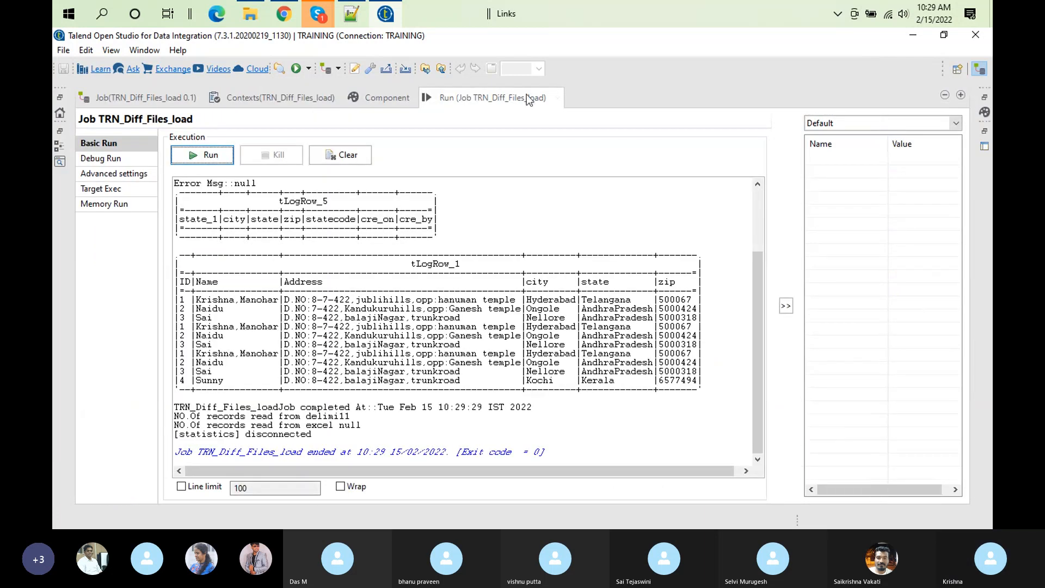
double_click(493, 97)
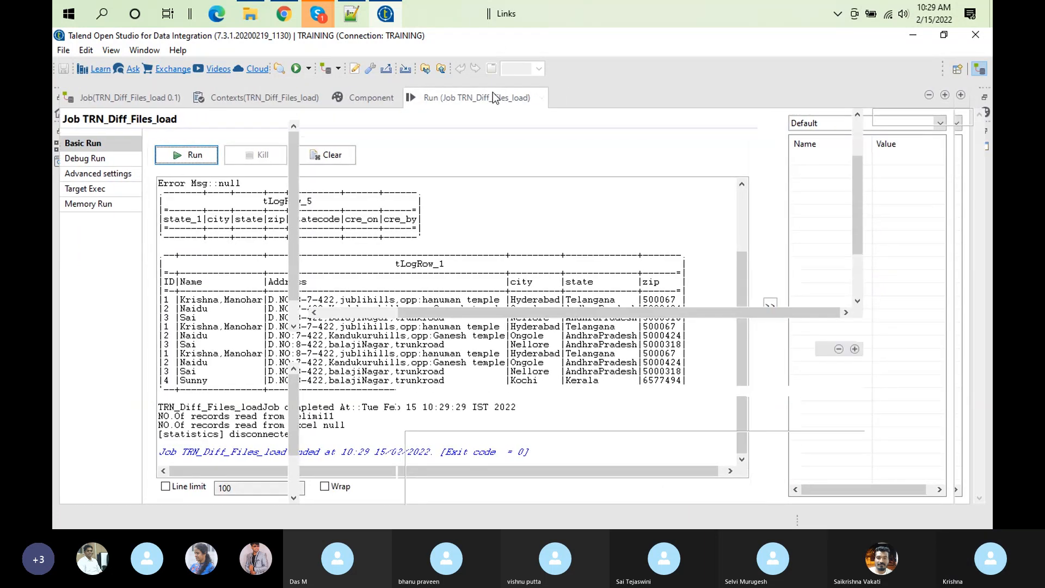
Step: Reopen tMap_1 and delete the state_1 column from the out1 schema
double_click(718, 209)
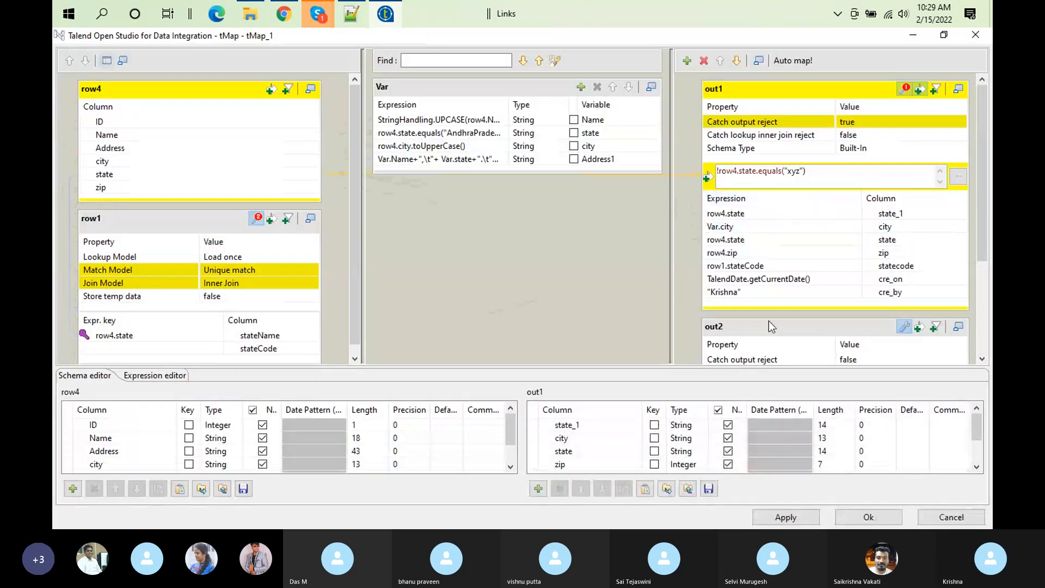
click(832, 171)
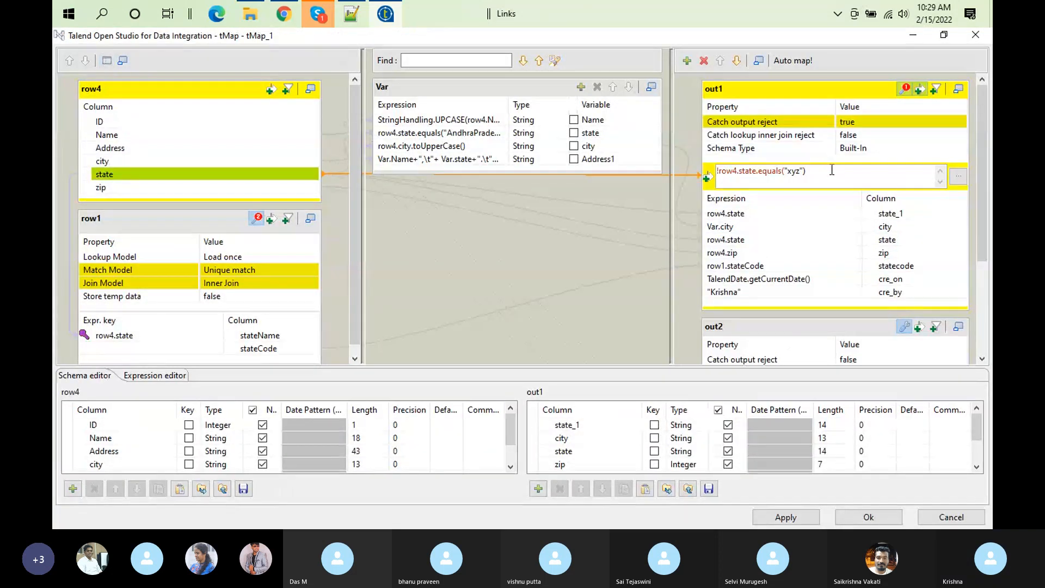
key(ctrl+a)
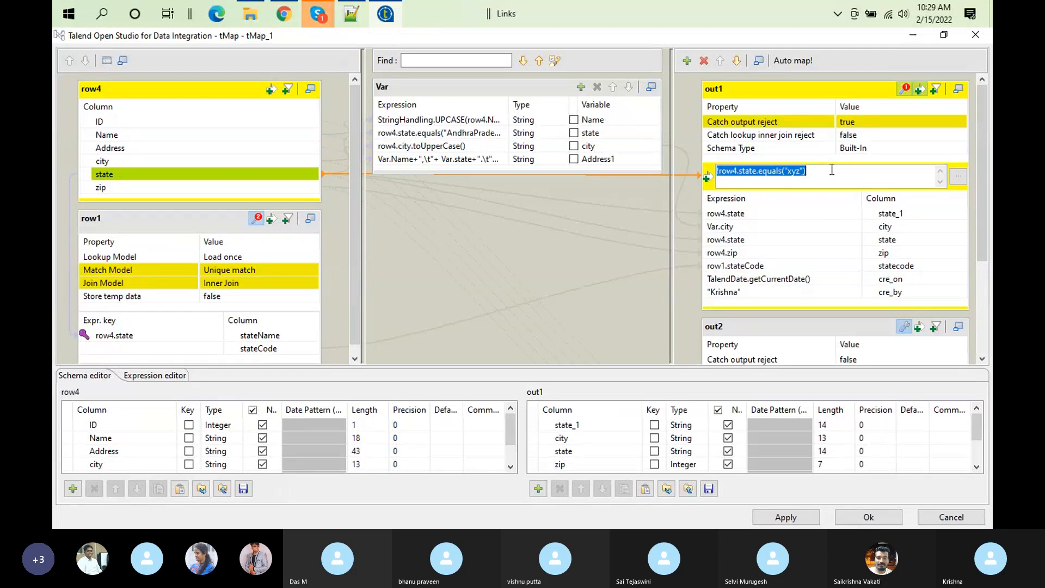
click(908, 89)
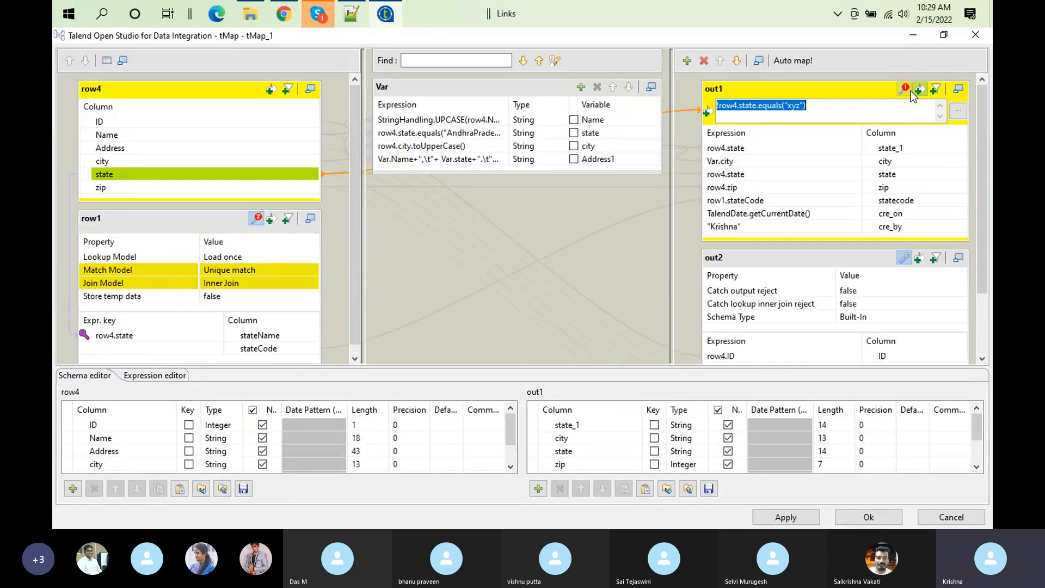
click(888, 150)
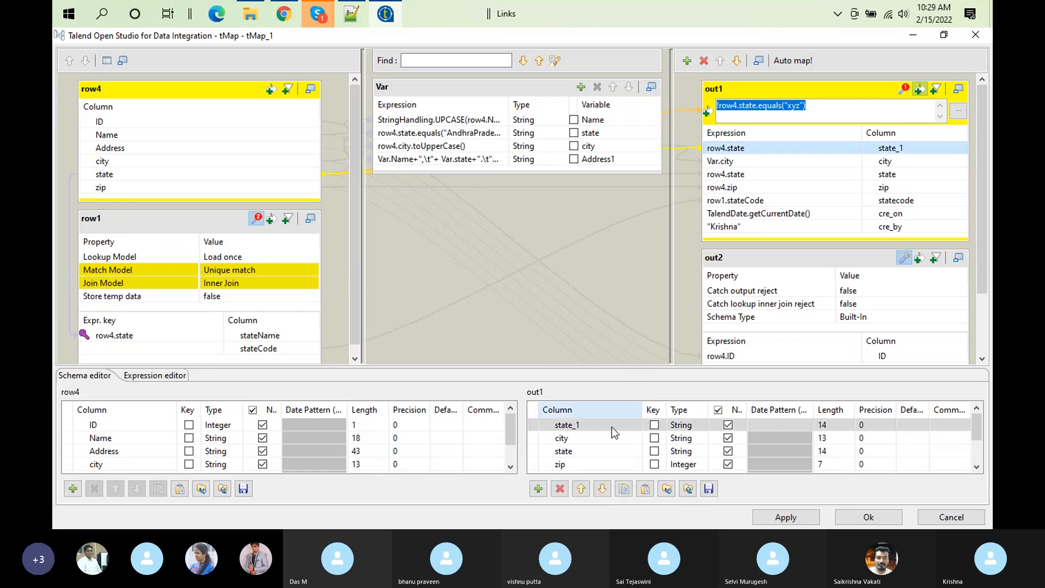
click(560, 489)
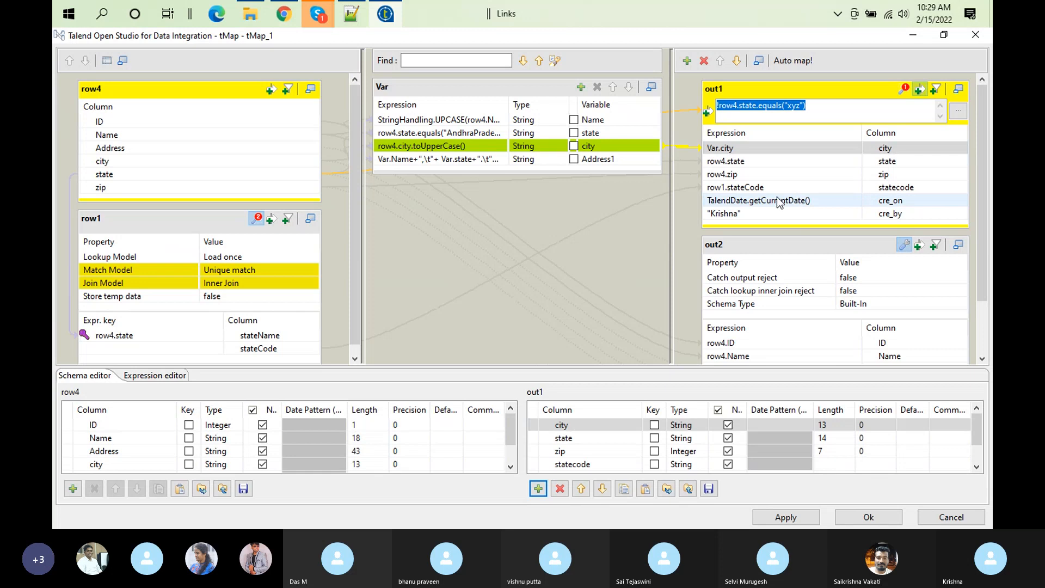
Step: Show out1's settings and set its Catch output reject property to false
click(905, 89)
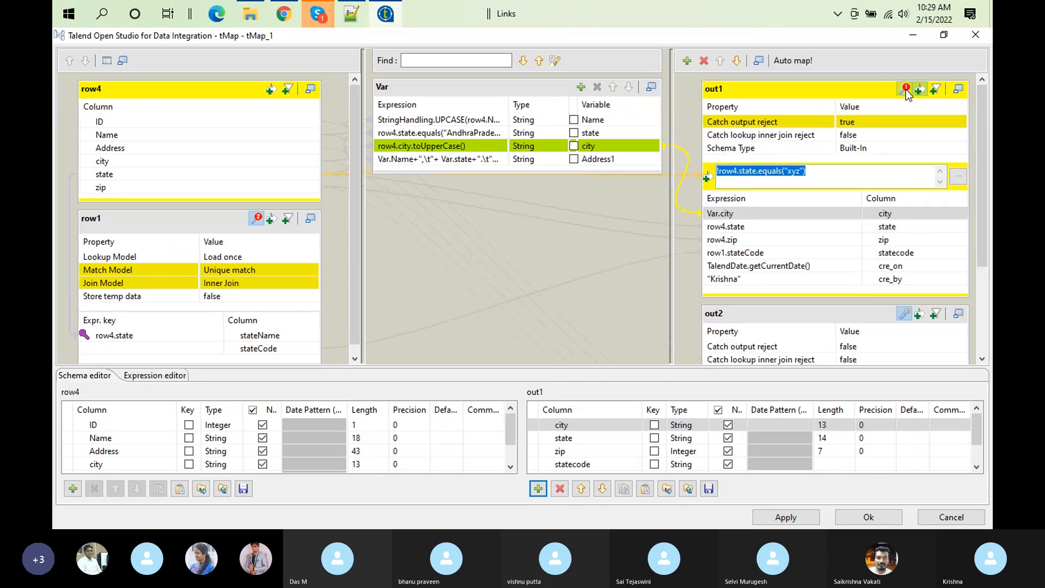
click(859, 122)
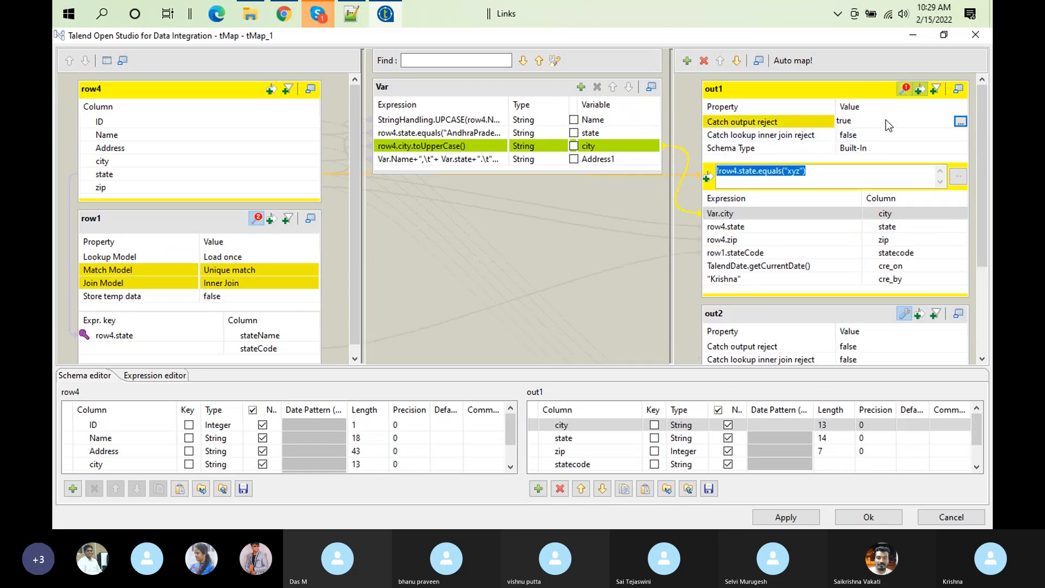
click(962, 122)
click(473, 249)
click(491, 297)
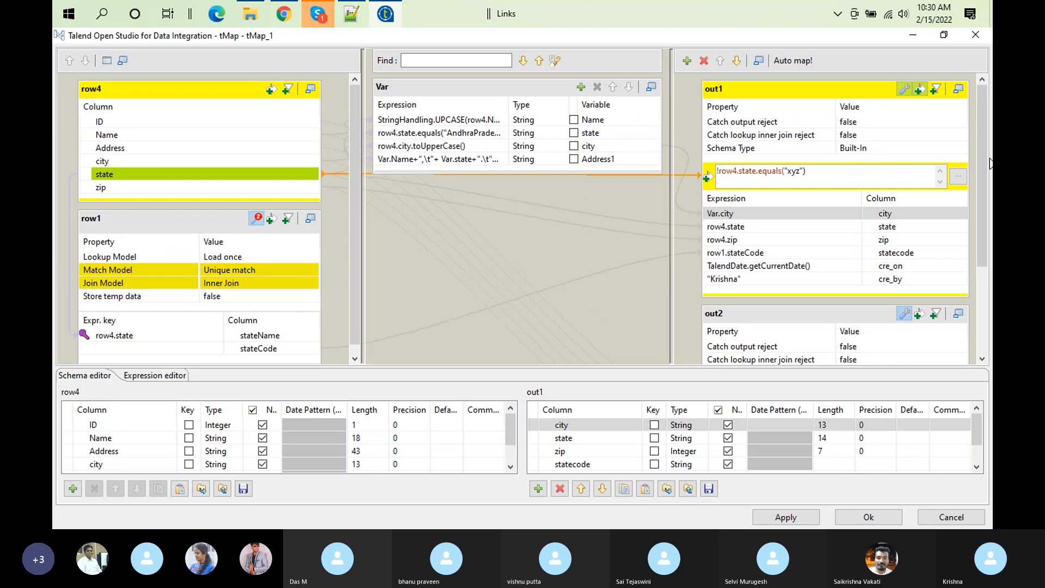
Step: Set out2's Catch output reject property to true
drag(982, 143, 989, 240)
click(938, 220)
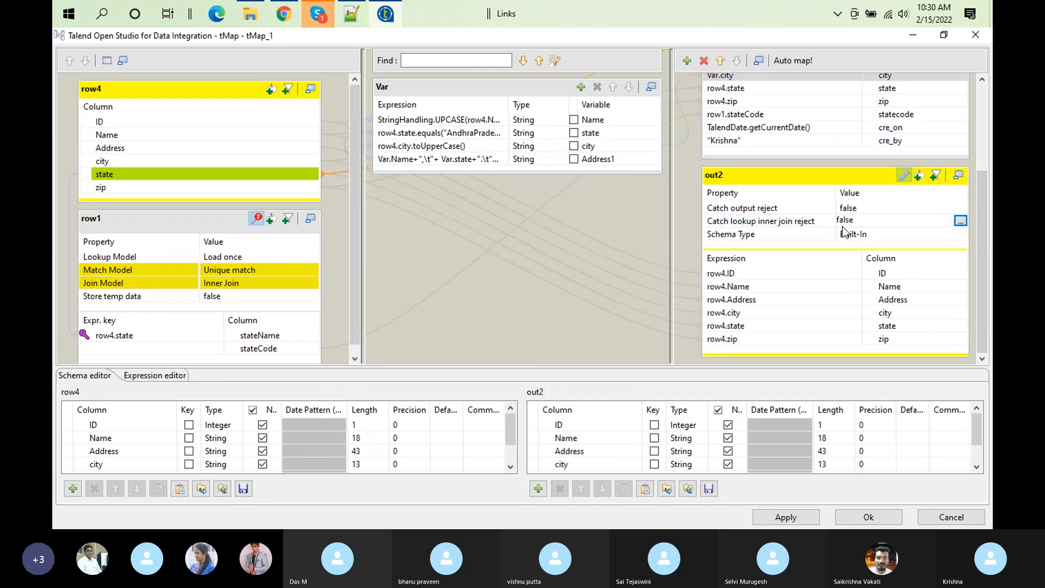
click(948, 208)
click(960, 207)
click(468, 238)
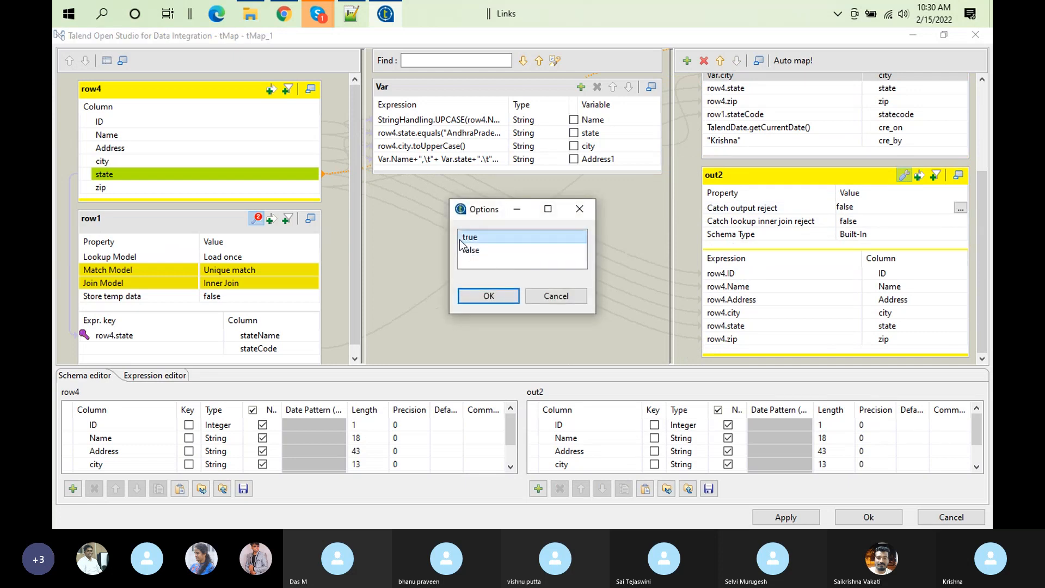
click(492, 296)
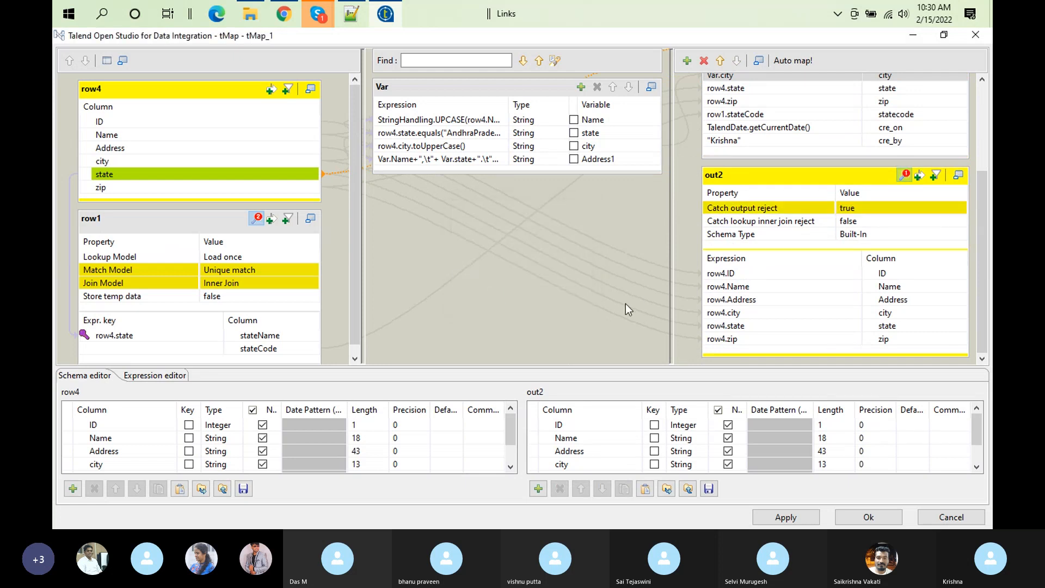
Step: Accept the tMap_1 mapping, propagate the schema changes, and clear the run console
click(859, 517)
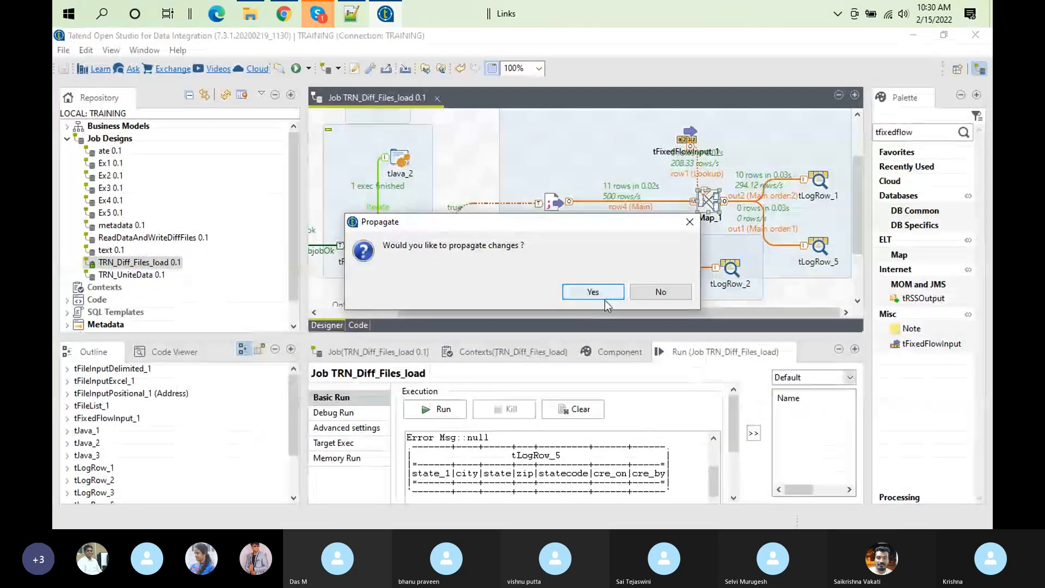
click(605, 299)
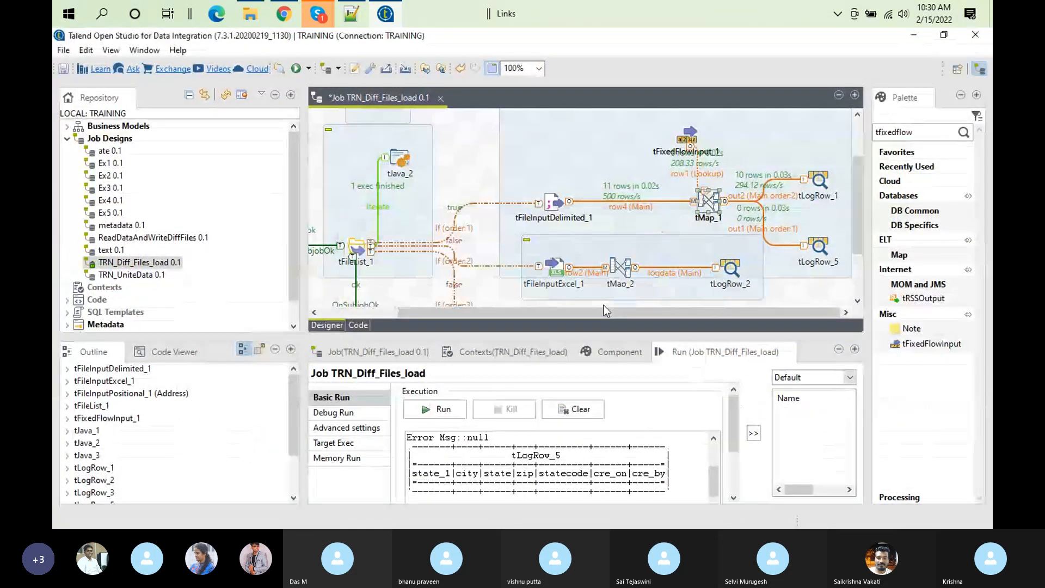
click(571, 408)
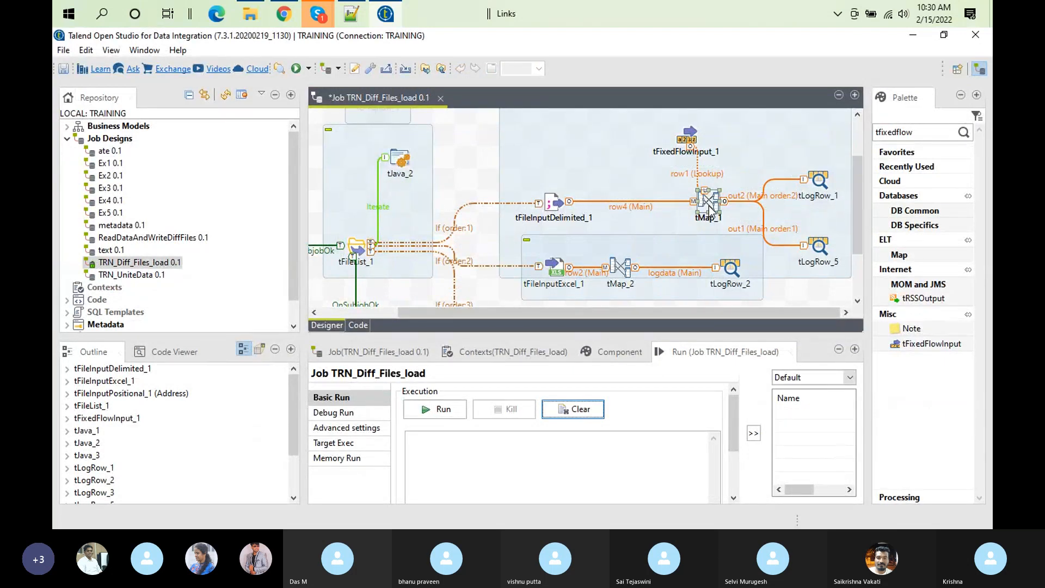
Step: Reopen tMap_1, review the out1 and out2 column mappings, and accept the mapping
double_click(707, 202)
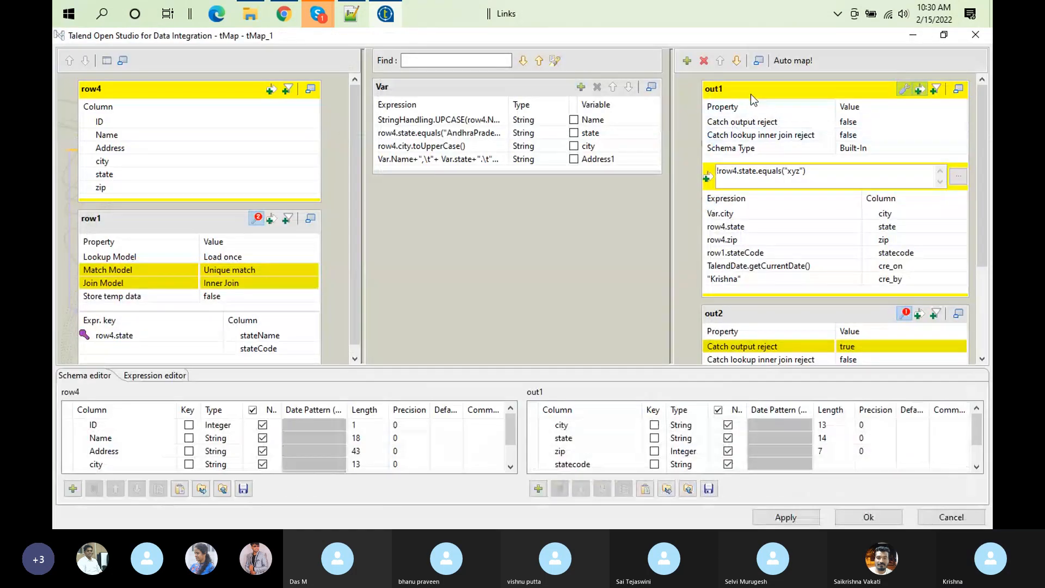
click(750, 88)
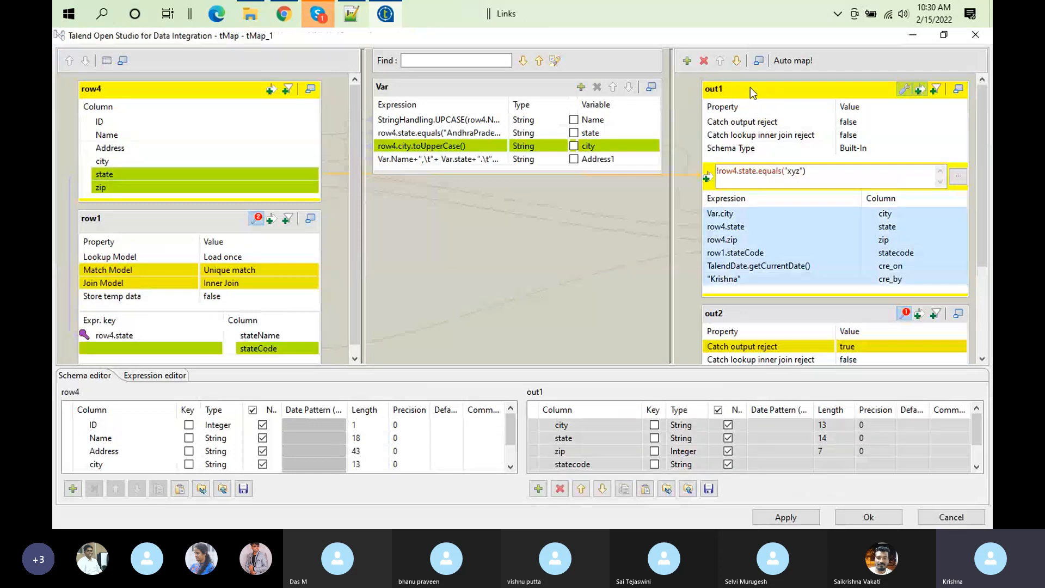
click(779, 320)
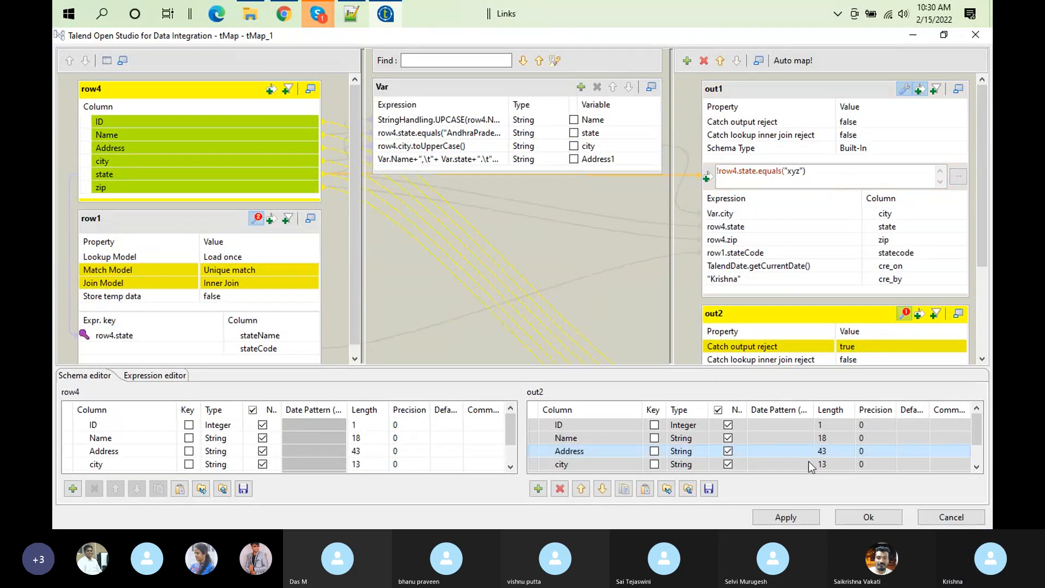
click(861, 519)
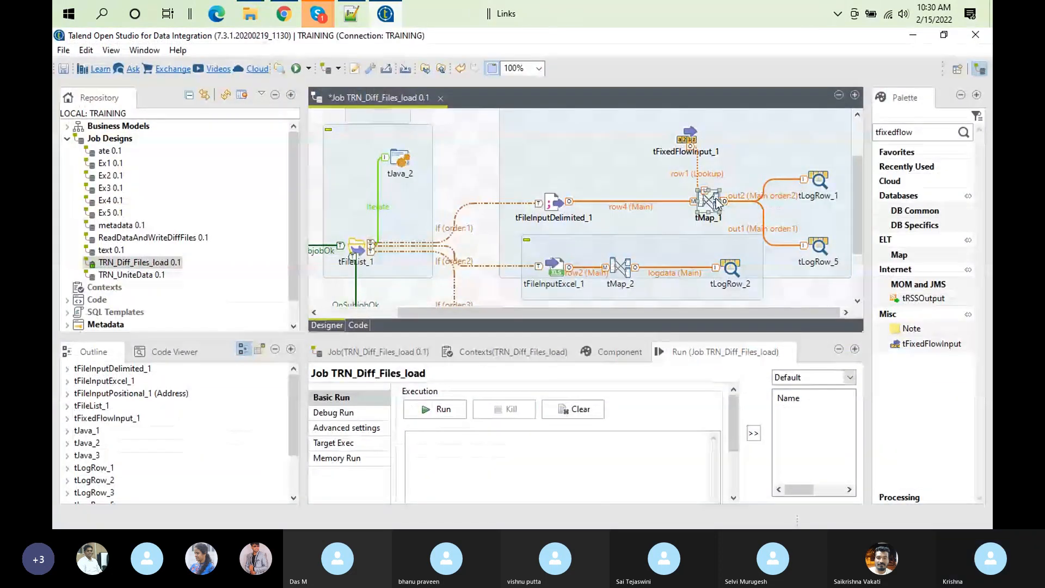
Step: Recheck the out1 filter and out2 reject settings in tMap_1 and run the job
double_click(716, 198)
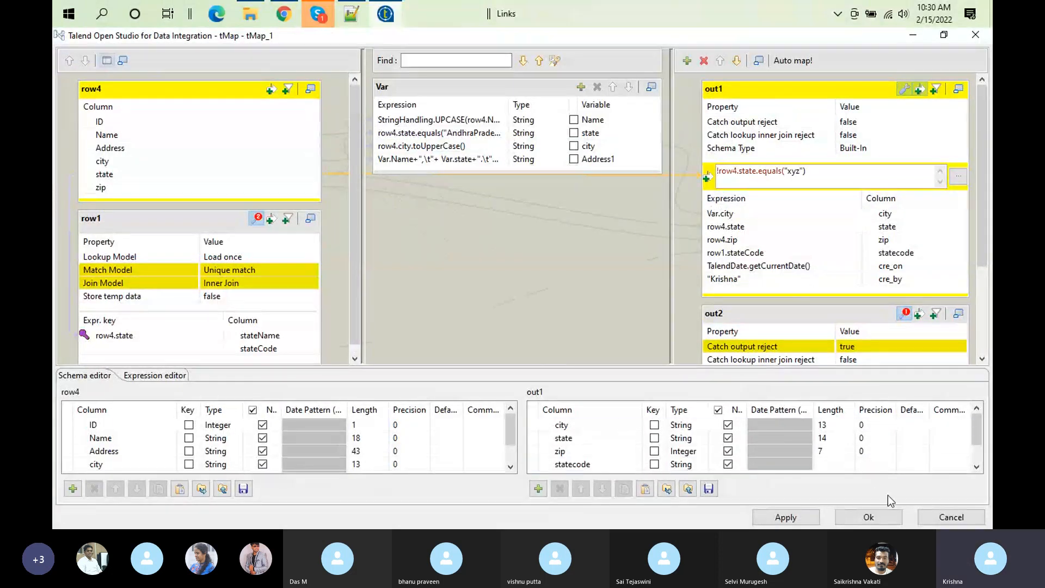
click(887, 517)
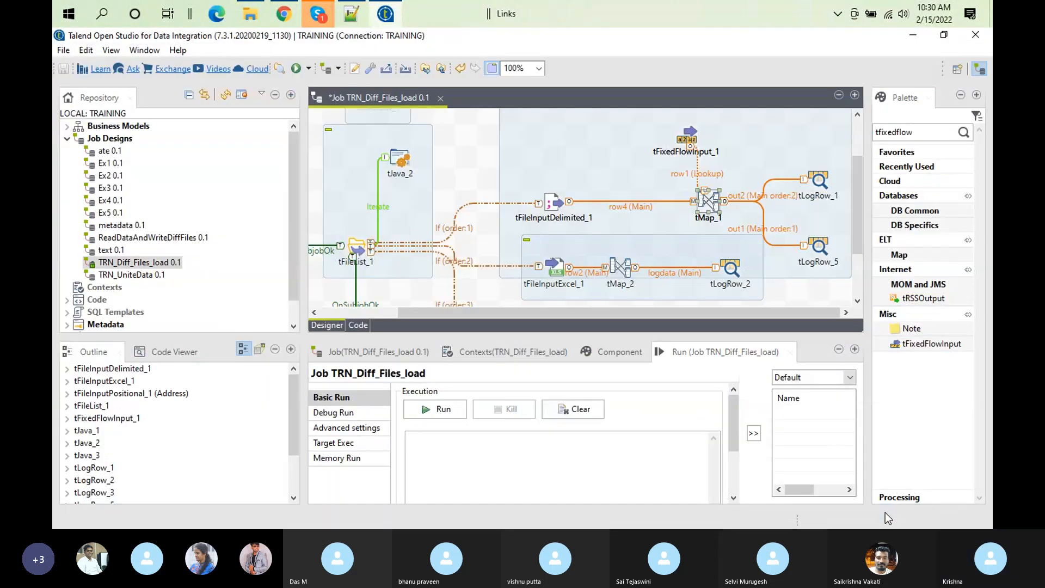
double_click(703, 206)
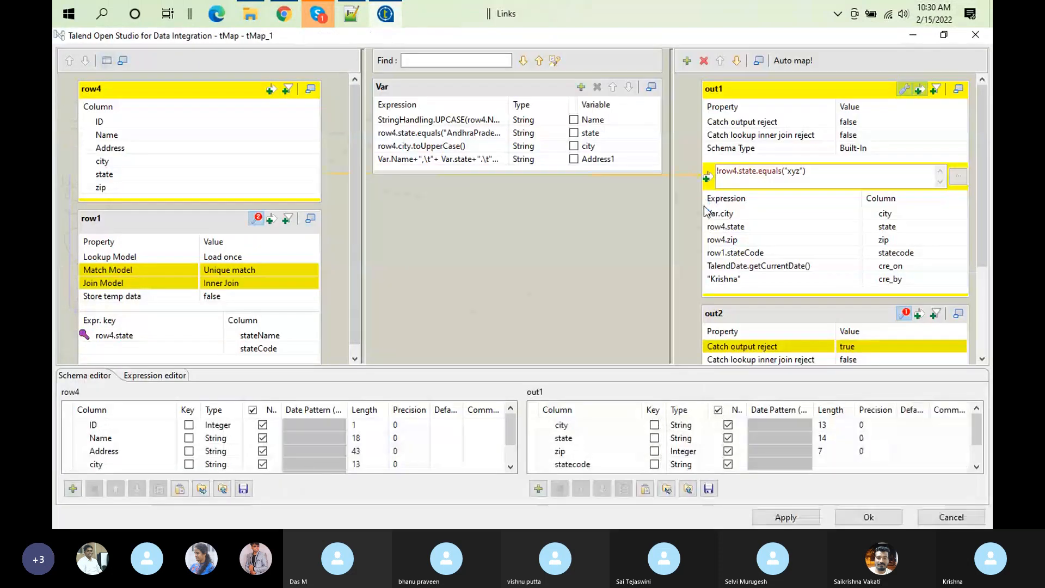
click(893, 521)
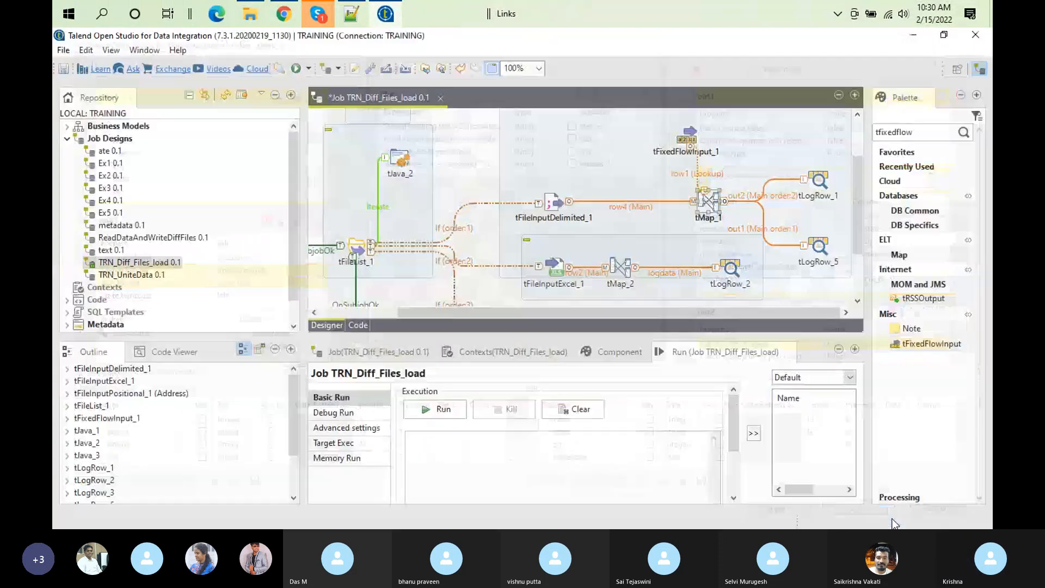
click(456, 409)
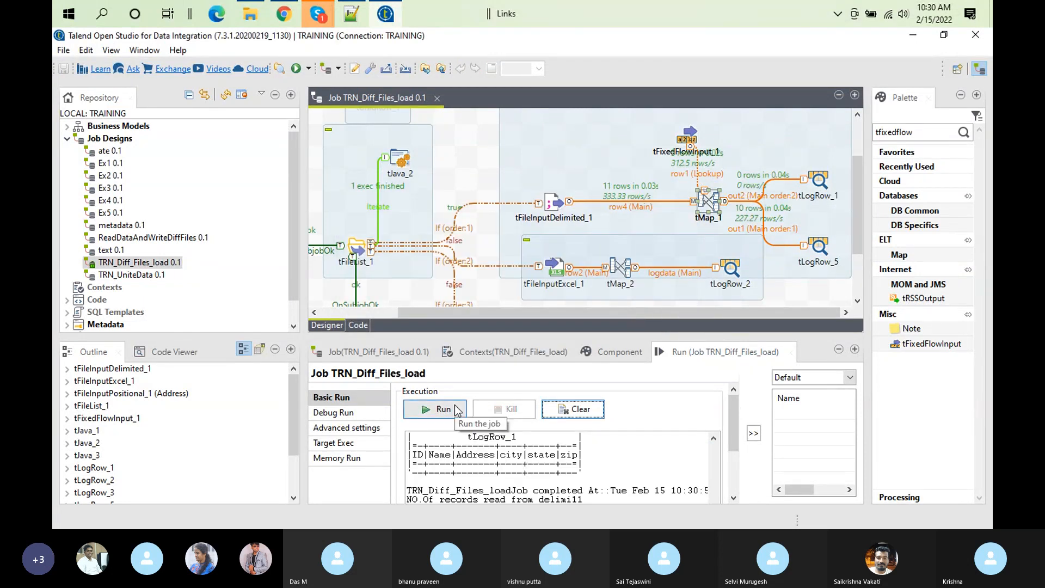
Step: Reopen tMap_1 and compare out1's filter and mapped columns with out2's reject settings and mappings
double_click(712, 207)
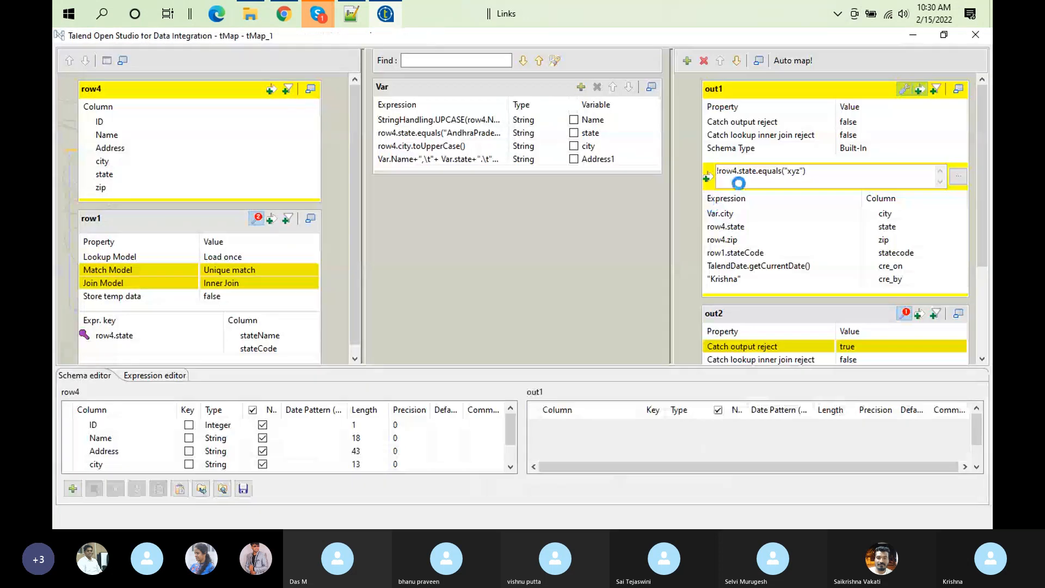
drag(983, 152, 982, 165)
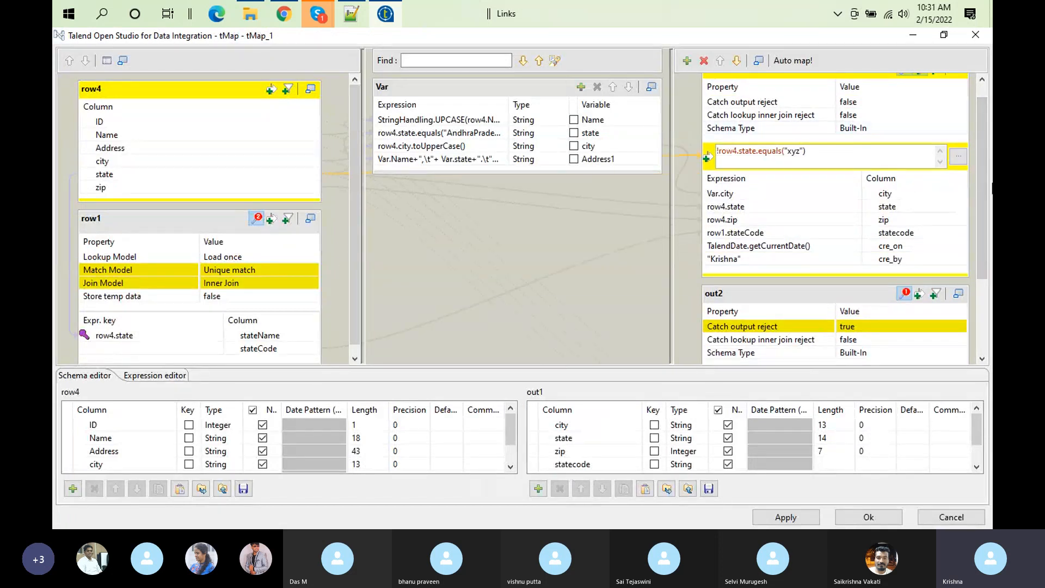
drag(985, 200, 975, 87)
click(788, 85)
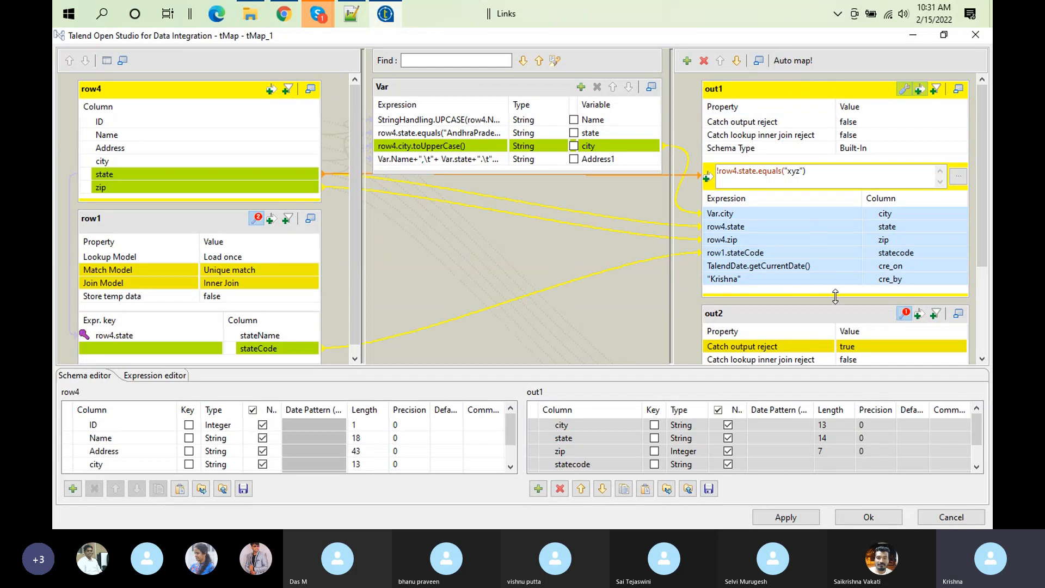
drag(981, 242, 991, 312)
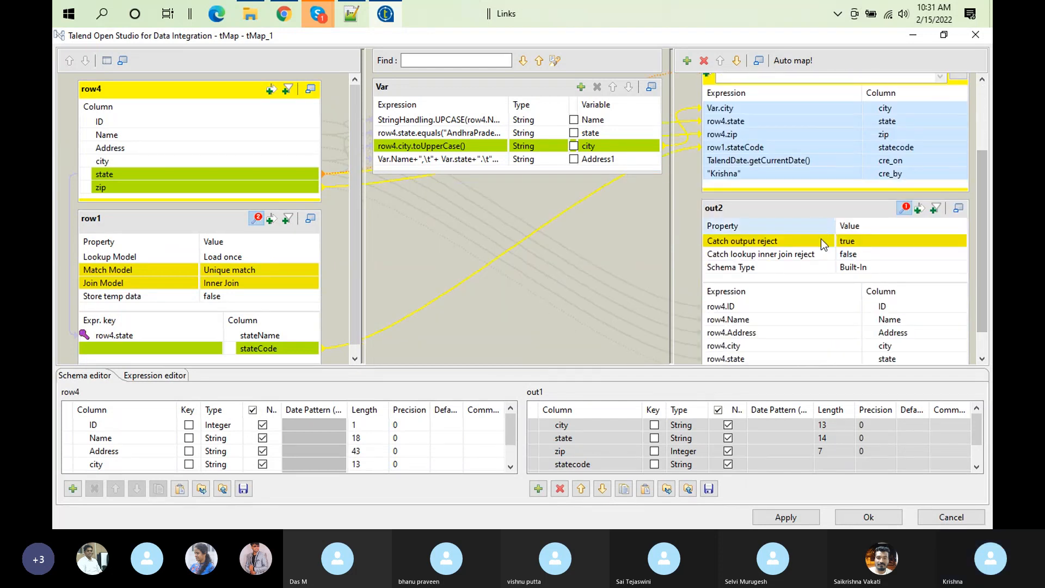
click(873, 518)
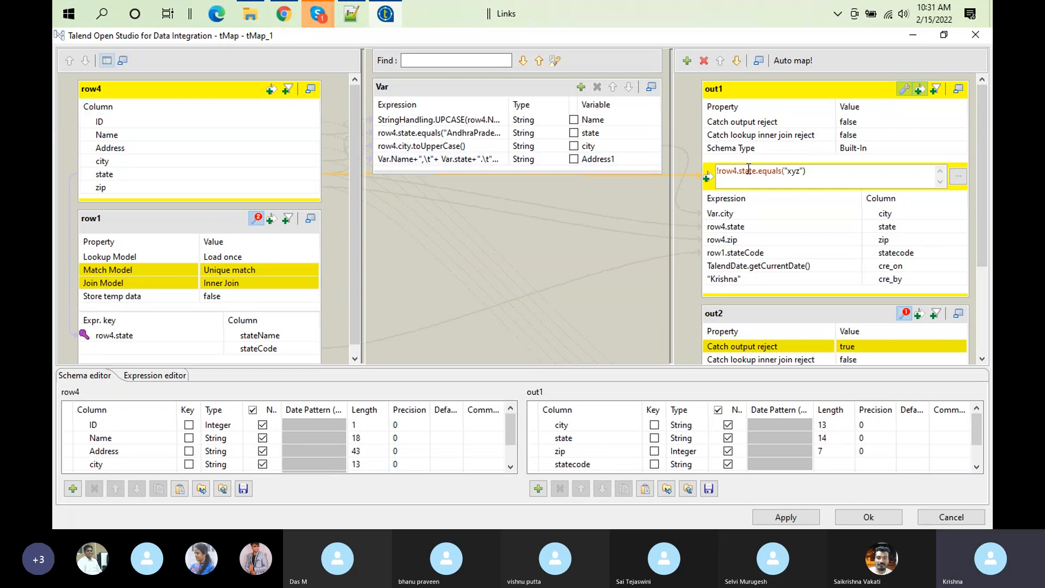
Step: Delete out1's filter expression in tMap_1 and rerun the job with a cleared console
click(809, 178)
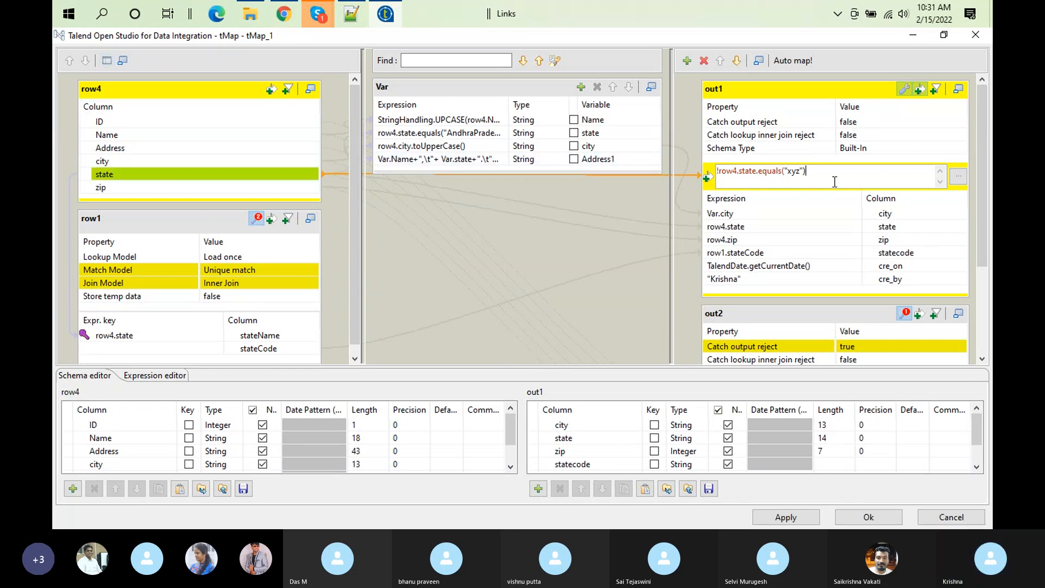
key(ctrl+a)
key(ctrl+c)
key(BackSpace)
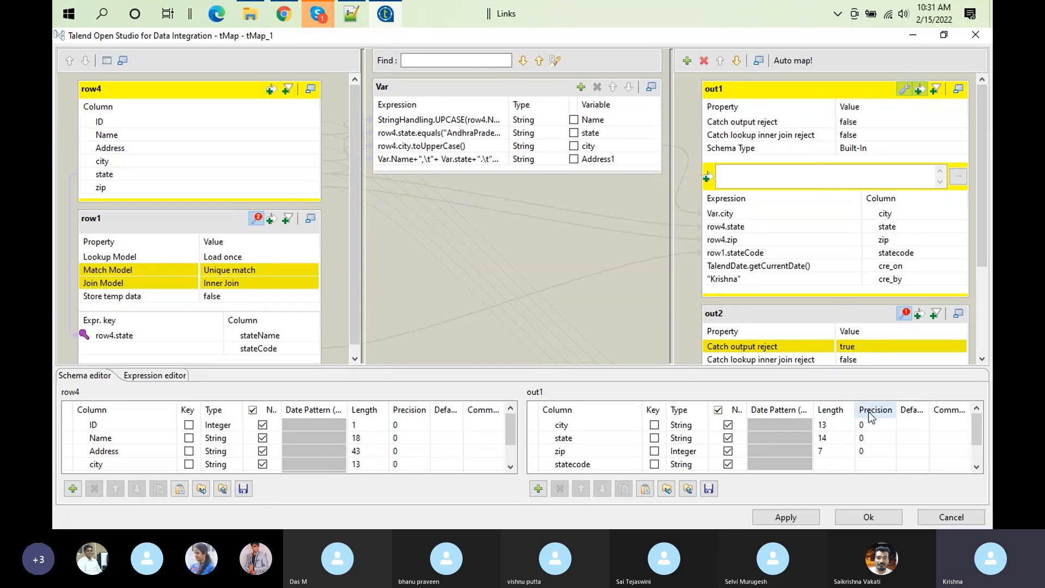
click(867, 517)
click(572, 408)
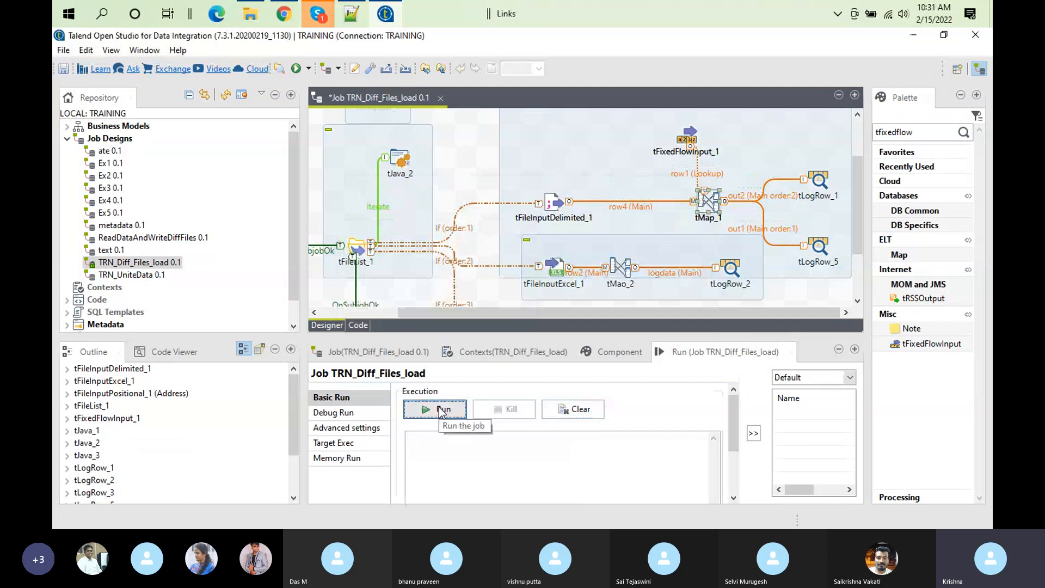
click(441, 410)
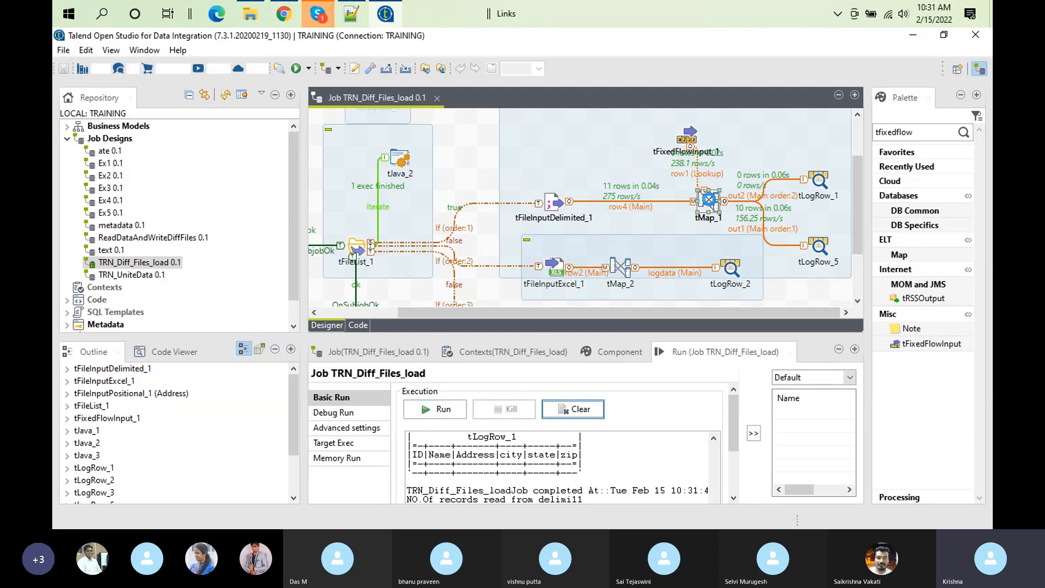
Step: Set out2's Catch output reject property to false in tMap_1 and rerun the job
double_click(708, 202)
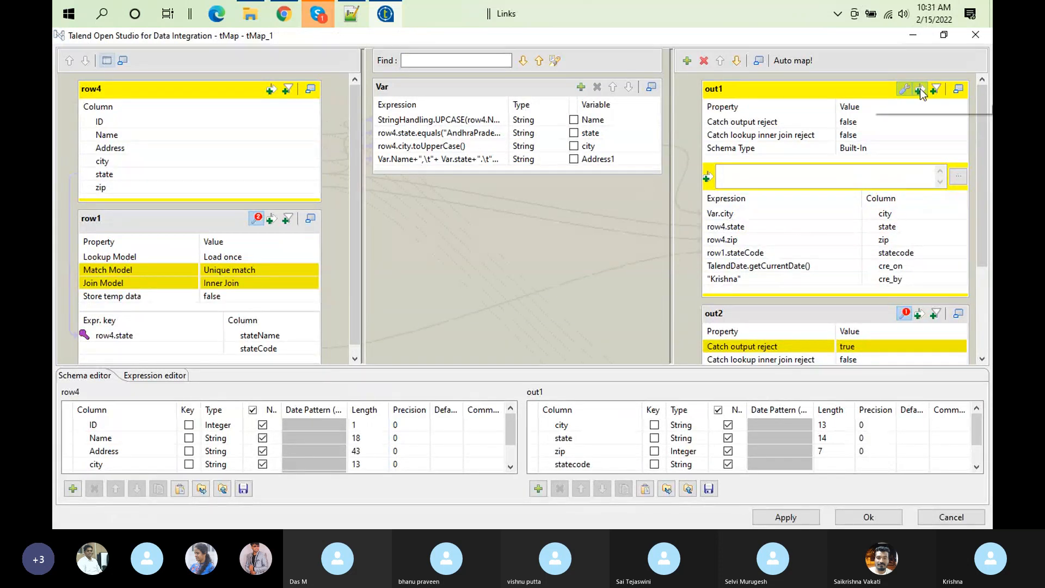
click(938, 346)
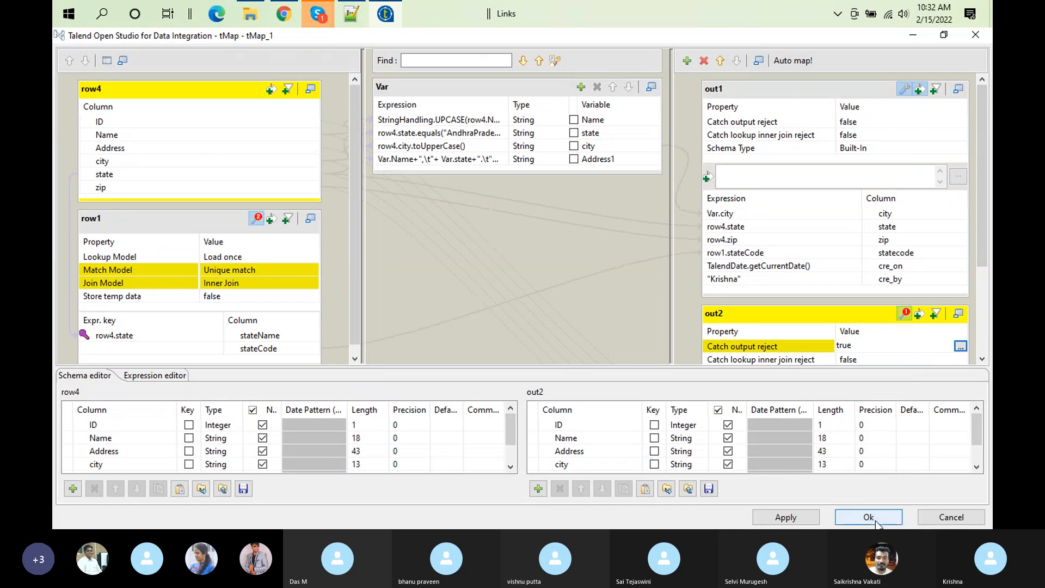
click(960, 346)
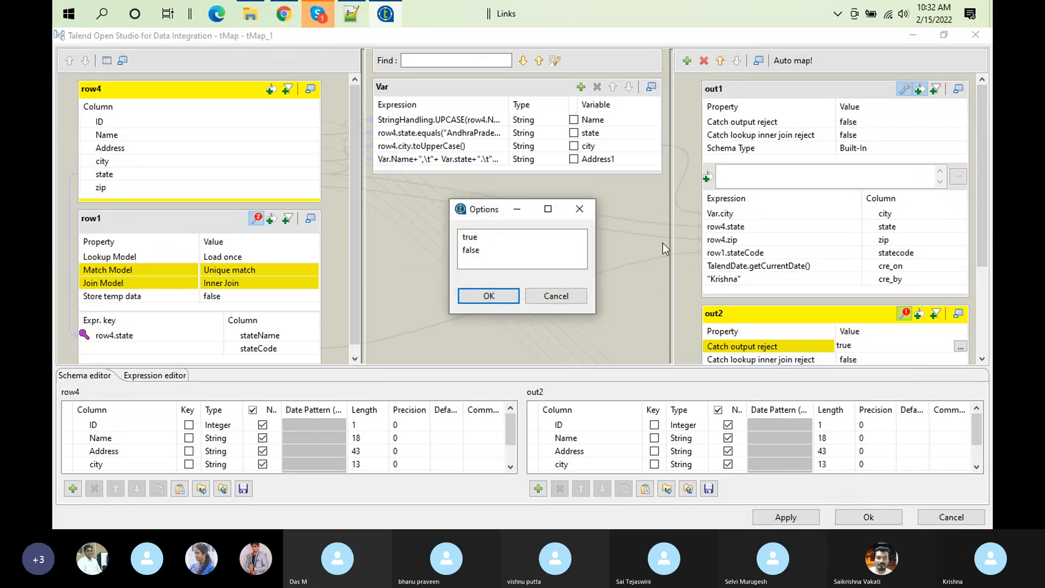
click(474, 250)
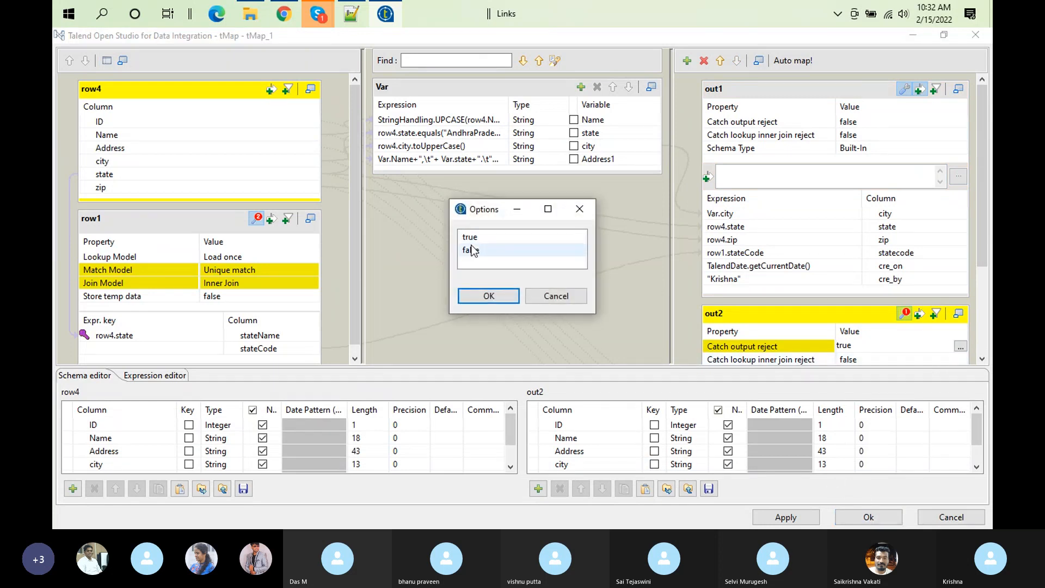
click(489, 295)
click(856, 517)
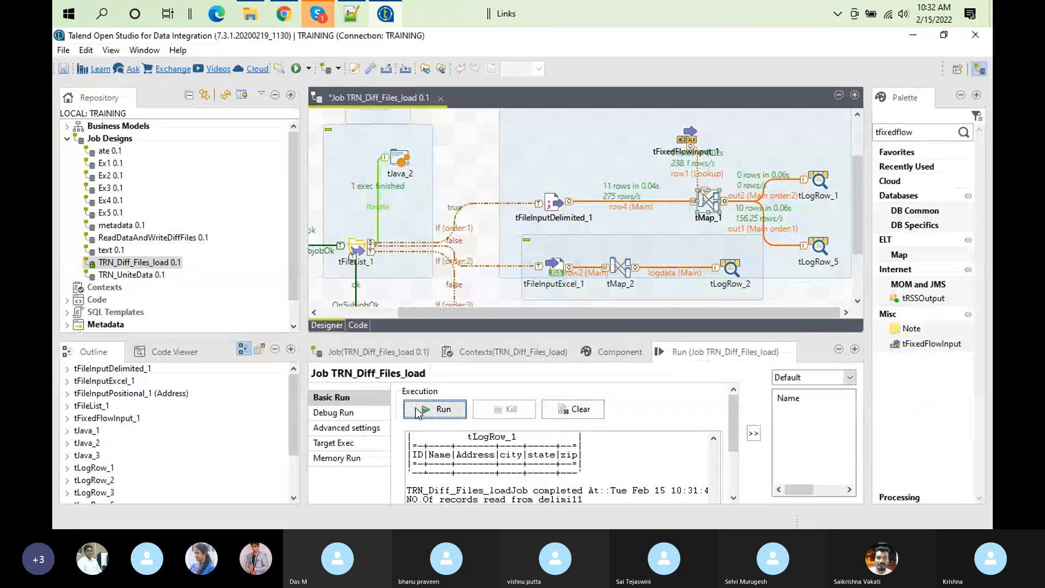
click(415, 411)
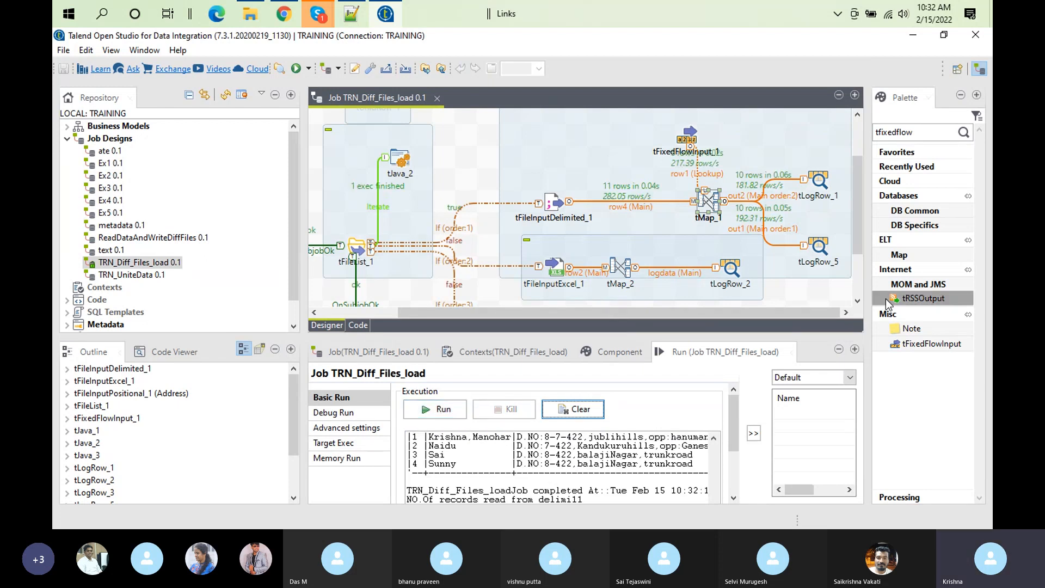
Step: Reopen tMap_1, dismiss the expression builder, and turn off out1's expression filter, accepting the mapping
double_click(707, 200)
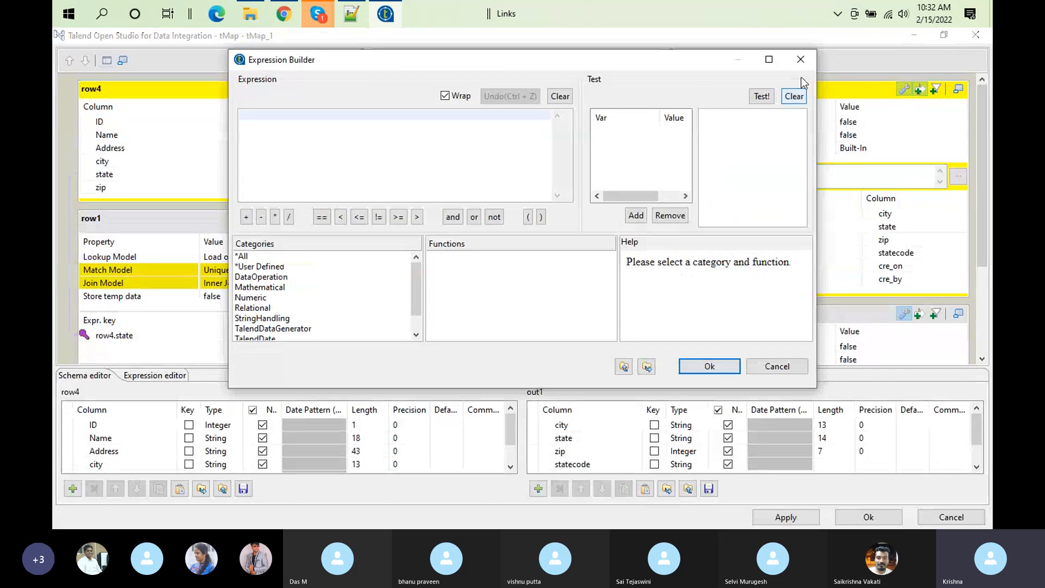
click(802, 57)
click(918, 89)
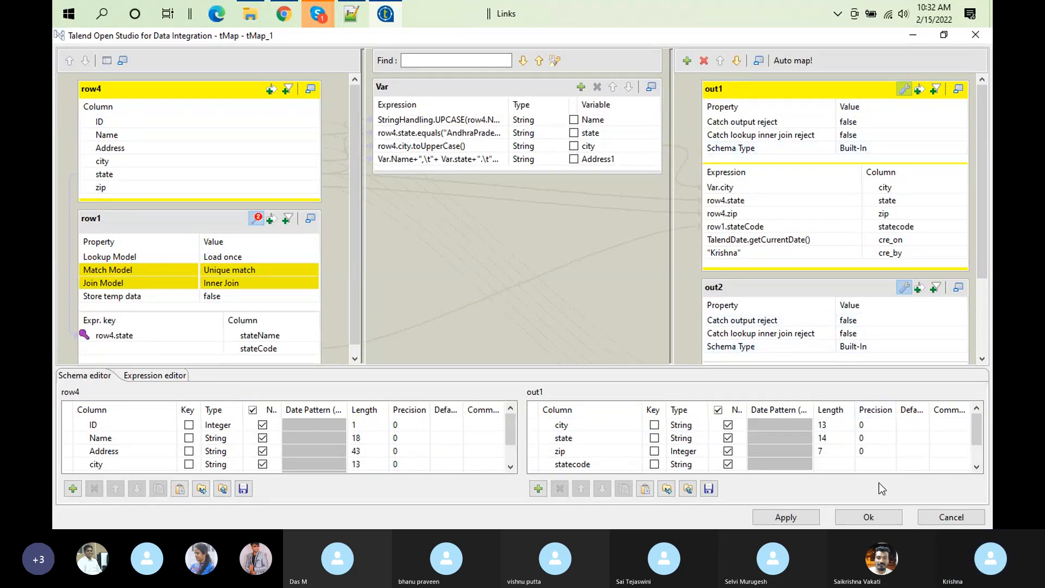
click(882, 515)
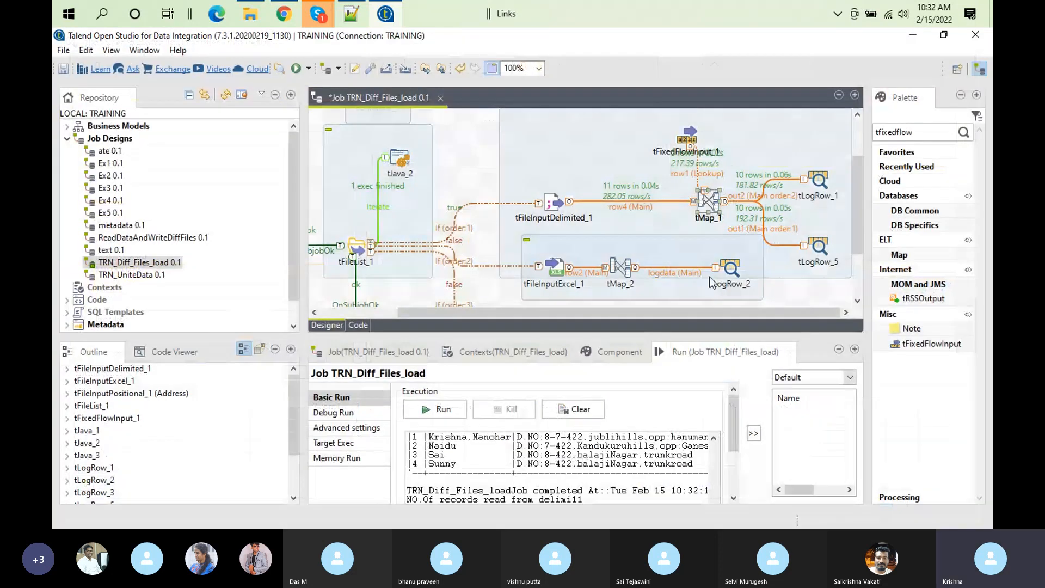
Step: Reopen tMap_1 and turn on out1's expression filter
double_click(703, 206)
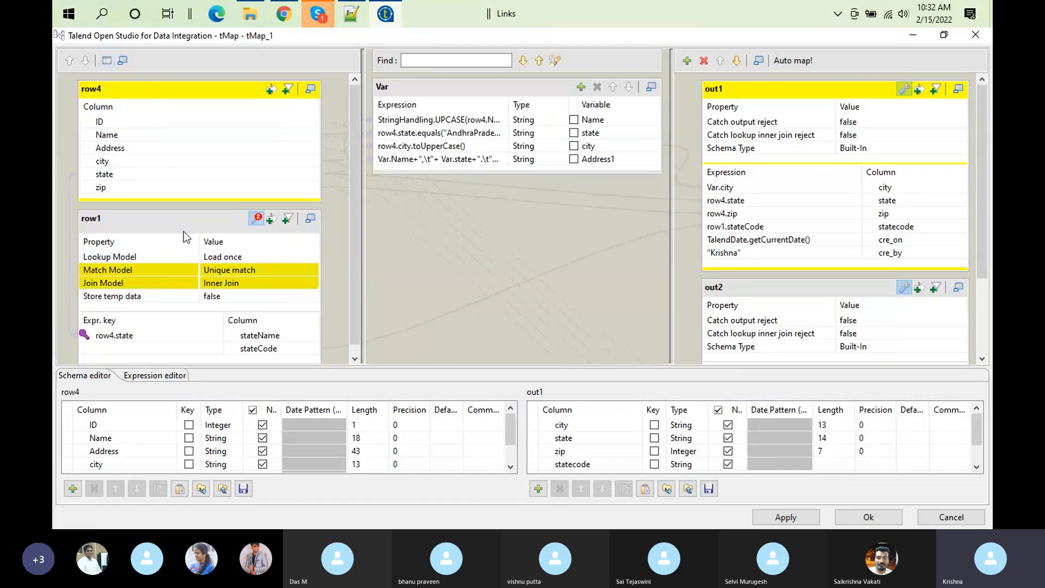
click(142, 122)
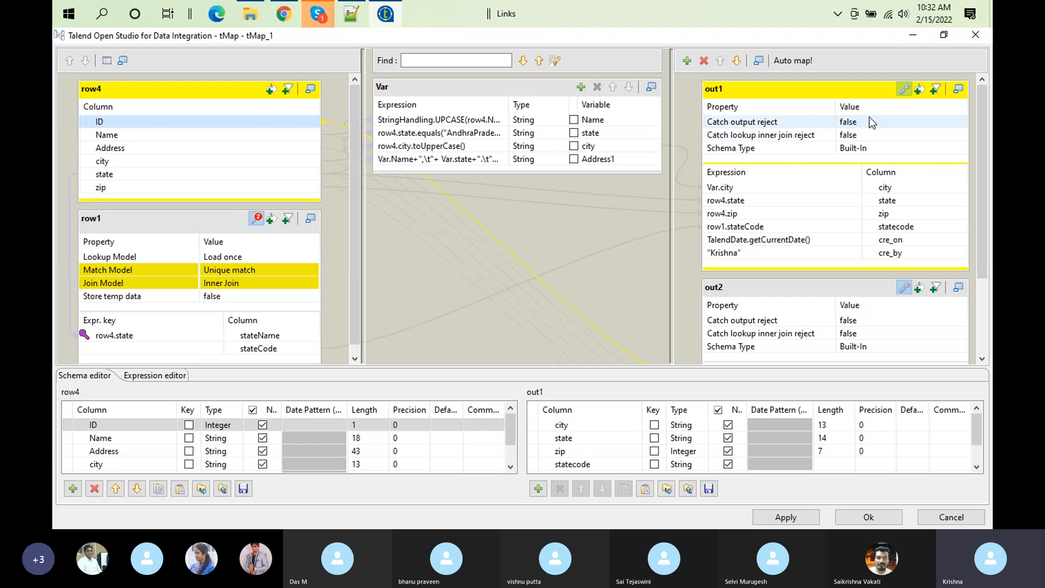
click(919, 89)
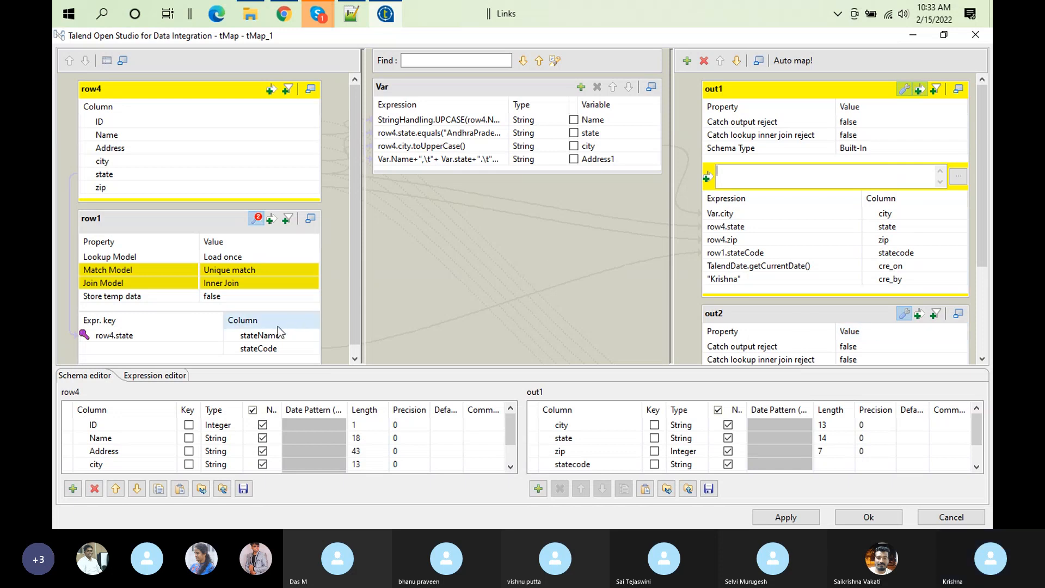
Step: Try row1.stateName as out1's filter expression and clear it again
mouse_move(279, 335)
mouse_down()
mouse_move(822, 178)
mouse_move(793, 175)
mouse_up()
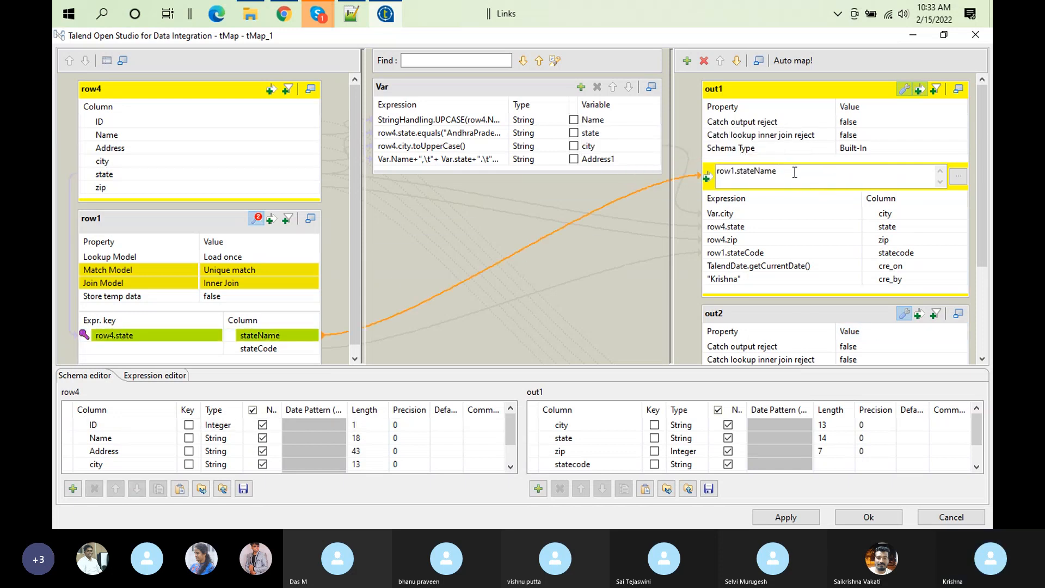
key(BackSpace)
key(BackSpace)
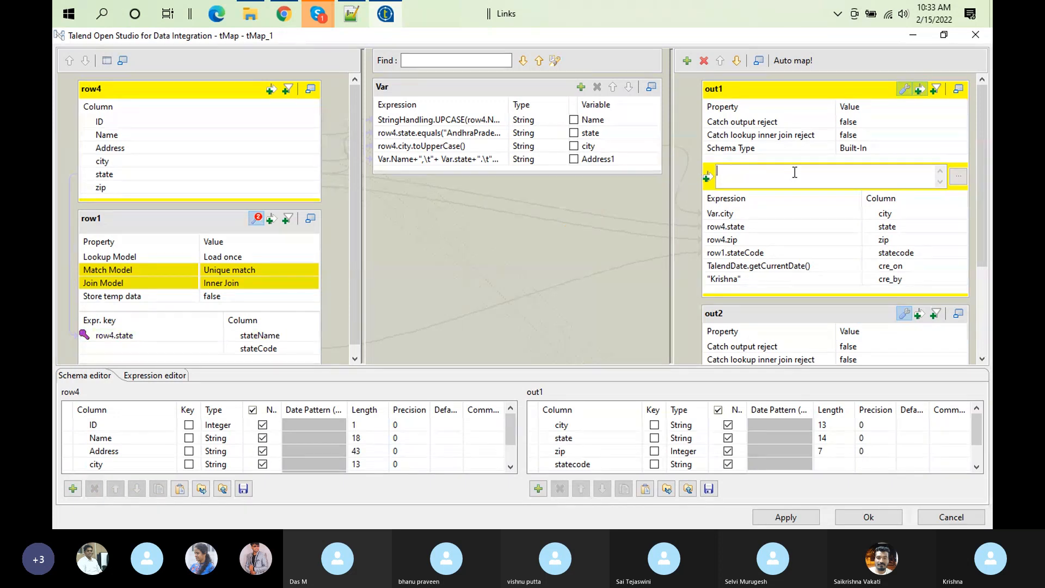
Step: Set the Join Model of the row1 lookup to Left Outer Join
click(264, 283)
click(313, 283)
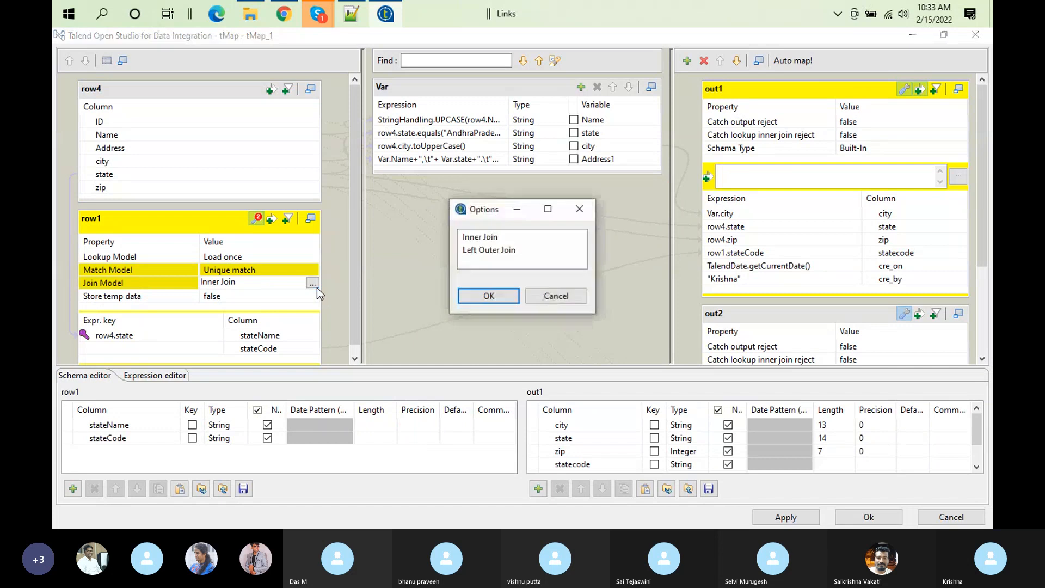
click(466, 250)
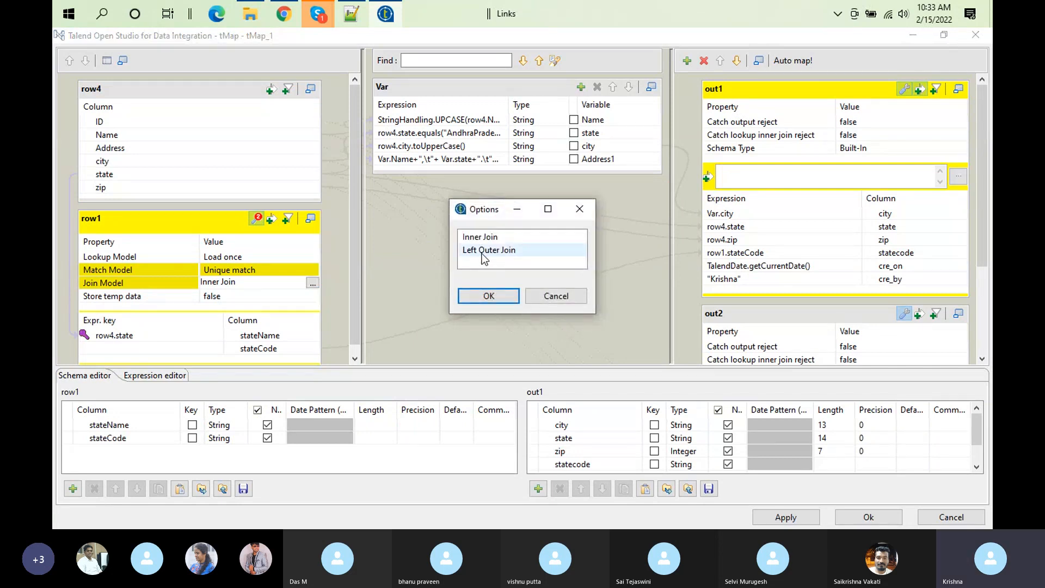
click(501, 300)
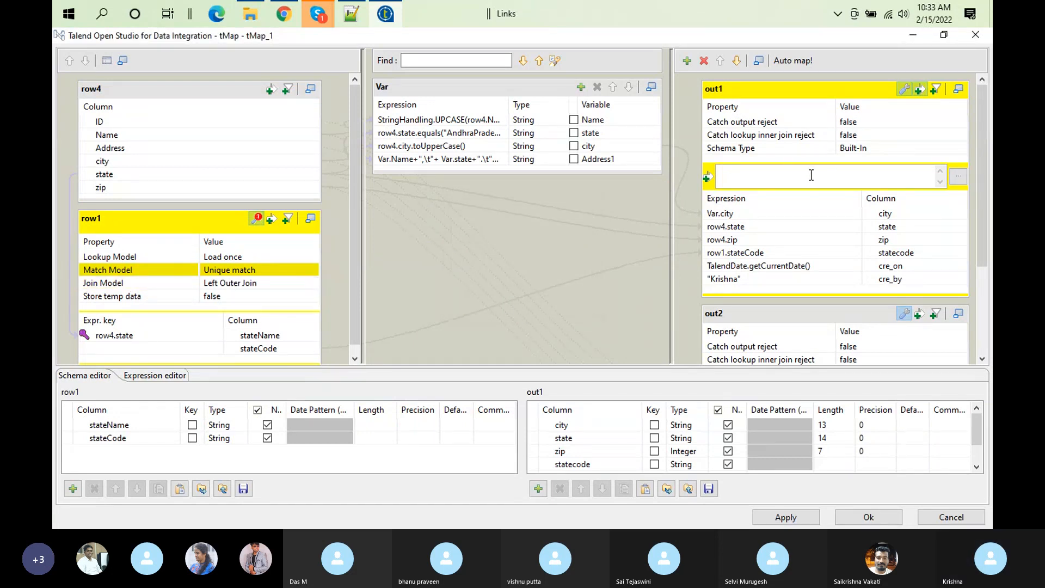
Step: Set out1's filter expression to !row4.state.equals("xyz"), accept the mapping, and run the job with a cleared console
key(ctrl+v)
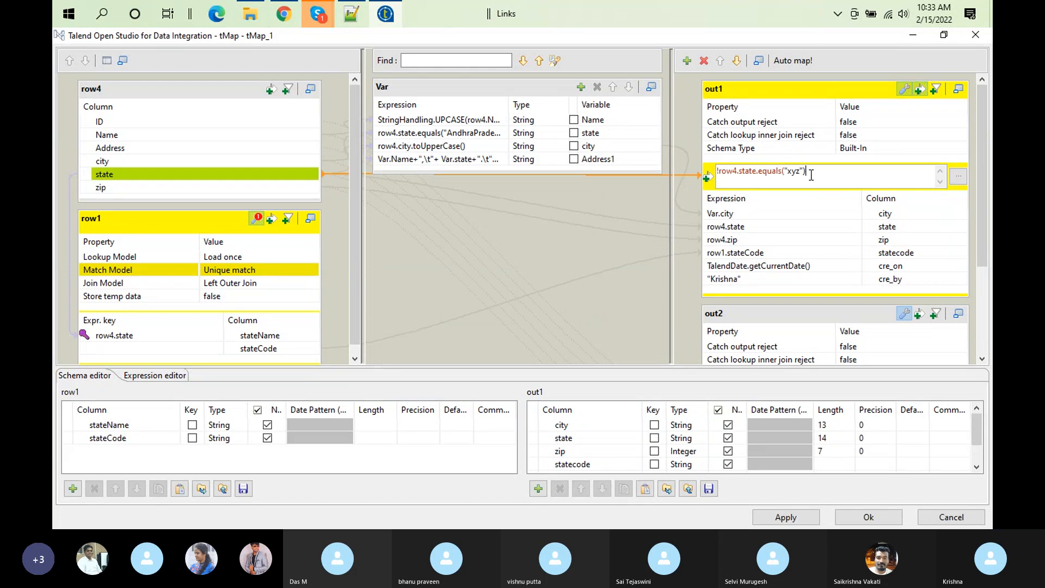
click(850, 515)
click(573, 408)
click(462, 408)
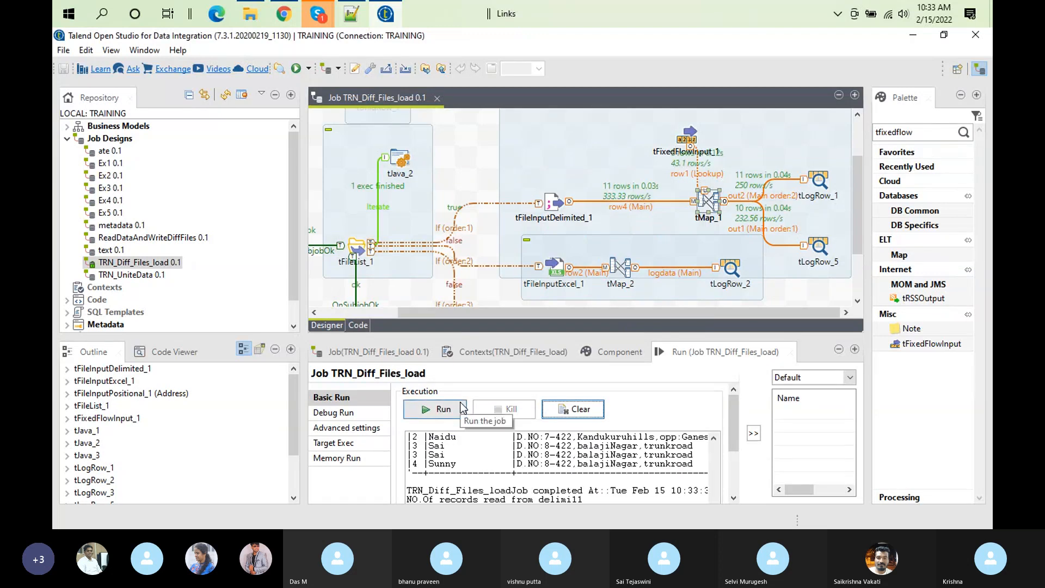
Step: Examine the tLogRow_5 and tLogRow_1 tables in the enlarged run output, then restore the layout
double_click(716, 352)
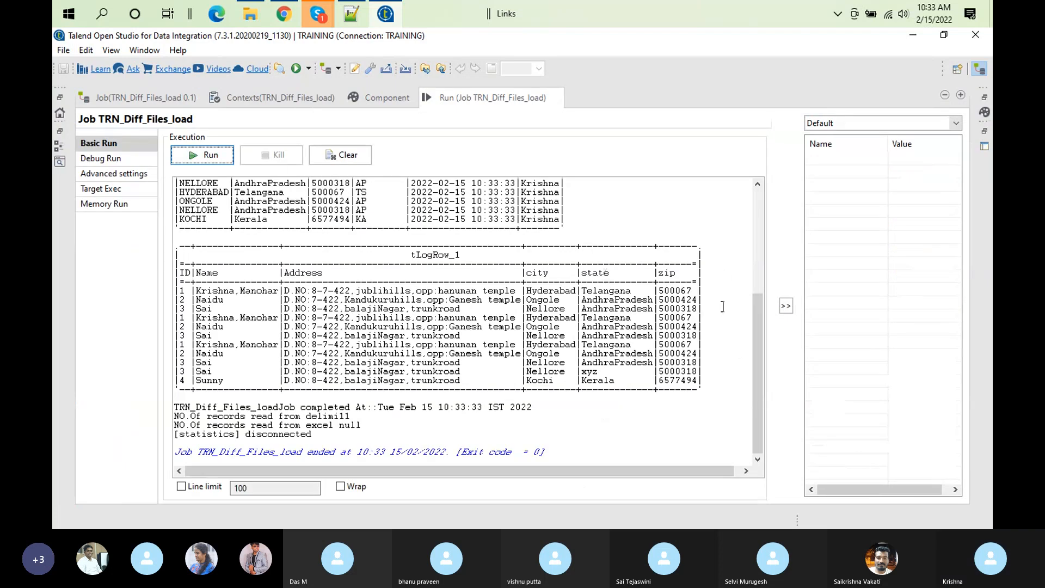
scroll(756, 377, up, 10)
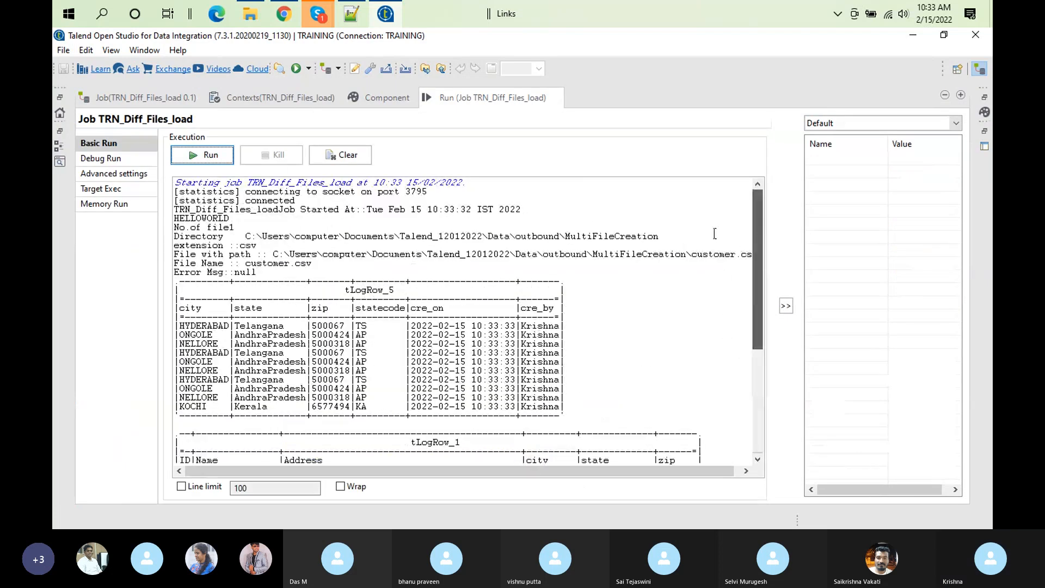
double_click(461, 98)
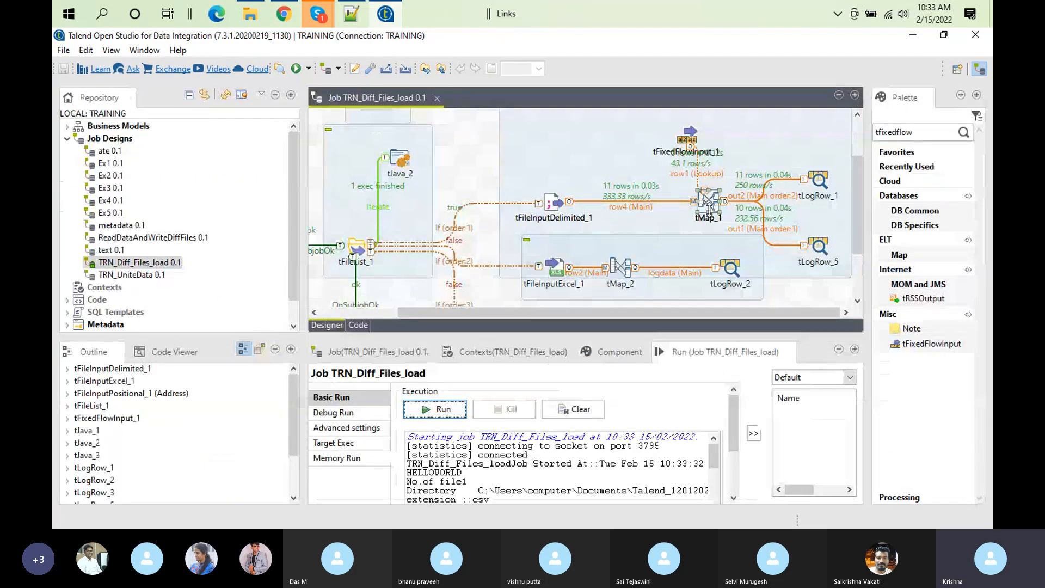
Step: Reopen tMap_1 and clear out1's filter expression
double_click(706, 202)
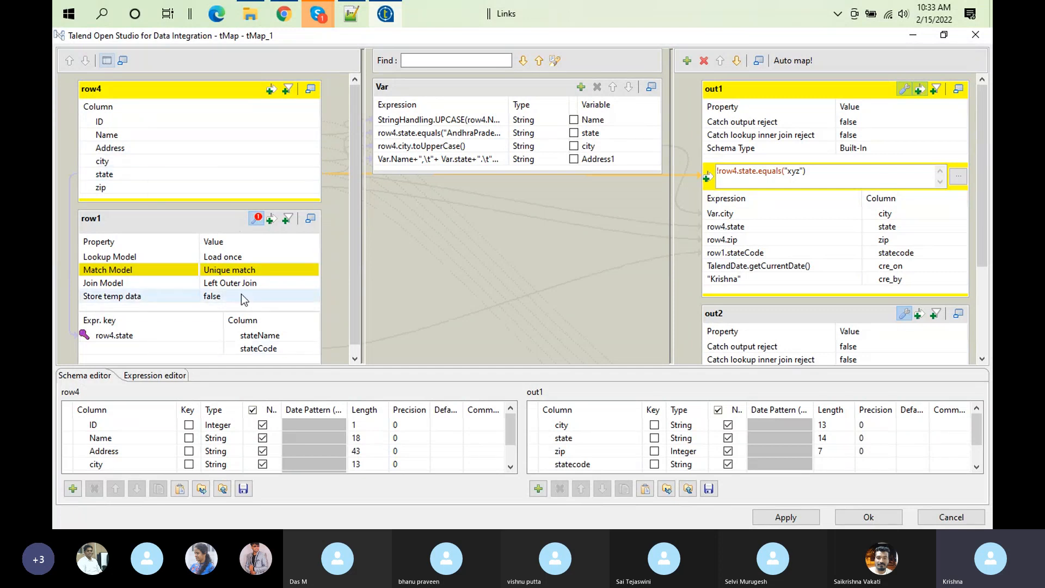
click(824, 178)
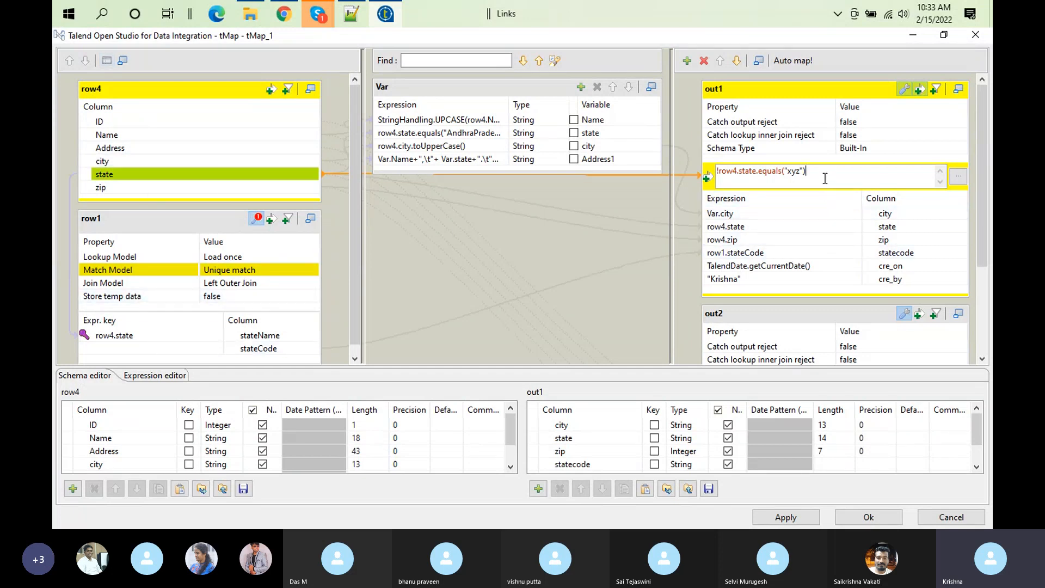
key(ctrl+a)
key(BackSpace)
Step: Set Catch output reject to true for out2 and collapse its property settings
click(925, 343)
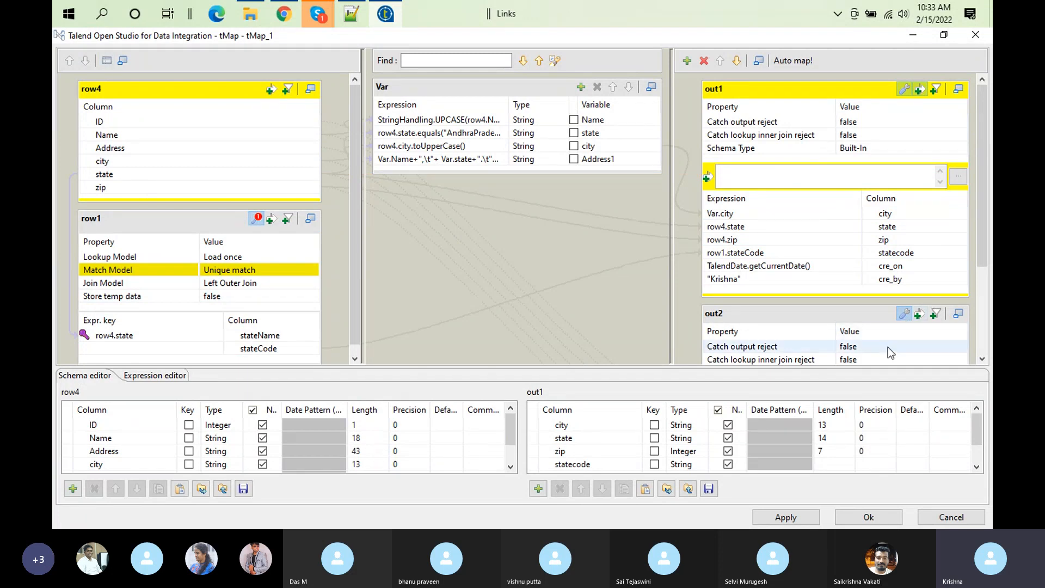
click(960, 347)
click(543, 238)
click(492, 295)
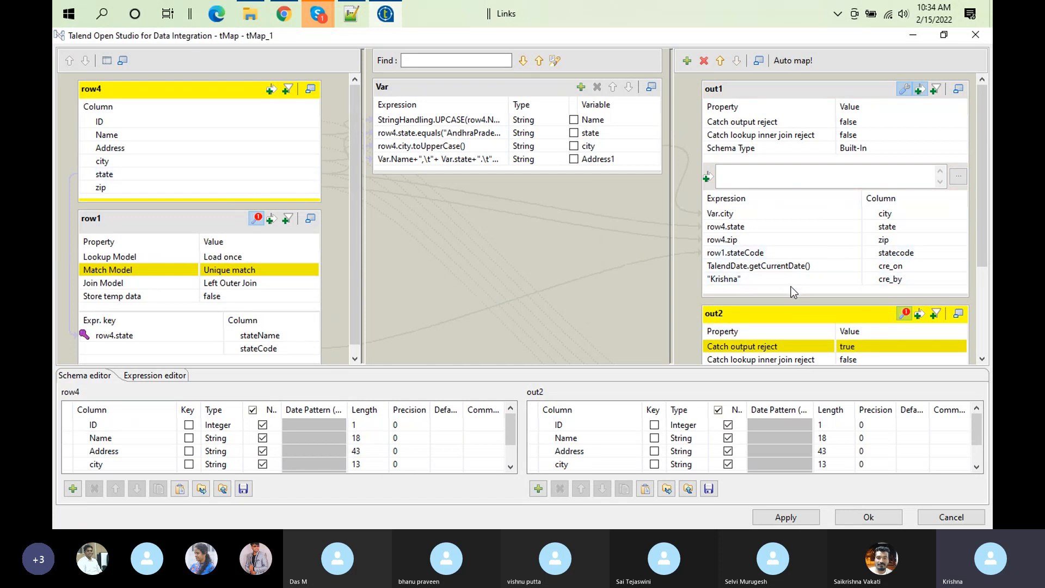
click(902, 314)
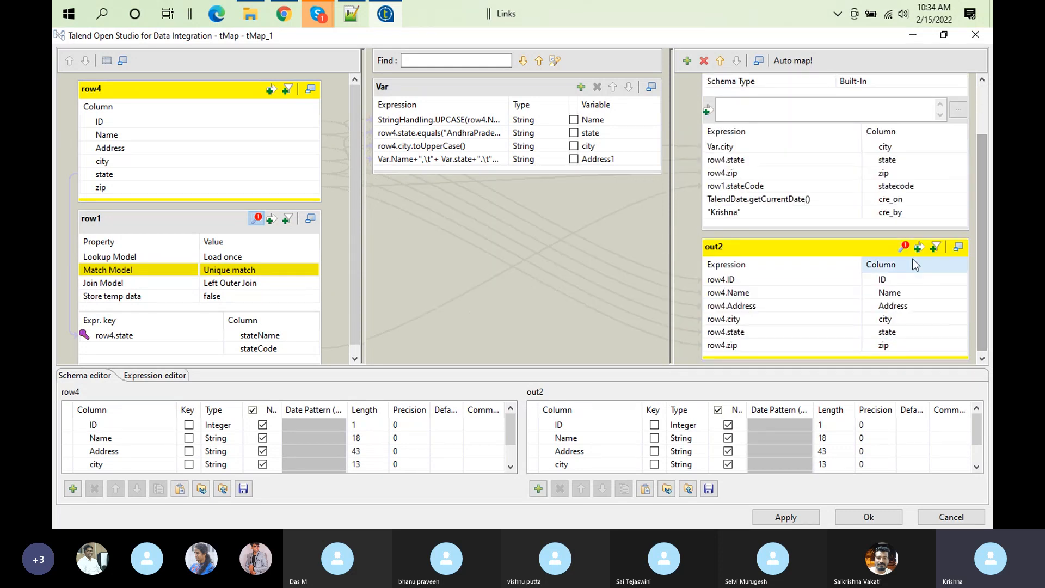
Step: Set the Join Model of the row1 lookup to Inner Join
click(265, 282)
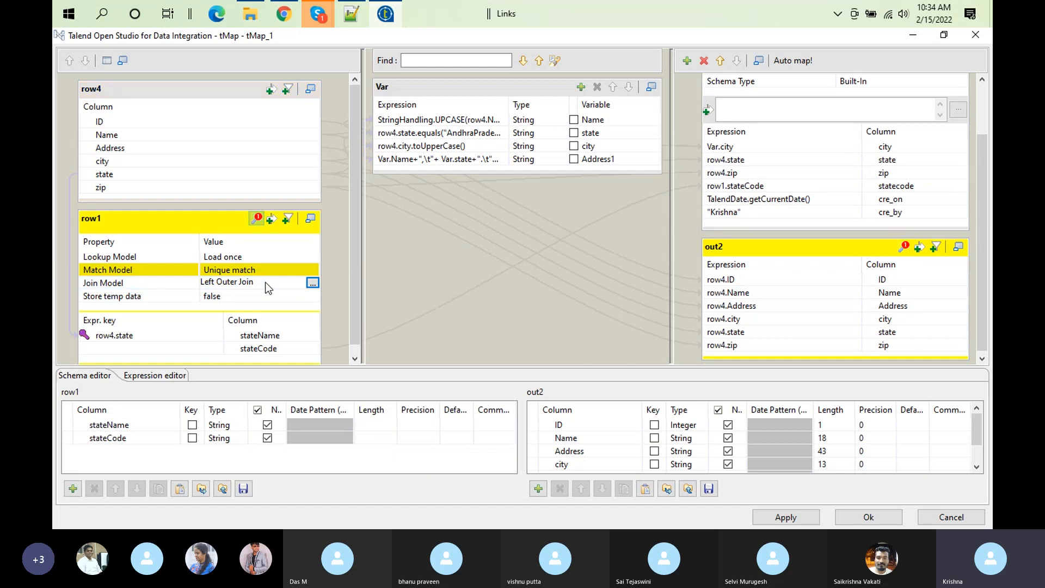
click(312, 283)
click(488, 238)
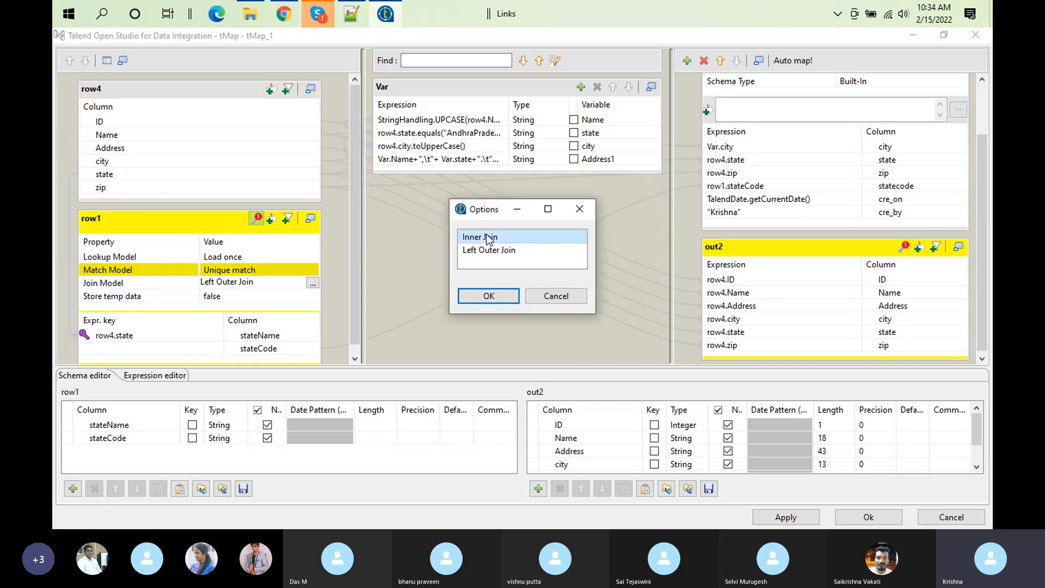
click(488, 295)
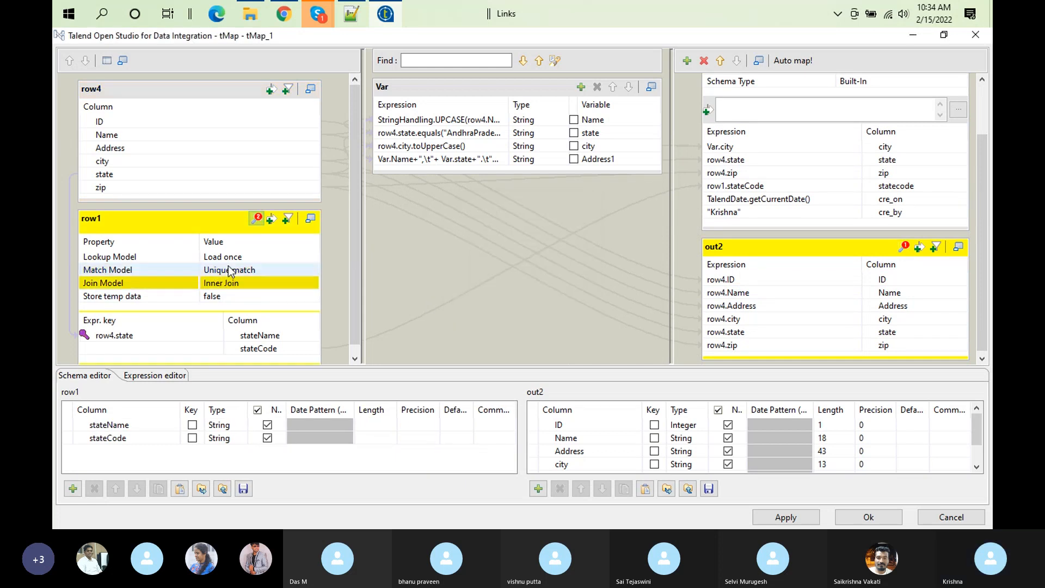
Step: Expand out2's property settings and set Catch lookup inner join reject to true
click(904, 248)
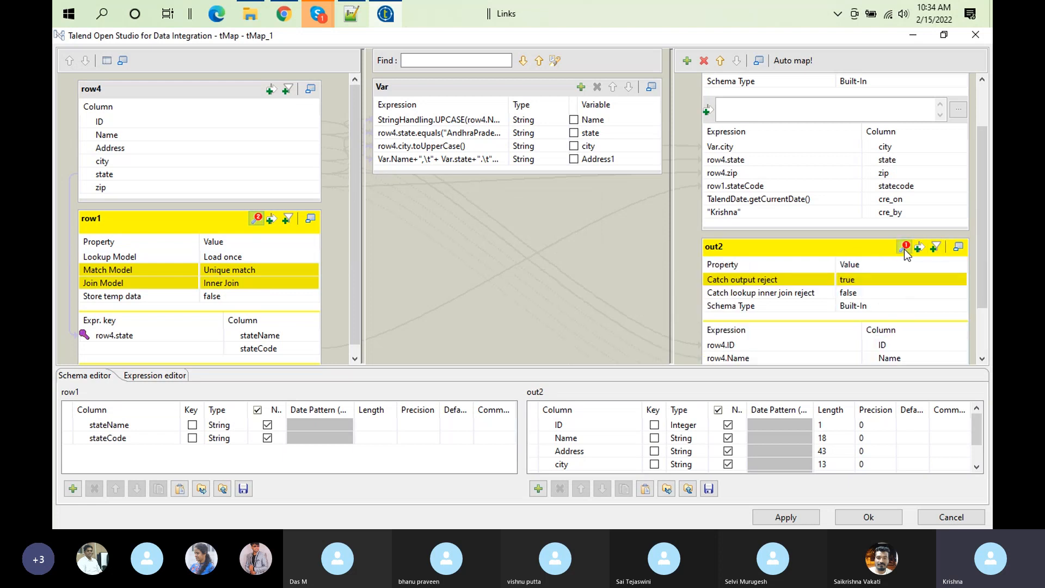
click(902, 294)
click(960, 294)
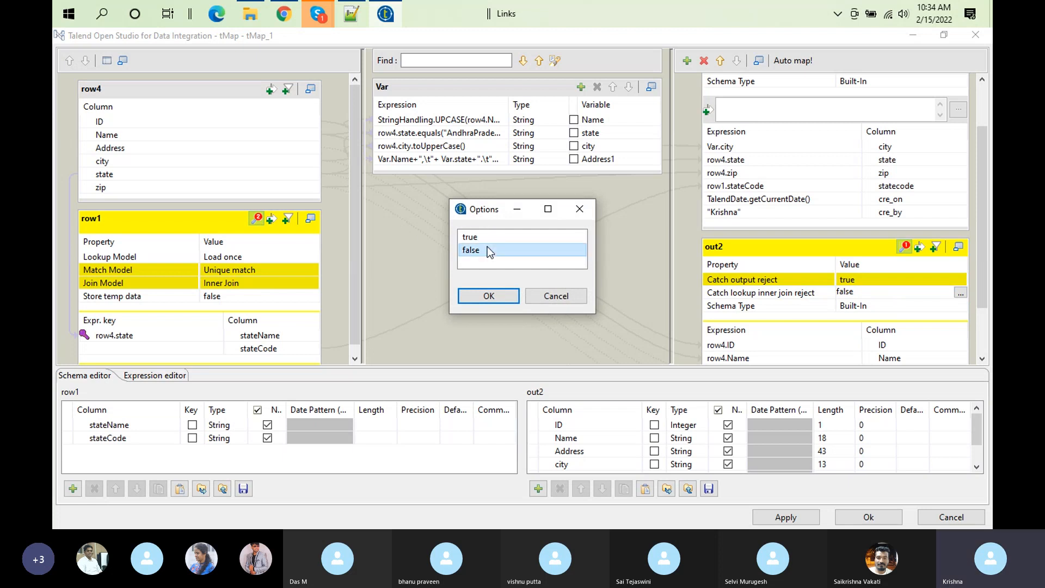
click(471, 237)
click(493, 296)
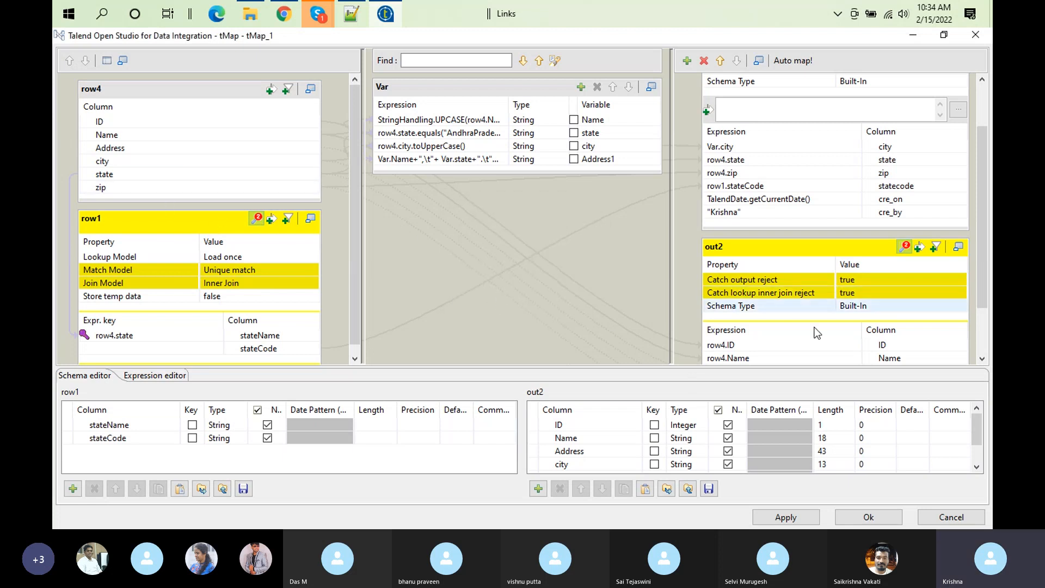
Step: Accept the tMap_1 mapping, clear the console, and run the job
drag(981, 184, 984, 123)
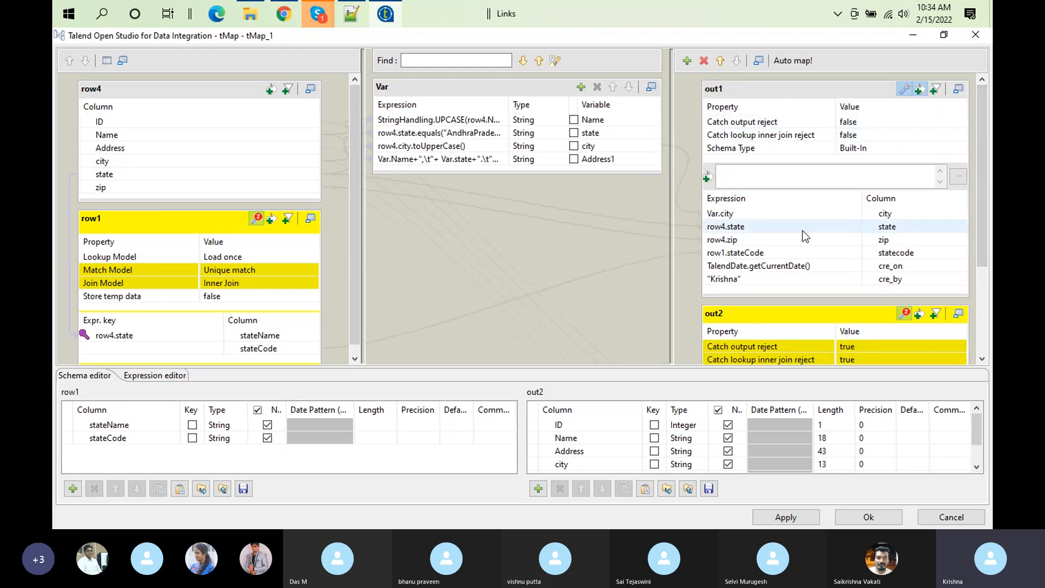
click(867, 518)
click(573, 408)
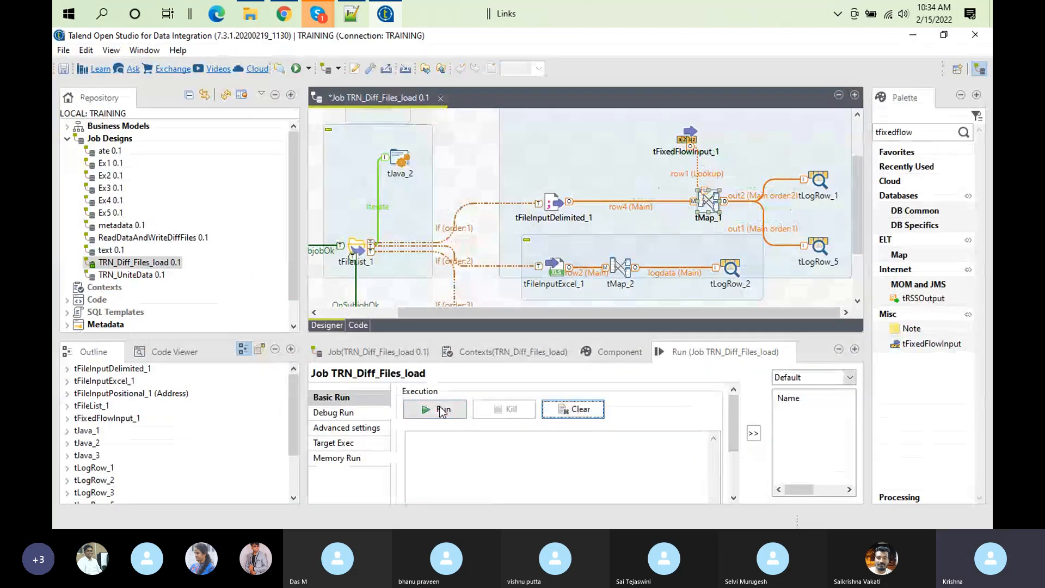
click(442, 410)
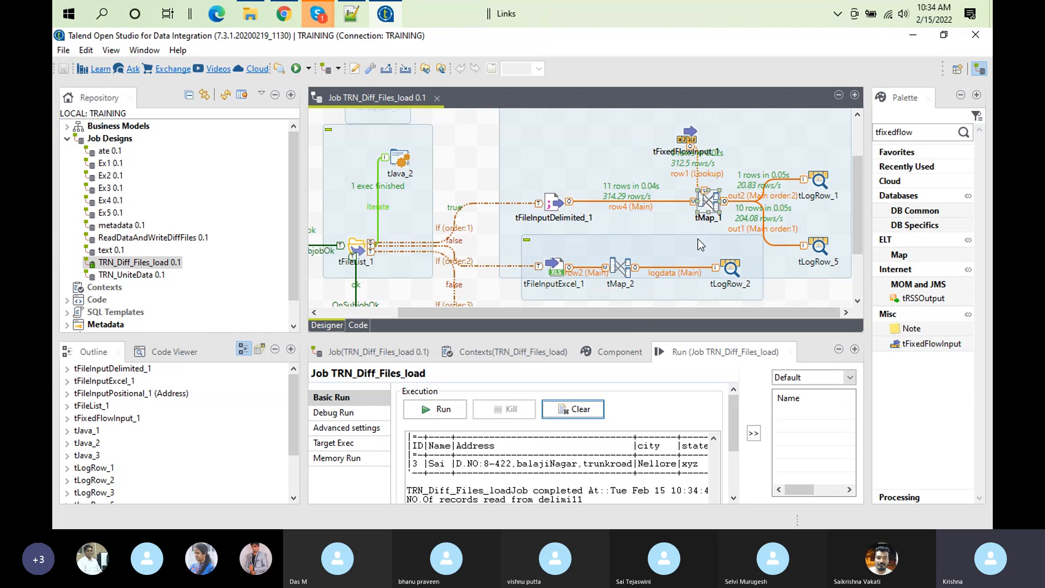
Step: Examine the rejected row in the tLogRow_1 table of the enlarged run output, then restore the layout
double_click(698, 353)
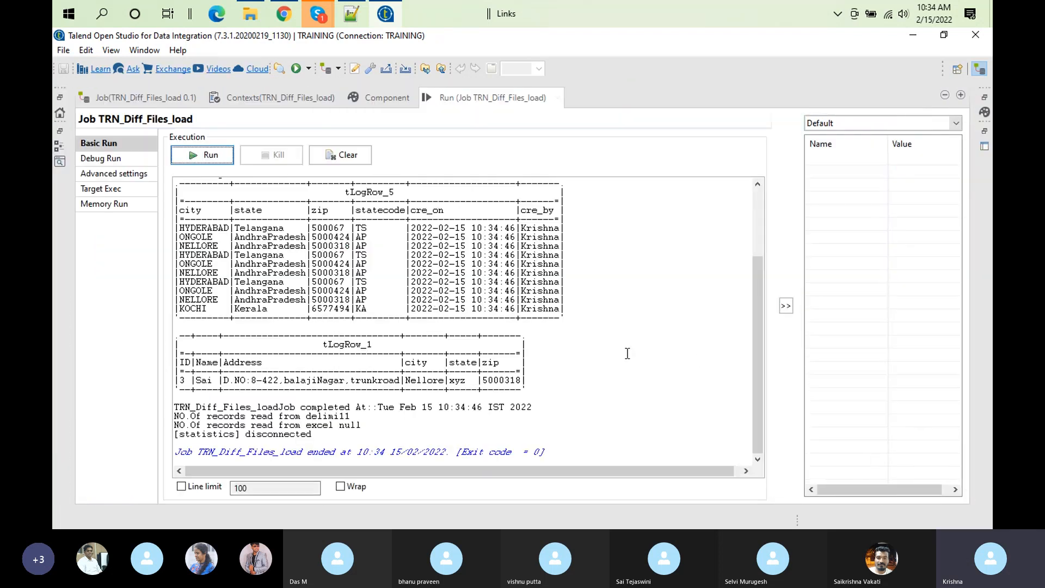
triple_click(450, 381)
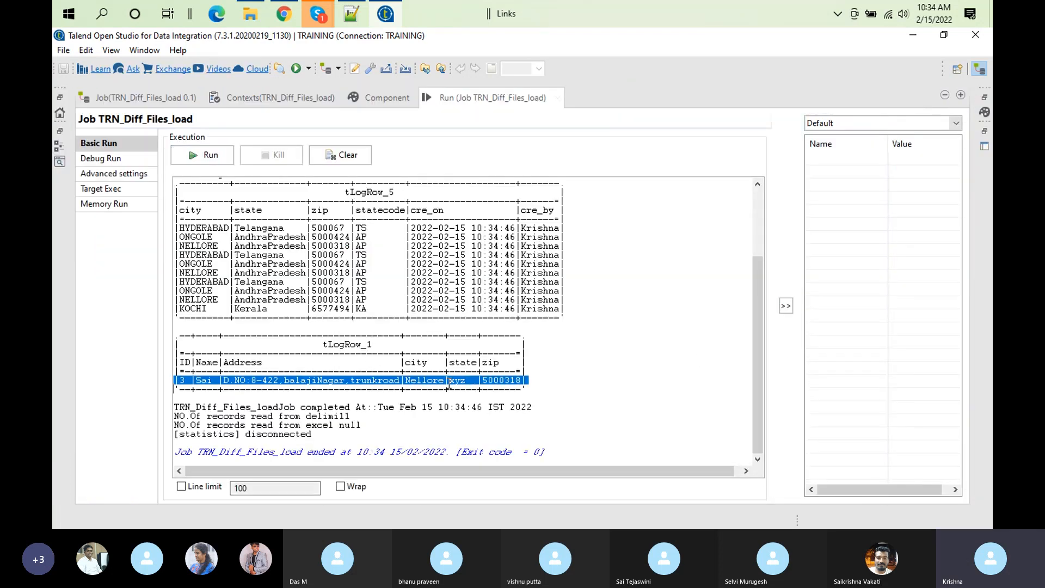
double_click(511, 99)
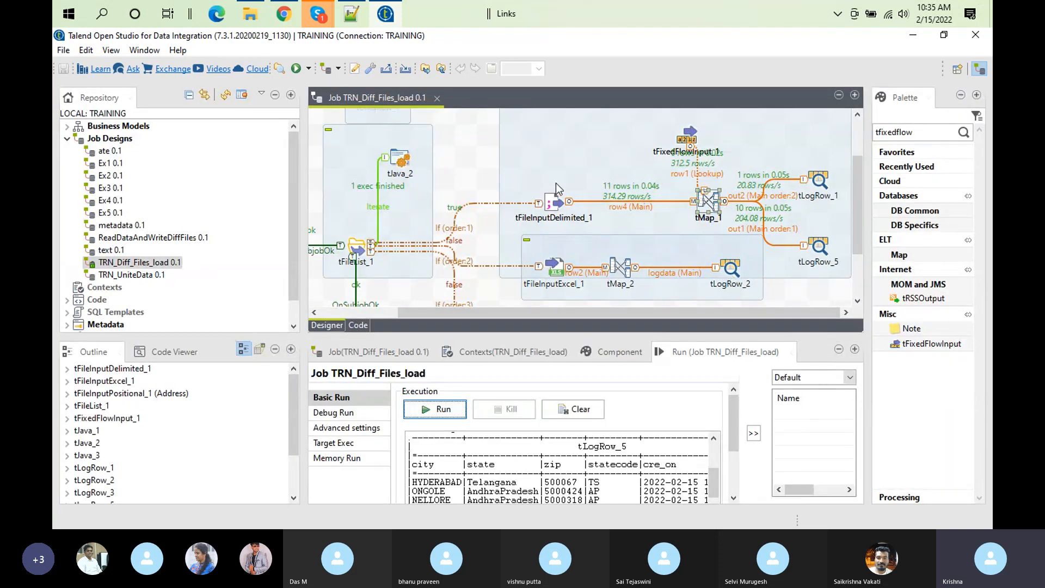
Step: Review the tMap_1 mapping and the component settings of tFixedFlowInput_1 and tFileInputDelimited_1
double_click(704, 202)
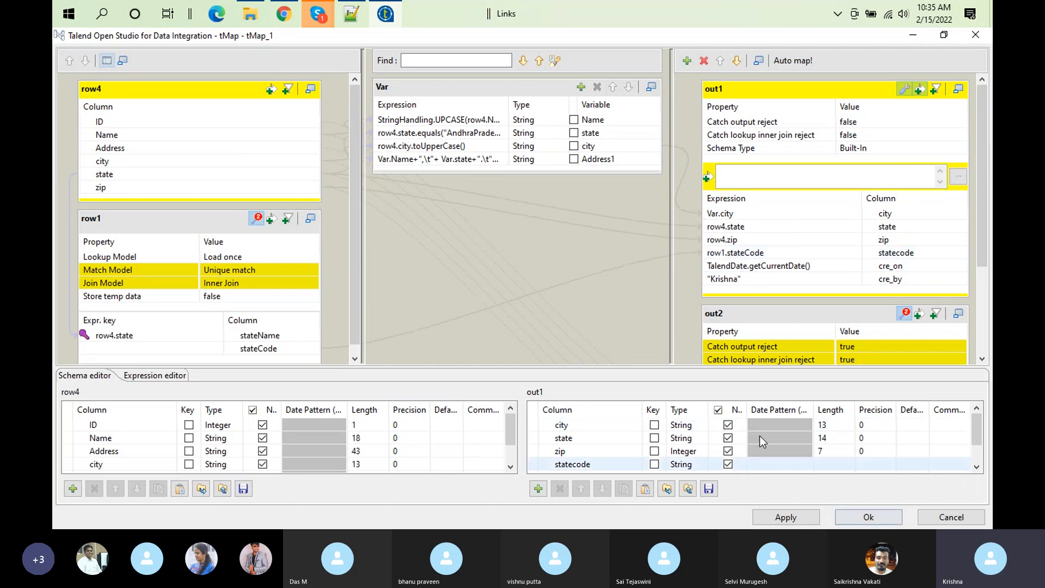
click(866, 517)
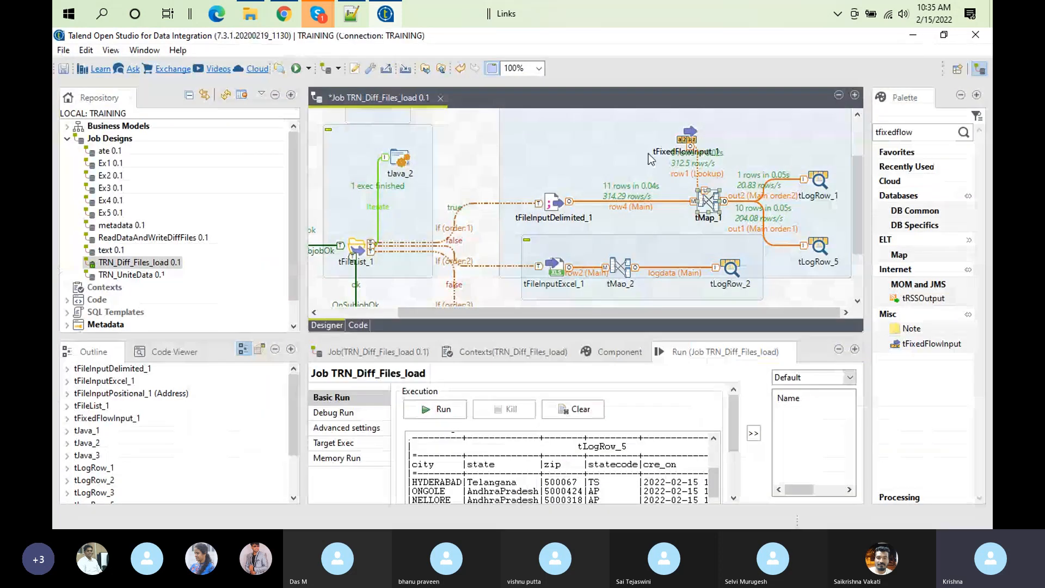
double_click(687, 141)
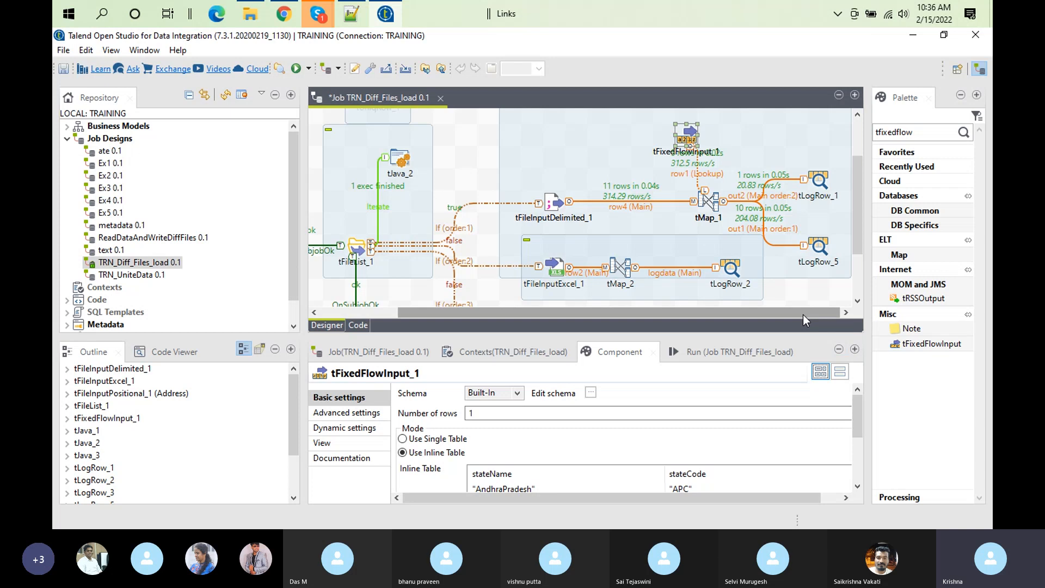
click(559, 209)
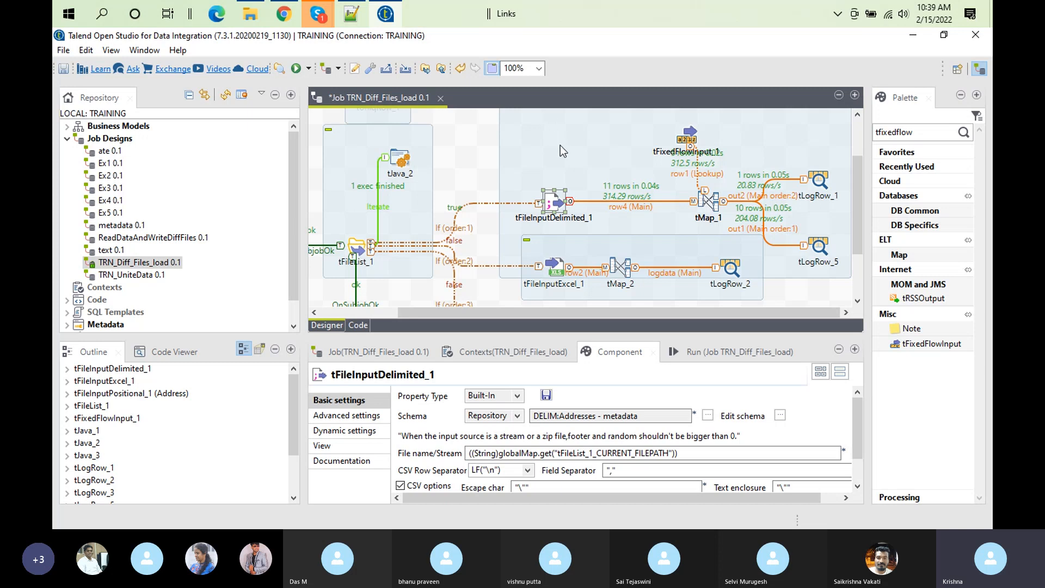
click(690, 133)
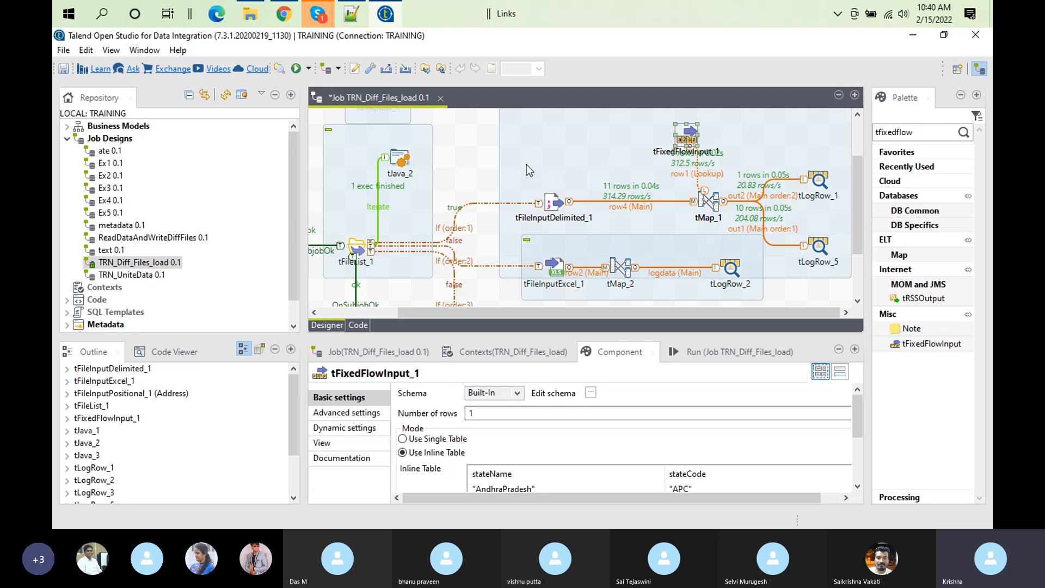
Step: Close the TRN_Diff_Files_load job, saving its changes, and switch to Skype
click(441, 98)
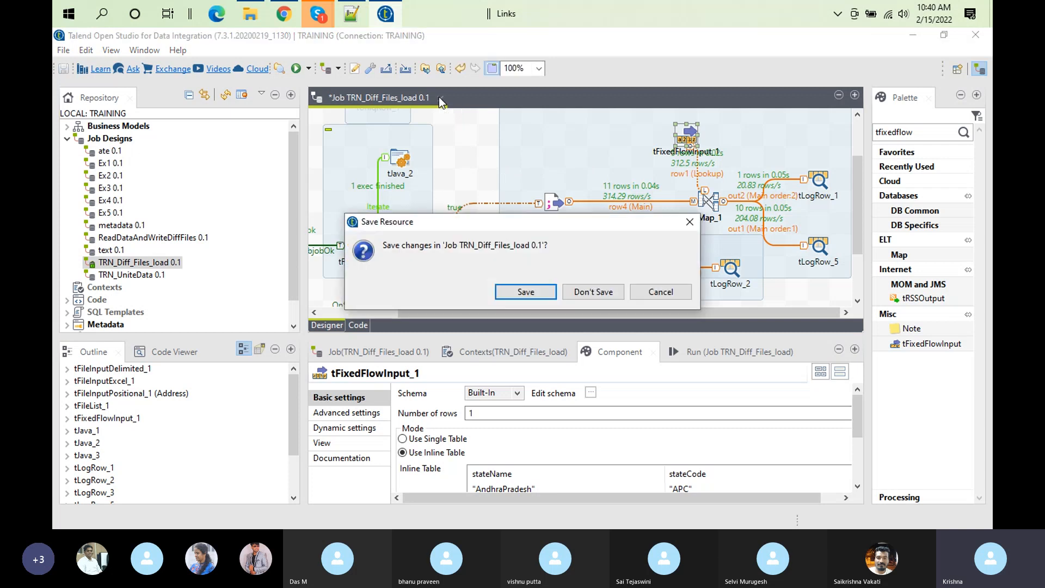
click(521, 295)
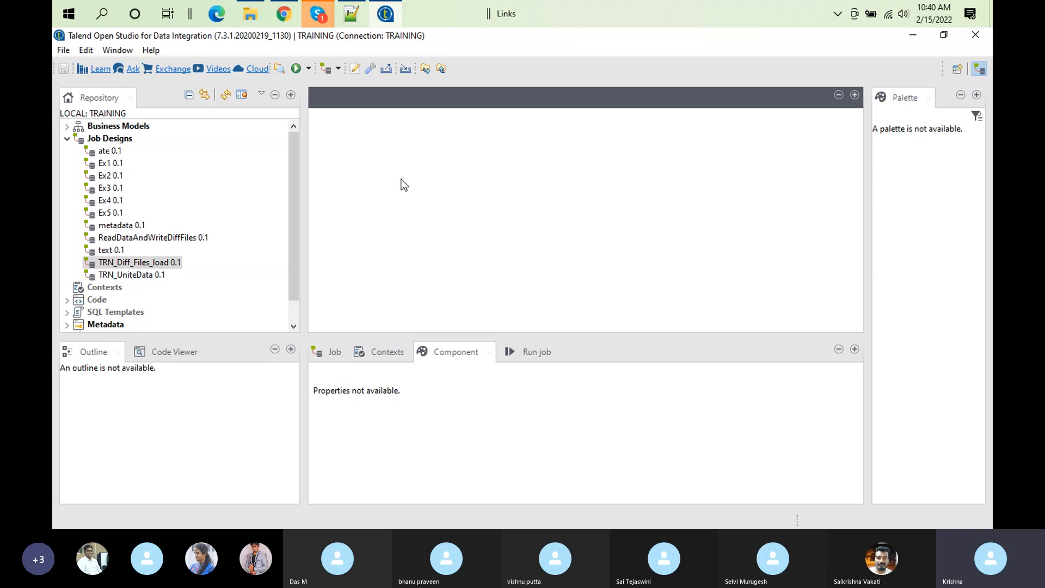
click(318, 14)
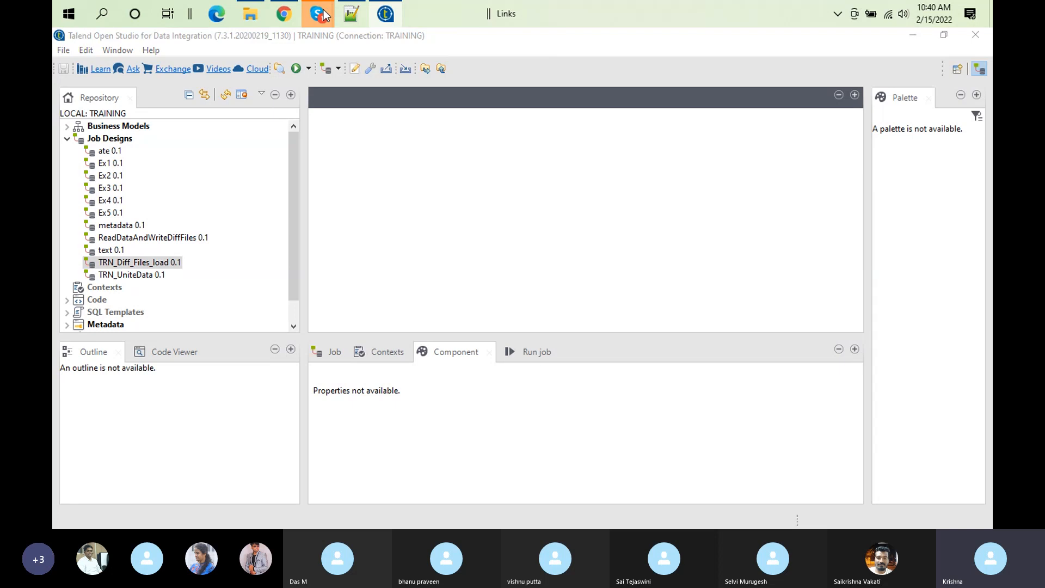